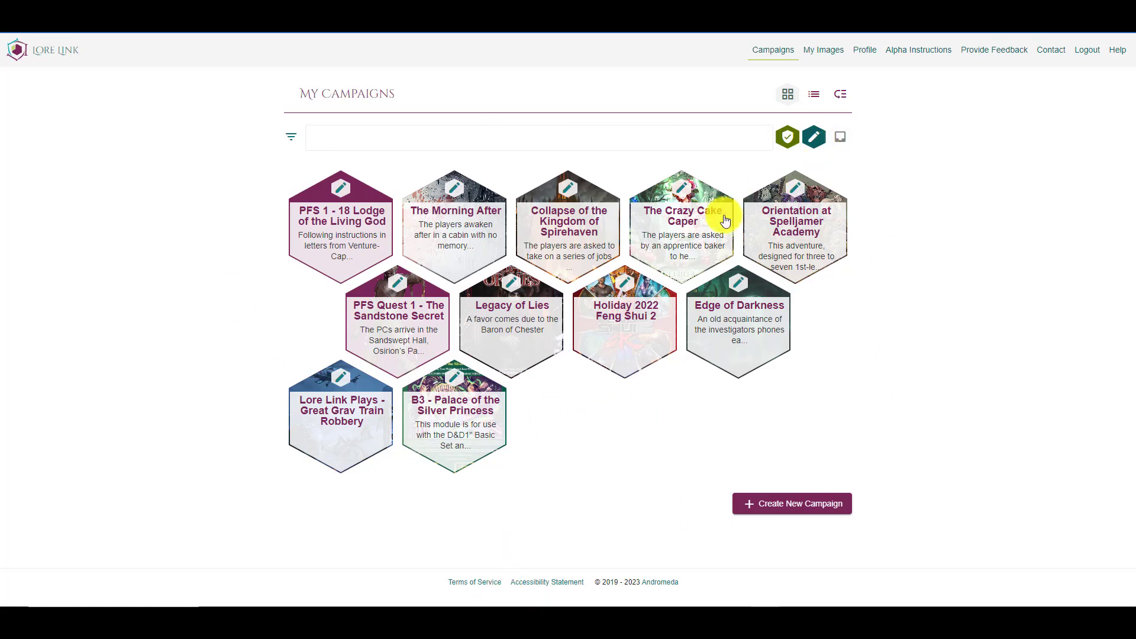
- Check the campaign overview with the draft, active and archived filters toggled, and view the campaigns as a list
click(807, 146)
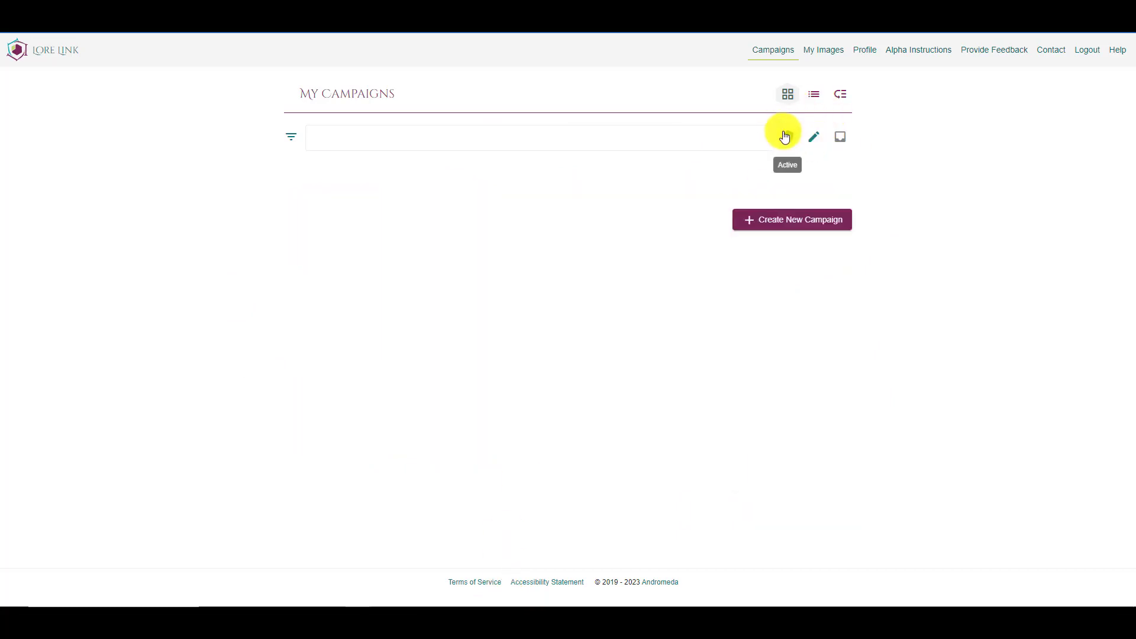
click(788, 137)
click(813, 140)
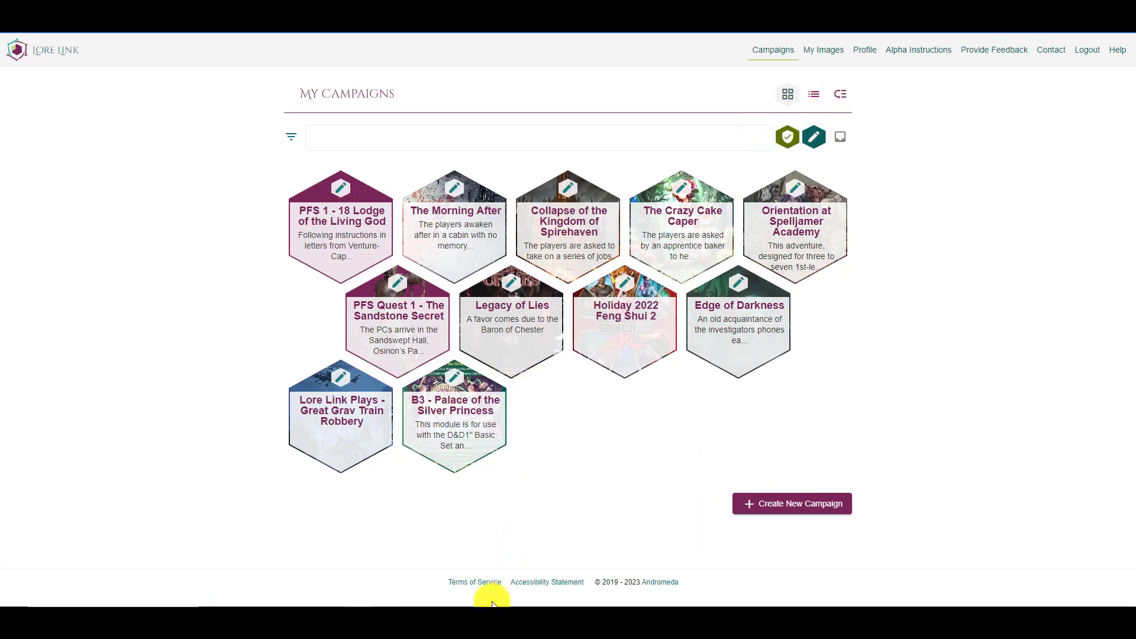
click(840, 143)
click(814, 94)
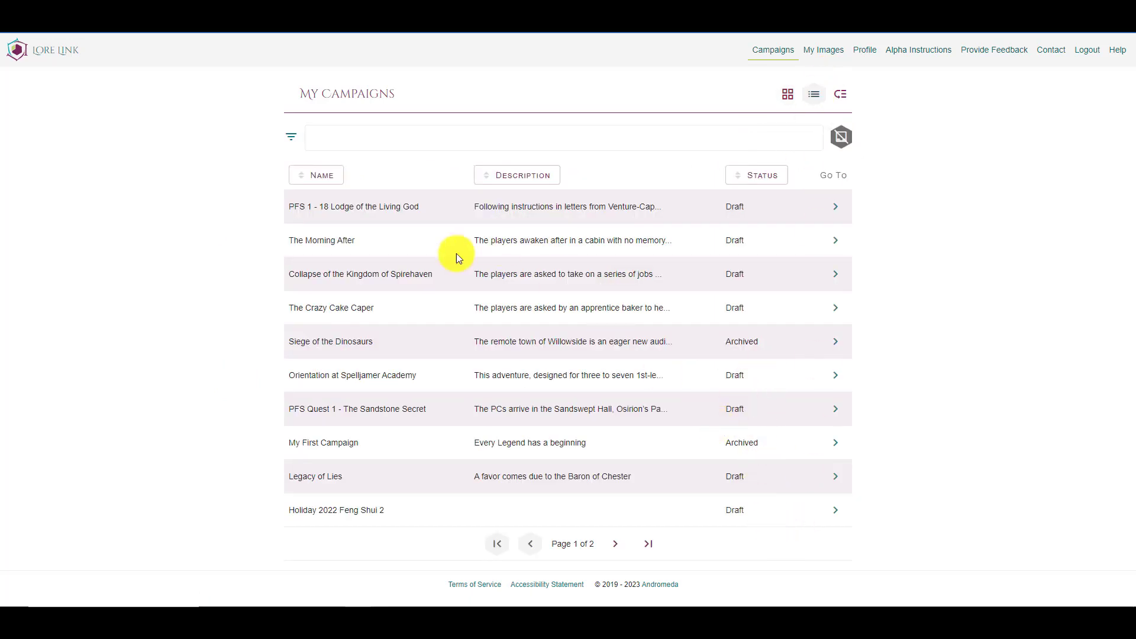
- Move The Morning After to first place in the campaign order and save the order
click(845, 89)
scroll(537, 374, down, 6)
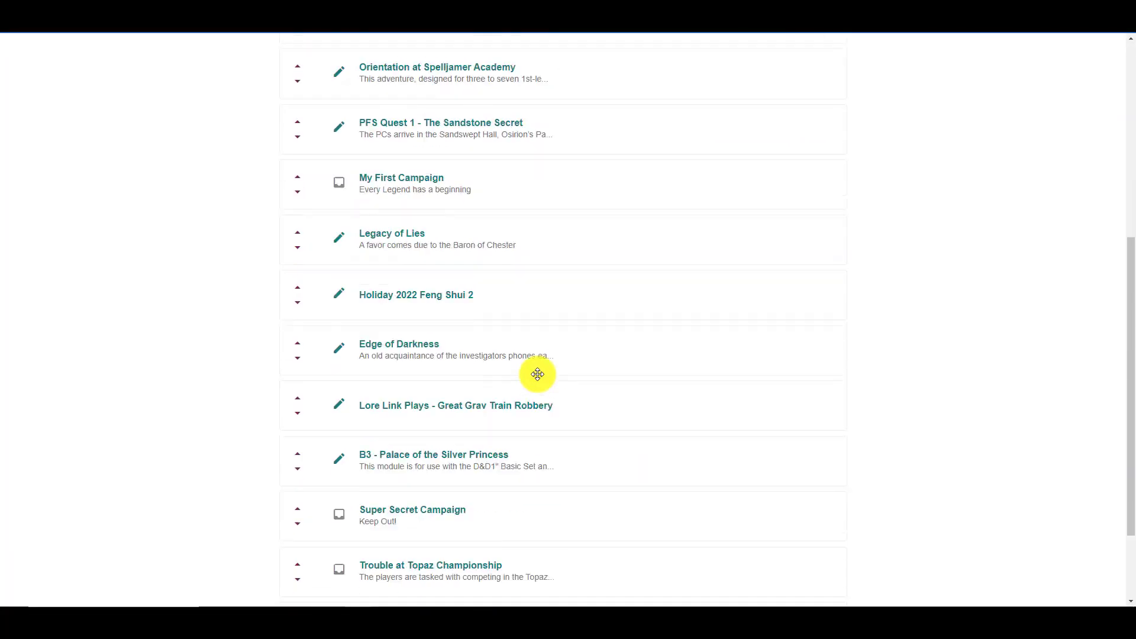
scroll(537, 374, down, 2)
scroll(525, 362, up, 8)
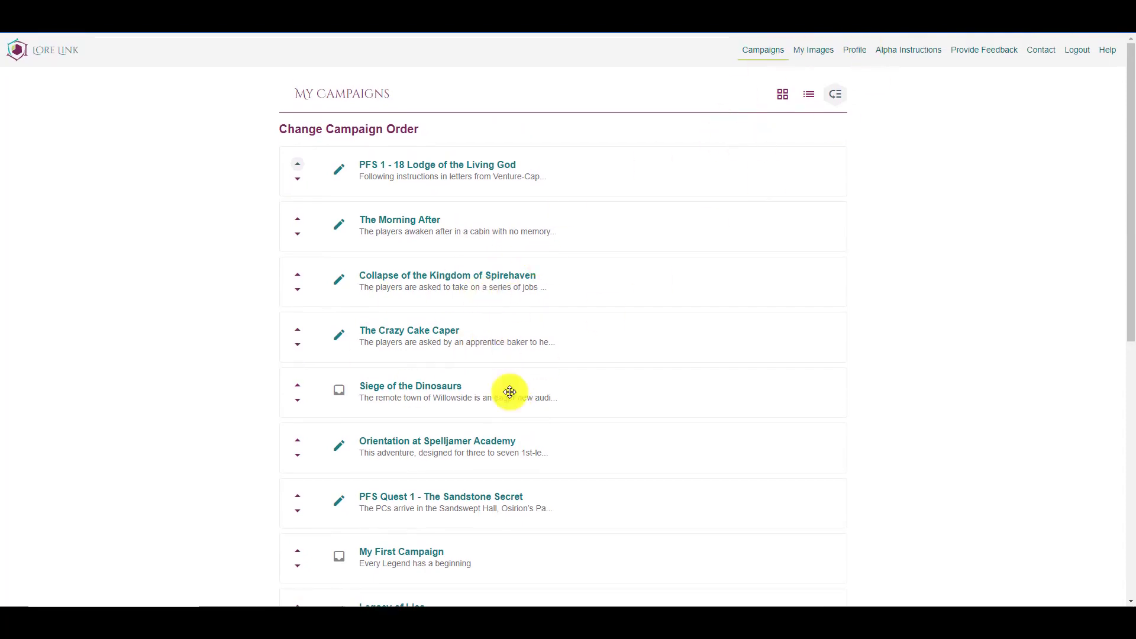
scroll(510, 392, down, 6)
scroll(441, 317, up, 6)
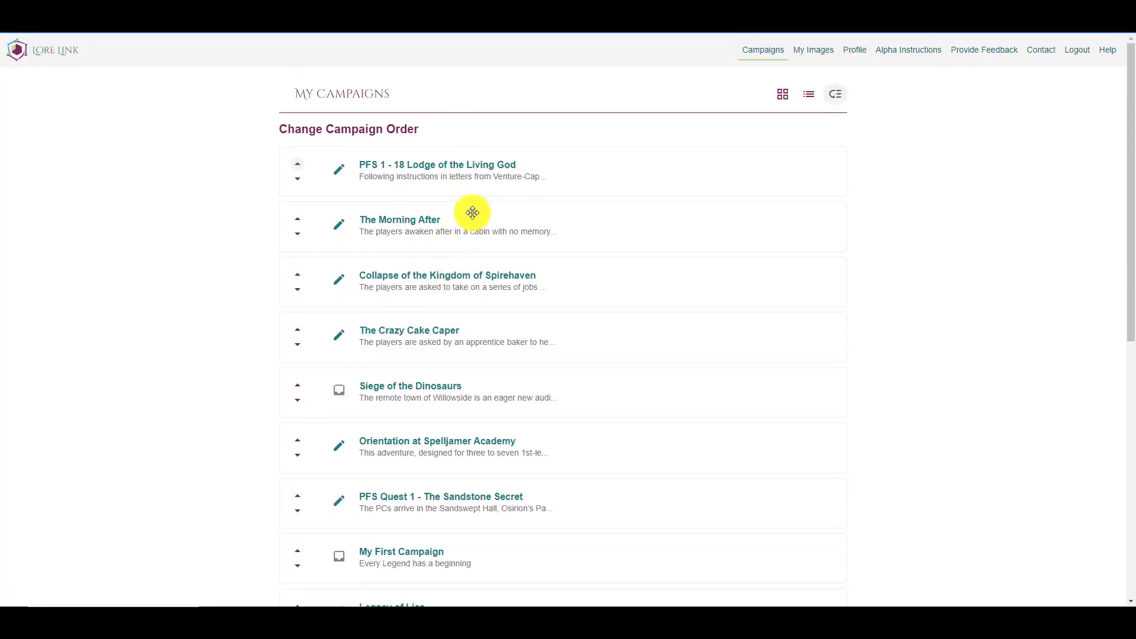
drag(464, 231, 467, 166)
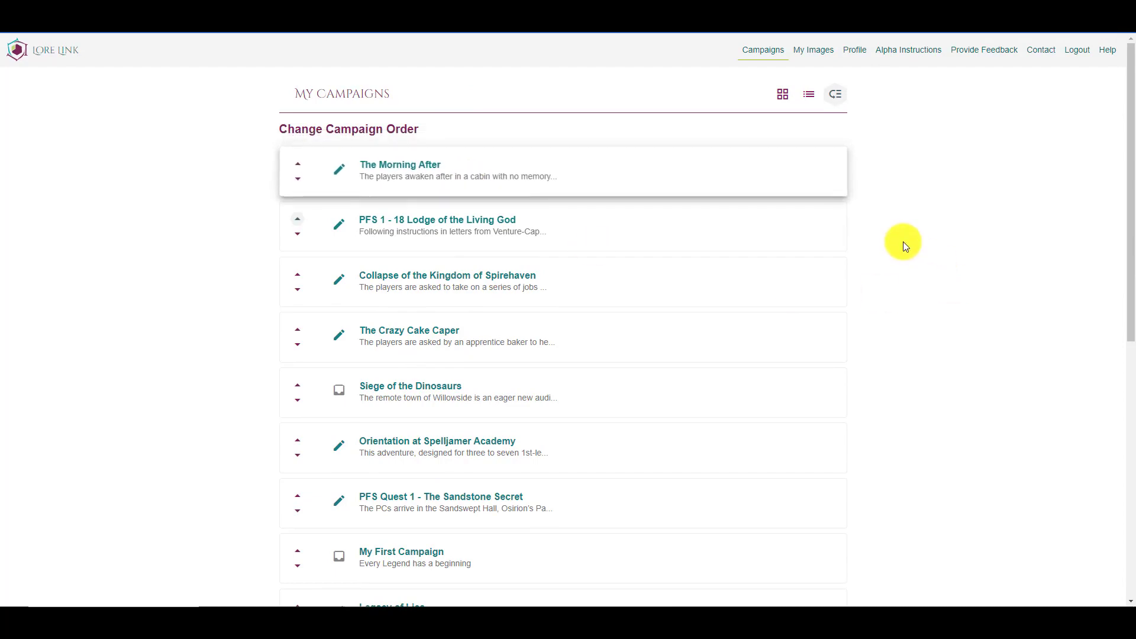
scroll(827, 343, down, 8)
click(807, 557)
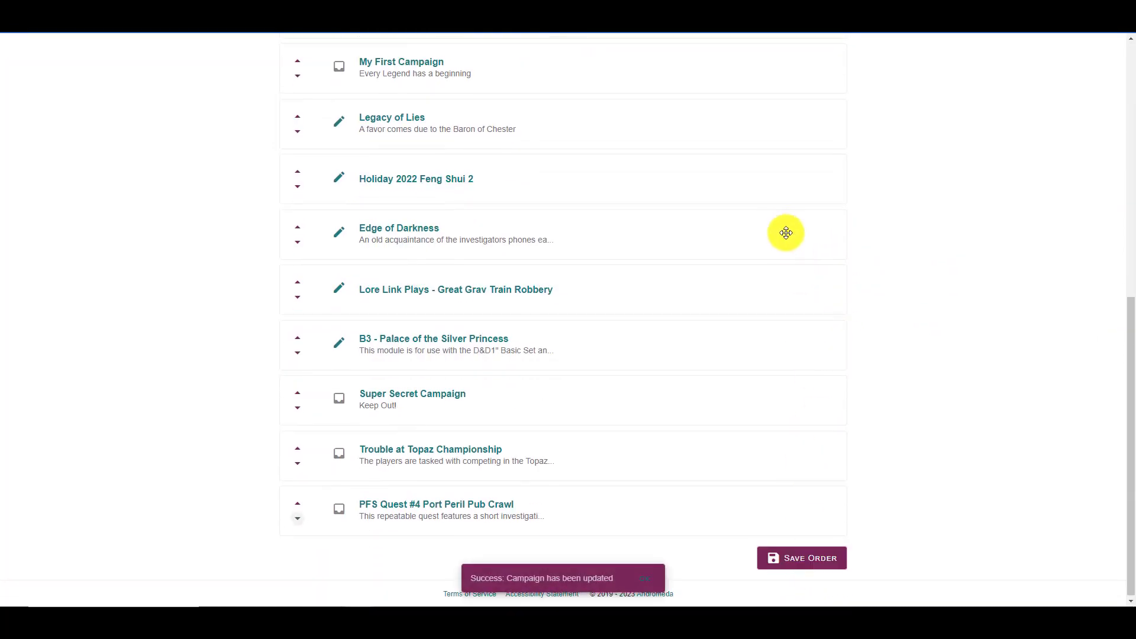
- Return to the grid view of the campaigns and start creating a new campaign
scroll(786, 233, up, 10)
click(787, 95)
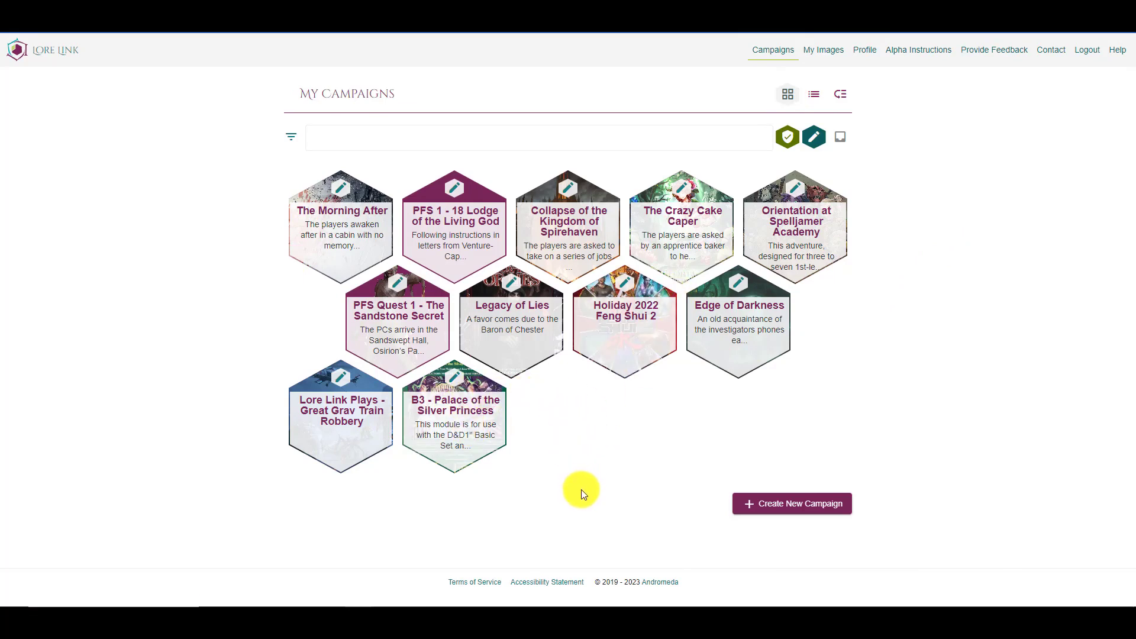
click(769, 504)
scroll(455, 419, down, 4)
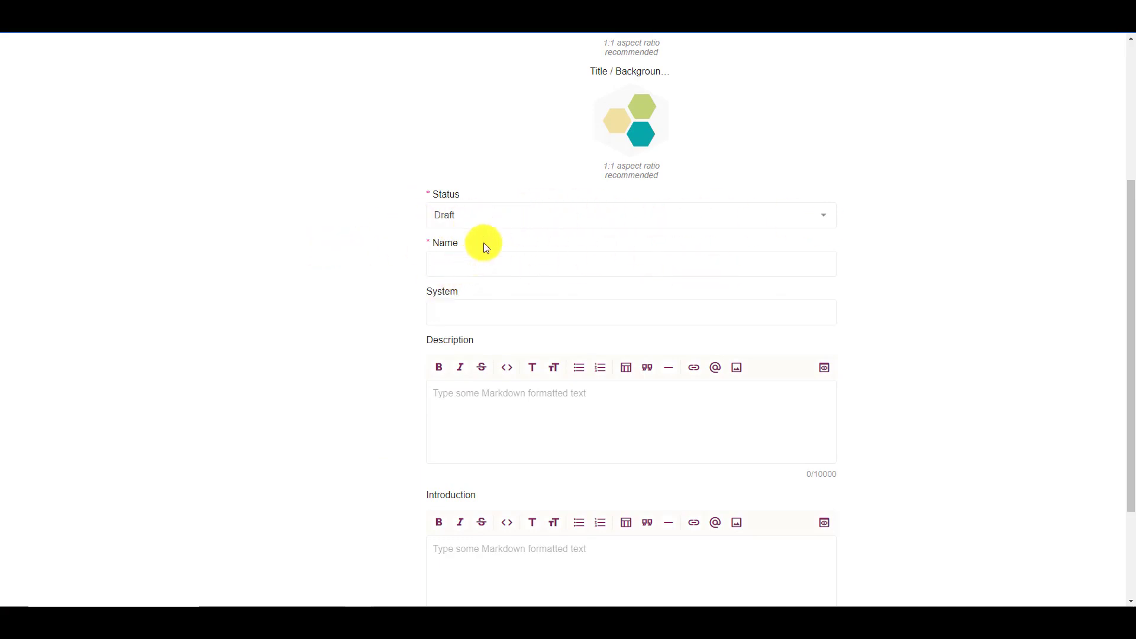
- Check the status choices offered for the new campaign without changing the status
click(481, 219)
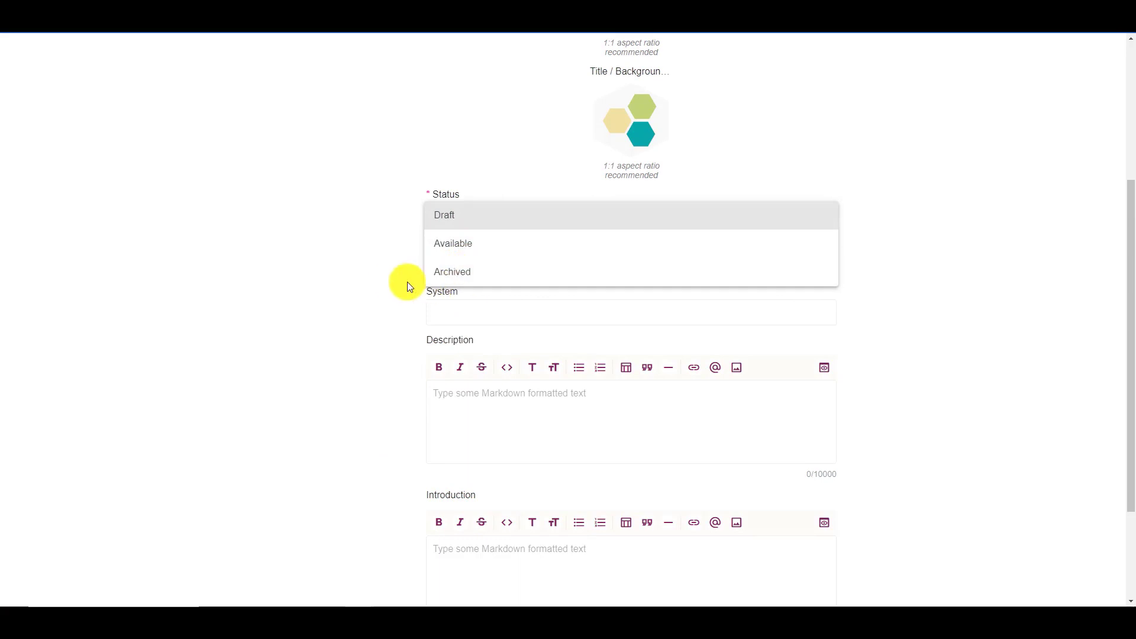
click(336, 222)
scroll(415, 221, up, 1)
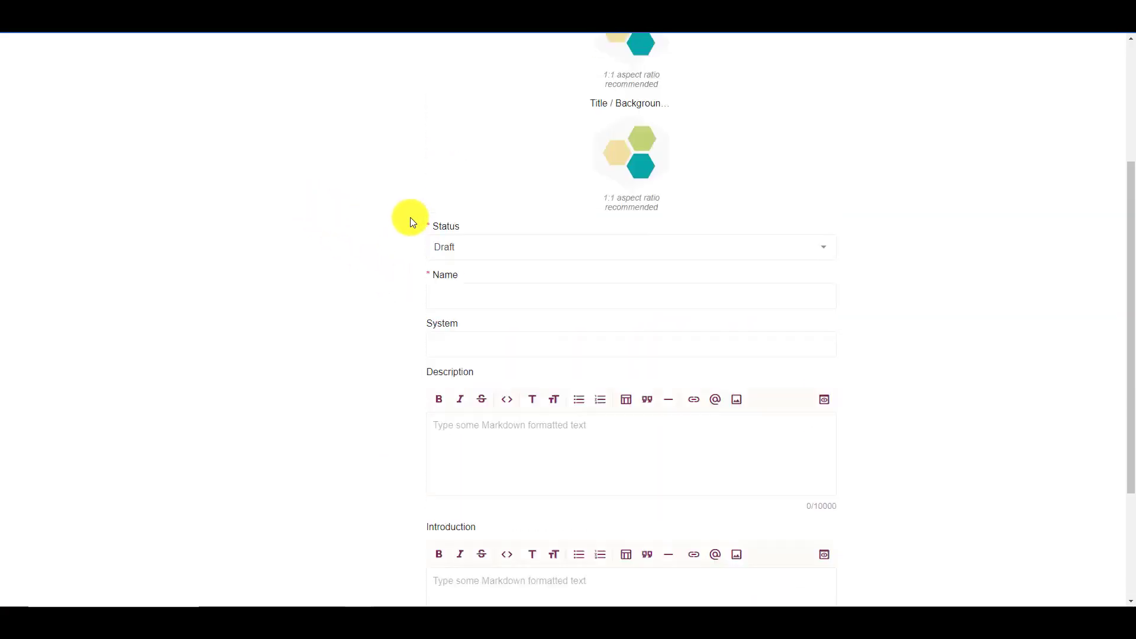
- Name the new campaign Seven Paladins and enter Pathfinder 2E as its system
click(465, 332)
scroll(523, 218, up, 1)
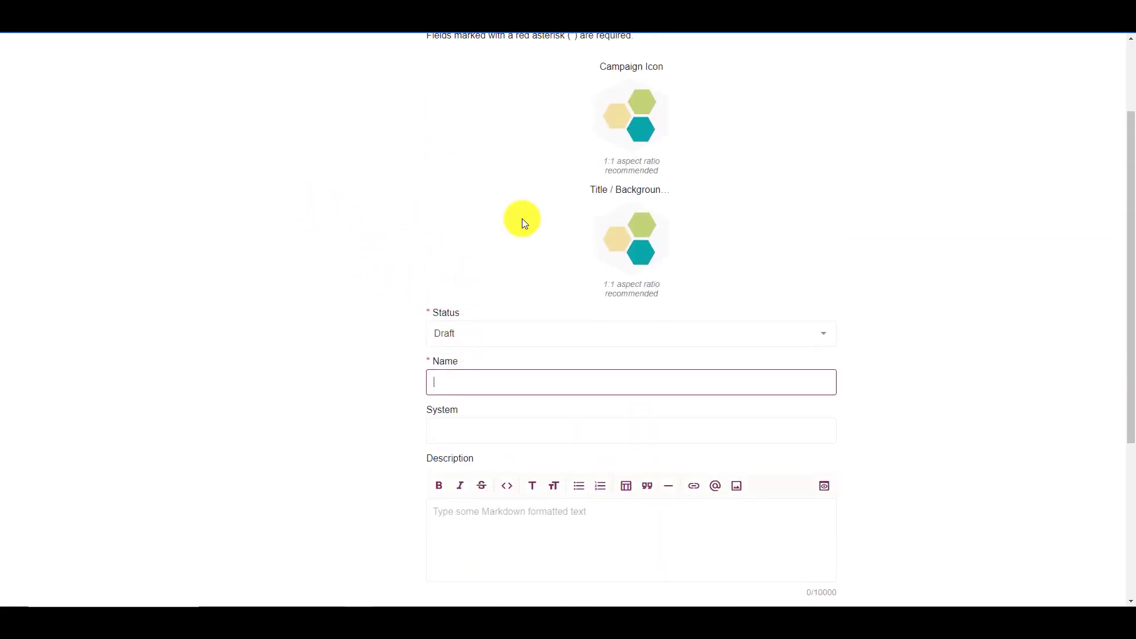
text(Seven Paladins)
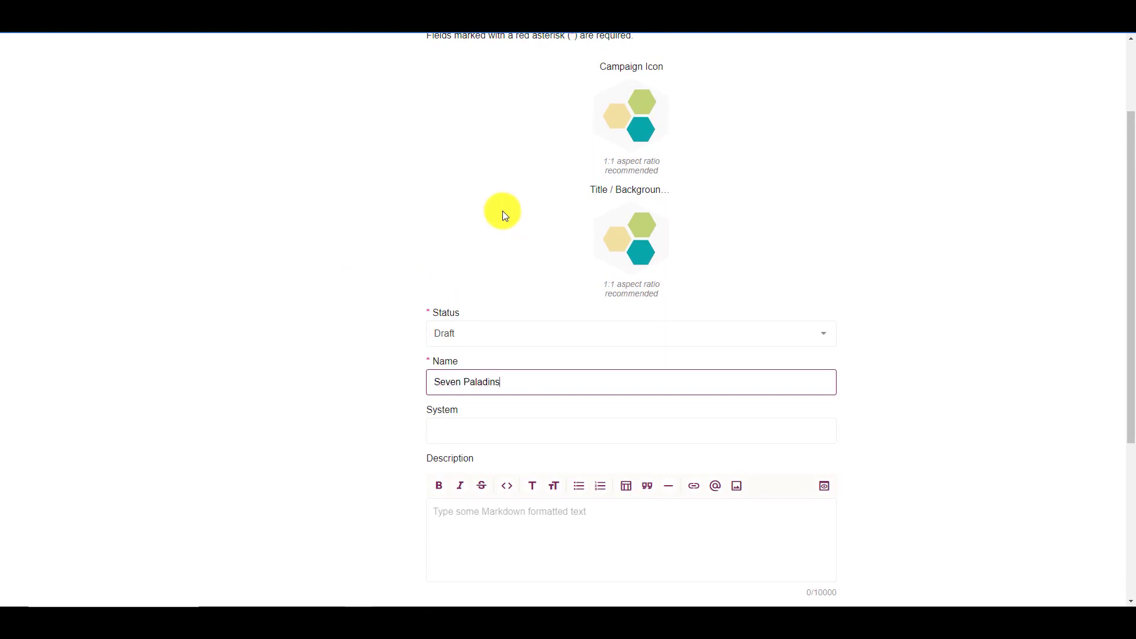
click(444, 431)
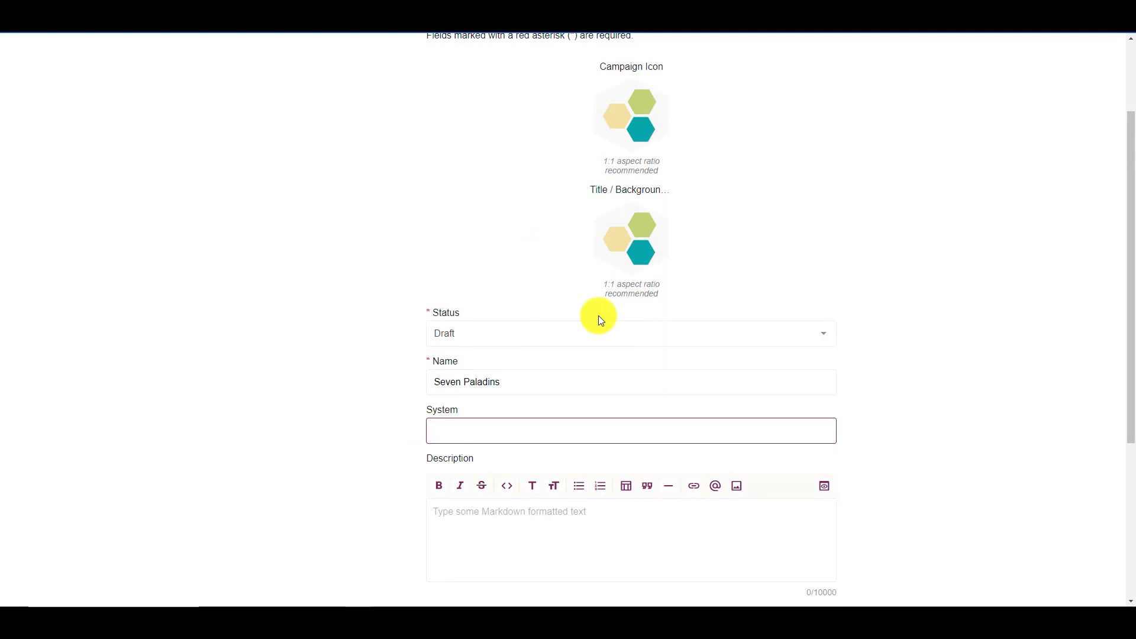
text(Pathfinder 2E)
- Look over the new campaign form from the image fields to the description and introduction fields
scroll(329, 245, down, 2)
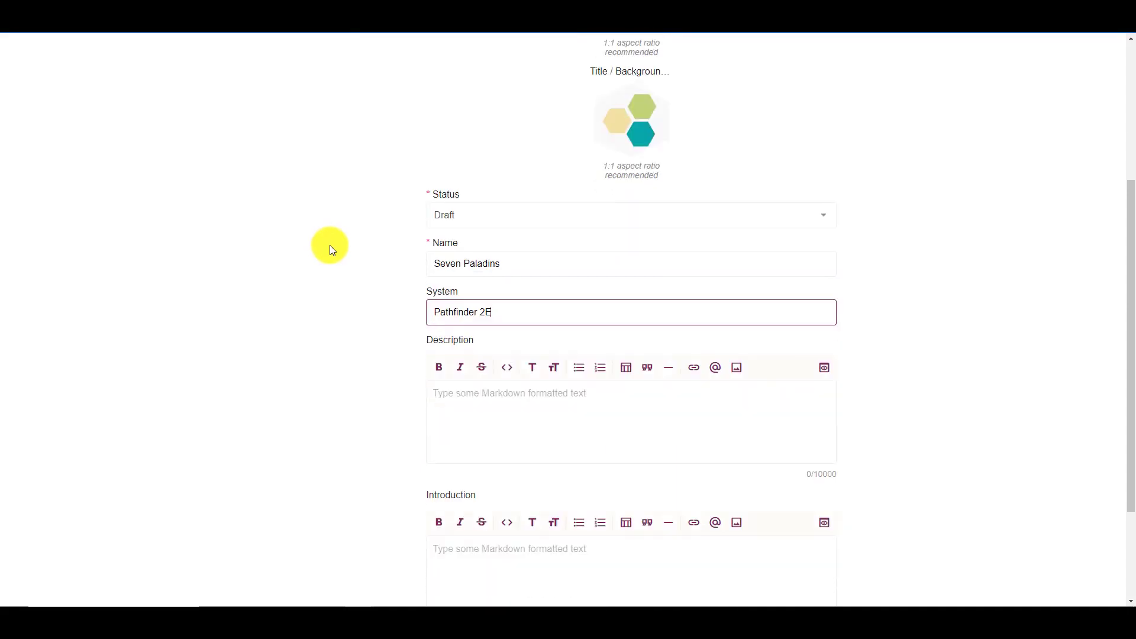
scroll(308, 258, down, 2)
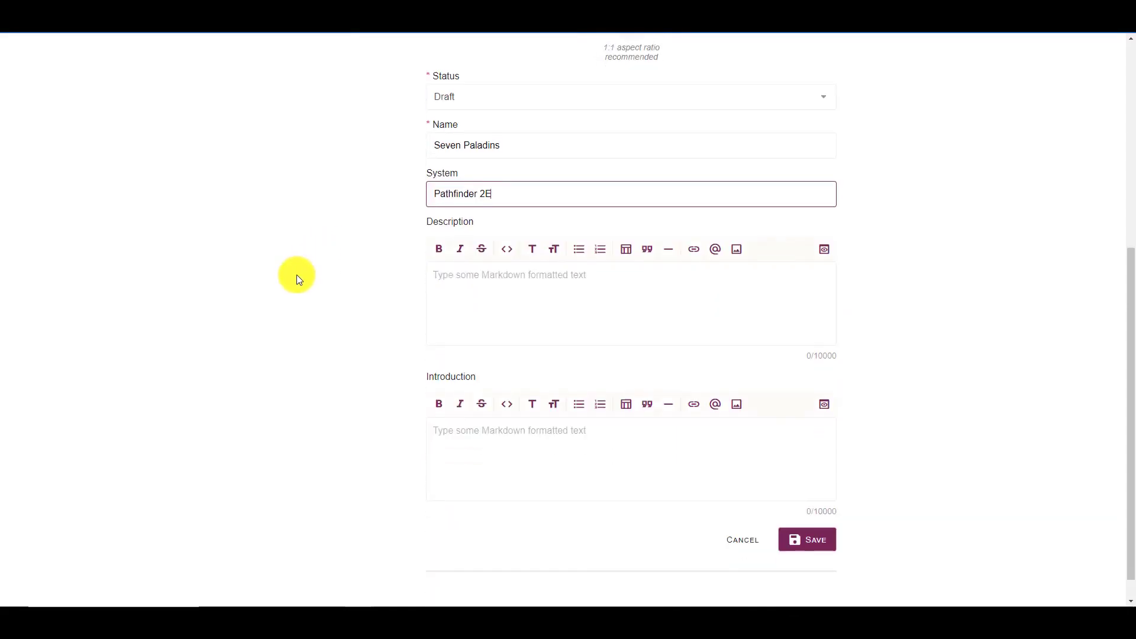
scroll(328, 313, up, 3)
scroll(328, 314, down, 1)
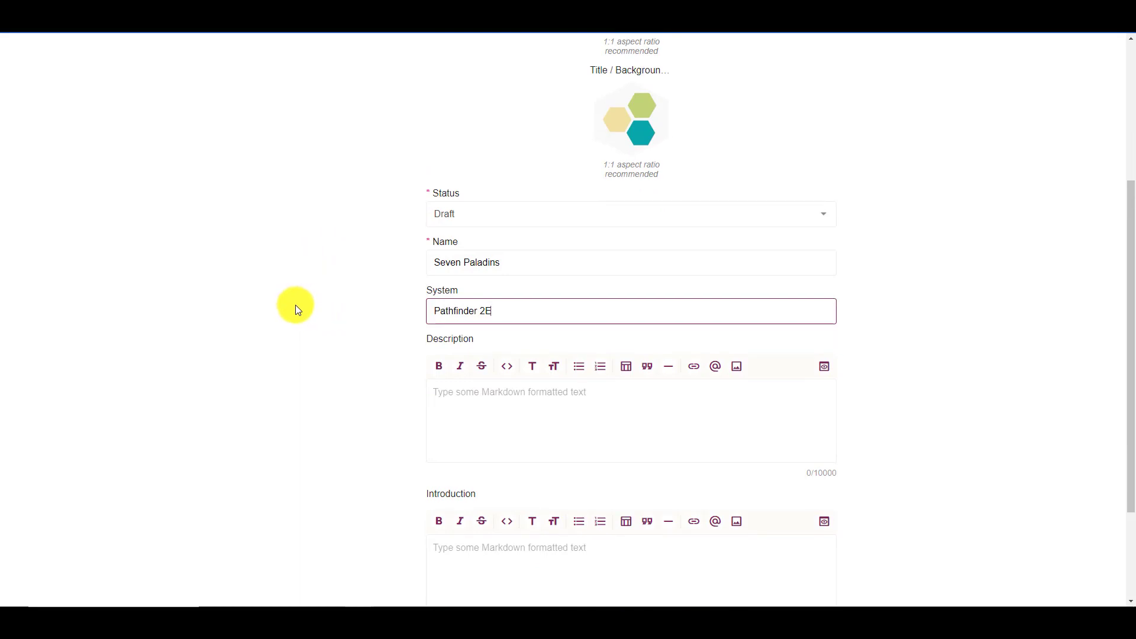
scroll(293, 306, down, 2)
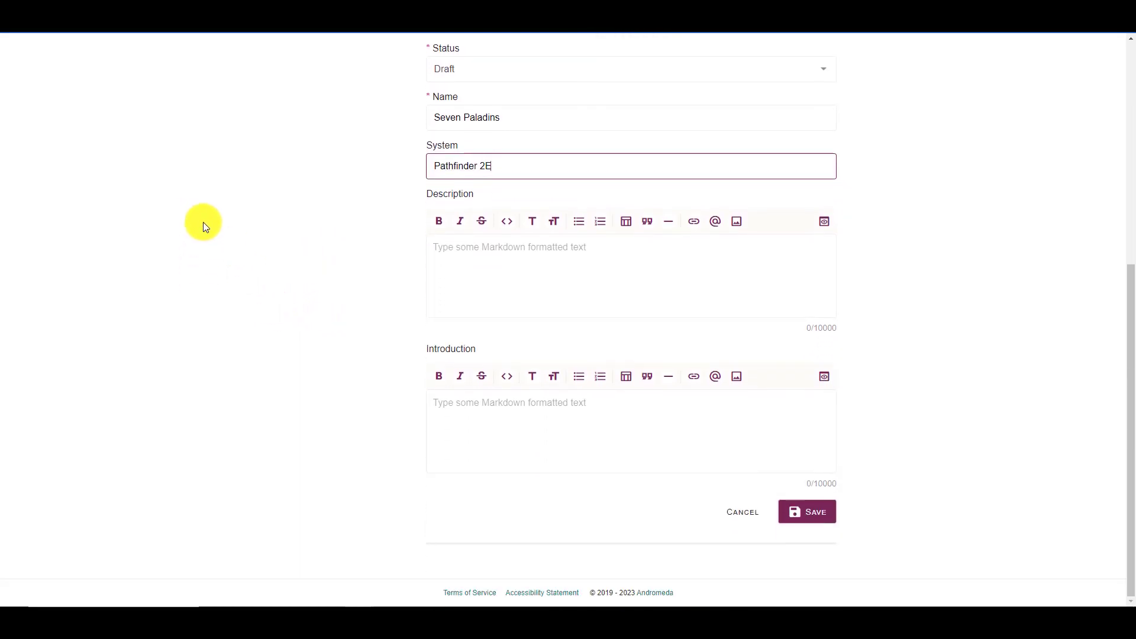
scroll(204, 224, up, 4)
scroll(217, 287, down, 1)
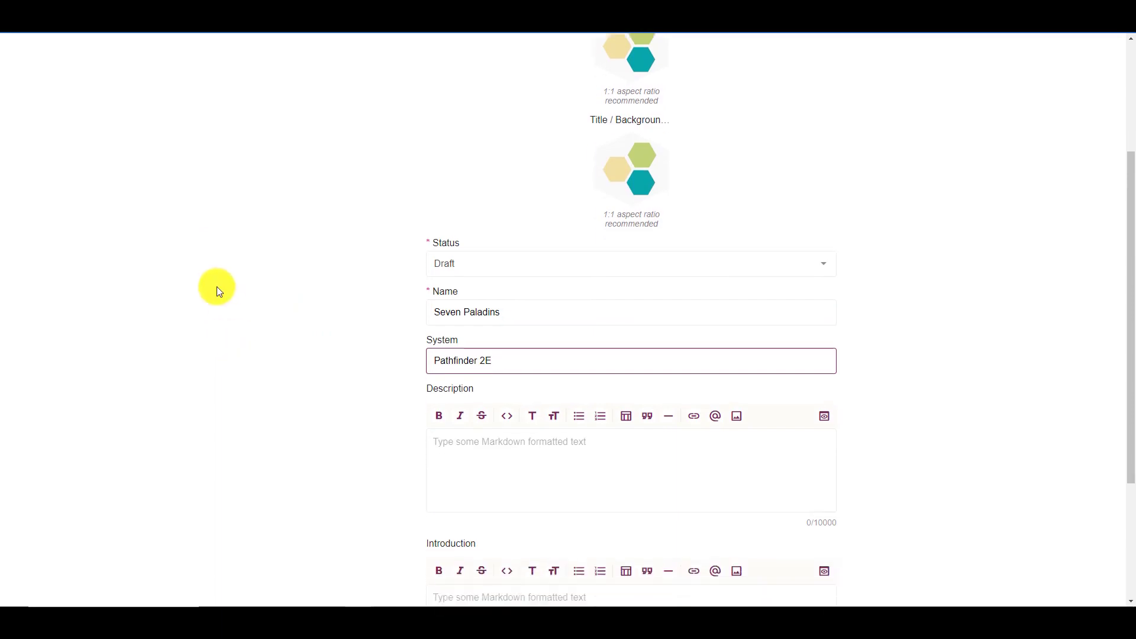
scroll(284, 331, down, 3)
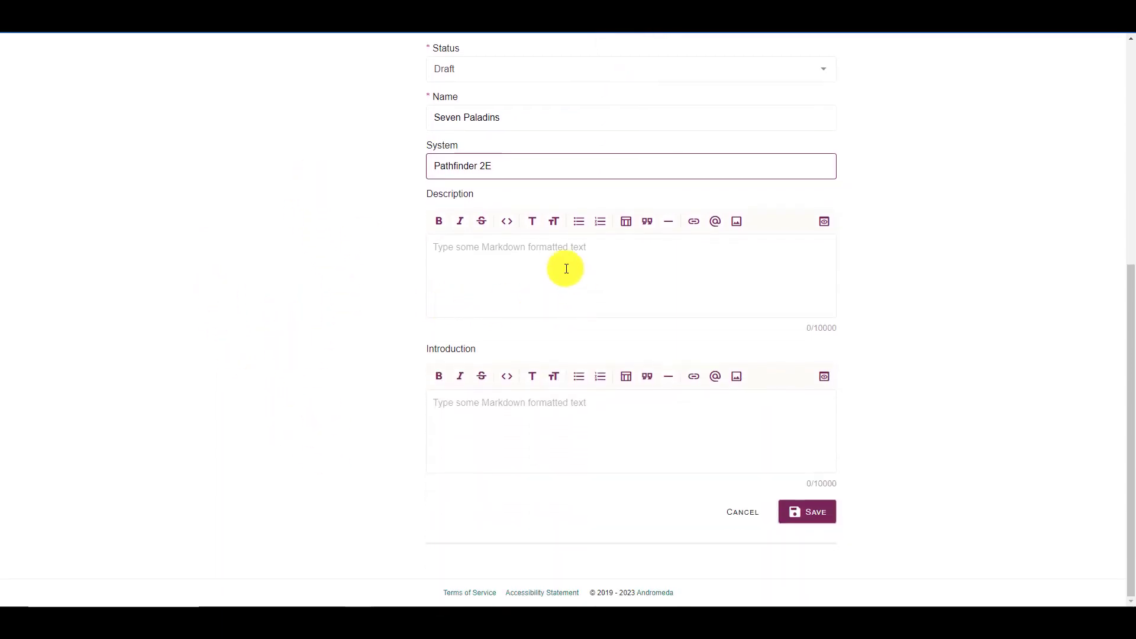
- Begin the campaign description with "A priest from a forgotten temple approaches seven paladins of differing faith"
click(535, 267)
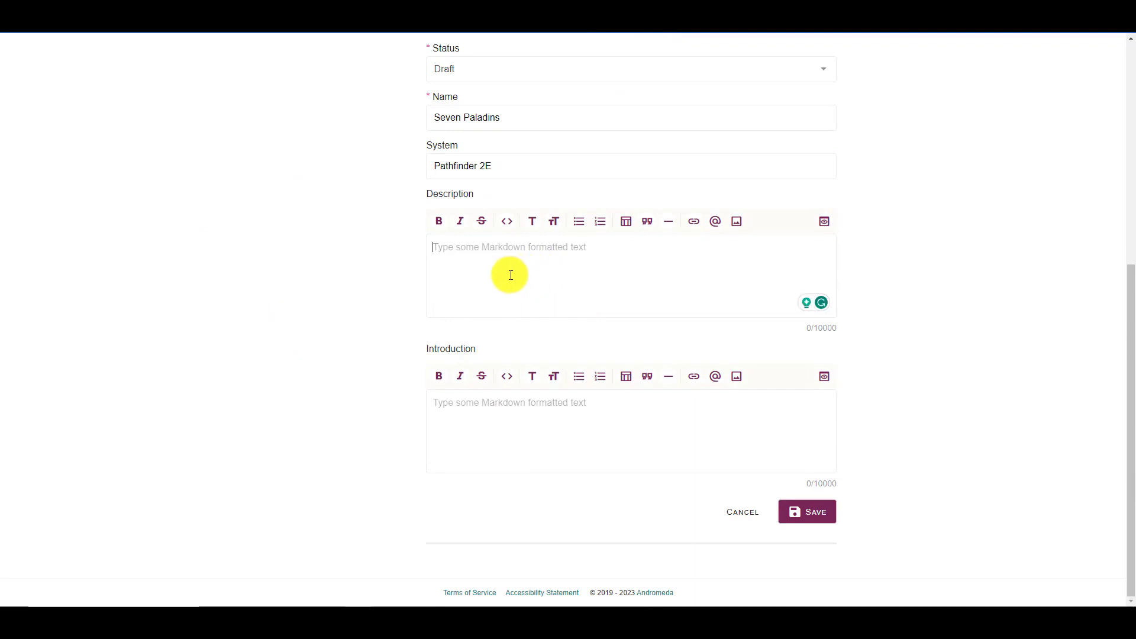
text(A priest from a)
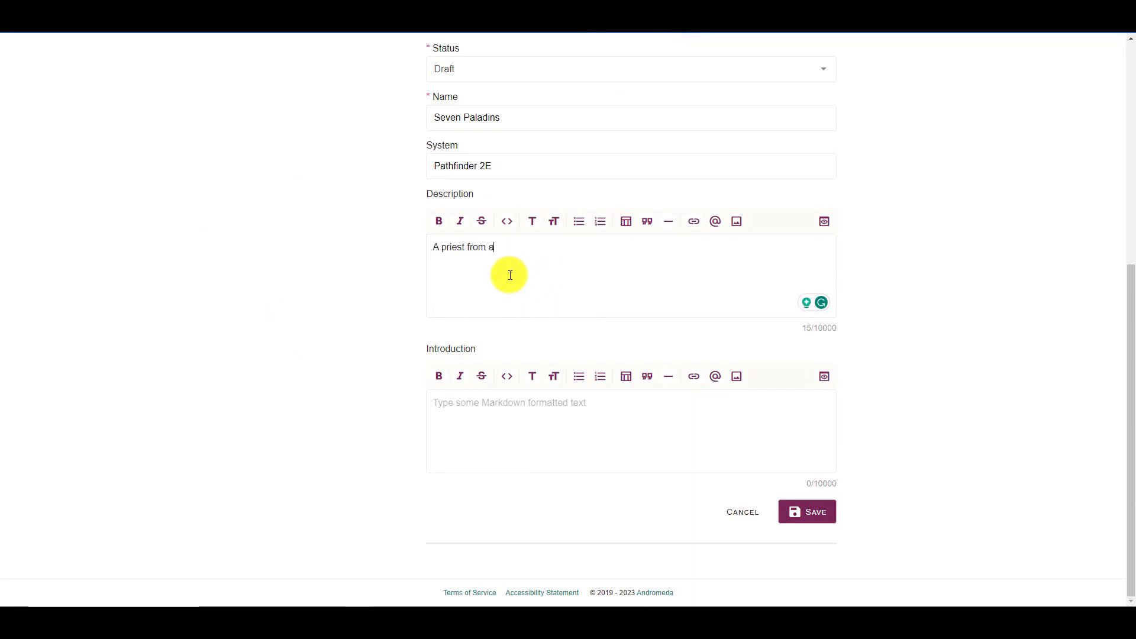
text(emple approaches seven paladins of differing faith)
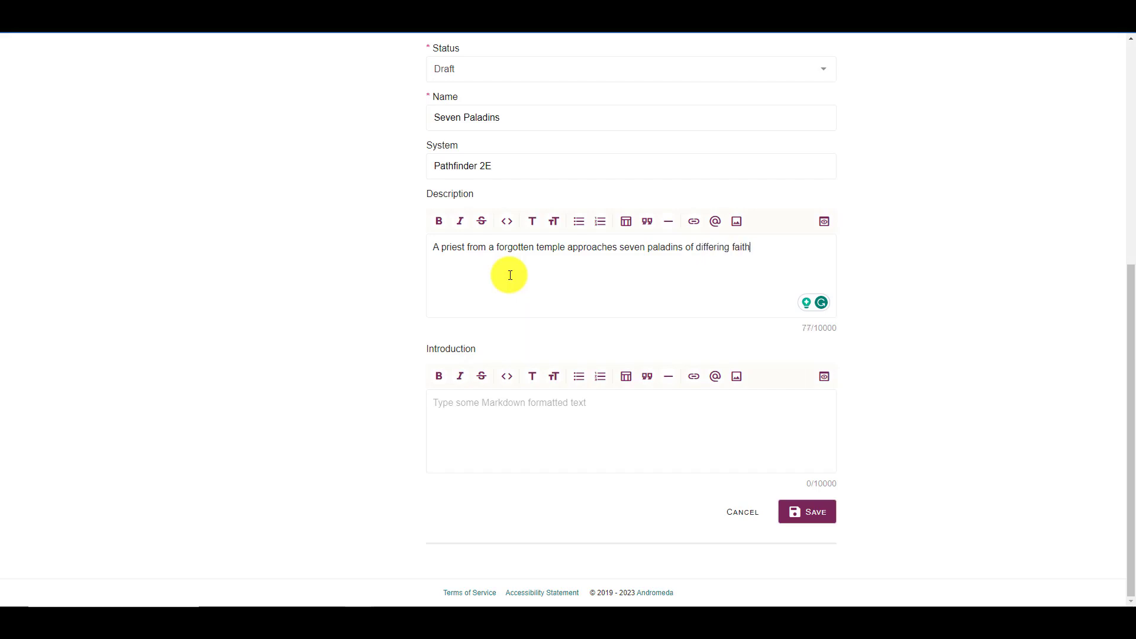
- Complete the description with "asking them to defend a relic under siege from an undead lord and his minions."
text(asking )
text(them to defen)
text(d a temple und)
key(BackSpace)
key(BackSpace)
key(BackSpace)
key(BackSpace)
key(BackSpace)
key(BackSpace)
key(BackSpace)
key(BackSpace)
key(BackSpace)
key(BackSpace)
text(relic under siege from a )
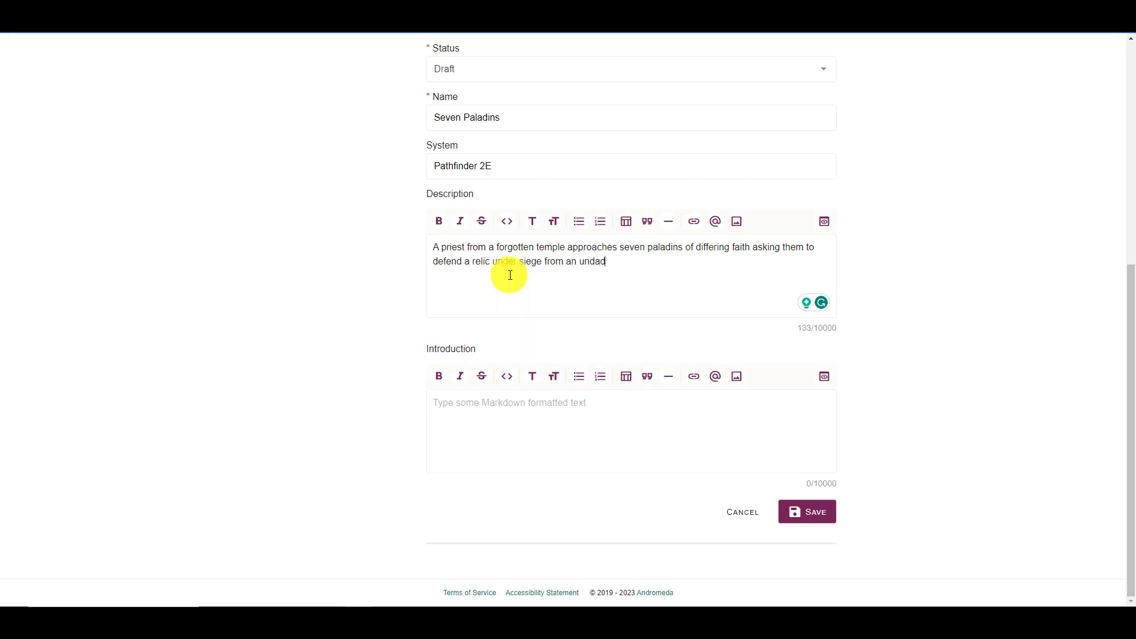
text(n undead lord and his minions.)
- Enter the introduction "What if seven paladins if different faiths found themselves needing to defend one temple." and make it bold
click(499, 415)
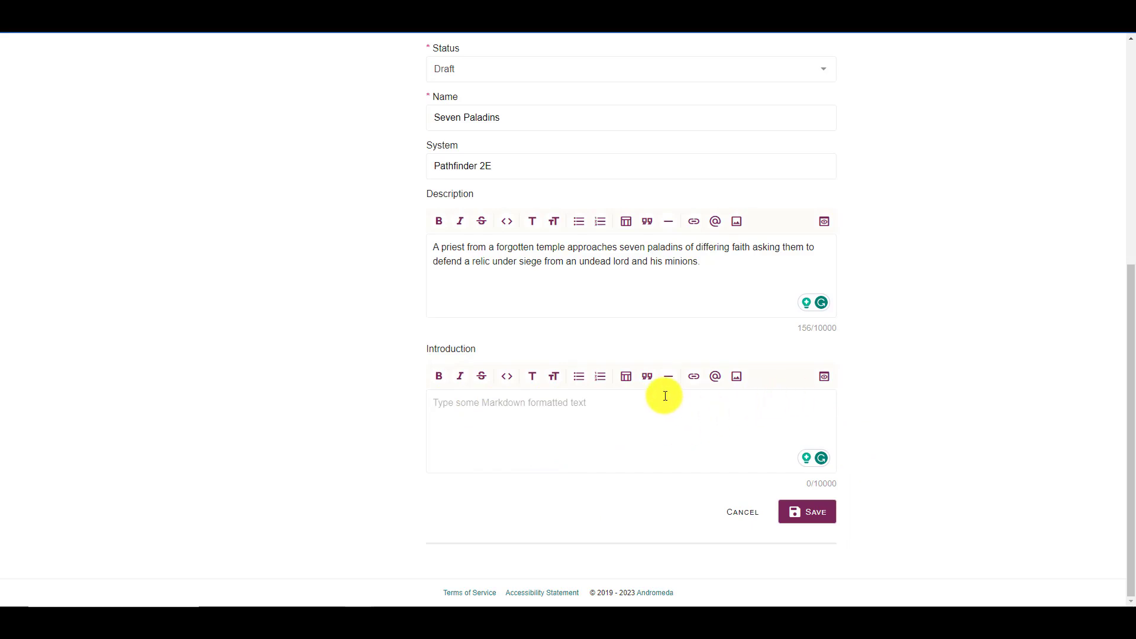
text(What if seven paladins if different faiths found themselves needing to defend one temple.)
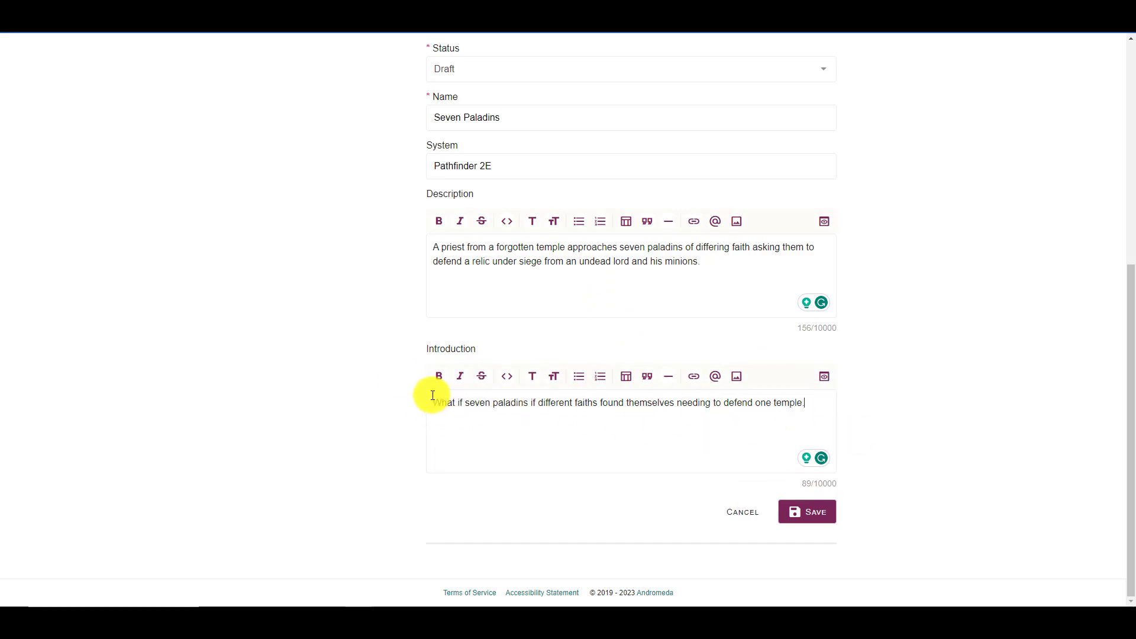
drag(446, 401, 829, 424)
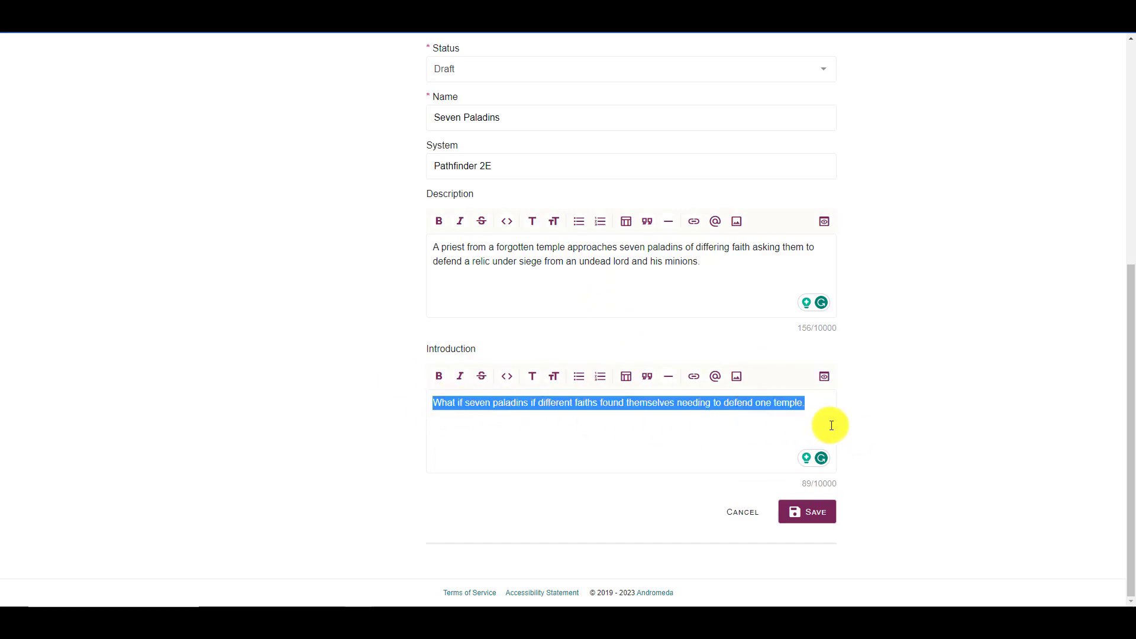
click(438, 377)
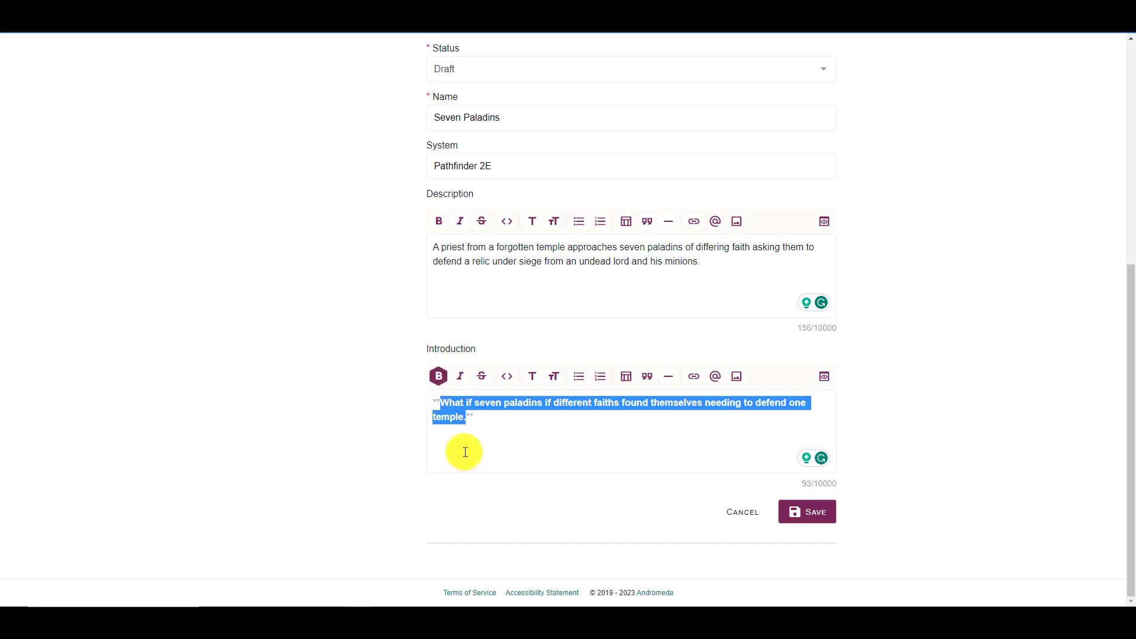
click(492, 422)
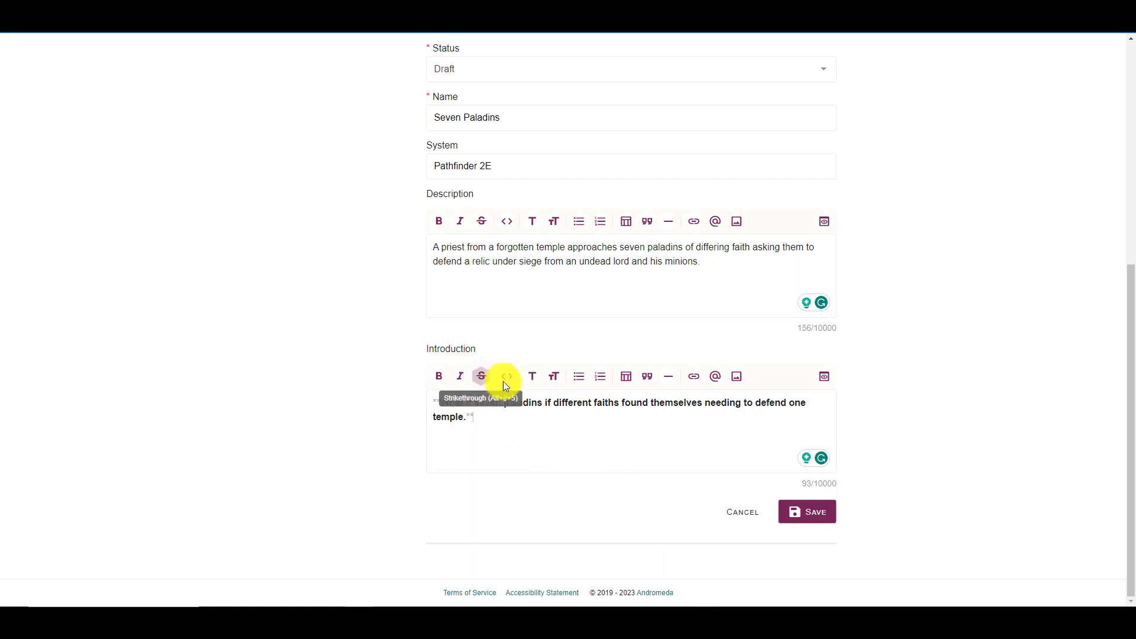
- Try the level 2 and level 1 heading formats on the introduction text, and remove the heading formatting
key(ctrl+alt+2)
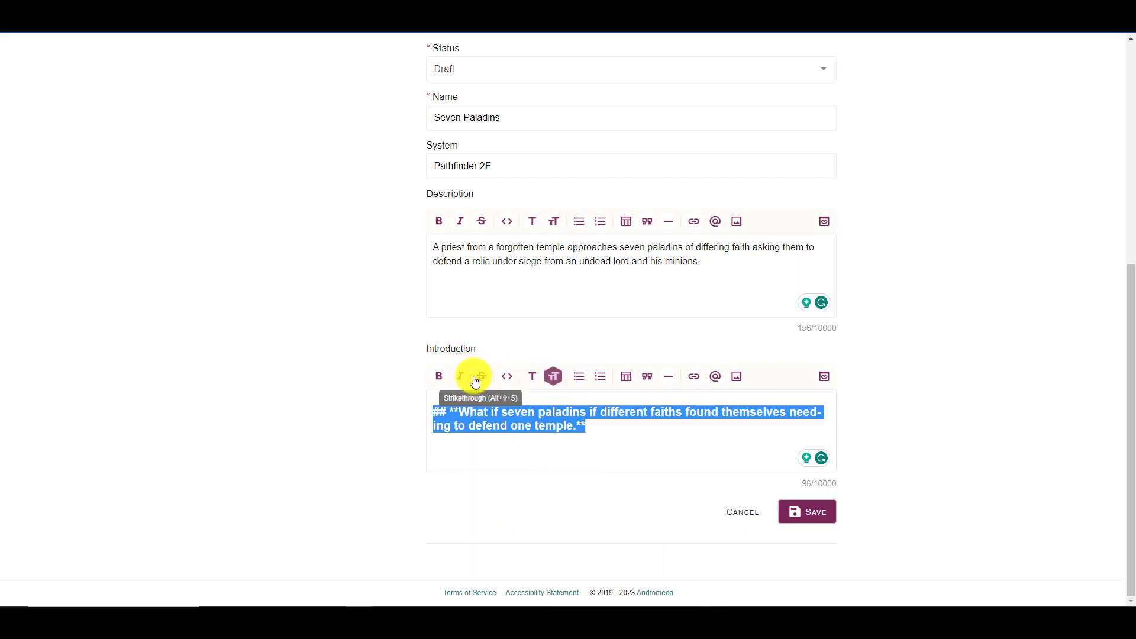
click(438, 414)
click(532, 379)
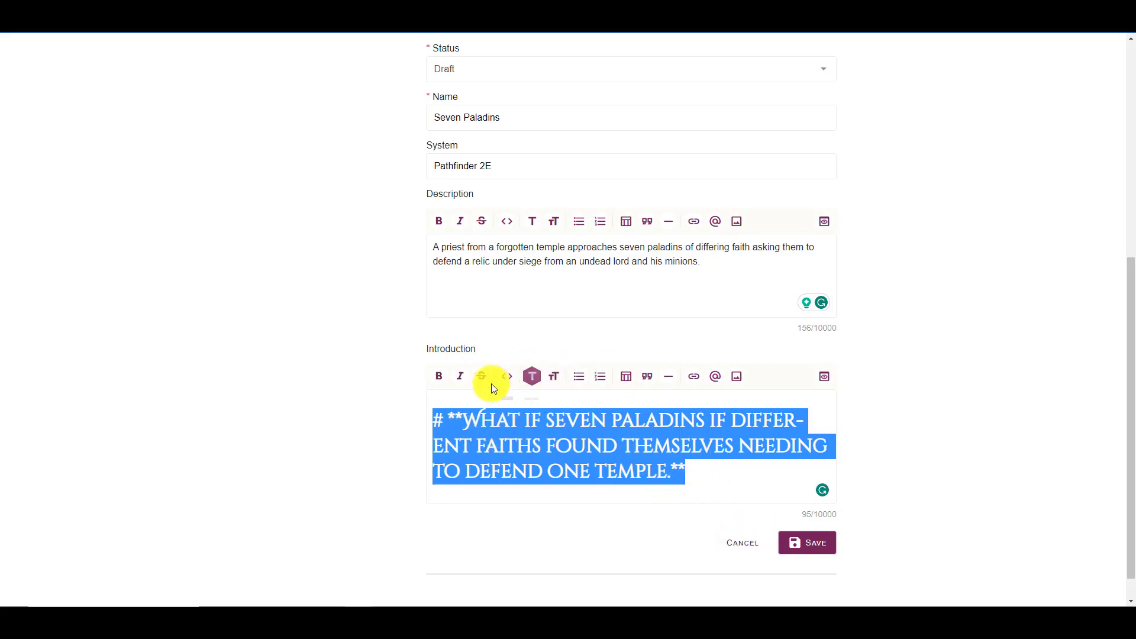
click(444, 419)
key(BackSpace)
key(BackSpace)
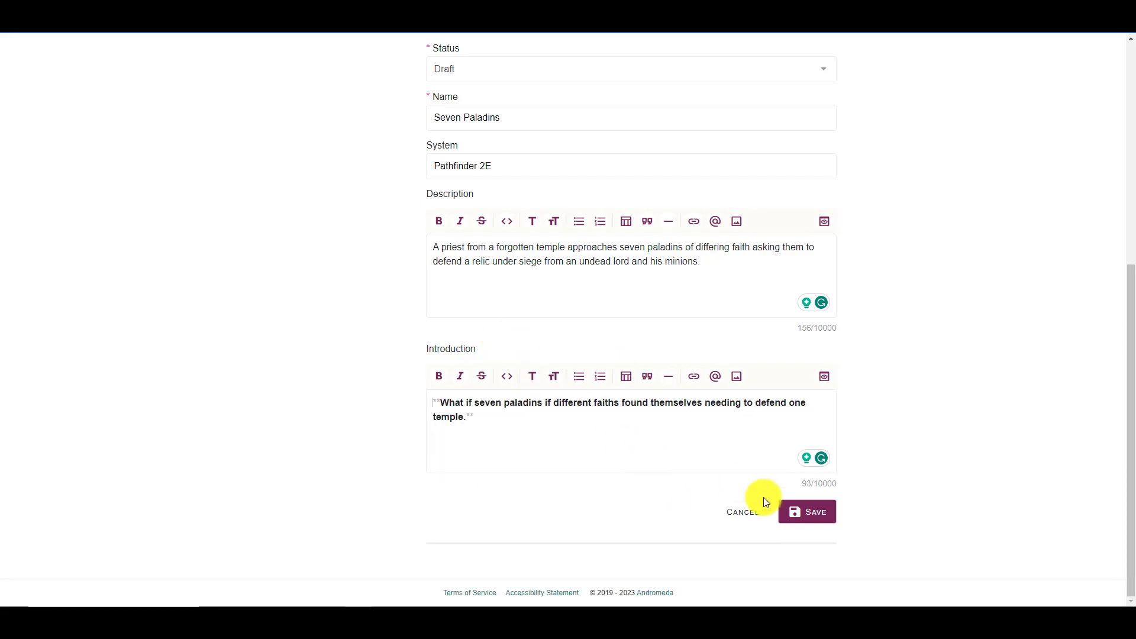
- Review the filled-in campaign form from the campaign icon and background fields down to the introduction
scroll(693, 254, up, 4)
scroll(681, 275, up, 3)
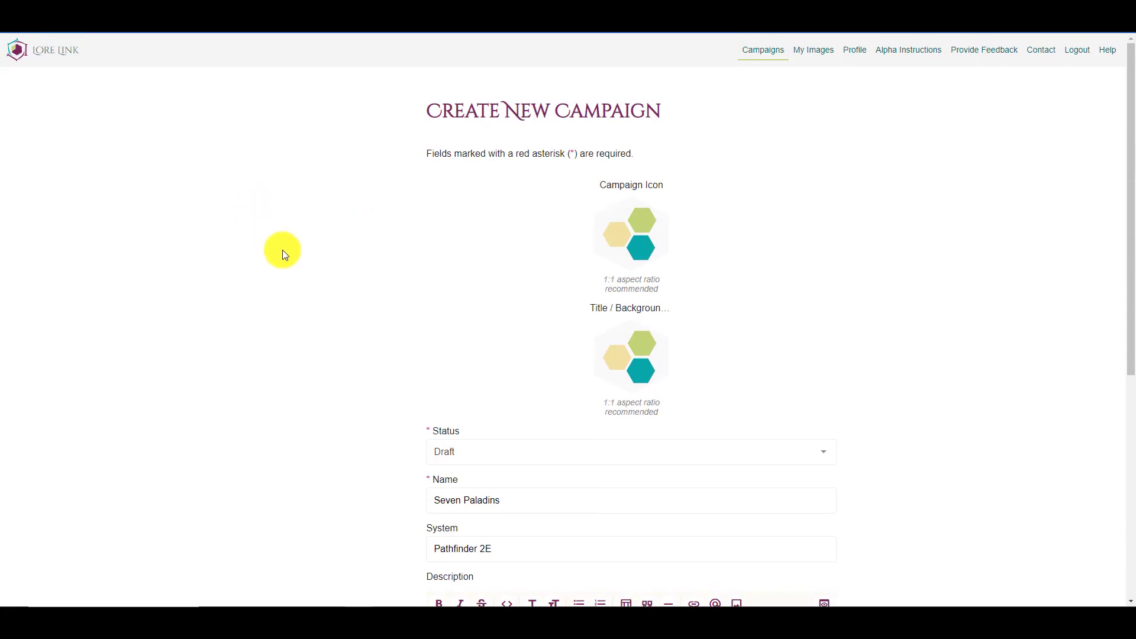
scroll(282, 250, down, 3)
scroll(283, 329, up, 3)
scroll(283, 331, down, 6)
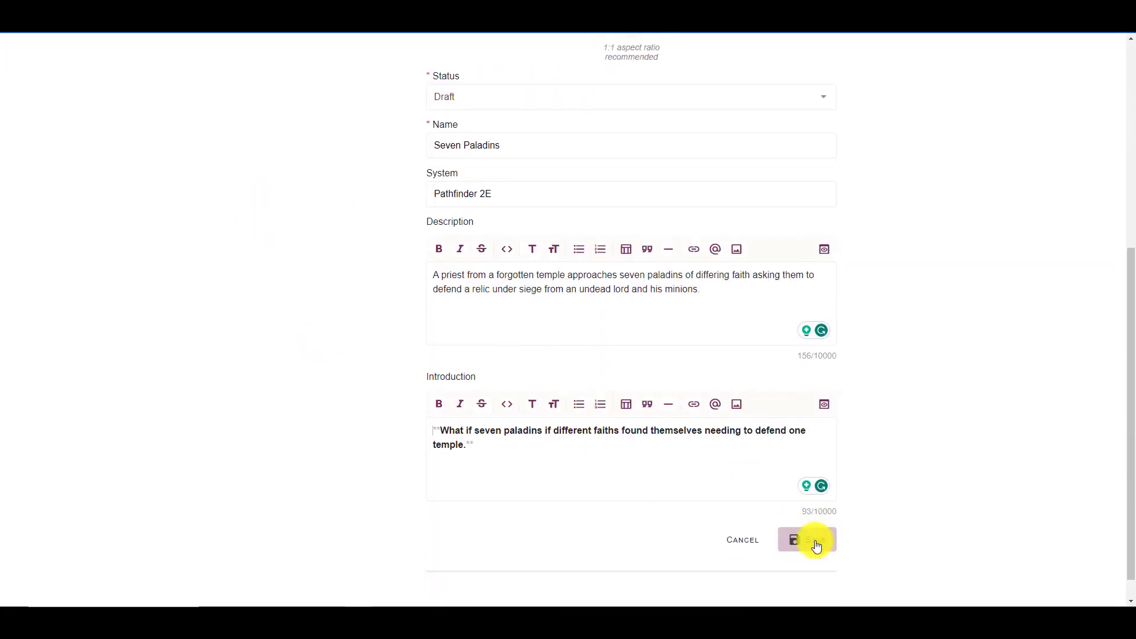
- Save the new Seven Paladins campaign
click(807, 540)
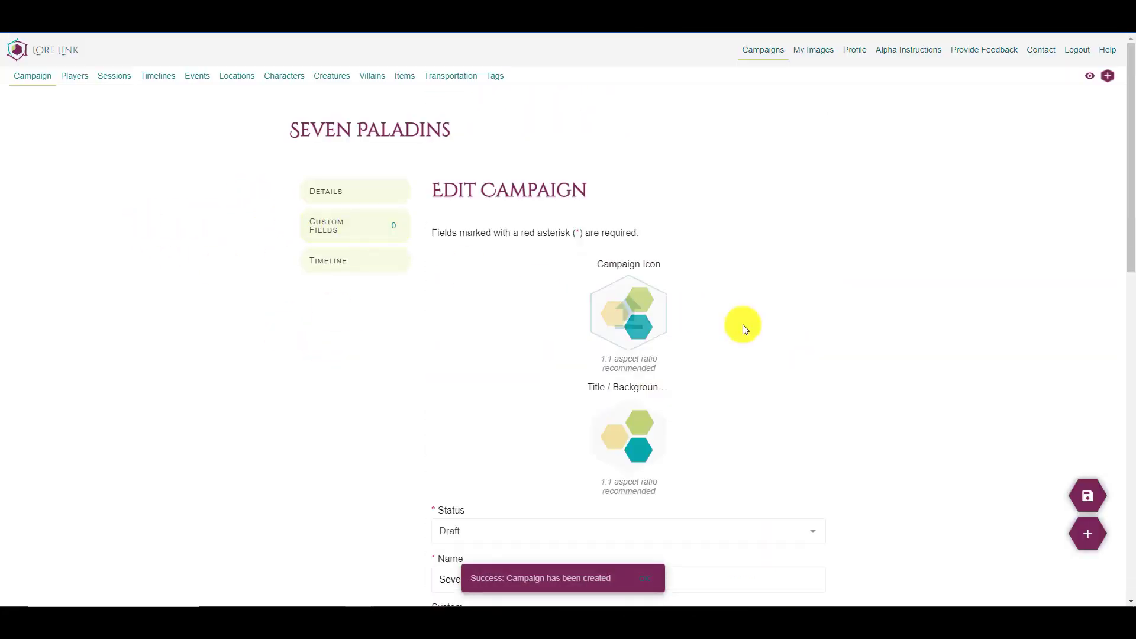
scroll(239, 221, down, 1)
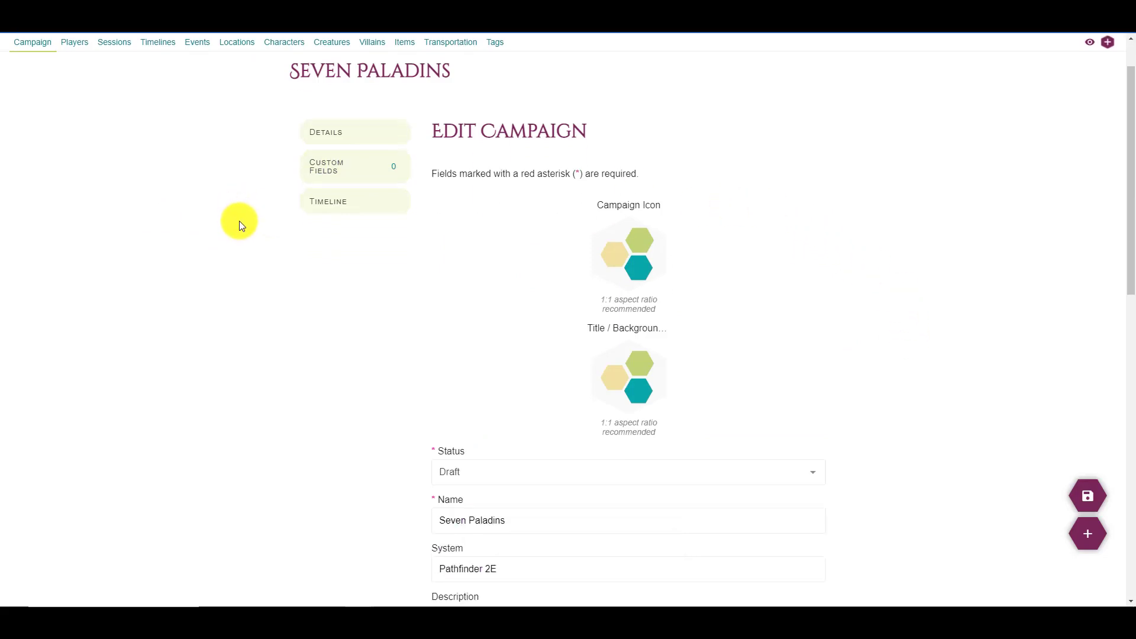
scroll(239, 221, up, 1)
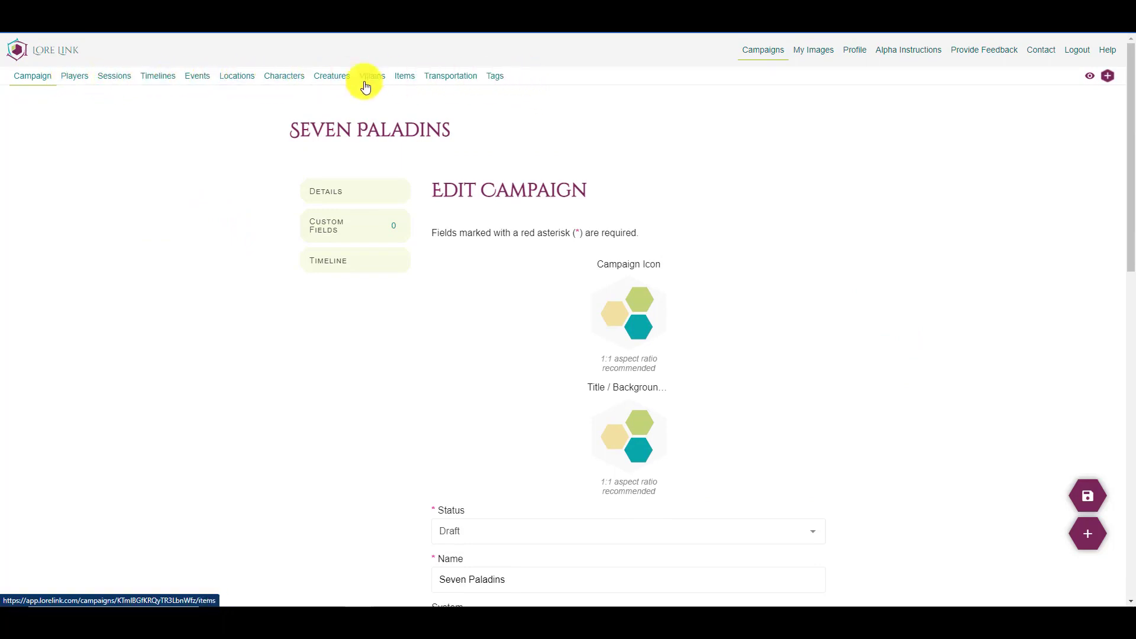
- Examine the Edit Campaign page, from the image fields down to the Custom Fields and Timeline sections
scroll(754, 241, down, 5)
scroll(754, 241, up, 4)
scroll(746, 239, down, 10)
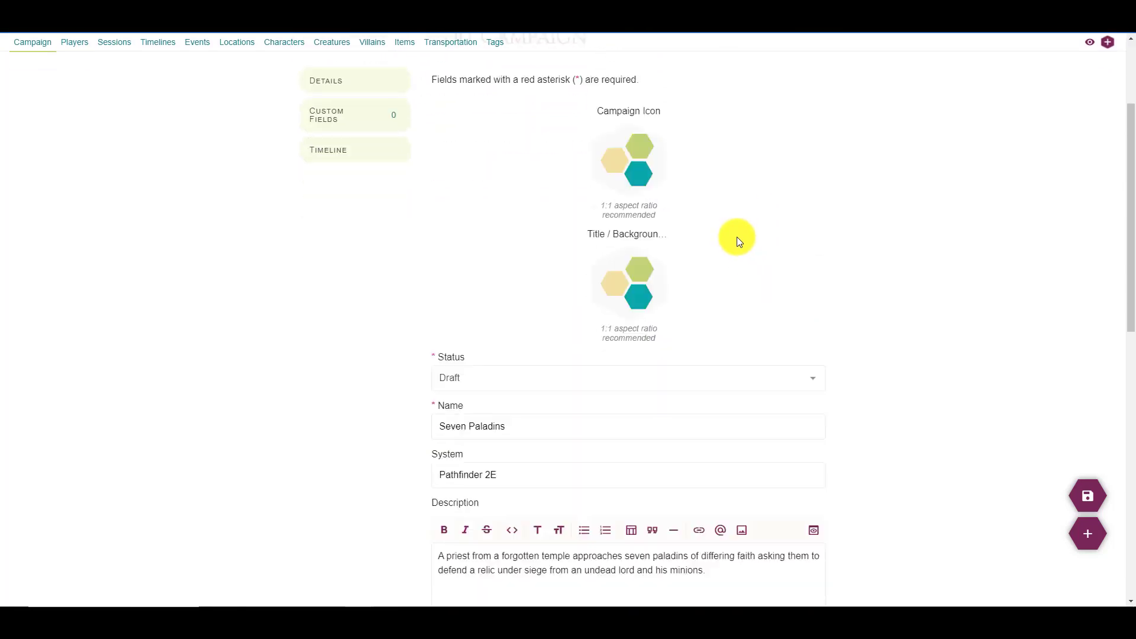
scroll(733, 253, down, 3)
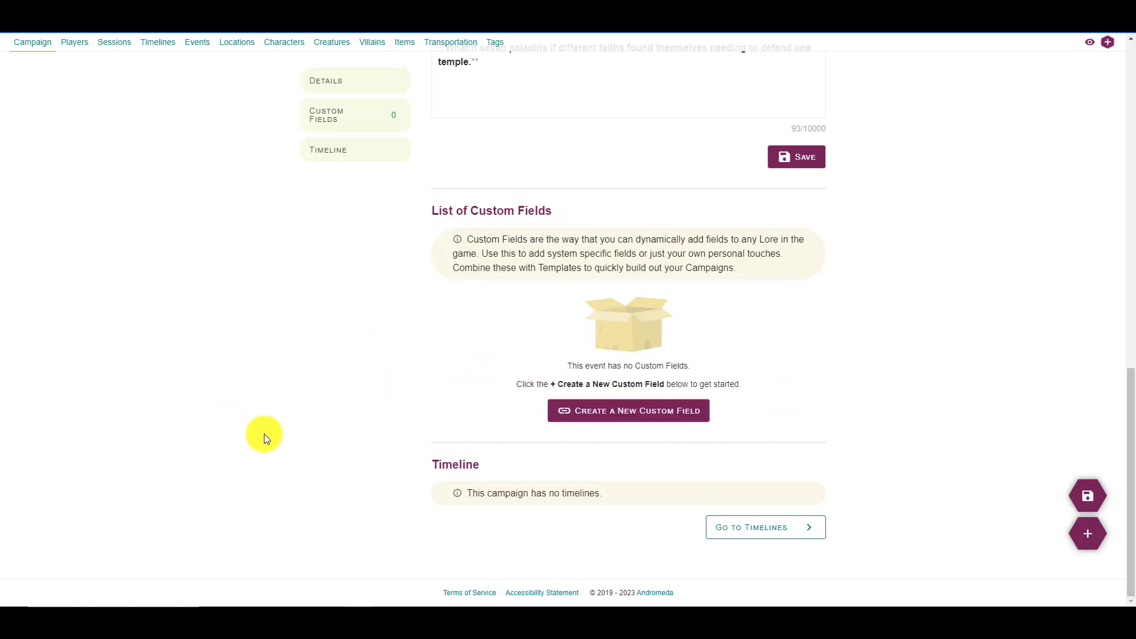
scroll(264, 433, up, 7)
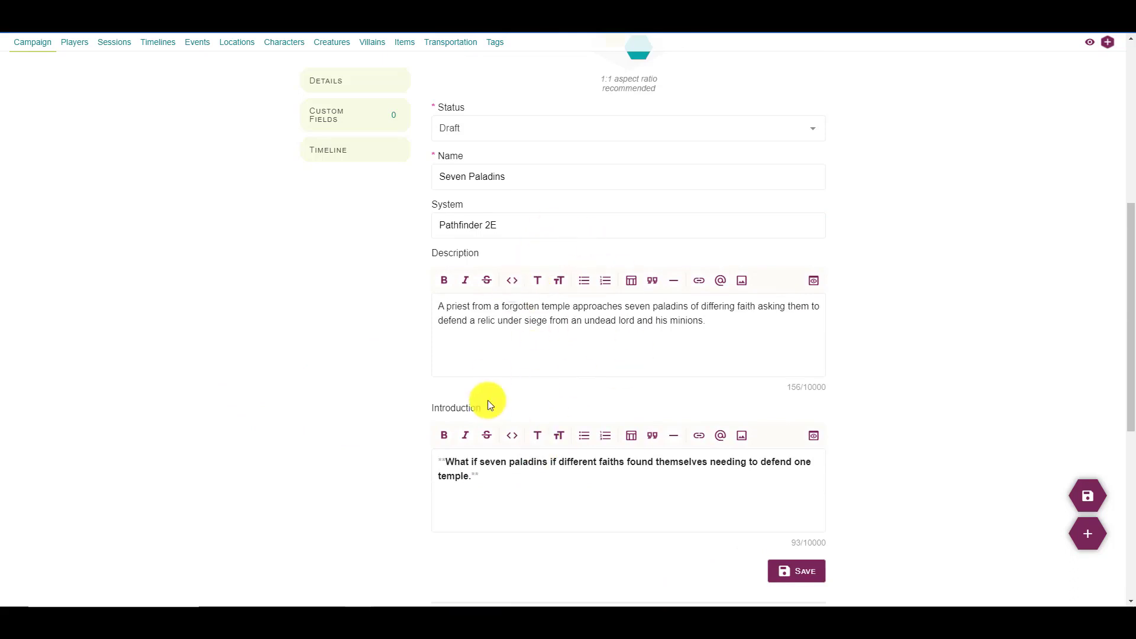
scroll(242, 449, up, 2)
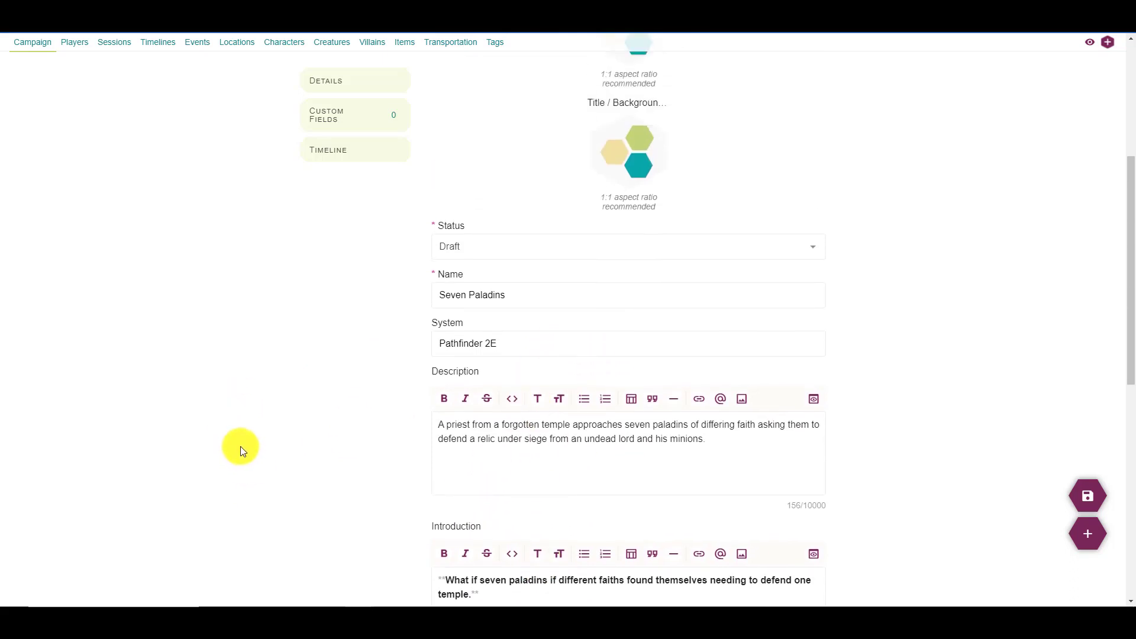
scroll(241, 450, up, 5)
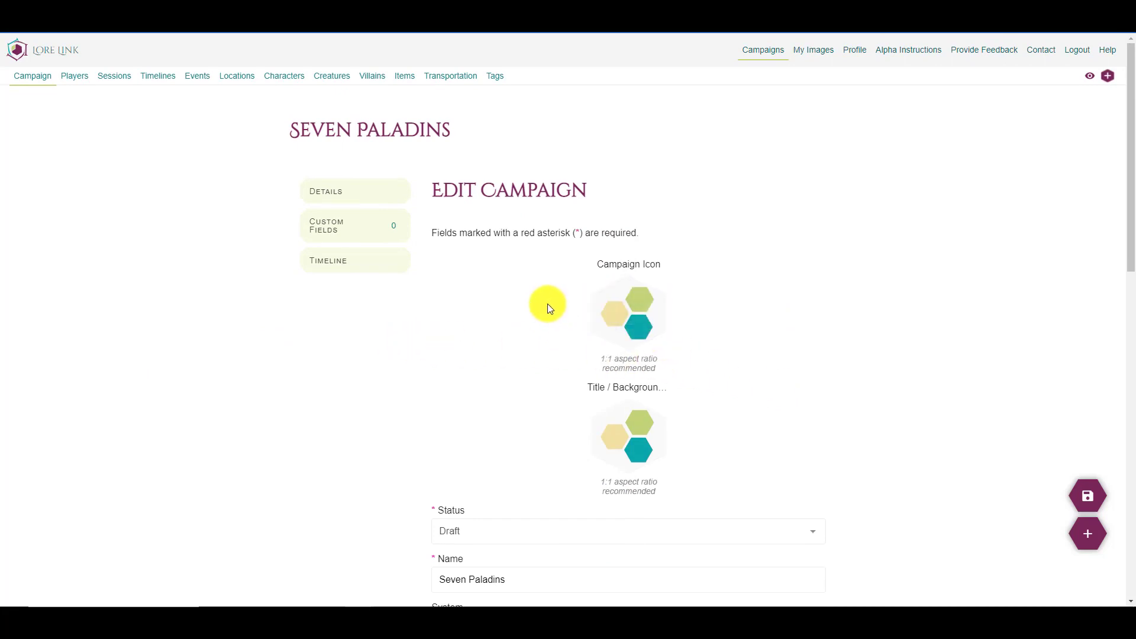
- Insert the Golden Knight image from the library's People folder as the campaign icon
click(644, 317)
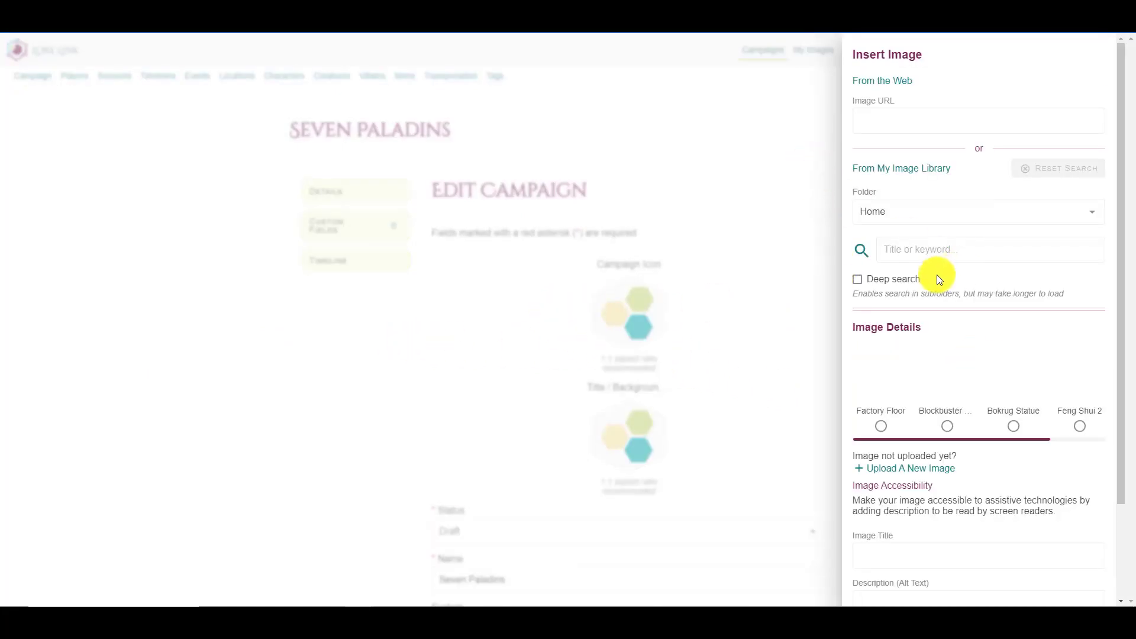
click(876, 215)
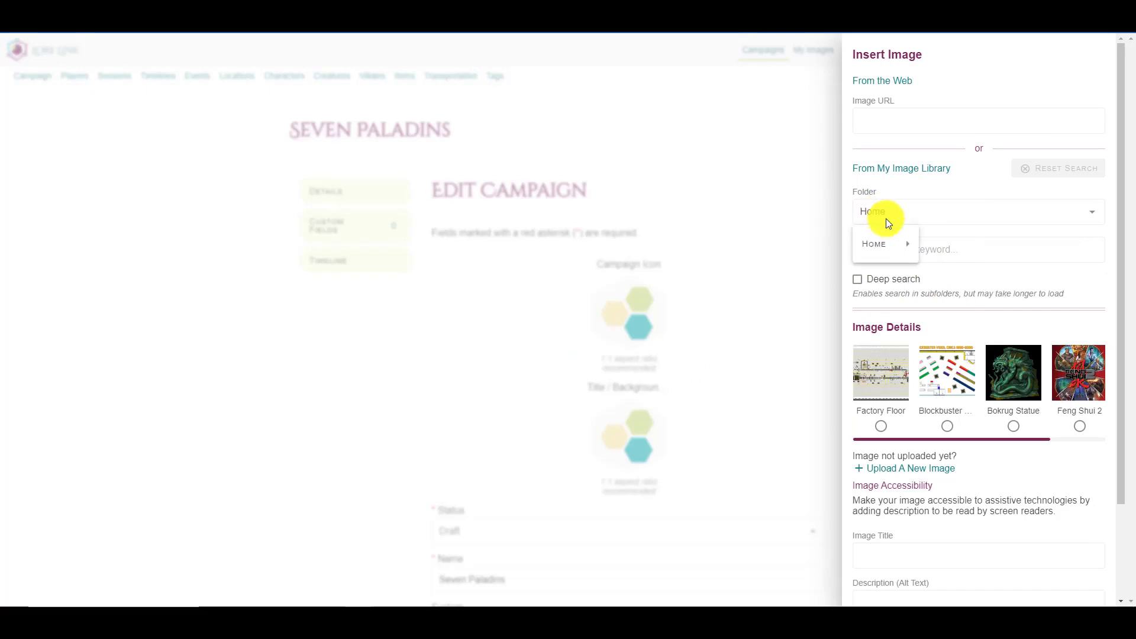
mouse_move(884, 253)
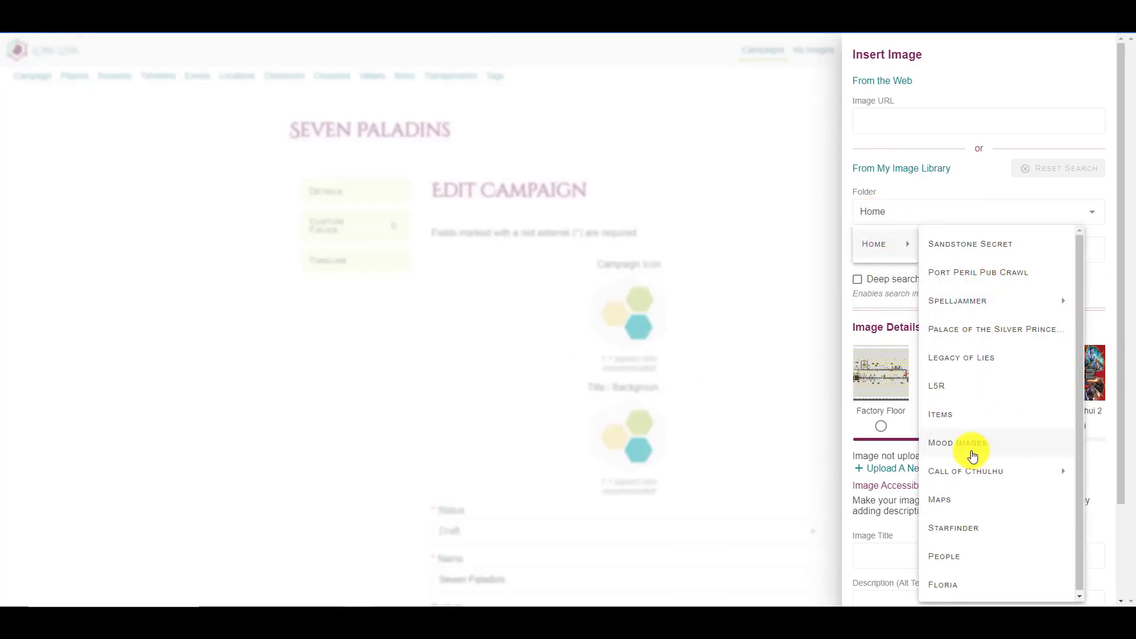
click(944, 557)
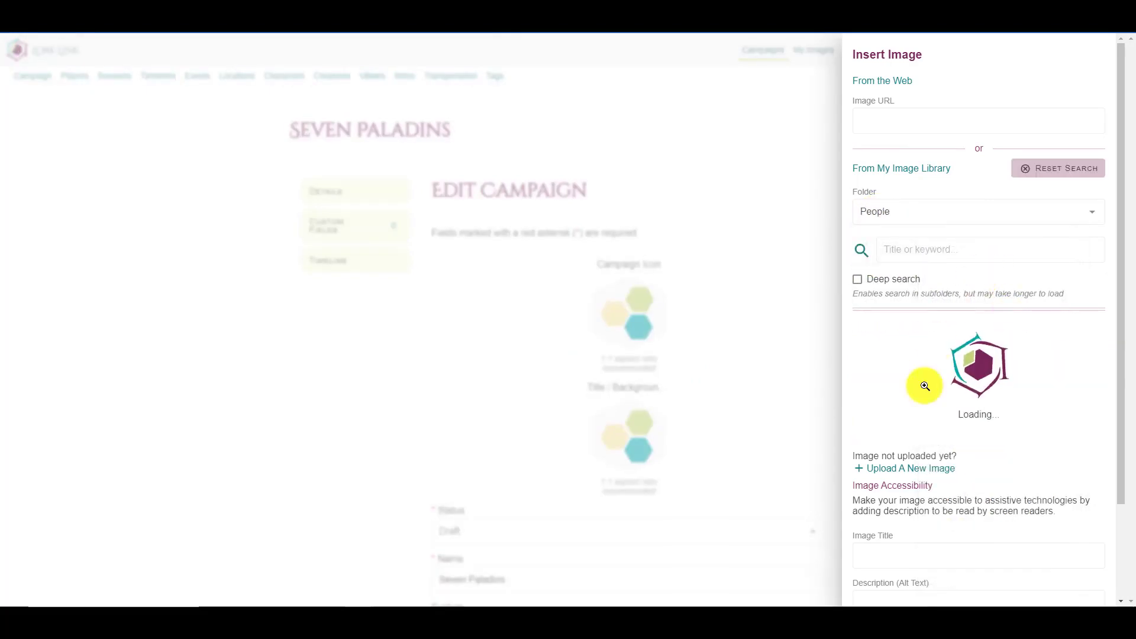
drag(889, 442, 920, 444)
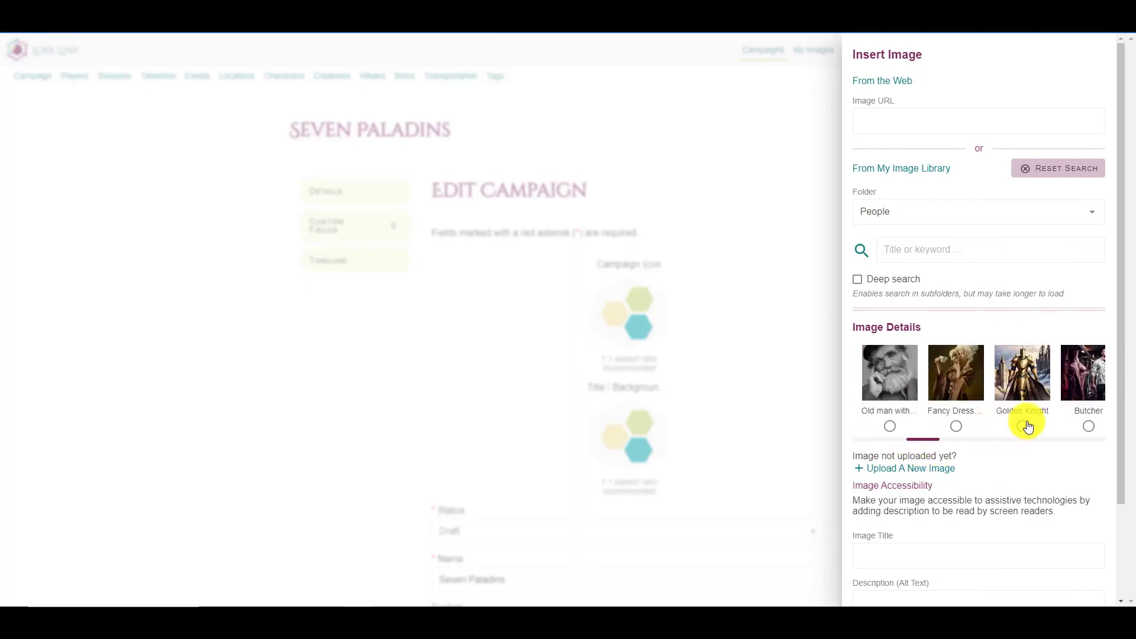
click(1022, 426)
scroll(997, 405, down, 2)
click(1071, 575)
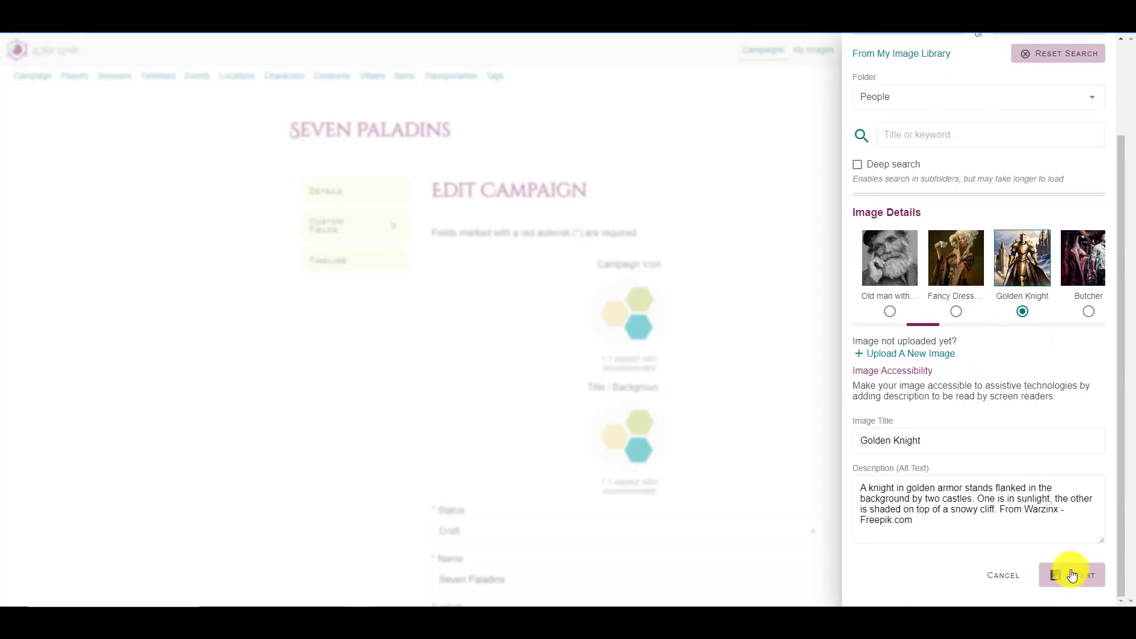
- For the title/background image, browse the library's People folder and select the Golden Knight image
click(632, 443)
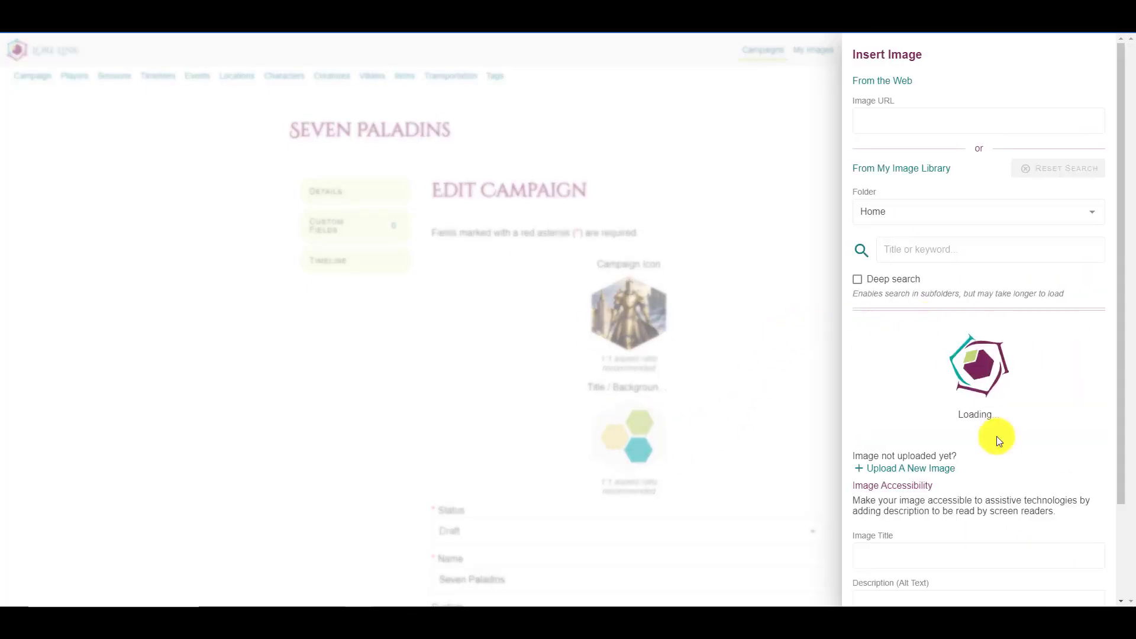
click(881, 222)
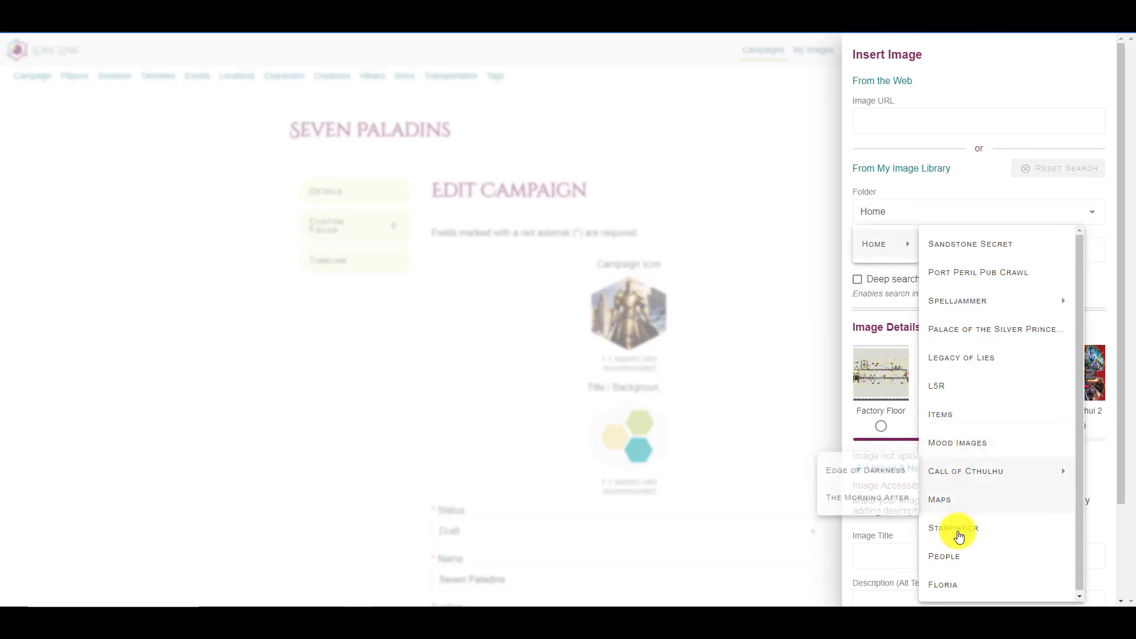
click(947, 562)
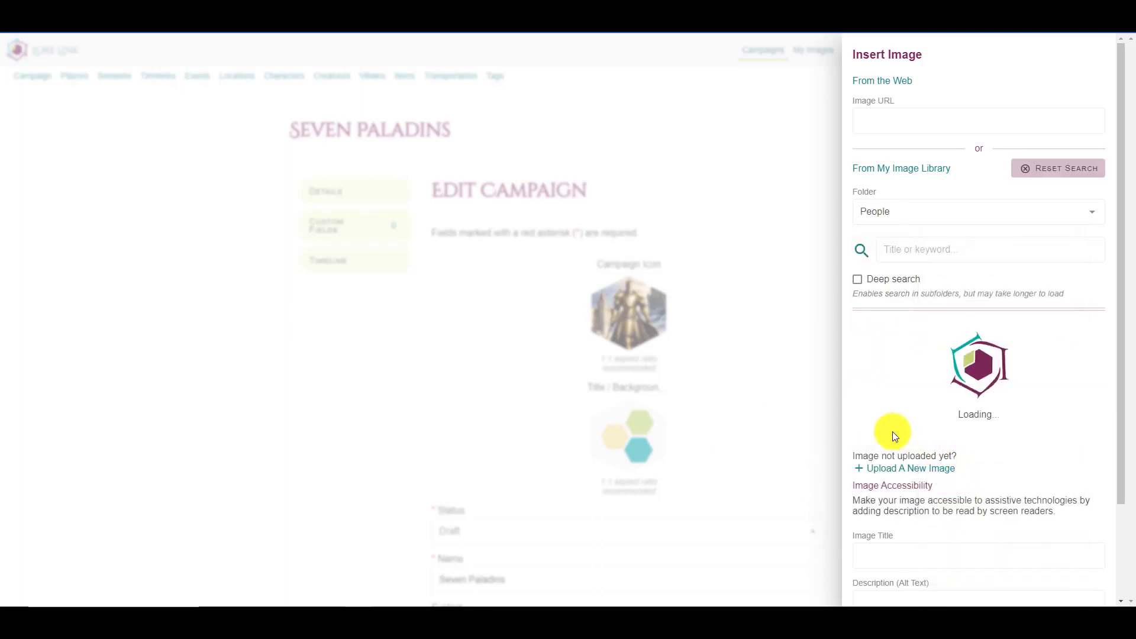
scroll(936, 444, right, 10)
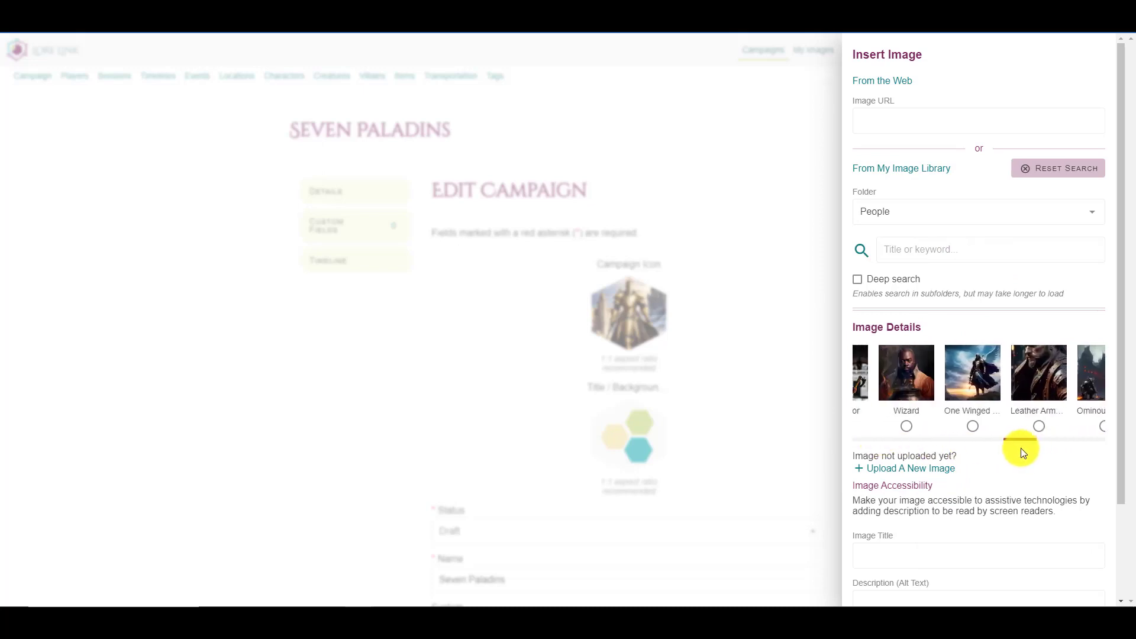
scroll(1028, 448, right, 5)
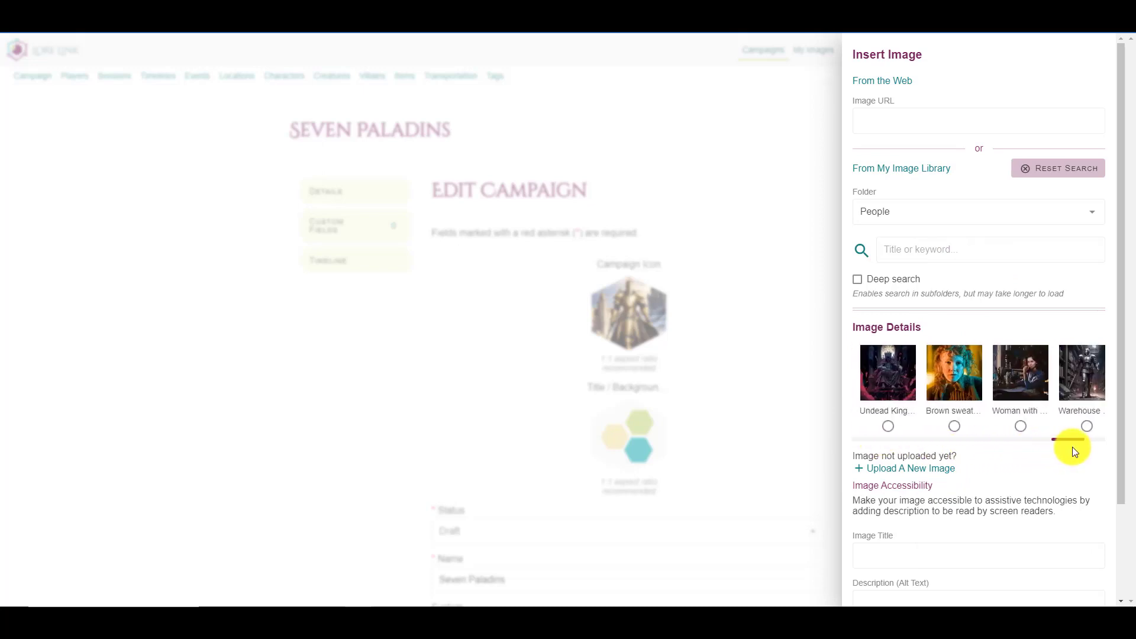
scroll(1072, 446, left, 10)
scroll(983, 449, left, 10)
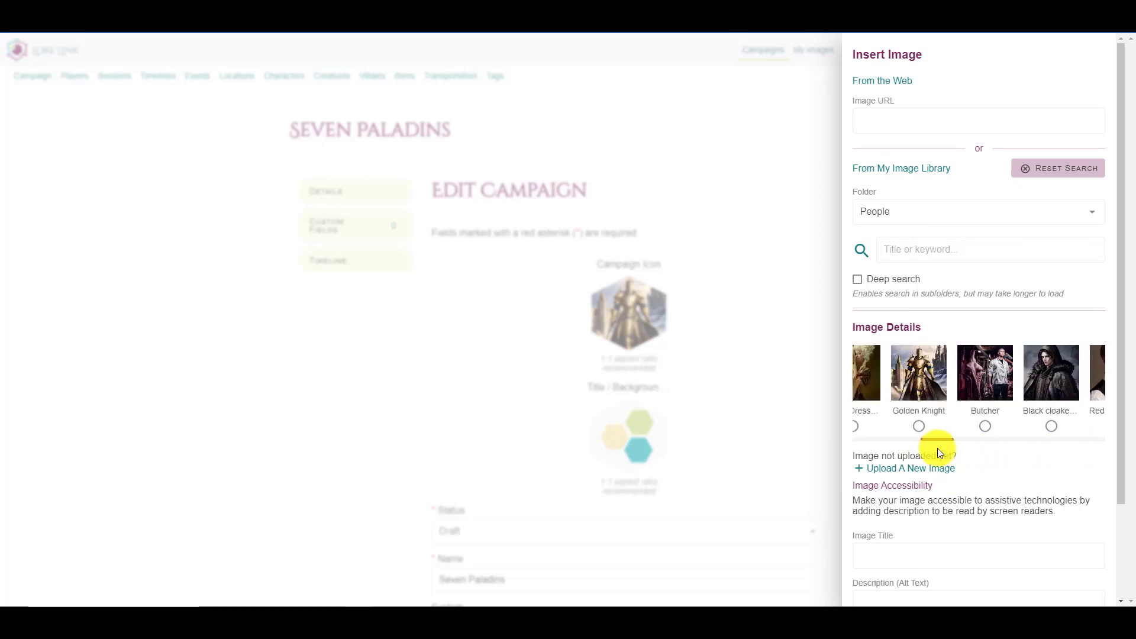
click(1016, 427)
scroll(1008, 308, down, 1)
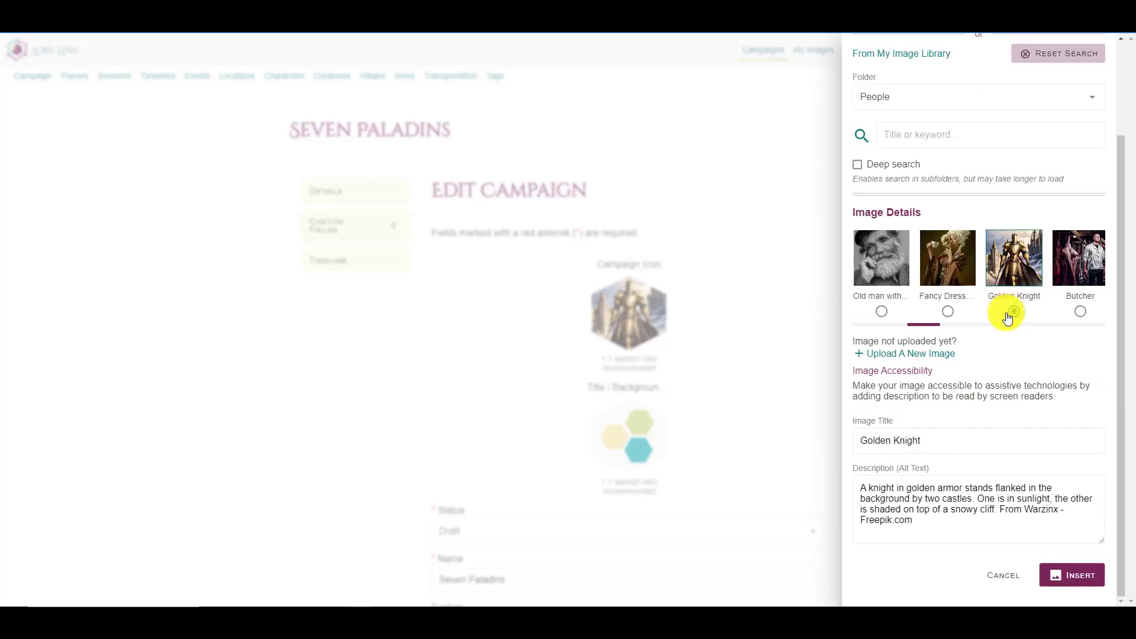
- Search the People image folder for "Golden Knight"
scroll(1000, 337, up, 1)
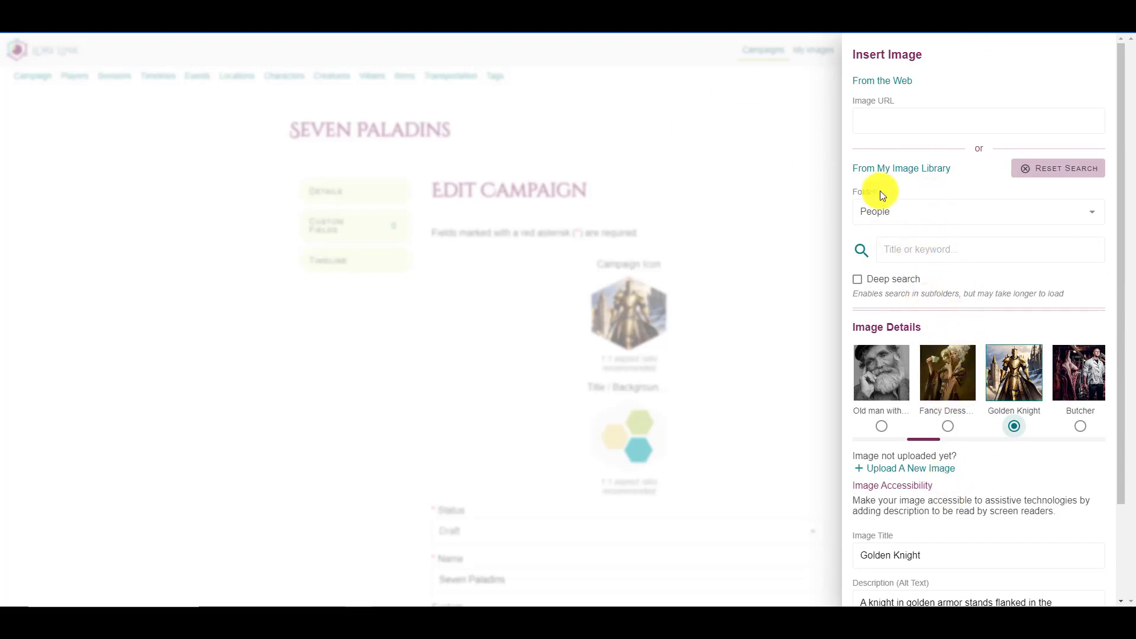
scroll(900, 195, down, 2)
scroll(899, 167, up, 1)
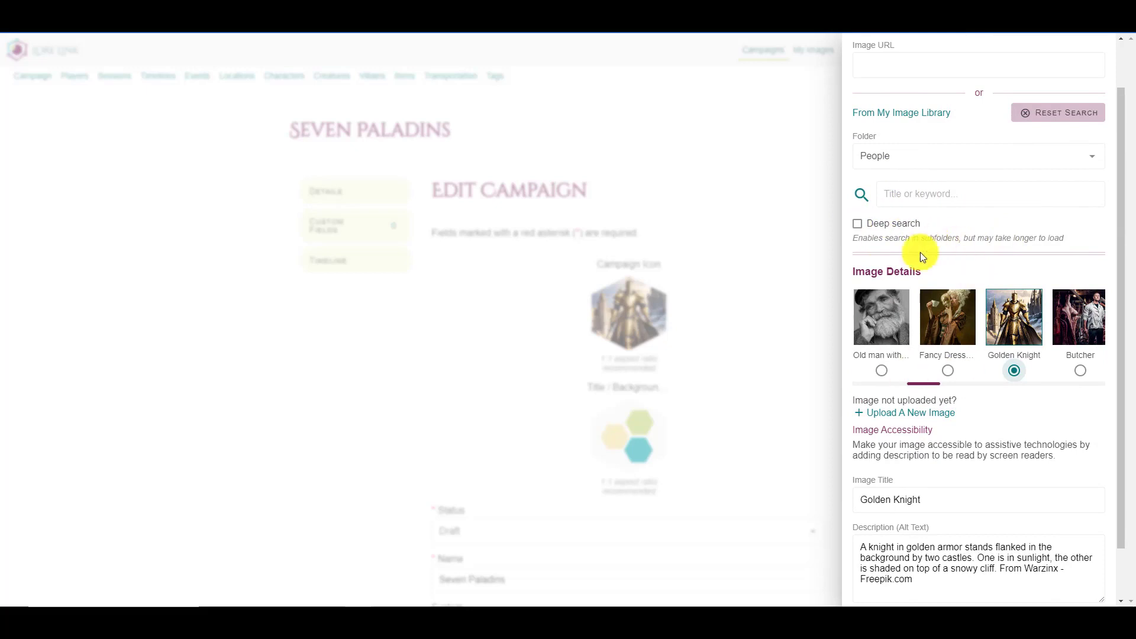
click(930, 197)
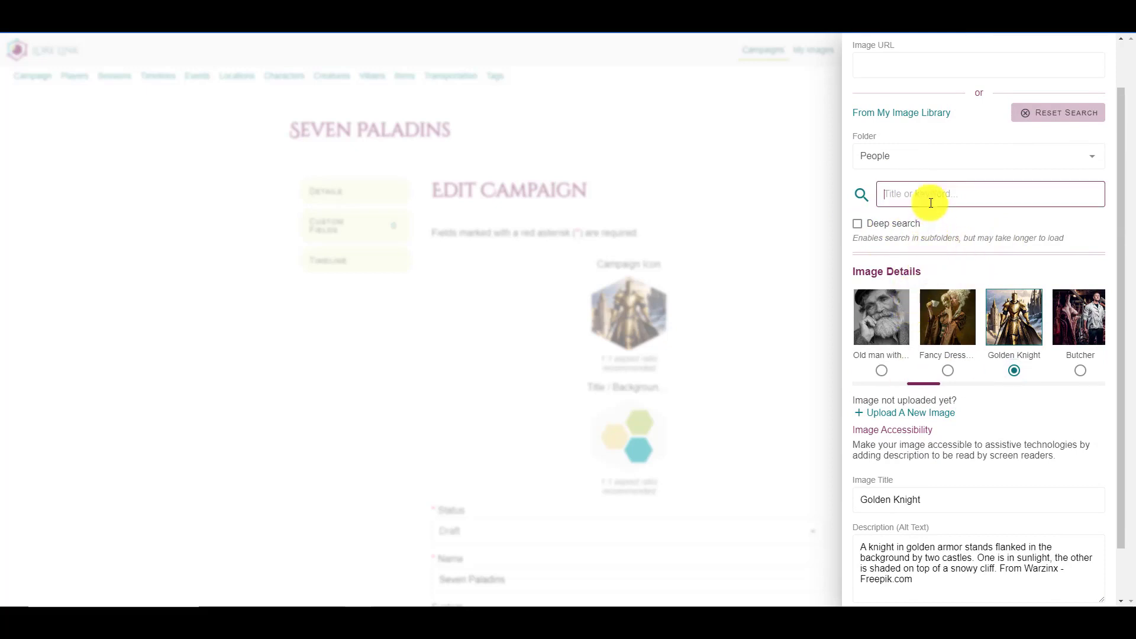
text(Golden Knight)
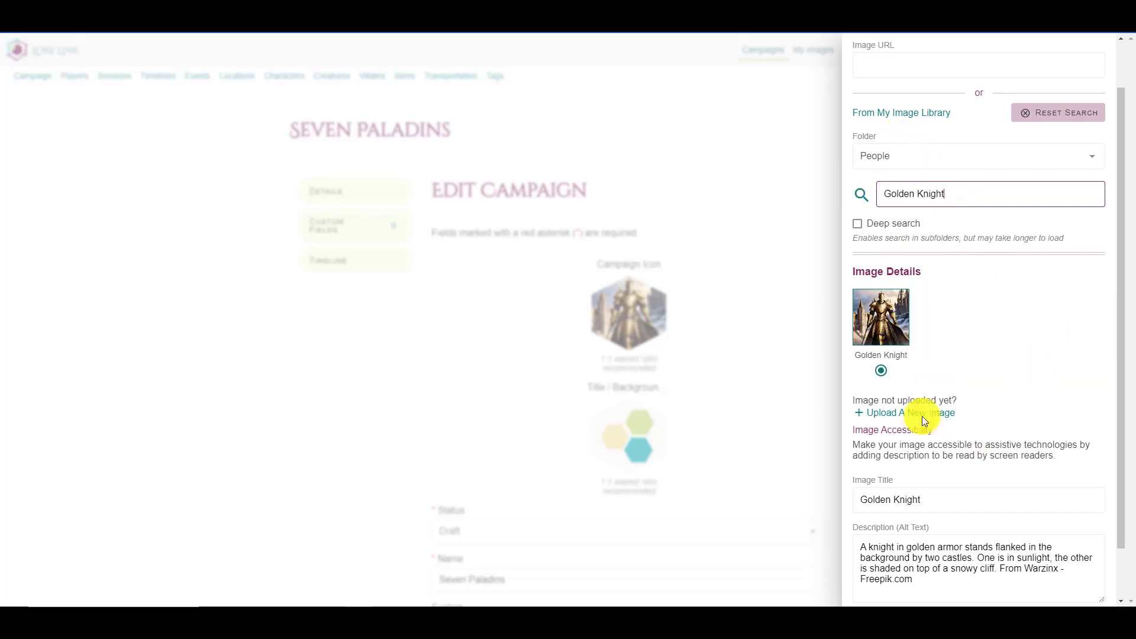
- Insert the selected Golden Knight image as the title/background and save the campaign
scroll(956, 292, down, 1)
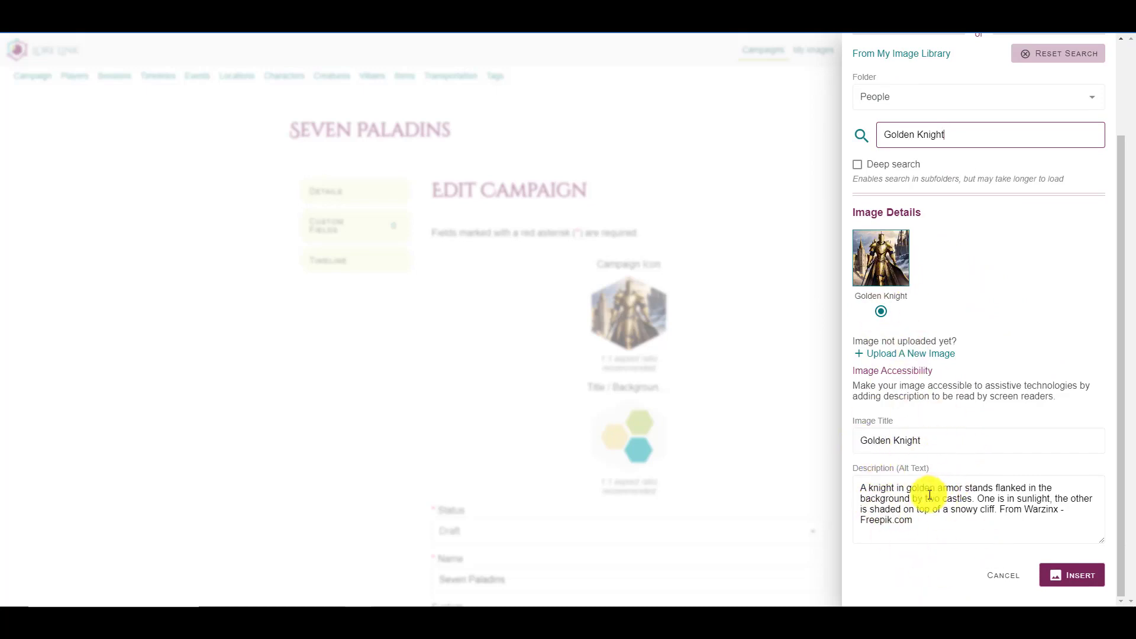
scroll(908, 432, up, 1)
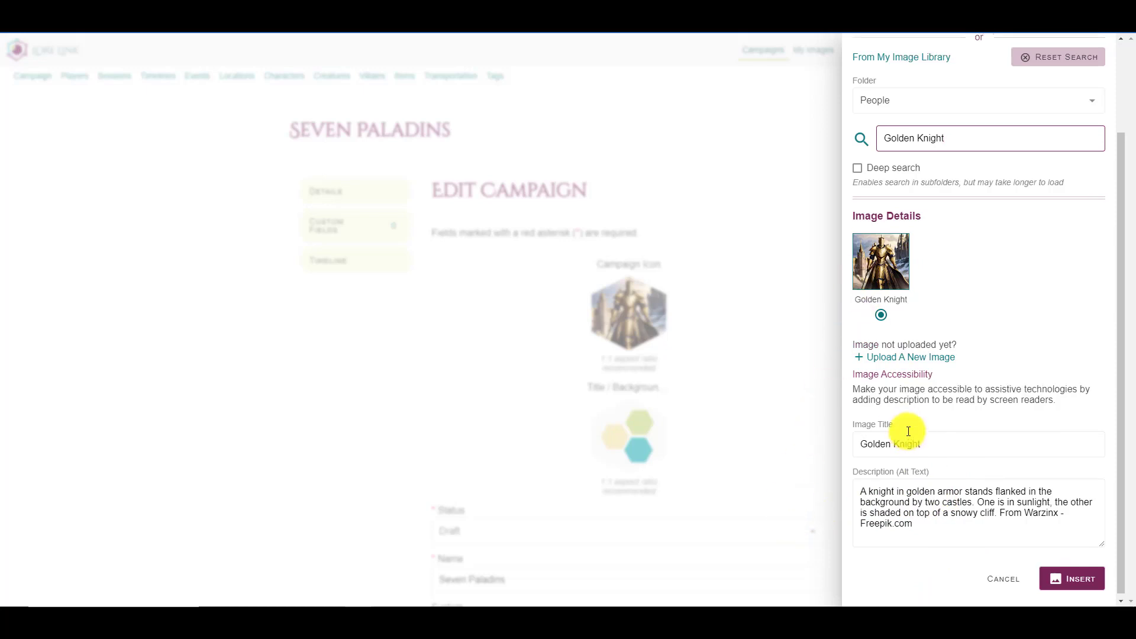
scroll(909, 432, up, 2)
scroll(906, 432, down, 2)
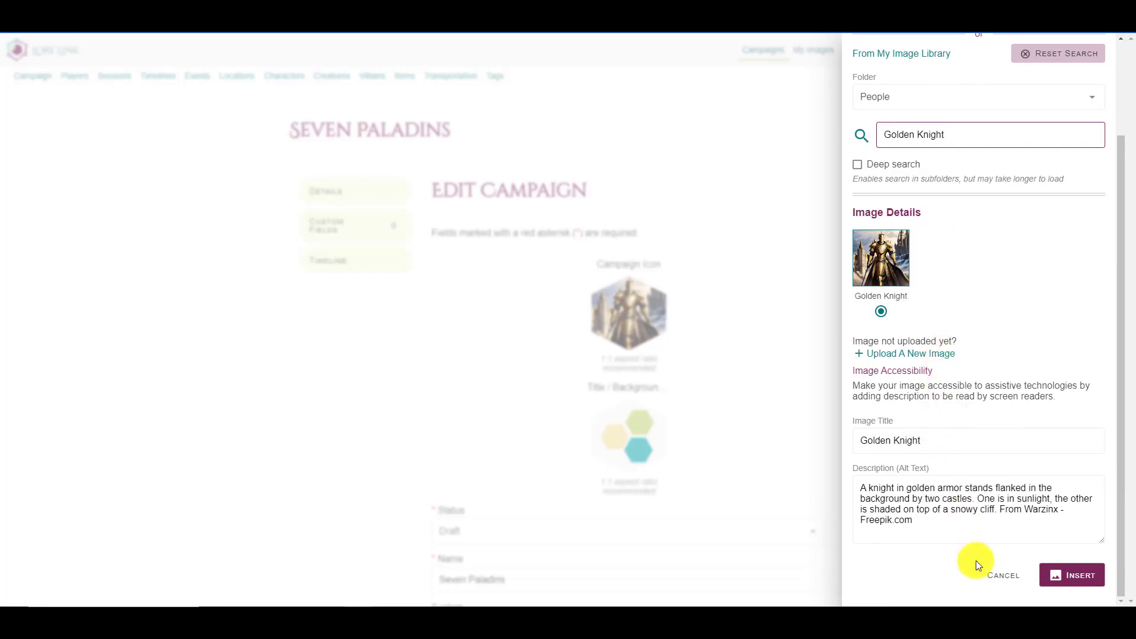
click(1088, 573)
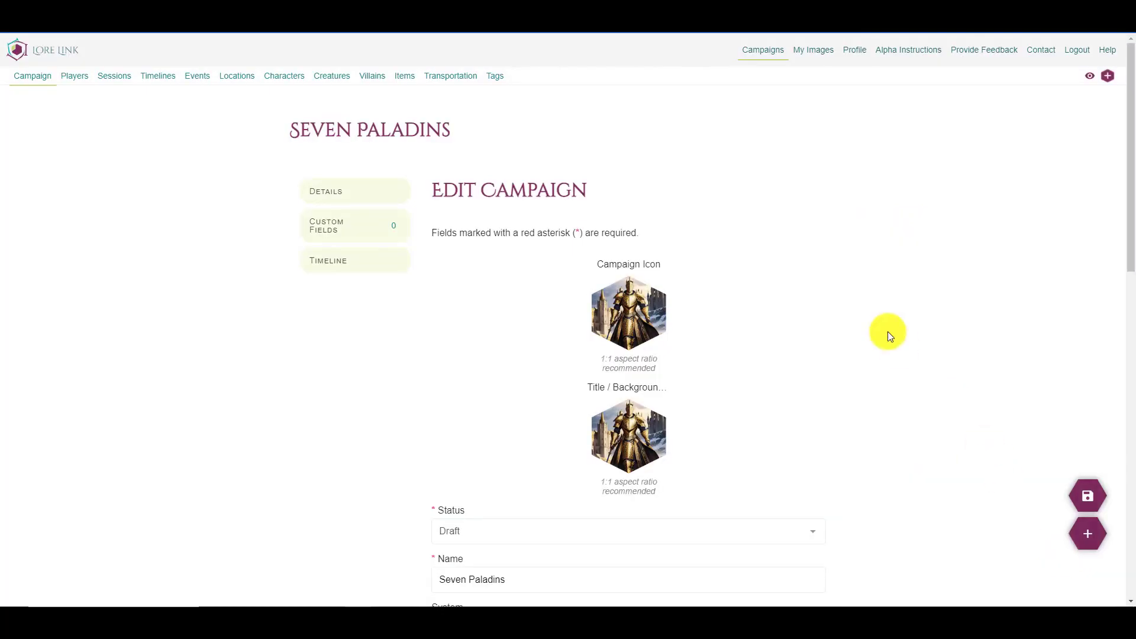
click(1089, 500)
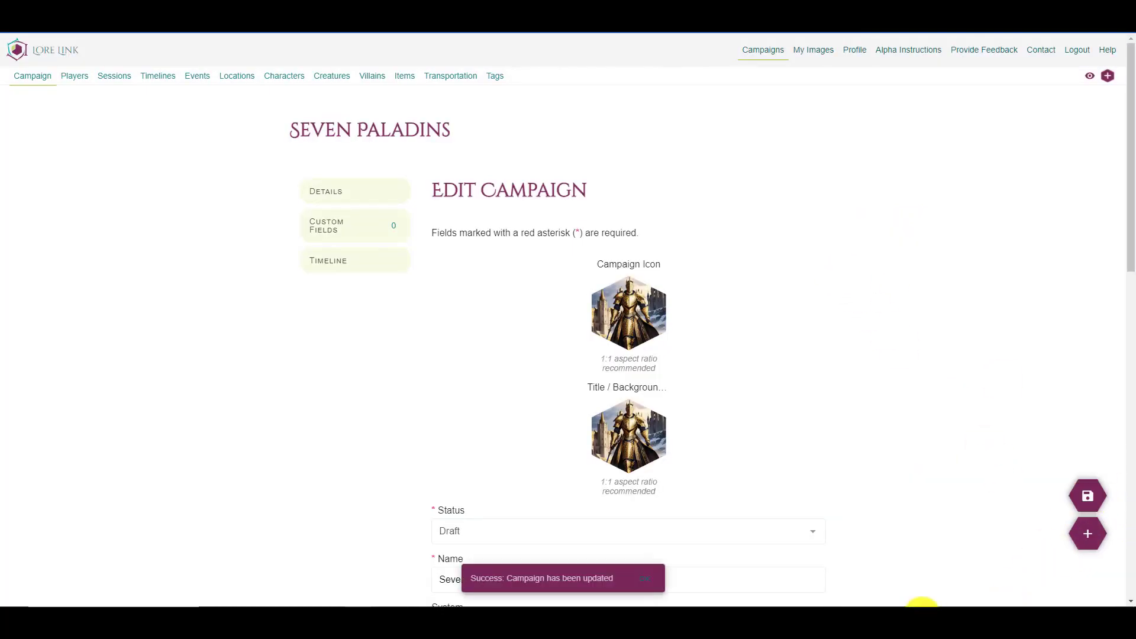
- Return to the campaign list and reopen the Seven Paladins campaign to examine its page with the background image
scroll(828, 342, down, 4)
scroll(829, 342, up, 4)
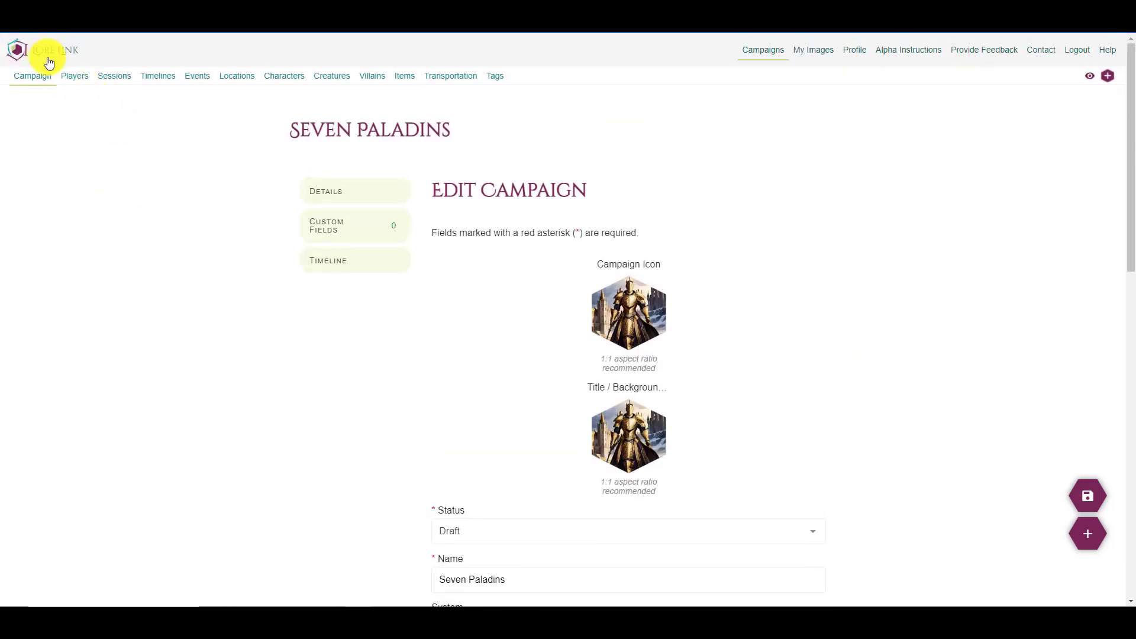
click(52, 64)
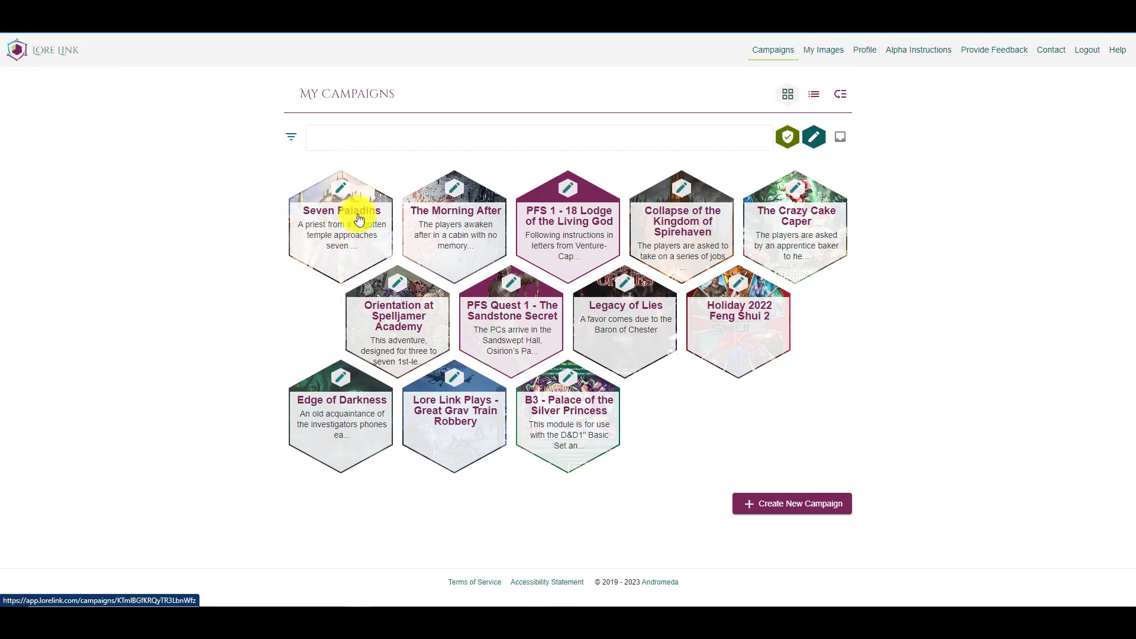
click(340, 238)
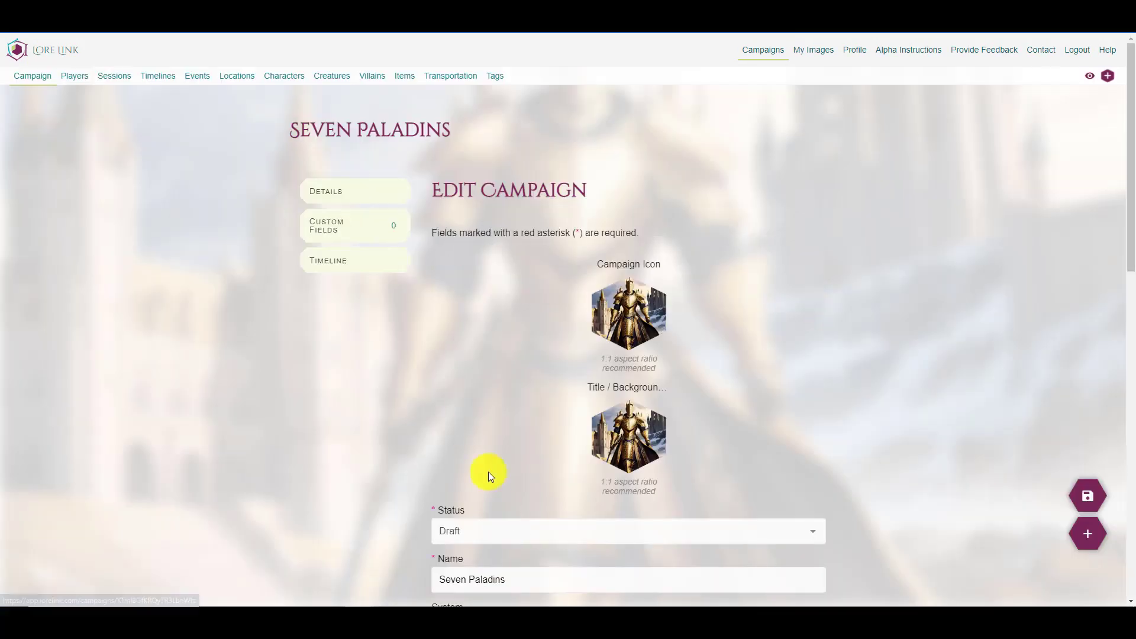
scroll(601, 277, down, 1)
scroll(601, 277, down, 3)
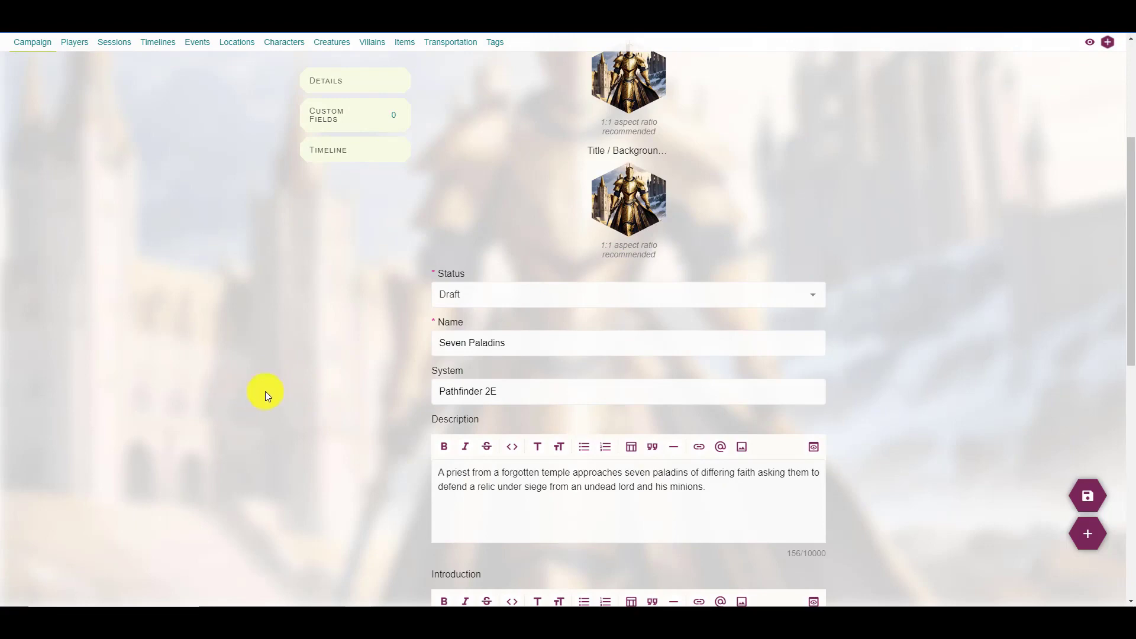
scroll(334, 298, up, 4)
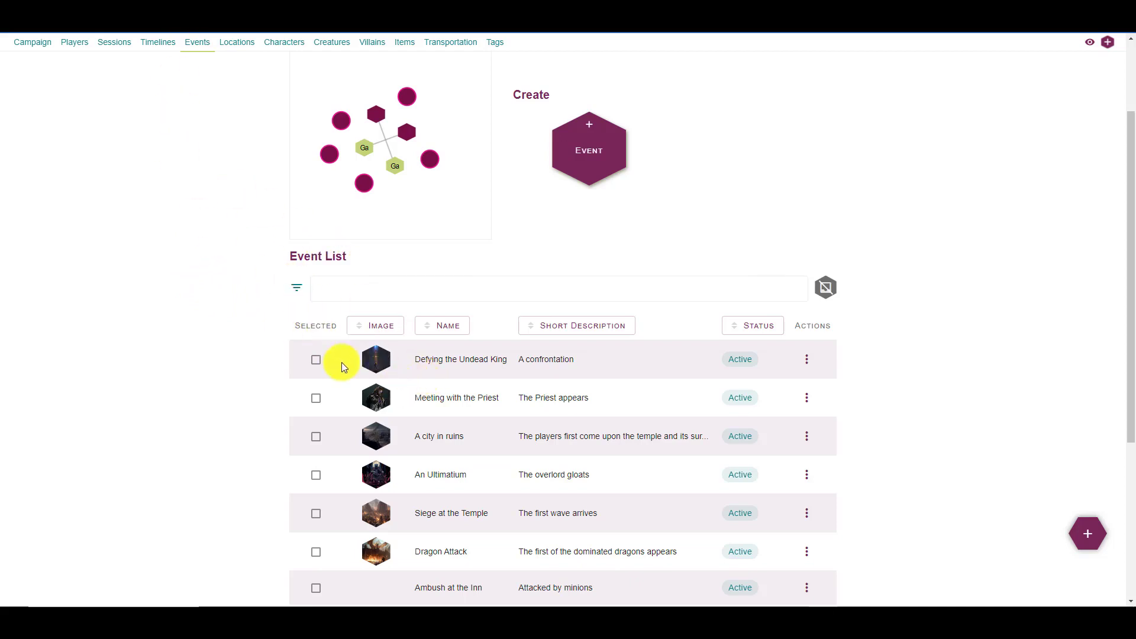
- Filter the campaign's event list for "city" and clear the filter again
scroll(231, 293, up, 1)
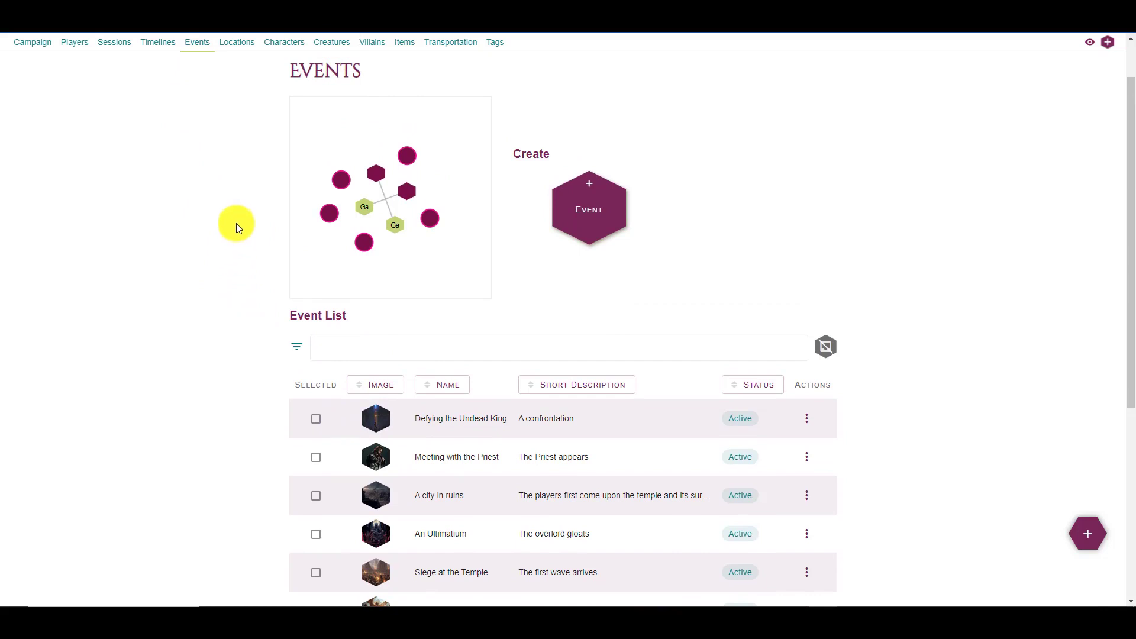
scroll(235, 216, down, 1)
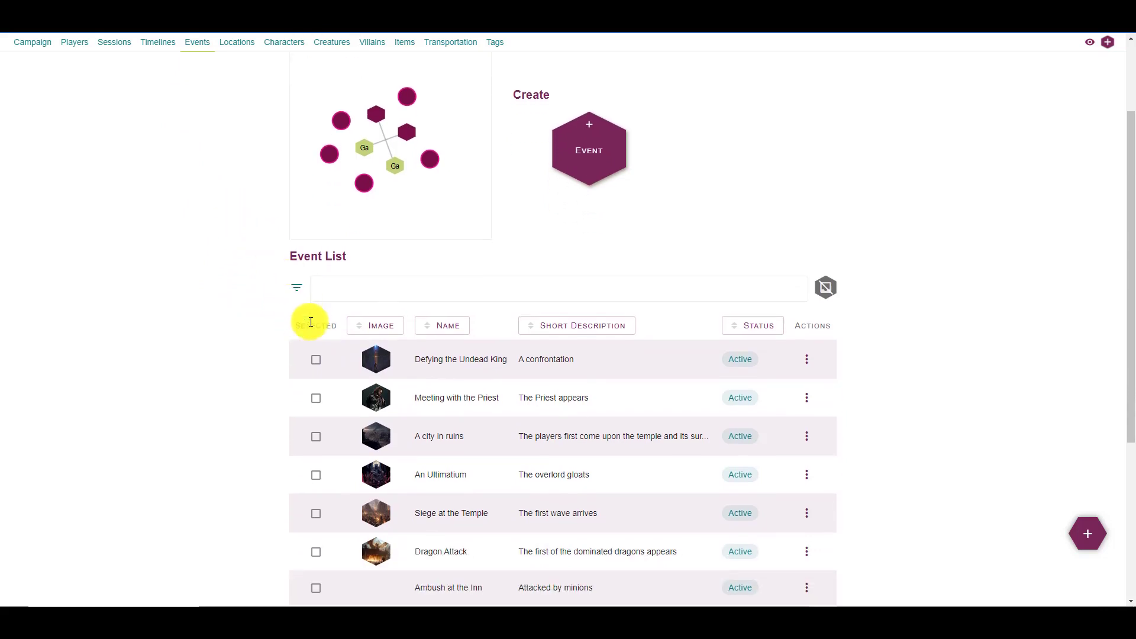
click(419, 289)
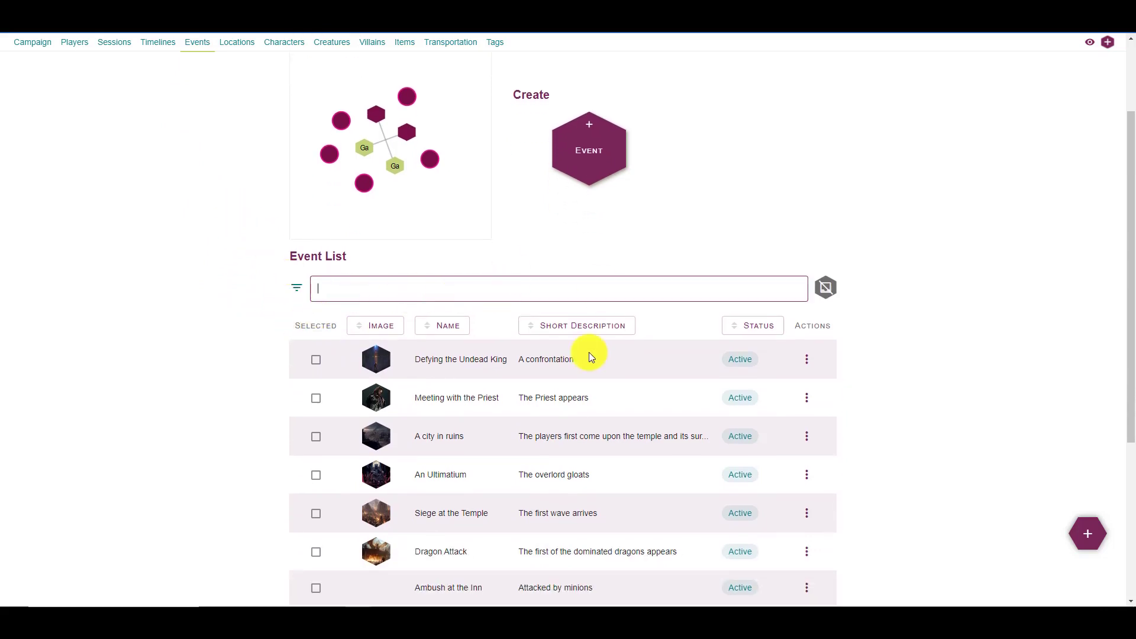
text(city)
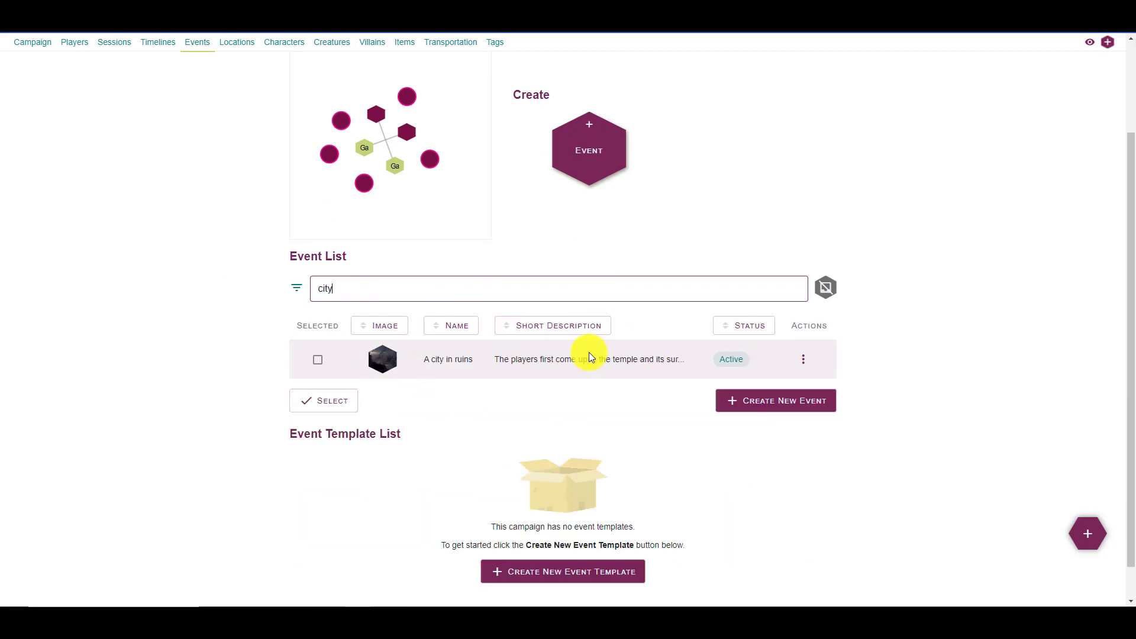
key(BackSpace)
key(BackSpace)
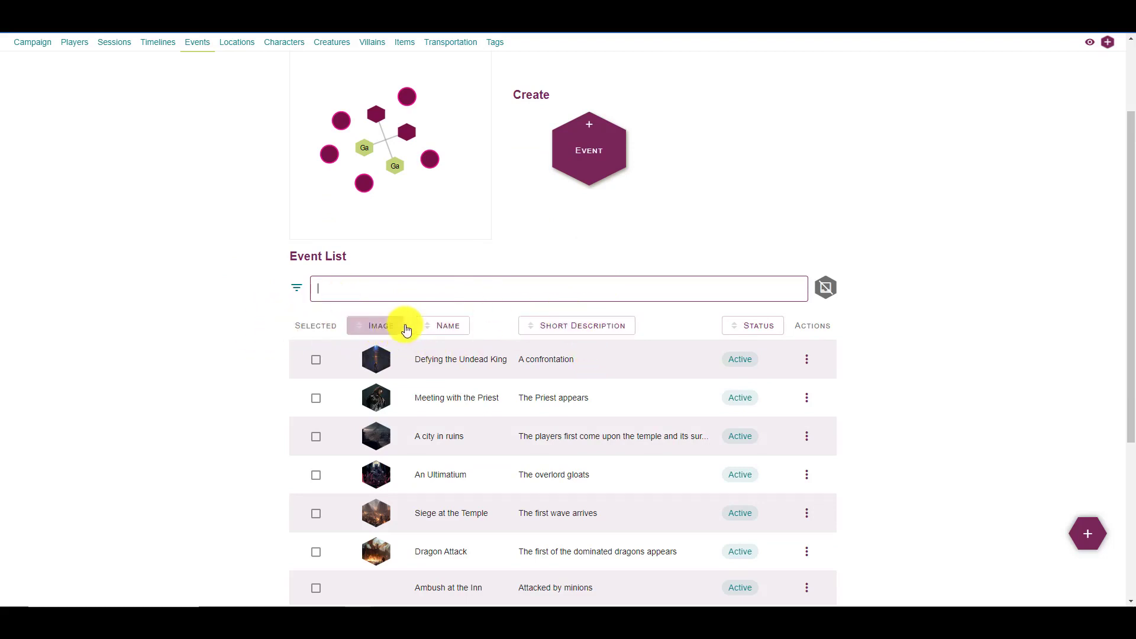
- Sort the event list by name, by short description and finally by status in descending order
click(446, 328)
click(446, 327)
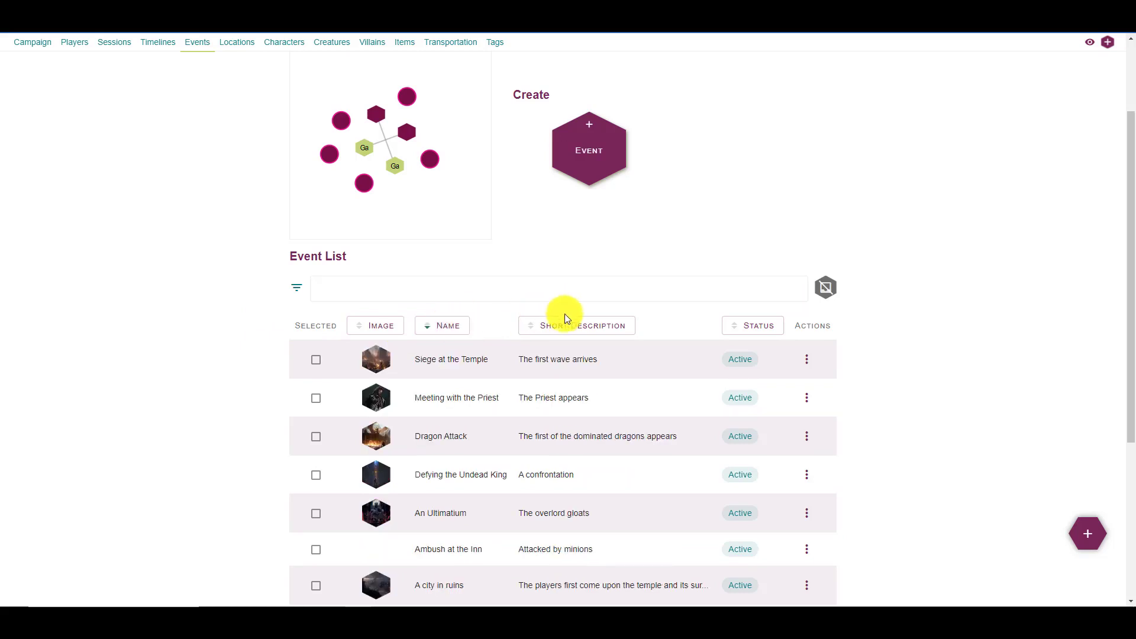
click(565, 319)
click(616, 322)
click(763, 330)
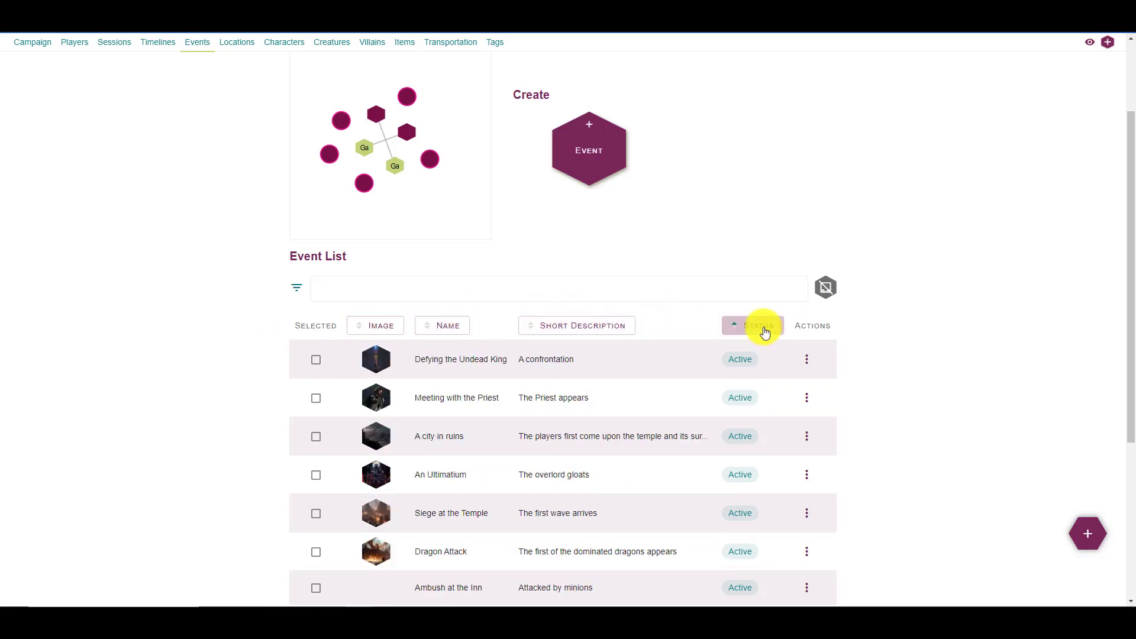
click(765, 330)
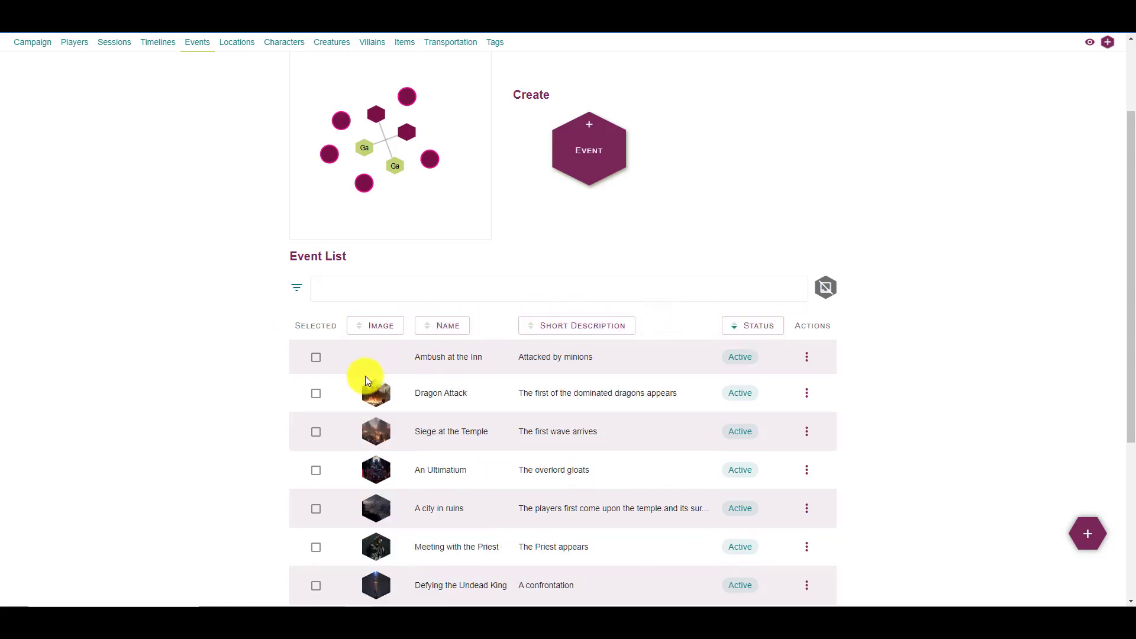
- Open the Ambush at the Inn event, mark it as archived and save it
scroll(428, 278, down, 3)
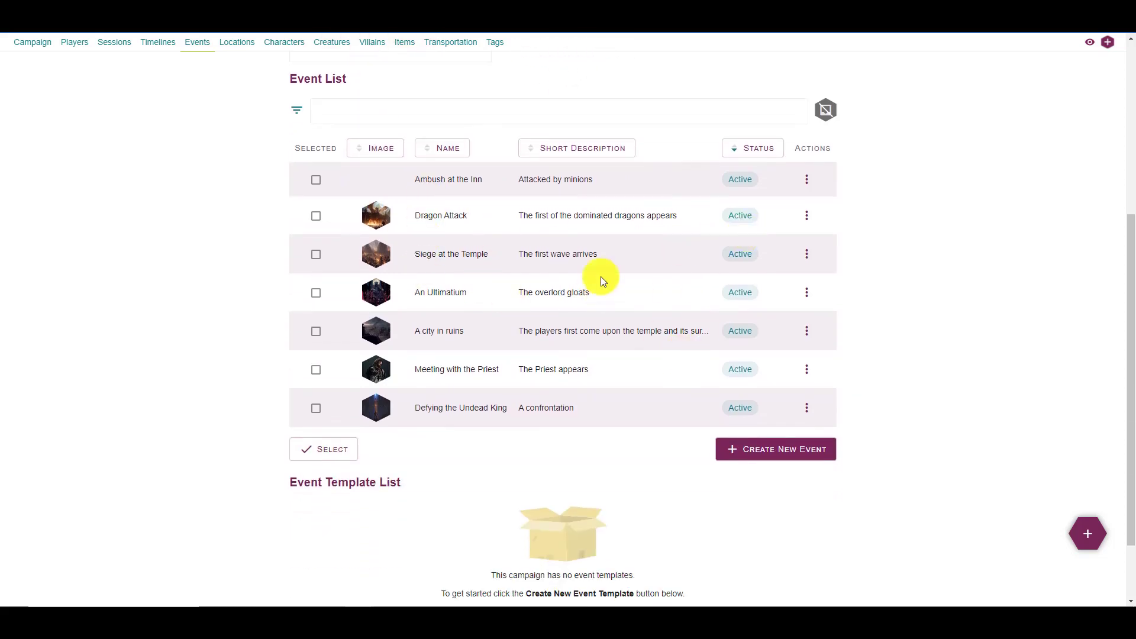
scroll(602, 278, up, 2)
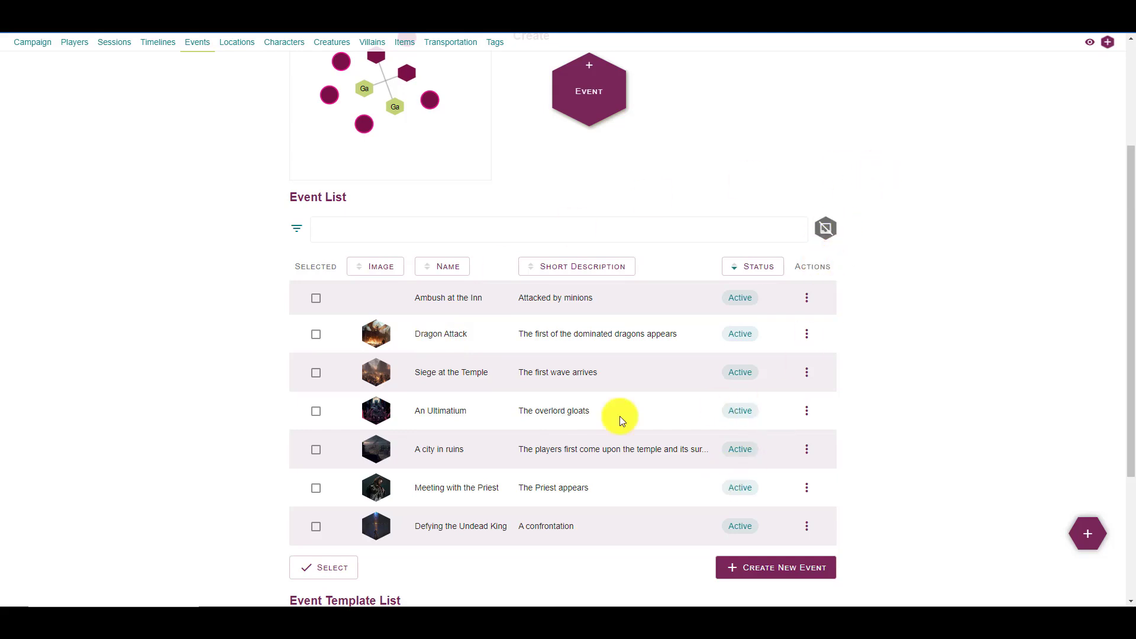
click(811, 304)
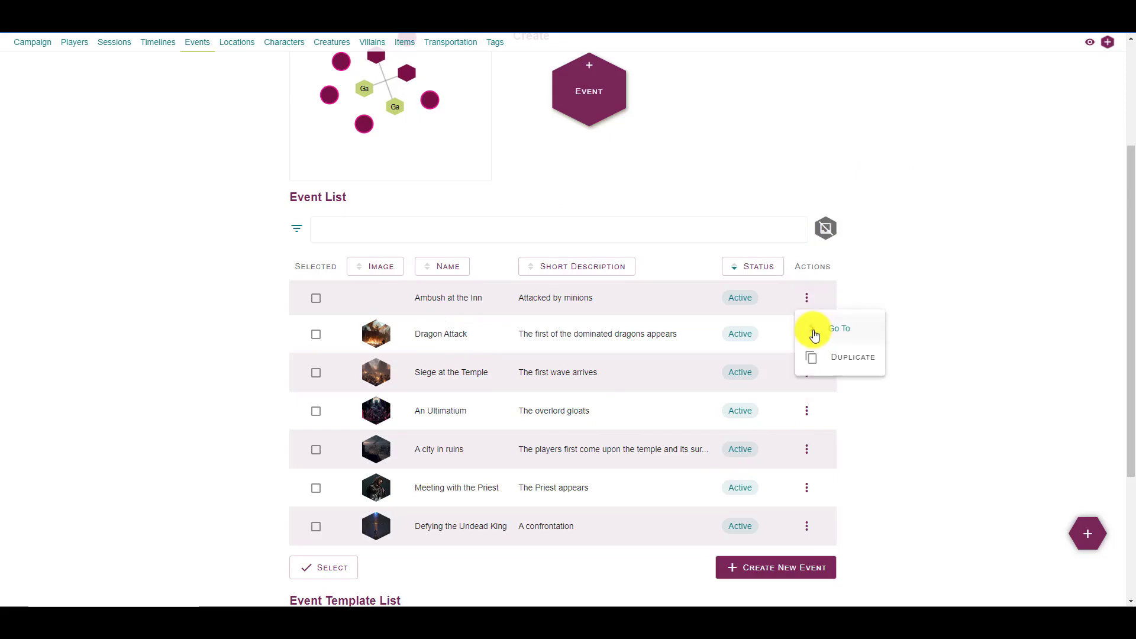
click(811, 330)
scroll(240, 264, down, 12)
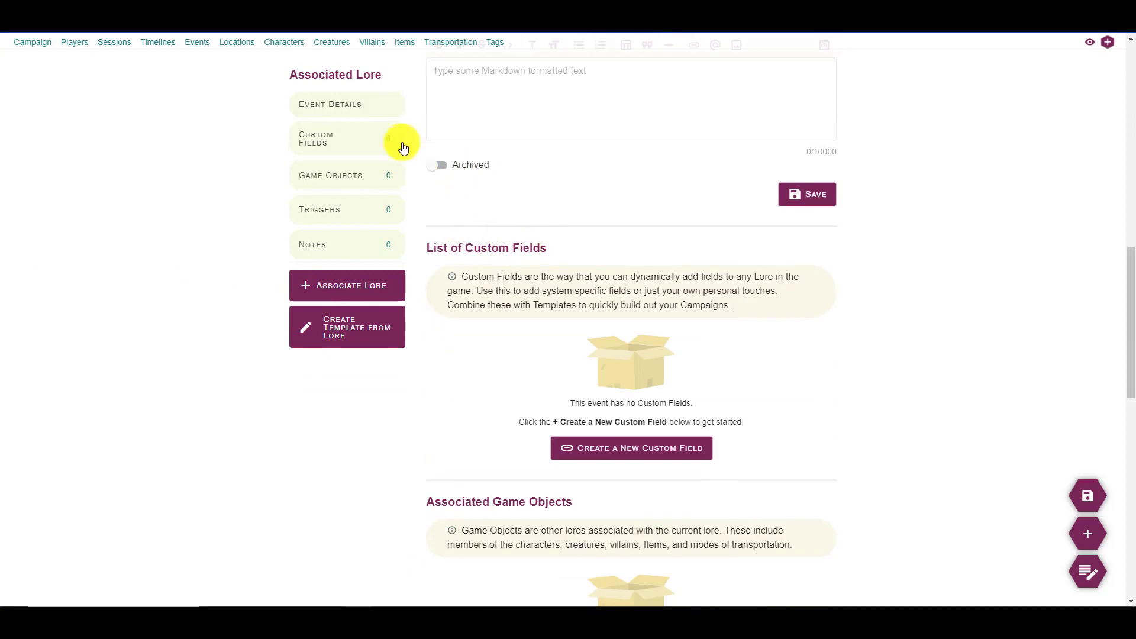
click(438, 165)
click(808, 195)
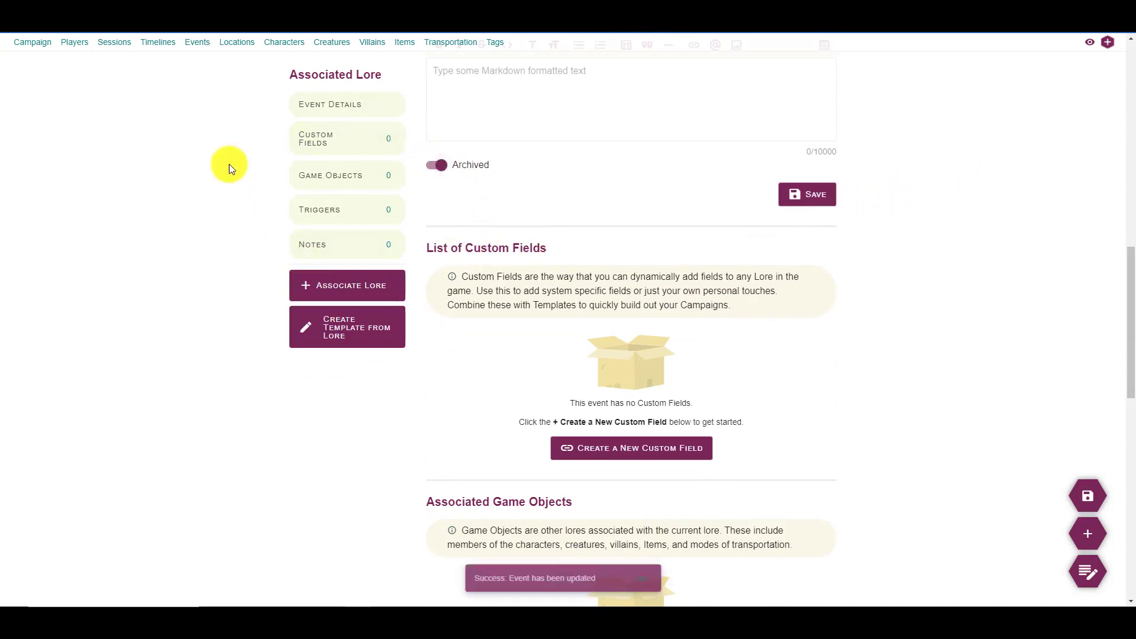
- Return to the event list and include archived events in it
click(197, 43)
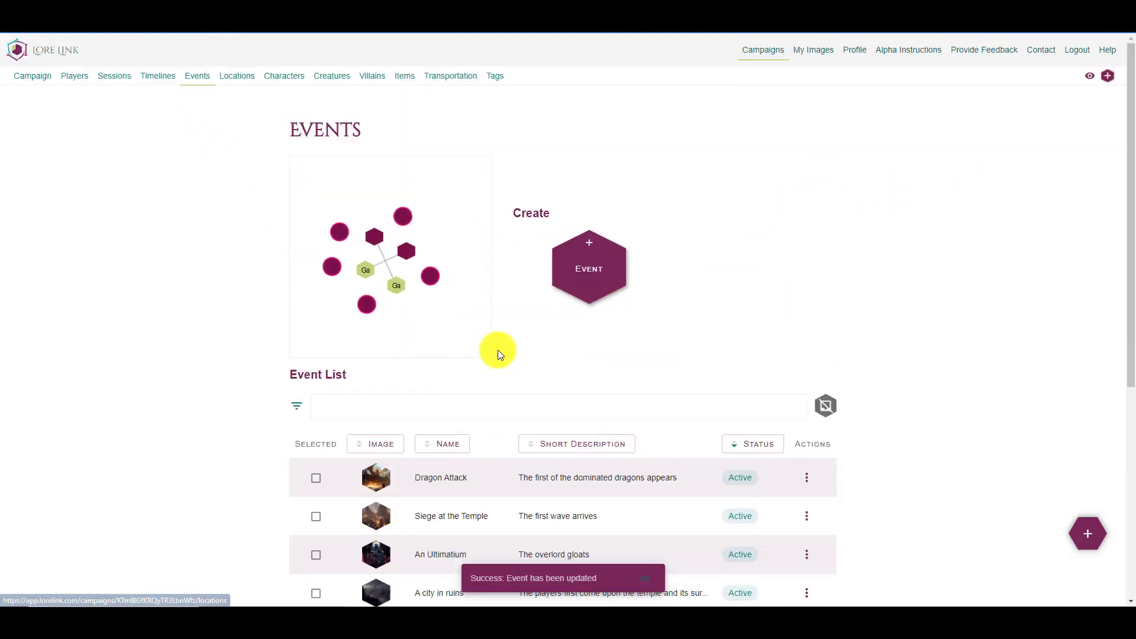
scroll(499, 350, down, 4)
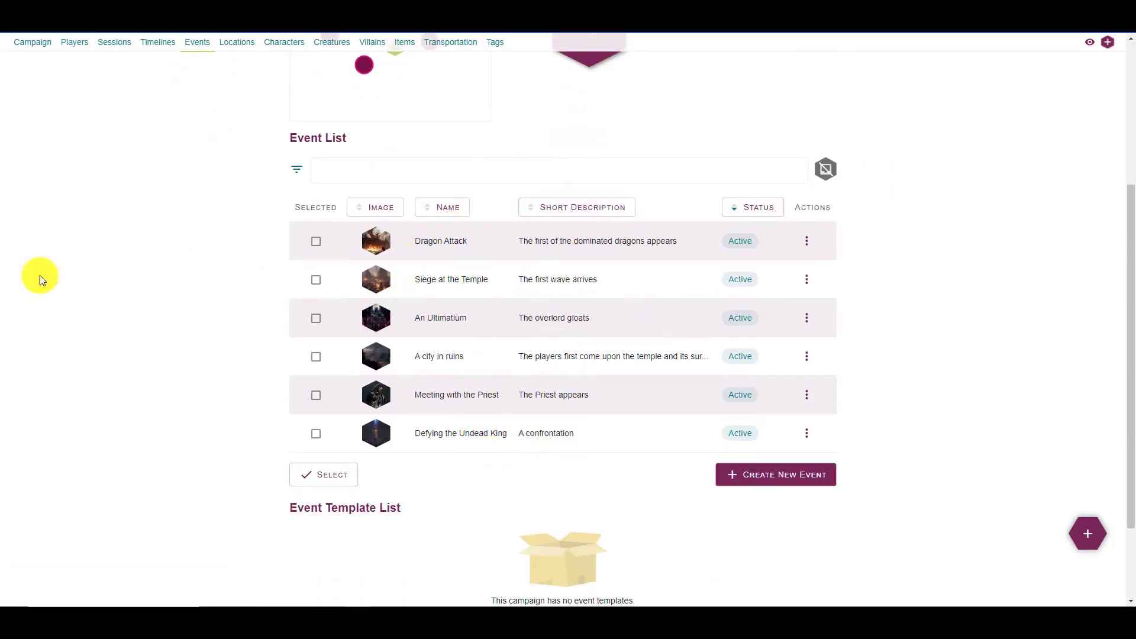
click(827, 170)
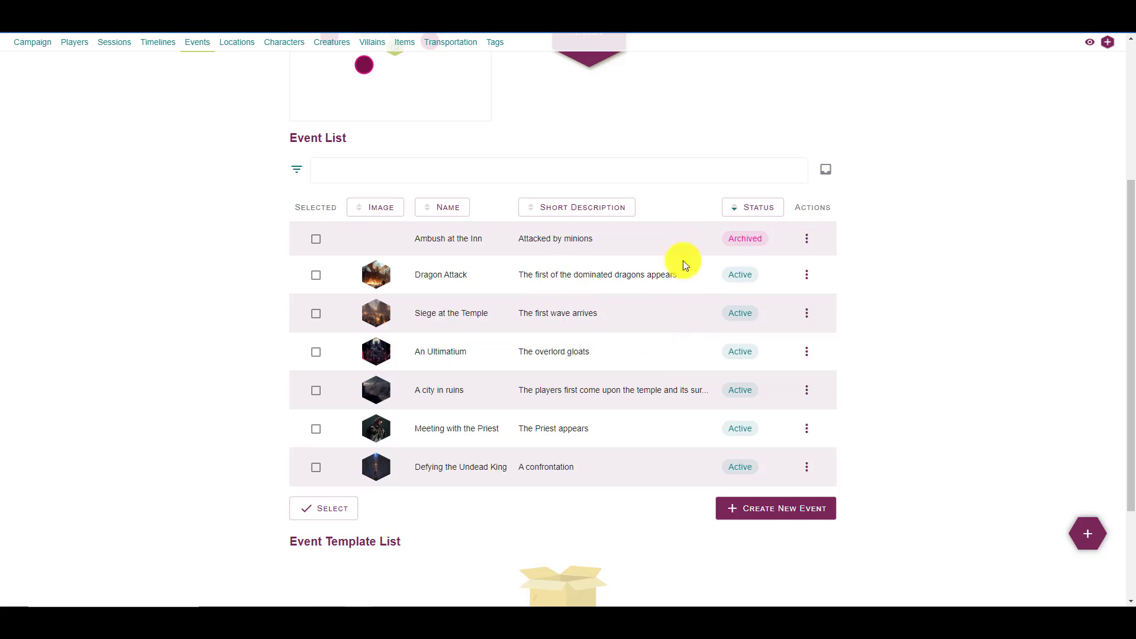
- Unarchive and save the Ambush at the Inn event, and return to the event list
click(806, 238)
click(819, 267)
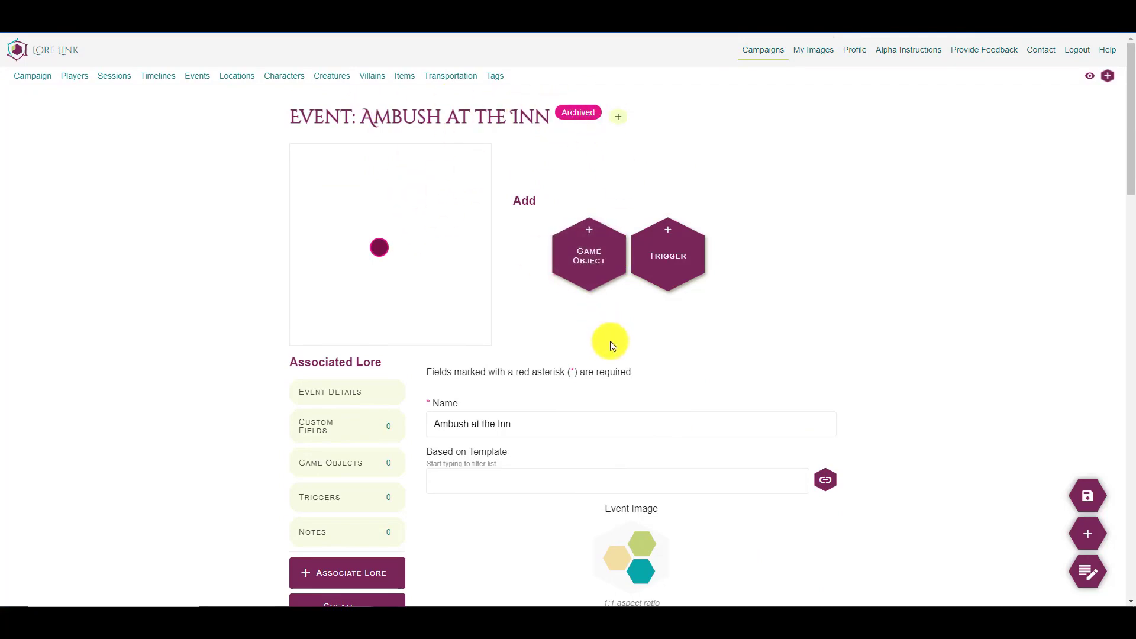
scroll(527, 341, down, 12)
click(441, 109)
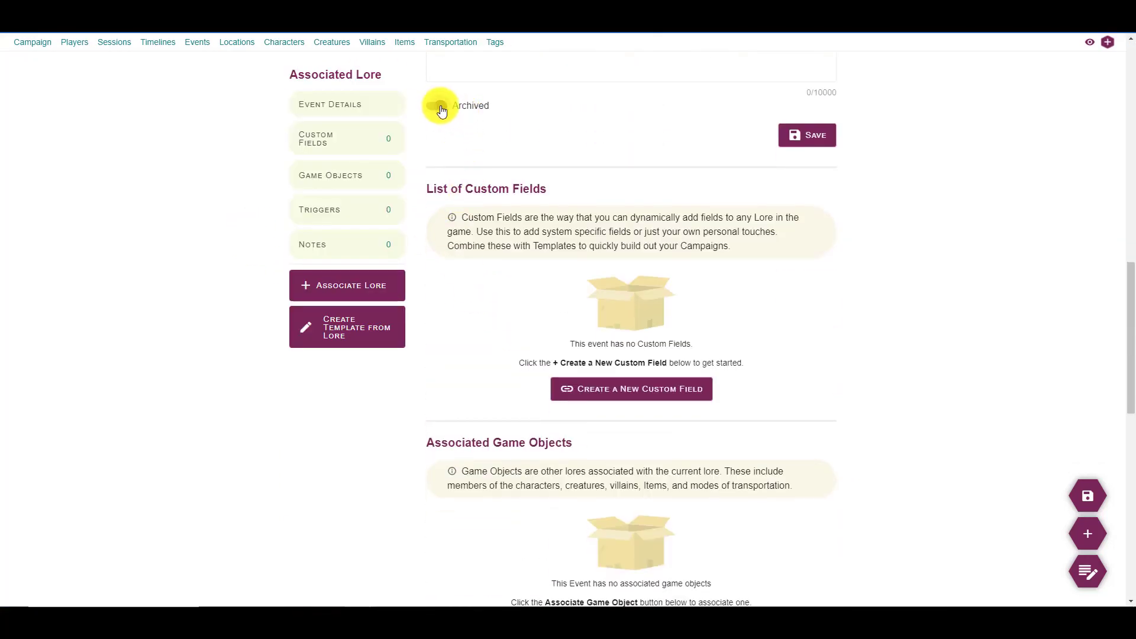
click(797, 132)
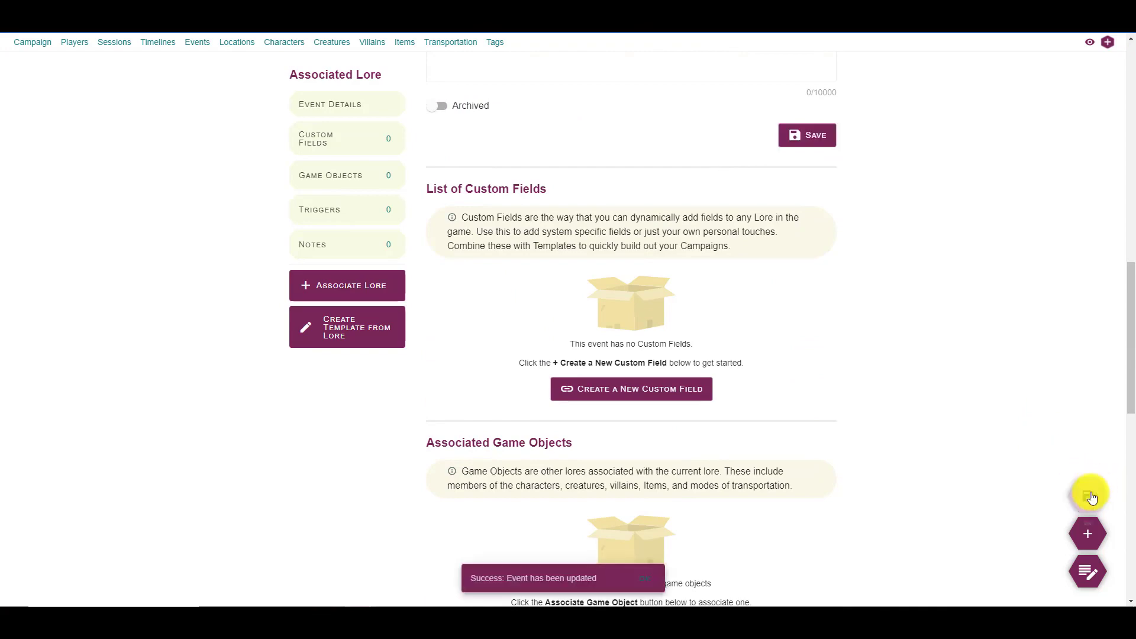
scroll(858, 246, up, 5)
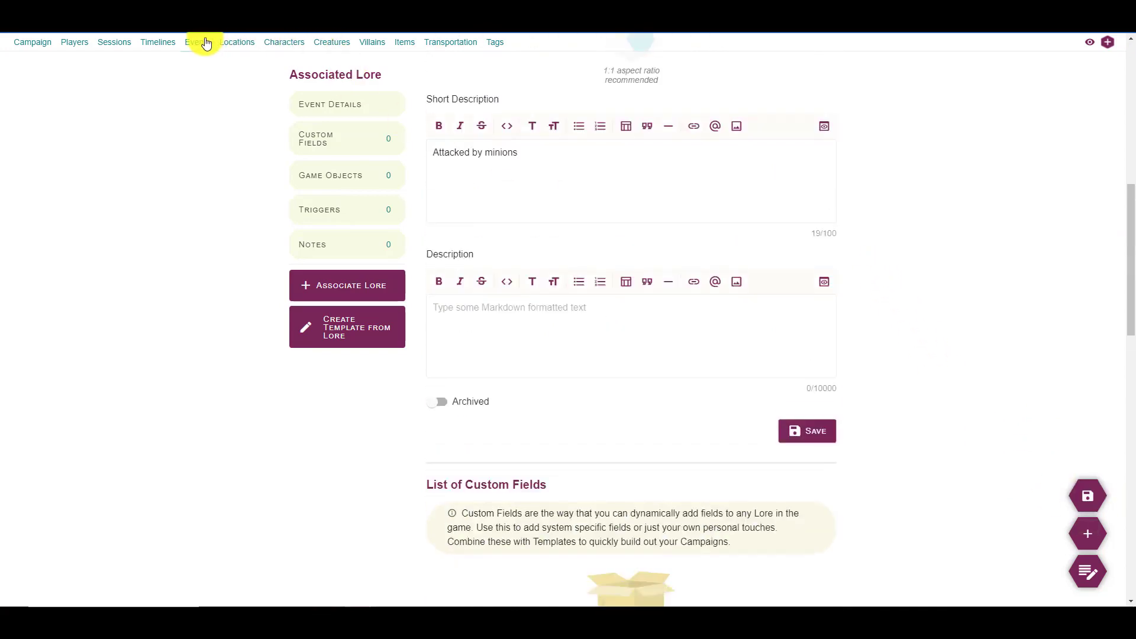
click(206, 43)
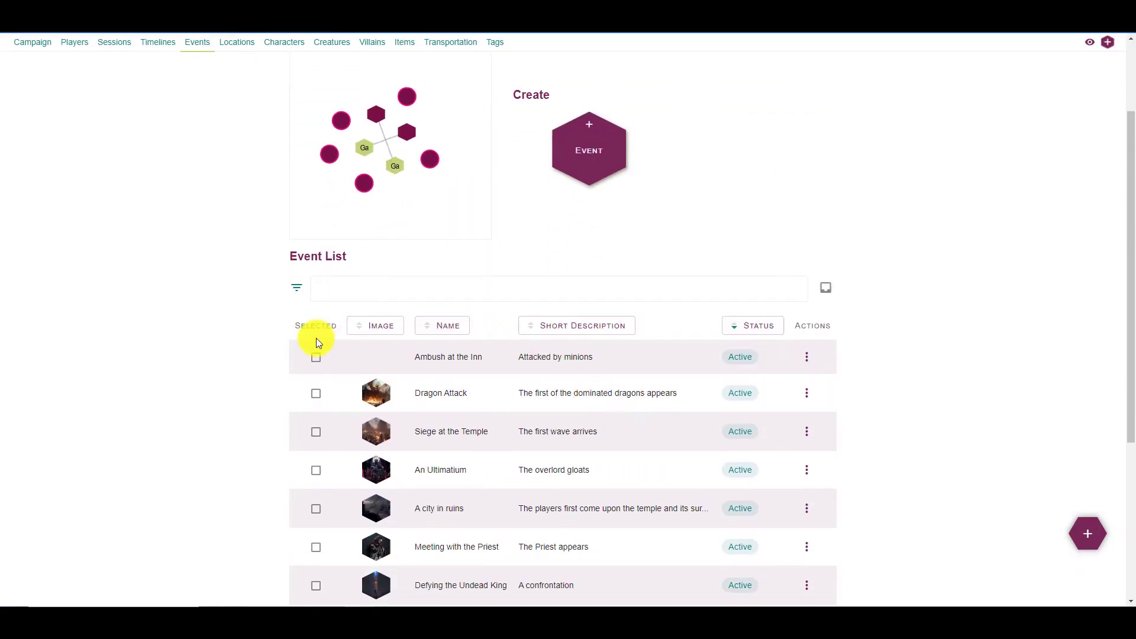
- Duplicate the Dragon Attack event as Copy of Dragon Attack, including its triggers, game objects, tags and notes
scroll(335, 330, down, 3)
scroll(296, 337, up, 3)
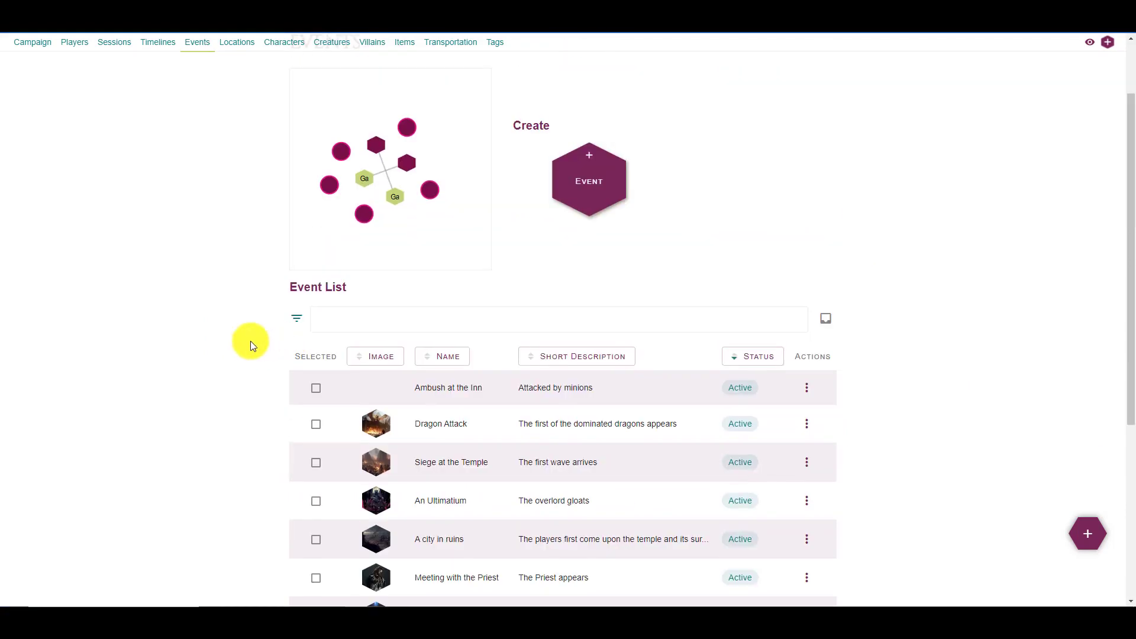
scroll(251, 341, down, 3)
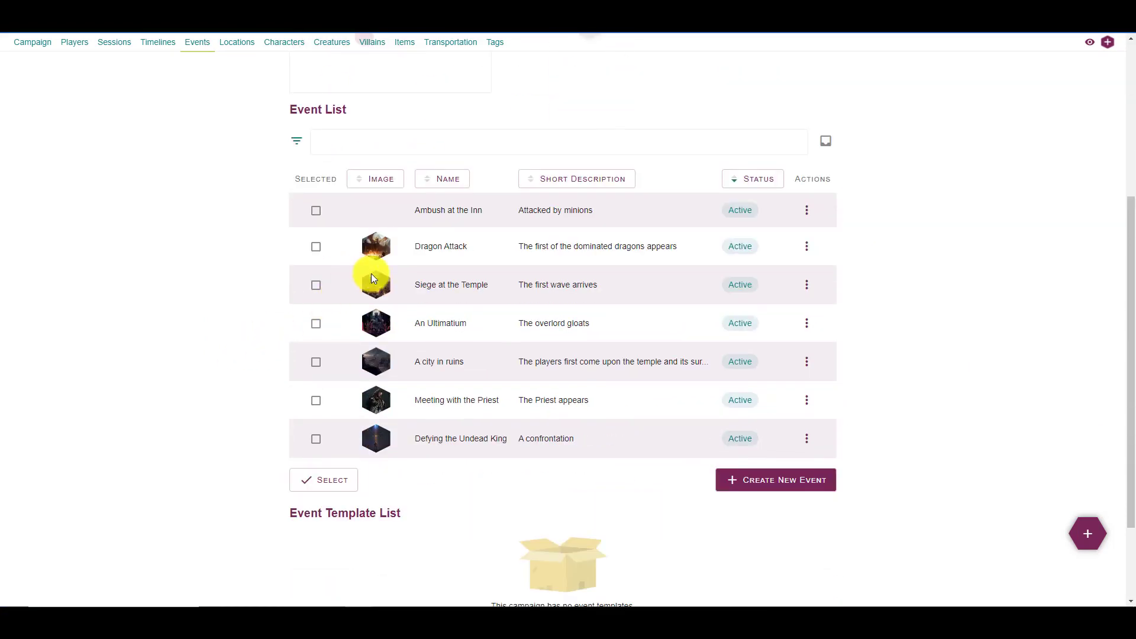
click(807, 248)
click(812, 244)
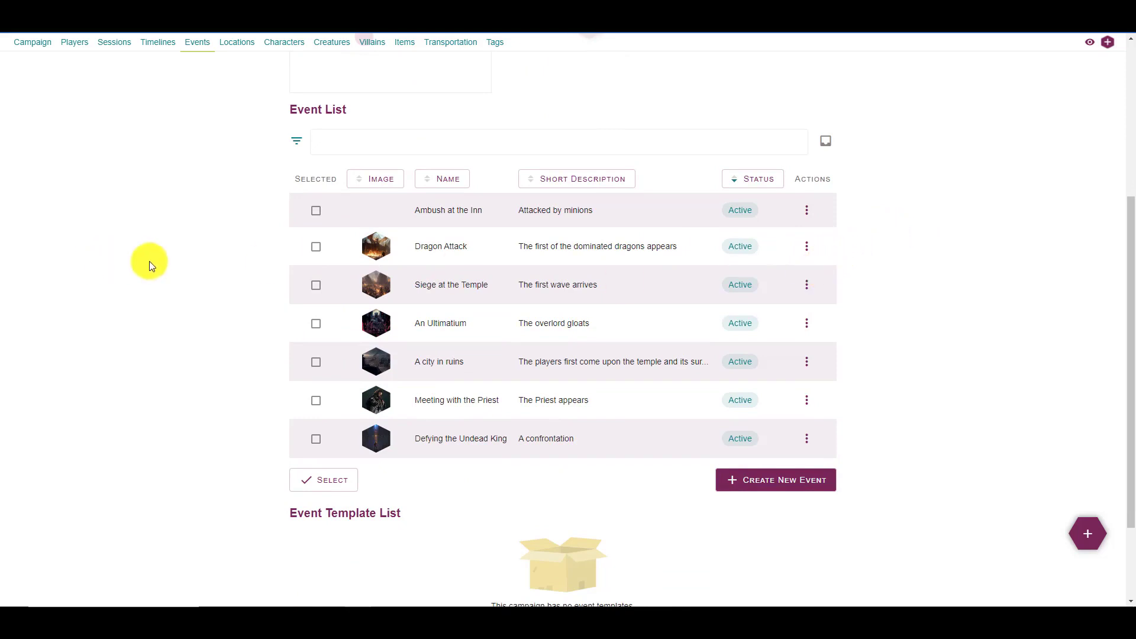
click(807, 246)
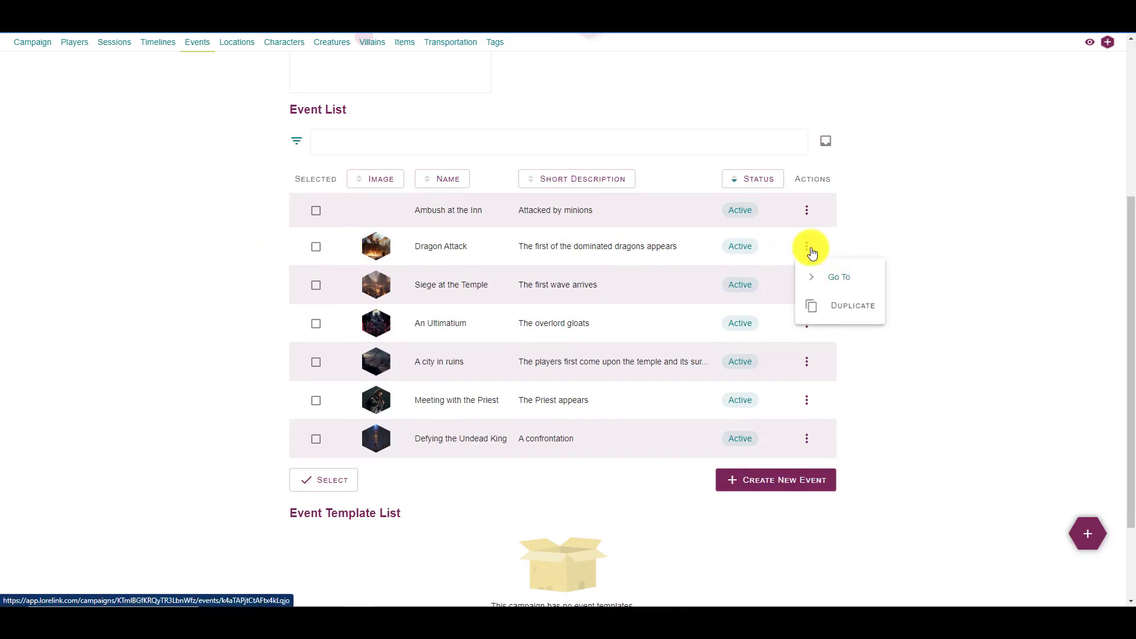
click(821, 312)
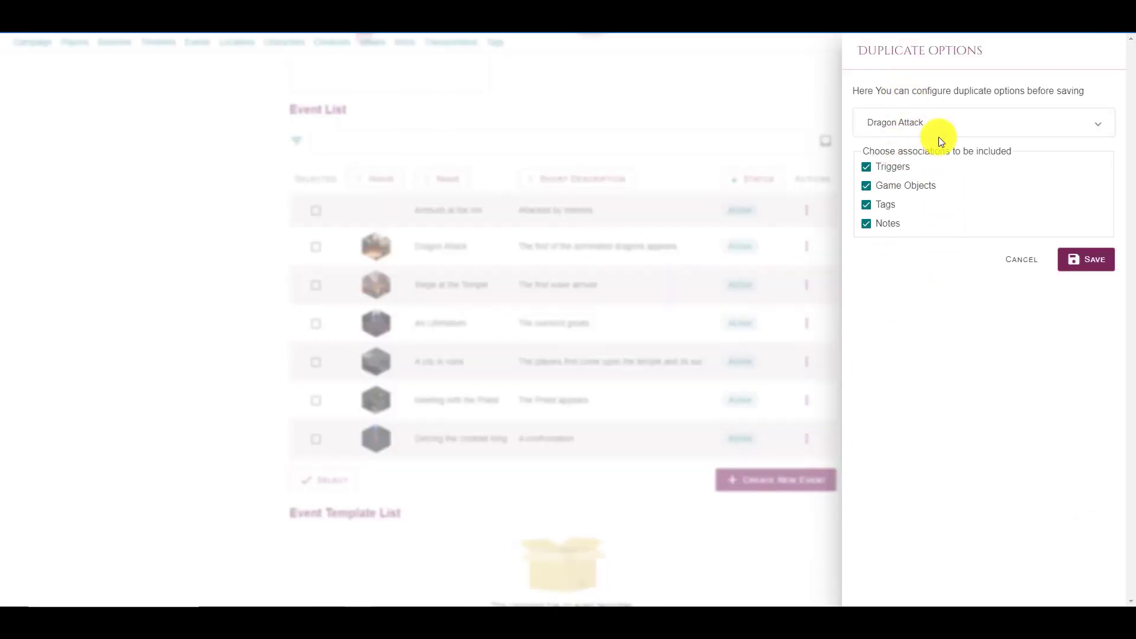
click(943, 122)
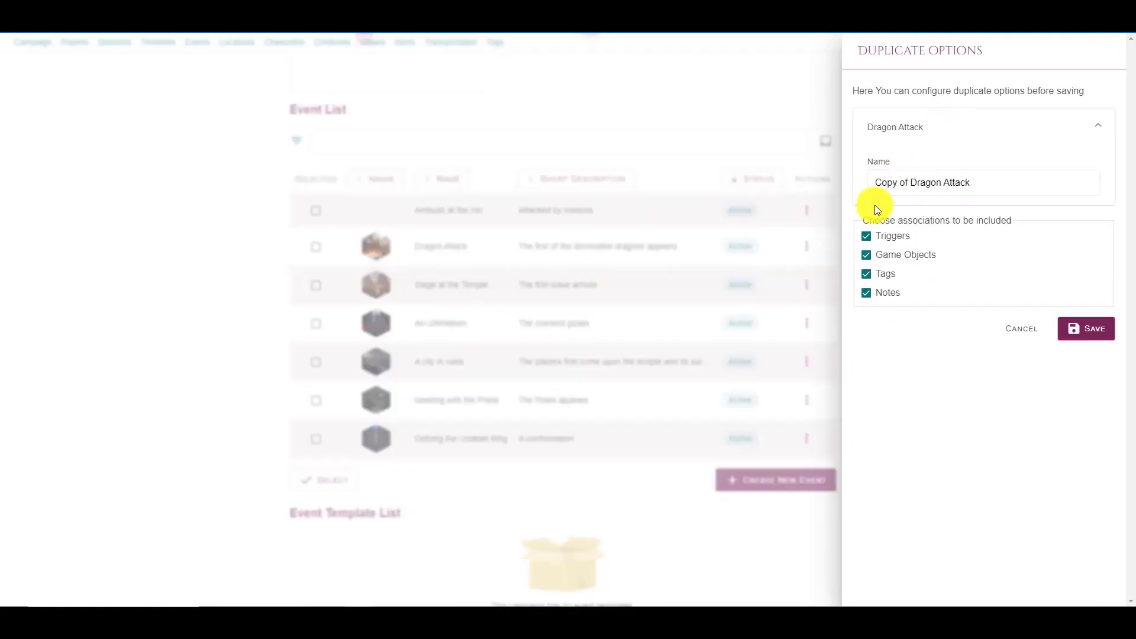
click(885, 183)
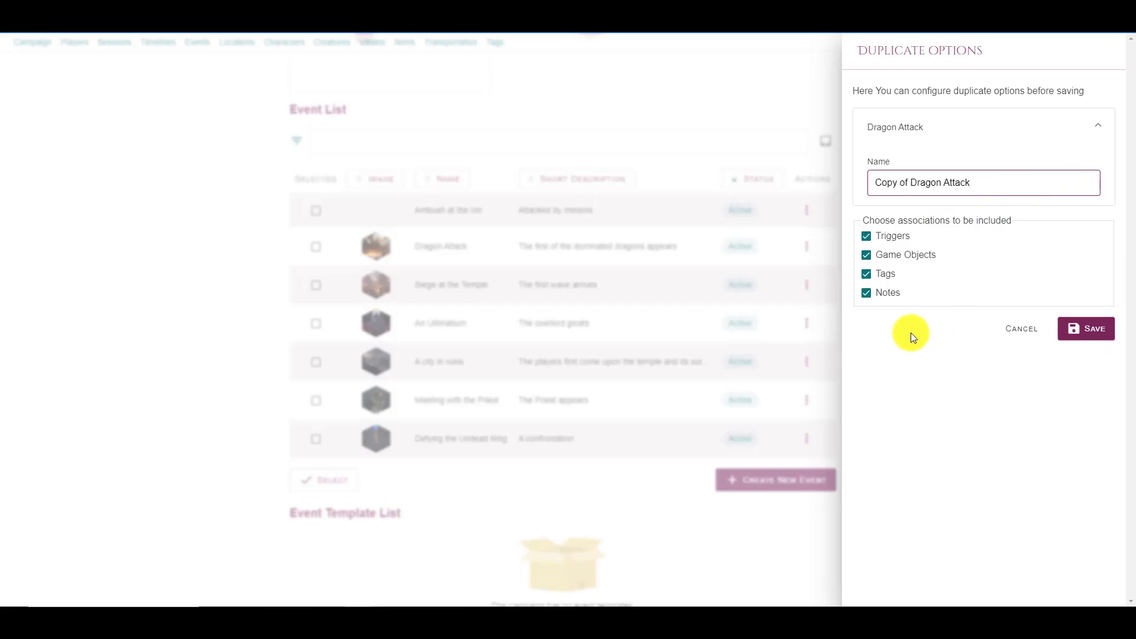
click(1089, 329)
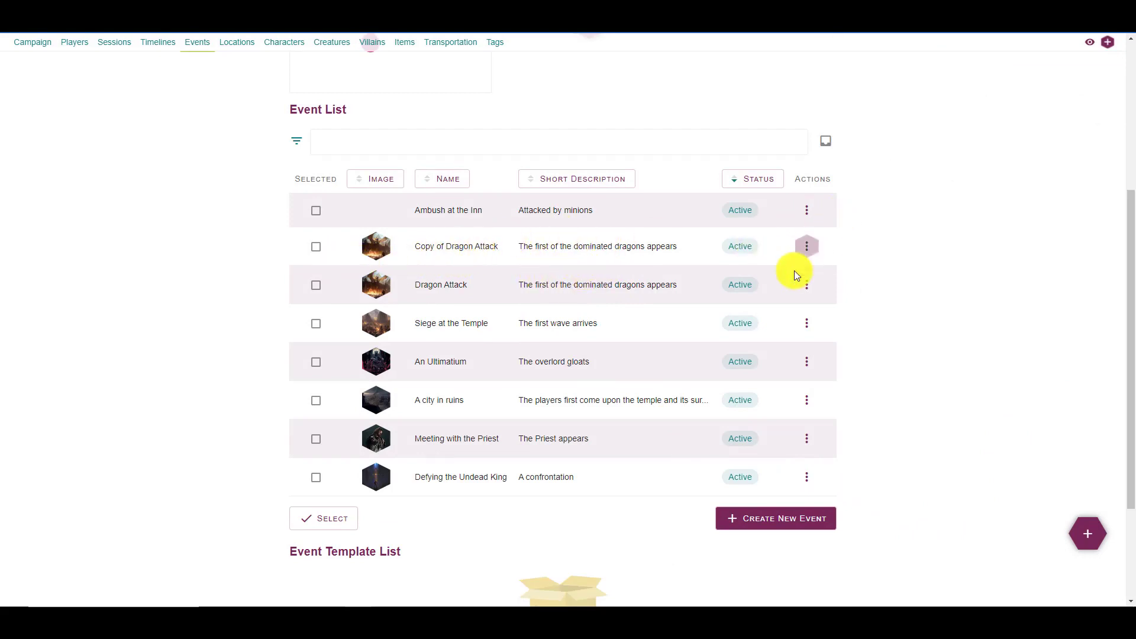
- Archive the Ambush at the Inn and Copy of Dragon Attack events together as a bulk action
click(805, 249)
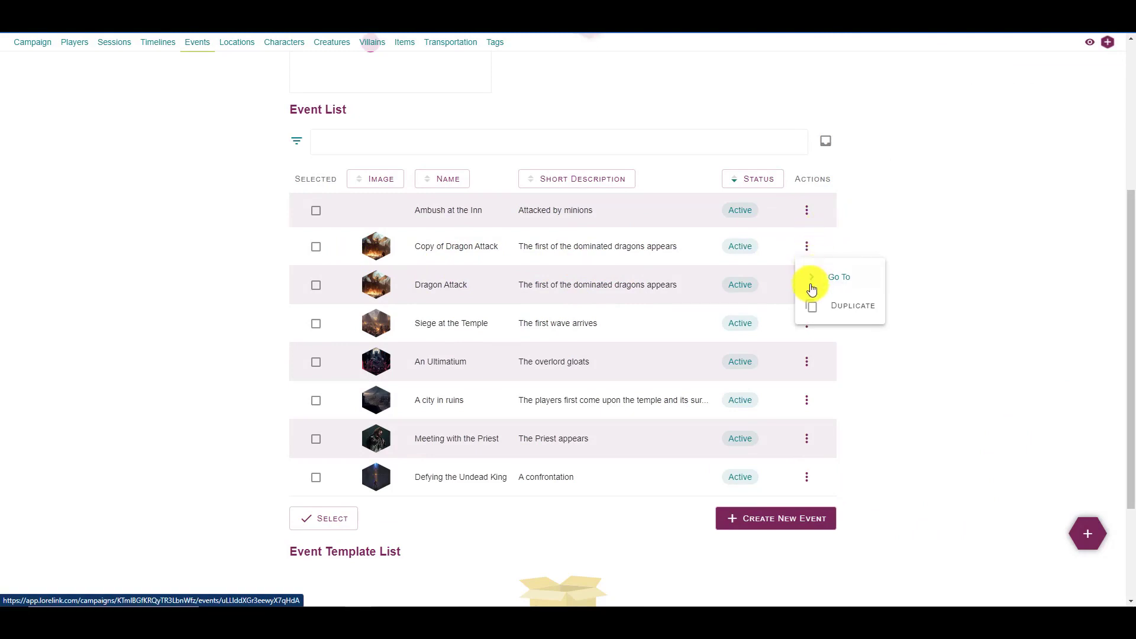
click(744, 282)
scroll(320, 243, down, 1)
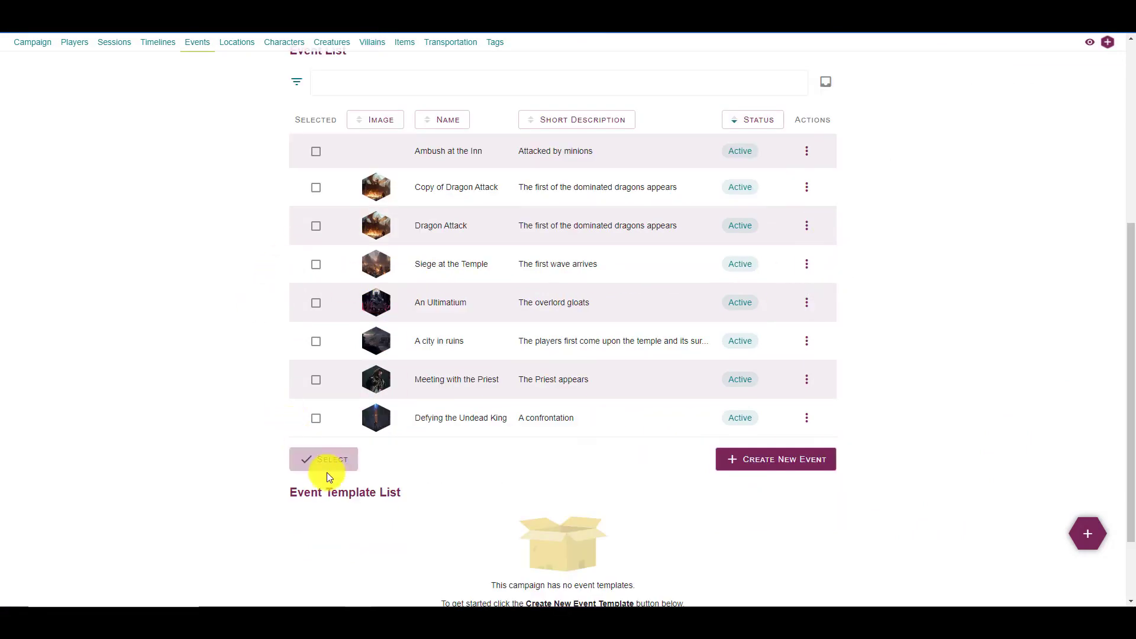
click(315, 159)
click(317, 191)
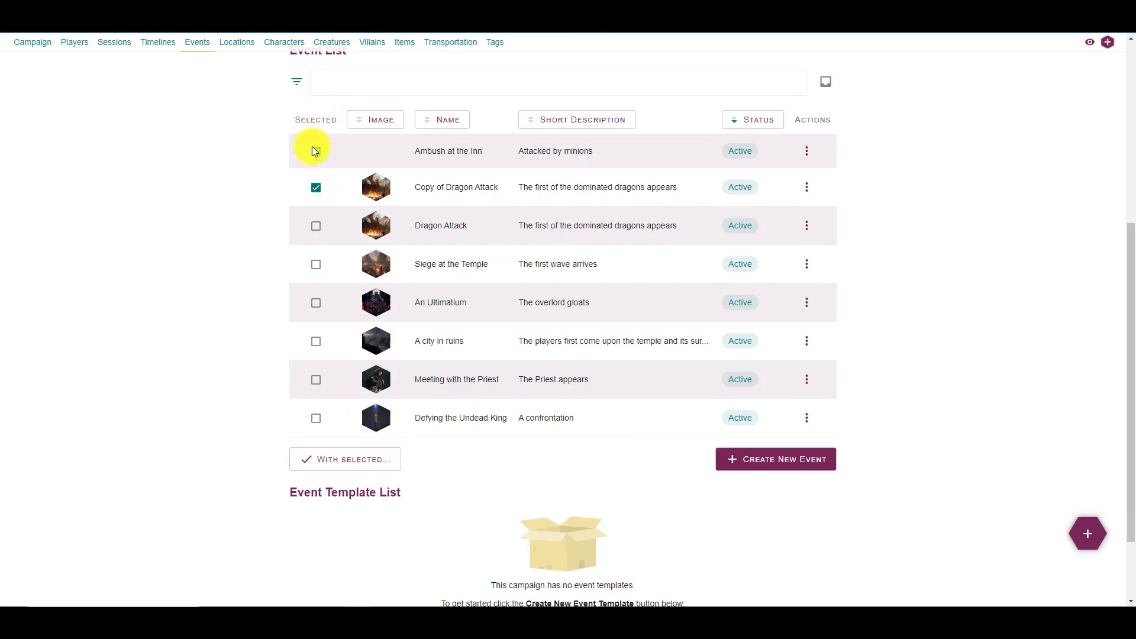
click(325, 459)
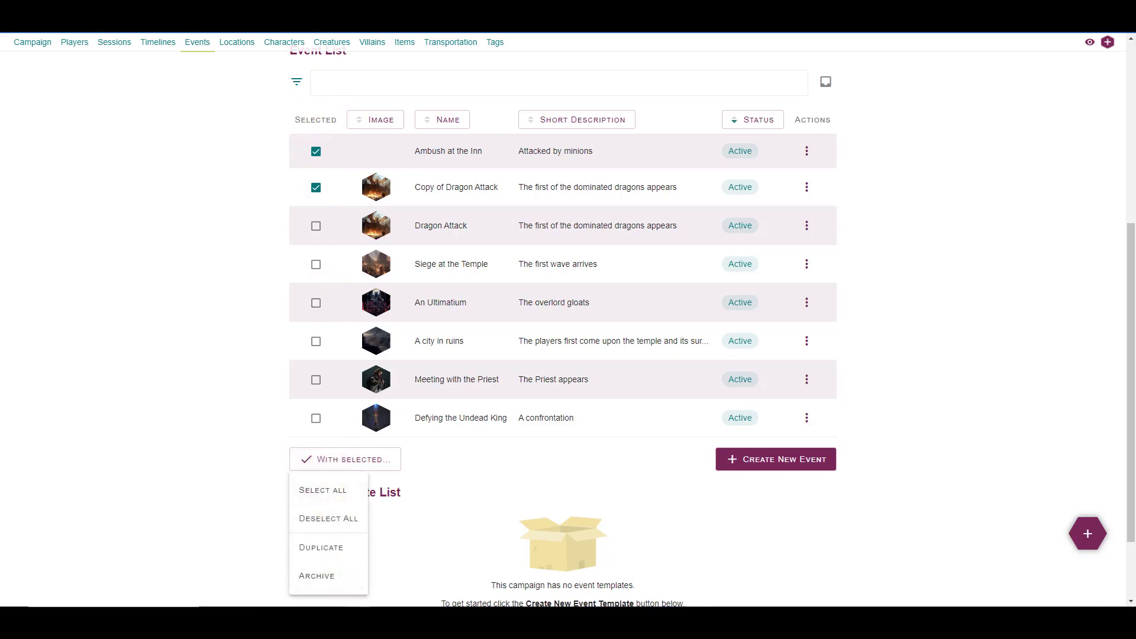
click(327, 577)
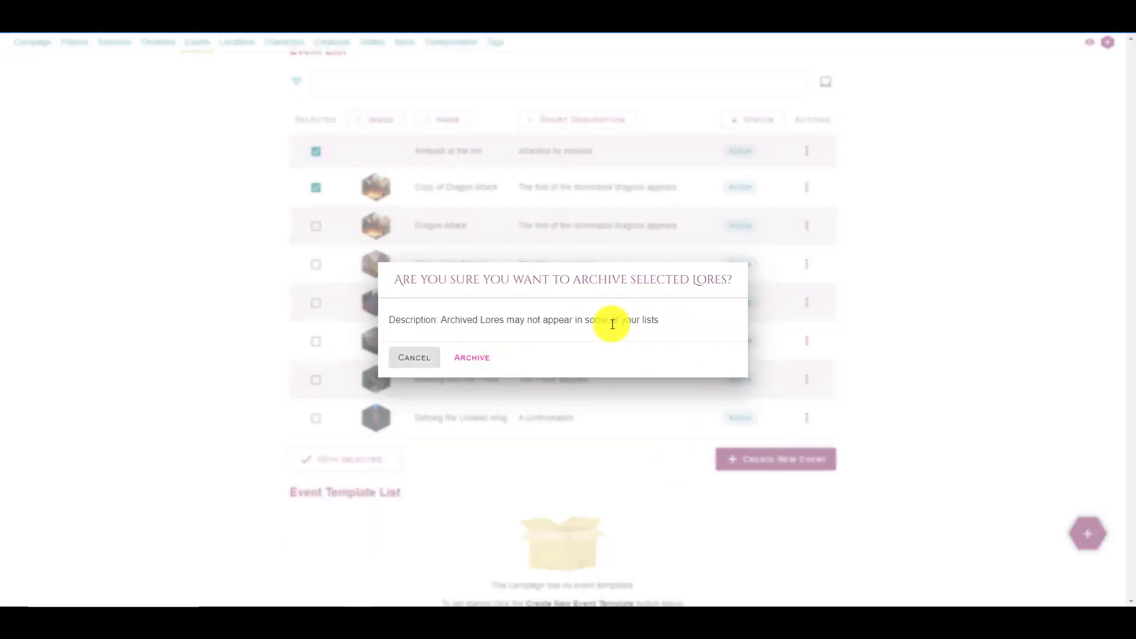
click(474, 359)
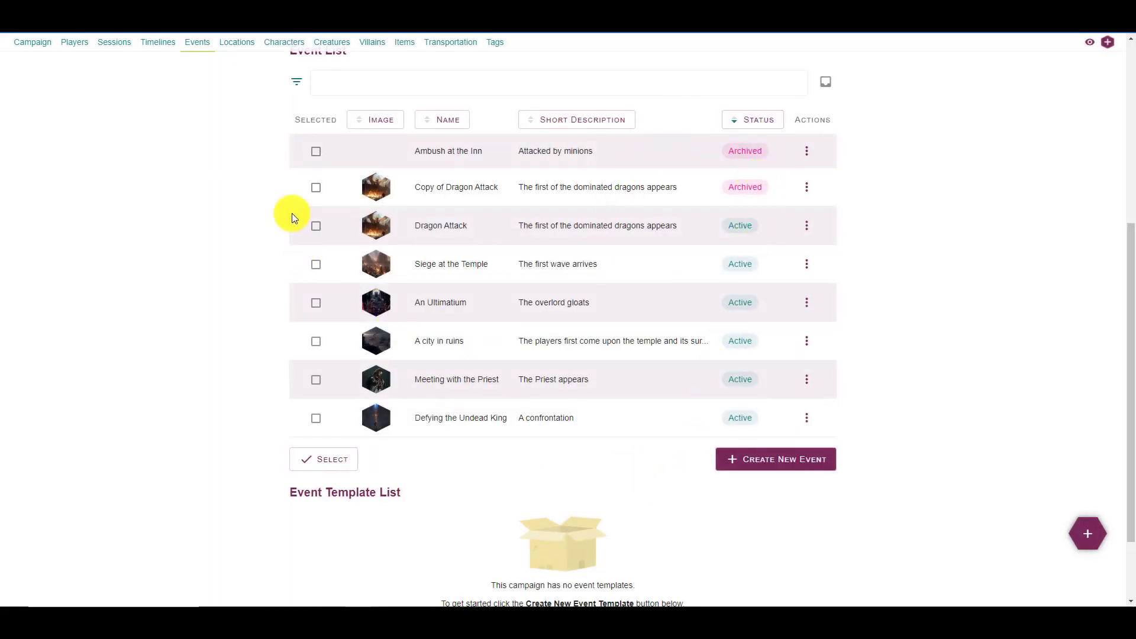
- Hide the archived events from the event list
click(806, 151)
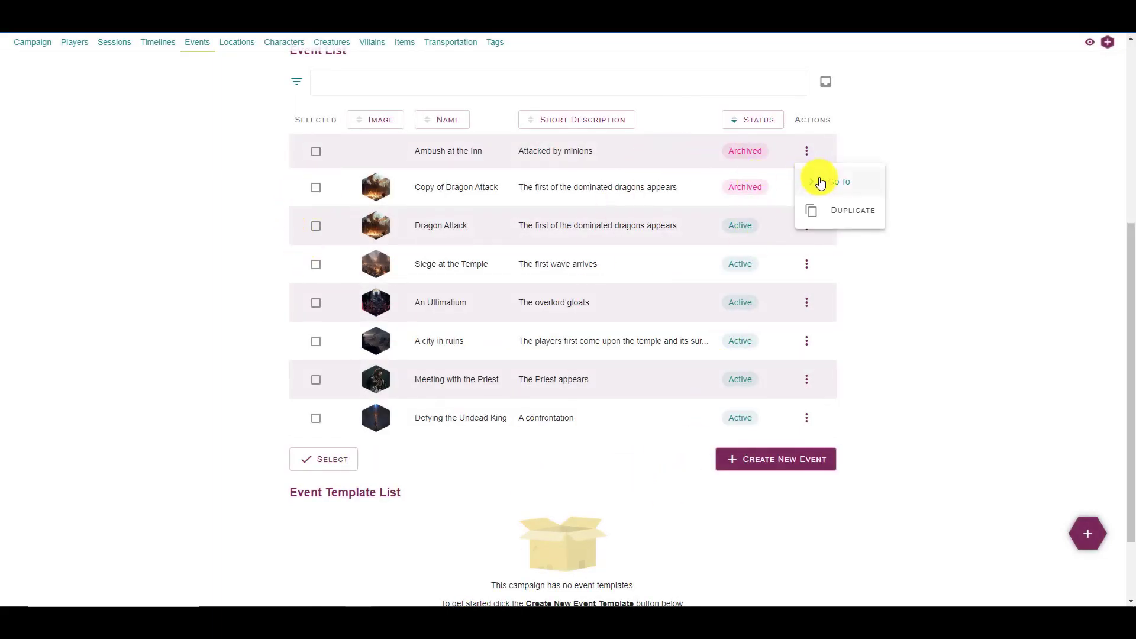
click(893, 102)
scroll(776, 176, up, 1)
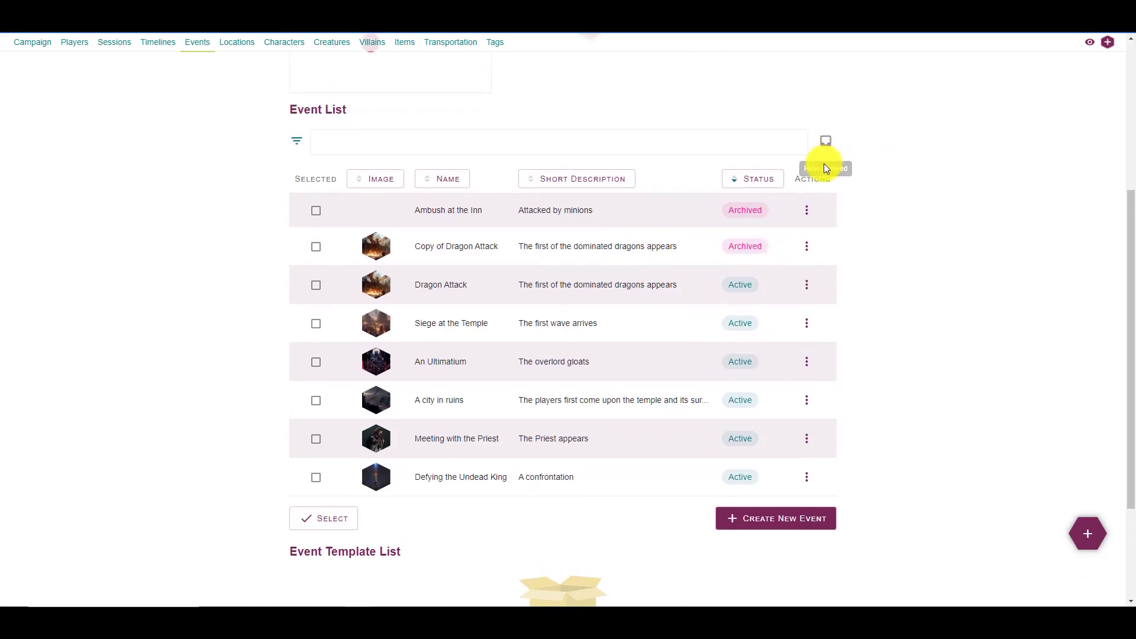
click(825, 142)
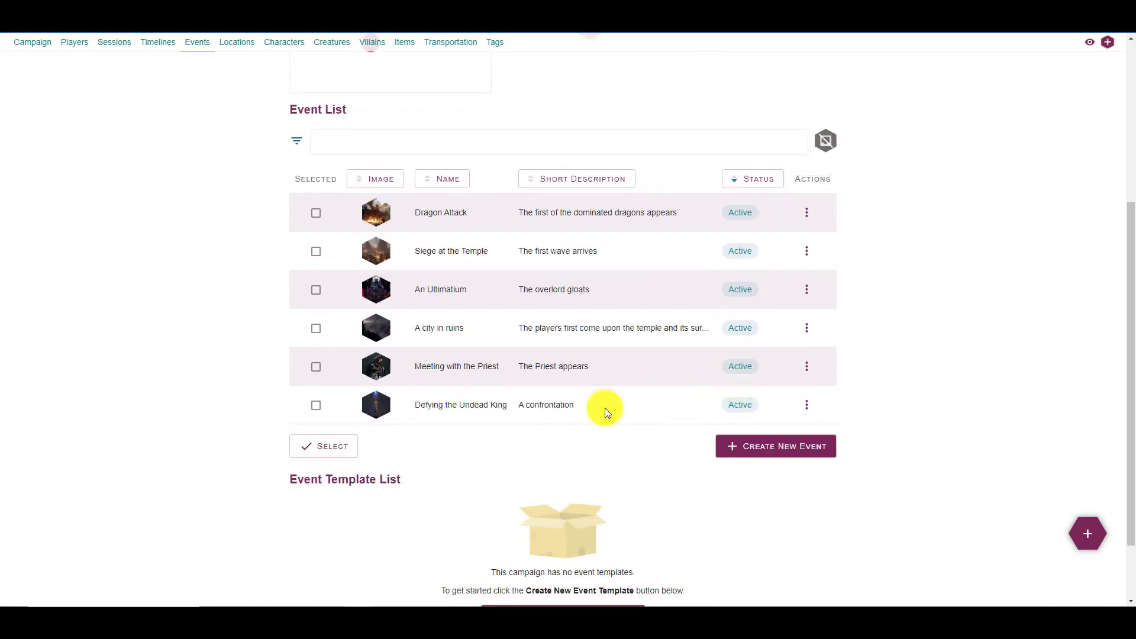
- Review the actions offered for the Dragon Attack event and the lore types available for quick creation
scroll(241, 371, up, 4)
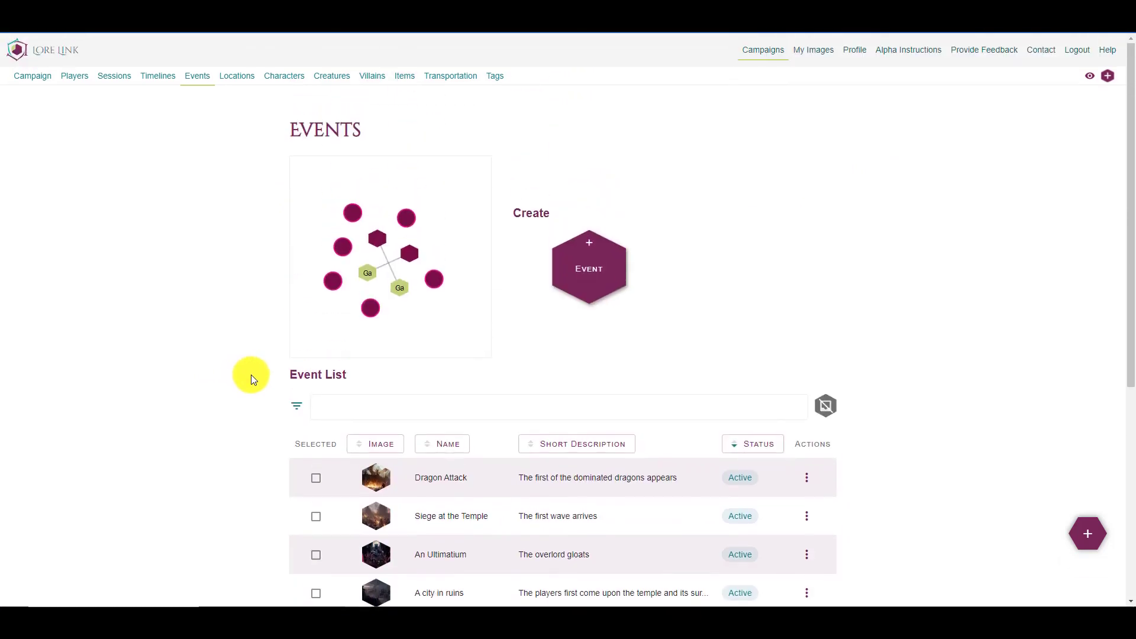
scroll(250, 375, down, 1)
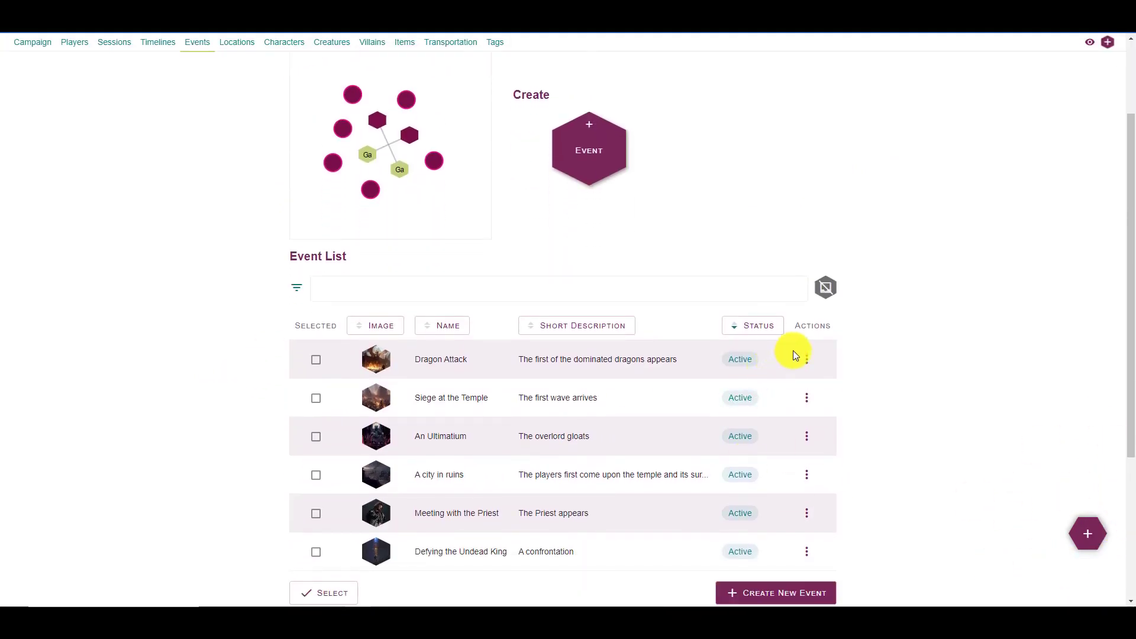
click(807, 359)
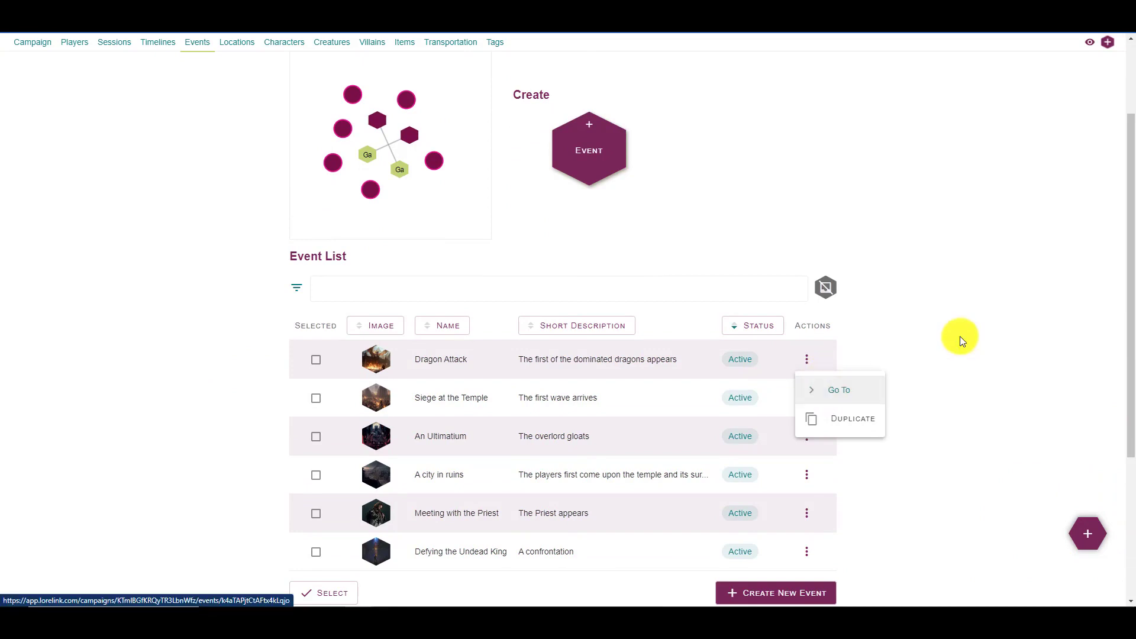
click(1040, 535)
click(1094, 535)
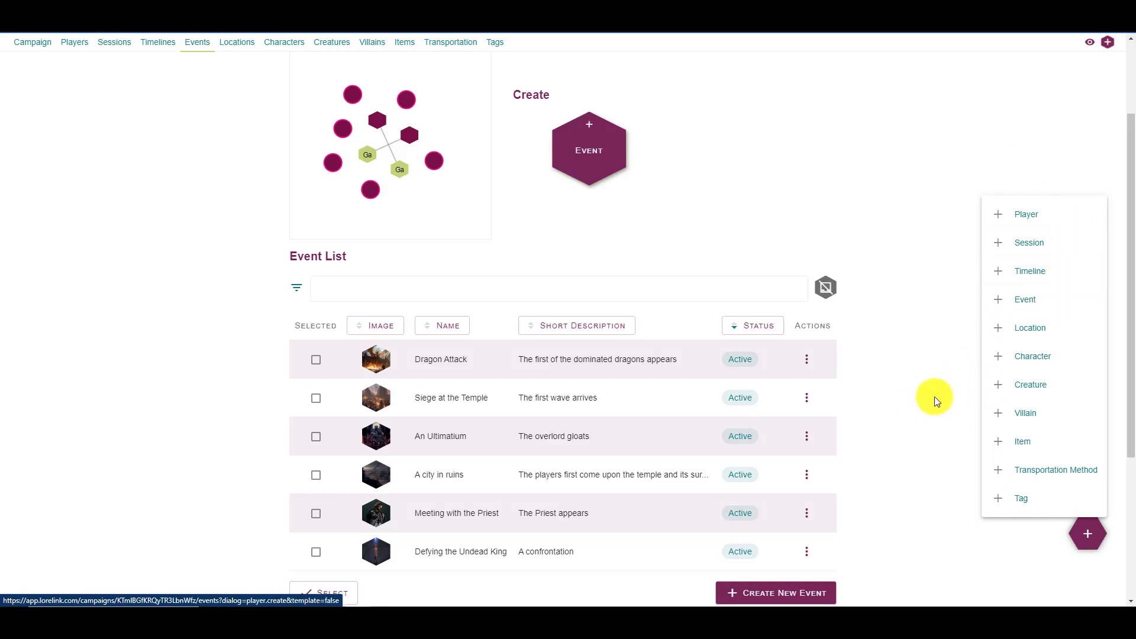
- Go to the Dragon Attack event and view its form for associating game objects, closing it without choosing any
click(807, 359)
click(828, 391)
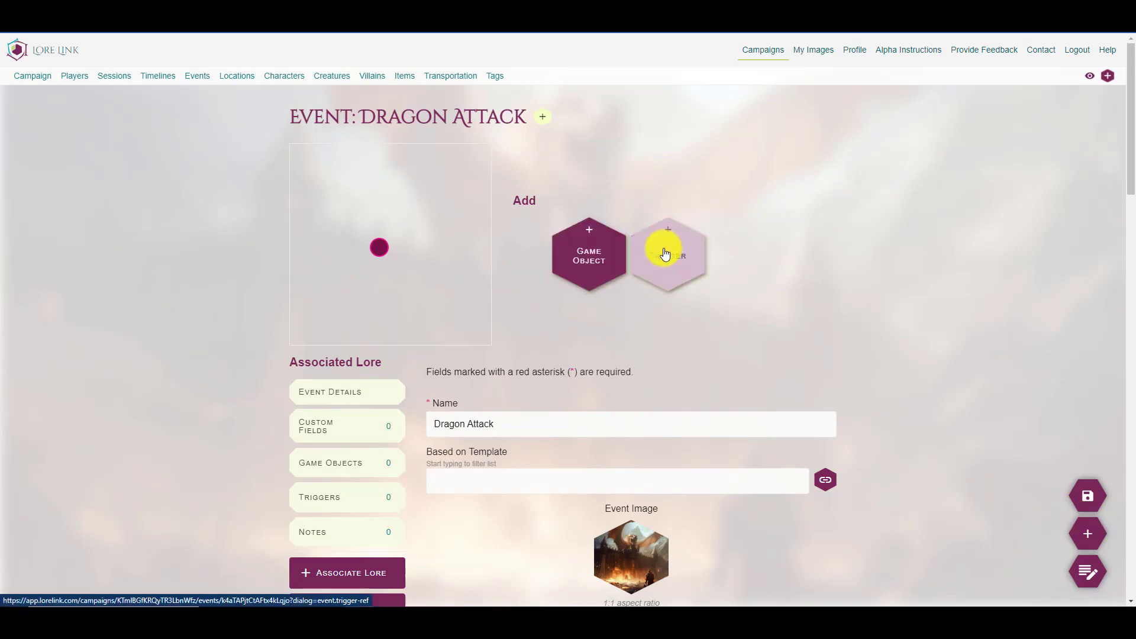
click(582, 274)
click(917, 308)
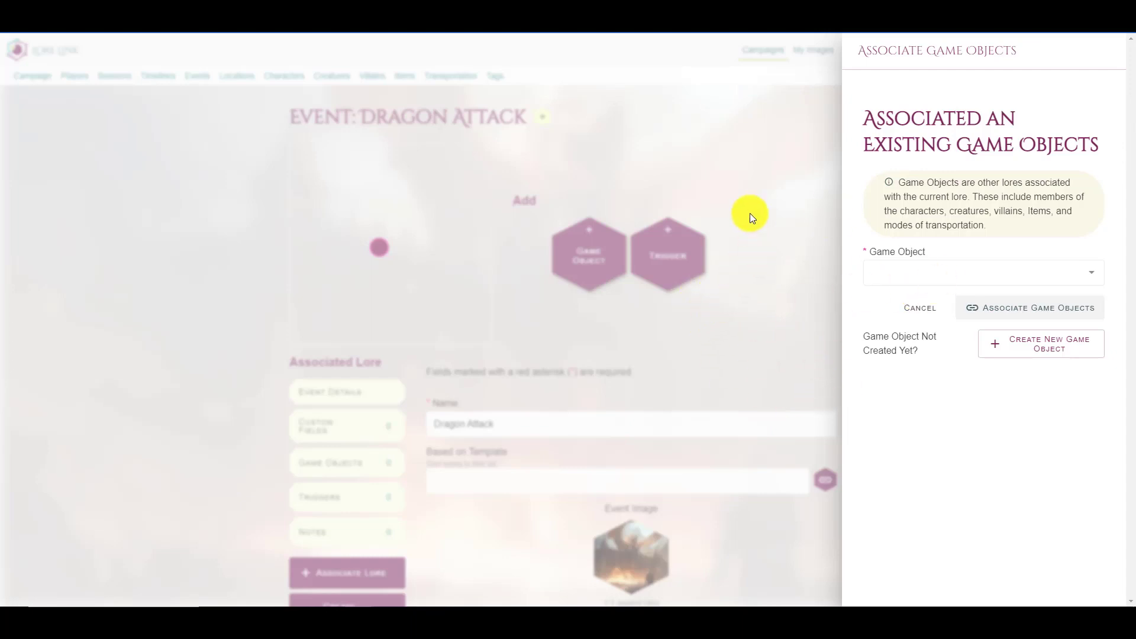
click(752, 179)
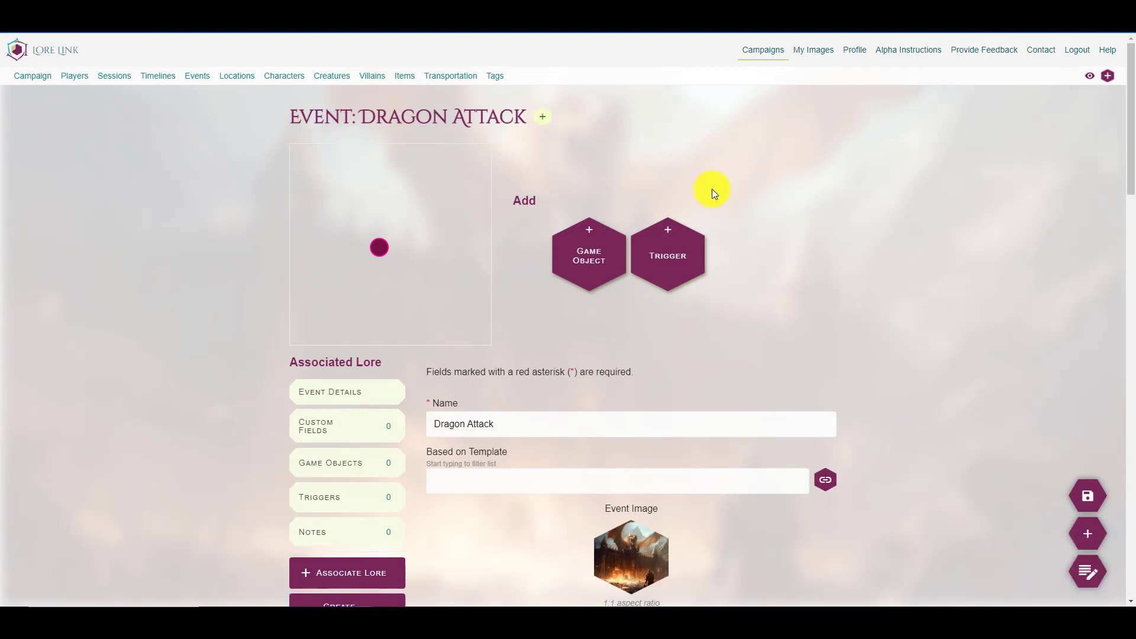
- Bring up a blank note for the Dragon Attack event and close it without saving
click(1087, 571)
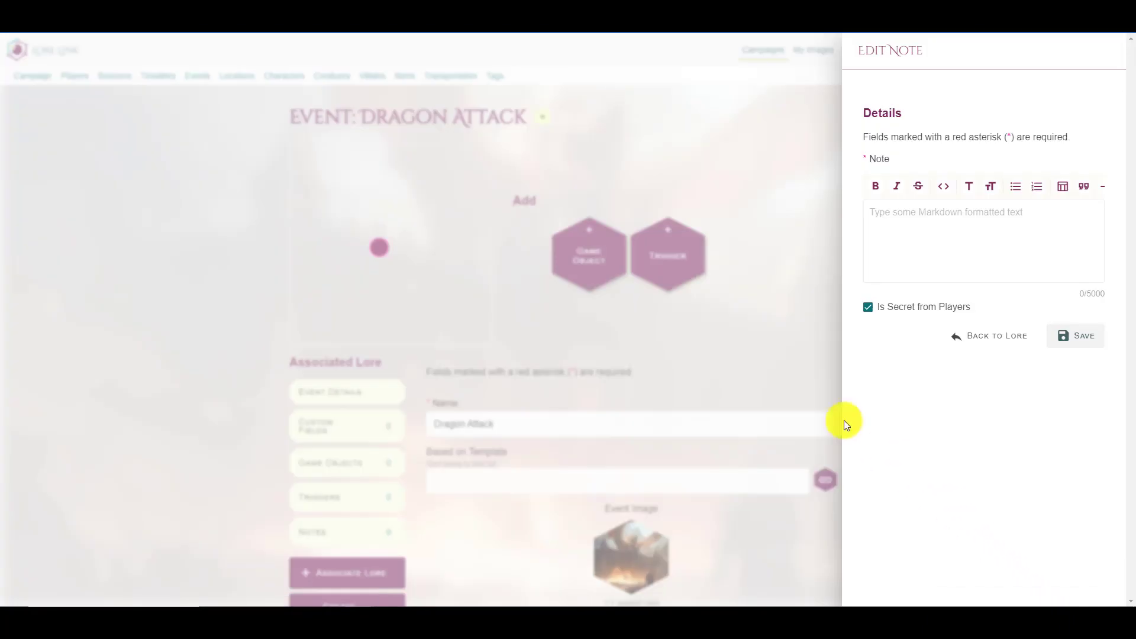
key(Escape)
click(782, 220)
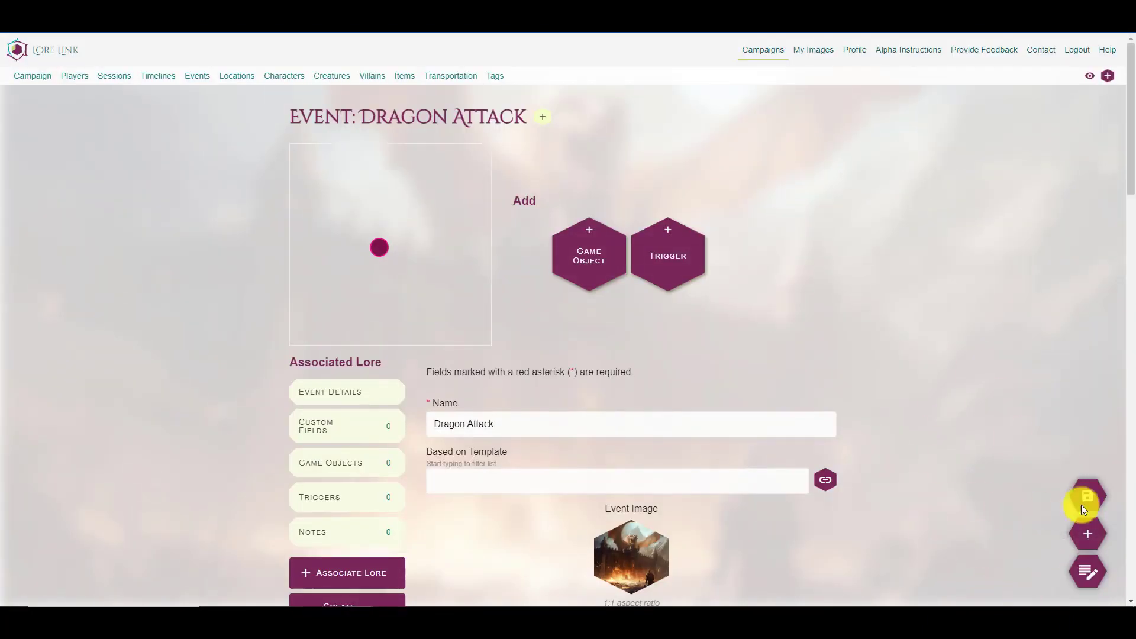
- Toggle the Dragon Attack event between view and edit mode, and examine its details and notes in view mode
click(1087, 78)
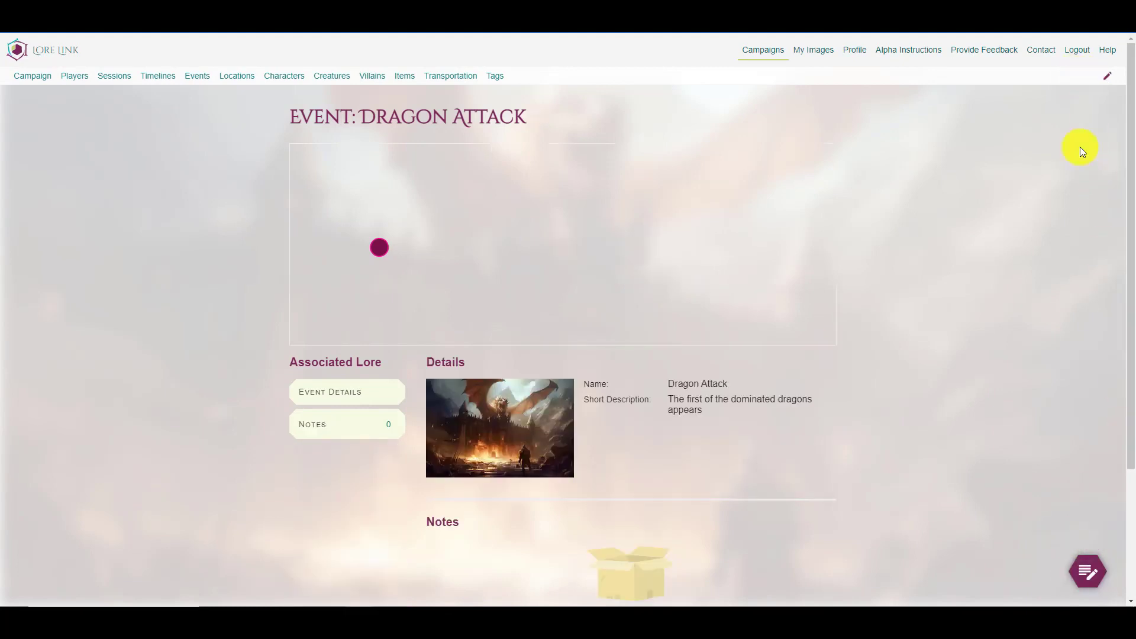
click(1107, 79)
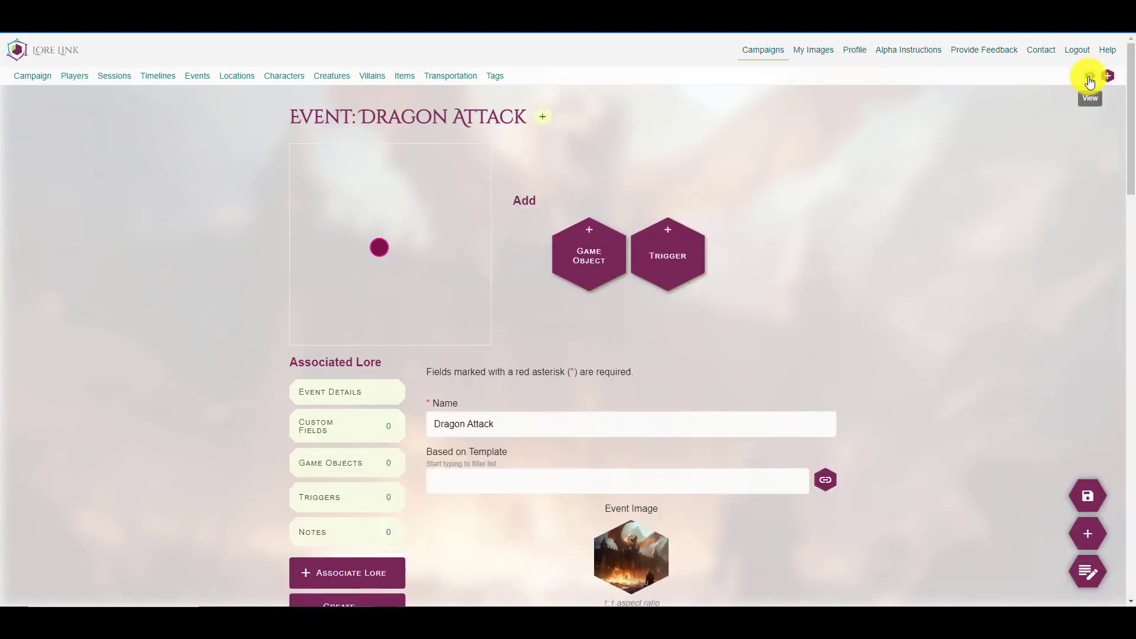
click(1090, 83)
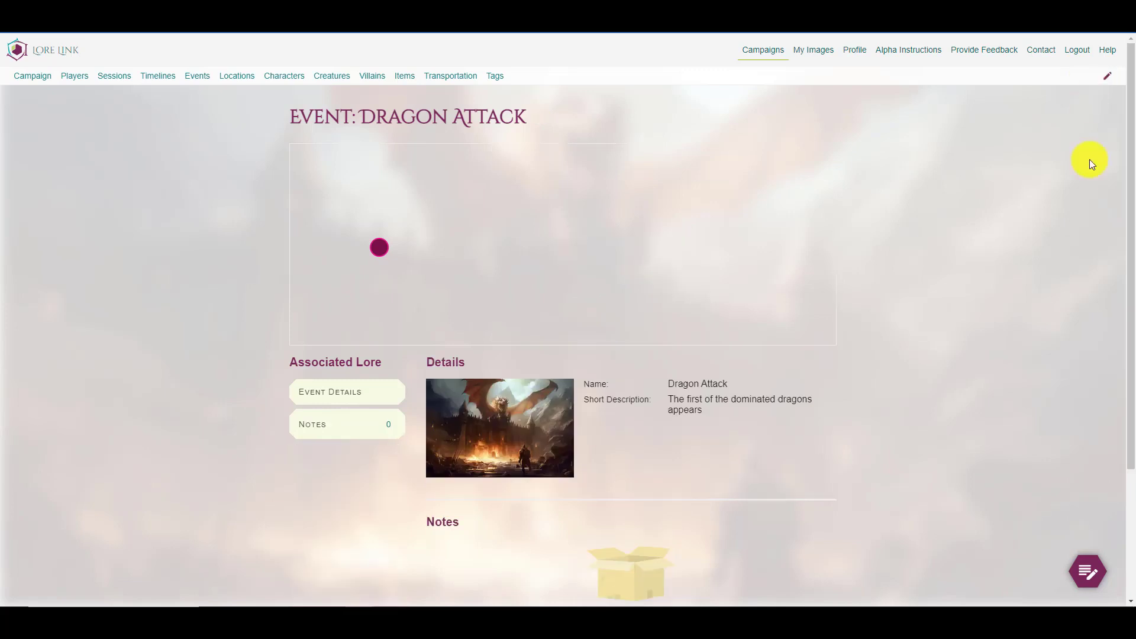
click(1108, 79)
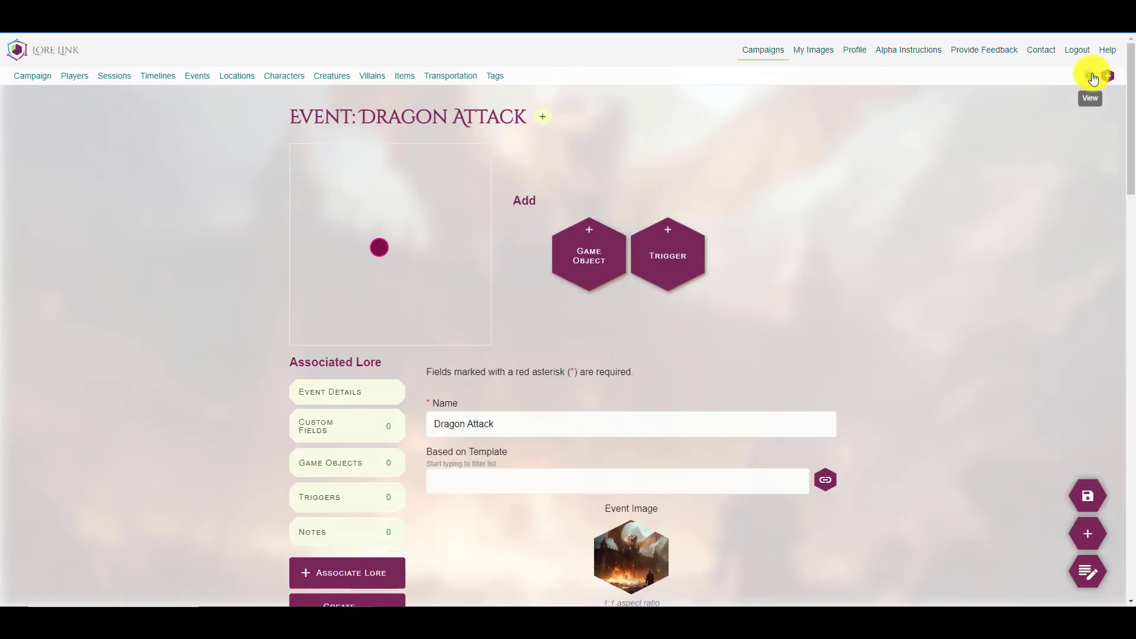
click(1091, 80)
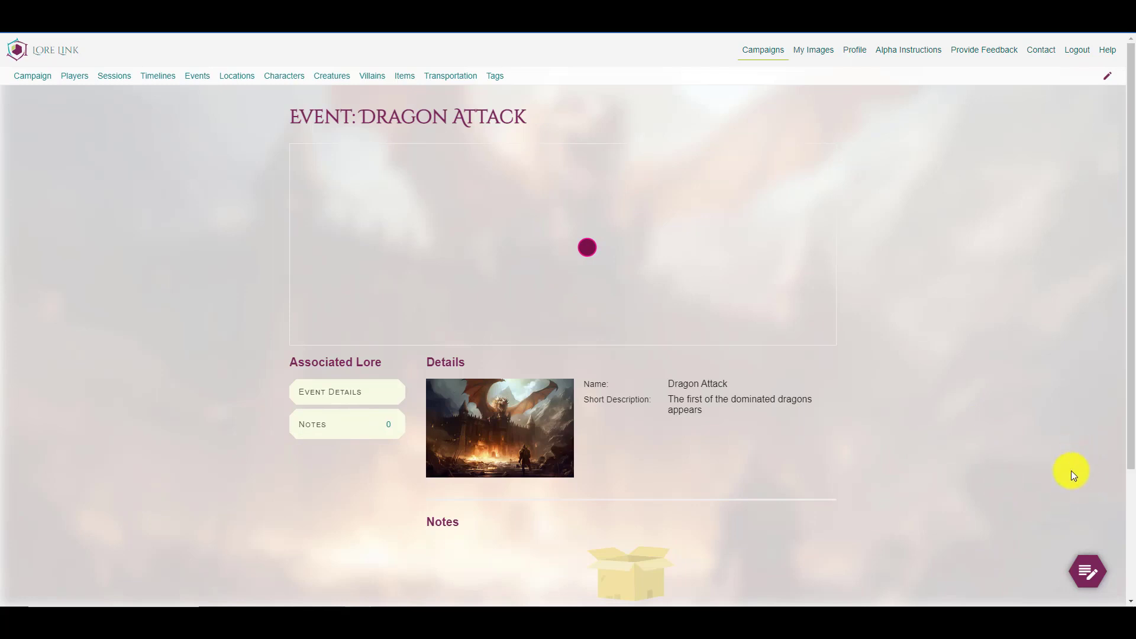
scroll(844, 385, down, 3)
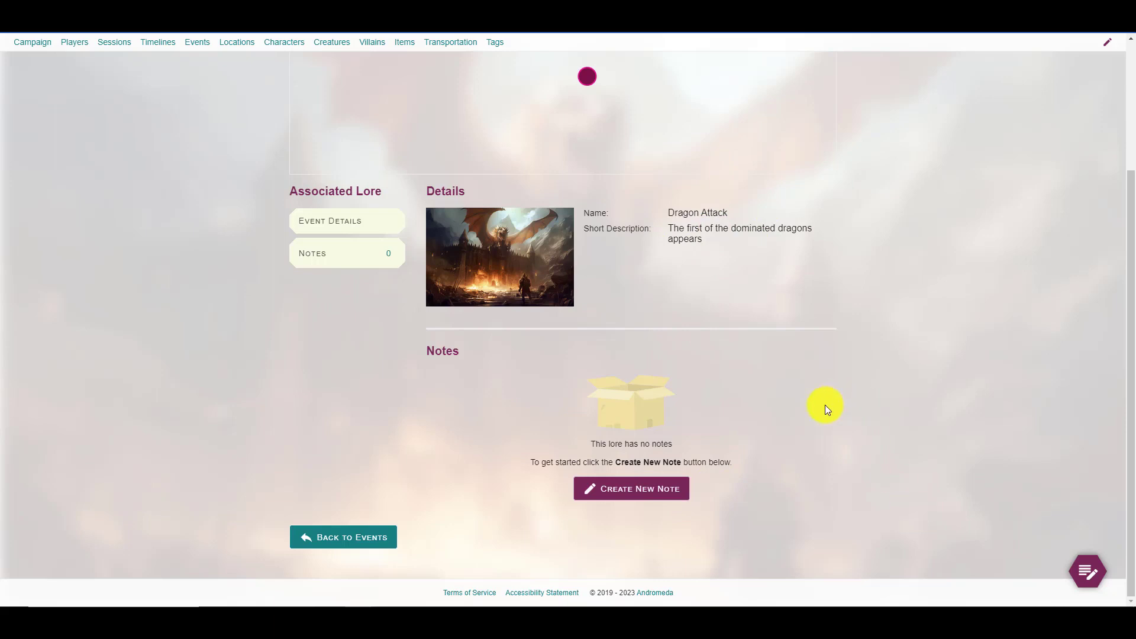
scroll(551, 397, up, 2)
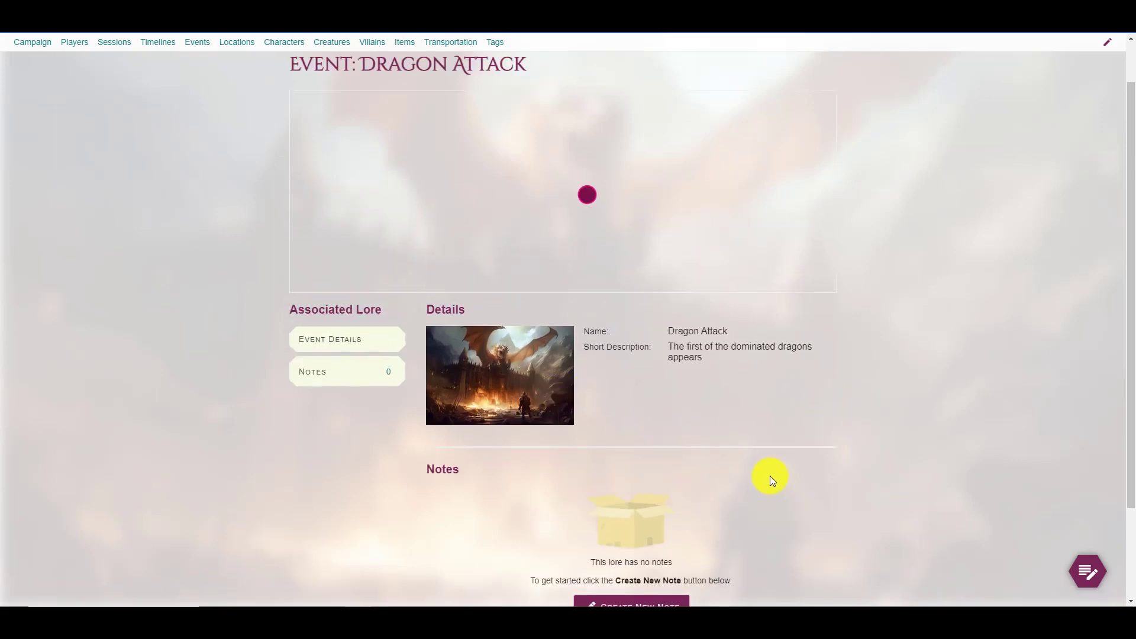
scroll(836, 439, down, 1)
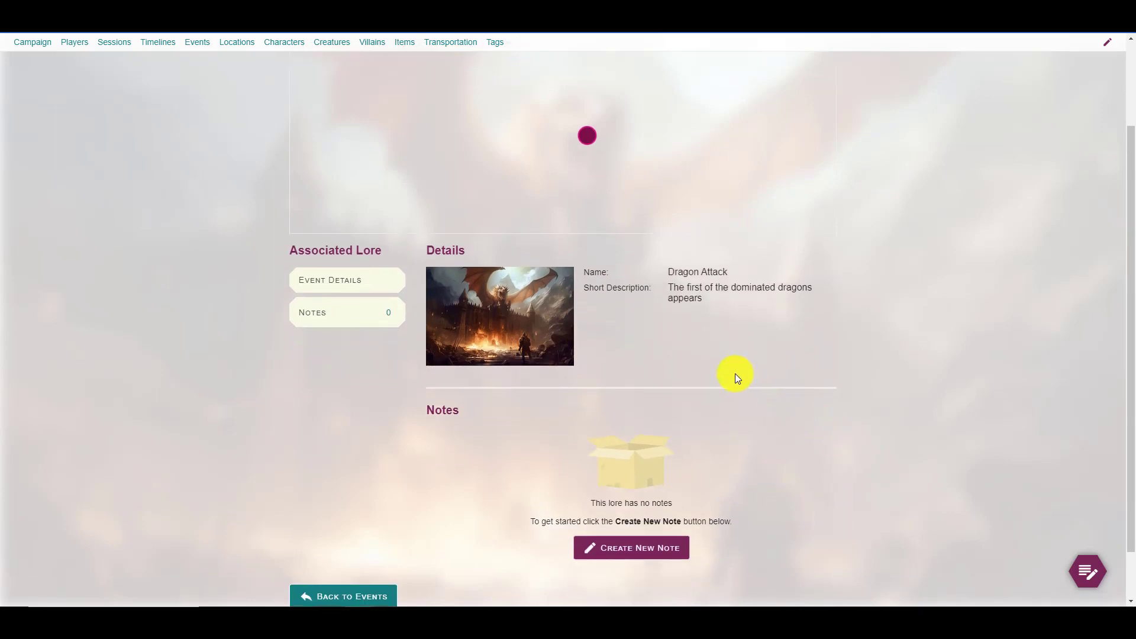
- Switch the Dragon Attack event back to edit mode and return to the campaign's event list
click(1107, 42)
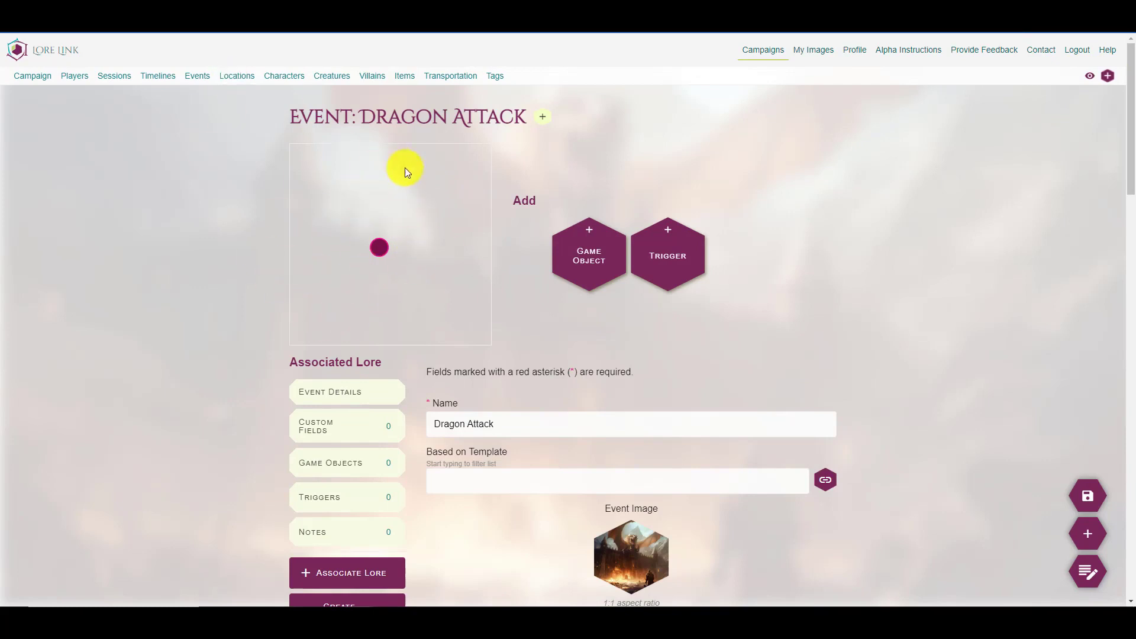
click(195, 77)
scroll(358, 408, down, 2)
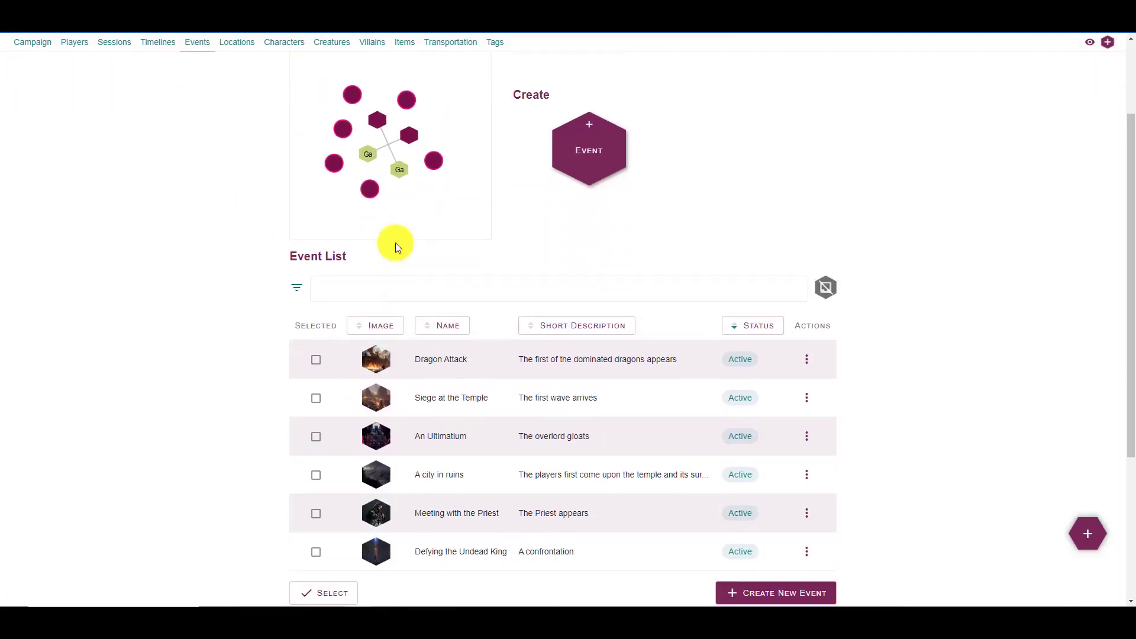
scroll(362, 183, up, 2)
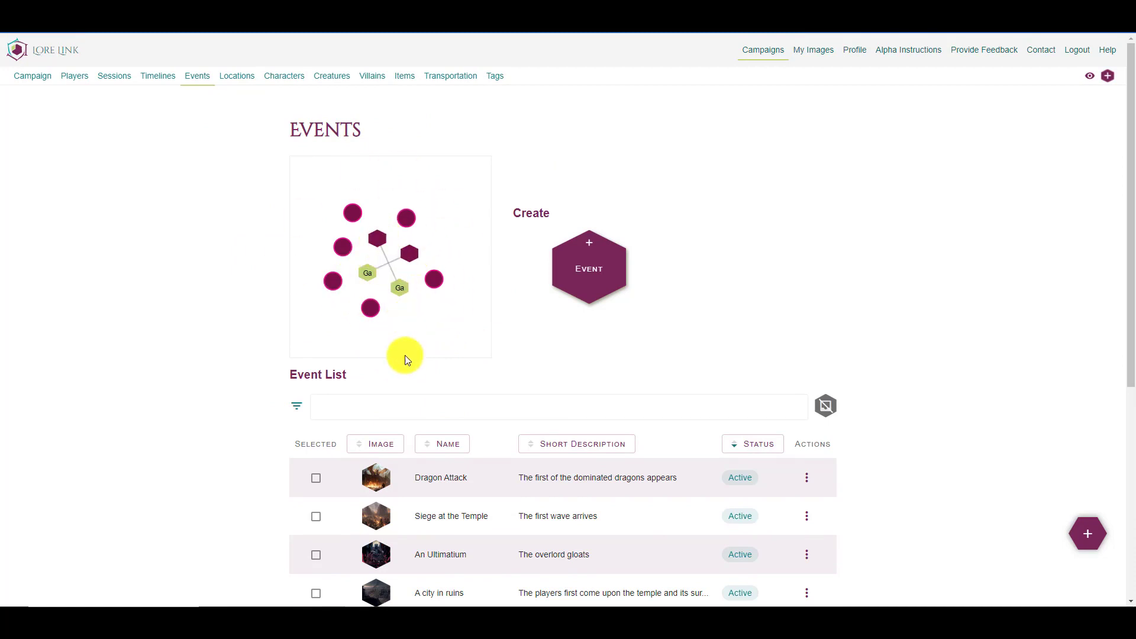
scroll(264, 399, down, 3)
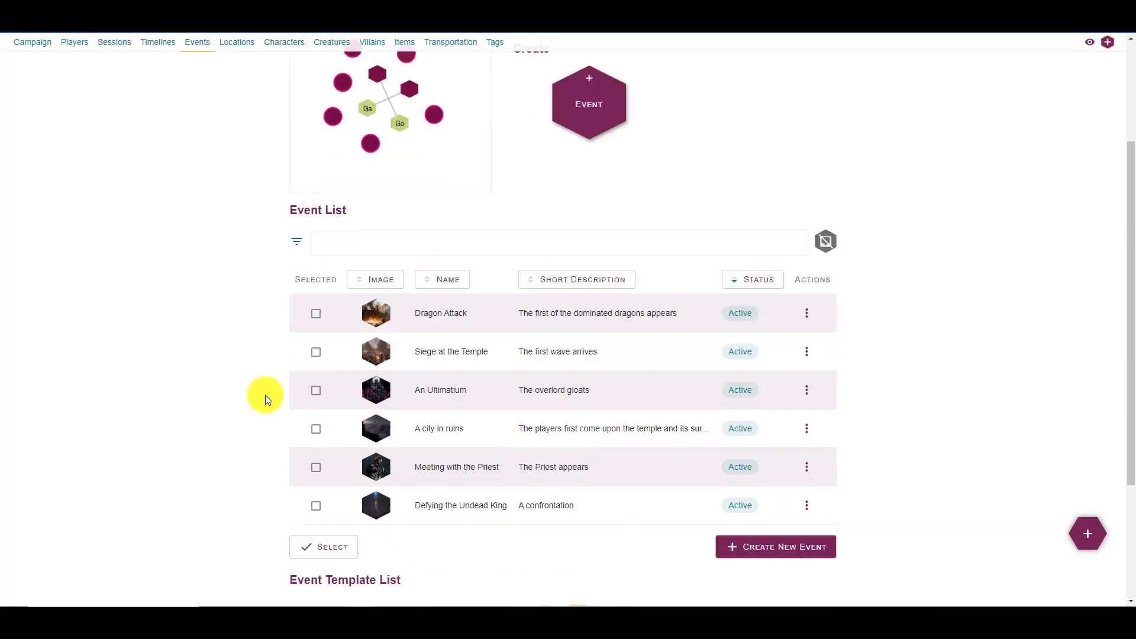
scroll(264, 398, up, 3)
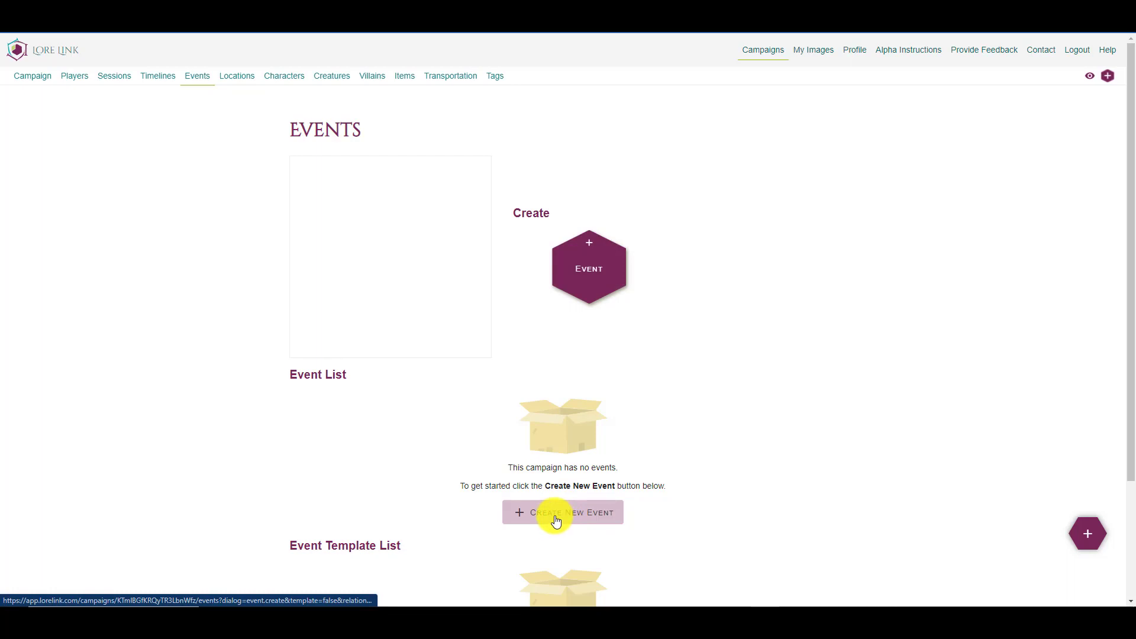
- Create and save a new event named Meeting with the Priest
click(592, 516)
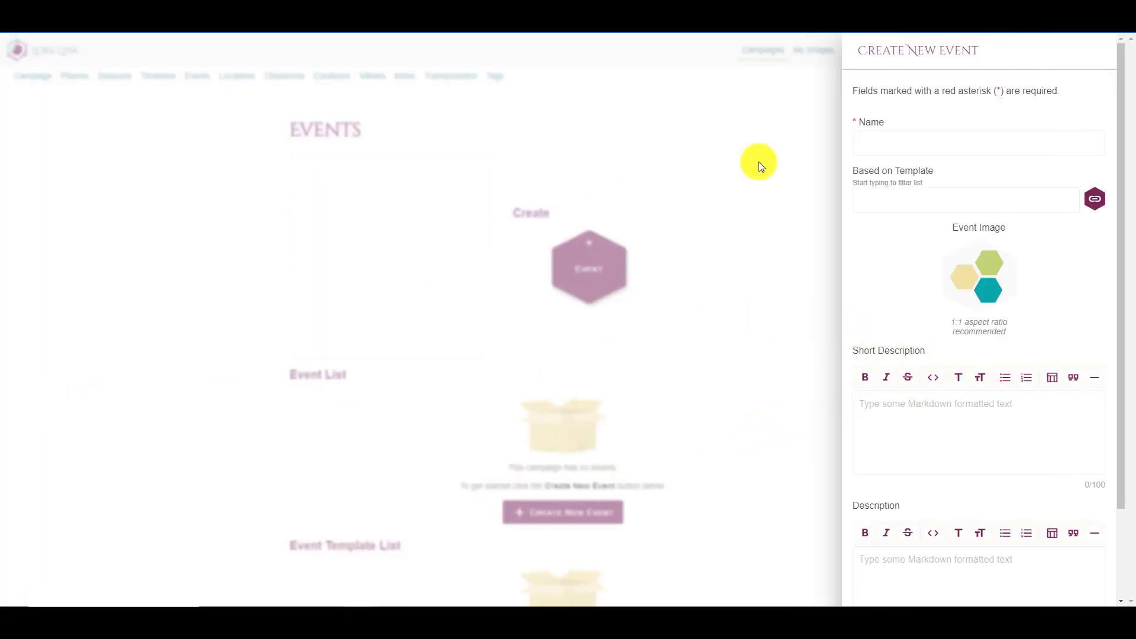
click(889, 143)
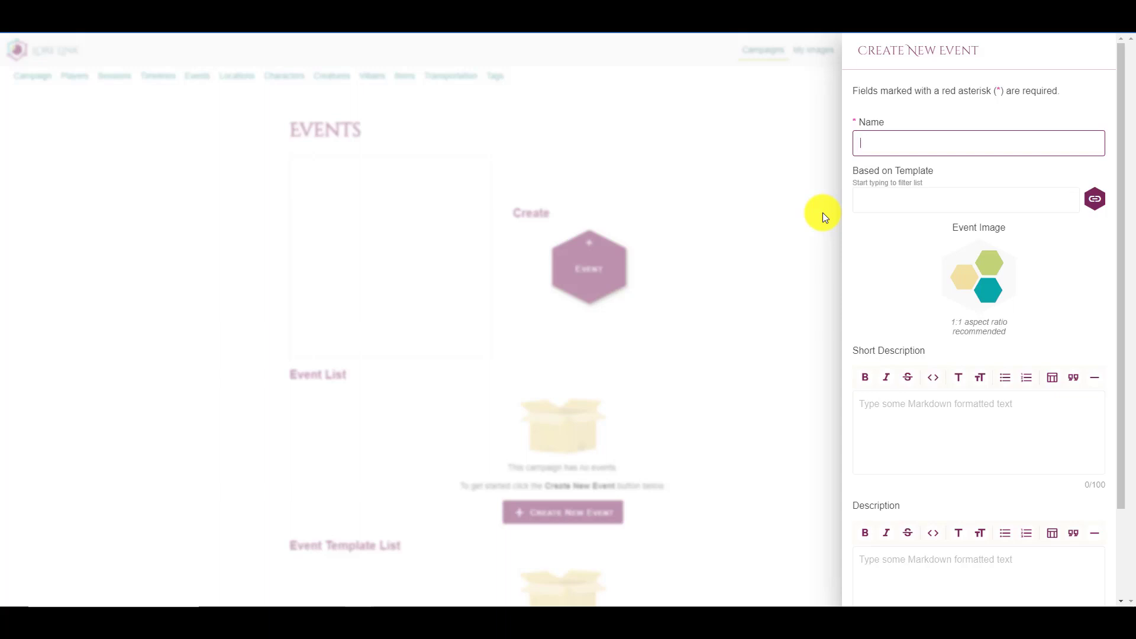
text(Meeting with the Priest)
scroll(971, 237, down, 2)
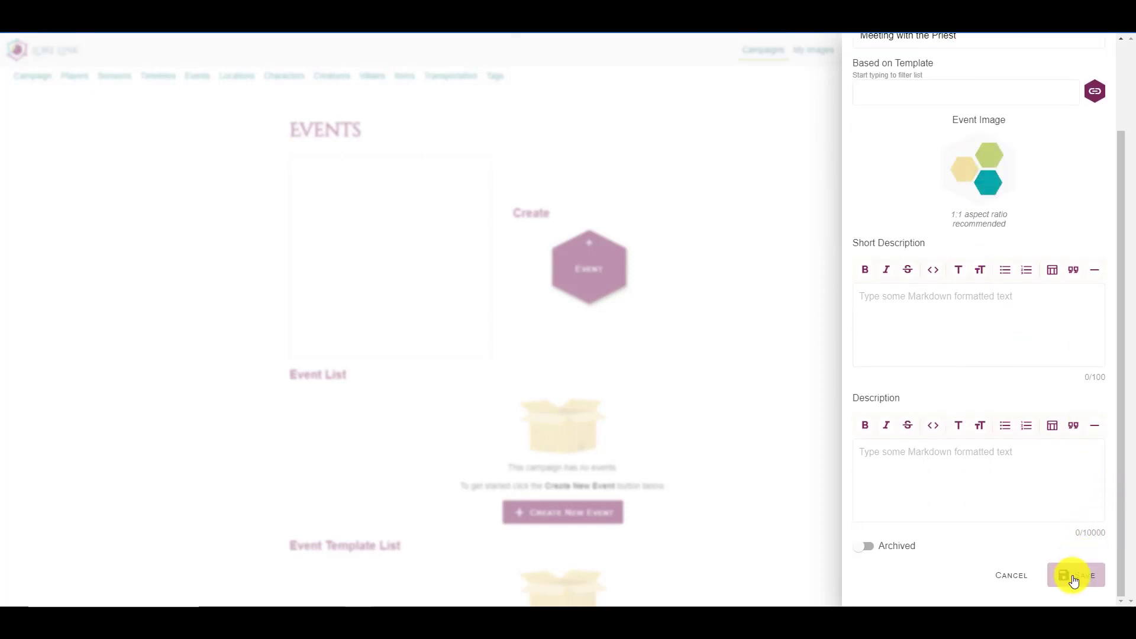
click(1074, 578)
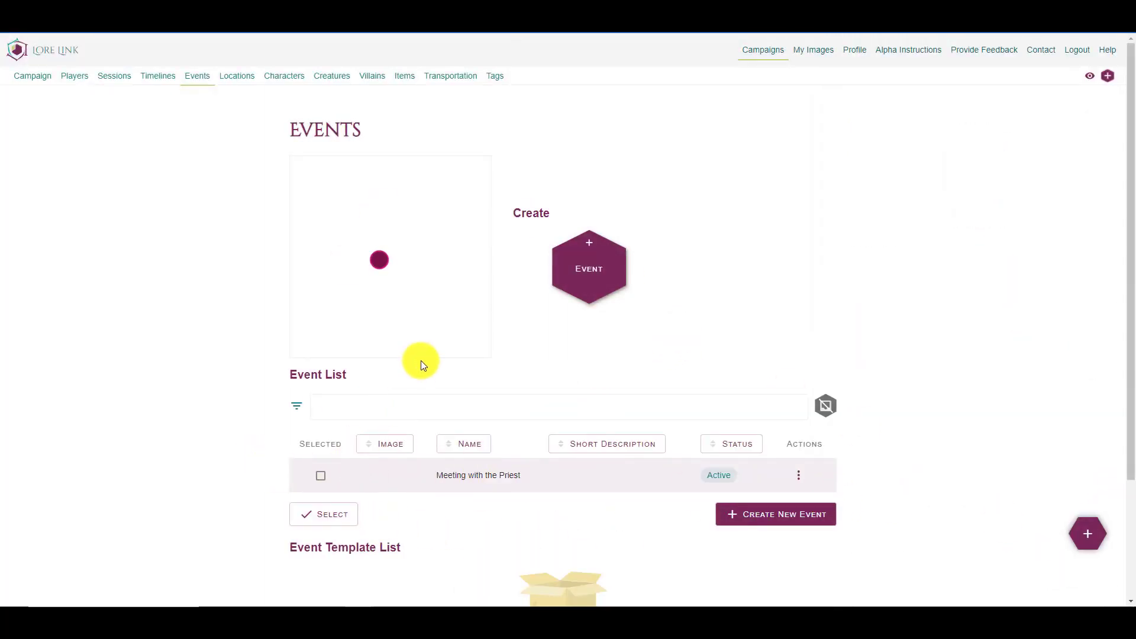
- Examine the event list and the event template list on the Events page
scroll(421, 361, down, 3)
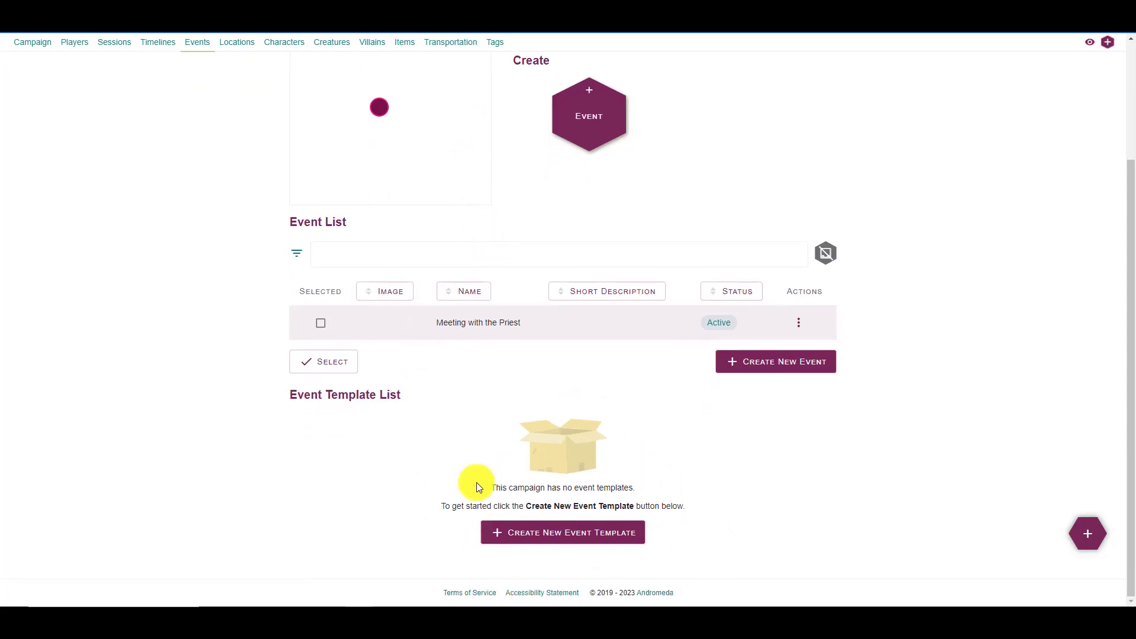
scroll(477, 338, up, 2)
scroll(470, 355, down, 1)
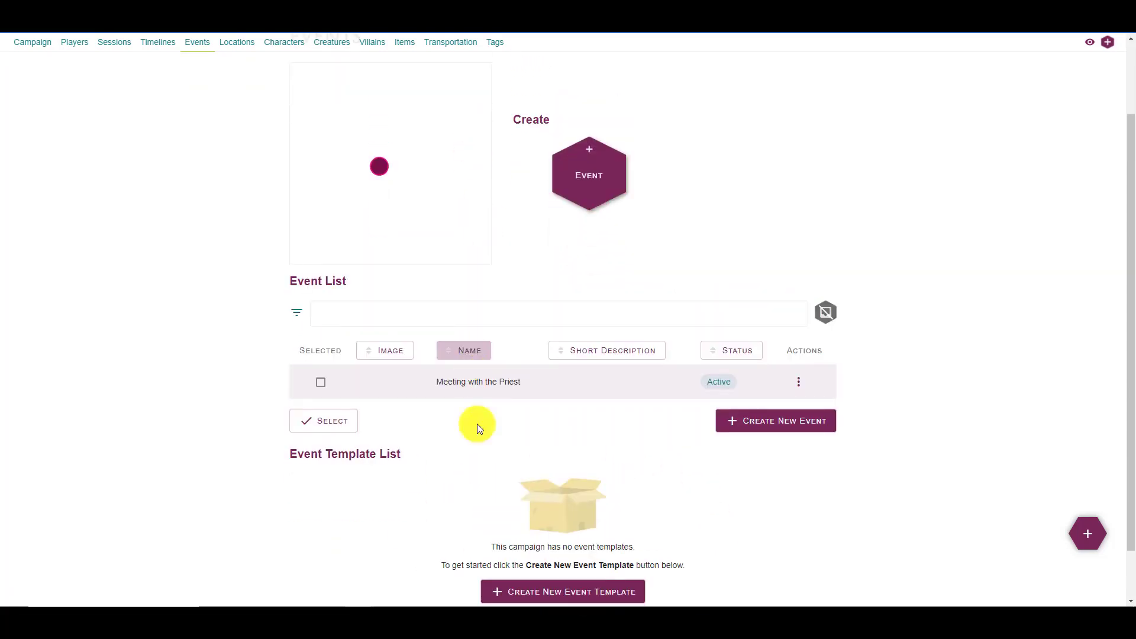
scroll(465, 454, down, 1)
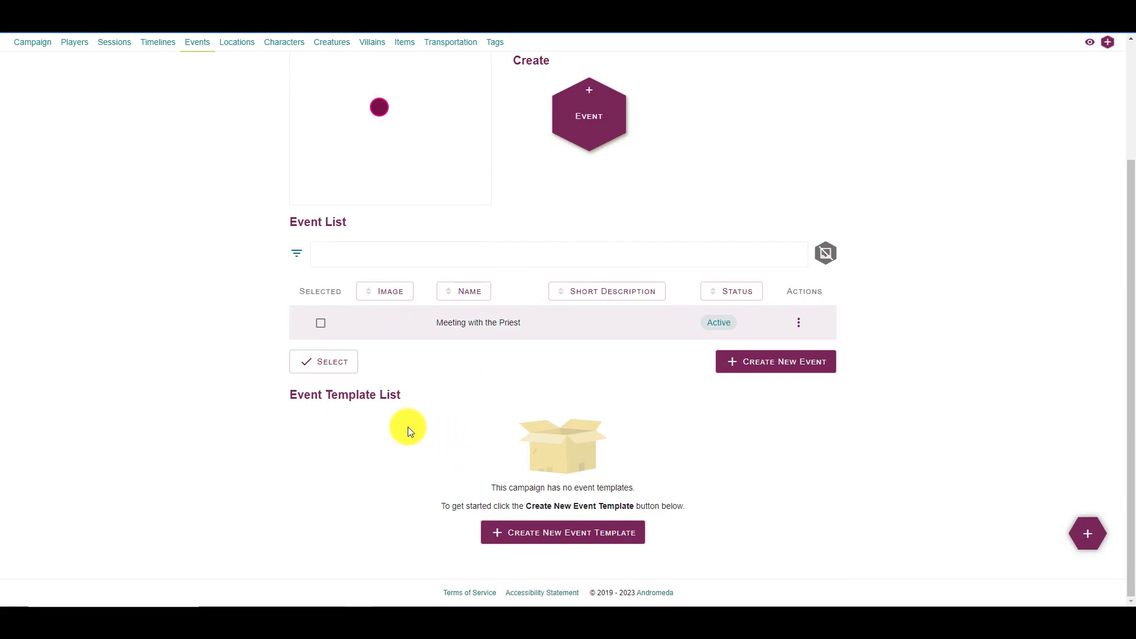
scroll(424, 453, up, 3)
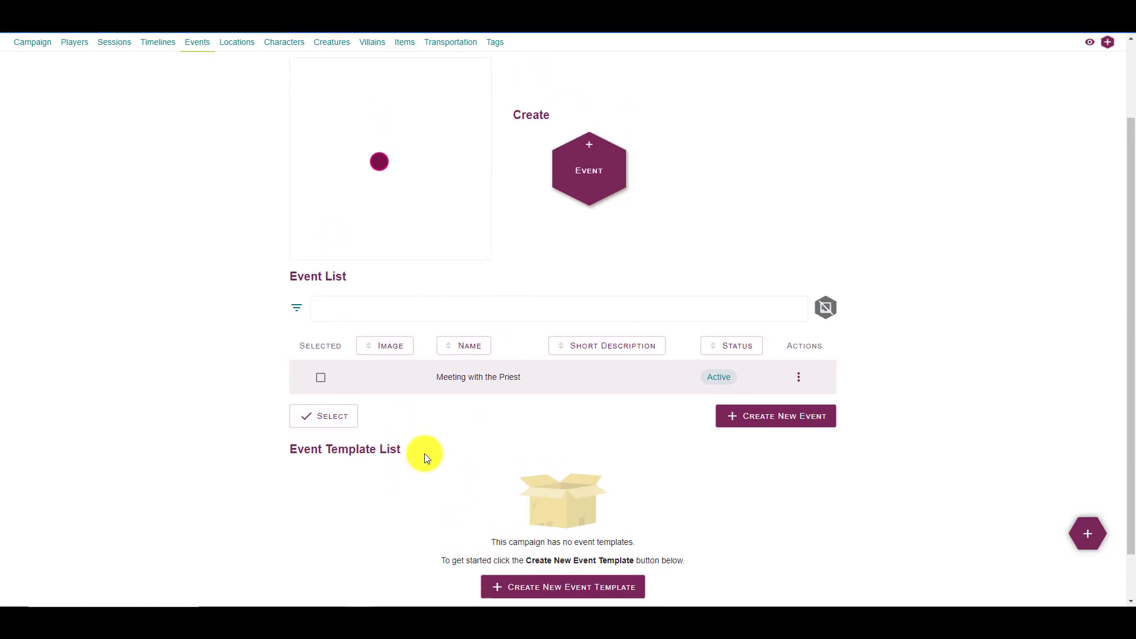
scroll(424, 453, down, 1)
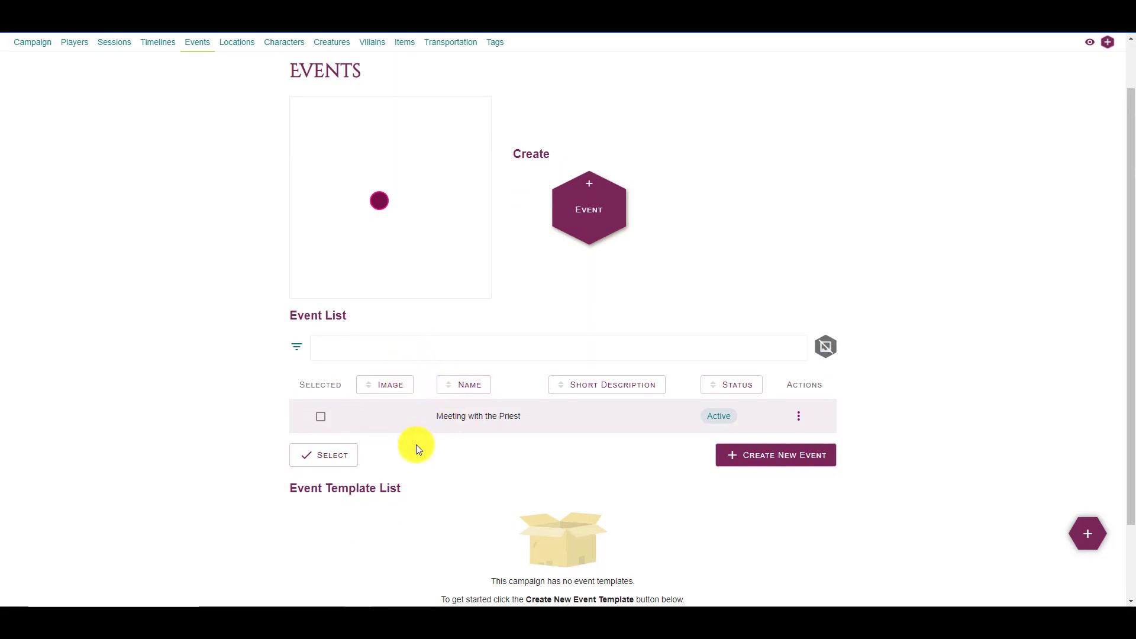
scroll(416, 444, down, 2)
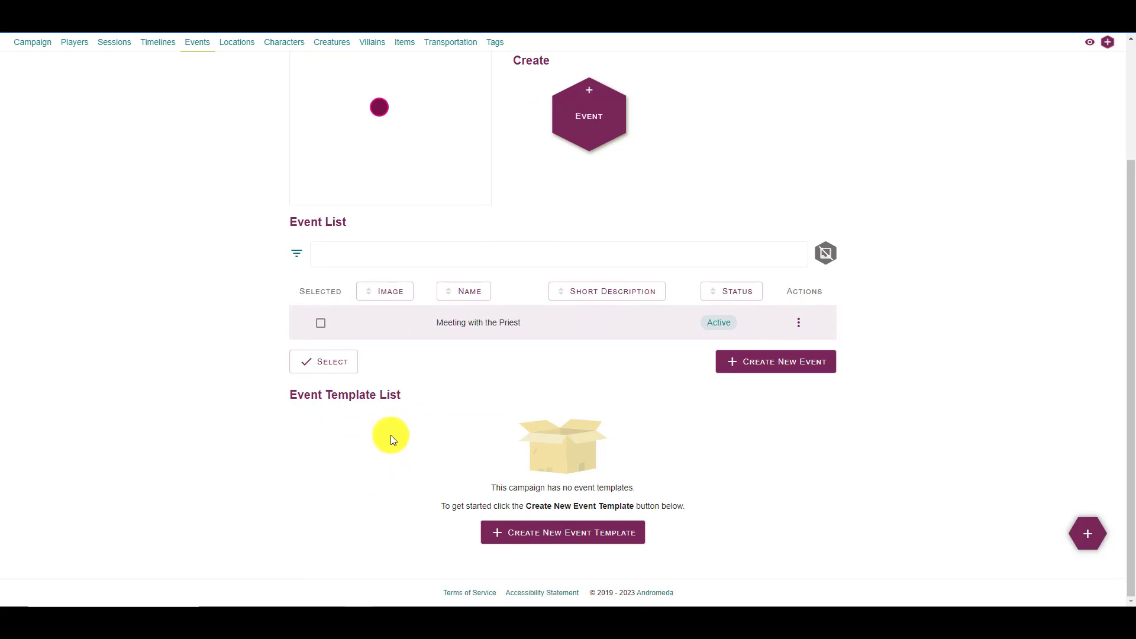
- Open the Meeting with the Priest event from the event list
scroll(390, 435, up, 2)
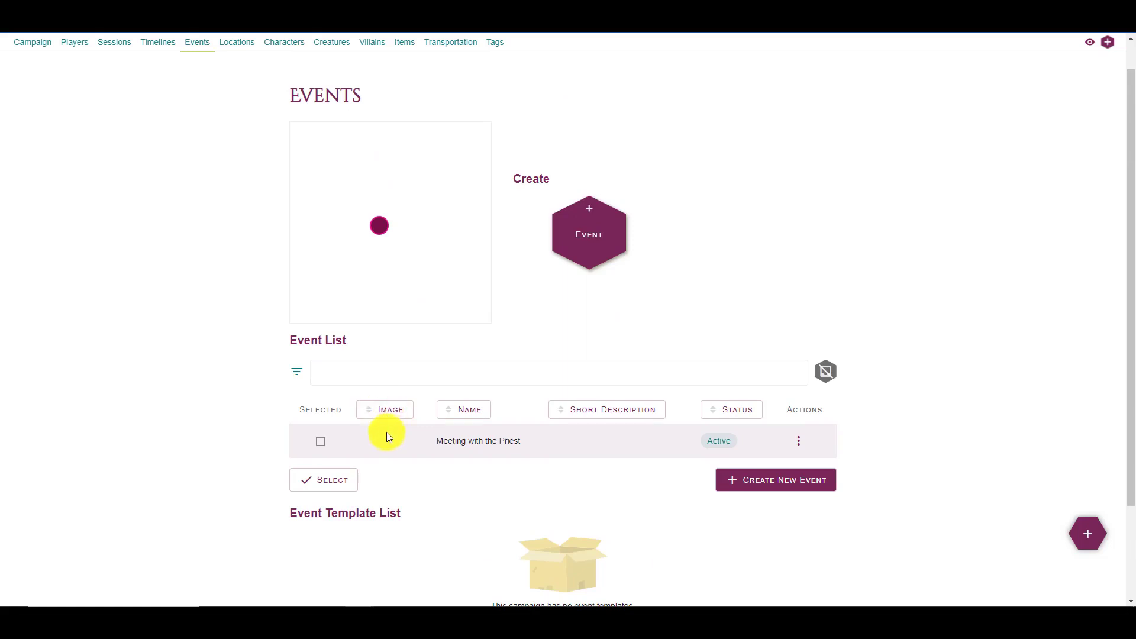
scroll(316, 380, up, 1)
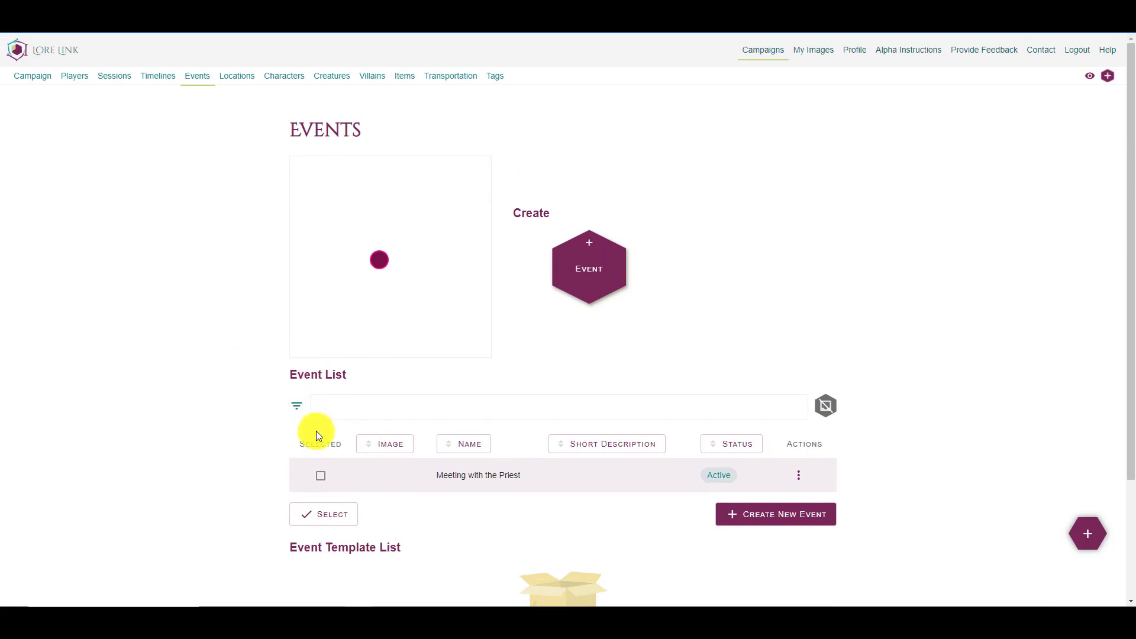
scroll(297, 352, down, 2)
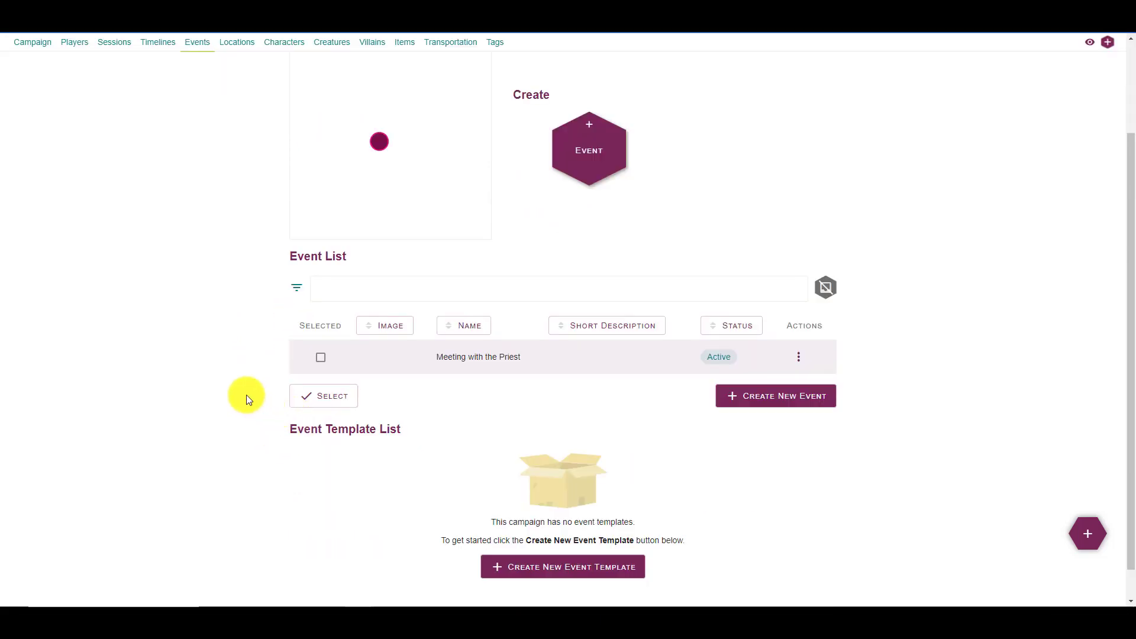
scroll(241, 314, up, 1)
click(806, 420)
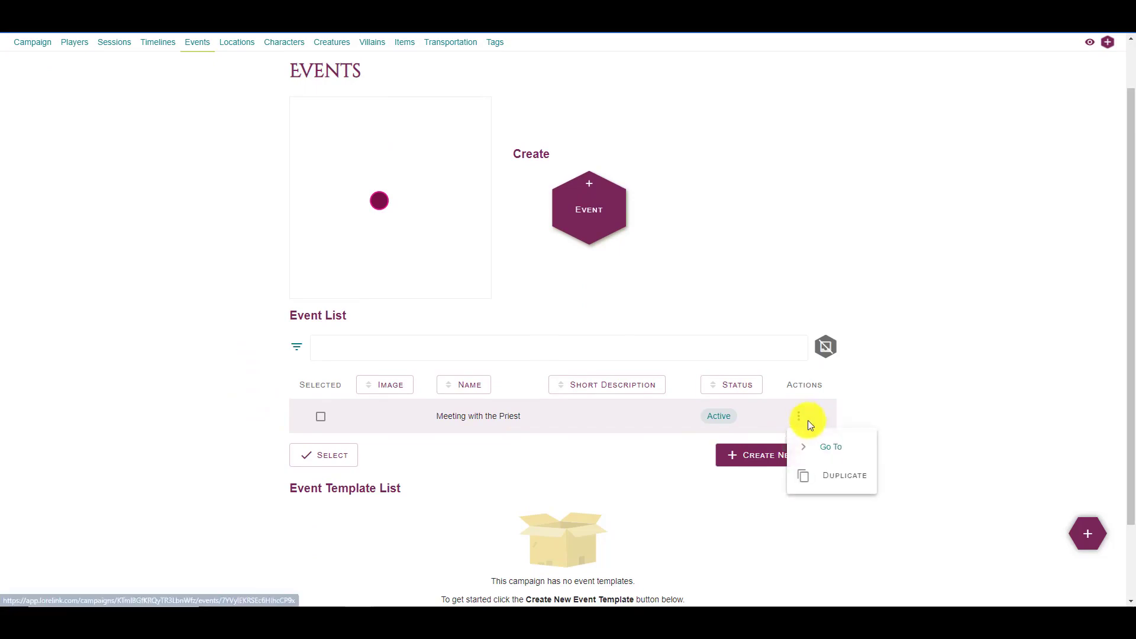
click(831, 448)
- Examine the event's associated lore sections and its name, template, image and description fields
scroll(225, 172, down, 2)
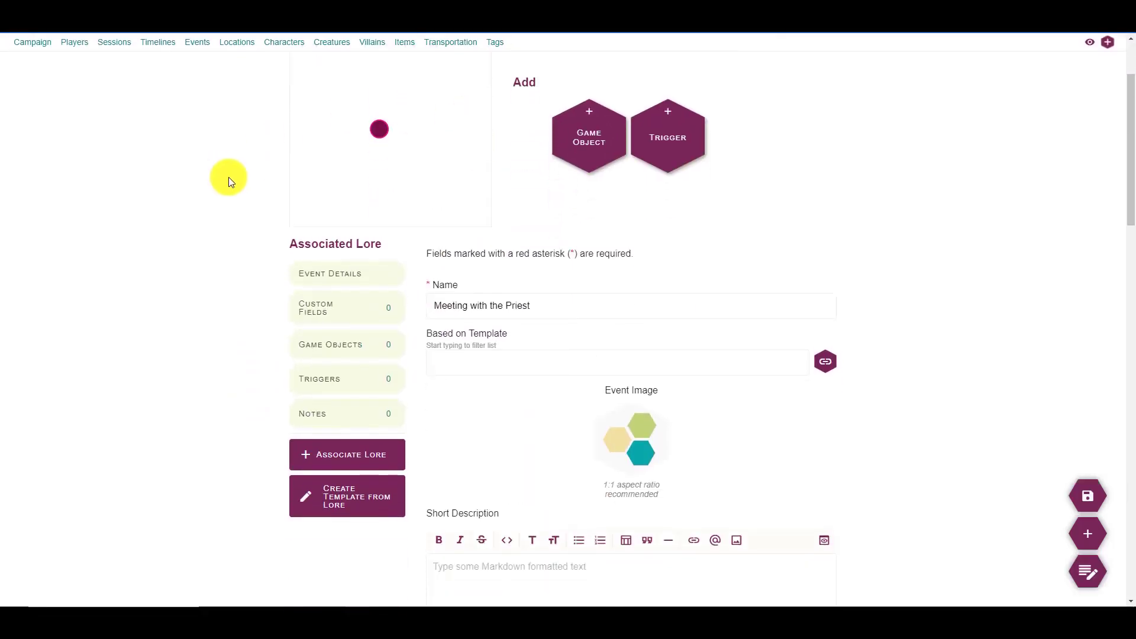
scroll(243, 193, up, 2)
scroll(281, 304, down, 1)
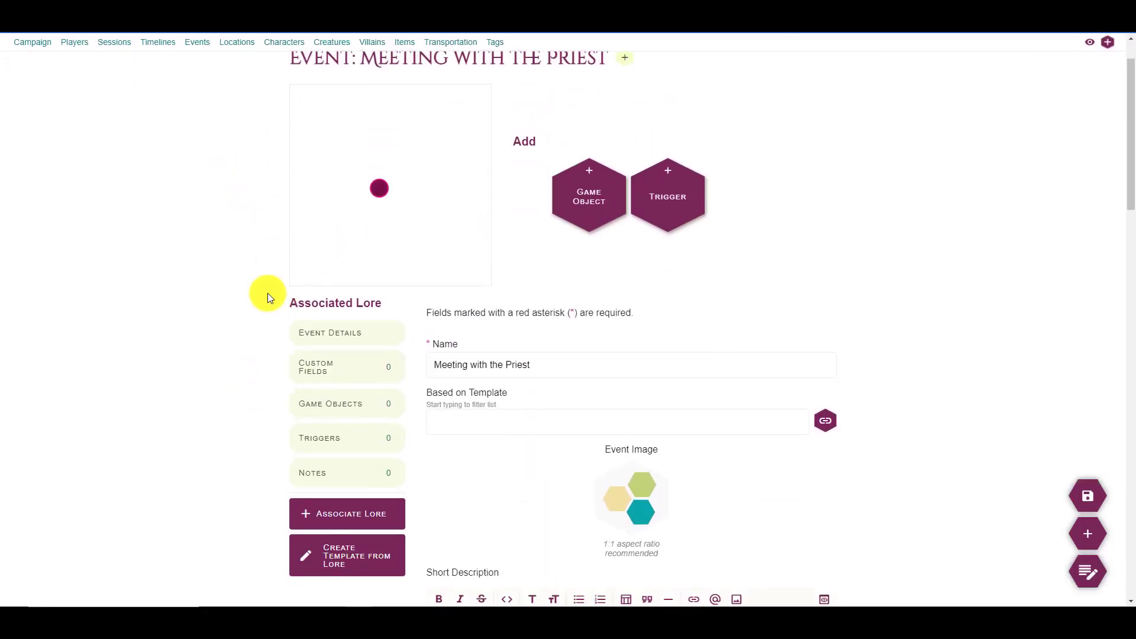
scroll(266, 291, up, 1)
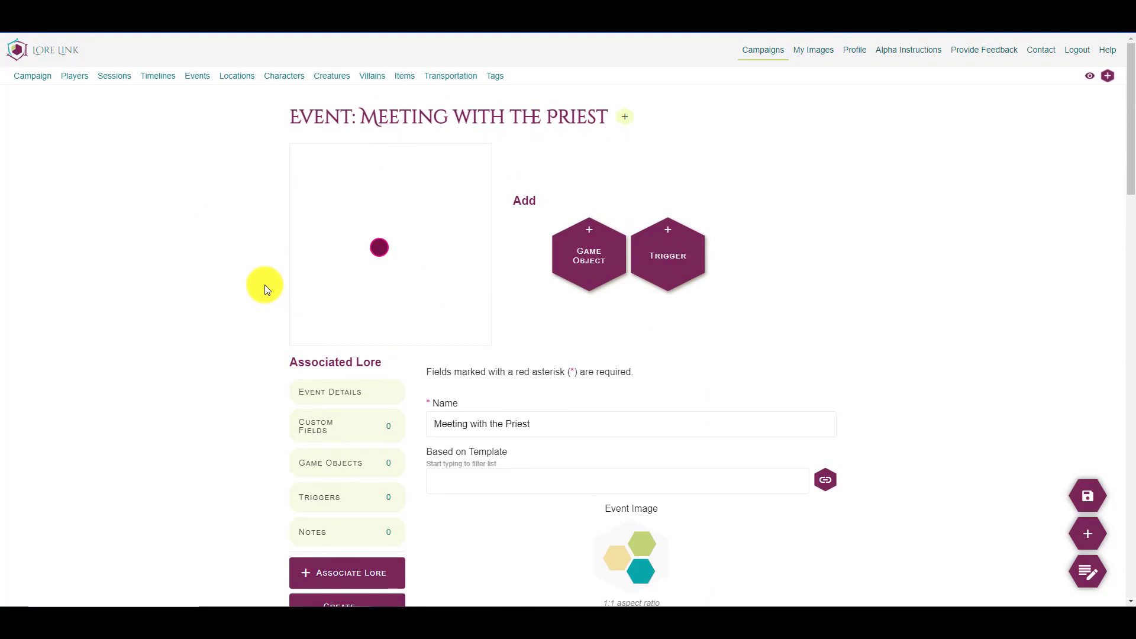
scroll(264, 287, down, 1)
scroll(793, 219, down, 2)
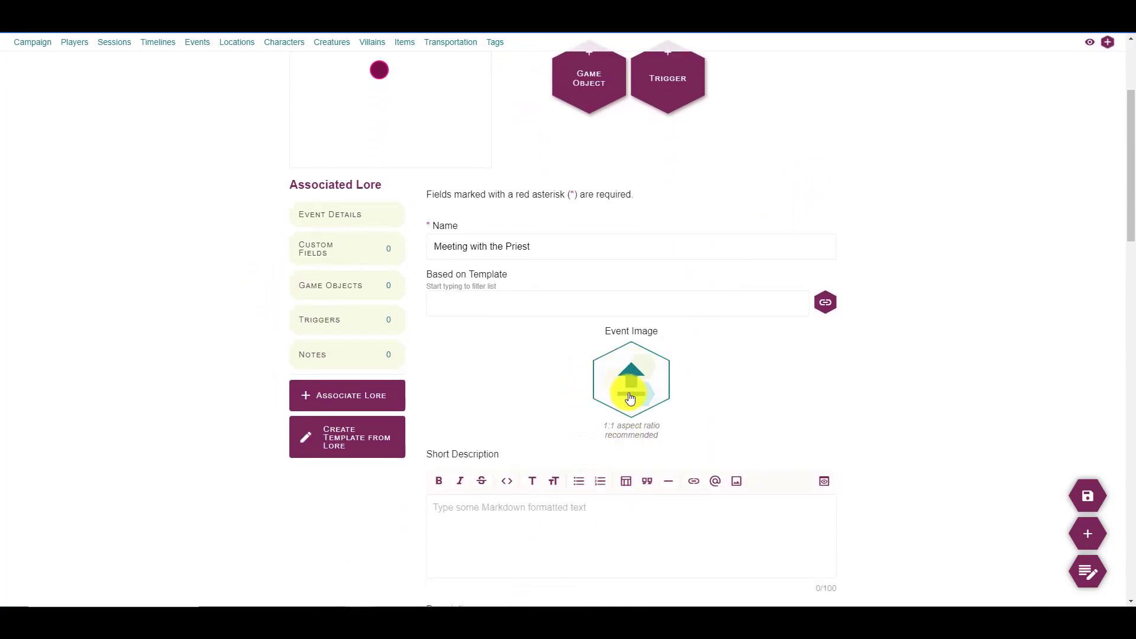
scroll(438, 319, down, 1)
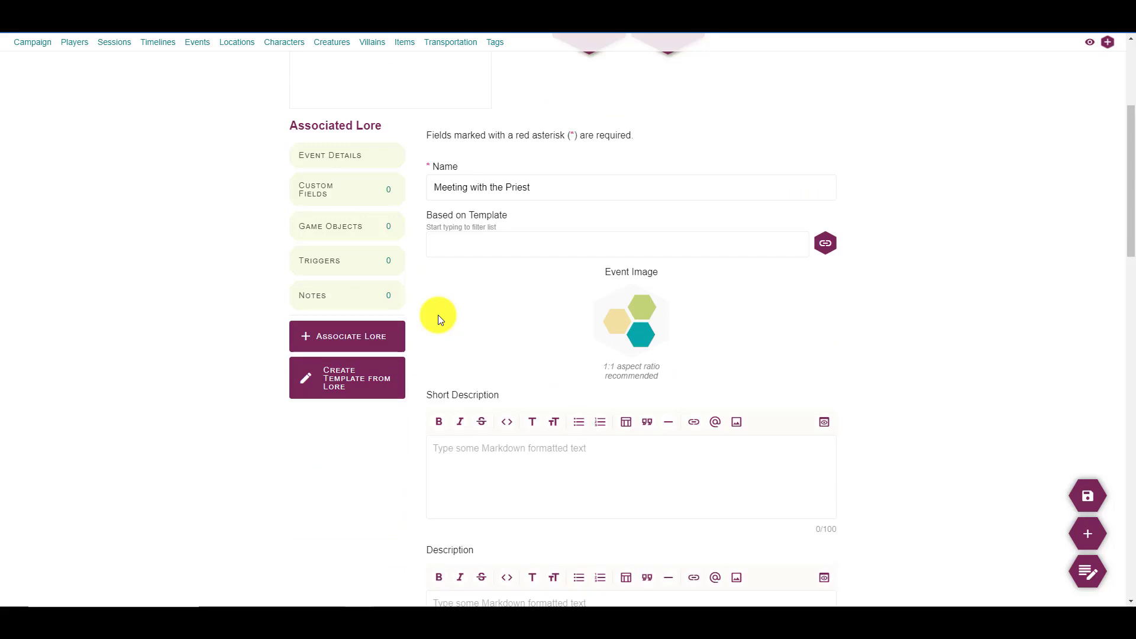
- Draft the short description "The Priest appears, battered and bruised and begs the players for their help." and trim it to "The Priest appears"
click(507, 460)
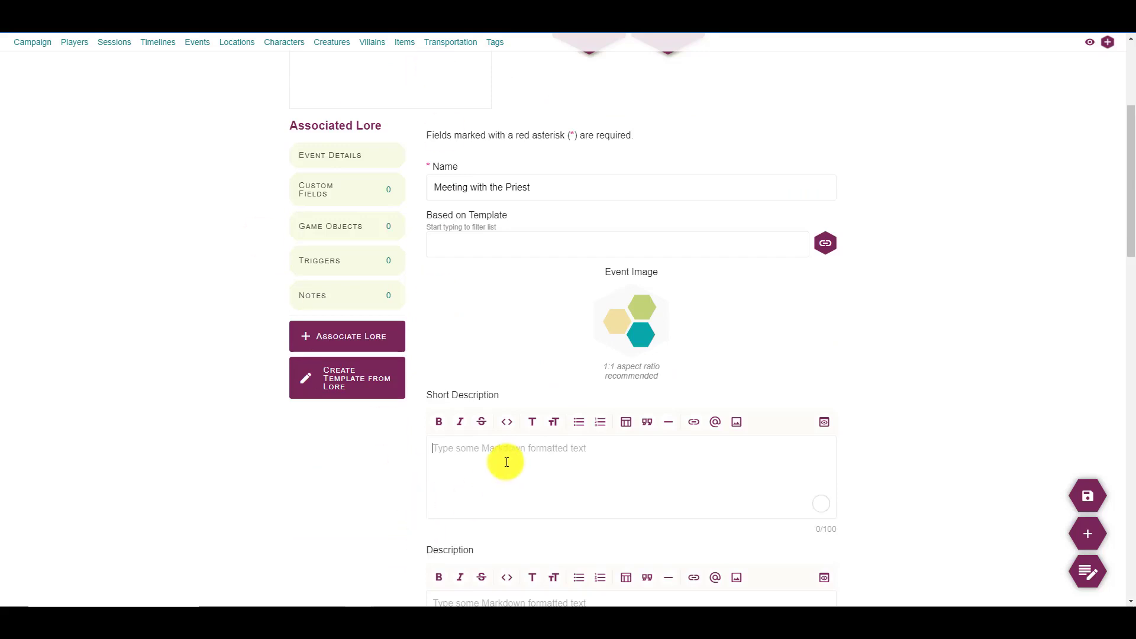
scroll(553, 318, down, 1)
scroll(553, 318, down, 2)
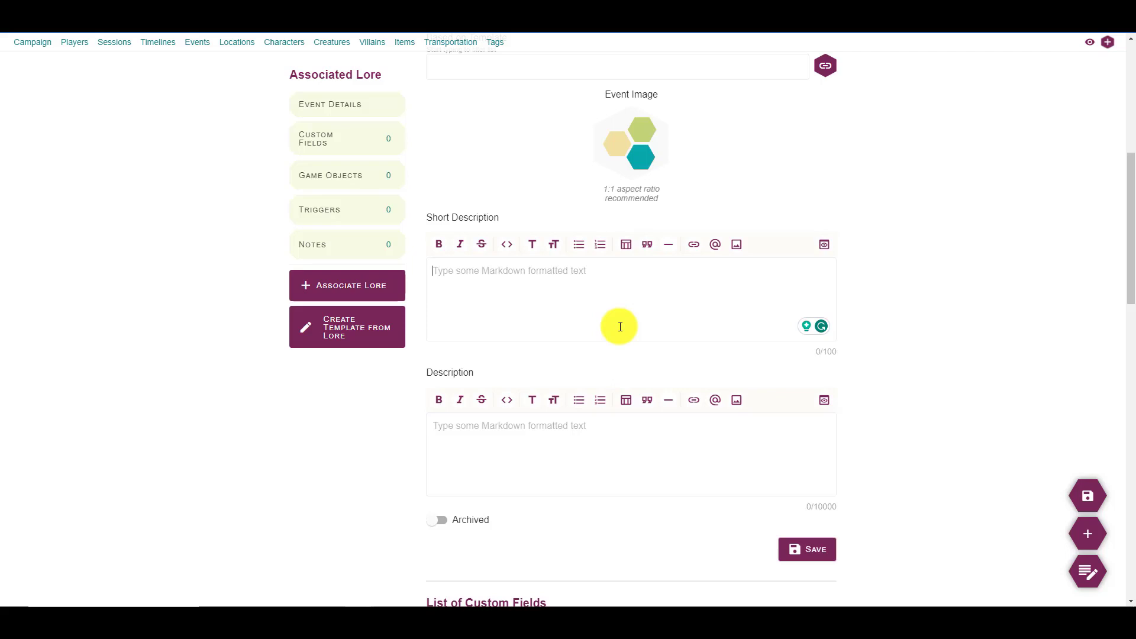
text(The Priest a)
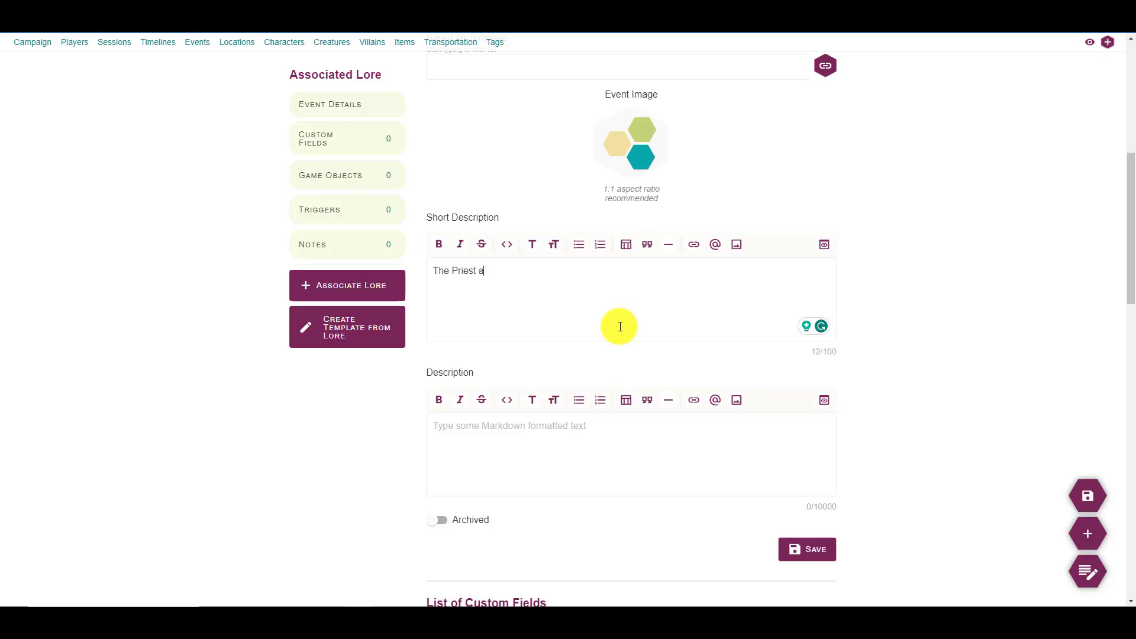
text(ppears, battered and bruised and )
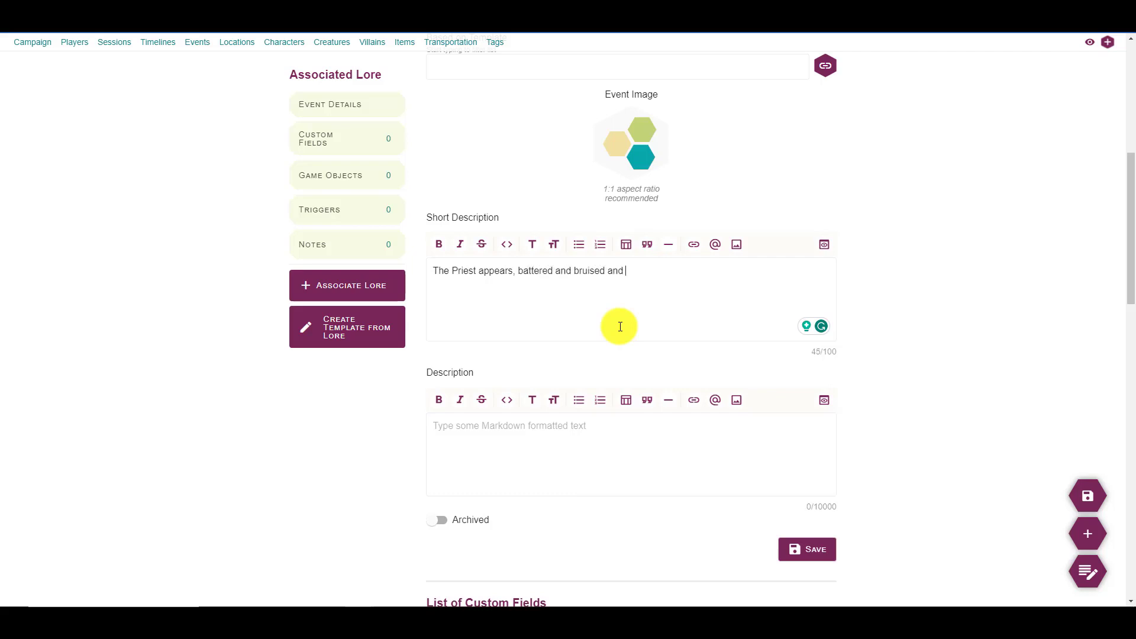
text(begs the players for thei)
key(BackSpace)
key(BackSpace)
text(ier help.)
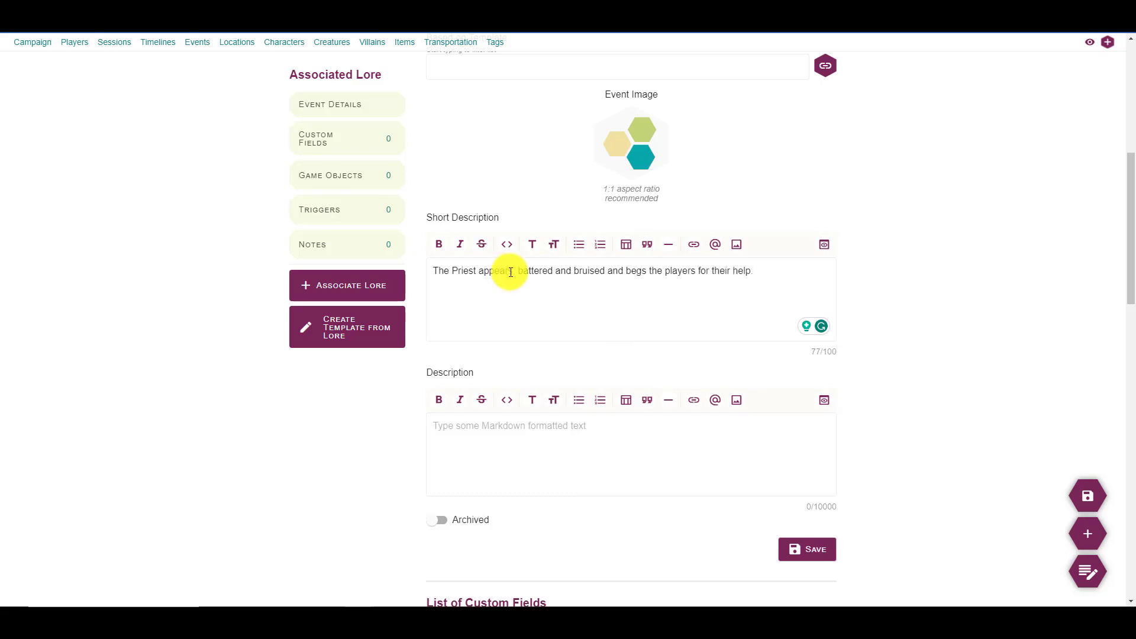
drag(513, 270, 646, 308)
key(BackSpace)
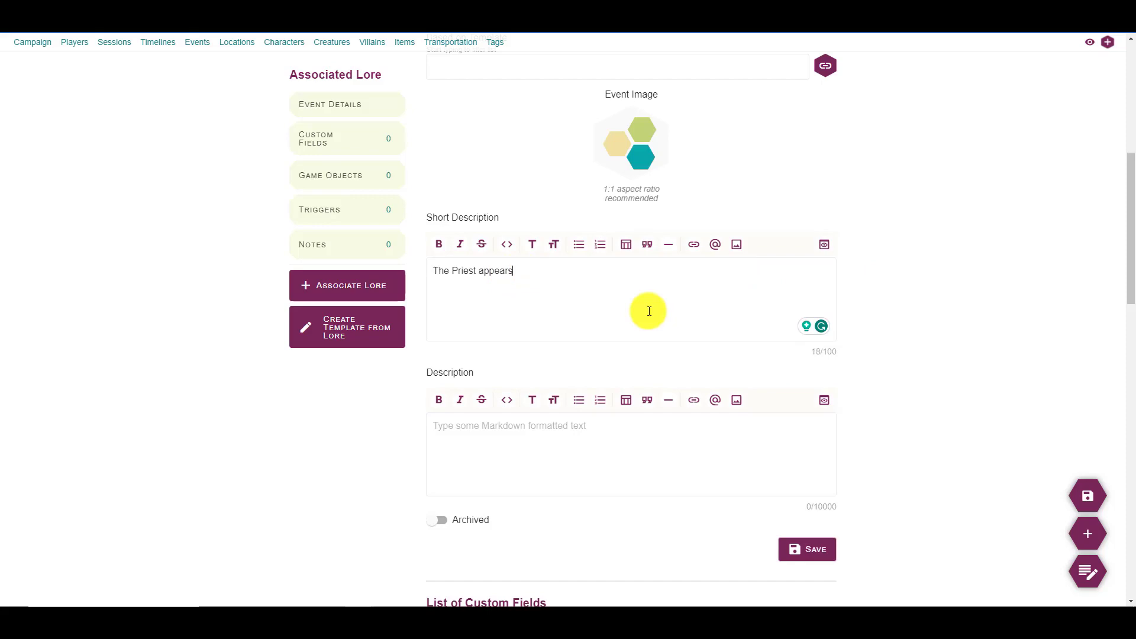
- Enter "The priest appears bruised and battered and begs the players for their help." as the event's description
scroll(604, 208, up, 3)
scroll(563, 225, down, 6)
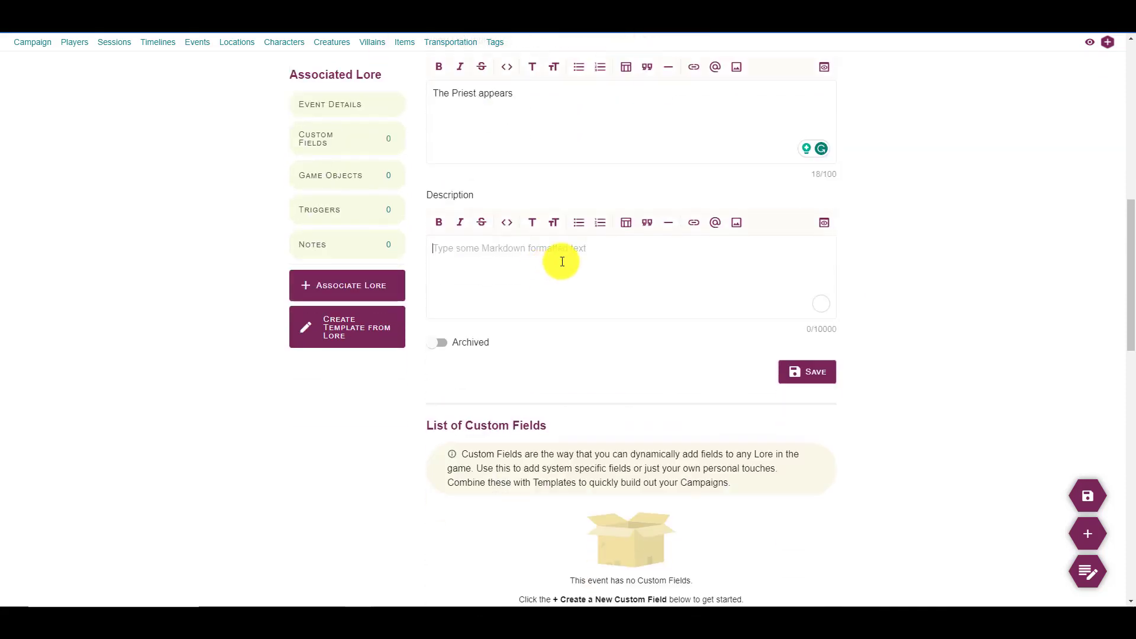
click(562, 261)
text(Th)
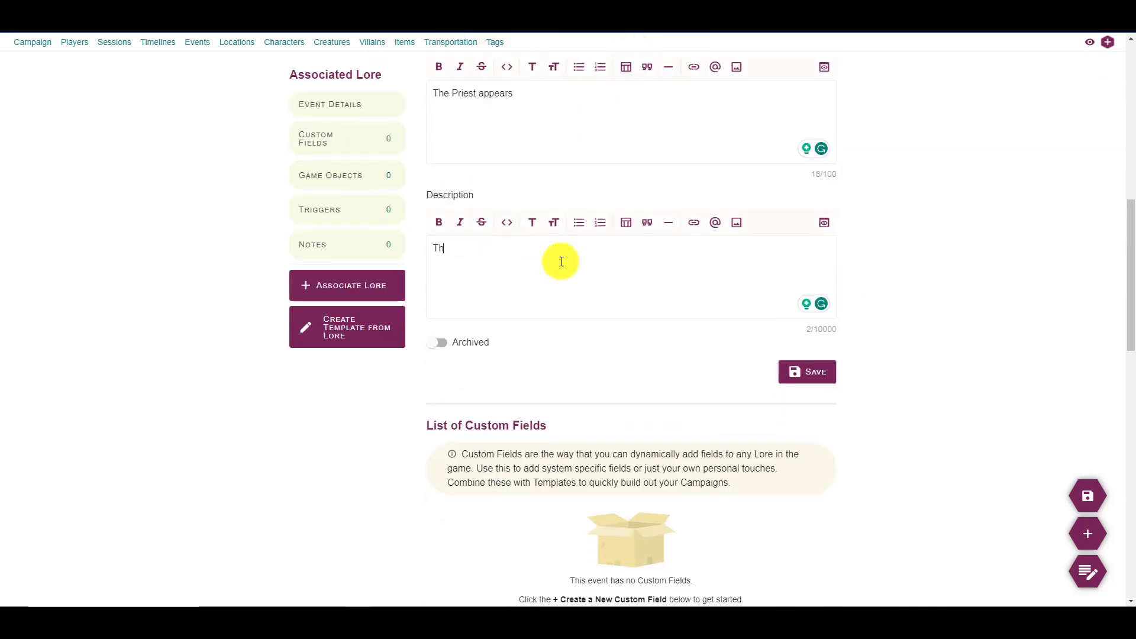
text(e priest appears bru)
key(BackSpace)
text(ruised and battered ab)
key(BackSpace)
text(nd begs t)
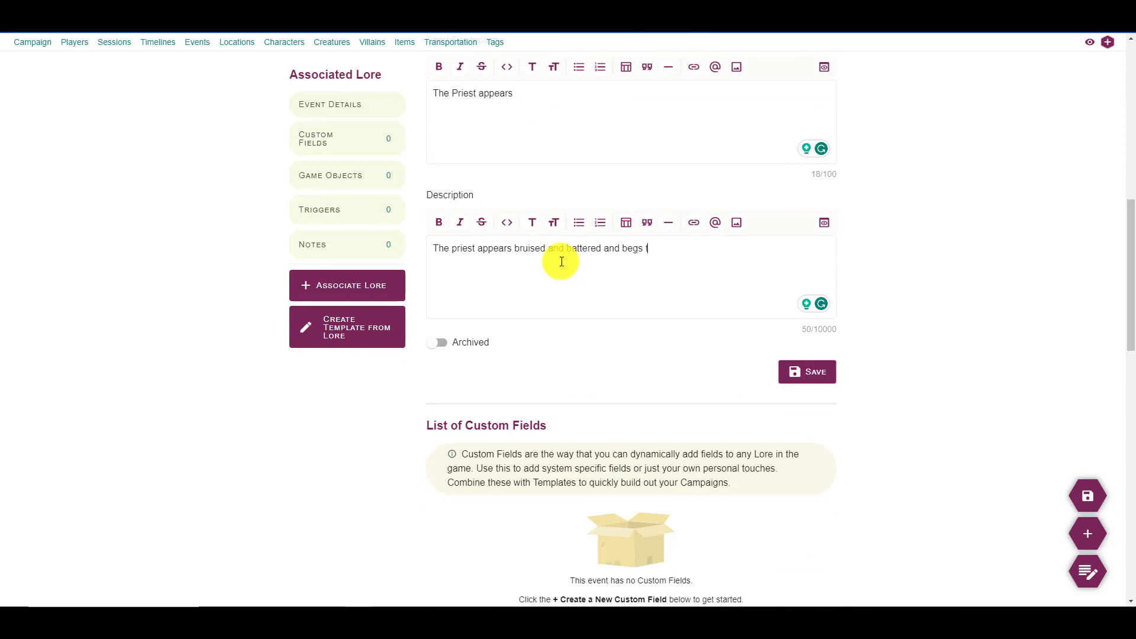
text(he players for their help.)
- Add a bulleted list below the description sentence with the entries "Location of the temple" and "Importance of the Artificat"
key(Return)
text(")
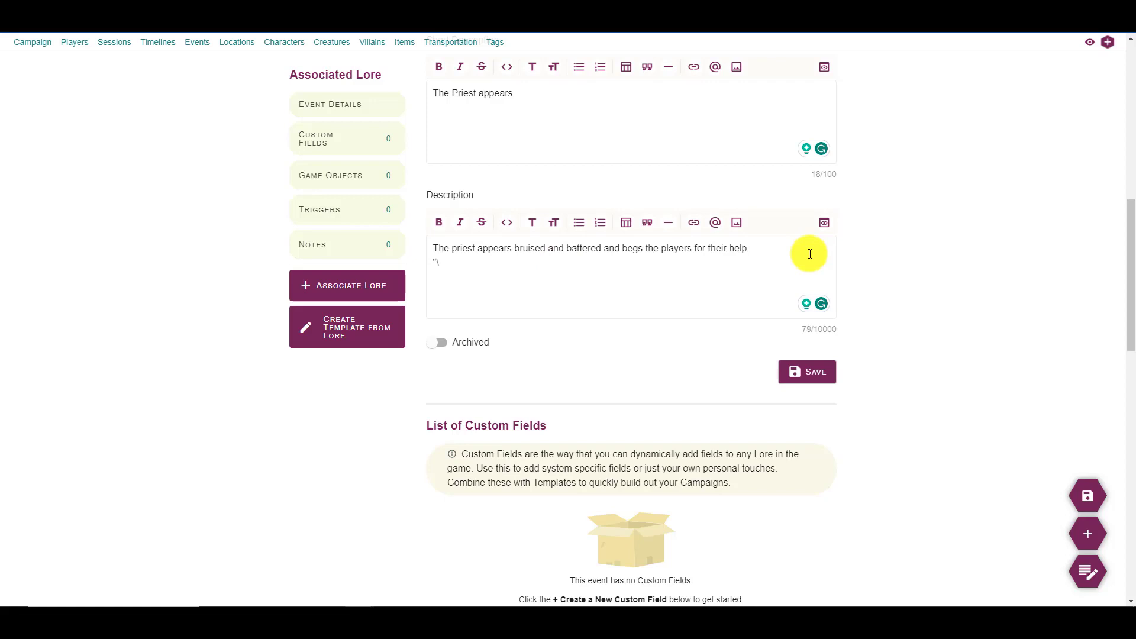
key(BackSpace)
click(579, 224)
text(Location of the temple)
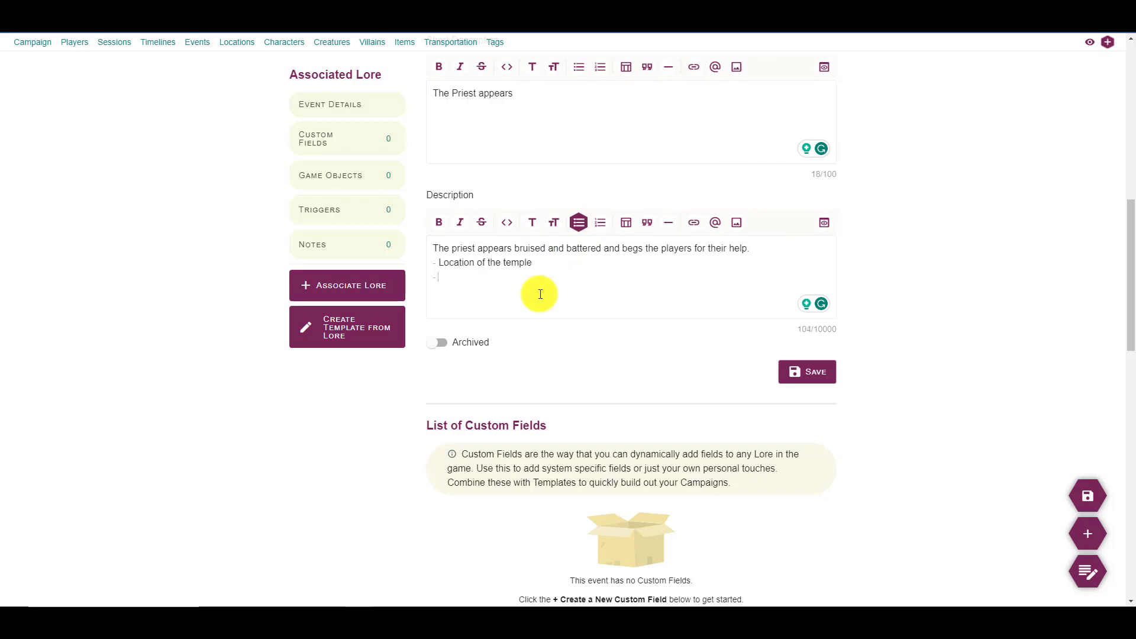
key(Return)
text(U)
key(BackSpace)
text(Importance of the Artificat)
- Add the bullet "Blessing of the Gods" and correct the second bullet to "Importance of the Artifact"
key(Return)
text(Blessing Gods)
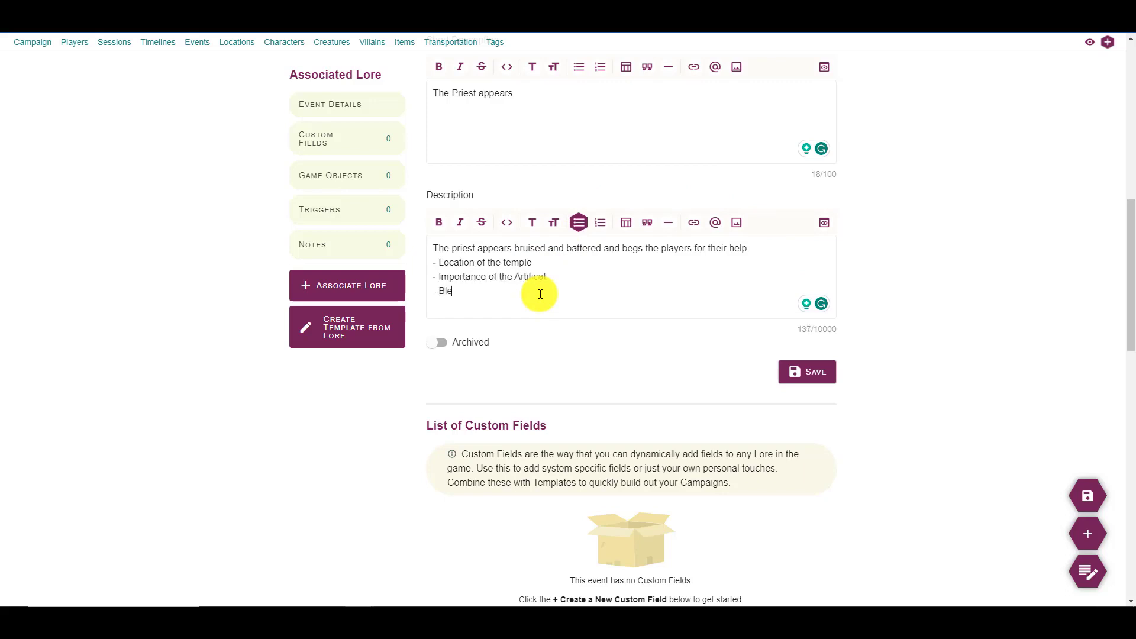
key(ctrl+Left)
text(of the)
key(Up)
key(End)
key(BackSpace)
key(BackSpace)
key(BackSpace)
text(act)
key(Down)
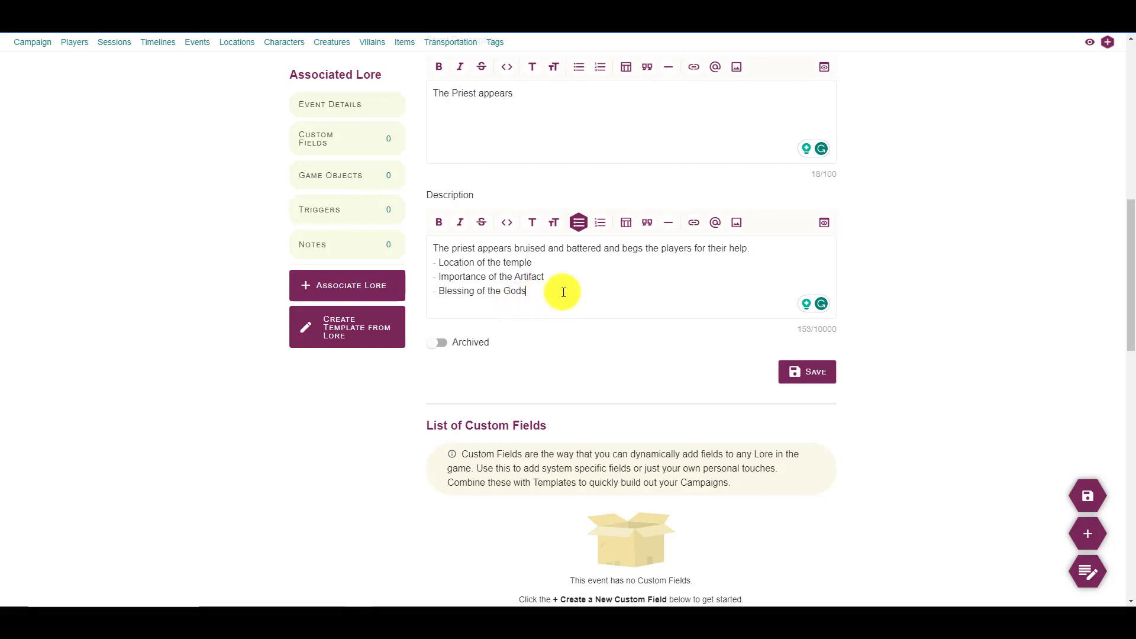
- Show the description's preview and italicize the words "bruised" and "battered"
click(823, 225)
scroll(471, 411, down, 1)
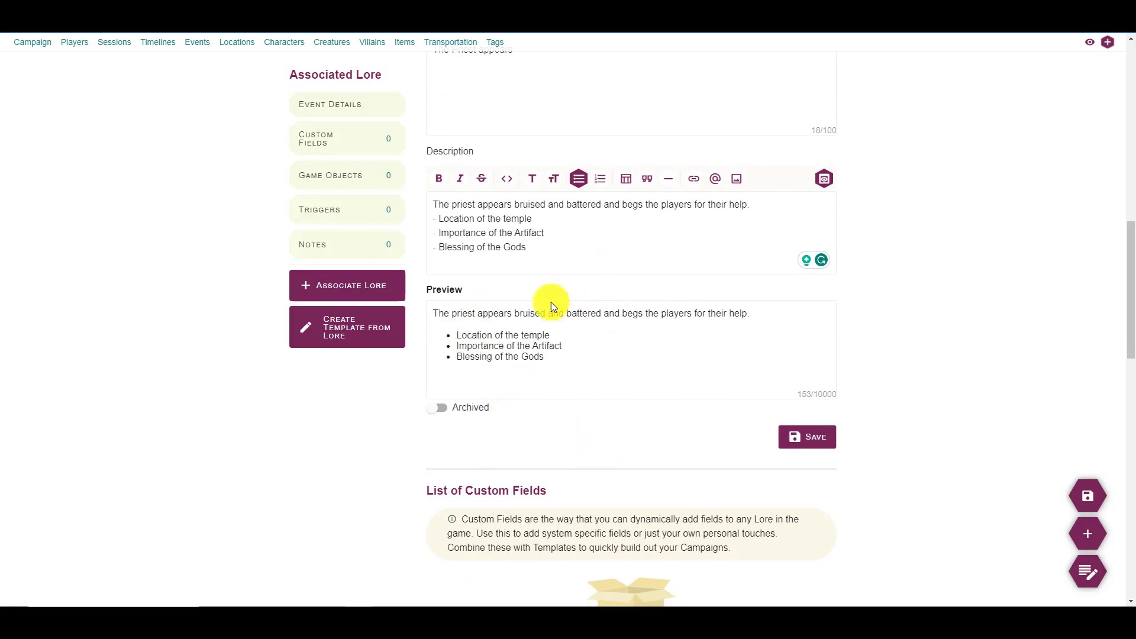
double_click(530, 205)
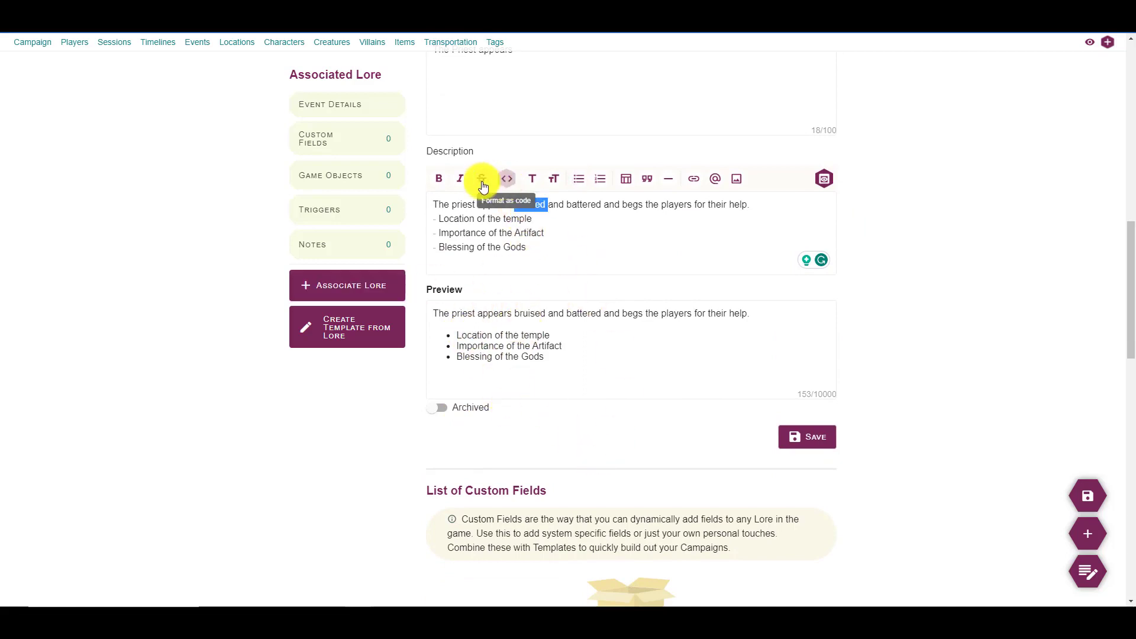
click(461, 178)
double_click(588, 205)
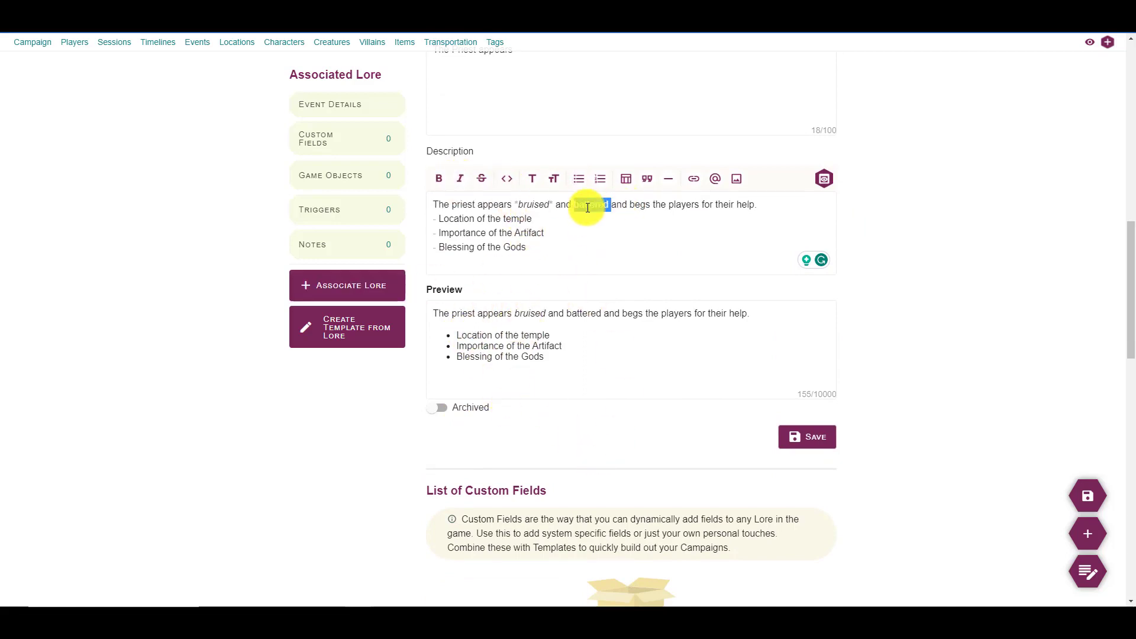
click(460, 178)
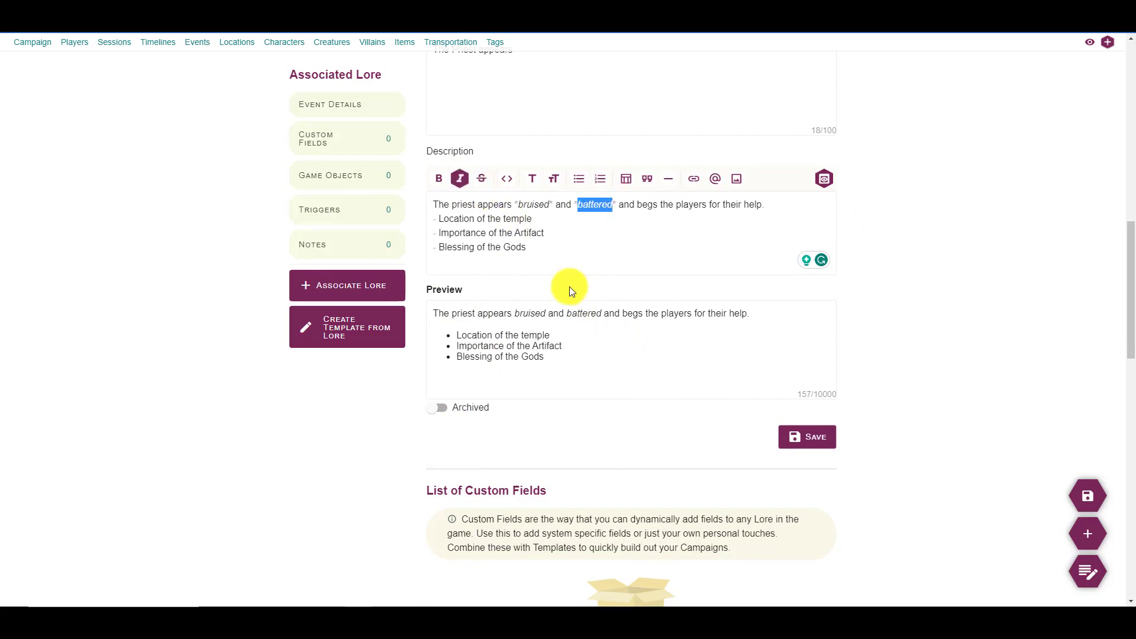
- Save the changes to the Meeting with the Priest event
click(799, 439)
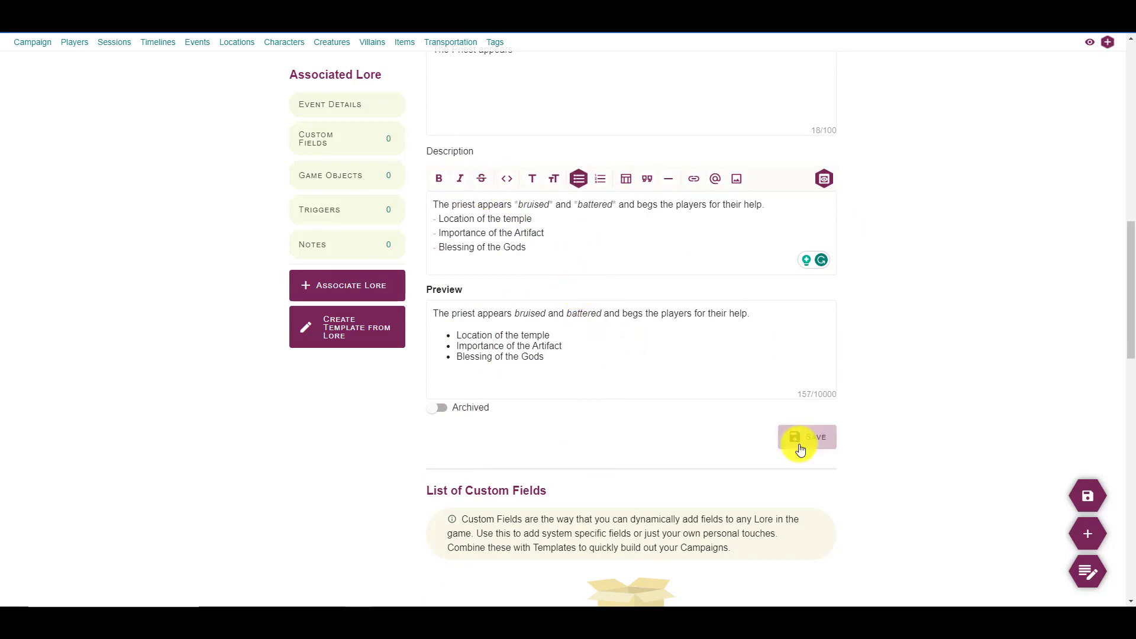
click(799, 439)
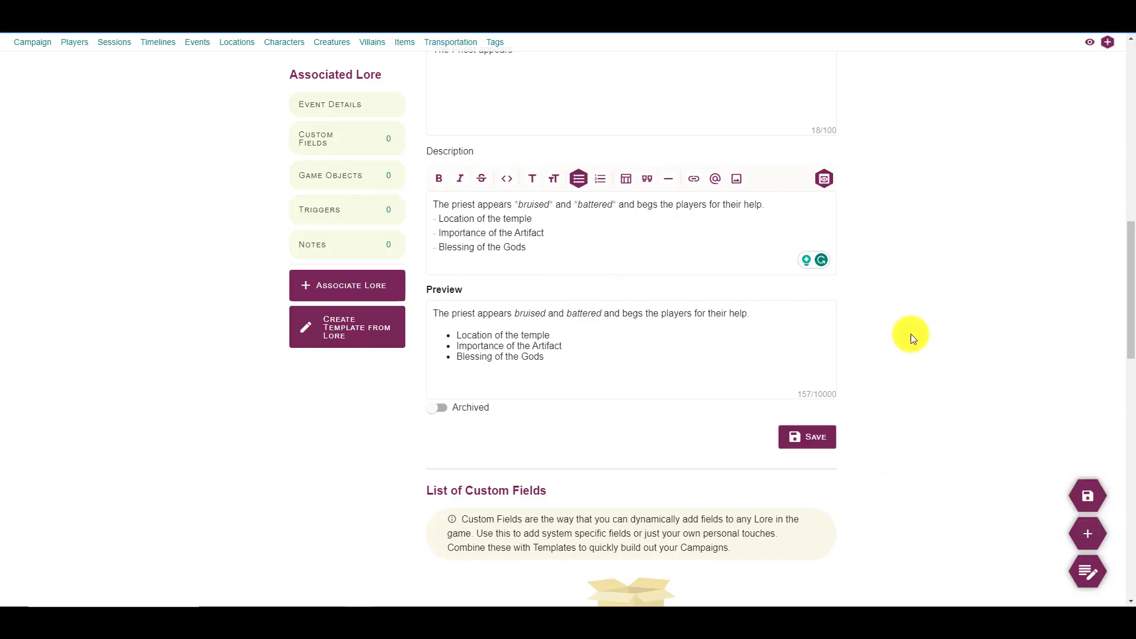
scroll(911, 334, up, 15)
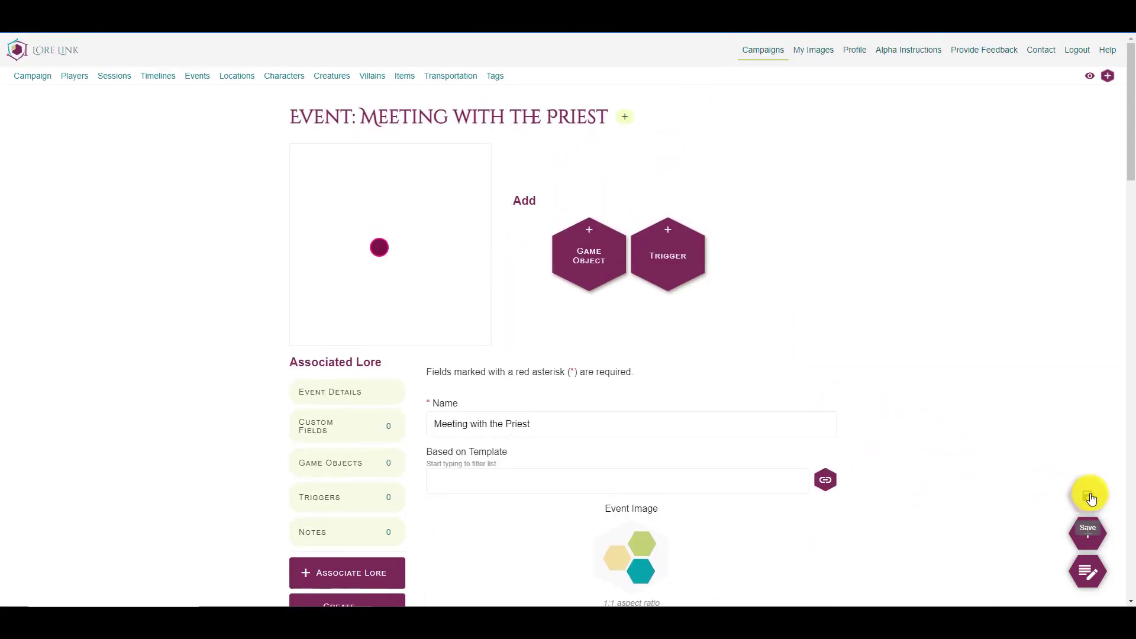
click(1092, 499)
scroll(869, 376, down, 5)
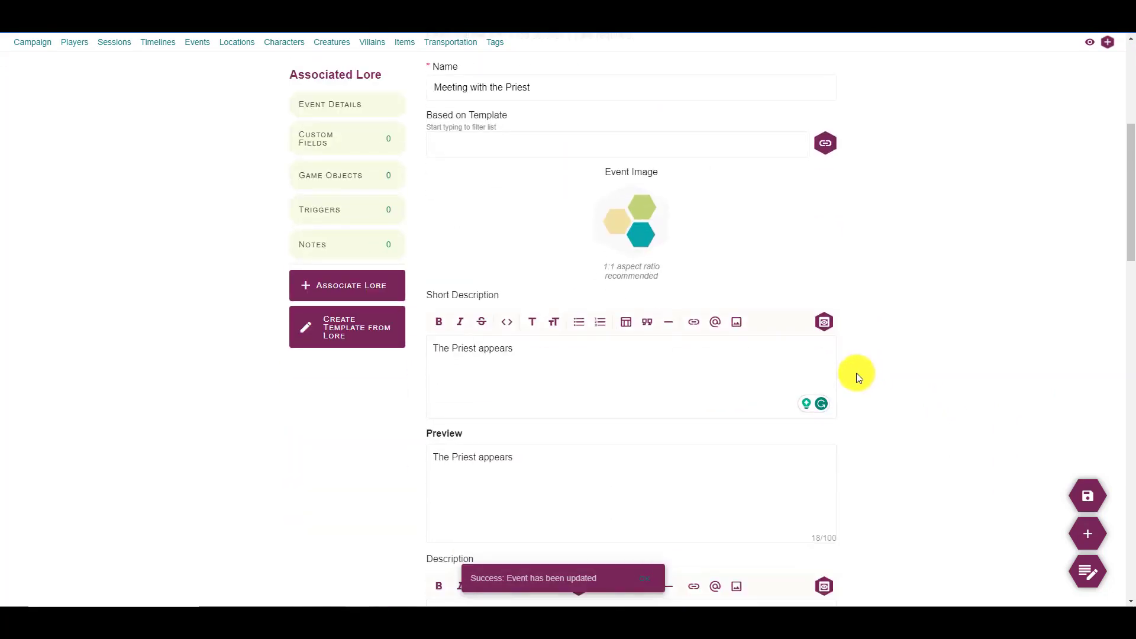
scroll(857, 373, down, 8)
click(796, 358)
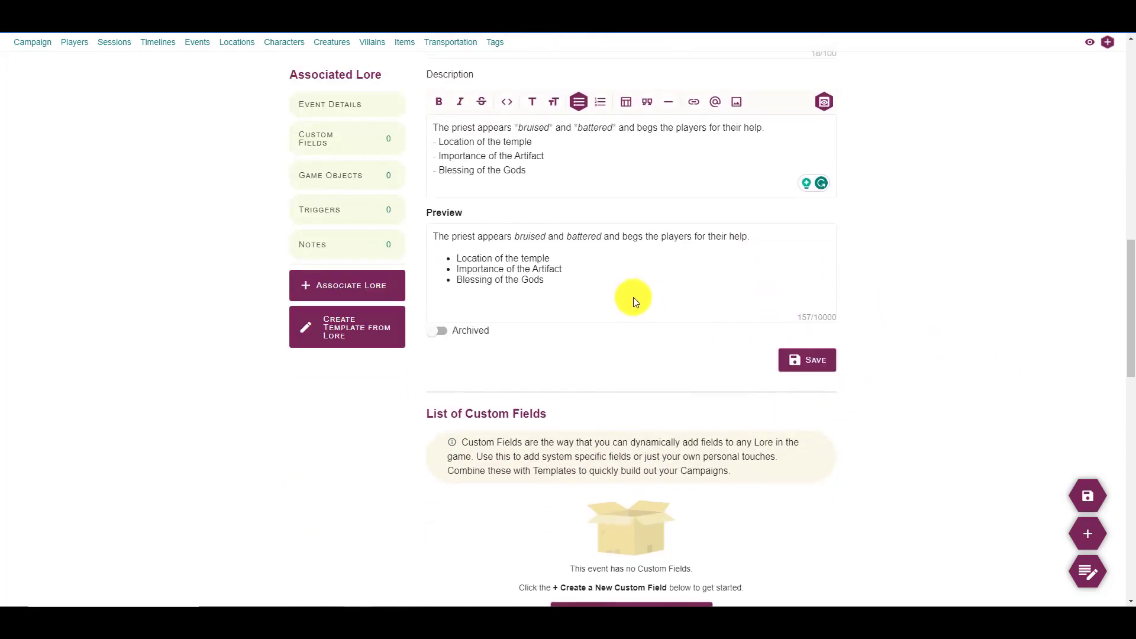
- Review the event's short description, description, their previews and the Archived option
scroll(633, 297, up, 4)
scroll(646, 373, down, 3)
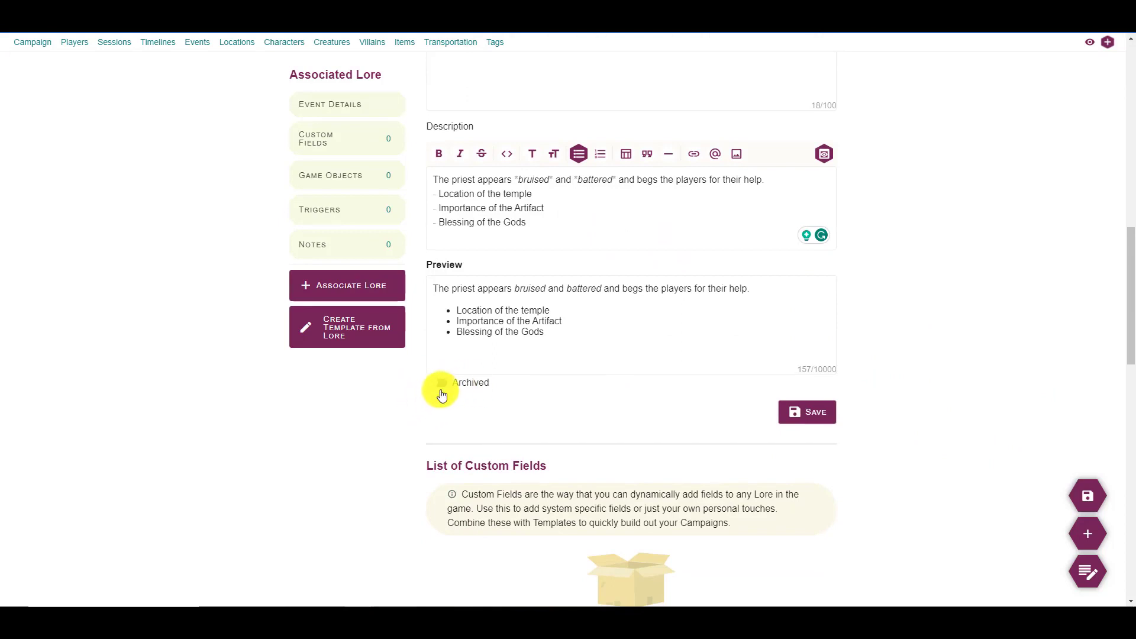
scroll(289, 414, up, 3)
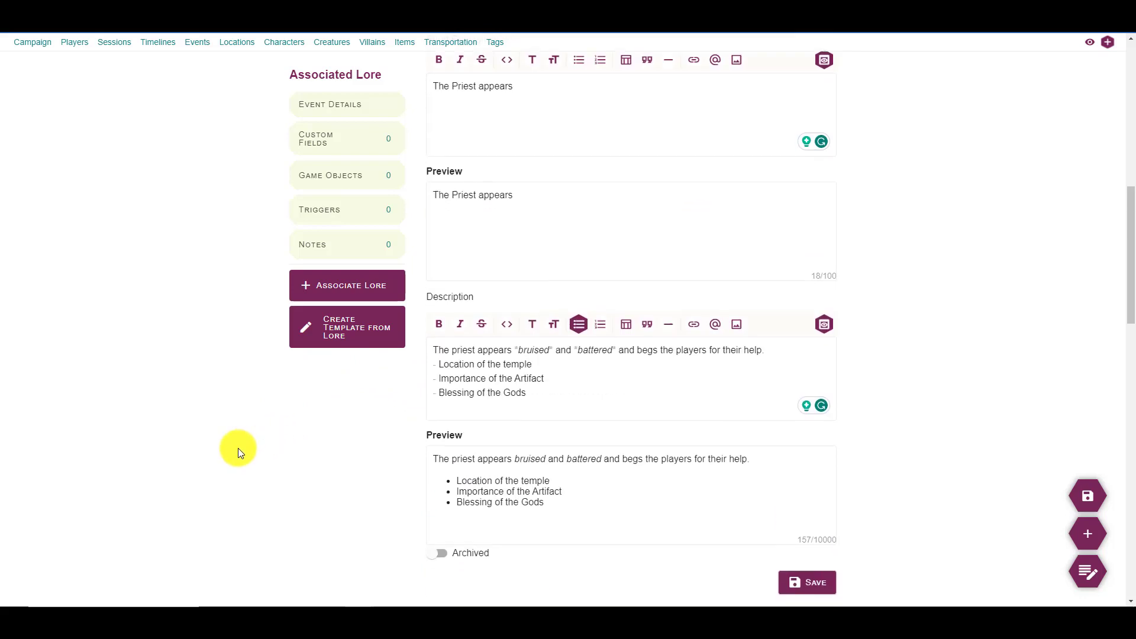
scroll(238, 447, down, 2)
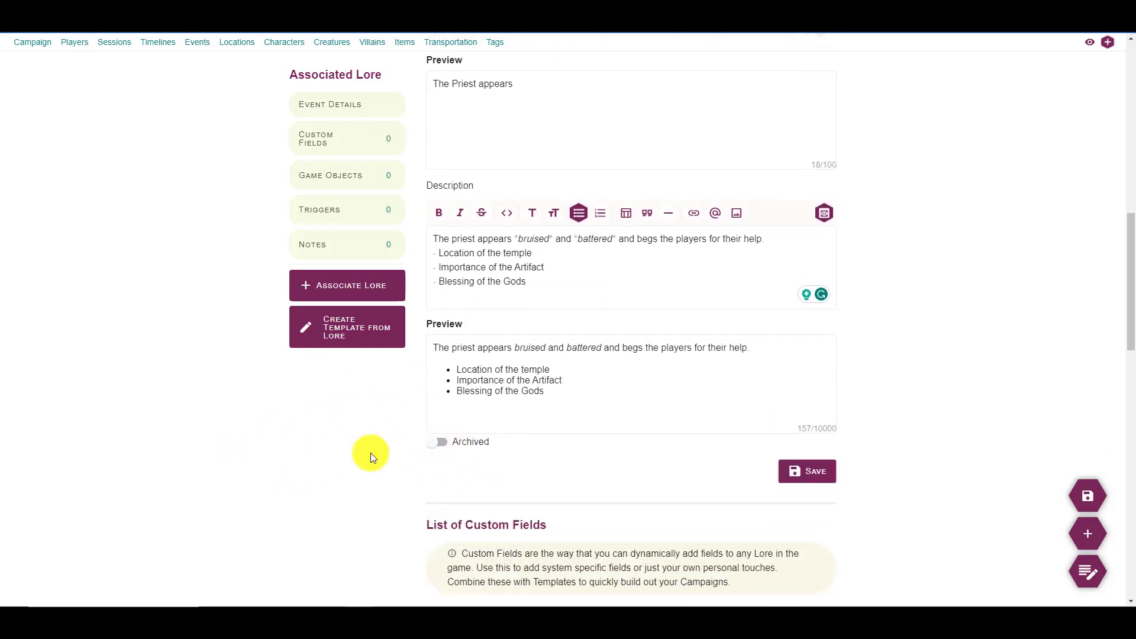
scroll(479, 410, up, 4)
scroll(477, 411, down, 8)
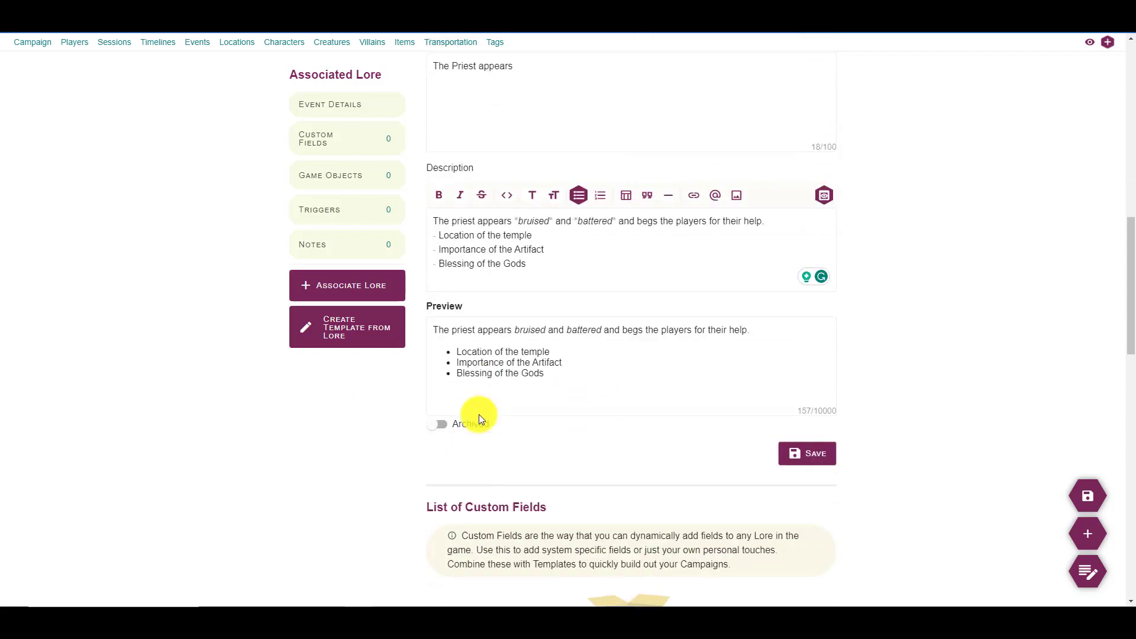
- Look over the event page from the short description down to the custom fields, associated game objects and triggers sections
scroll(462, 399, up, 2)
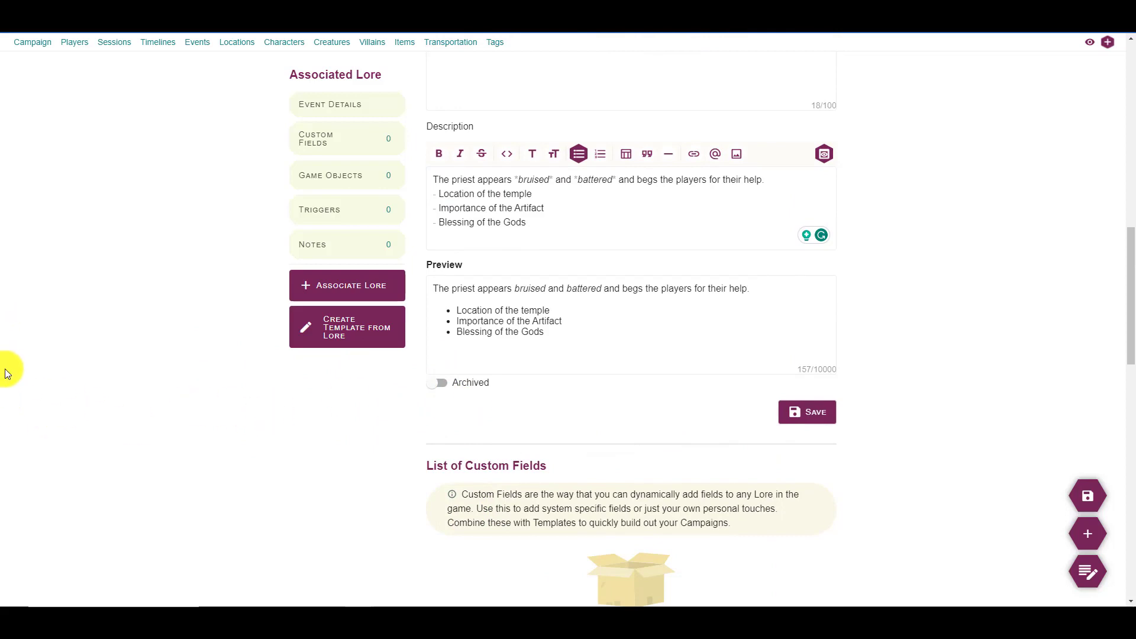
scroll(16, 370, up, 6)
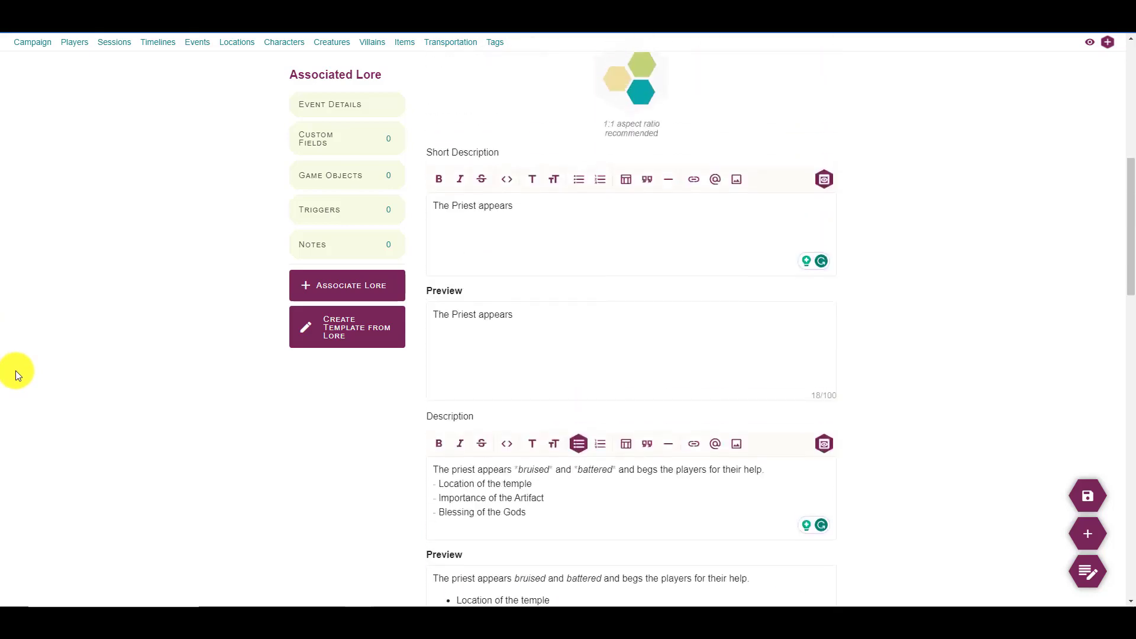
scroll(15, 370, down, 3)
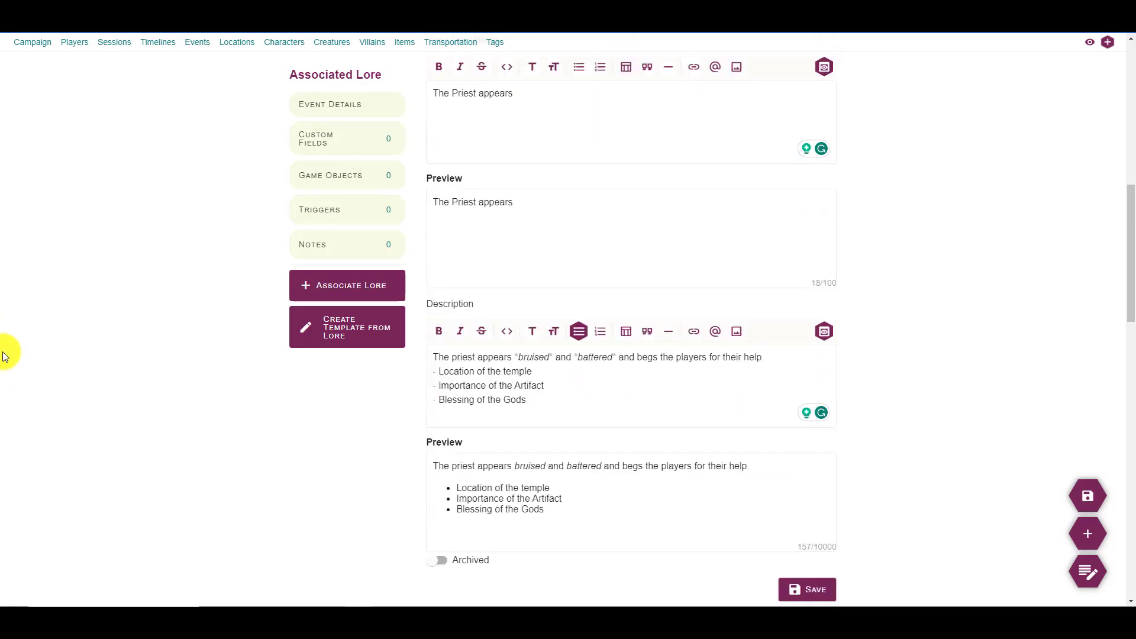
scroll(180, 525, down, 1)
scroll(161, 529, up, 1)
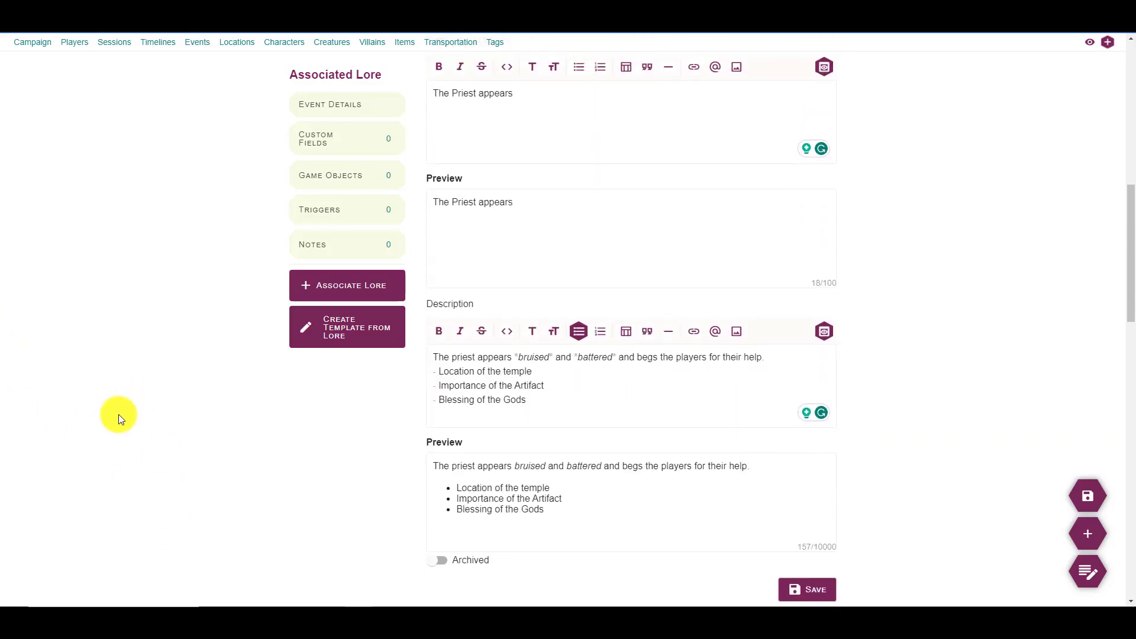
scroll(118, 414, down, 7)
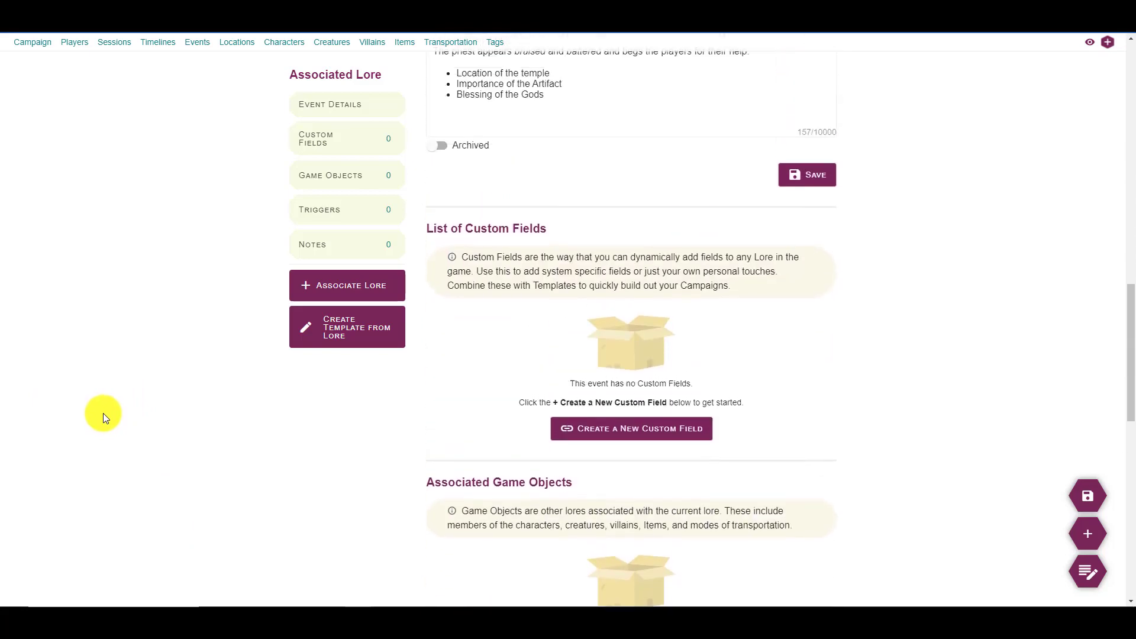
scroll(103, 414, up, 4)
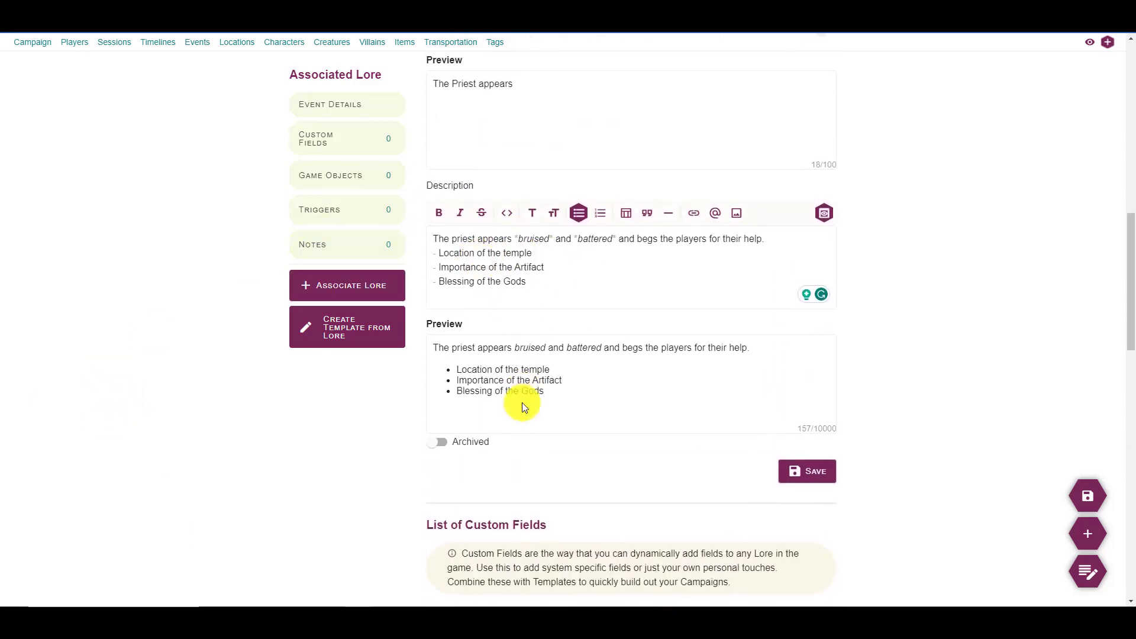
scroll(411, 386, down, 10)
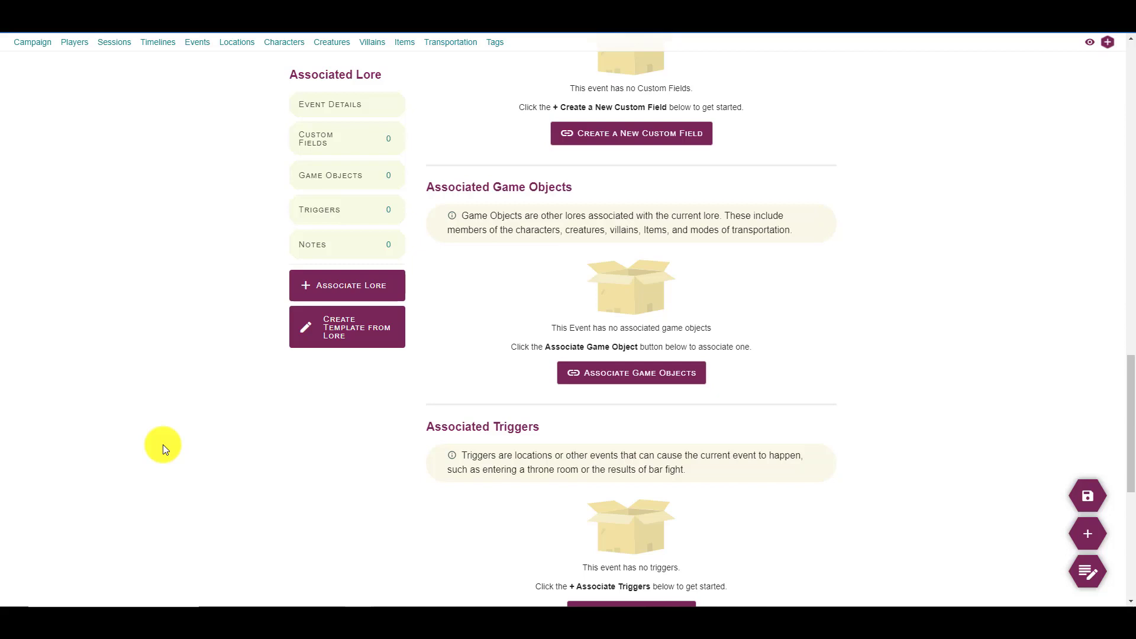
- Start a new character from the event page and name it "The Priest"
click(1081, 538)
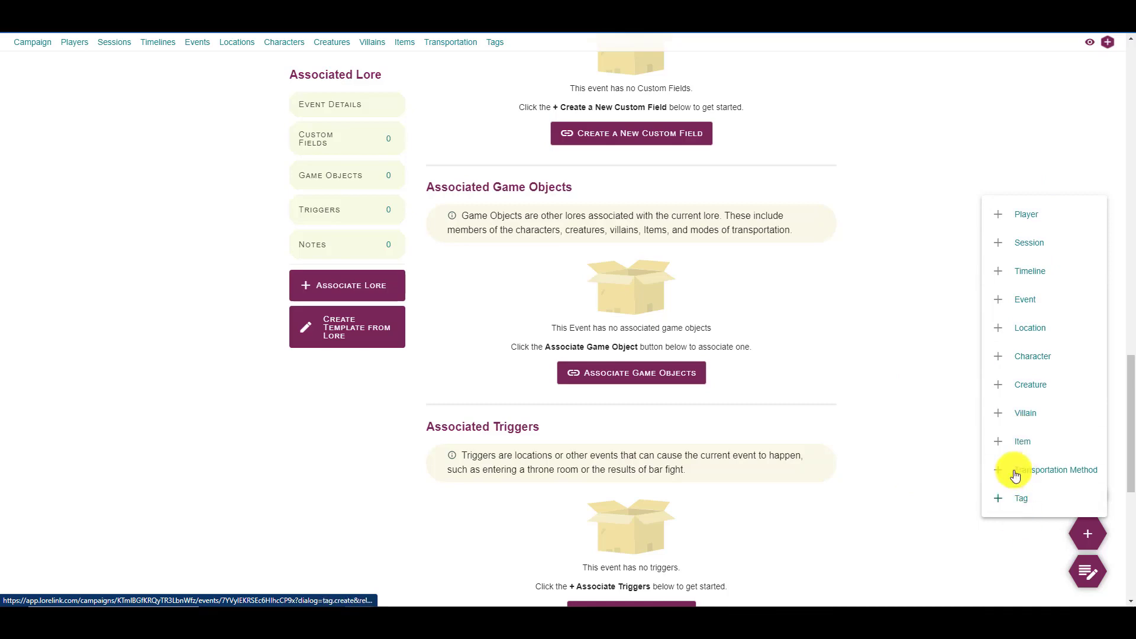
click(1036, 358)
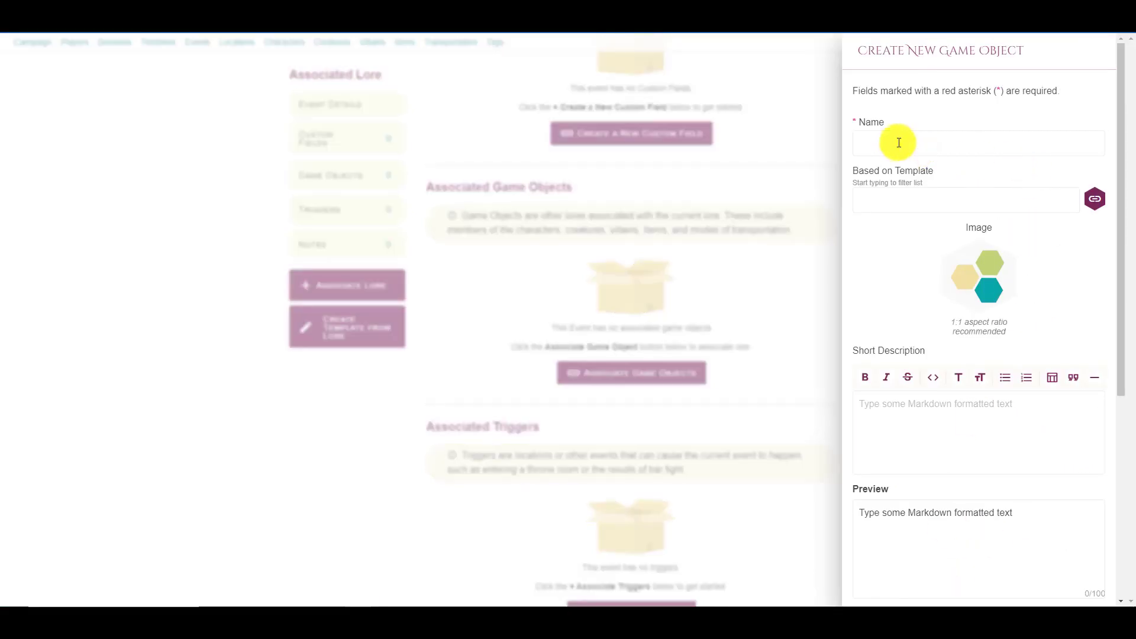
click(940, 151)
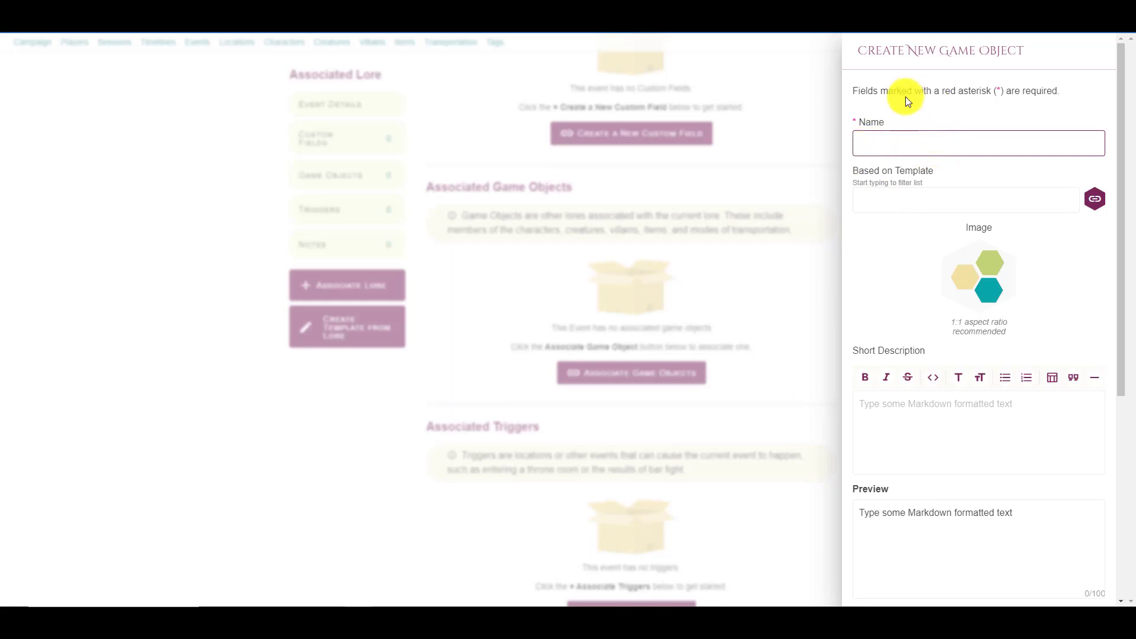
text(The Priest)
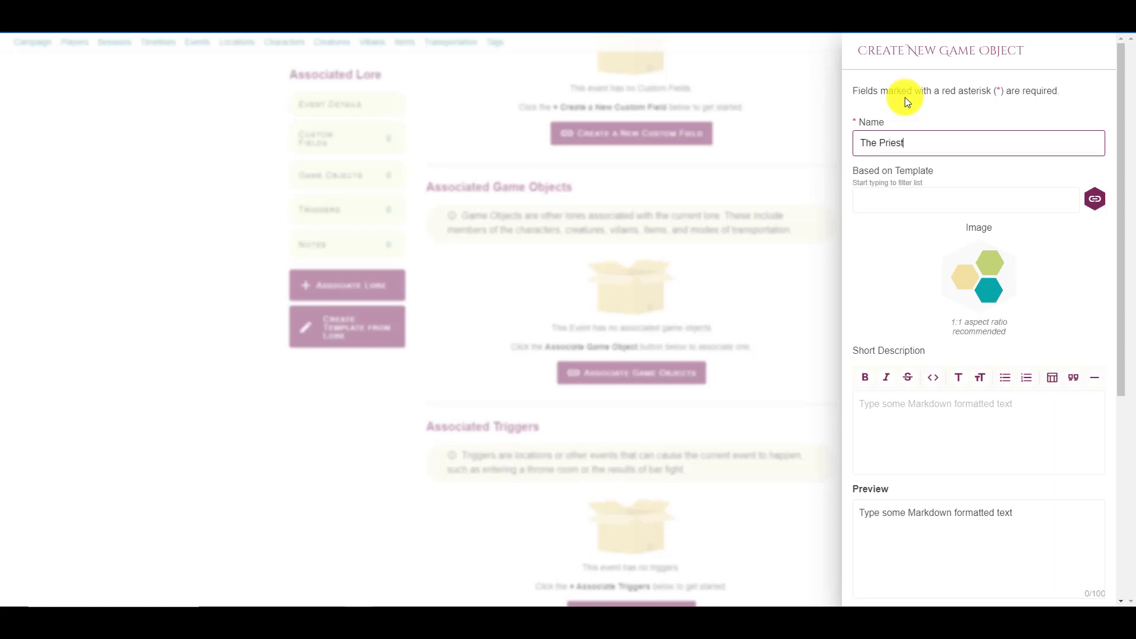
- Set the character's image to "Tattered Man" from the People folder of the image library
click(976, 281)
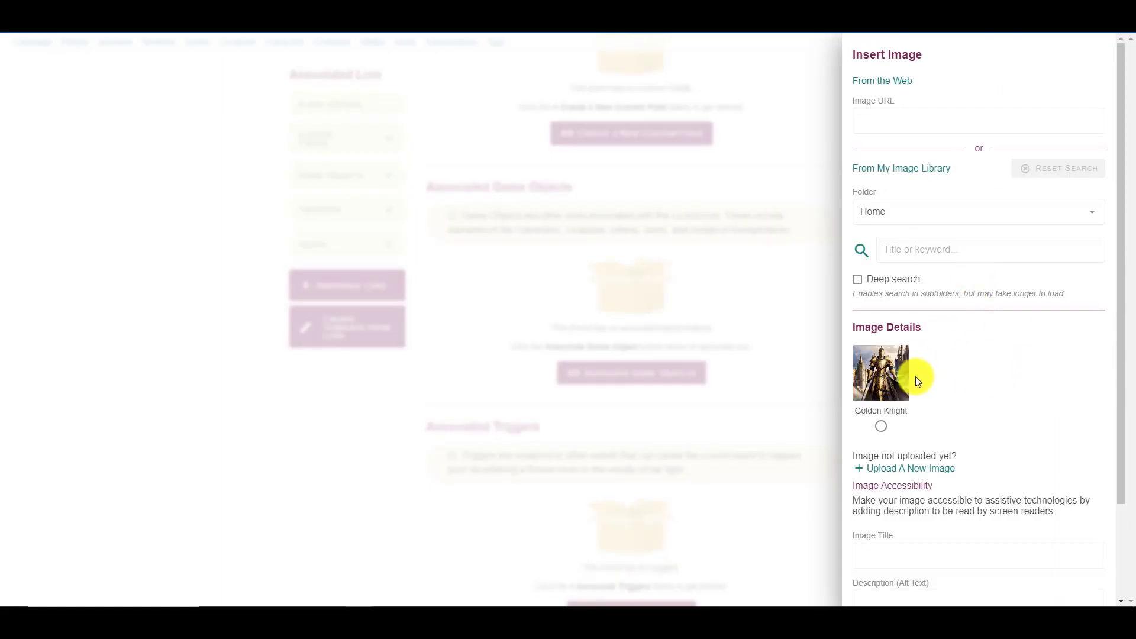
click(891, 217)
mouse_move(884, 244)
click(957, 556)
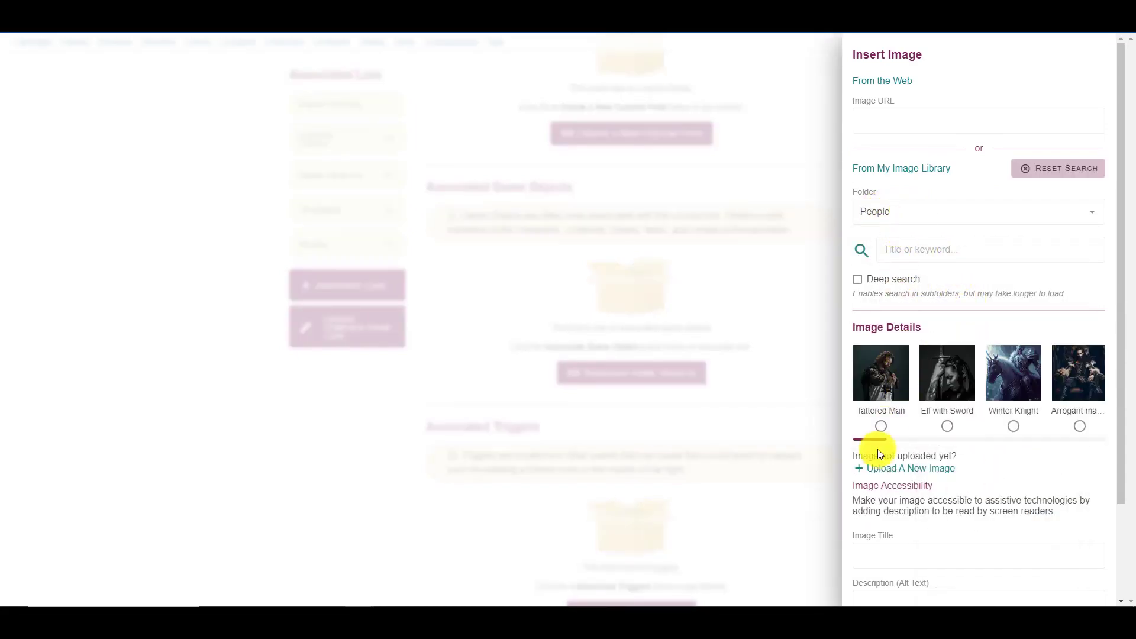
click(881, 426)
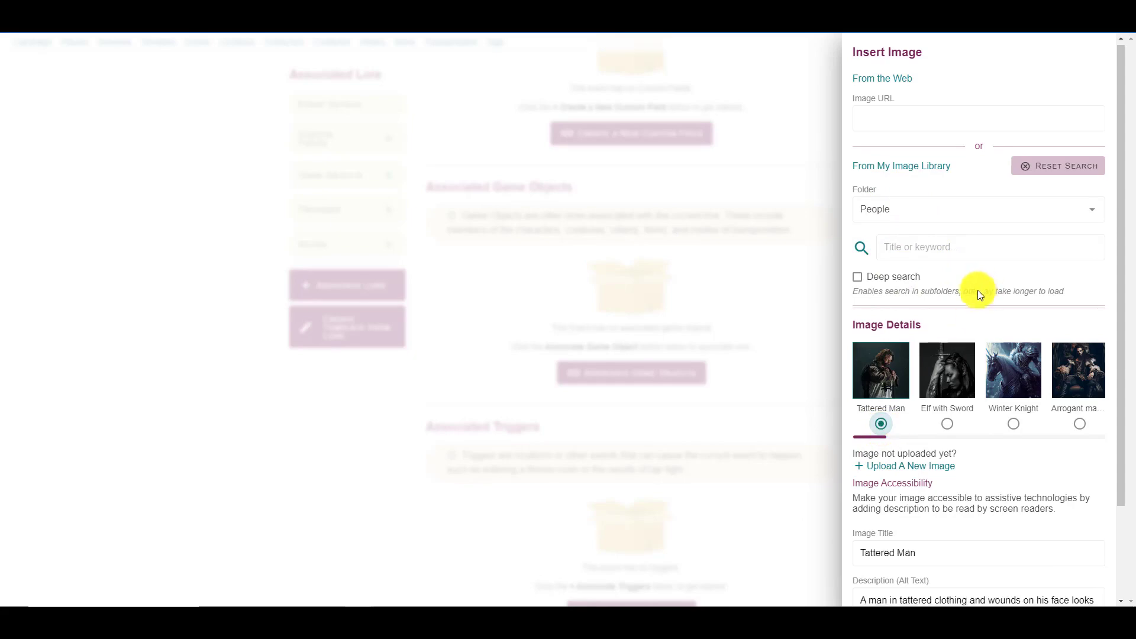
scroll(977, 290, down, 2)
click(1073, 576)
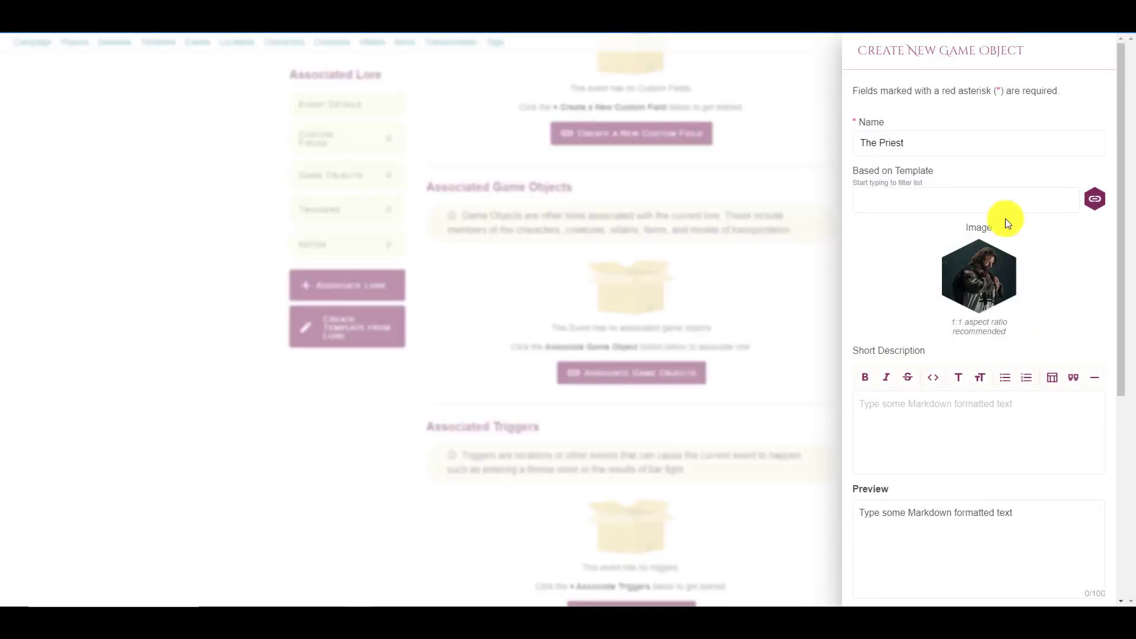
- Enter the short description "The last survivor of the temple" and save the new character
click(896, 300)
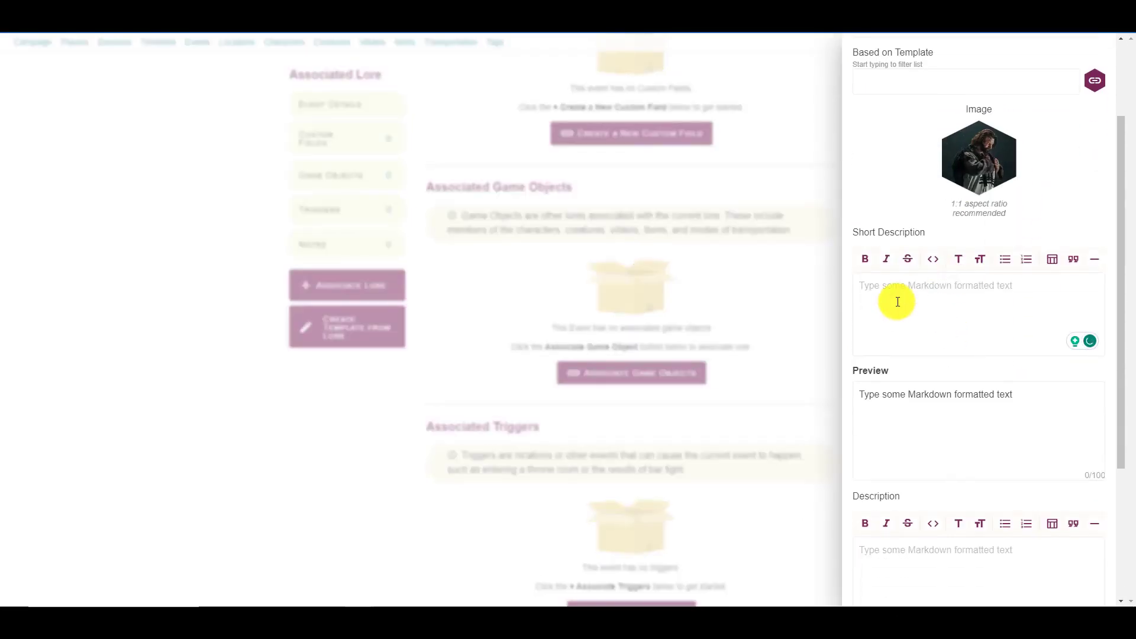
text(The last survivor of the temple)
scroll(1009, 367, down, 3)
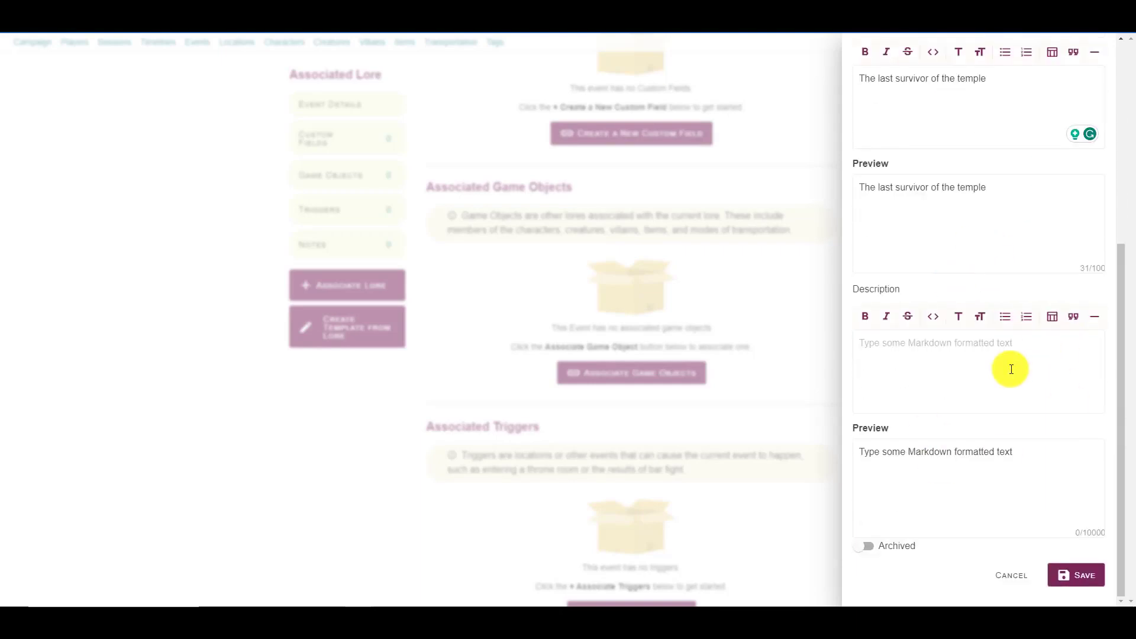
scroll(984, 294, up, 4)
scroll(953, 290, up, 2)
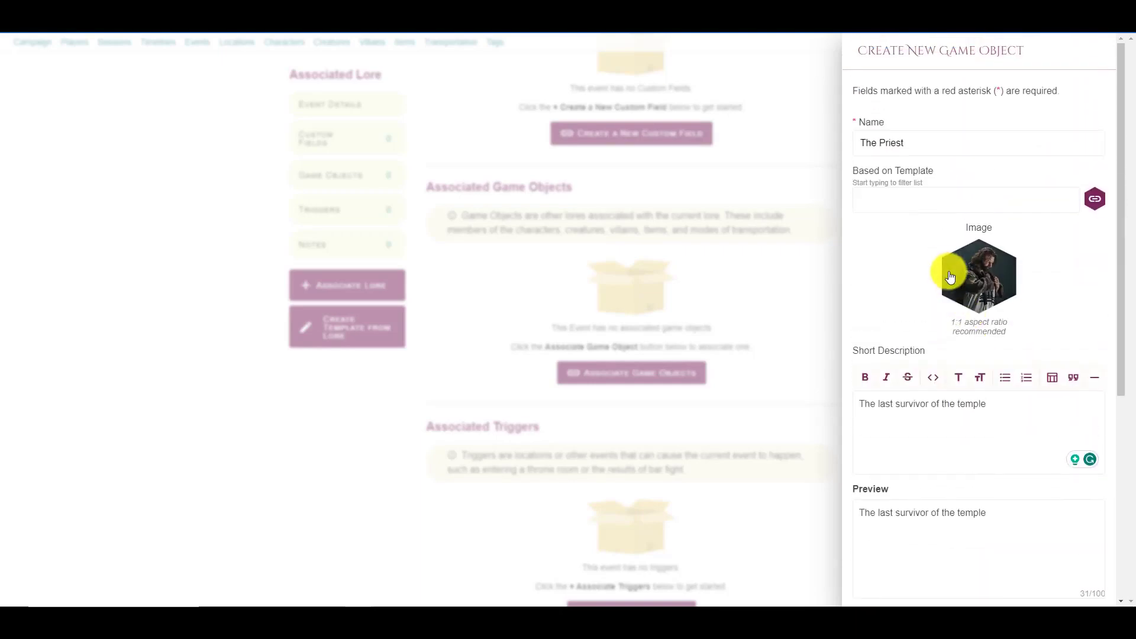
scroll(943, 304, down, 5)
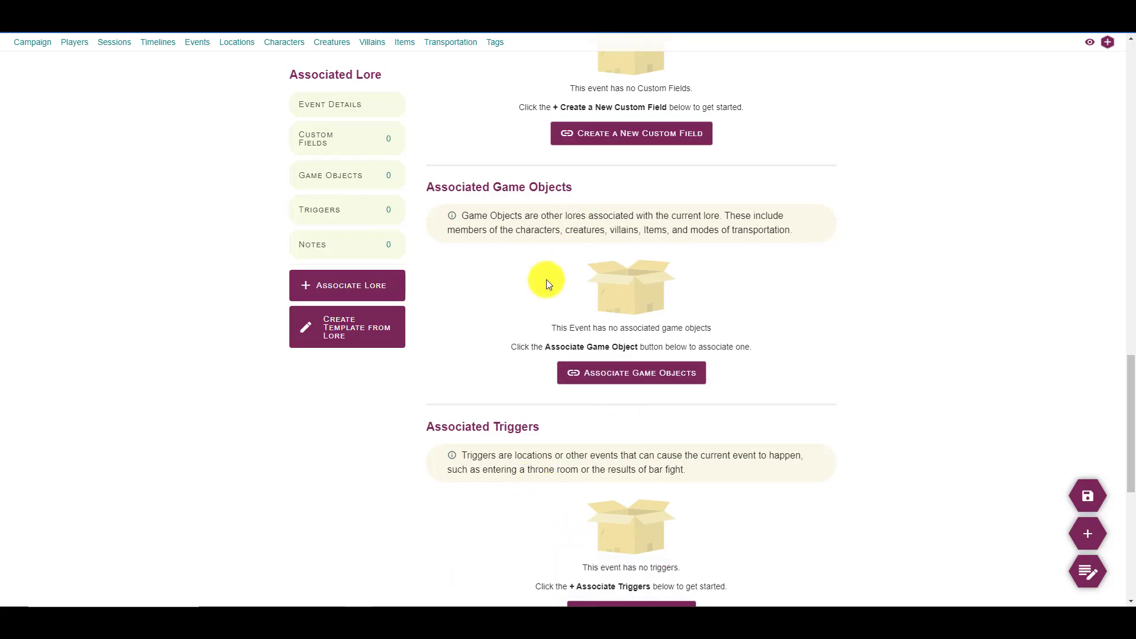
- Associate the existing game object The Priest with the event
scroll(532, 314, up, 4)
scroll(599, 385, down, 4)
click(599, 385)
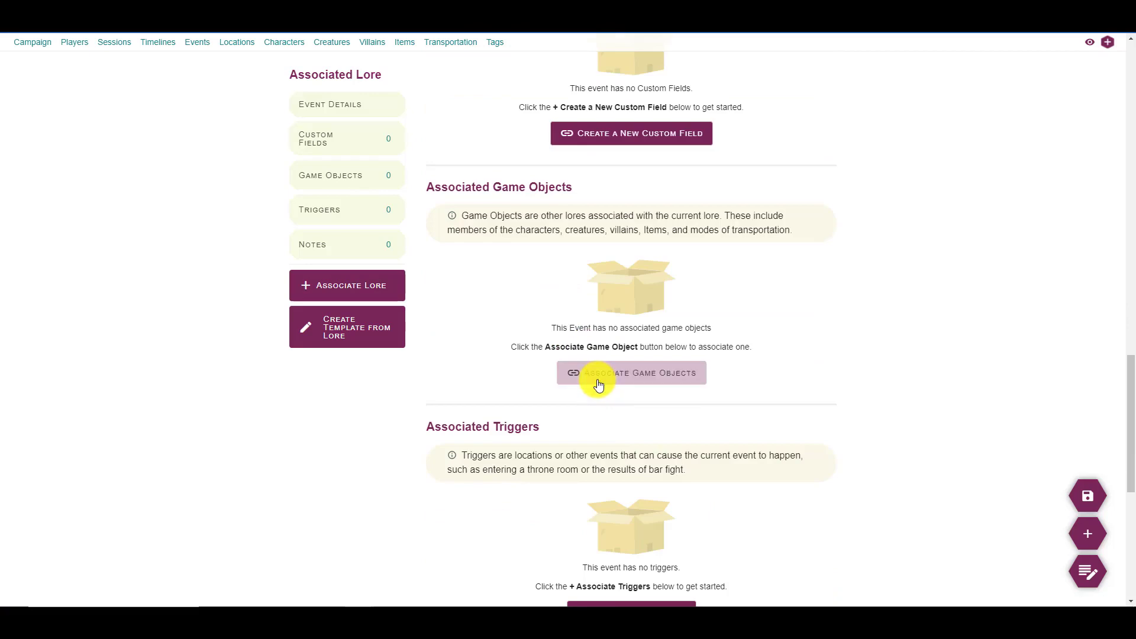
click(933, 280)
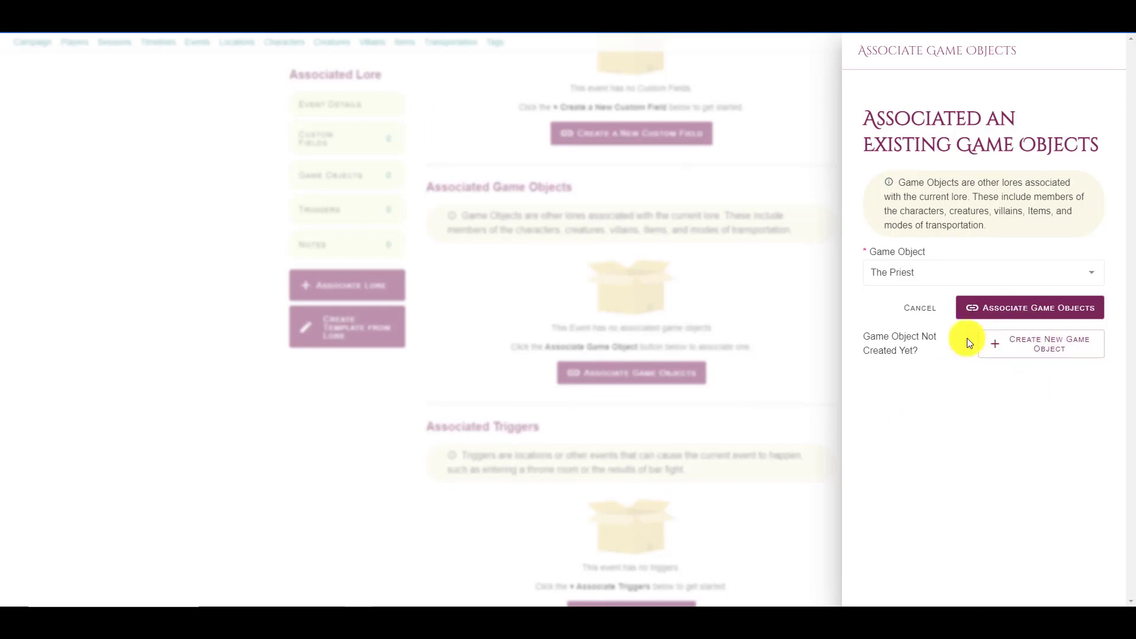
click(993, 312)
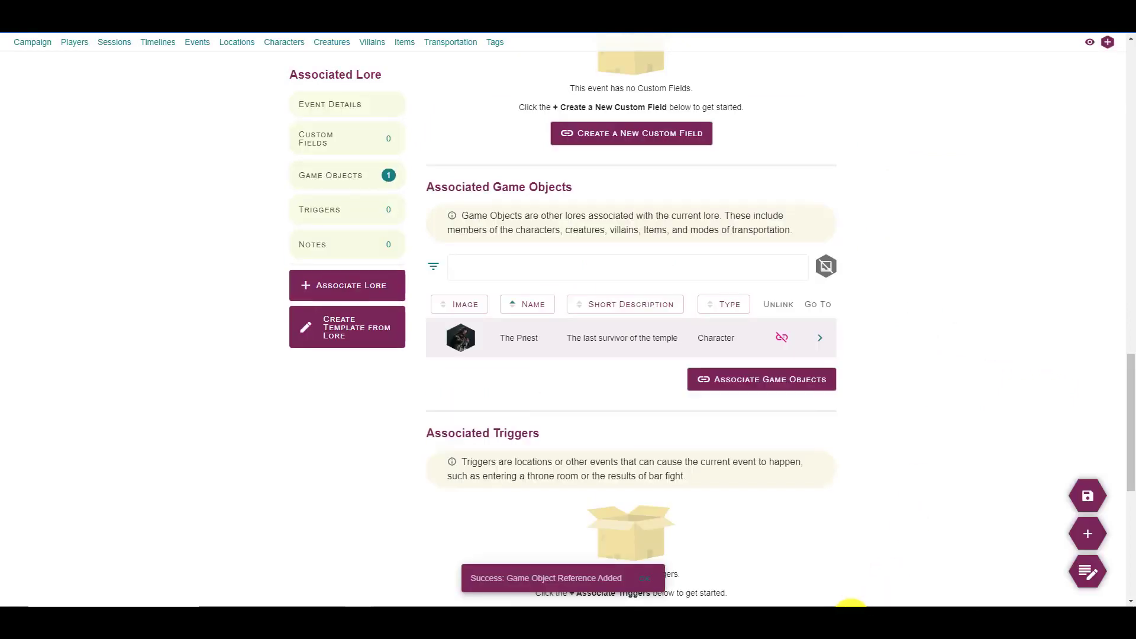
- Review the event's descriptions, custom fields, associated game objects and triggers sections with the linked Priest entry
scroll(501, 390, up, 6)
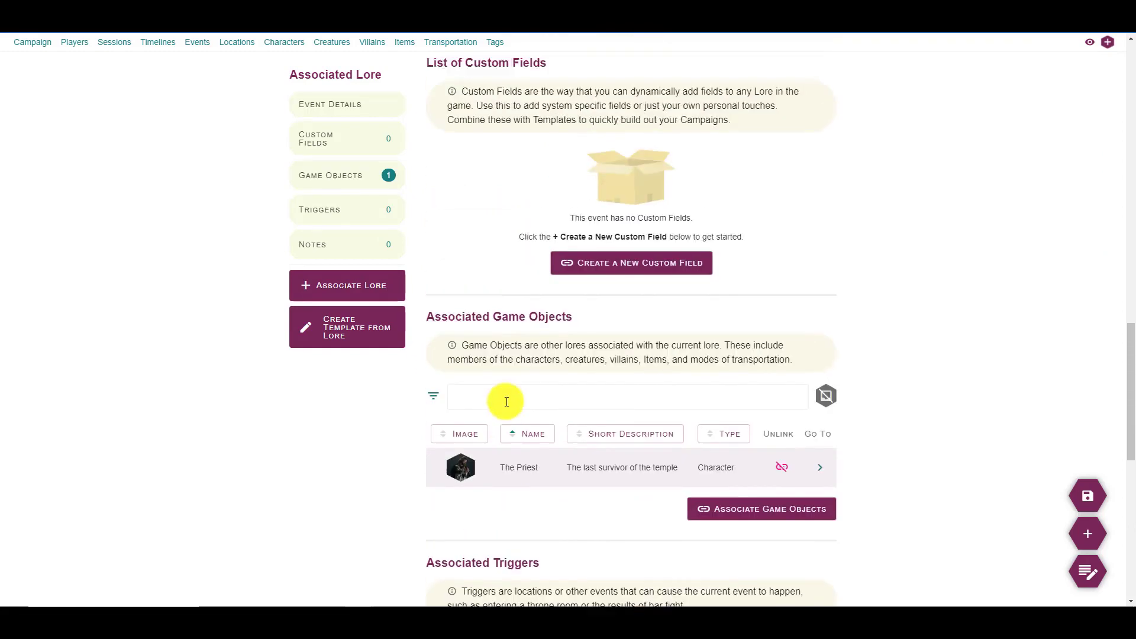
scroll(531, 355, up, 2)
scroll(531, 370, up, 5)
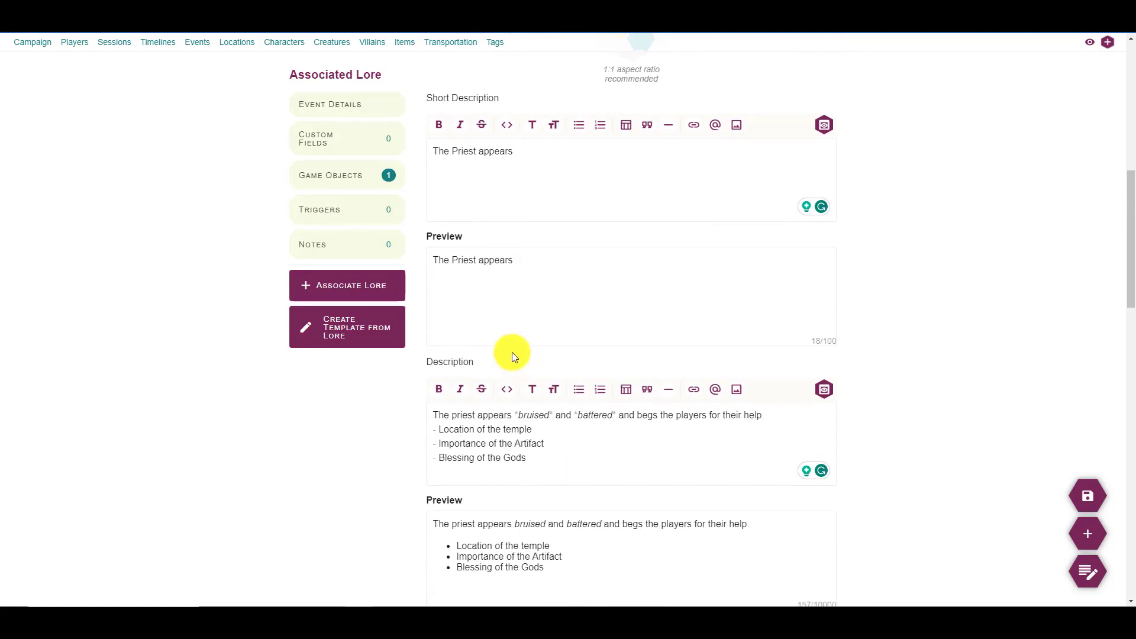
scroll(512, 356, down, 6)
scroll(503, 367, down, 8)
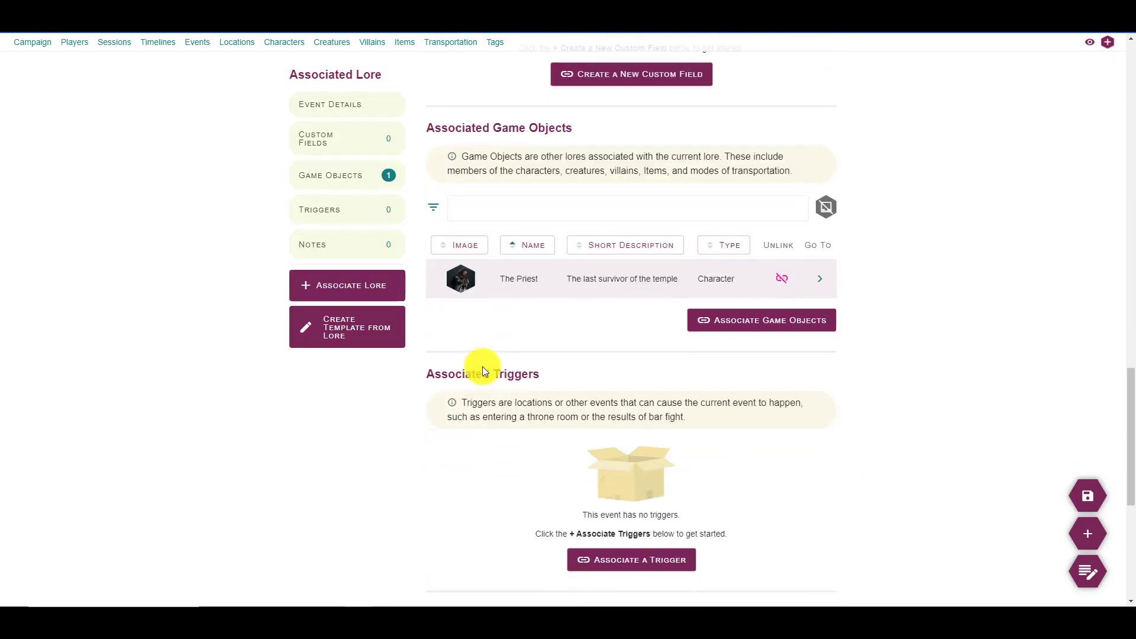
scroll(474, 364, up, 2)
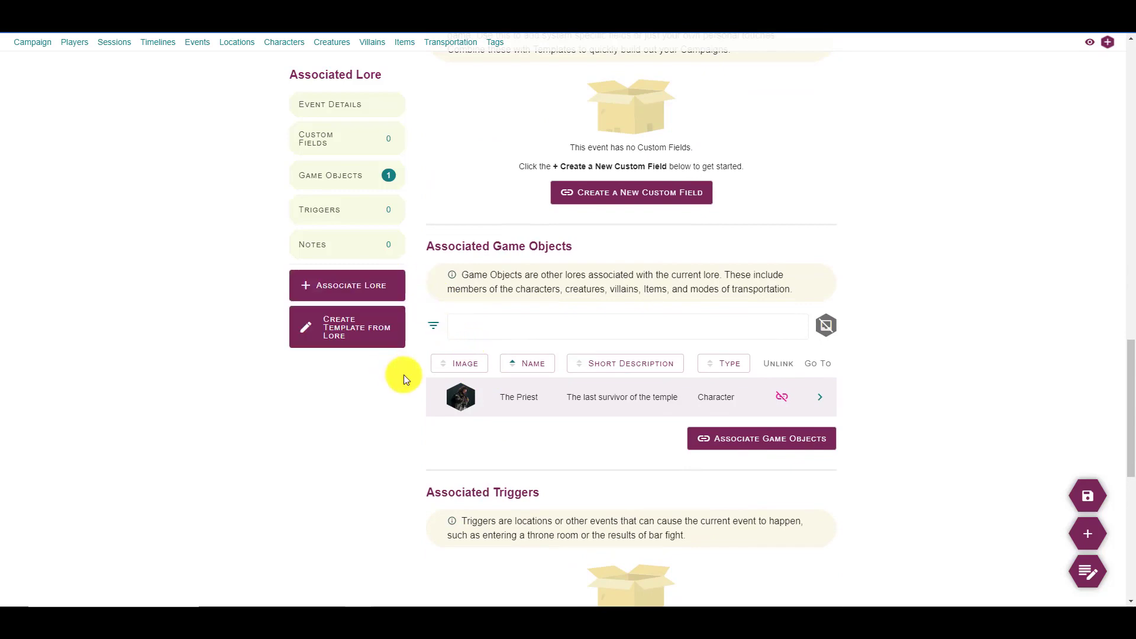
scroll(400, 367, up, 4)
scroll(397, 359, down, 2)
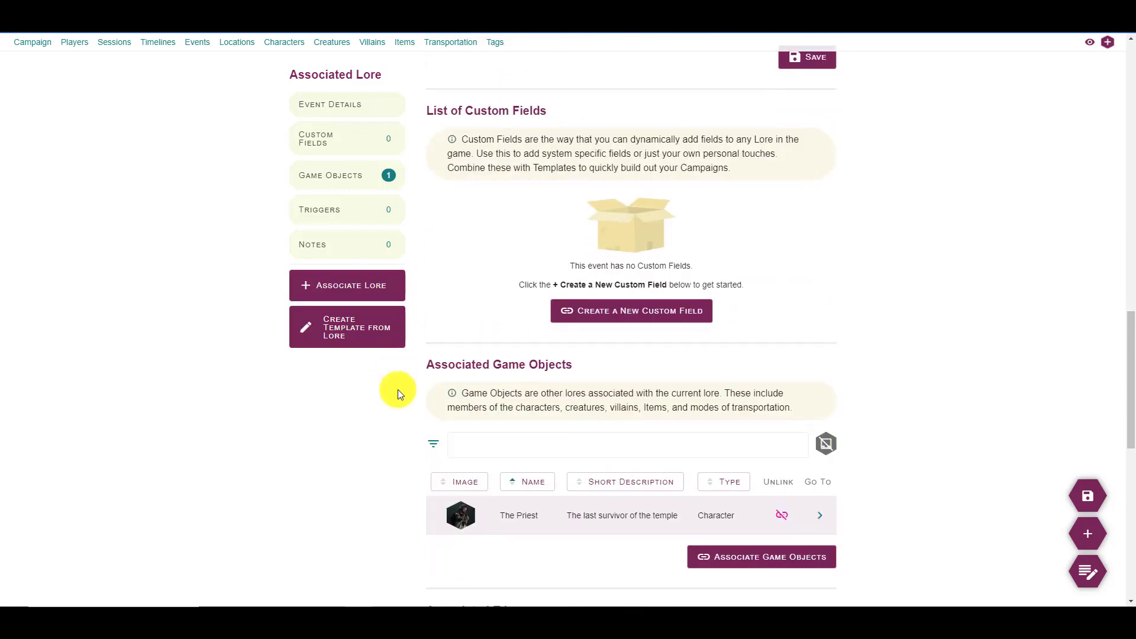
scroll(433, 439, down, 3)
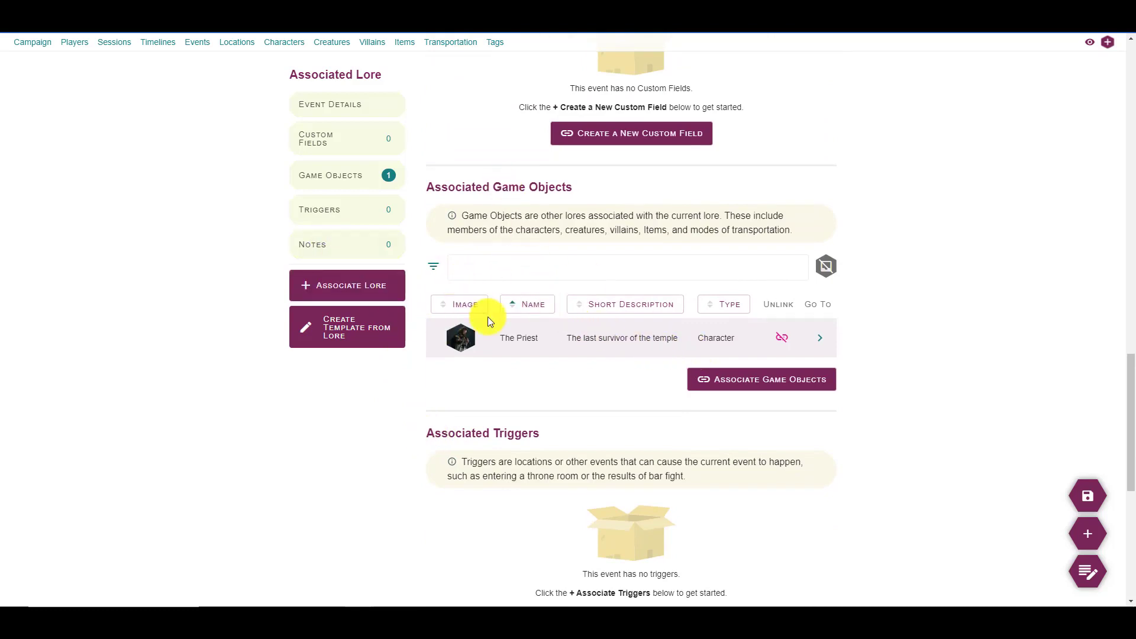
scroll(439, 317, down, 3)
scroll(555, 385, up, 1)
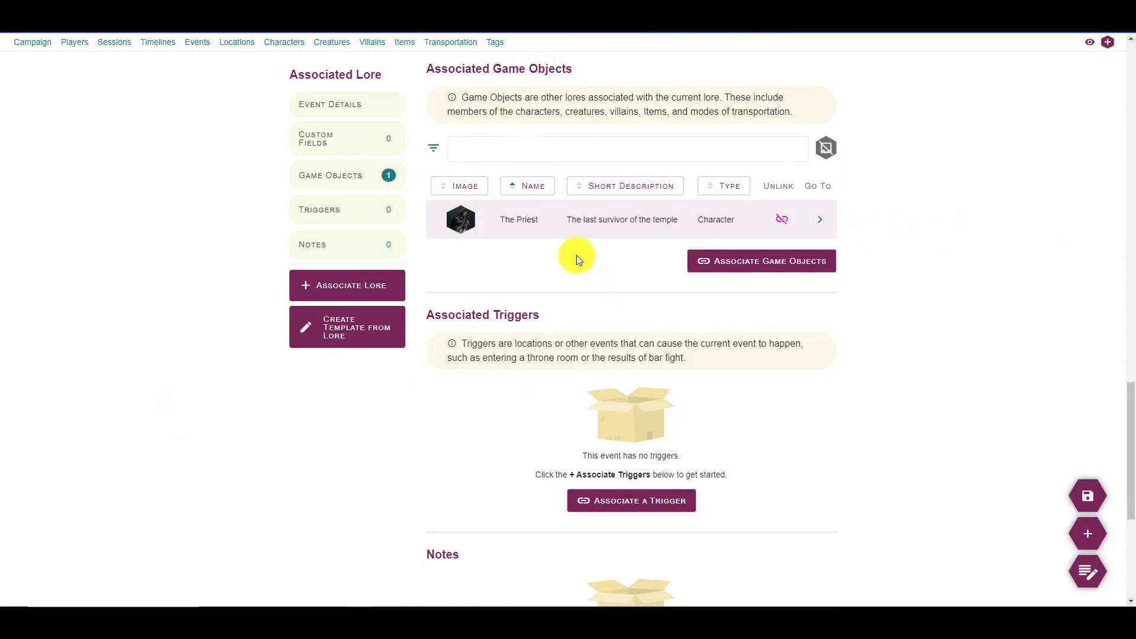
scroll(578, 261, up, 6)
scroll(650, 268, down, 4)
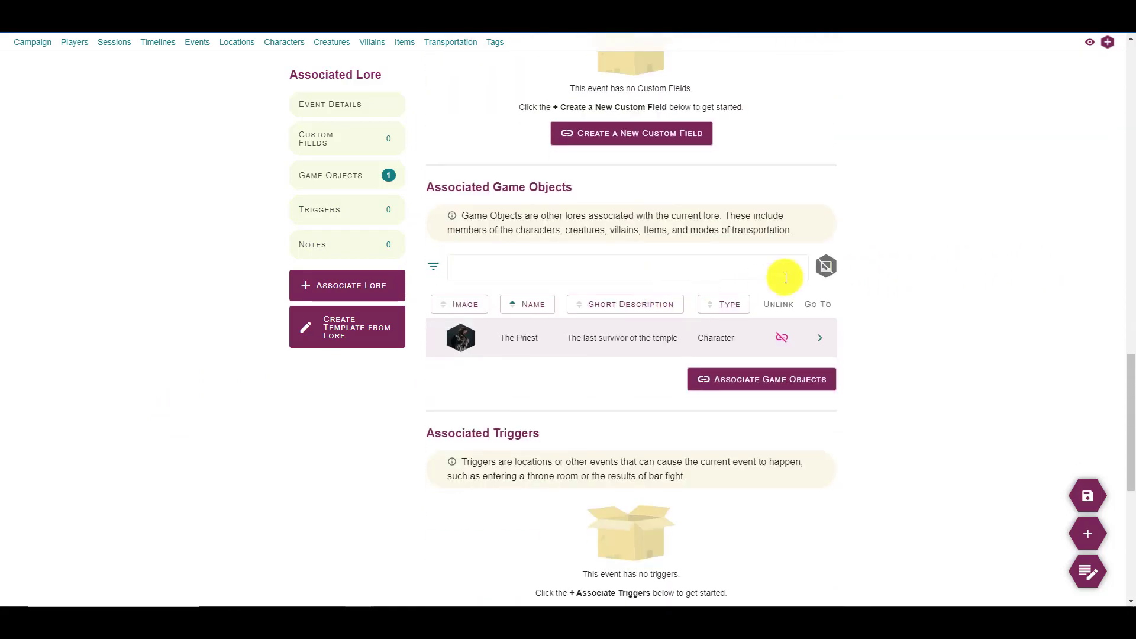
- Open The Priest and save a note secret from players reading "Has a long scar running down his left cheek"
click(823, 342)
scroll(281, 295, down, 2)
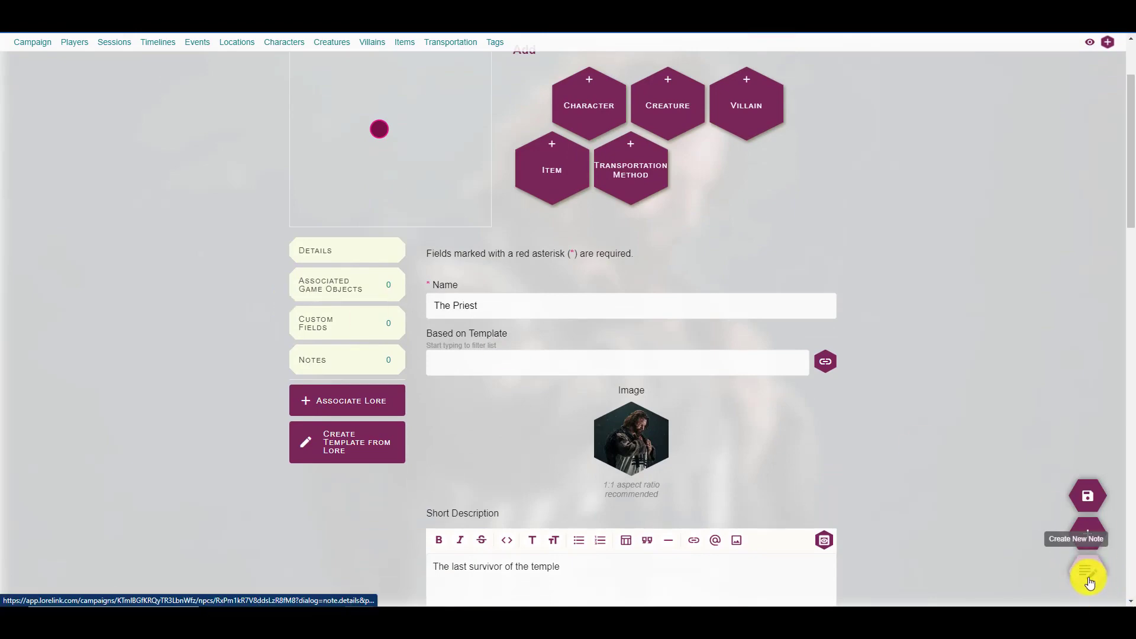
click(1087, 572)
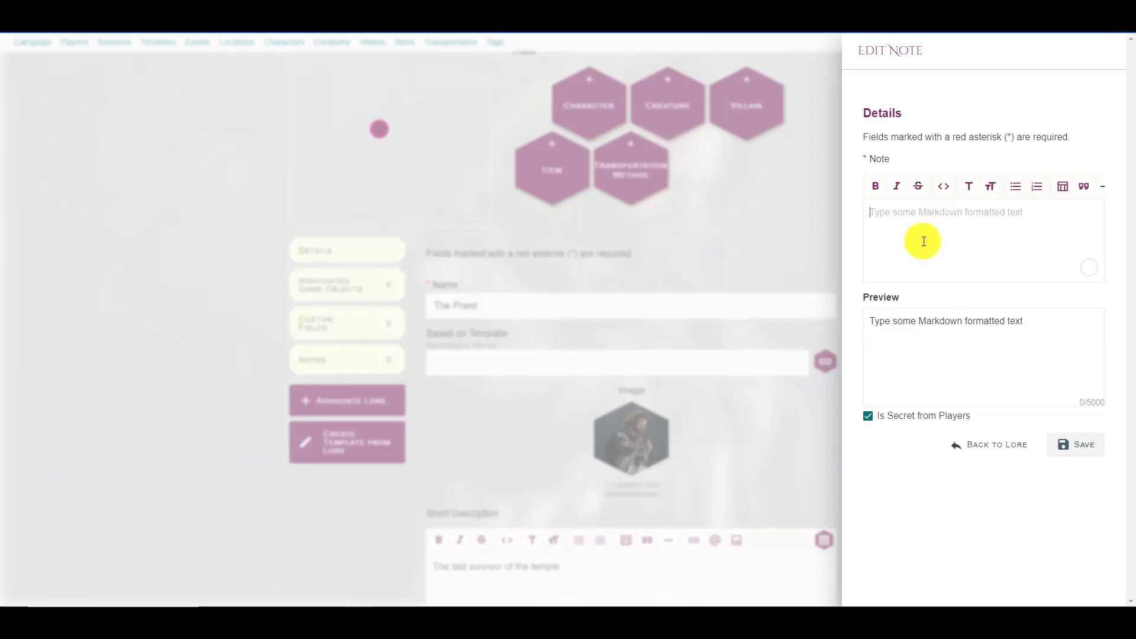
key(Escape)
text(HA)
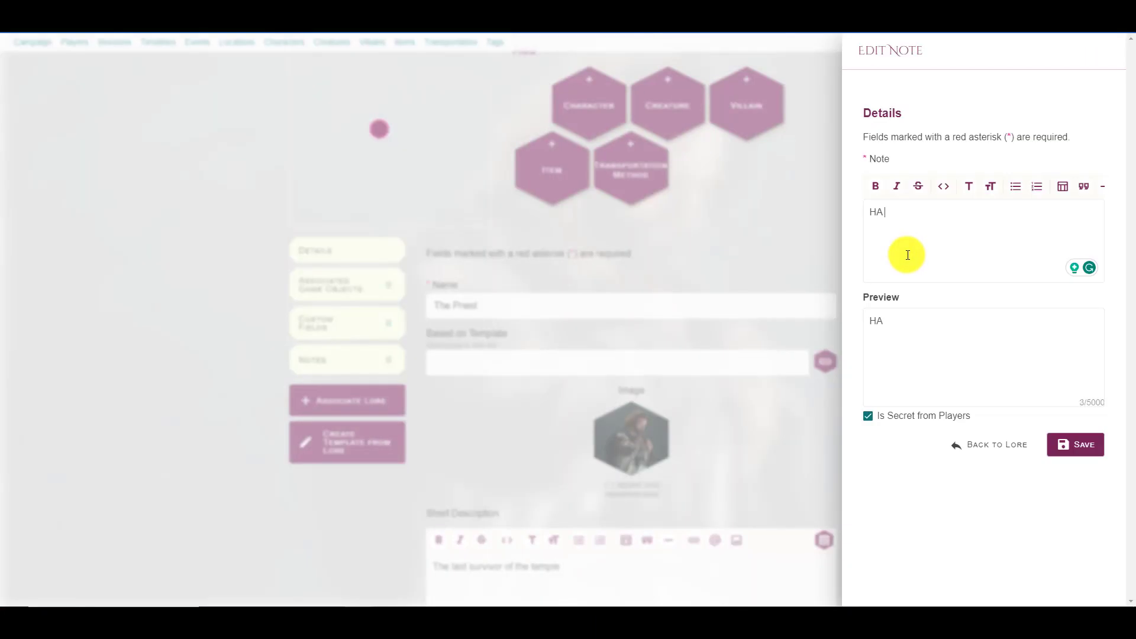
key(BackSpace)
text(as a long scar running)
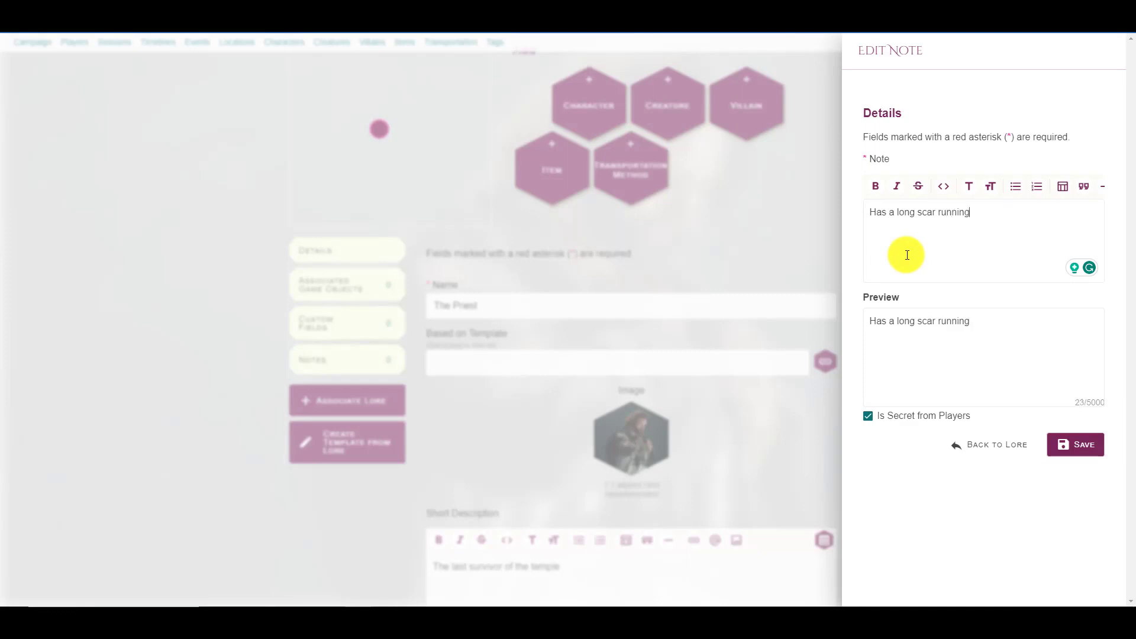
text( down his left )
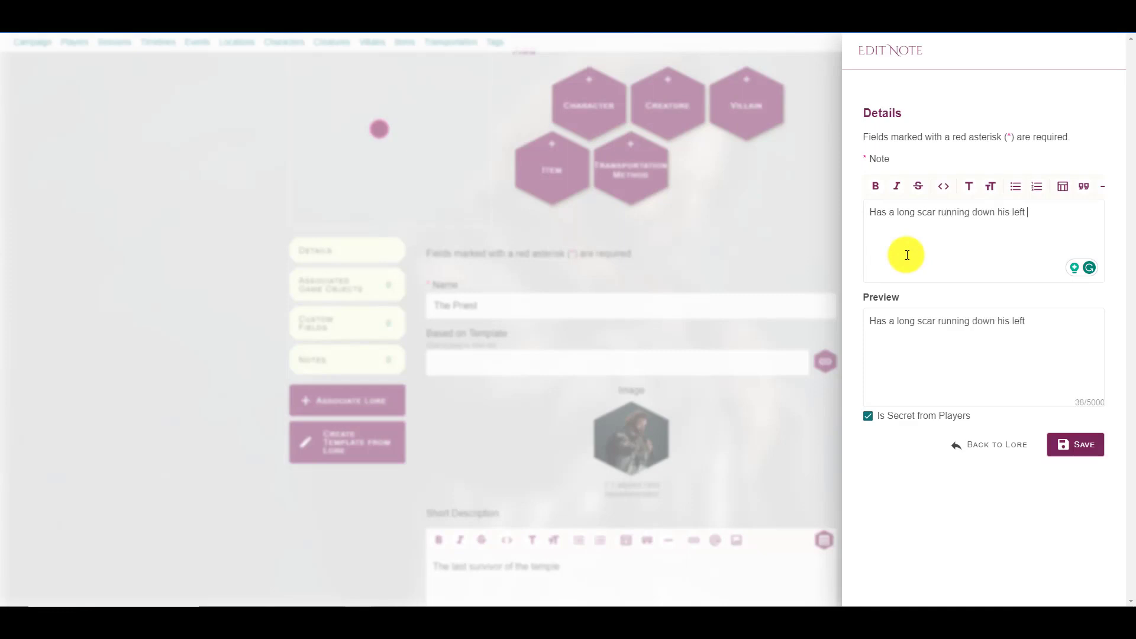
text(cheek)
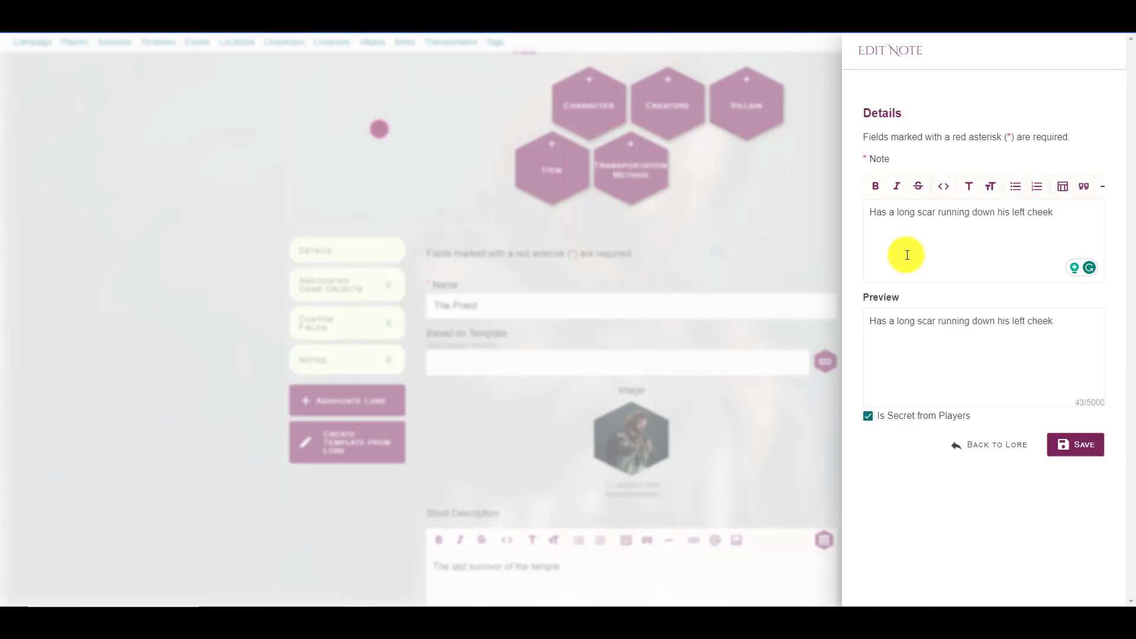
click(1075, 444)
- Expand the saved note in The Priest's Notes section and check its secrecy setting and text
scroll(518, 299, down, 1)
scroll(516, 296, down, 8)
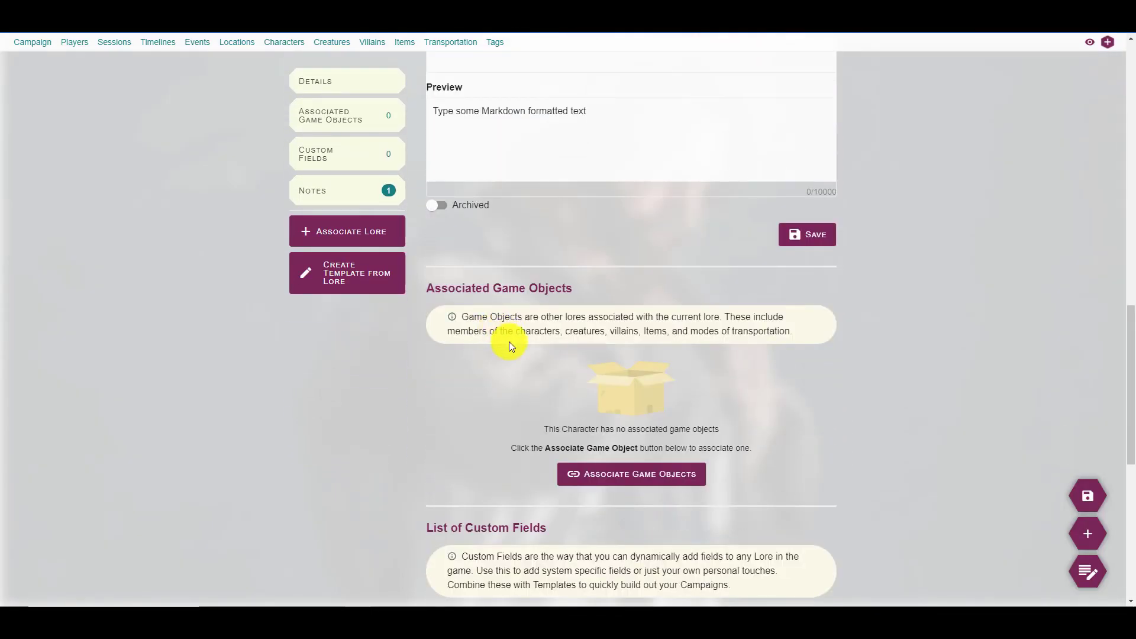
scroll(509, 342, down, 8)
click(822, 346)
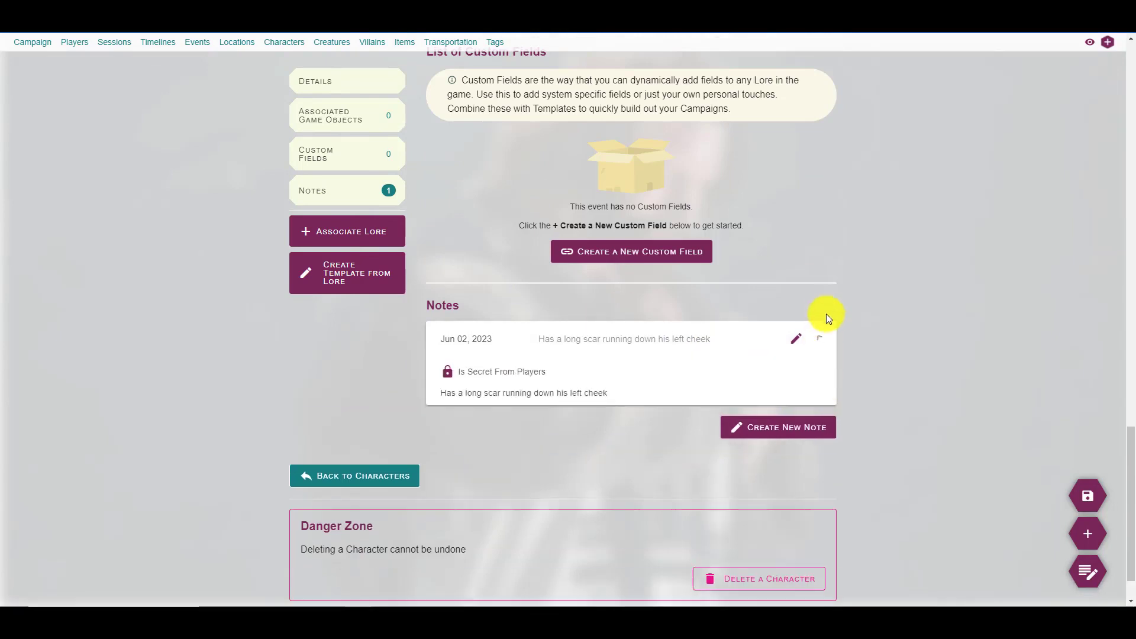
triple_click(520, 372)
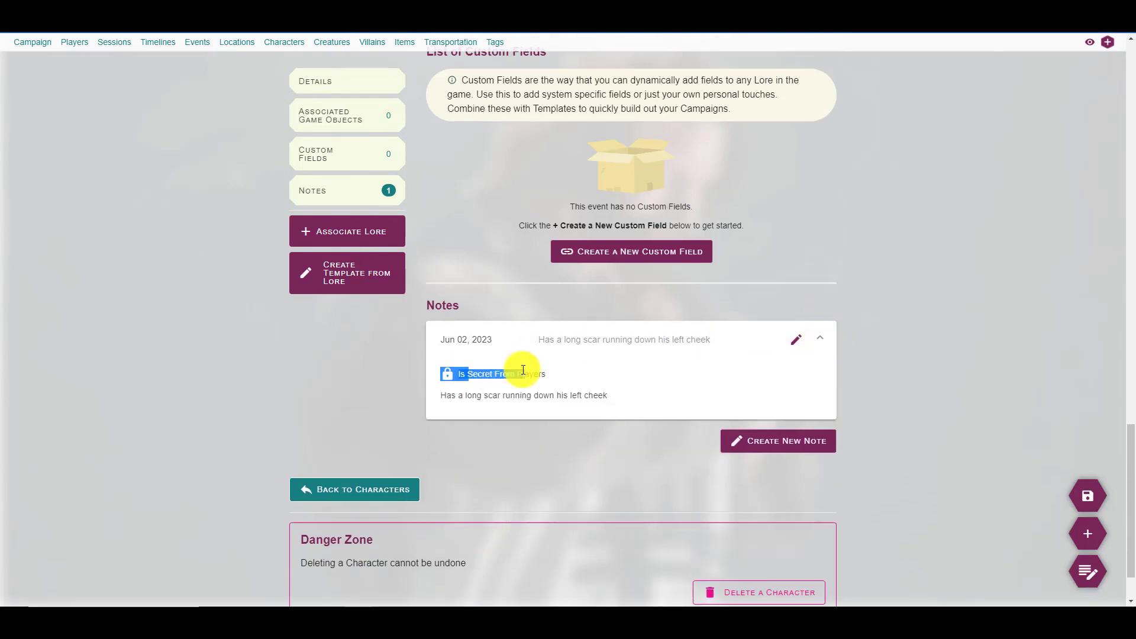
click(482, 368)
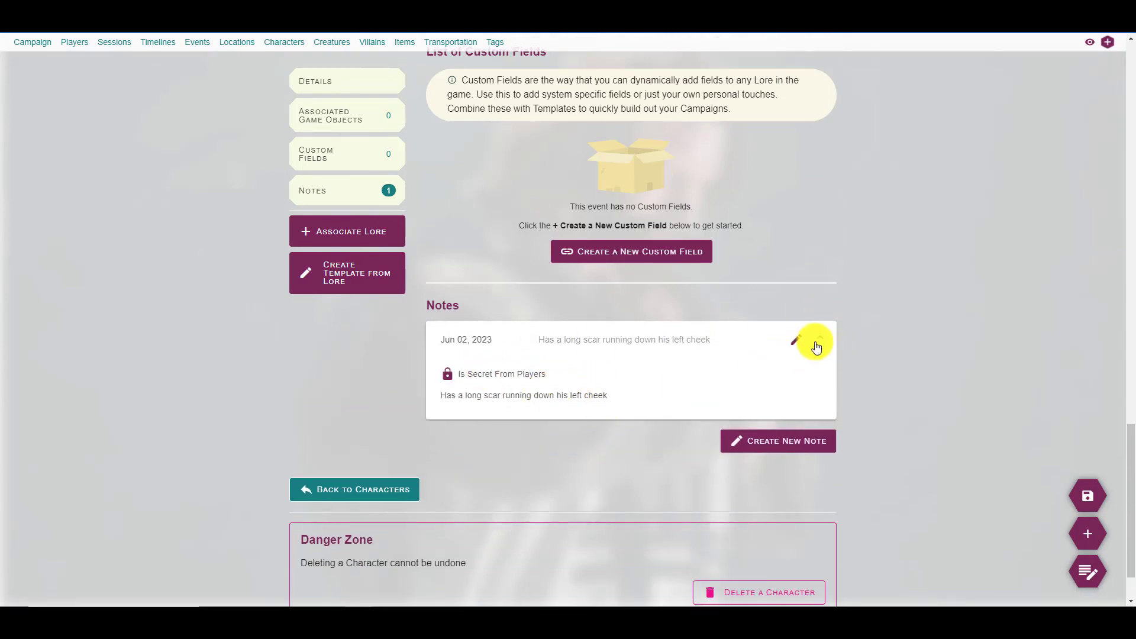
click(796, 339)
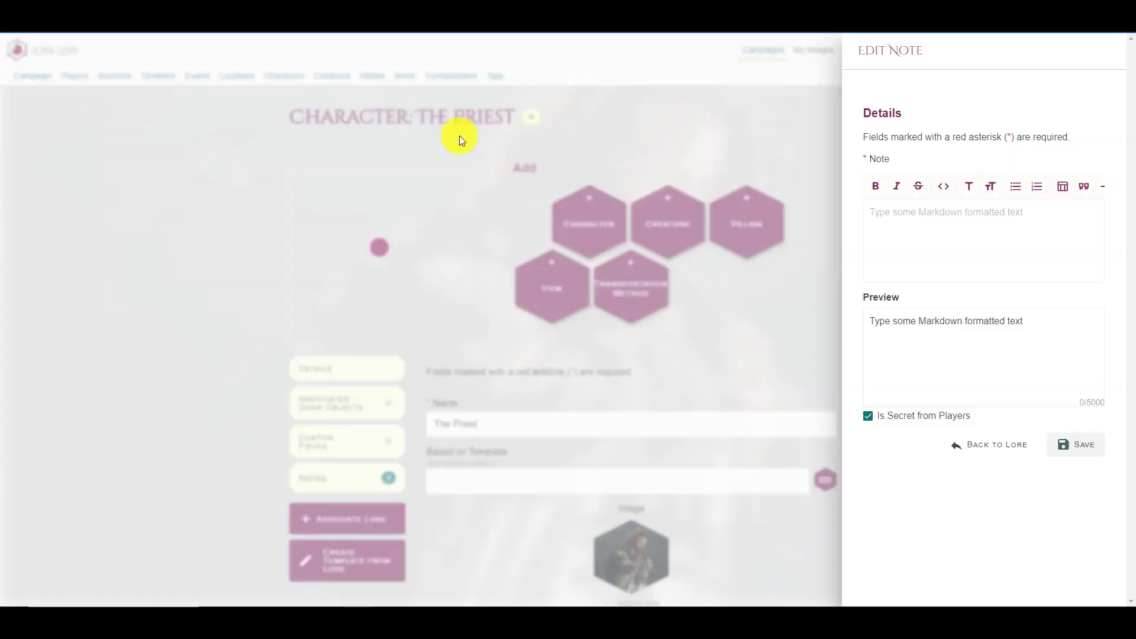
right_click(460, 136)
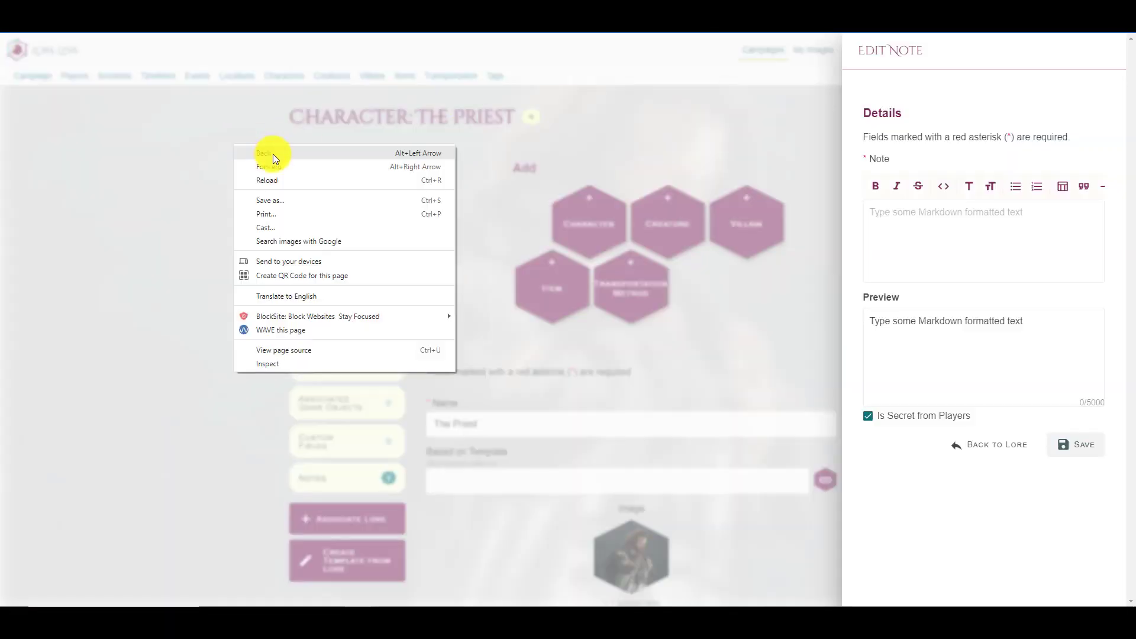
click(273, 153)
- Open the Meeting with the Priest event from the campaign's event list and go to its Triggers section
scroll(276, 312, down, 4)
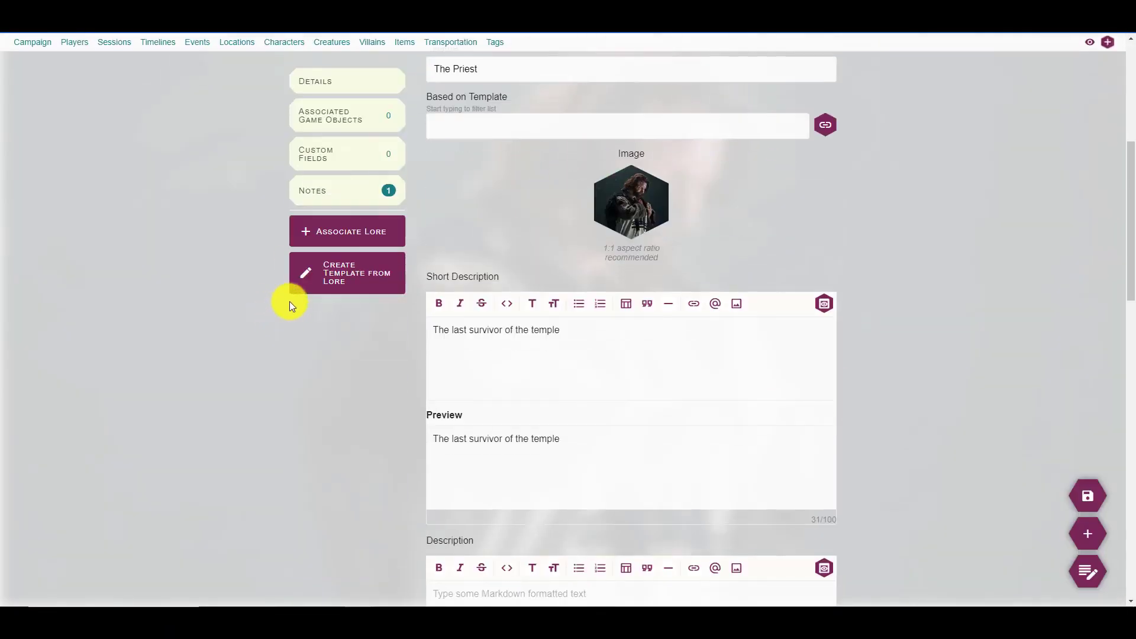
scroll(289, 300, up, 6)
click(194, 72)
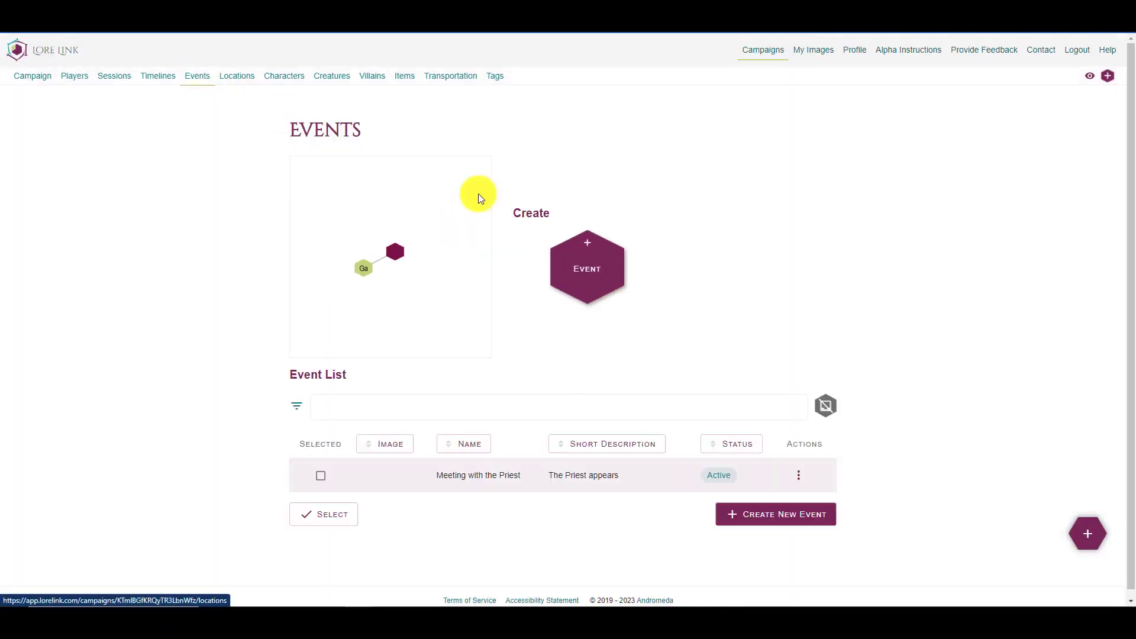
click(799, 472)
click(828, 504)
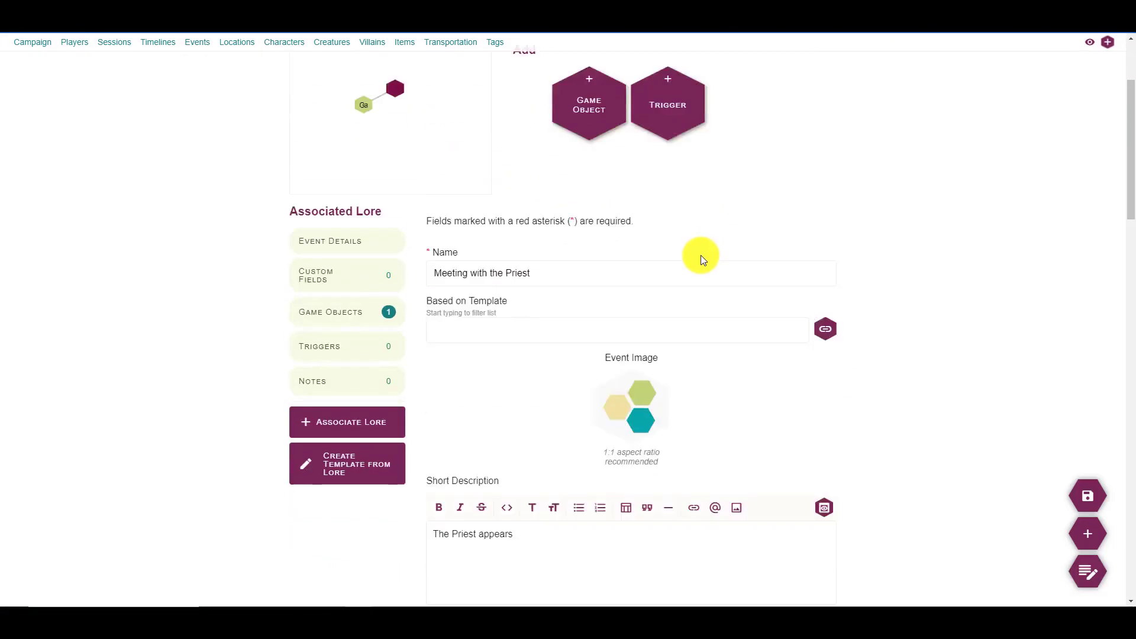
scroll(701, 254, down, 5)
scroll(696, 318, down, 1)
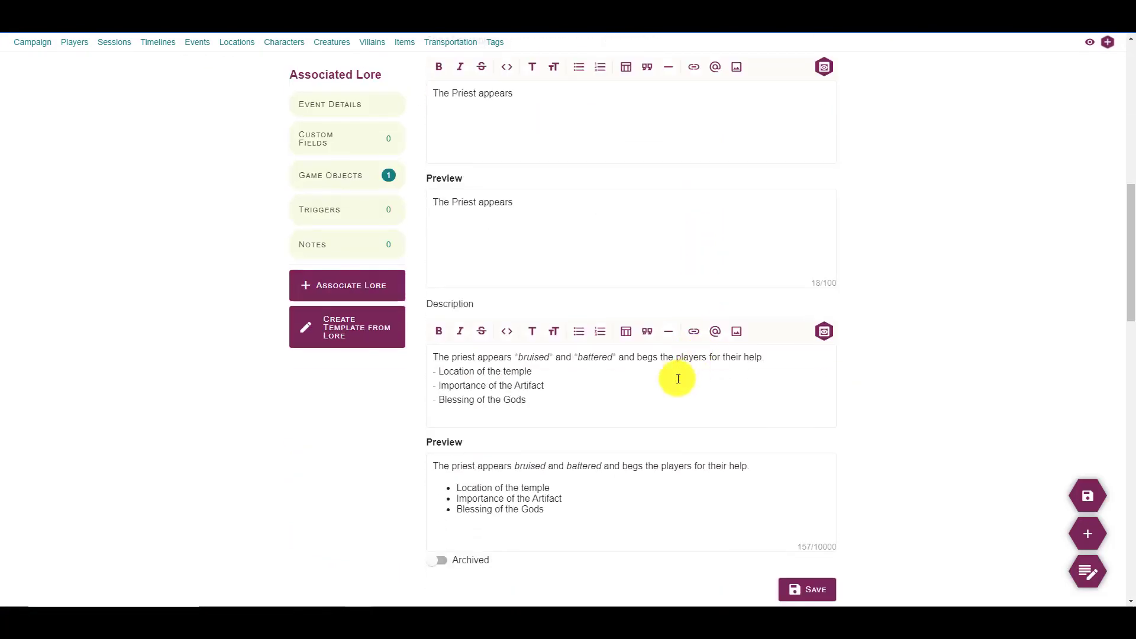
scroll(533, 286, down, 9)
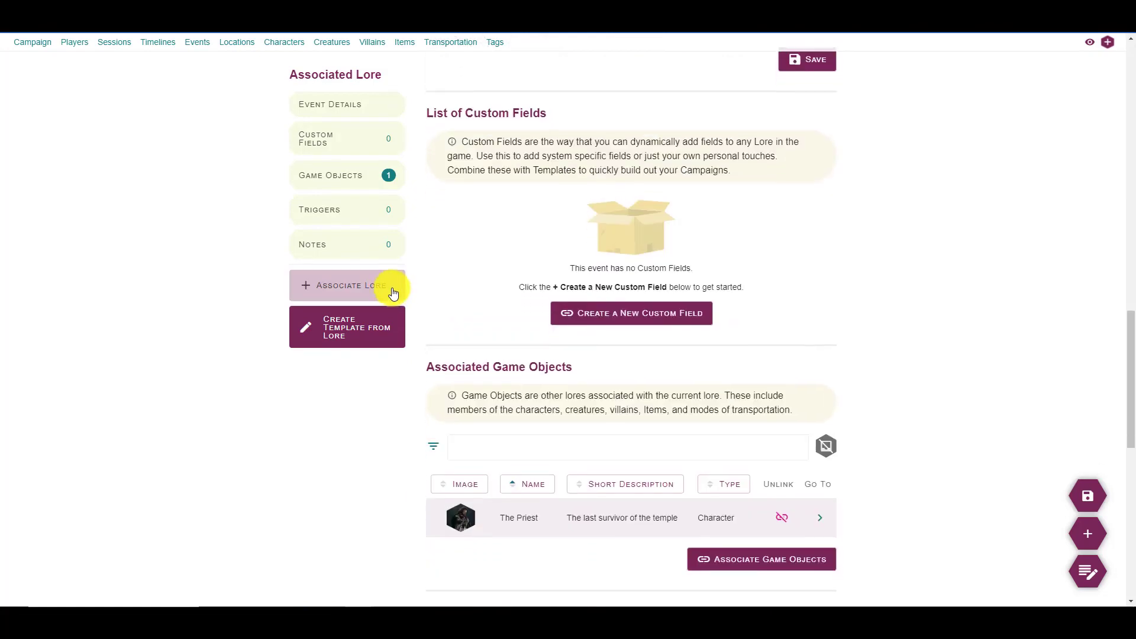
scroll(379, 249, up, 2)
click(355, 209)
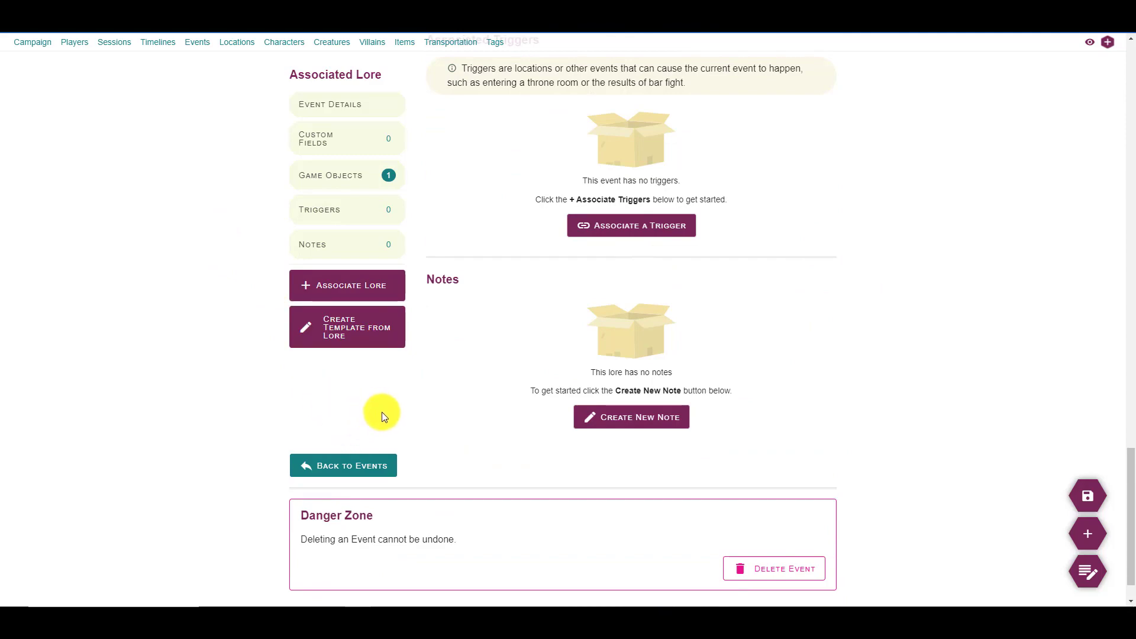
click(313, 475)
click(575, 228)
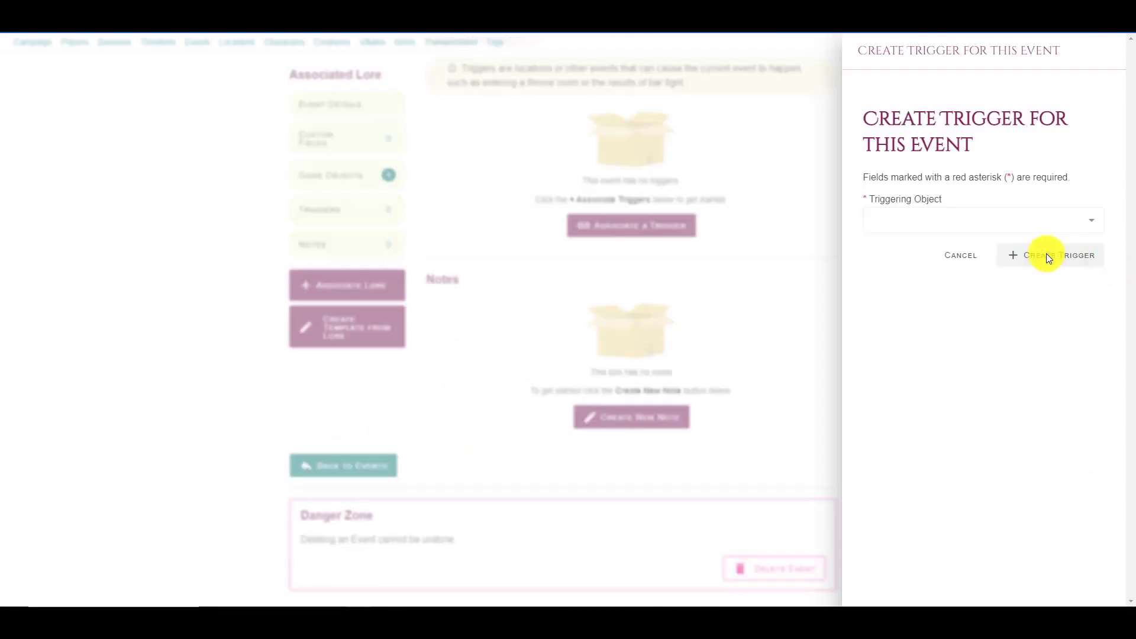
click(960, 255)
- Create and save a new event named "Ambush at the Inn" with the short description "Attacked by minions"
click(1086, 495)
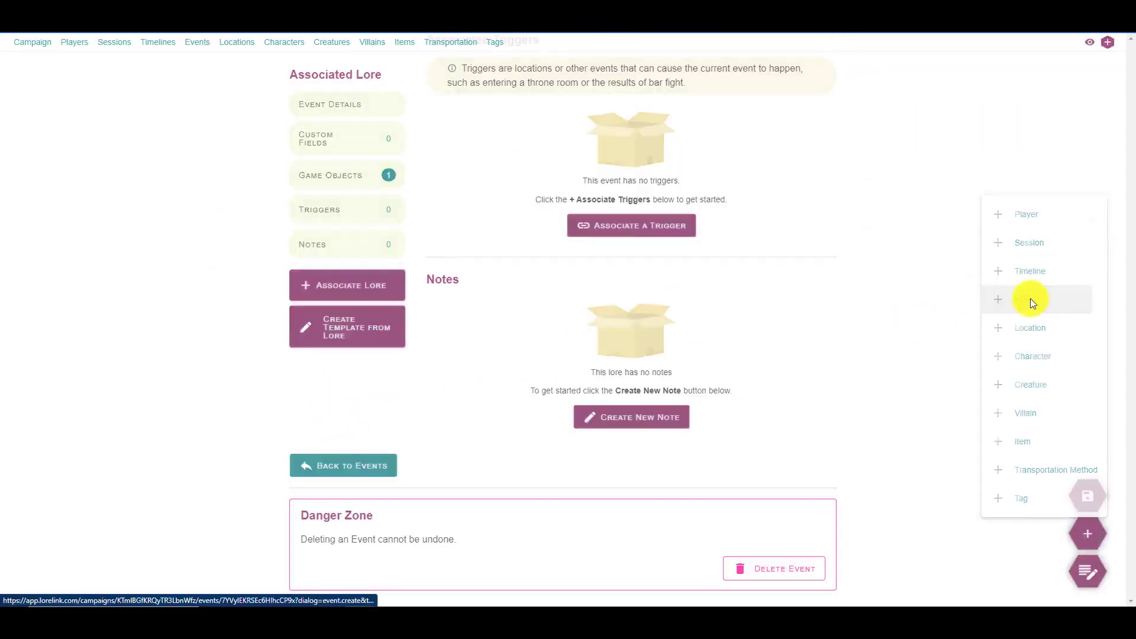
click(1031, 298)
click(982, 136)
text(Am)
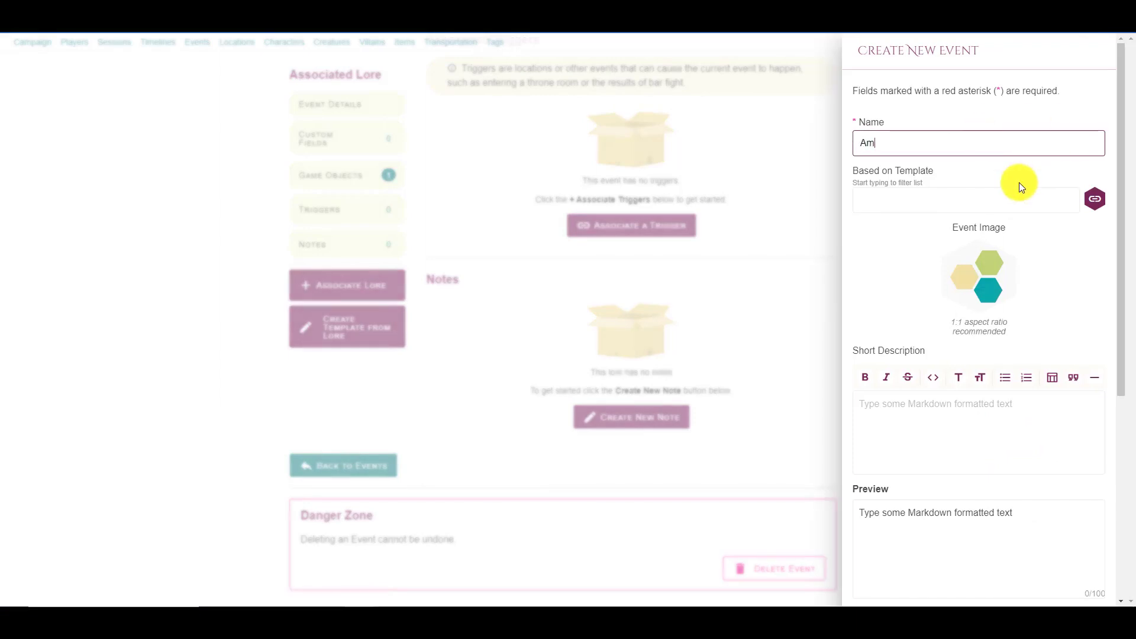
text(bush at the Inn)
click(991, 435)
text(Attacked by minions)
scroll(982, 403, down, 1)
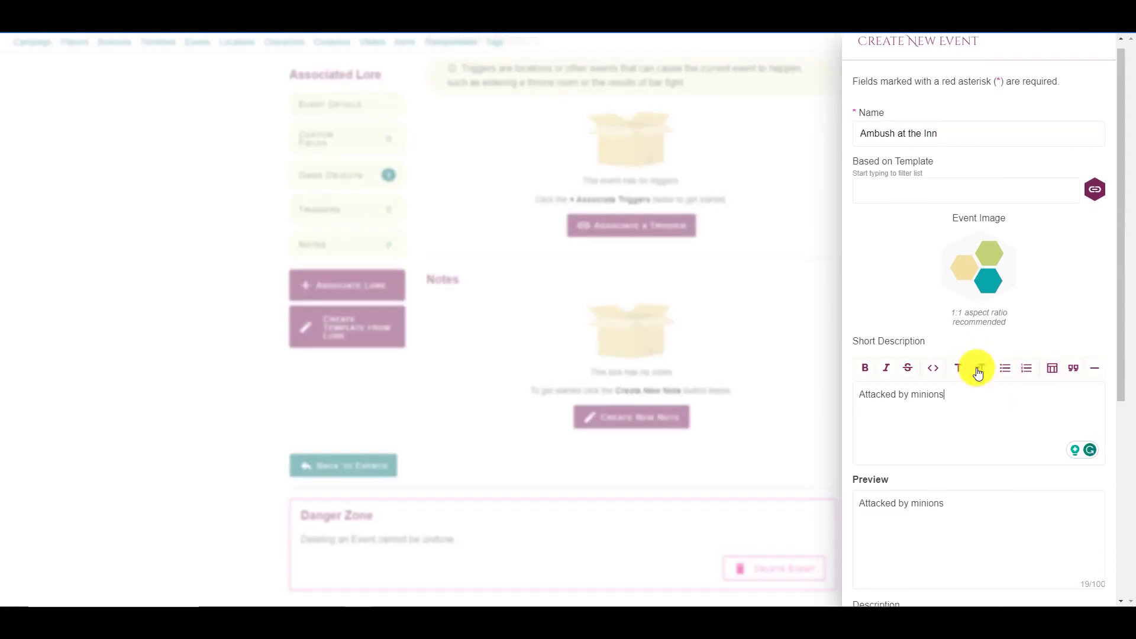
click(920, 346)
scroll(1000, 364, down, 5)
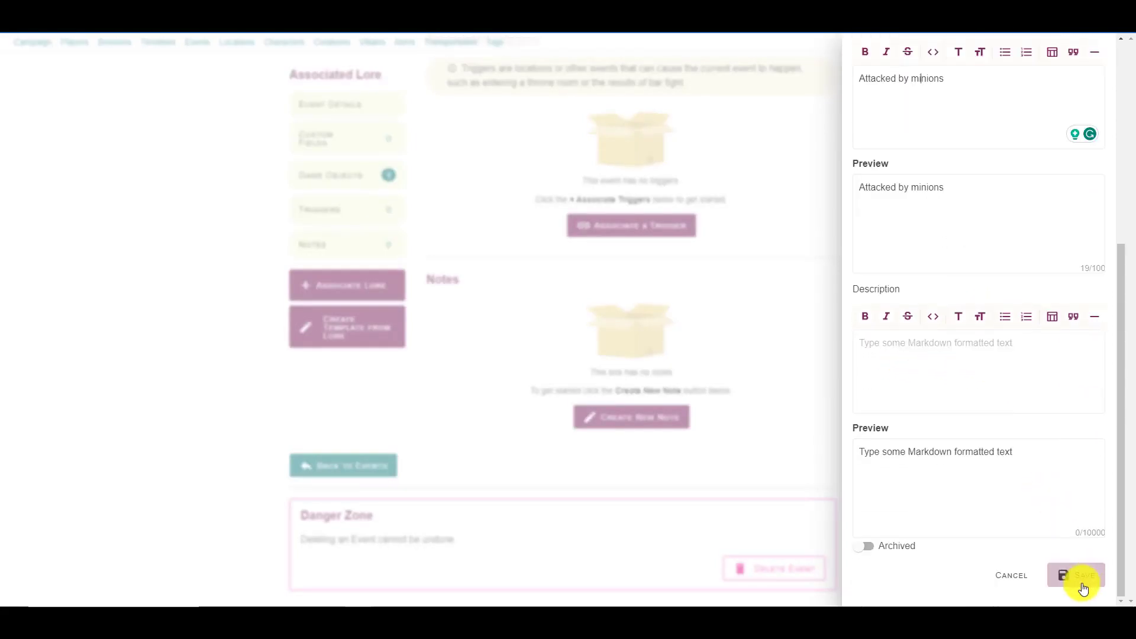
click(1073, 574)
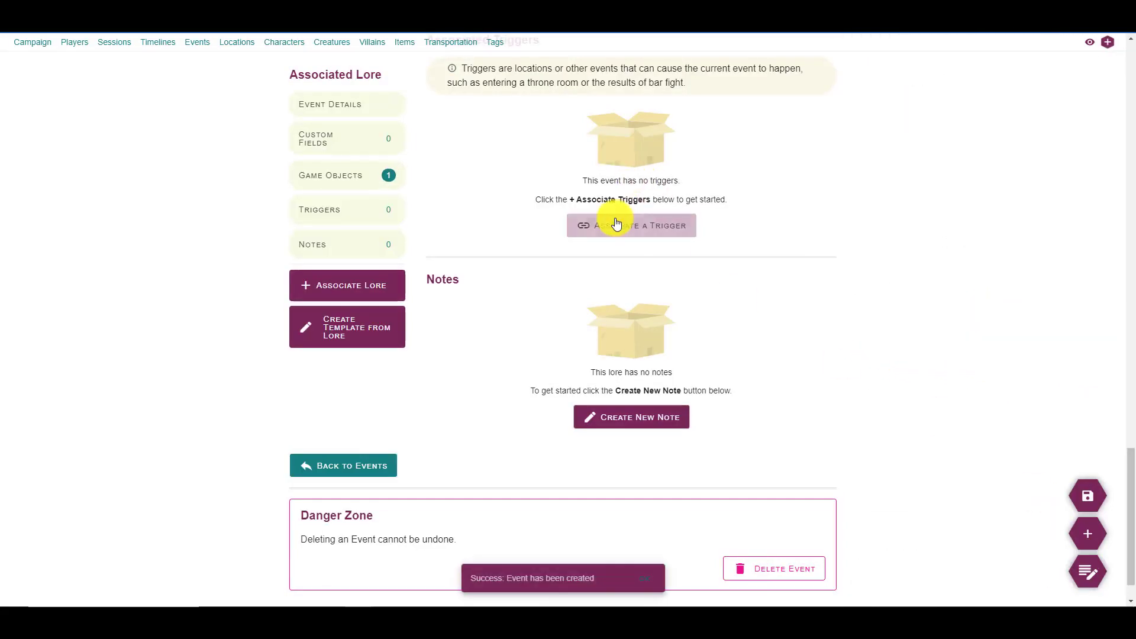
- Associate the Ambush at the Inn event as a trigger for the Meeting with the Priest event
click(615, 226)
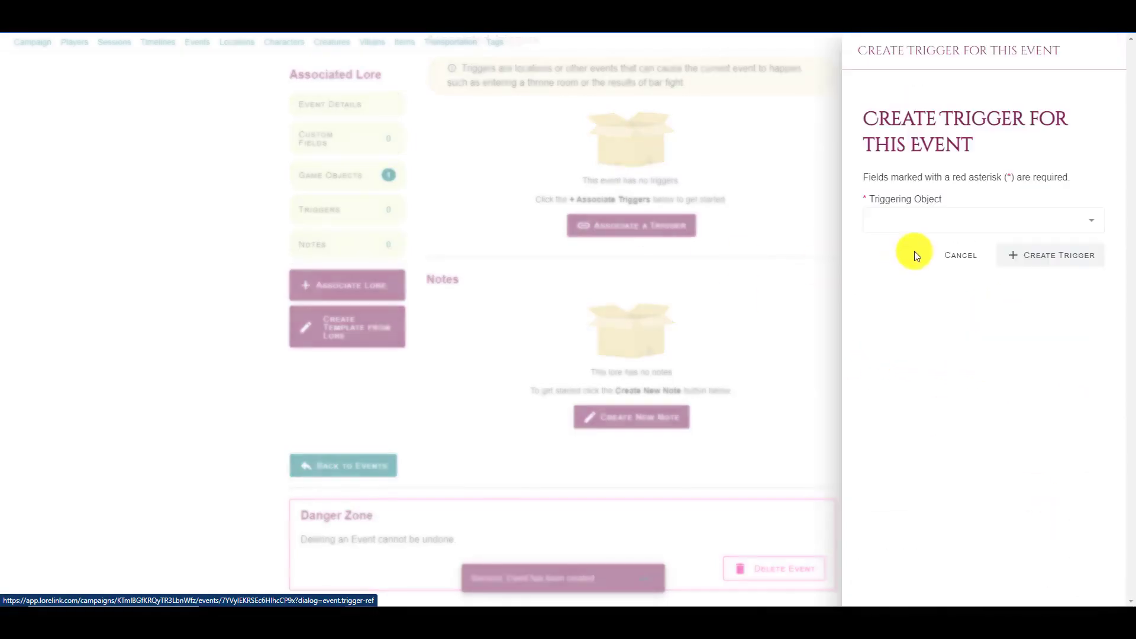
click(953, 222)
click(946, 231)
click(1028, 259)
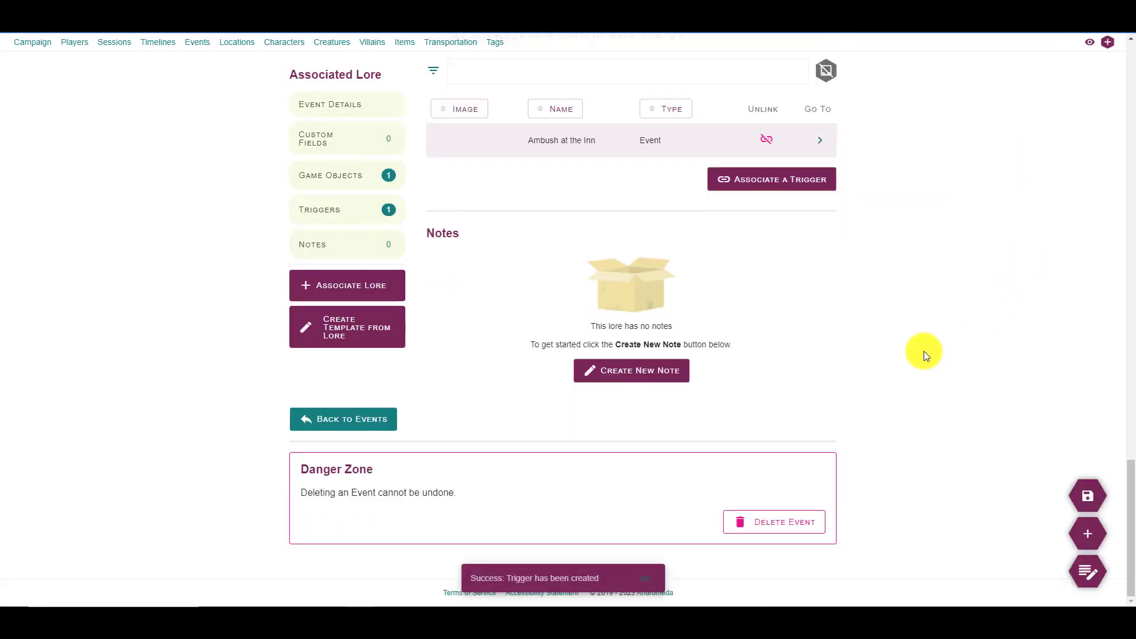
- Start a new paragraph below the bullet list in the Meeting with the Priest event's Description
scroll(905, 343, up, 2)
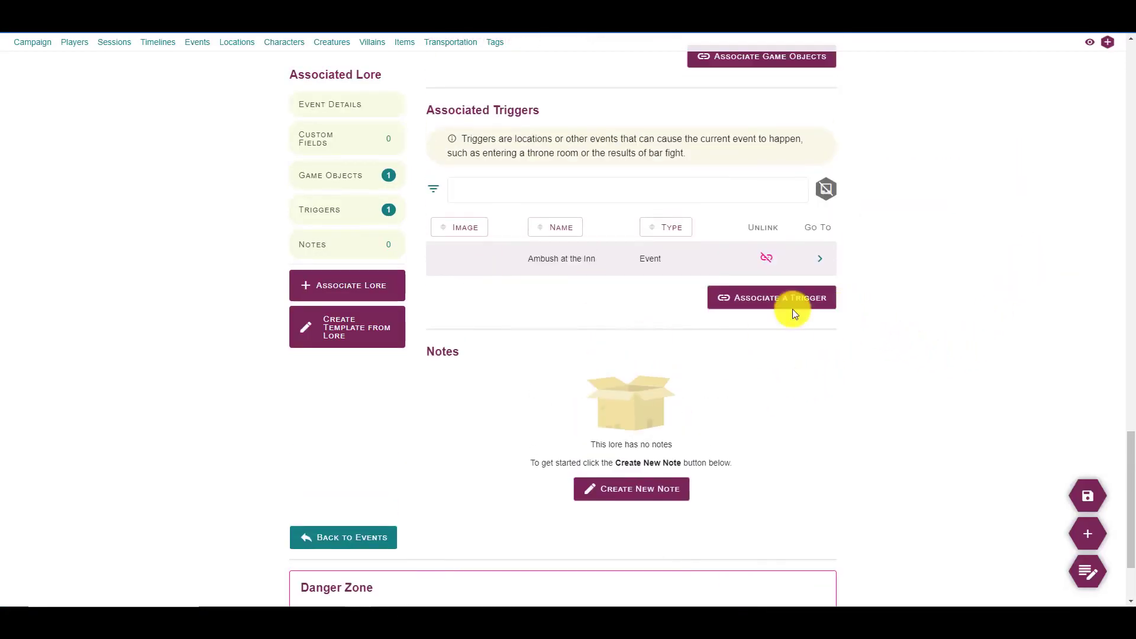
scroll(586, 414, up, 6)
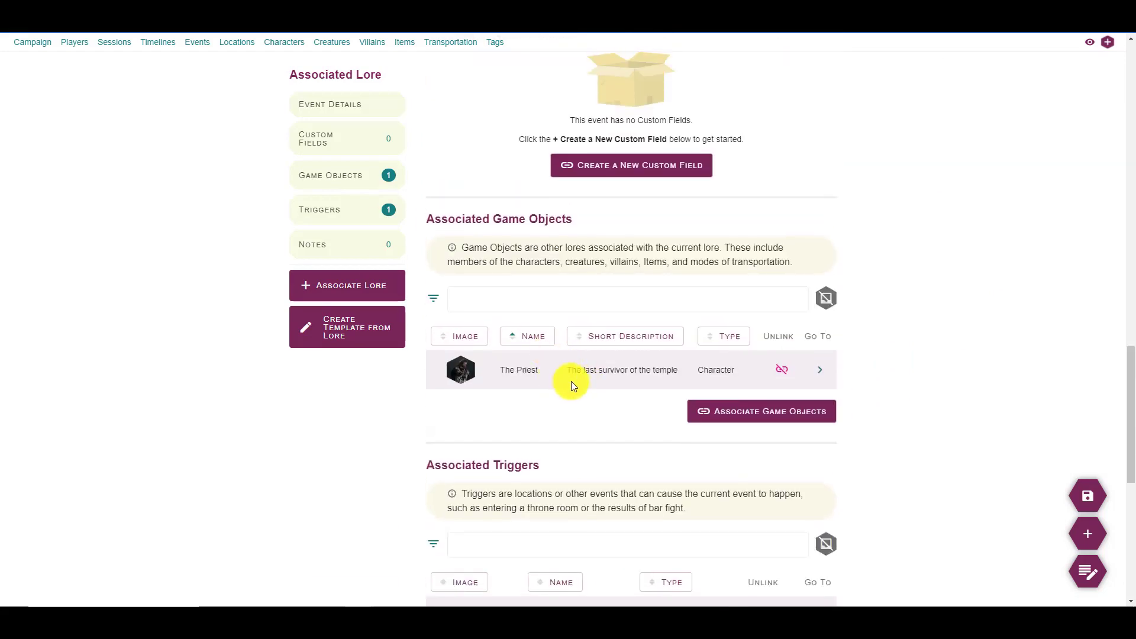
scroll(508, 267, down, 4)
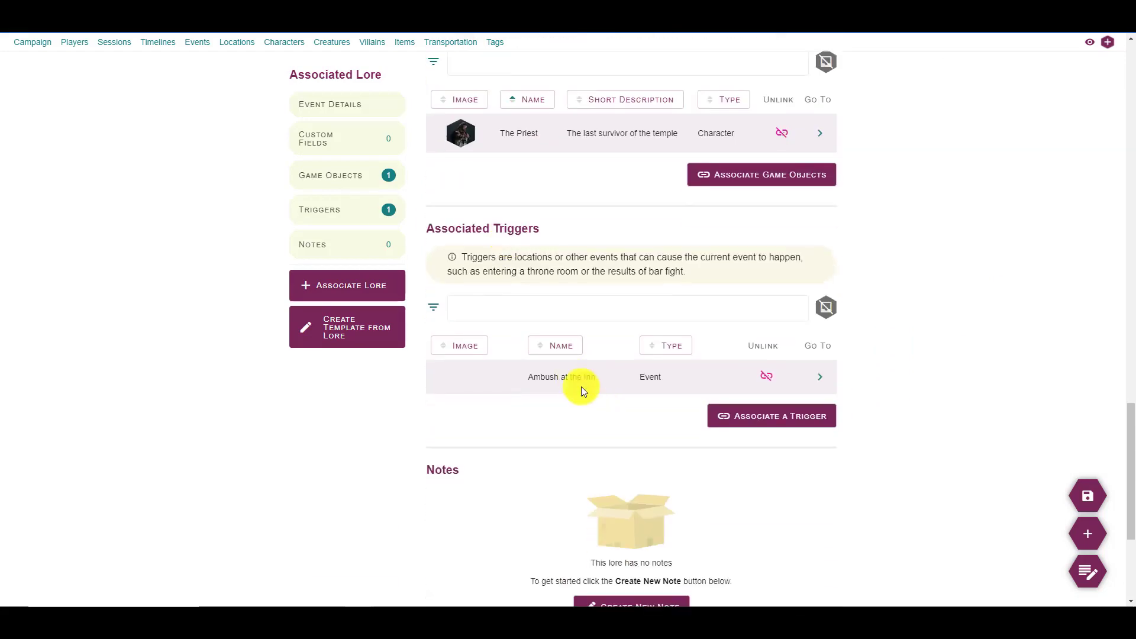
scroll(537, 325, up, 12)
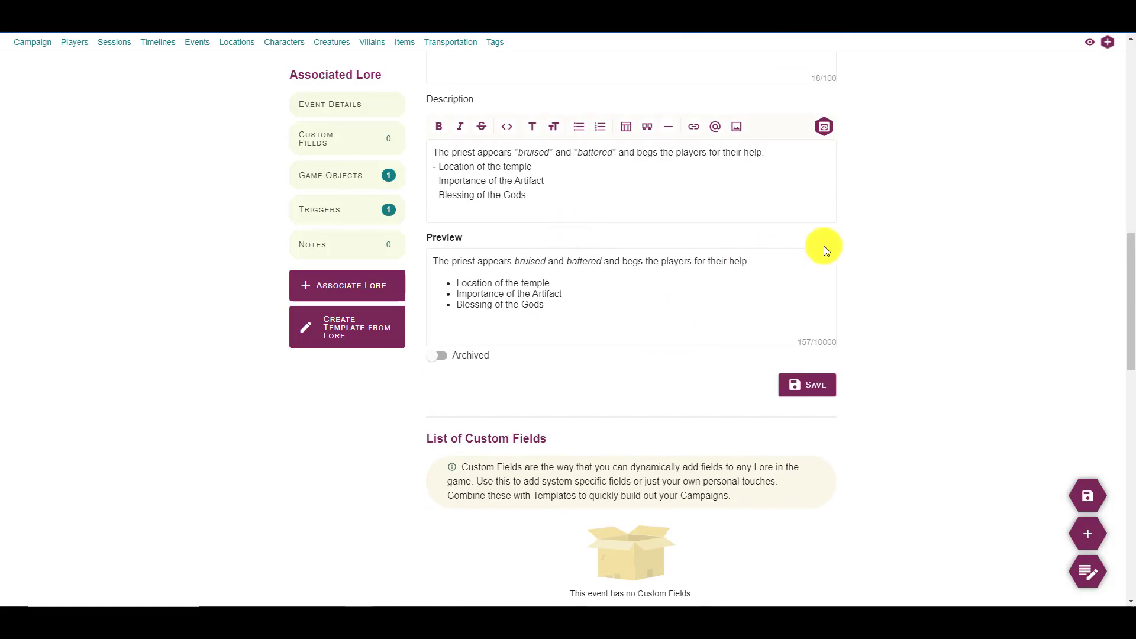
click(599, 169)
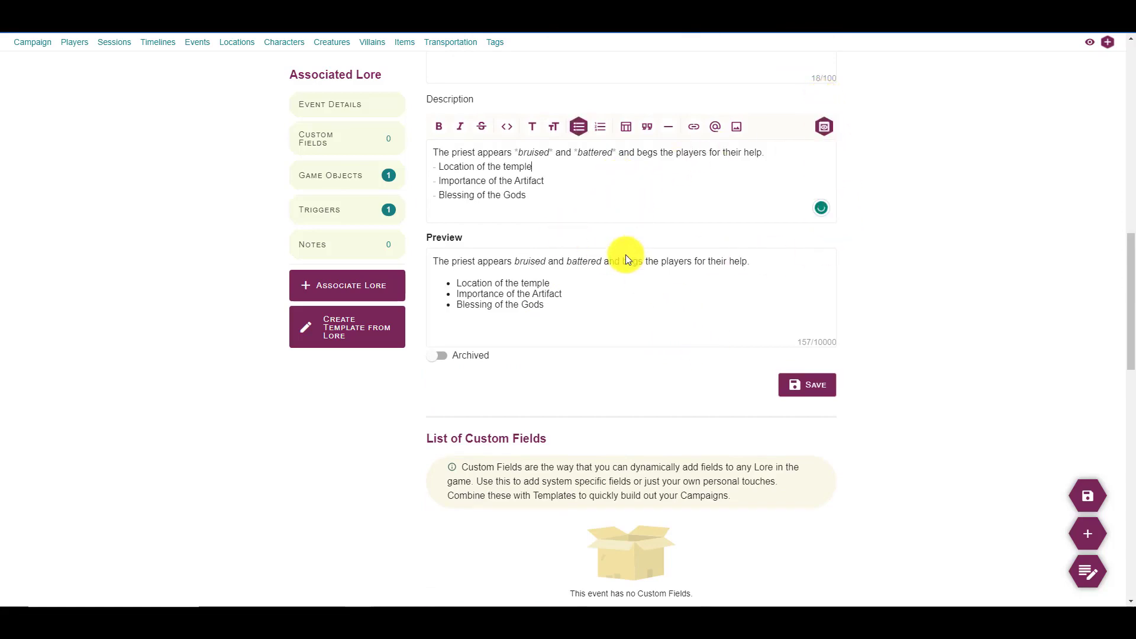
scroll(619, 278, down, 4)
scroll(613, 290, up, 8)
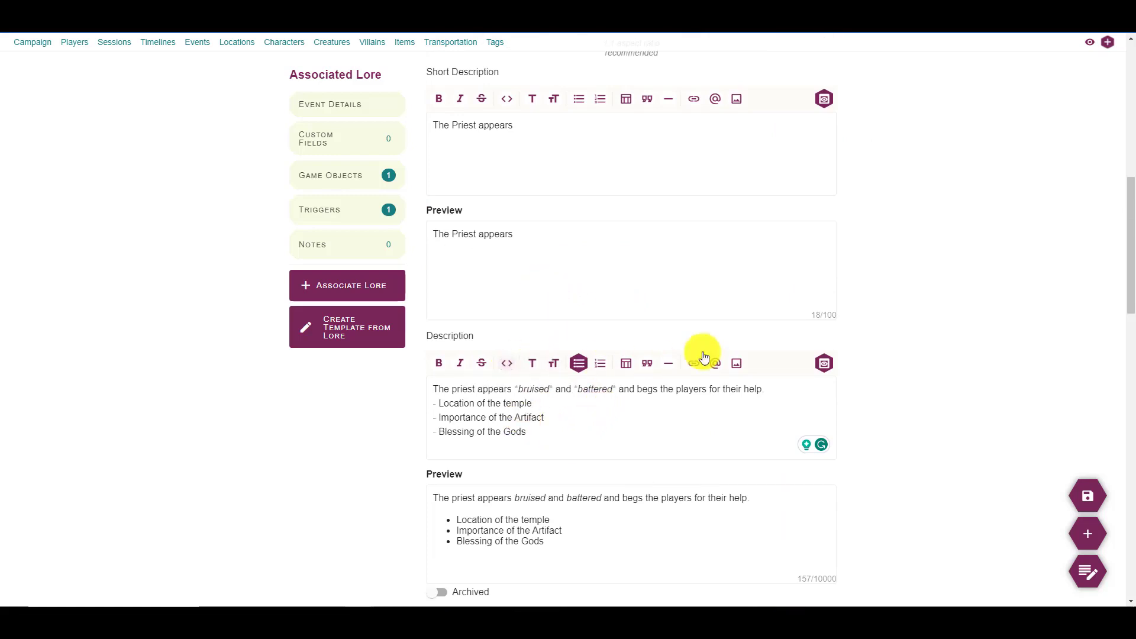
key(Return)
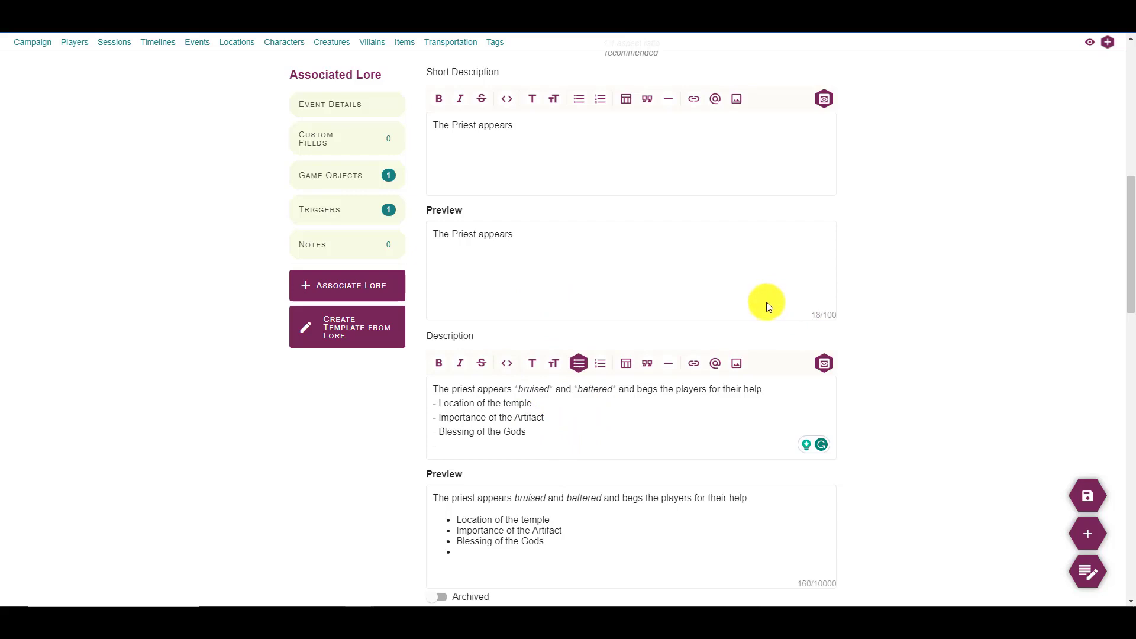
key(Return)
key(Return)
text(F)
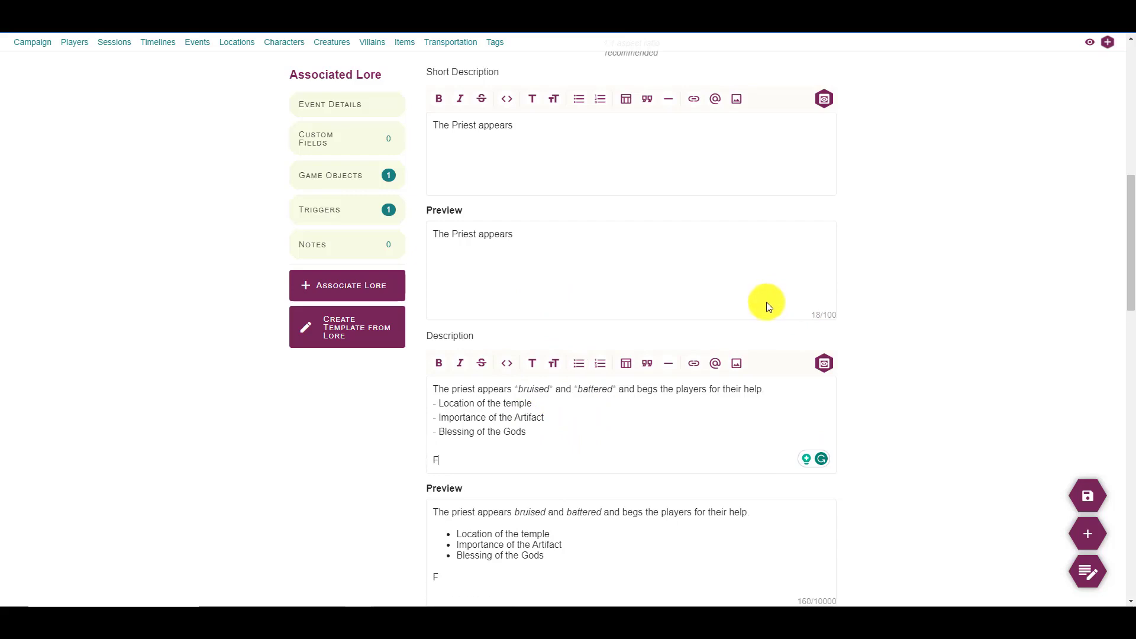
key(BackSpace)
- Write "After is finished speaking, skeletons bust into the inn" below the Description's bullet list
text(After is finished speaking, seke)
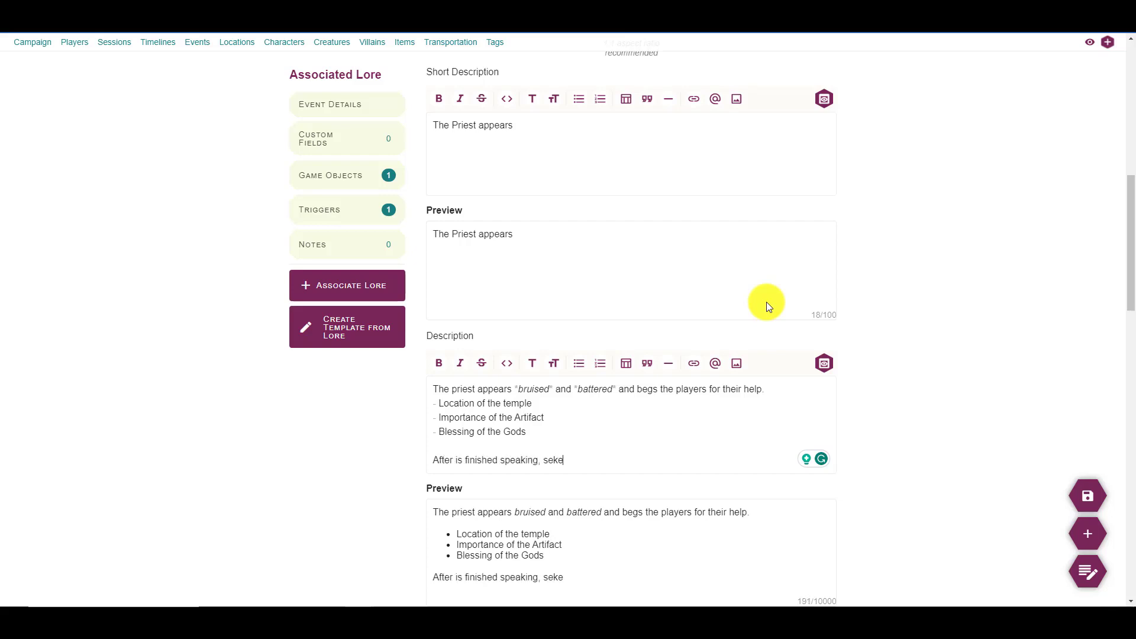
key(BackSpace)
key(BackSpace)
key(BackSpace)
text(keletons bust in )
text(o the inn)
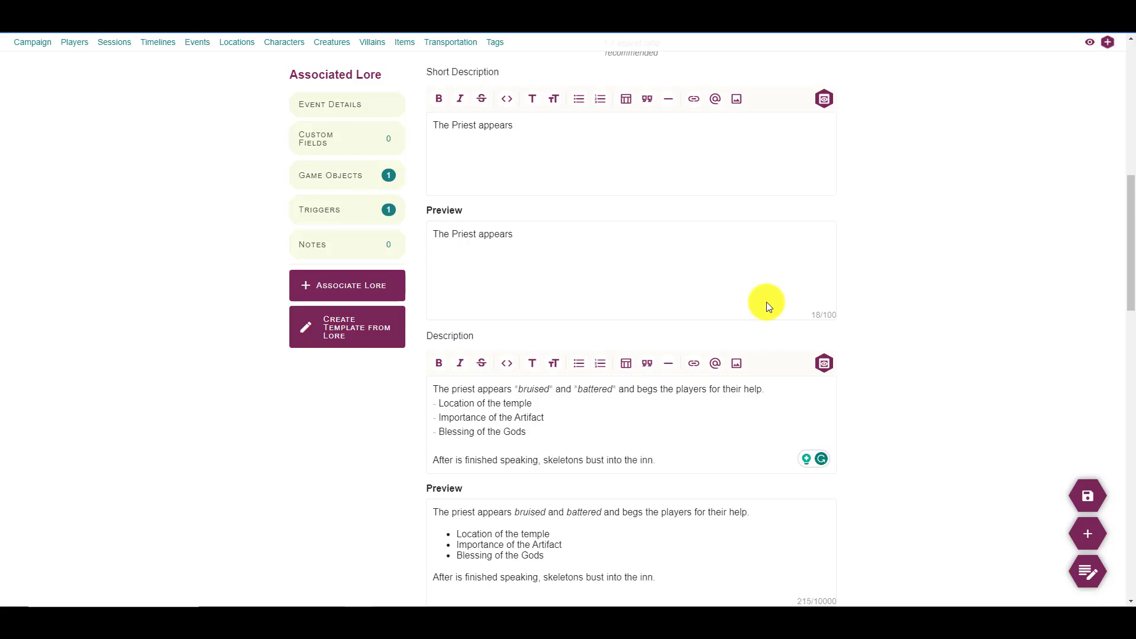
- Extend the Description's last sentence with ", starting" followed by a lore mention linking to the Ambush at the Inn event
text(, starting)
text(@)
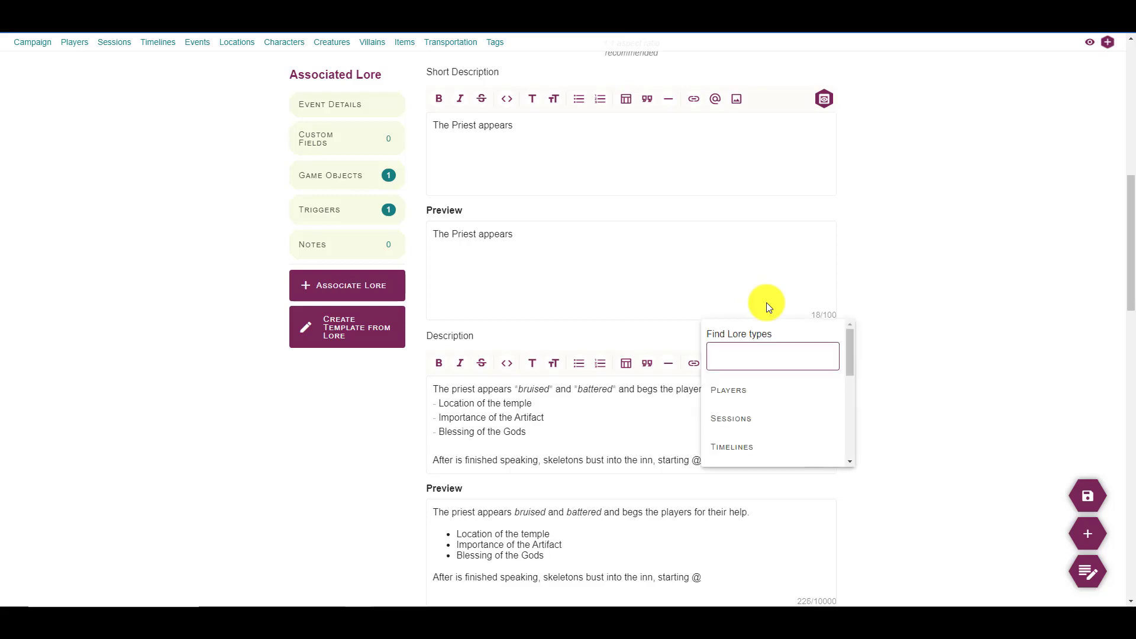
text(Eve)
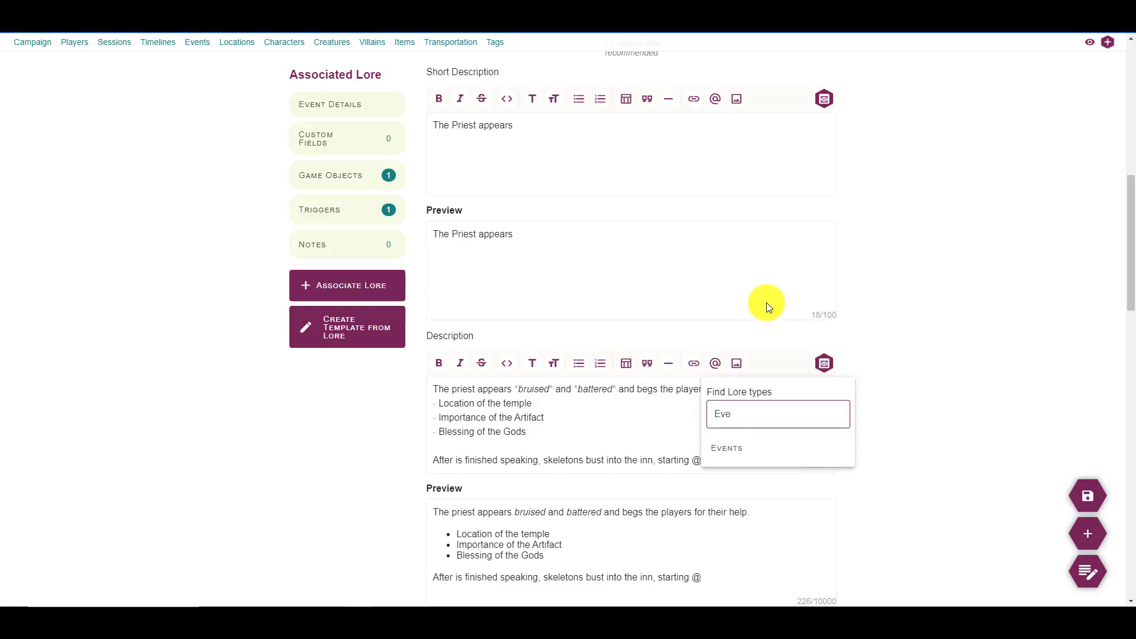
key(Return)
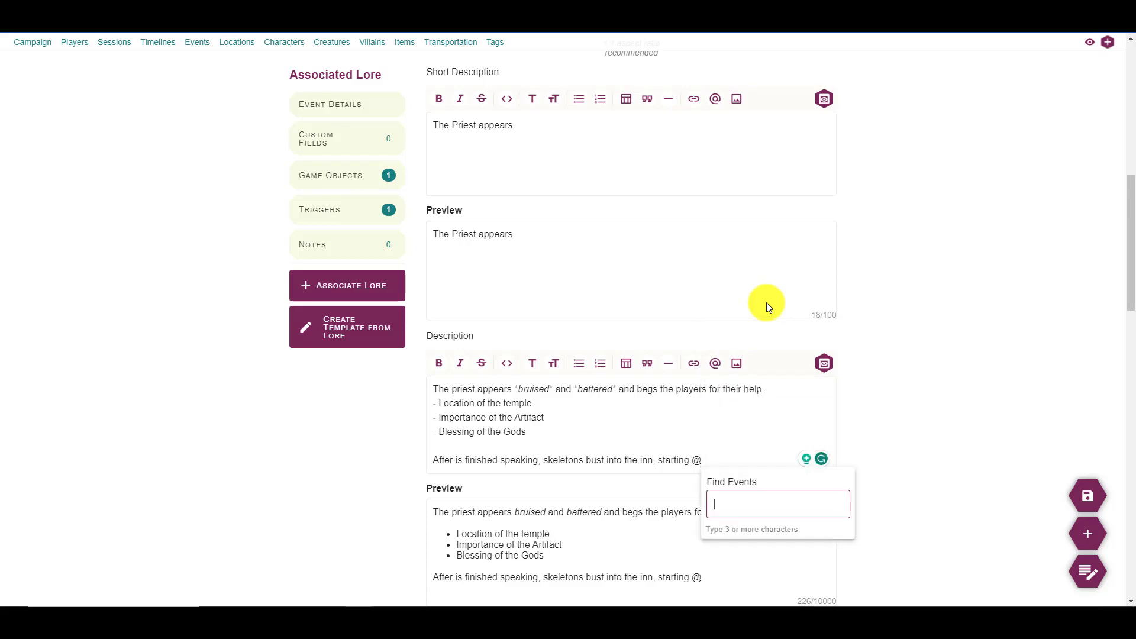
text(Ambu)
key(Down)
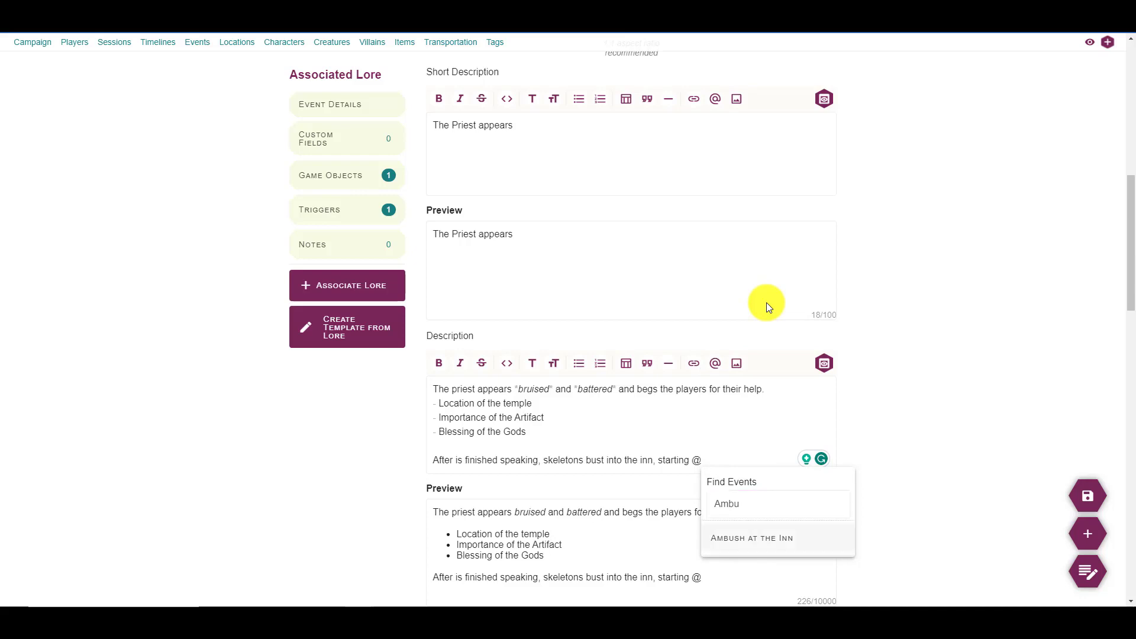
key(Return)
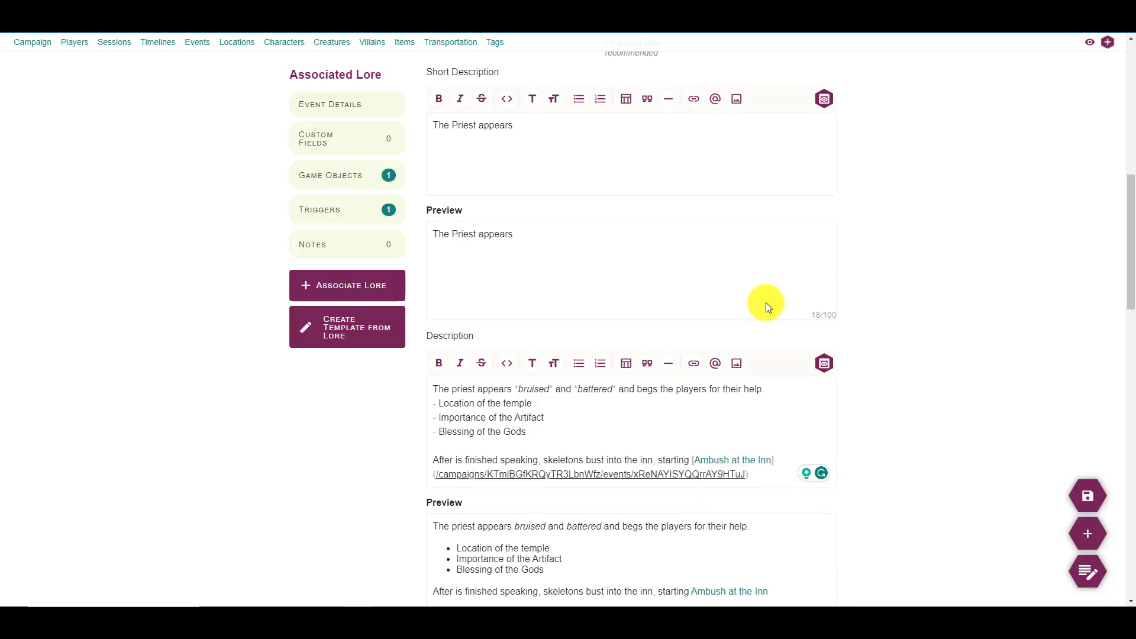
- Check the Ambush at the Inn link from the Description preview in a separate browser tab and return to the event
scroll(861, 257, down, 4)
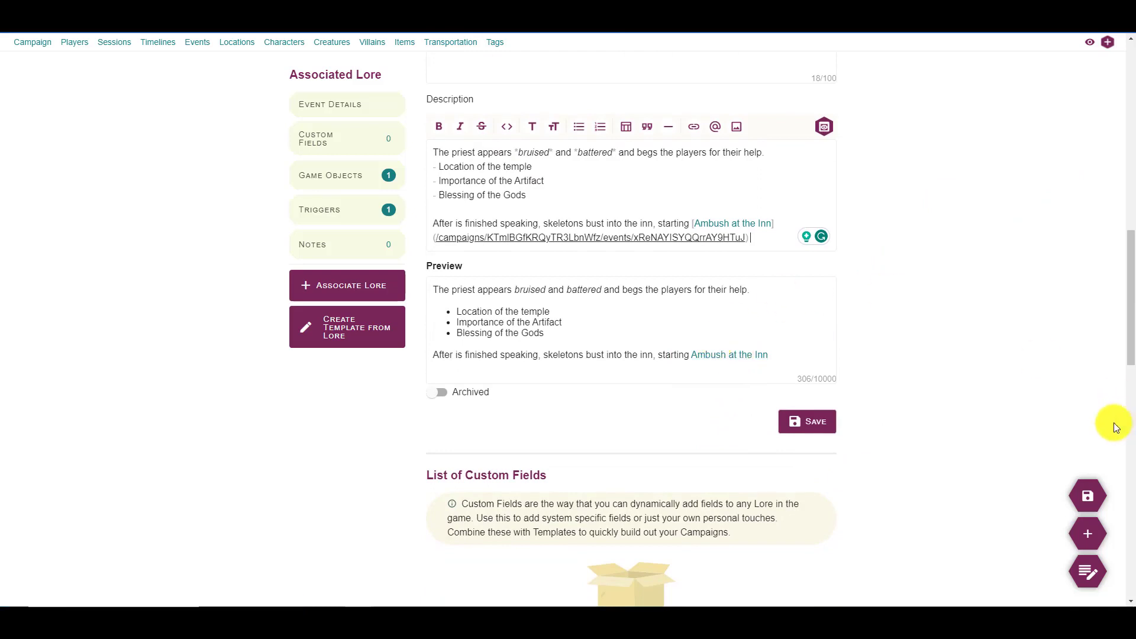
right_click(727, 360)
right_click(731, 357)
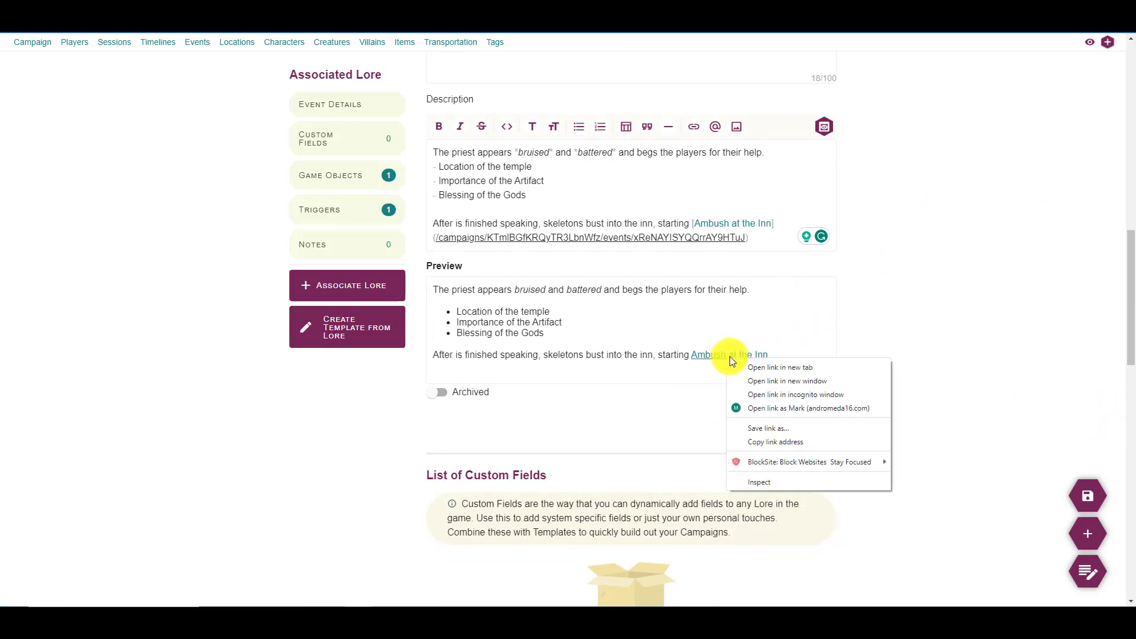
click(539, 241)
click(185, 46)
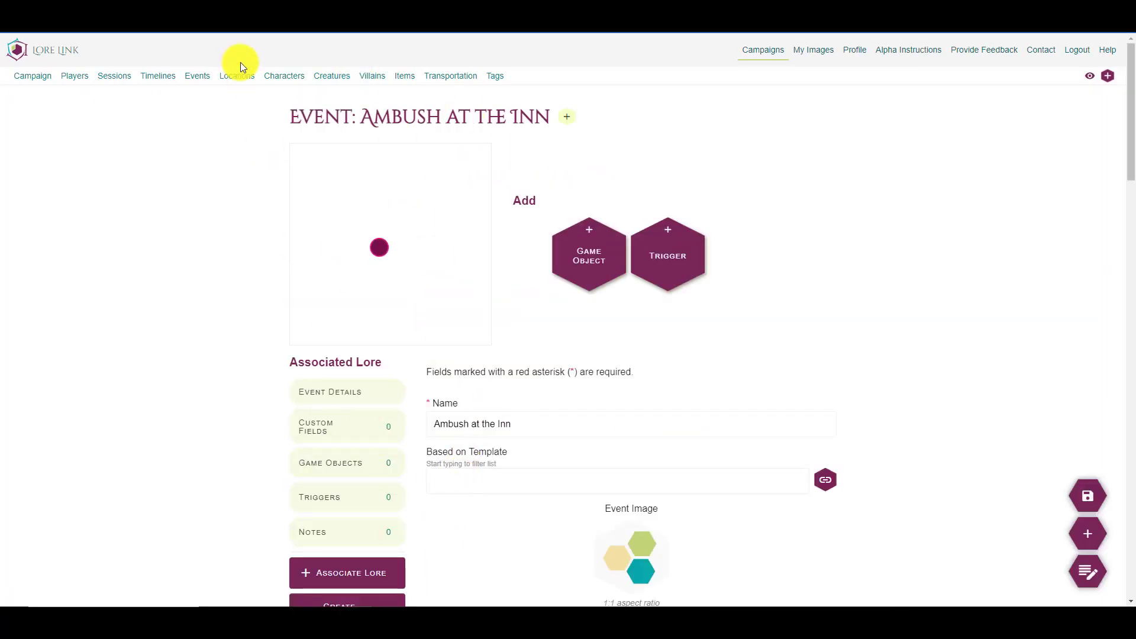
key(ctrl+w)
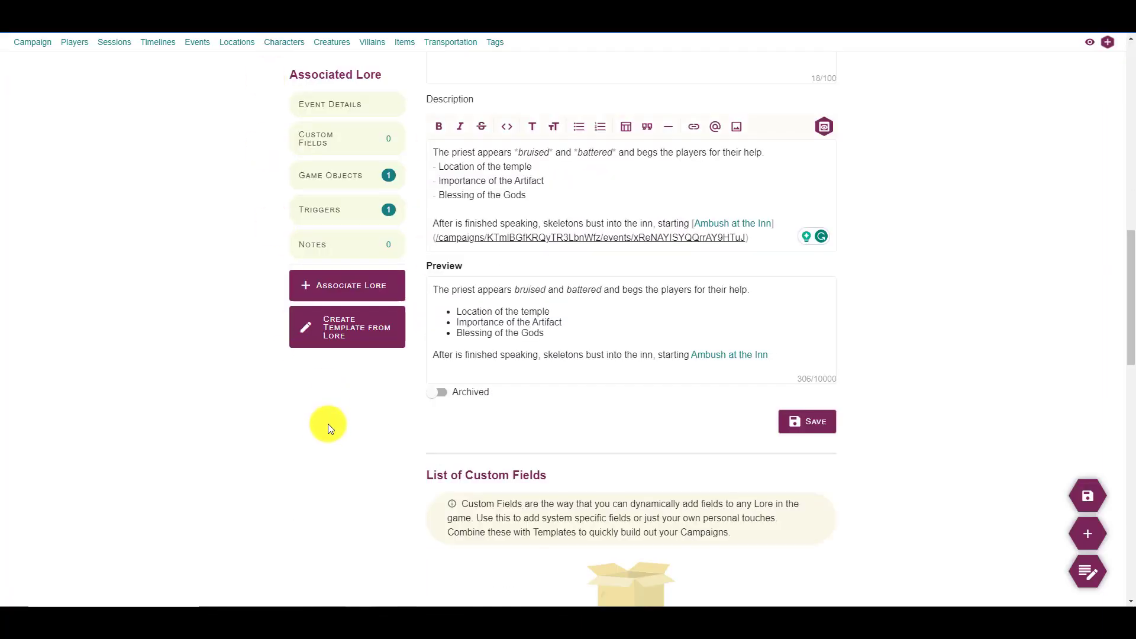
- Review the Meeting with the Priest event's sections and save its updated description
scroll(318, 431, down, 3)
scroll(271, 432, down, 3)
scroll(271, 432, up, 9)
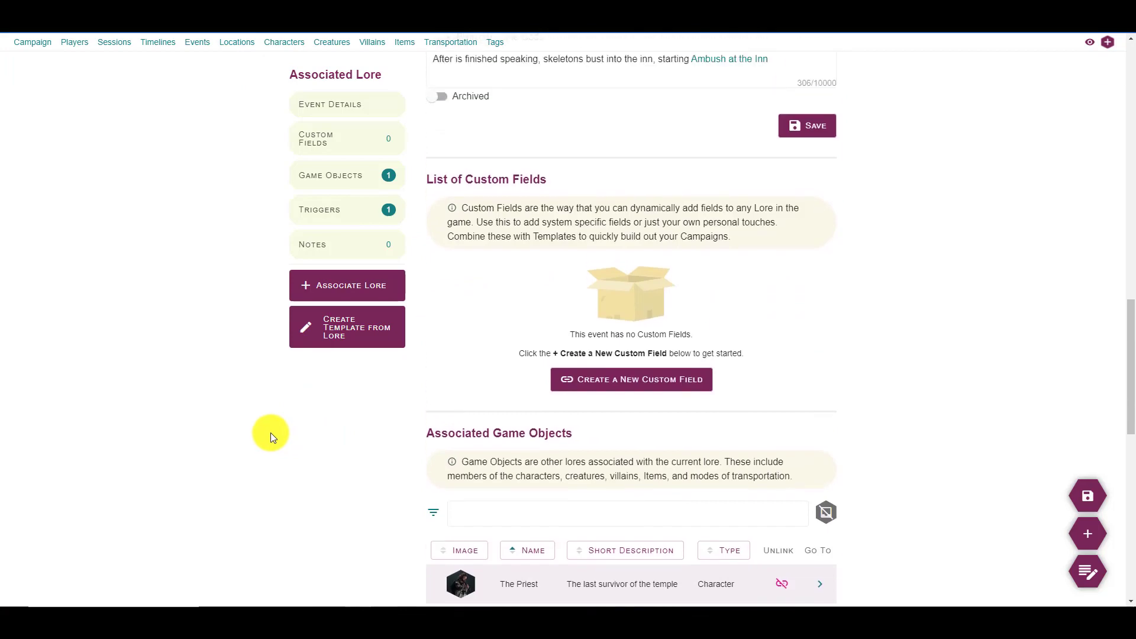
scroll(257, 427, down, 3)
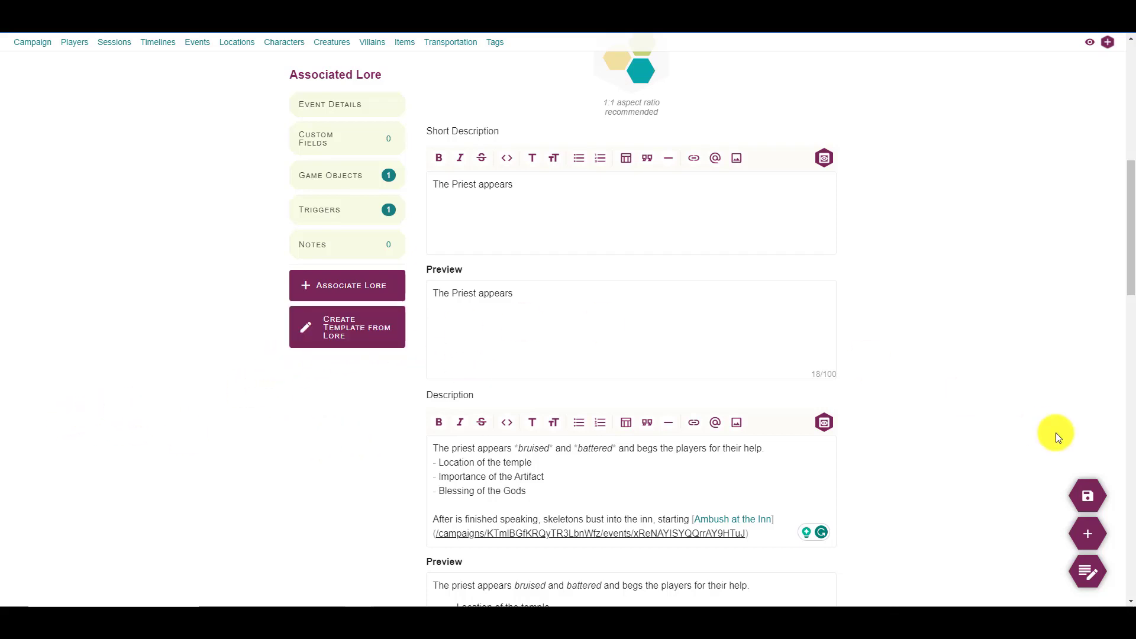
click(1088, 497)
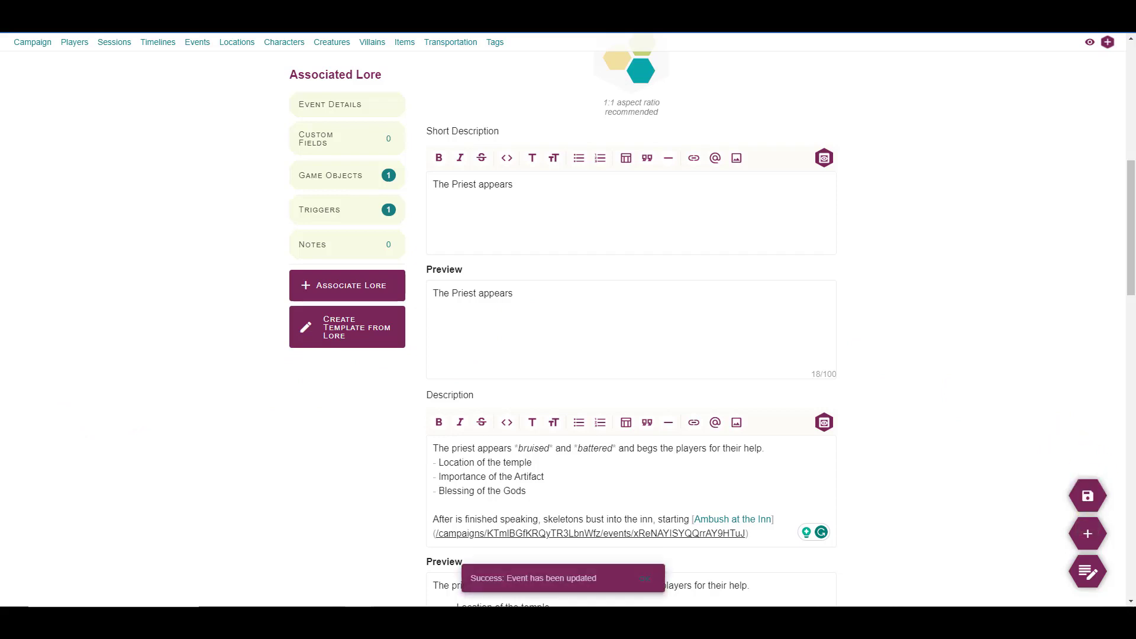
- Open the Campaign World location from the Locations Hierarchy and examine its parent, Read Aloud, description and associated lore fields
click(237, 42)
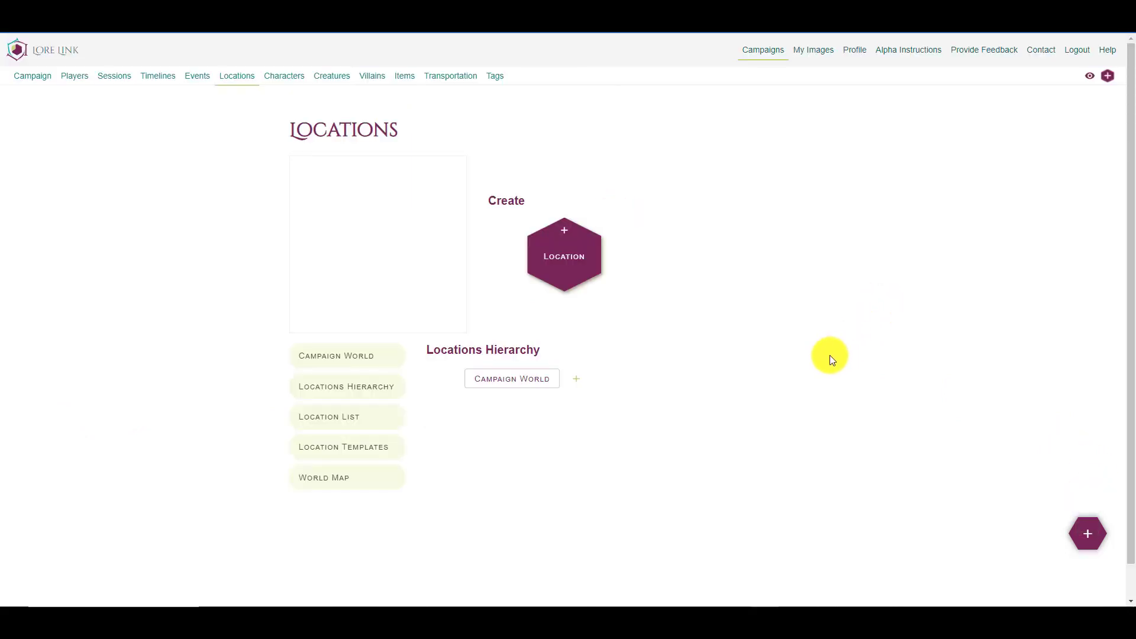
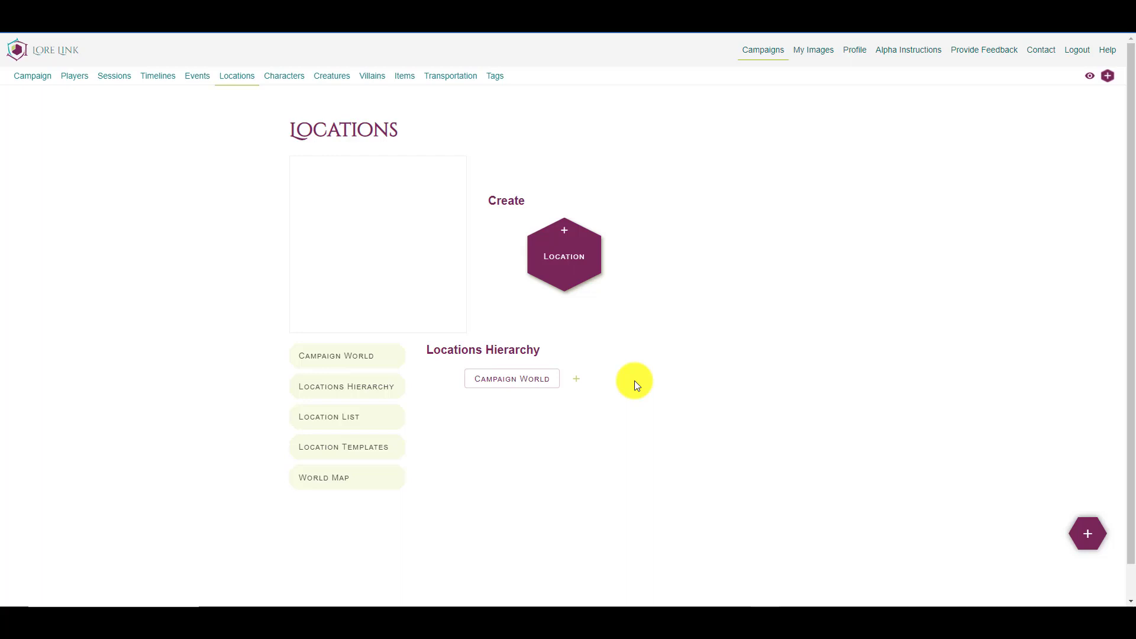
click(497, 378)
scroll(749, 343, down, 8)
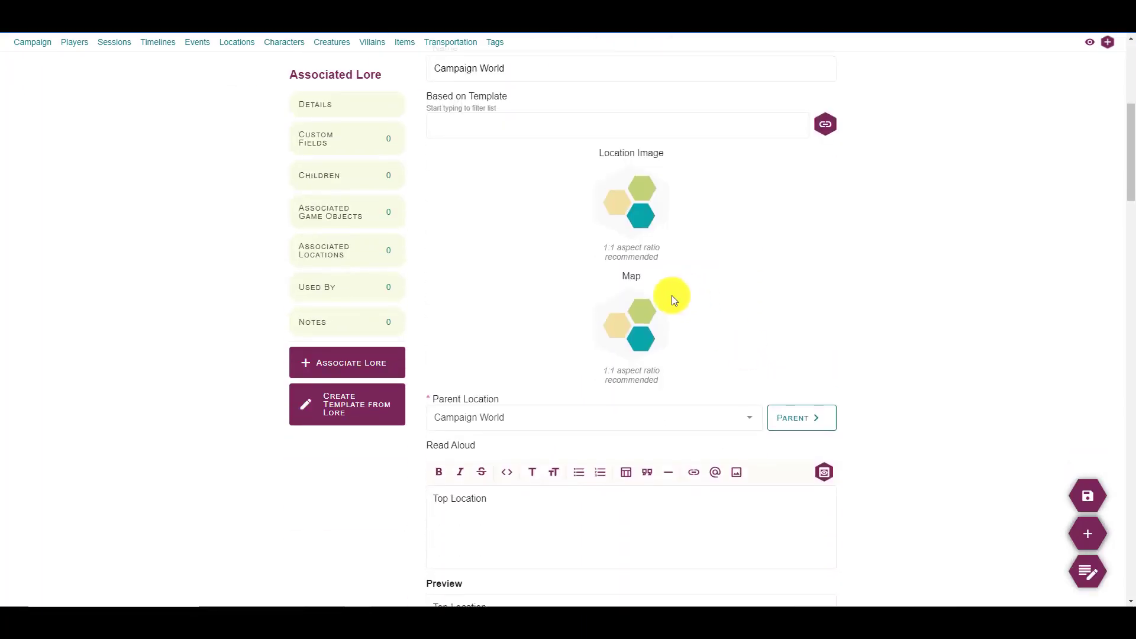
scroll(571, 265, down, 2)
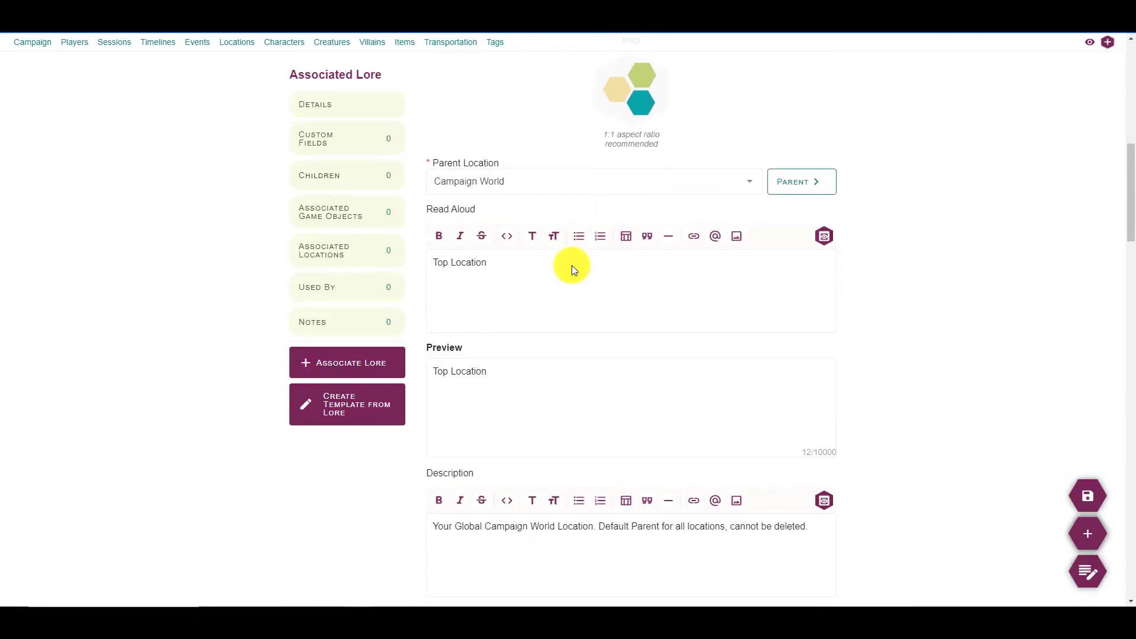
scroll(546, 361, down, 4)
scroll(545, 361, up, 3)
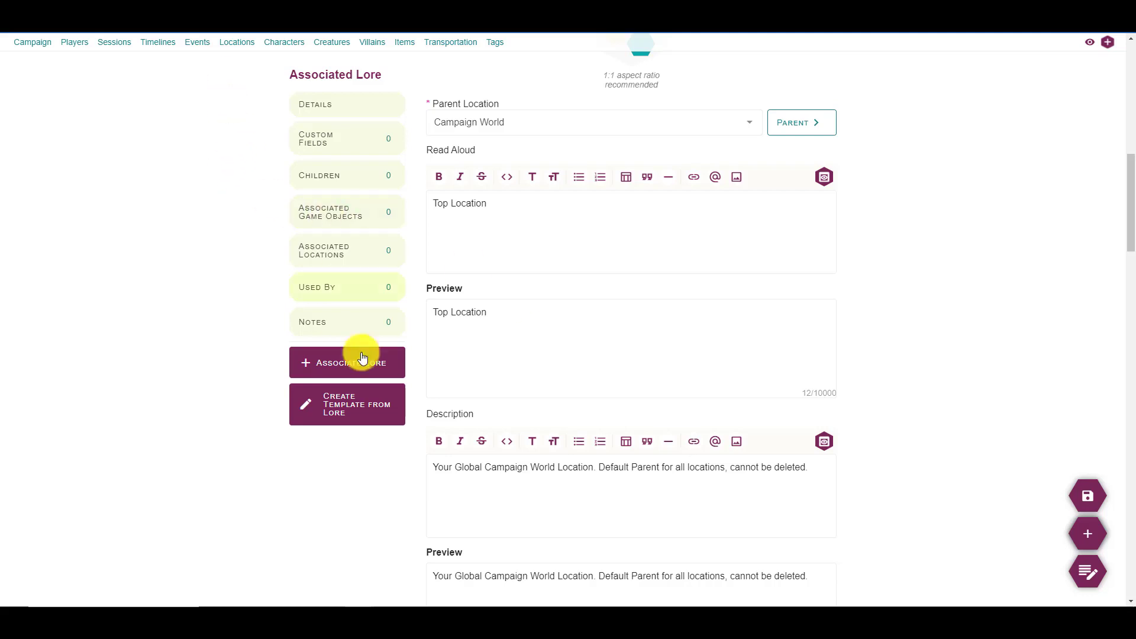
scroll(180, 284, down, 3)
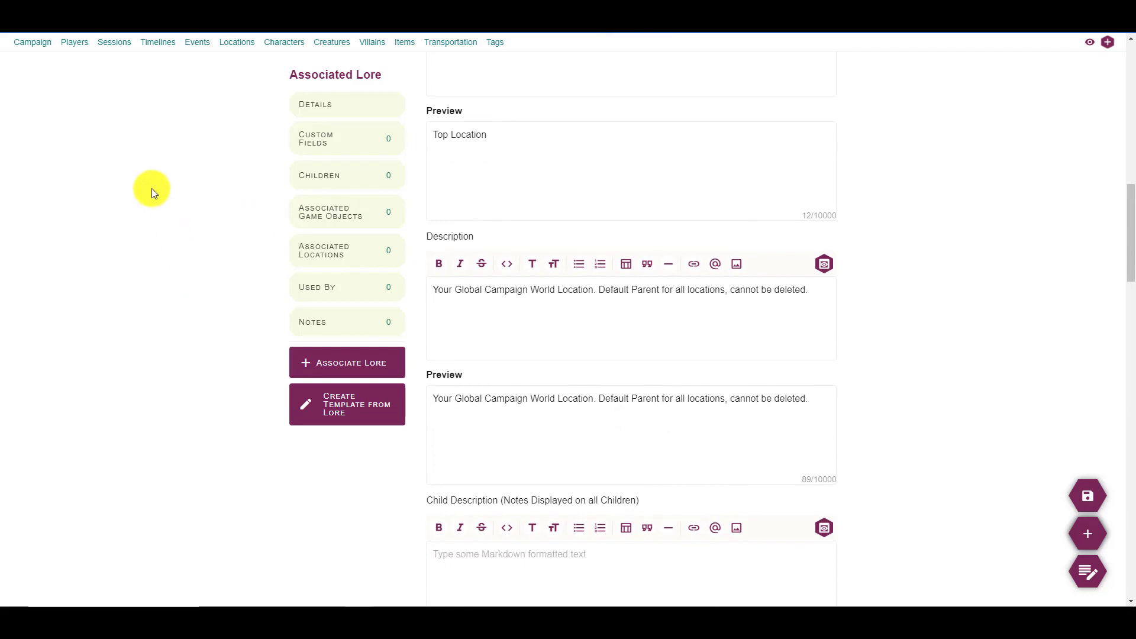
scroll(225, 65, up, 3)
- Start a new location from the Locations page, name it "Palace of the Dead" and give it a dark location image with shadowy figures
click(235, 43)
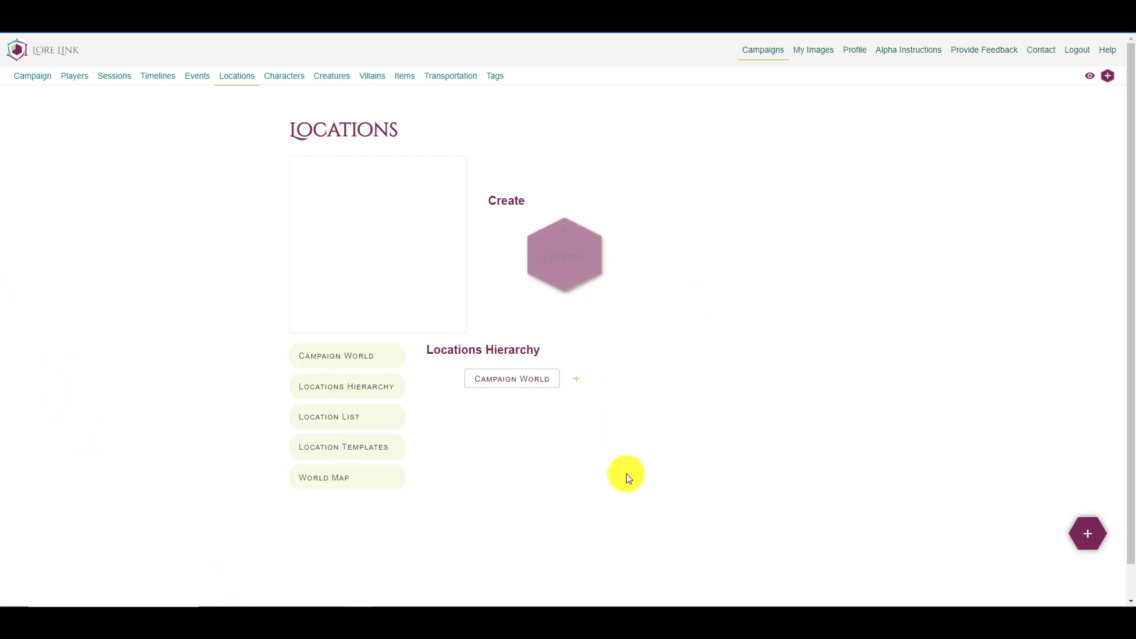
click(579, 281)
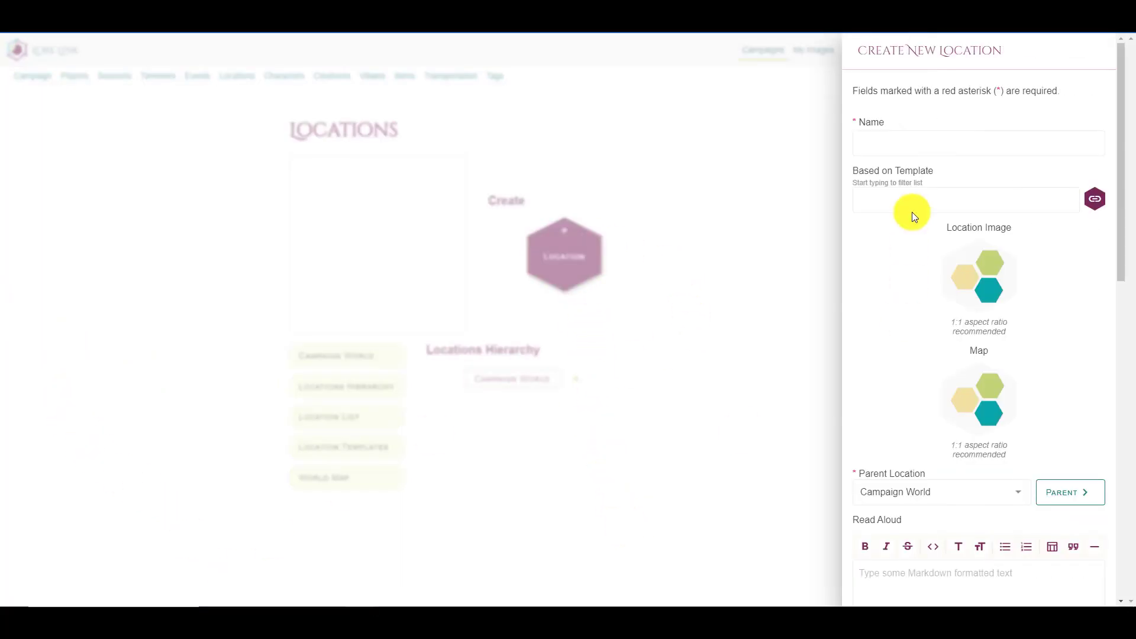
click(896, 128)
text(Pa)
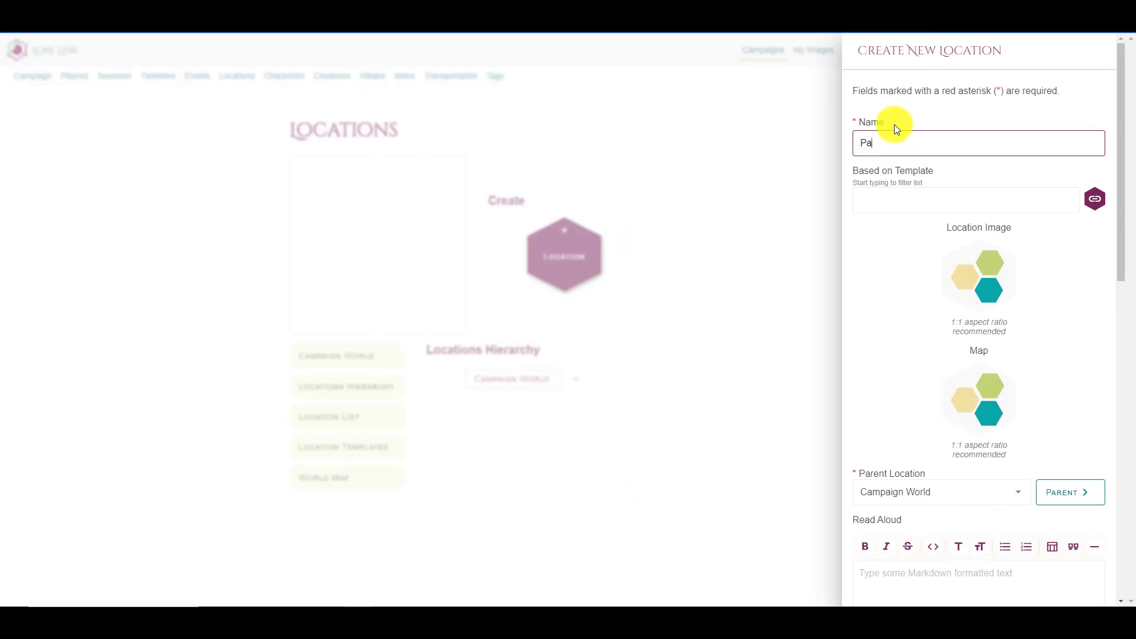
text(lace of the Dead)
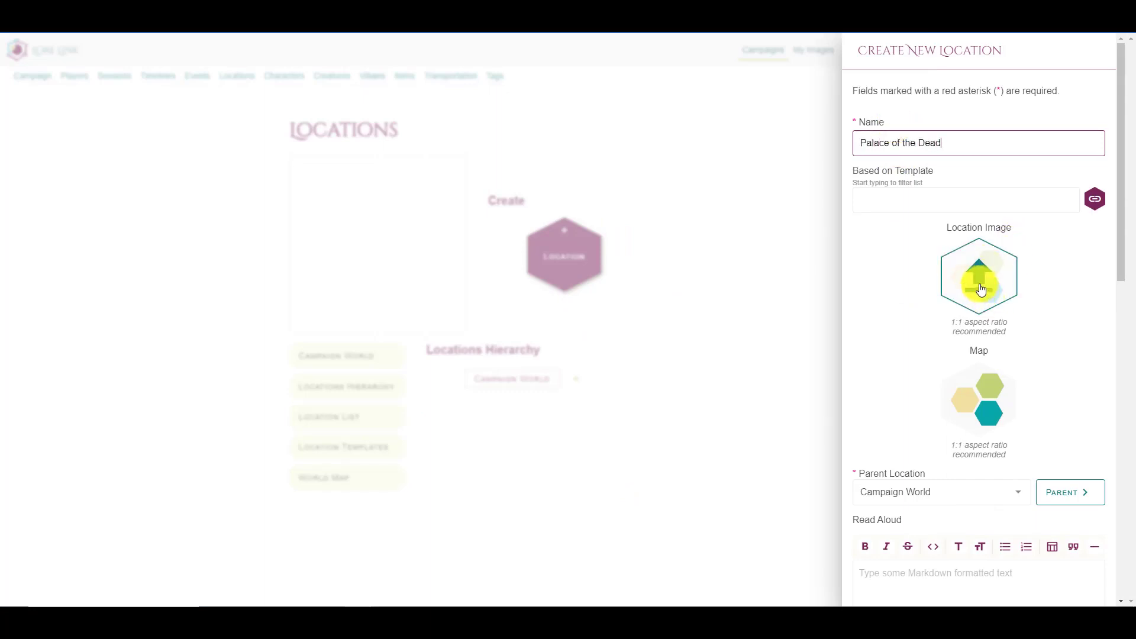
click(980, 288)
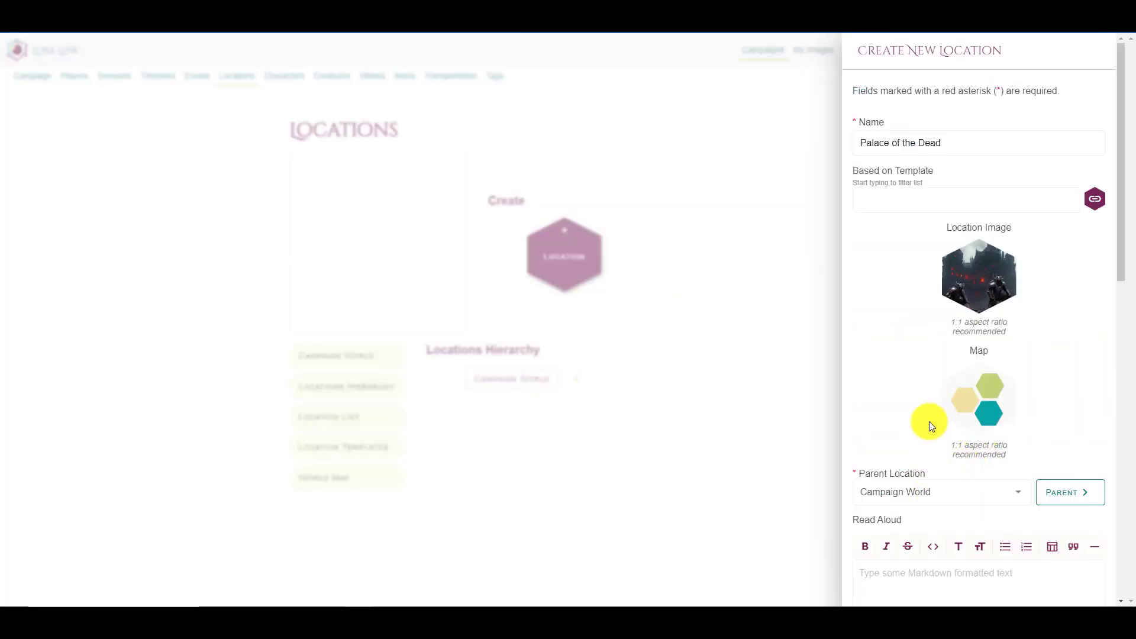
scroll(929, 422, down, 1)
scroll(906, 388, down, 5)
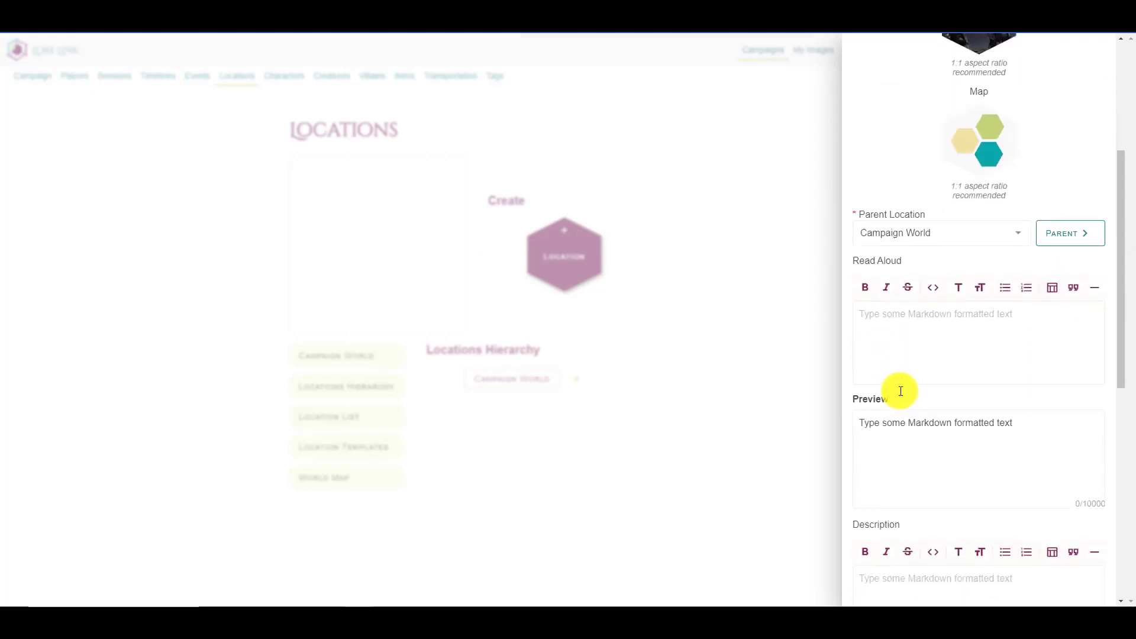
scroll(964, 400, up, 4)
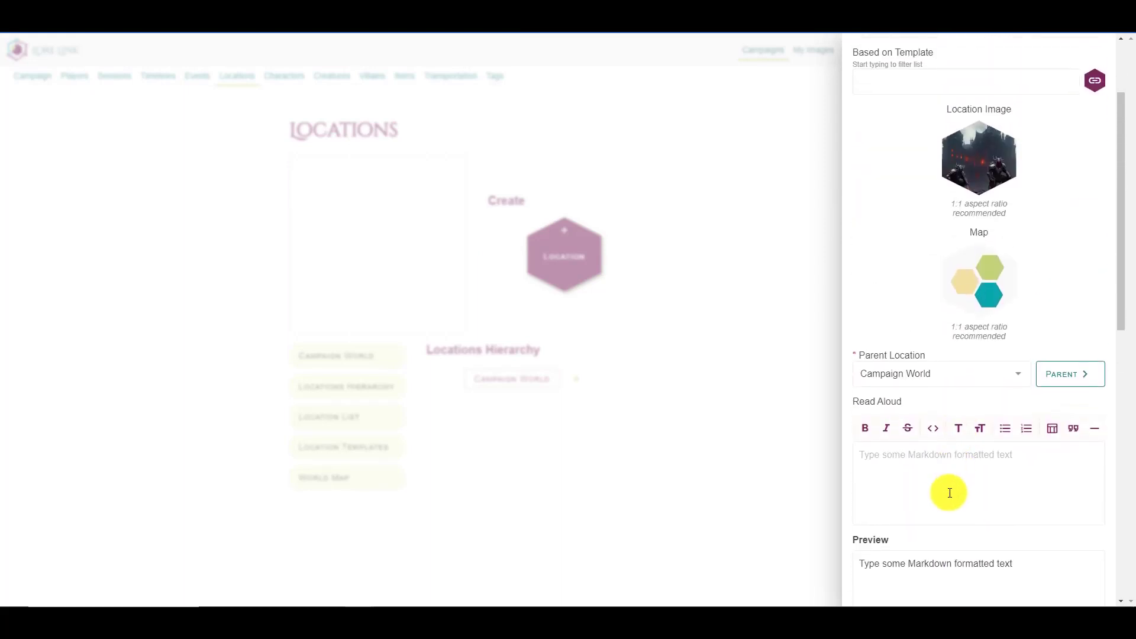
- Enter the Read Aloud text "The night air stinks of evil as you approach this horrific looking castle. Screams seem to continually split the air."
scroll(914, 320, down, 3)
click(926, 335)
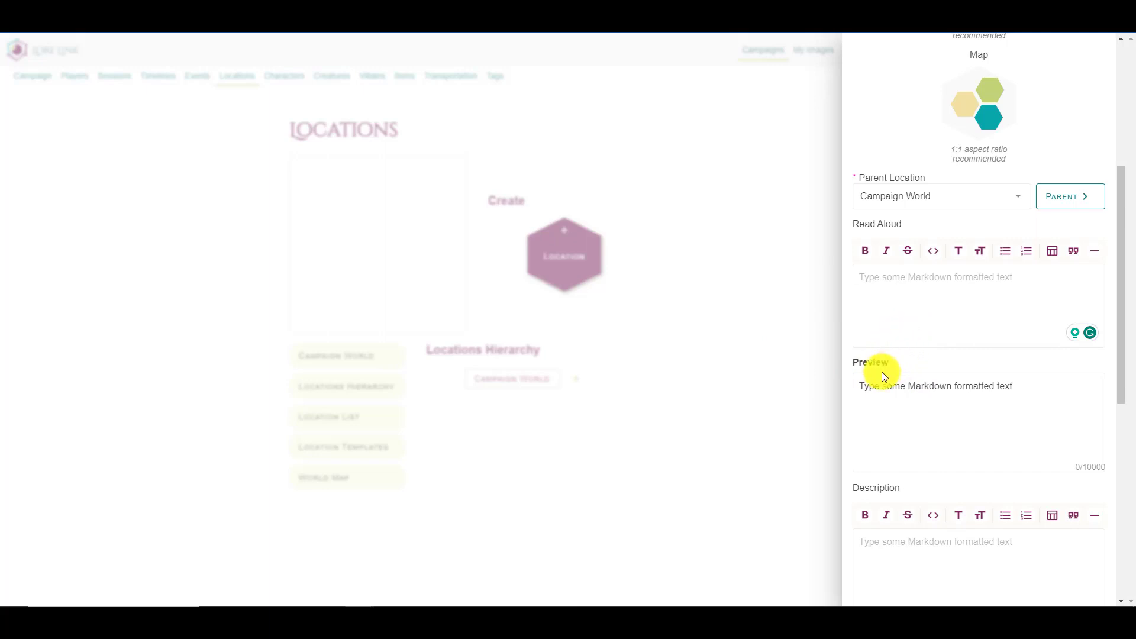
click(895, 295)
text(The nigh)
text(t air stinks of evil as )
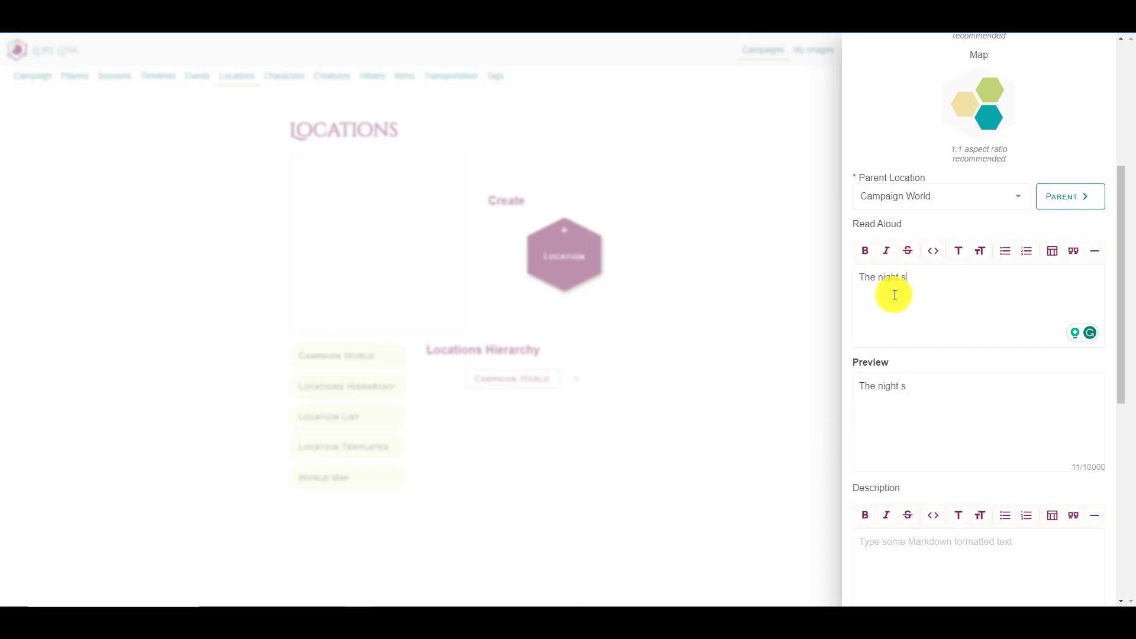
text(yo)
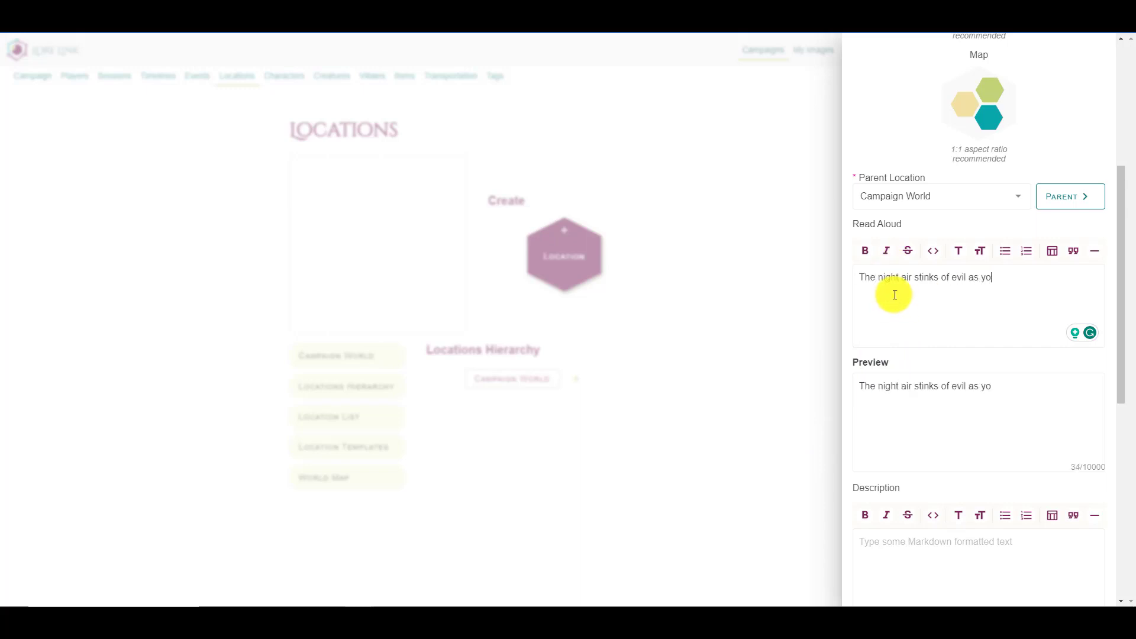
text(u approach this horr)
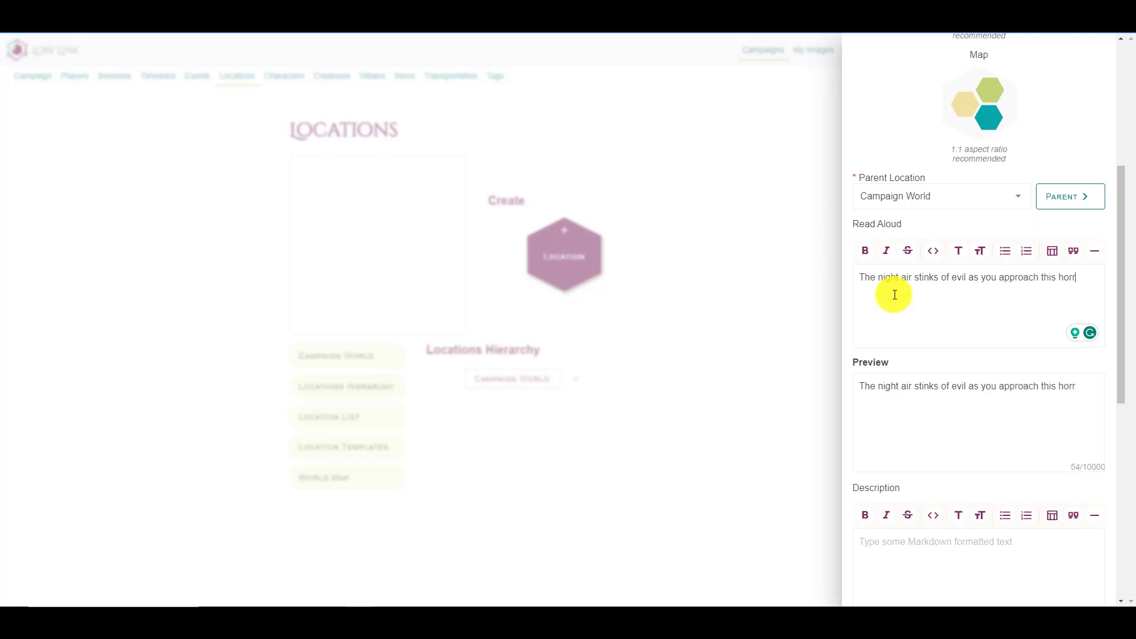
text(ific looking castle. Screams se)
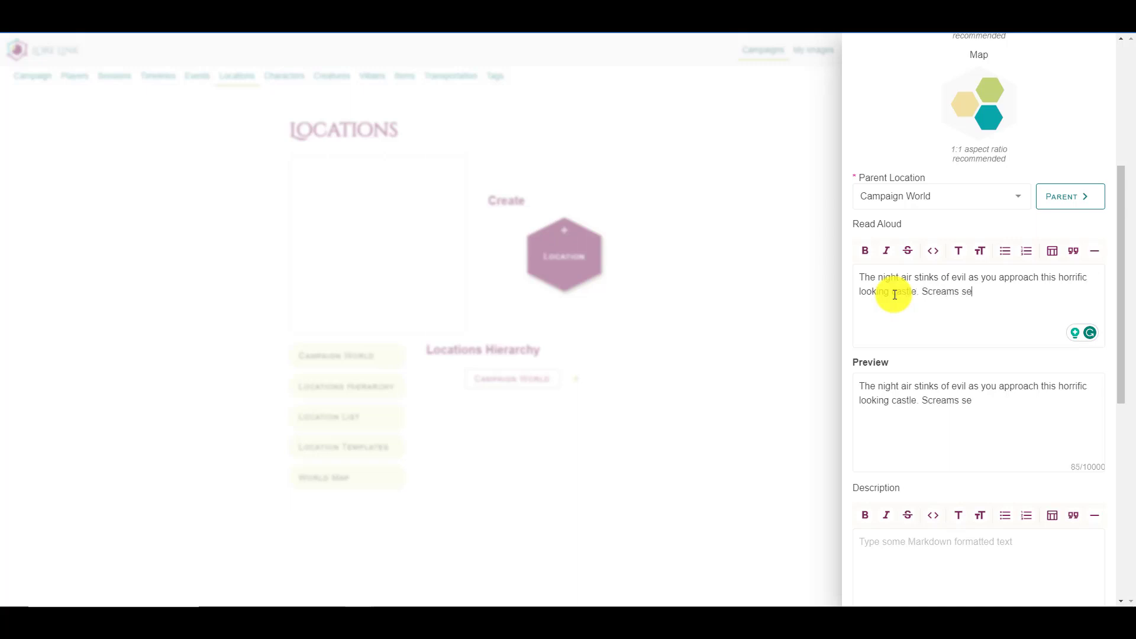
text(em to continua)
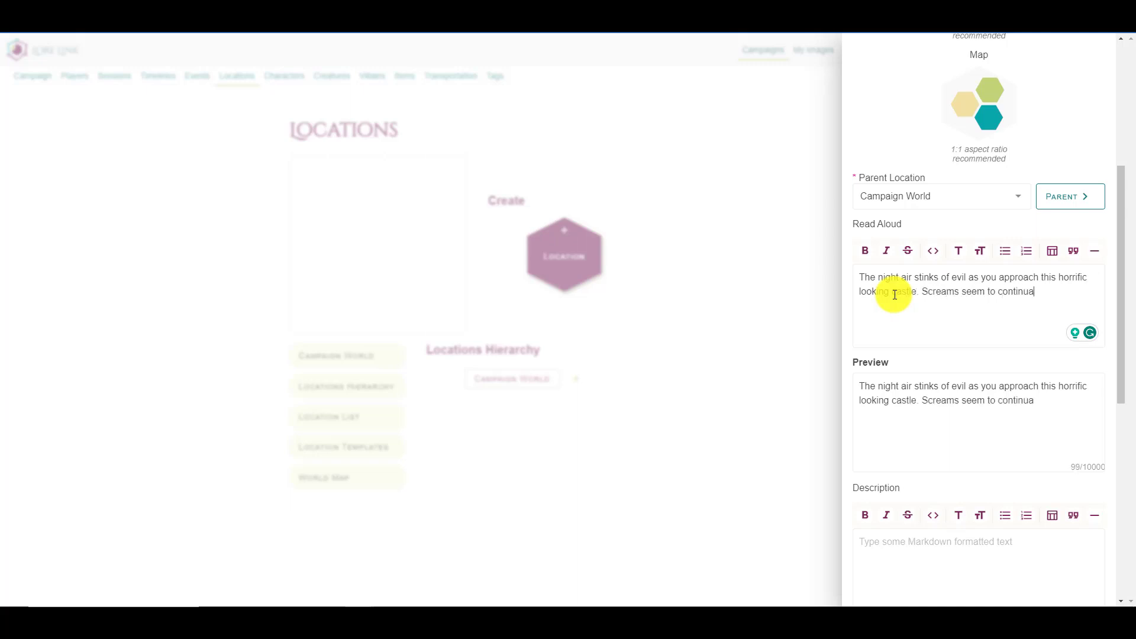
text(lly split the air.)
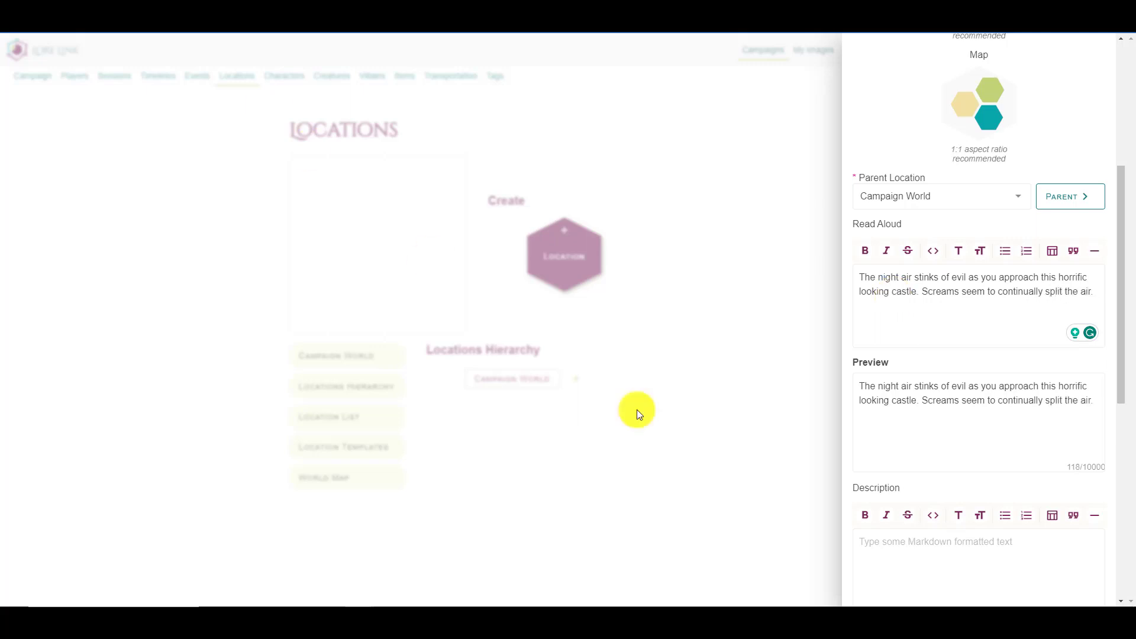
- Enter the location's Description as "The castle is twenty feet tall, it's made of black obsidian"
scroll(941, 385, down, 3)
click(950, 368)
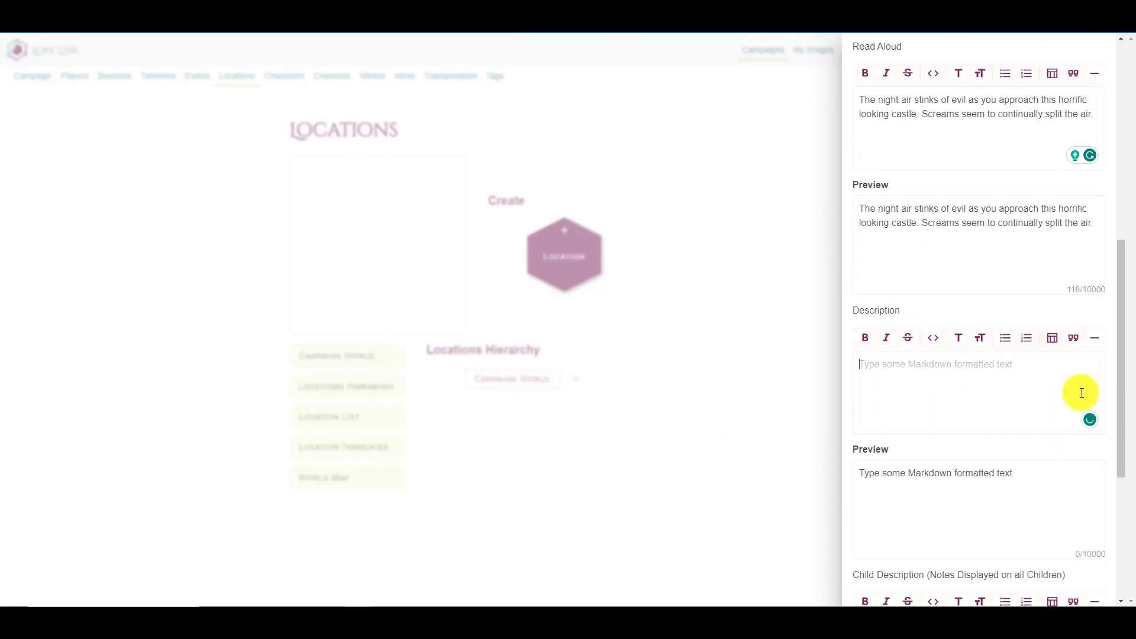
scroll(917, 261, down, 4)
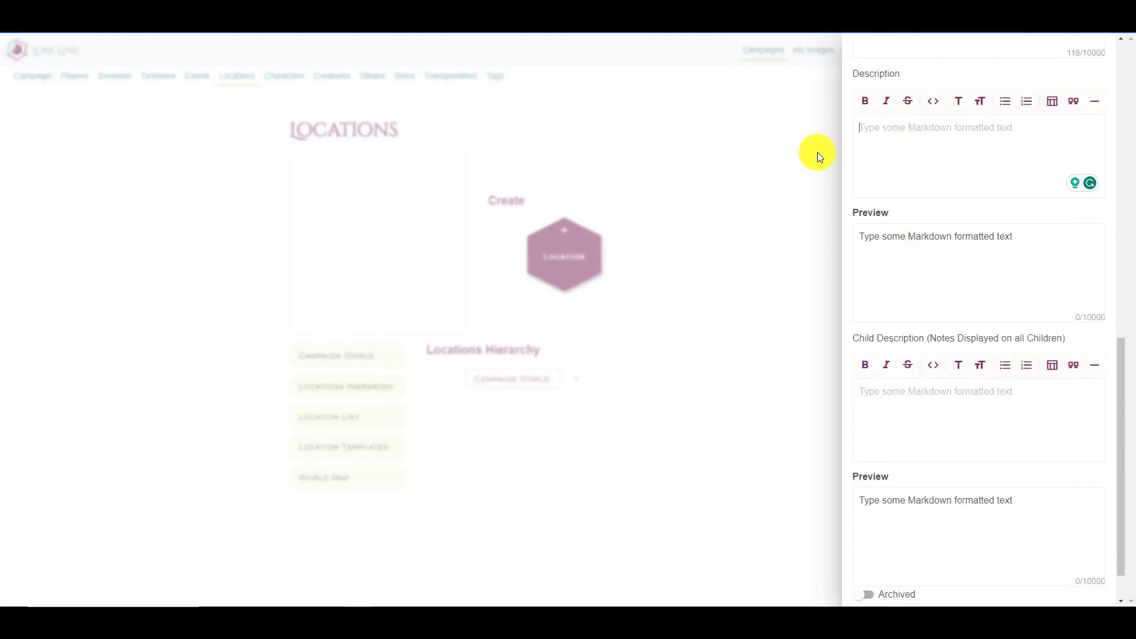
text(The castel)
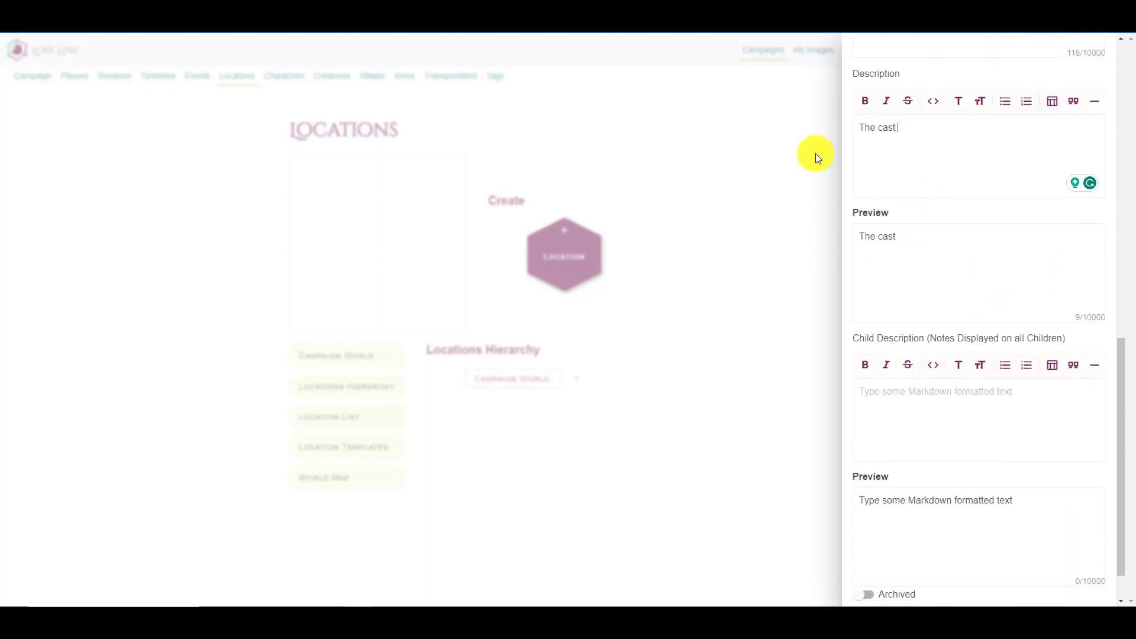
key(BackSpace)
key(BackSpace)
text(le is twenty feet tall)
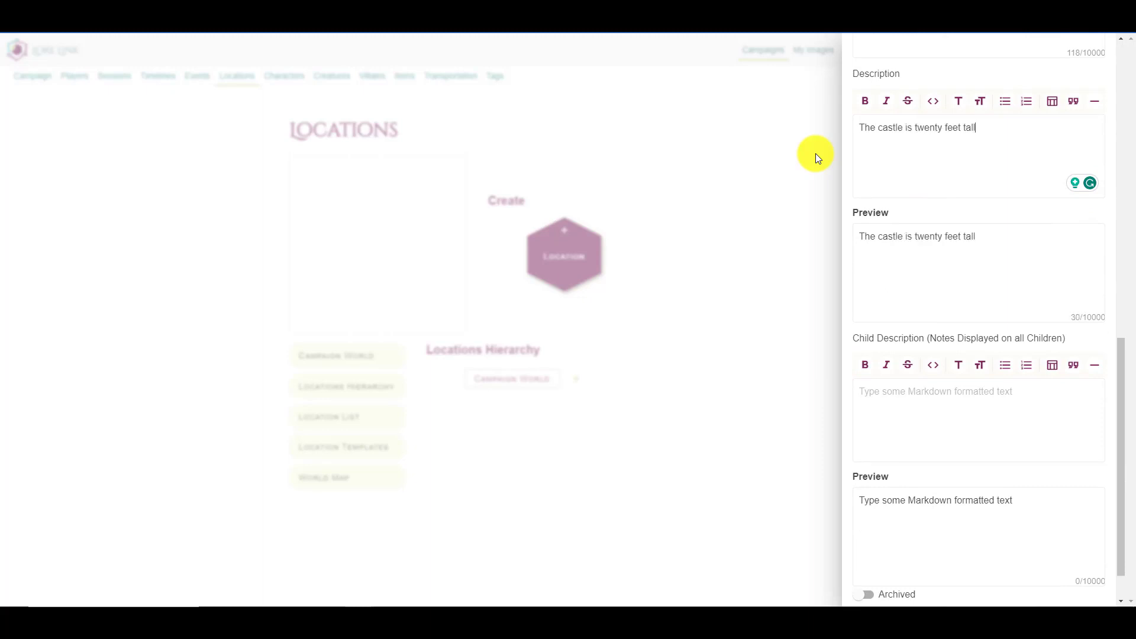
text(, it's ma)
key(BackSpace)
key(BackSpace)
text(made of black obsidian)
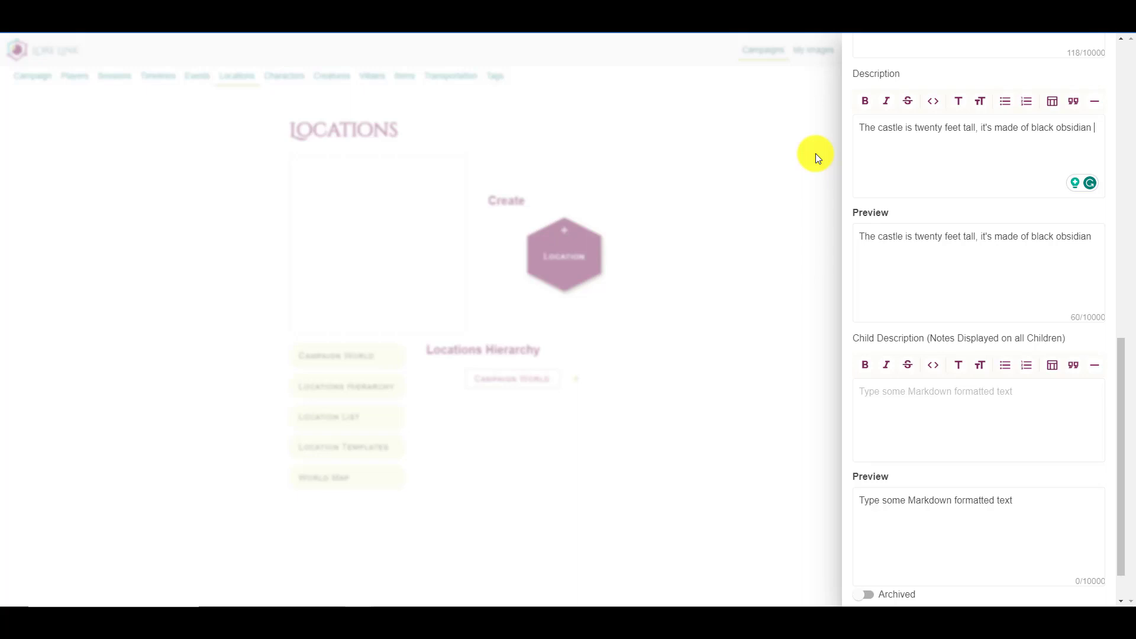
key(BackSpace)
- Create the Palace of the Dead location and open its page from the Locations Hierarchy
scroll(946, 384, down, 1)
click(1065, 573)
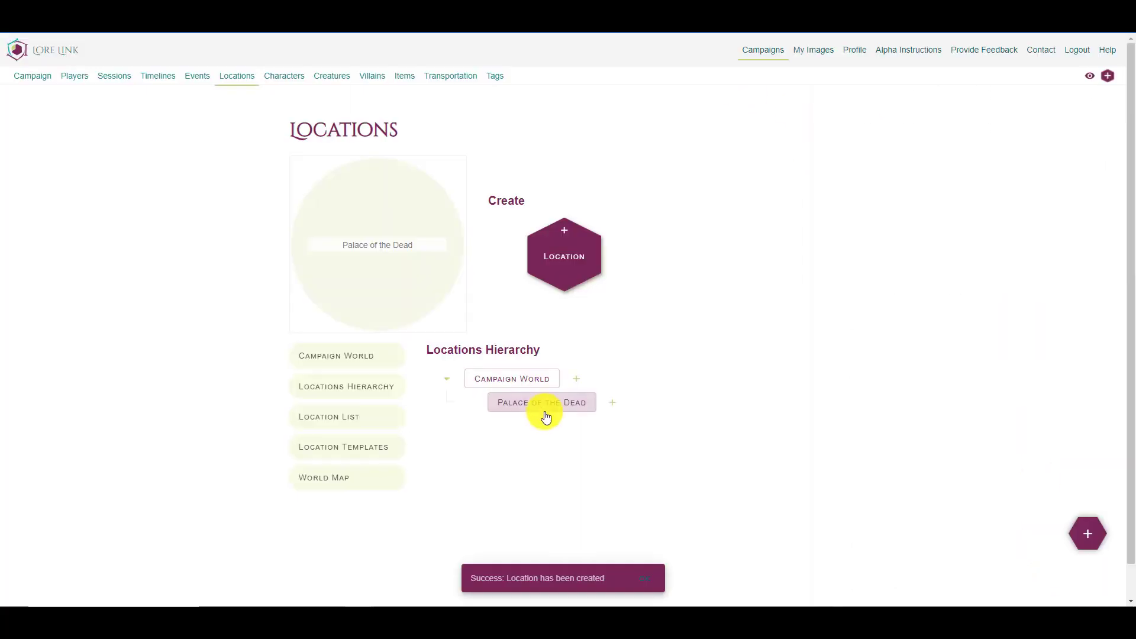
click(551, 401)
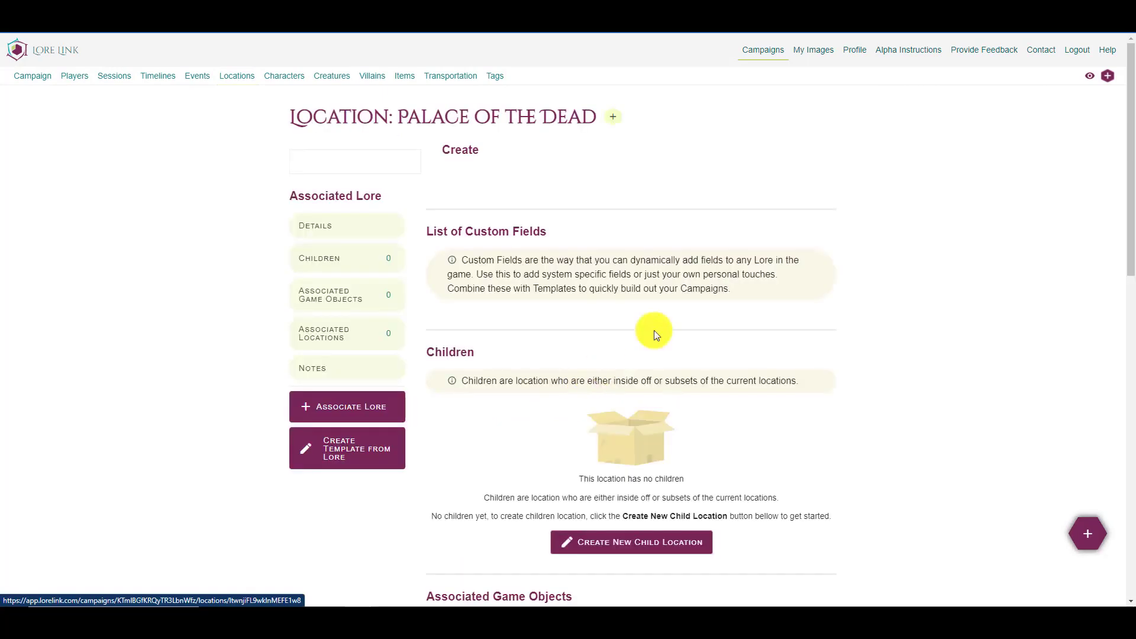
- Begin the Palace of the Dead's Child Description with "All rooms are light with everburning torches."
scroll(680, 272, down, 8)
scroll(680, 272, down, 8)
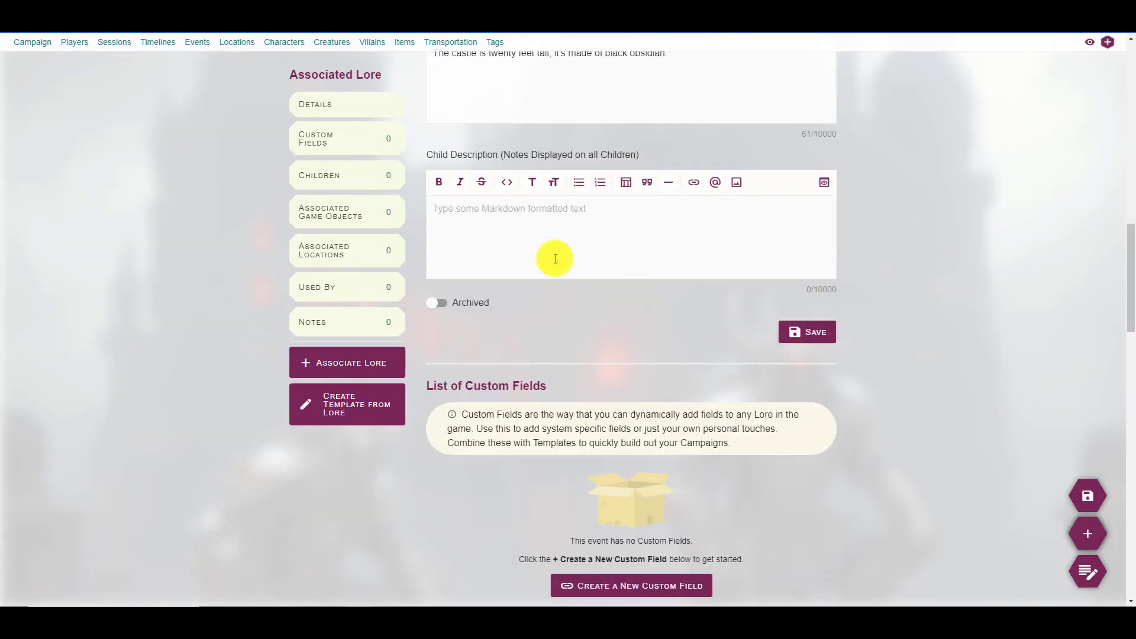
click(560, 248)
scroll(563, 274, up, 2)
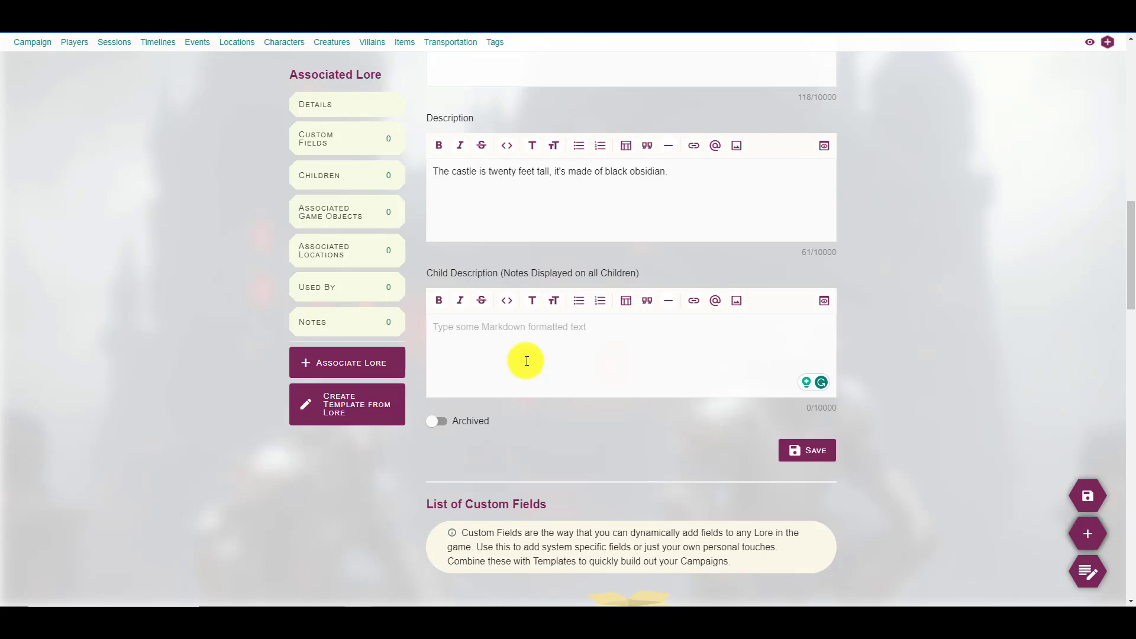
text(The)
key(BackSpace)
key(BackSpace)
key(BackSpace)
text(All)
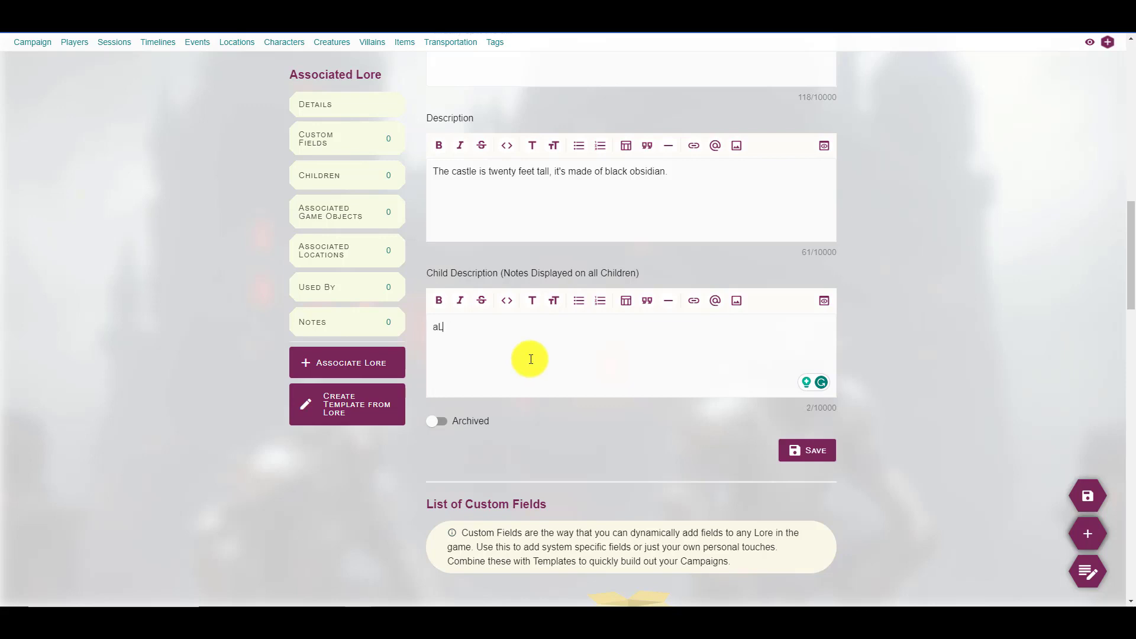
key(BackSpace)
key(BackSpace)
key(BackSpace)
text(All rooms are light with u)
text(verburning torches.)
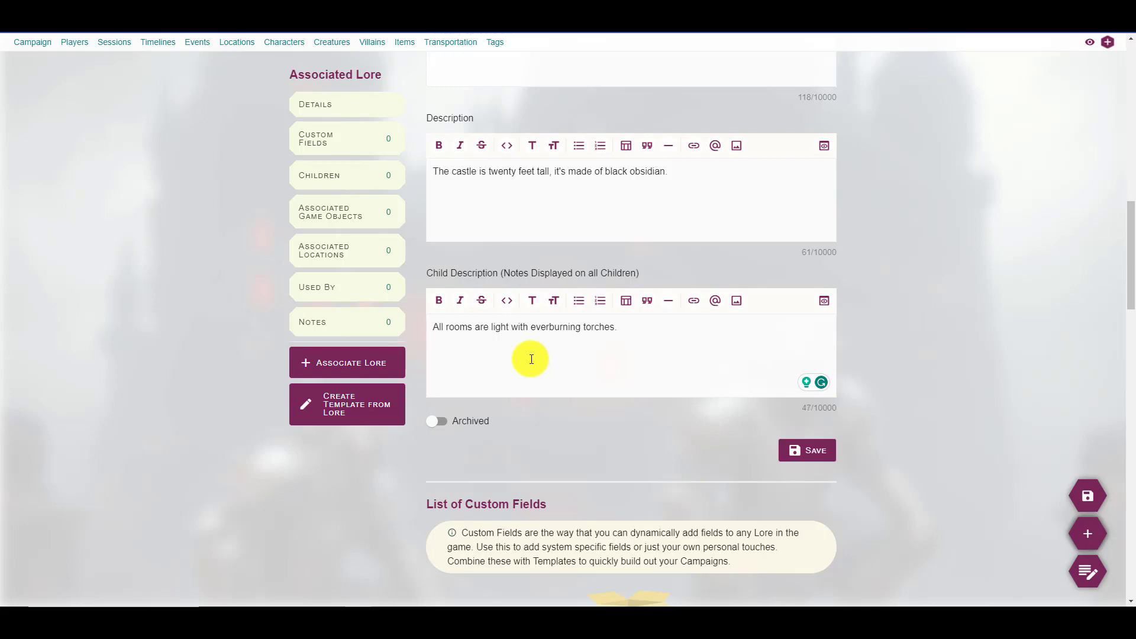
- Add child description lines saying the walls are 10 feet thick and the castle is under a consecrate spell to Urgathoa
text(The walls are 10 feet t)
text(hick.)
key(Return)
text(The castle is und)
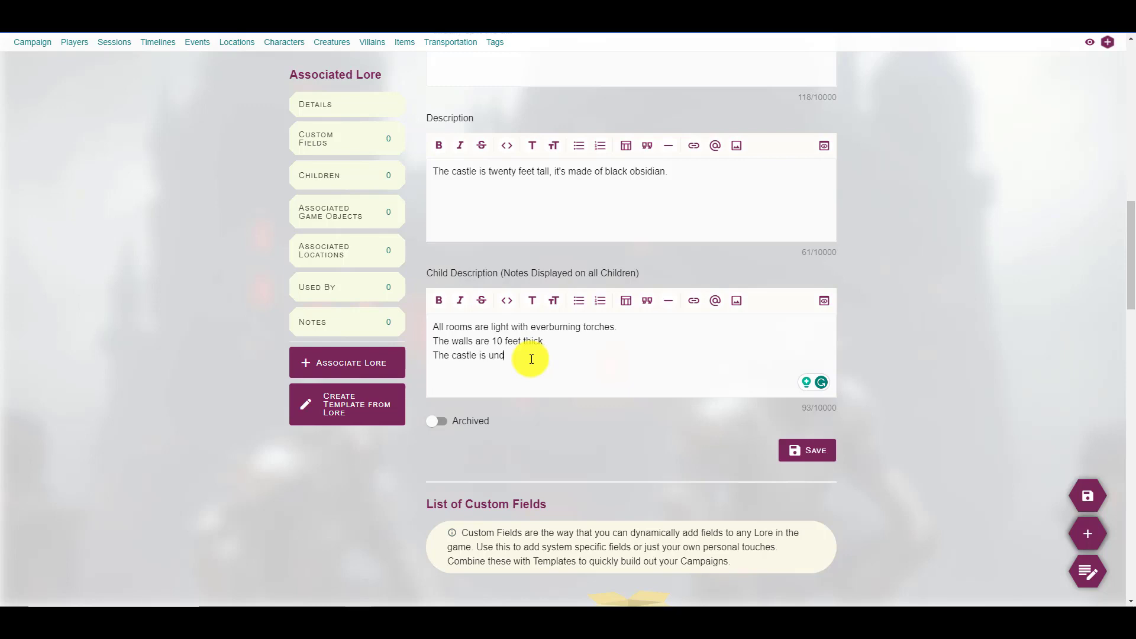
text(er a censore)
text(d)
key(BackSpace)
key(BackSpace)
key(BackSpace)
text(rate spell )
text(to Ur)
text(gathoa)
- Replace the spell's name in the child description with a lore mention, choosing Pathfinder 2E as the rules system
key(BackSpace)
key(BackSpace)
key(BackSpace)
key(BackSpace)
key(BackSpace)
key(BackSpace)
key(BackSpace)
key(BackSpace)
key(BackSpace)
key(BackSpace)
text(@)
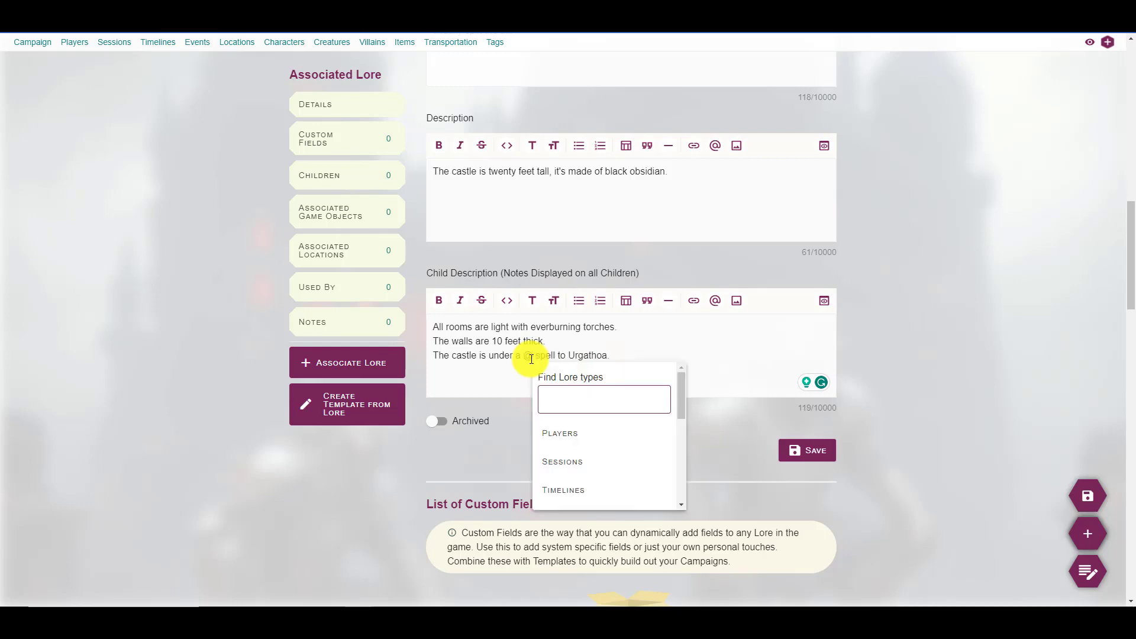
text(sig)
key(BackSpace)
key(BackSpace)
key(BackSpace)
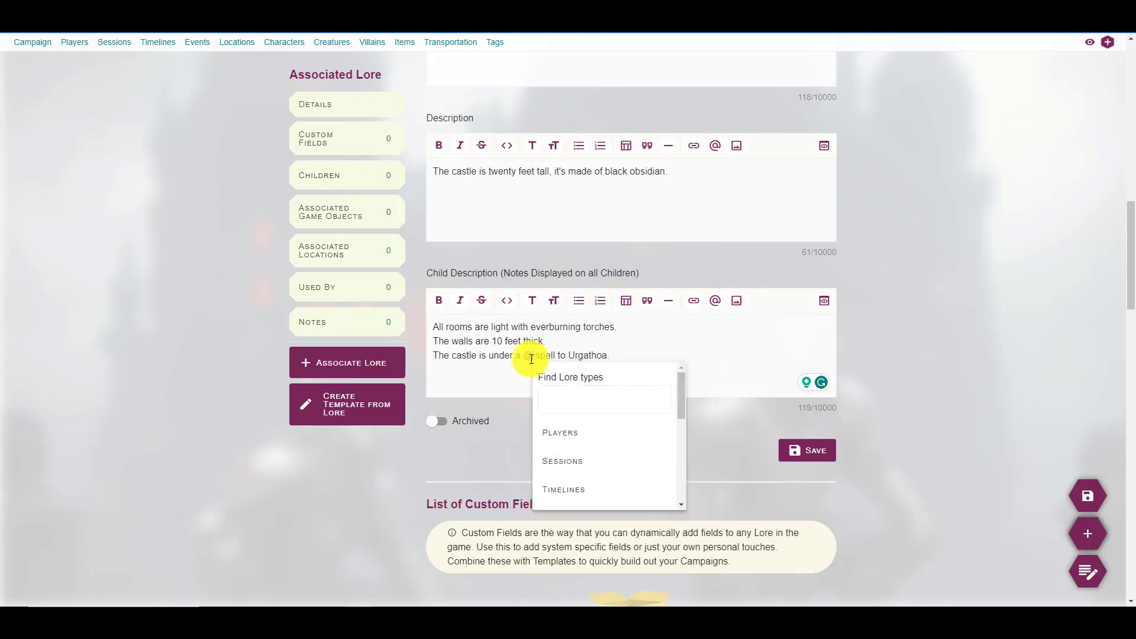
key(Return)
text(Path)
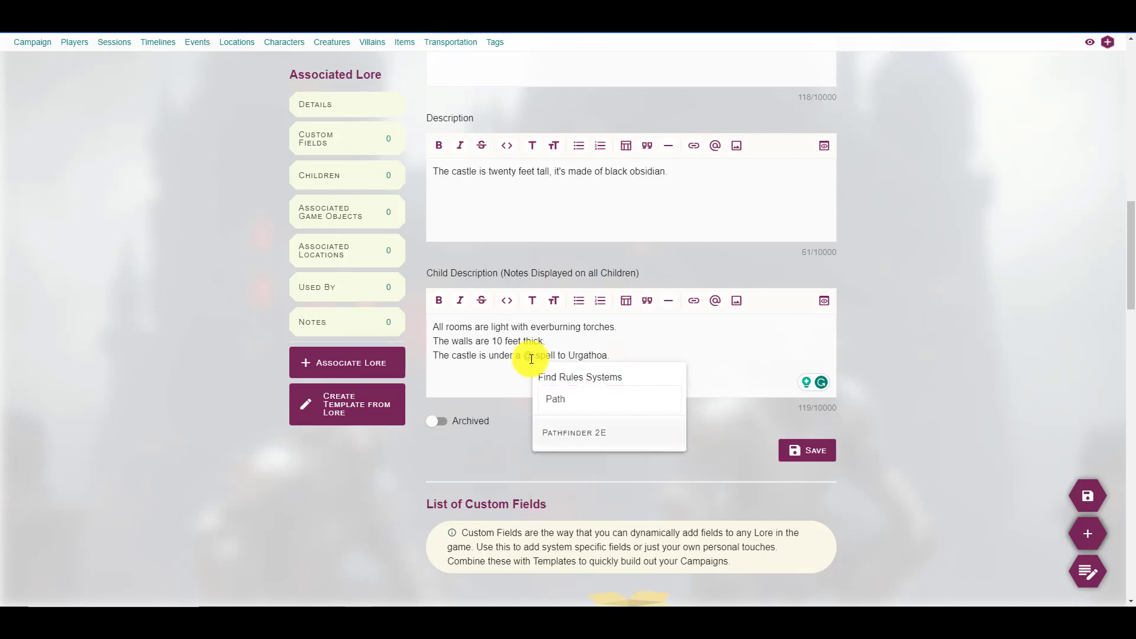
key(Return)
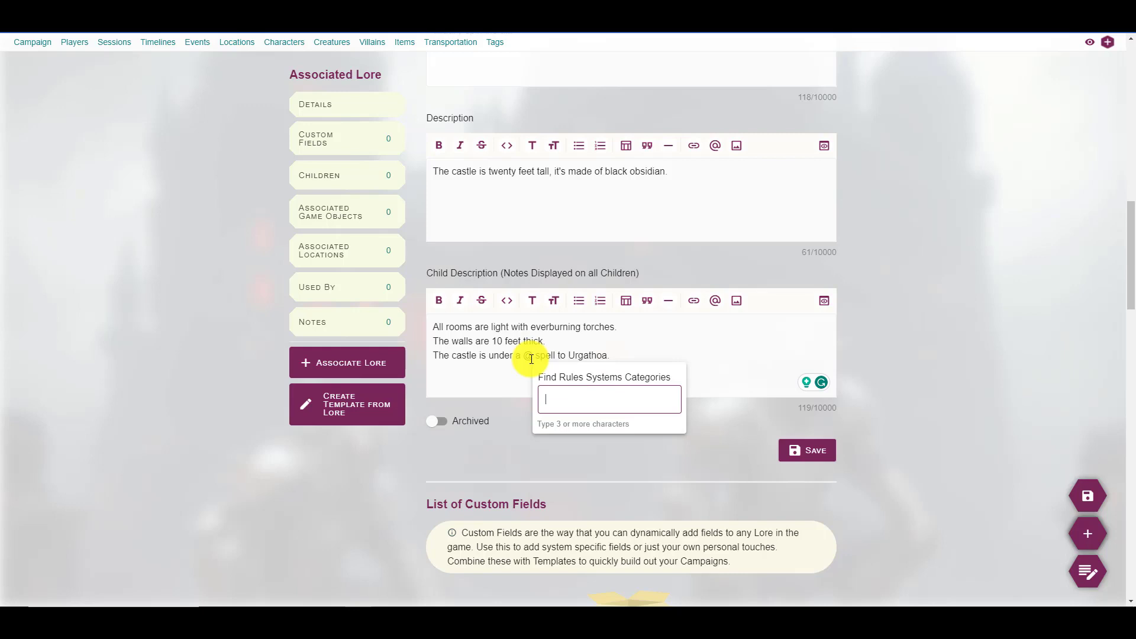
- Choose the Rituals category and insert the Consecrate keyword as the link
text(Ritua)
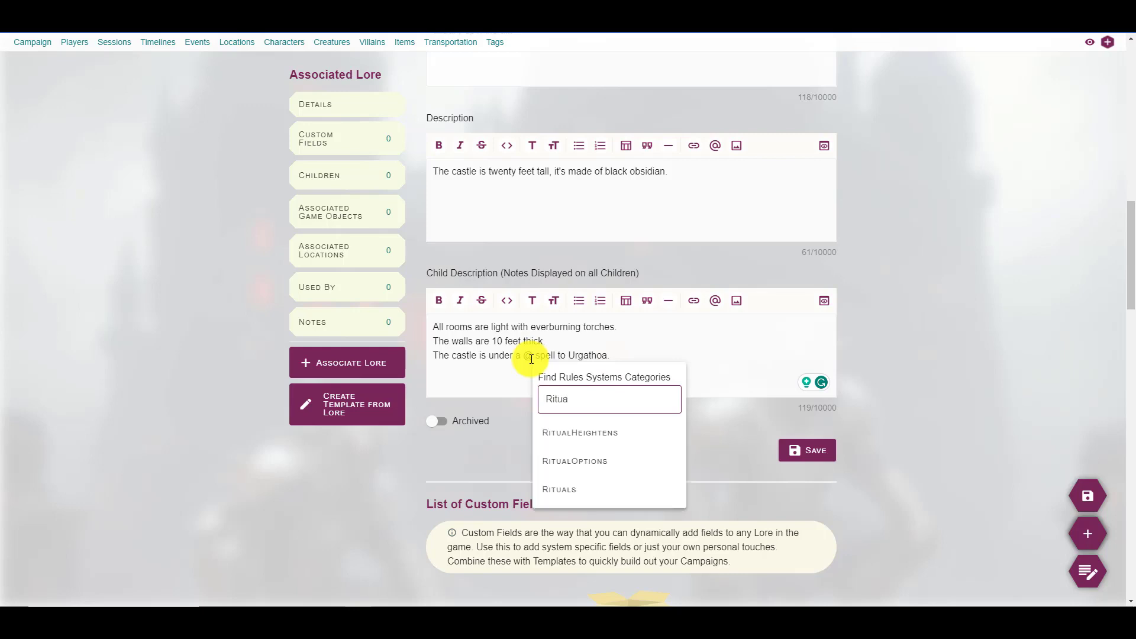
text(ls)
key(Return)
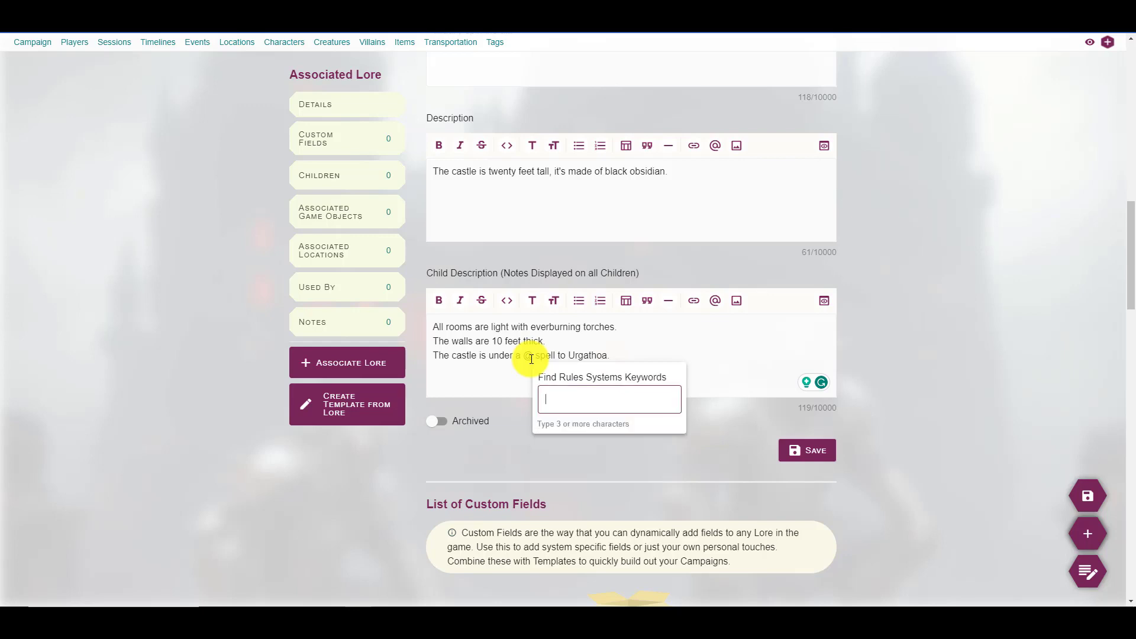
text(consed)
key(BackSpace)
text(c)
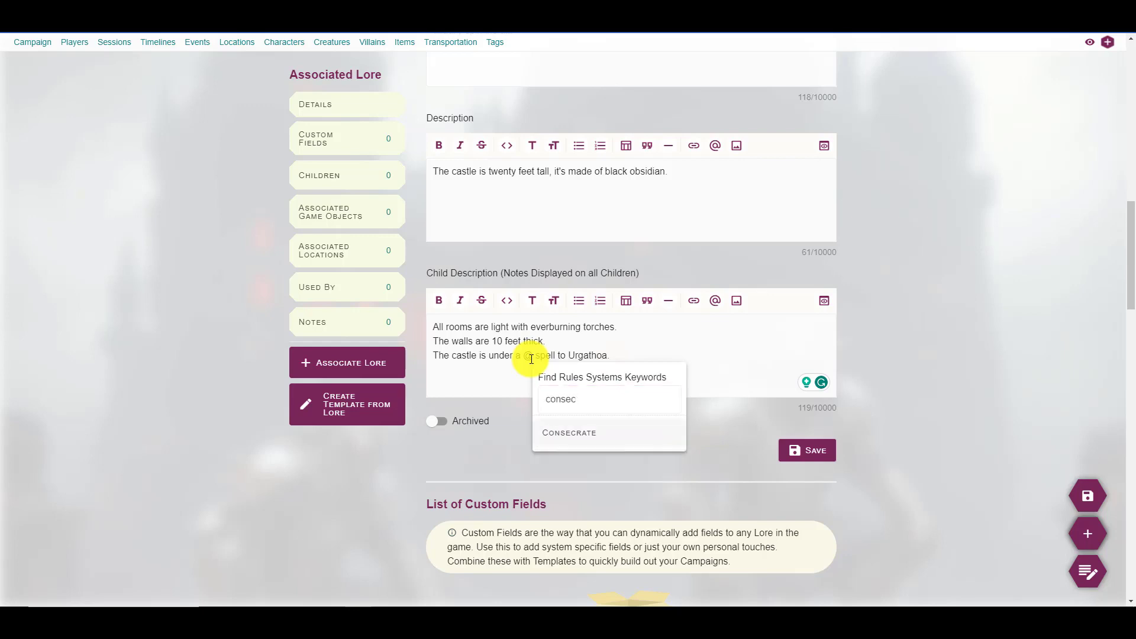
key(Return)
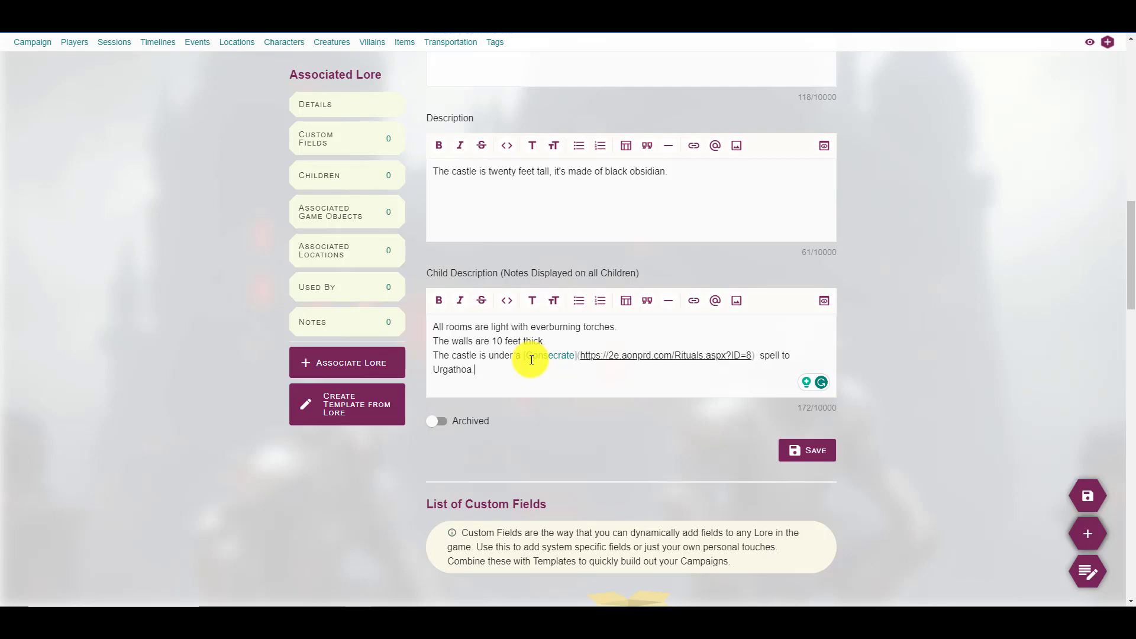
- Replace the plain word Urgathoa in the child description with a lore mention using the Pathfinder 2E rules system
key(ctrl+shift+Left)
key(BackSpace)
text(@)
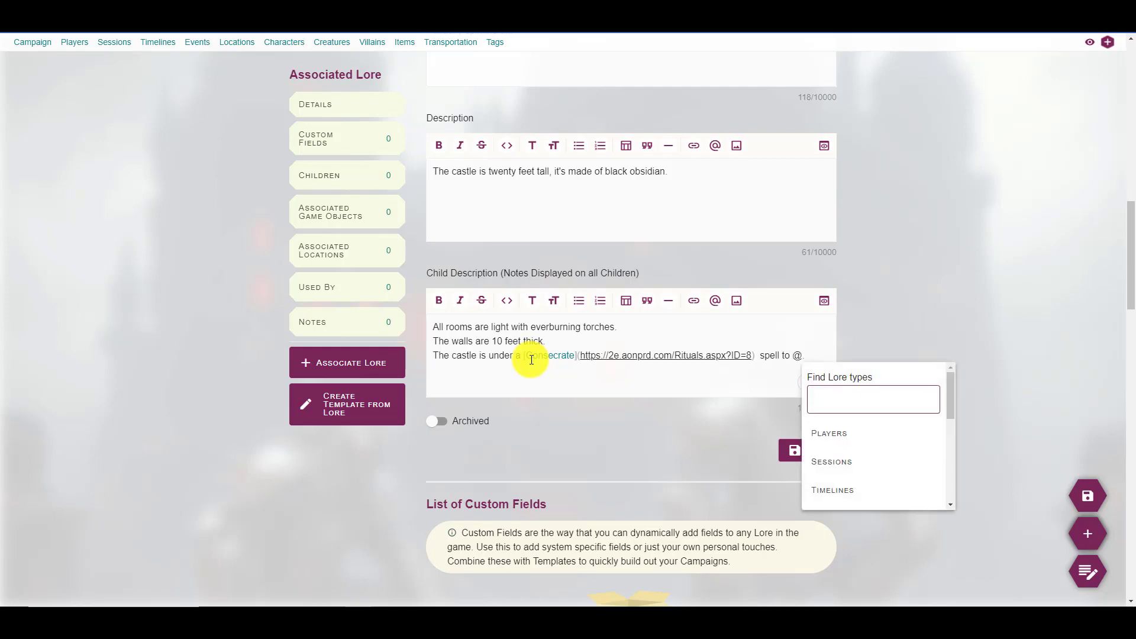
text(rul)
key(Down)
key(Return)
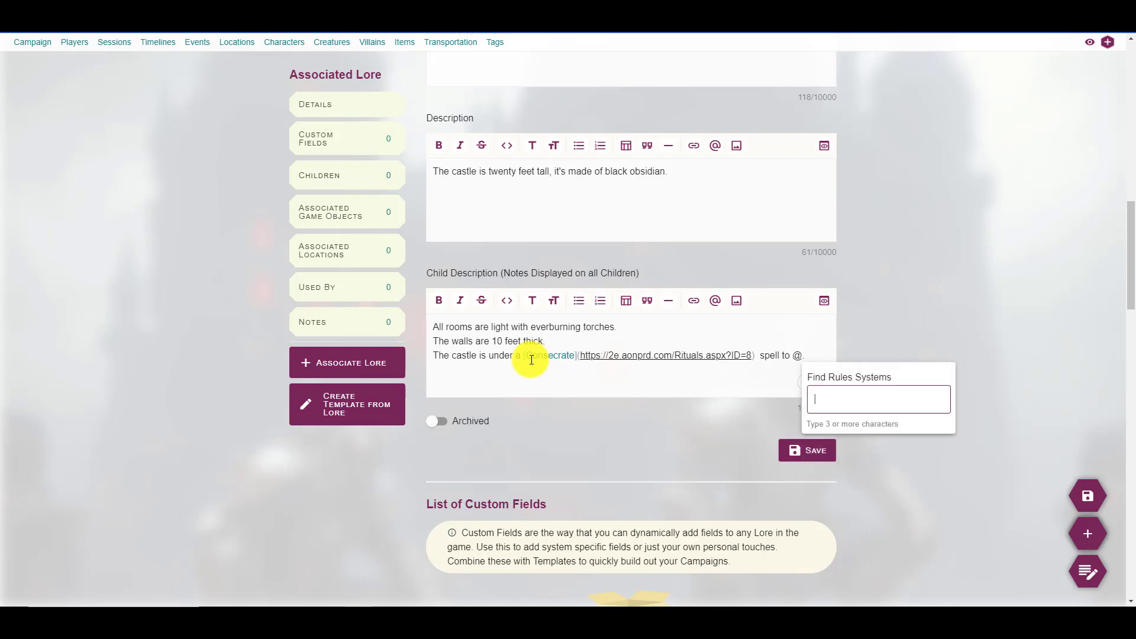
text(path)
key(Down)
key(Return)
- Insert the Urgathoa keyword link, end the sentence with a period, and save the location
text(ritu)
key(Return)
text(Urgat)
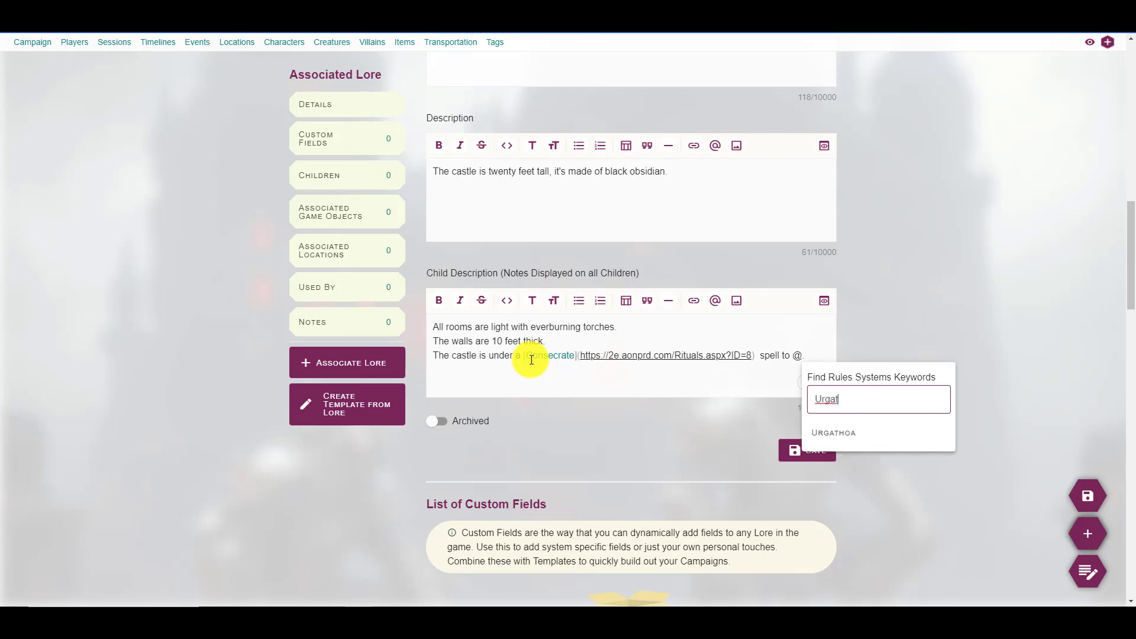
key(Down)
key(Return)
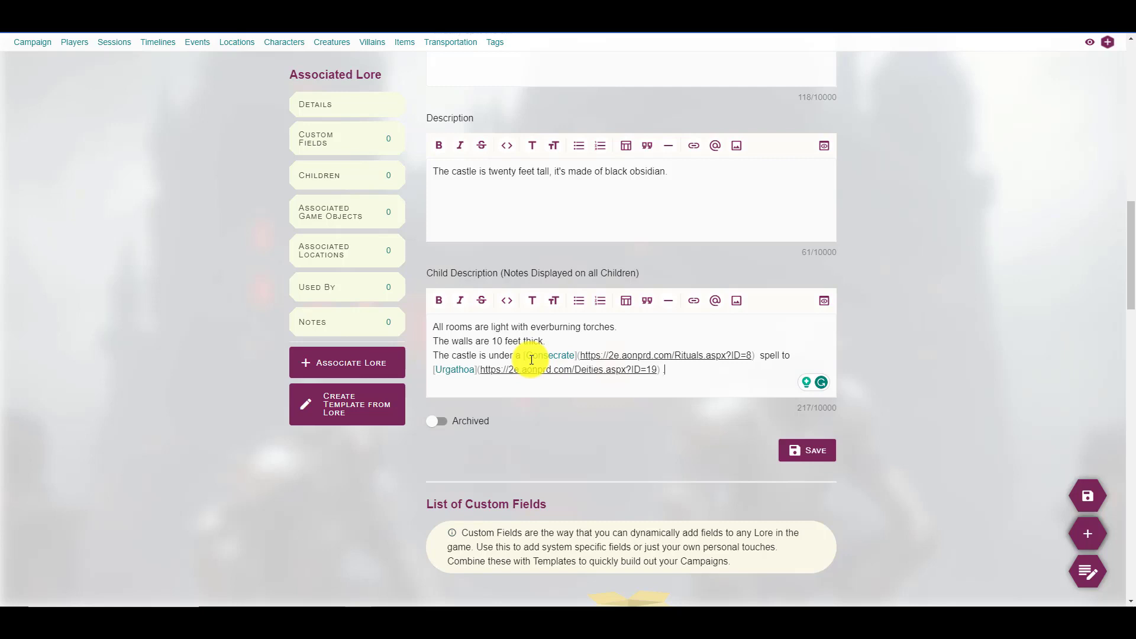
text(.)
click(1086, 496)
- Preview the formatted child description and open its Consecrate link in a new browser tab
click(824, 199)
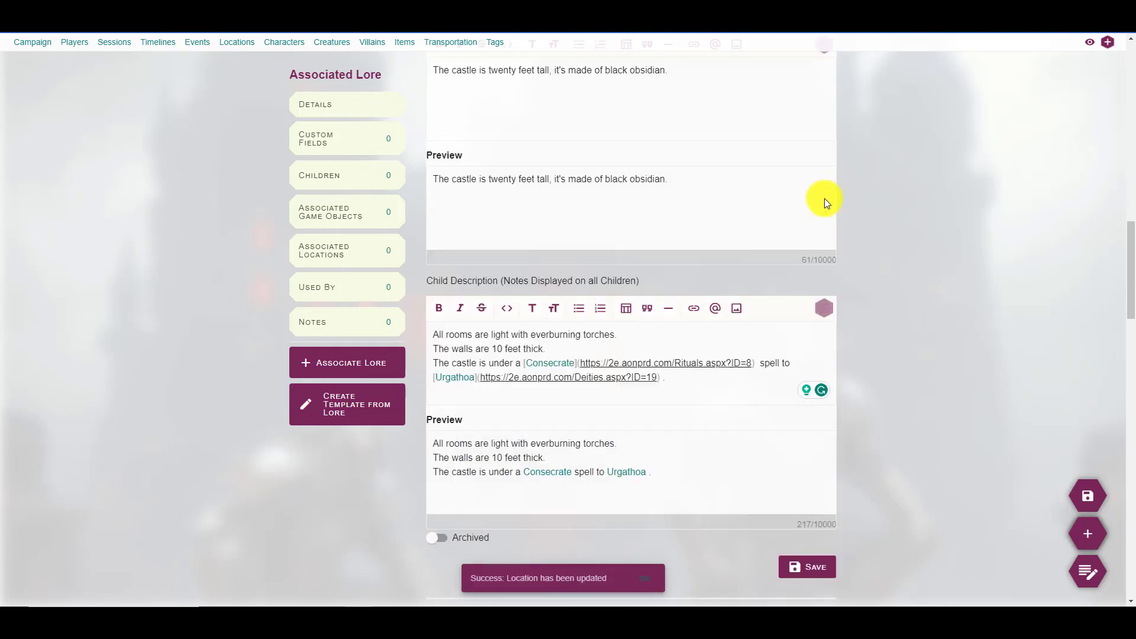
scroll(706, 388, down, 2)
right_click(543, 362)
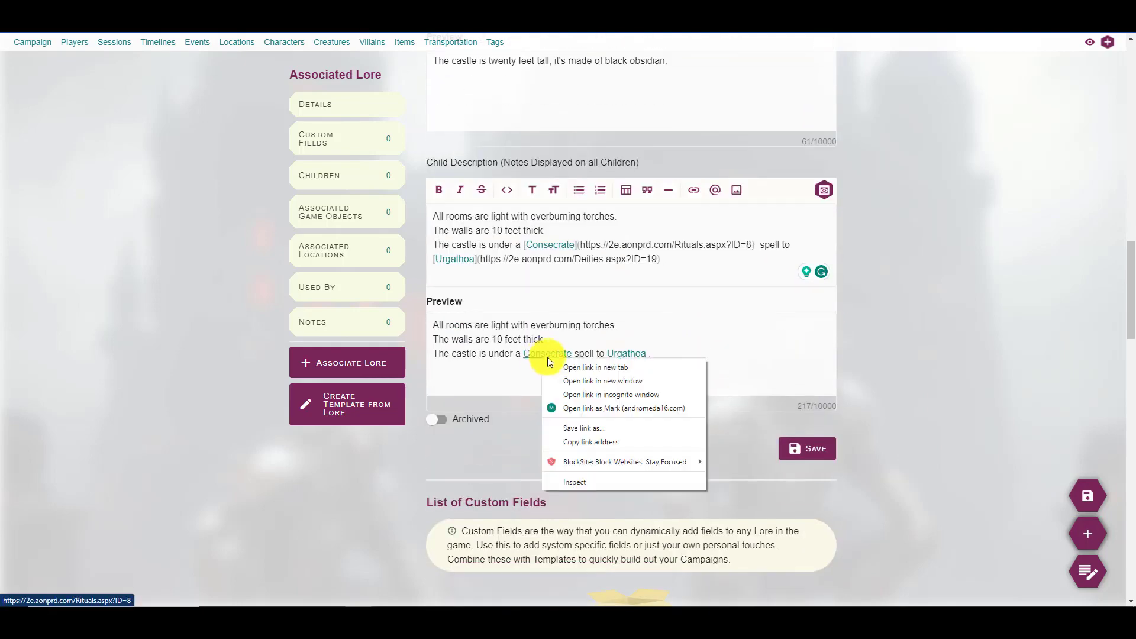
click(577, 368)
key(ctrl+Tab)
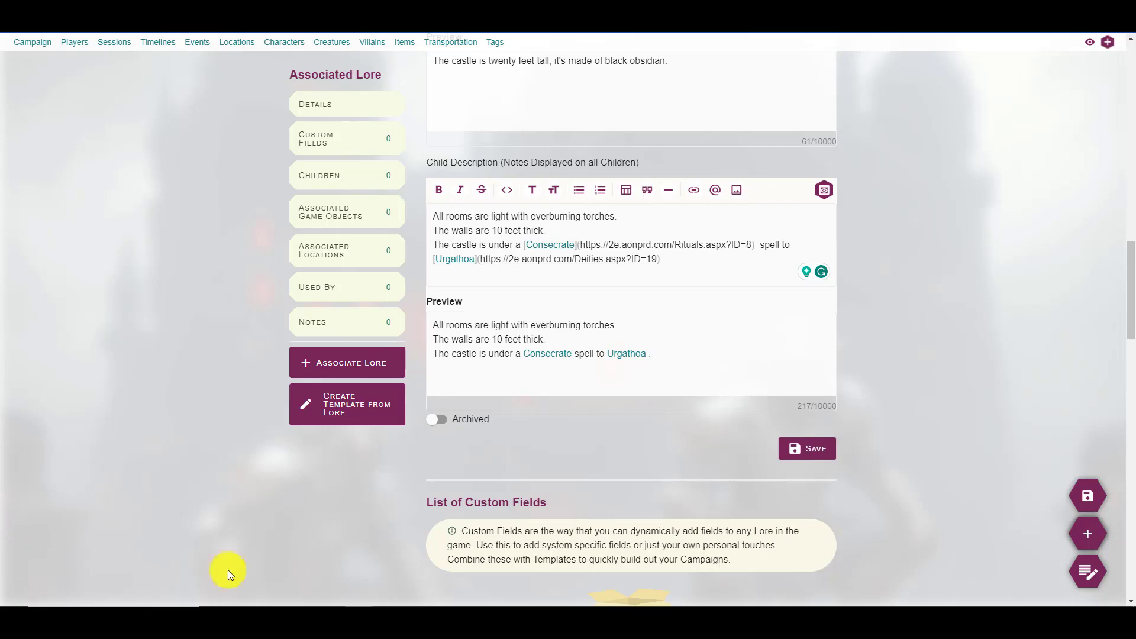
- Hide the description preview and save the Palace of the Dead location
scroll(668, 423, up, 4)
scroll(833, 295, down, 1)
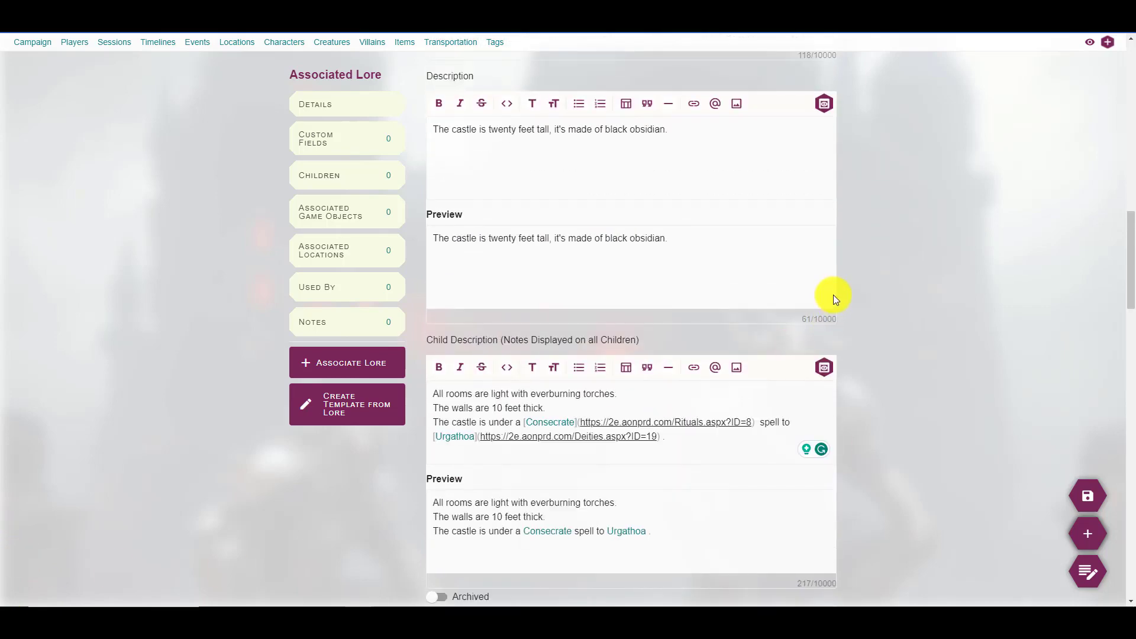
click(825, 365)
scroll(696, 328, up, 10)
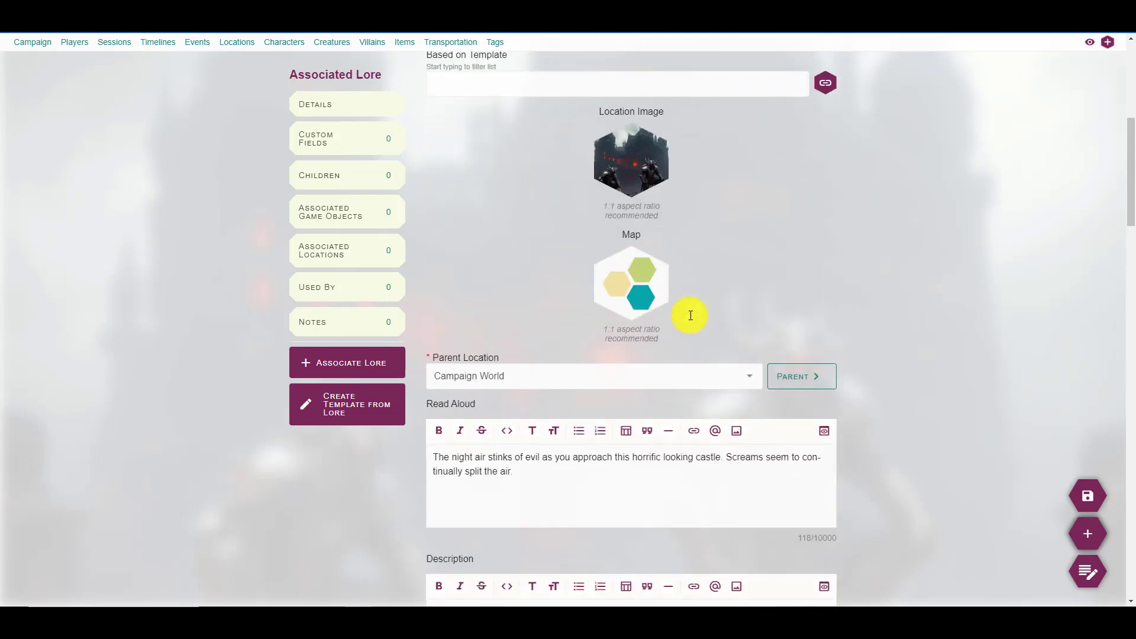
scroll(888, 384, up, 3)
click(1088, 496)
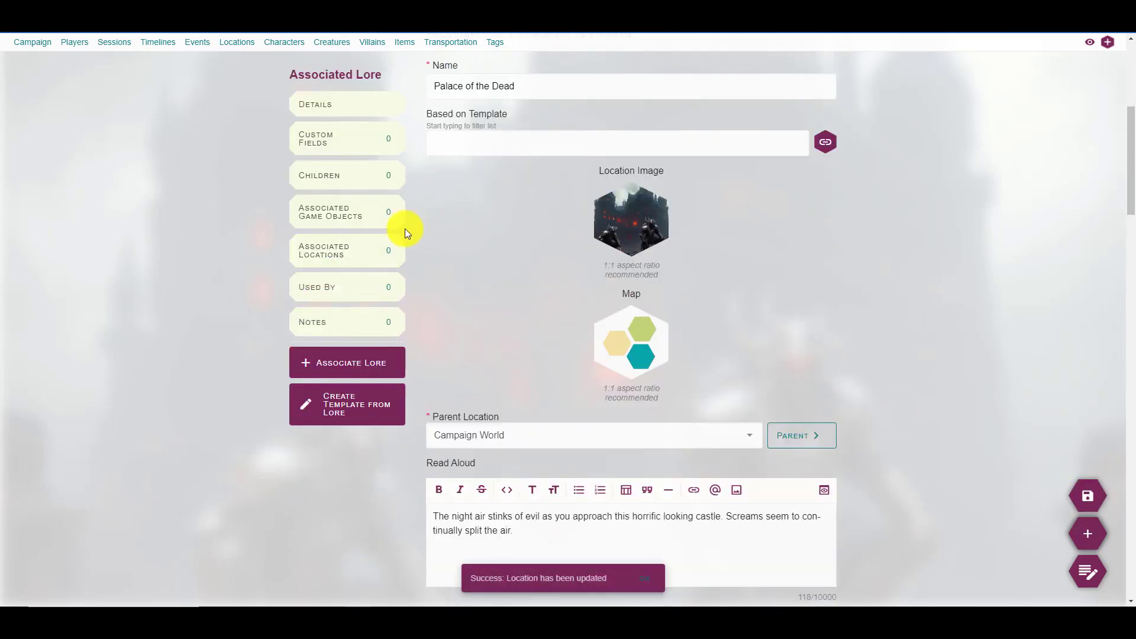
- Create a child location named "Ground Floor" under Palace of the Dead and open its page
click(320, 176)
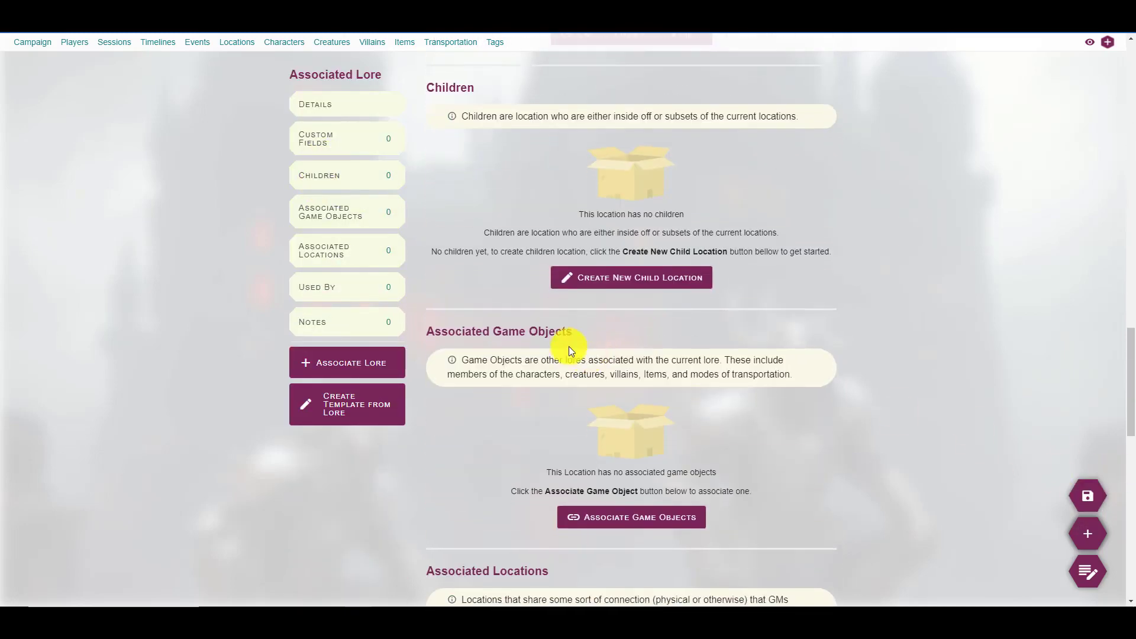
click(617, 286)
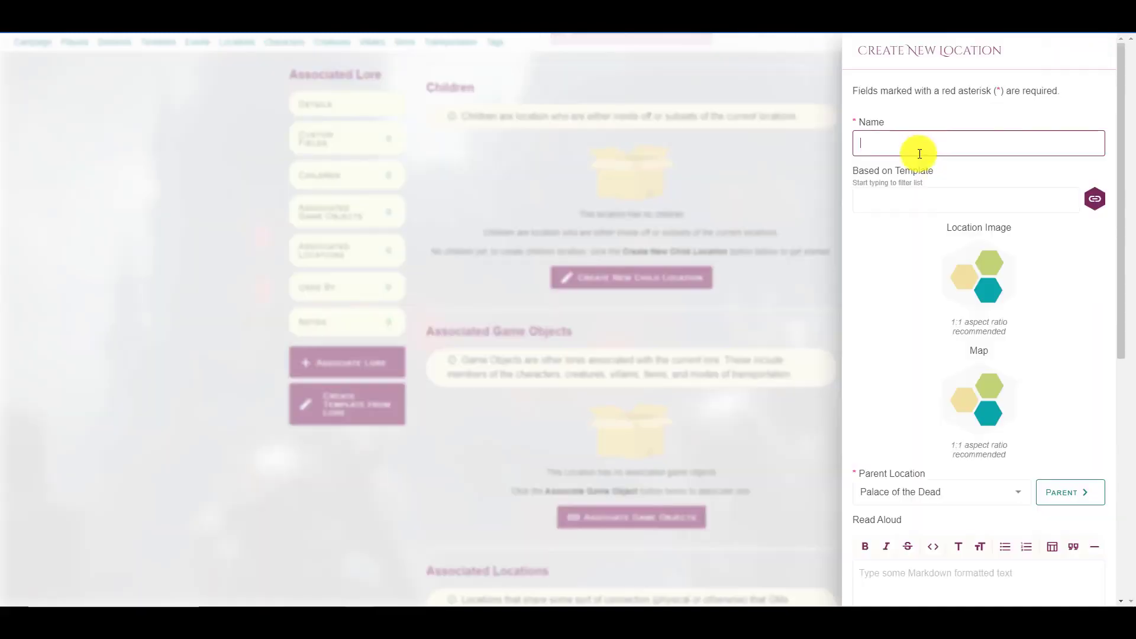
text(Ground Floor)
key(Return)
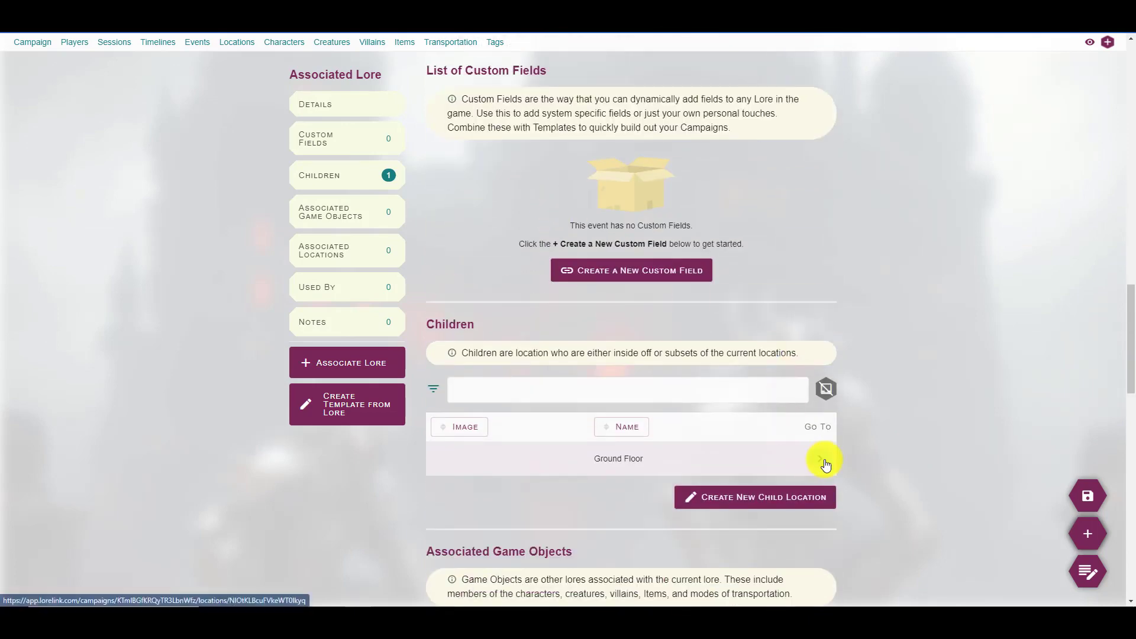
click(821, 464)
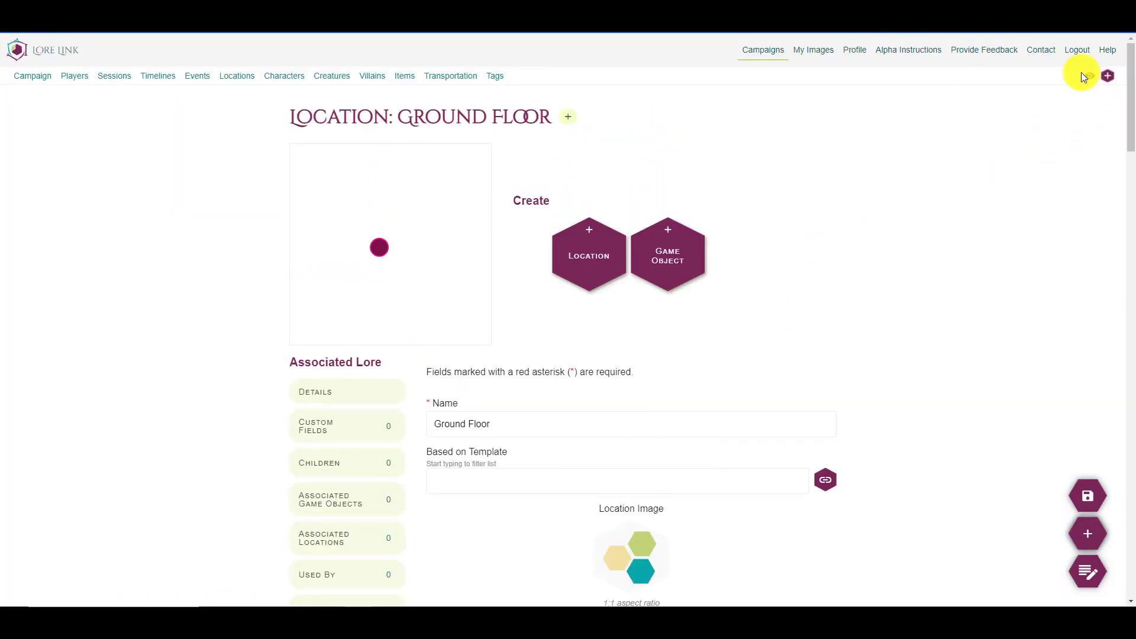
- Switch the Ground Floor page to view mode and expand the parent notes from Palace of the Dead
click(1087, 75)
scroll(819, 279, down, 3)
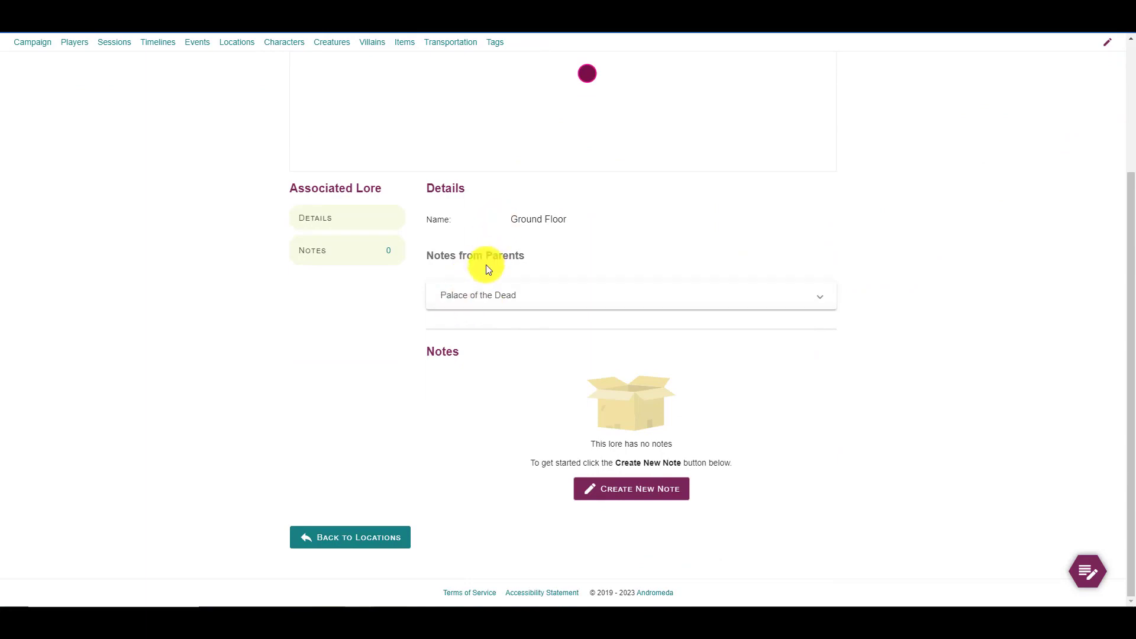
click(481, 297)
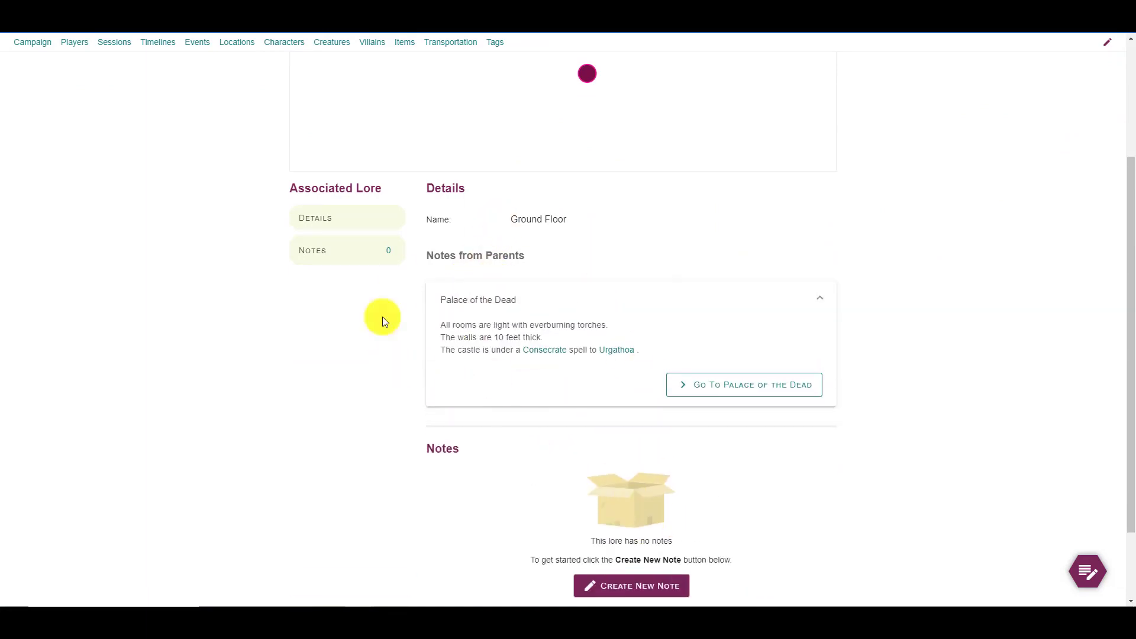
- Return to edit mode and write Ground Floor's Read Aloud text, describing it as completely different than expected, well lit, with gold trim
click(1107, 42)
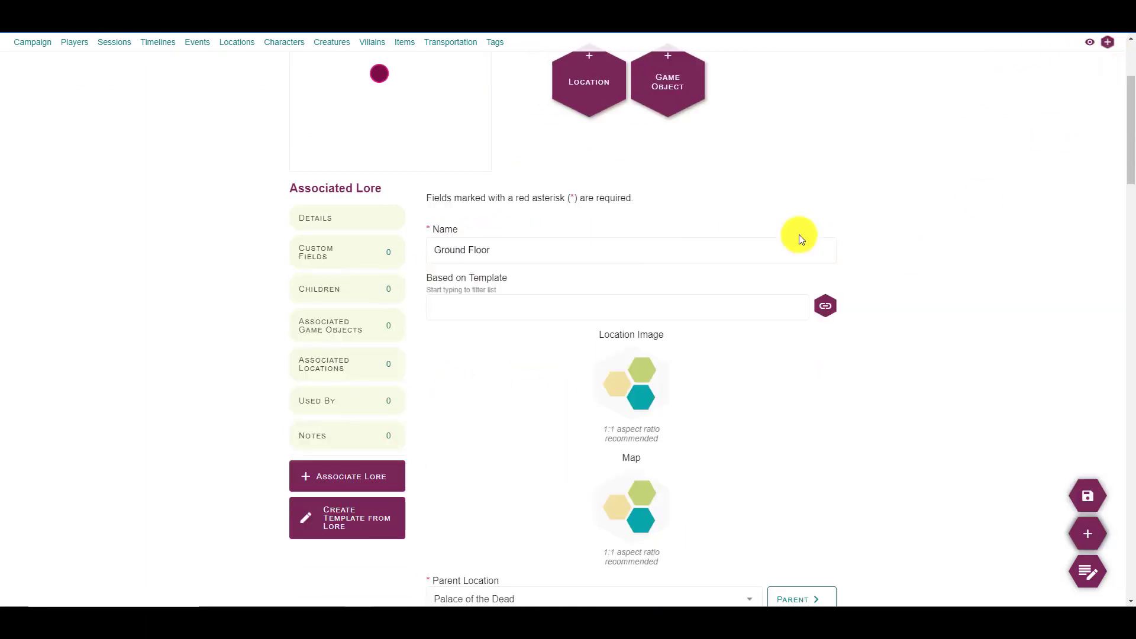
click(497, 308)
scroll(541, 317, down, 7)
click(540, 287)
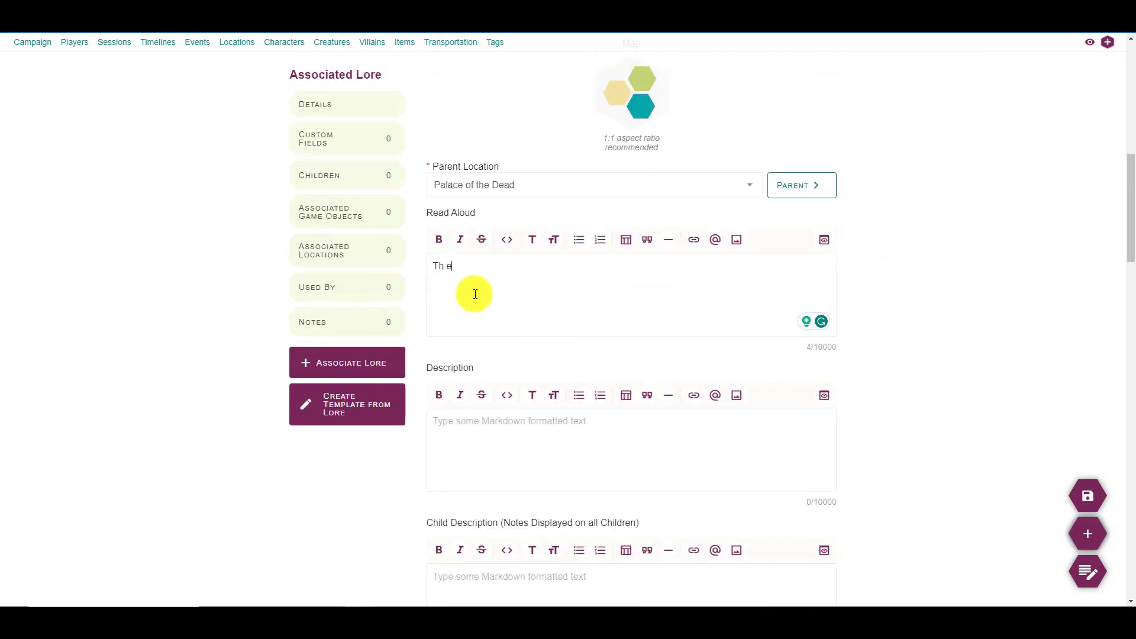
text(grou)
text(nd floor is g)
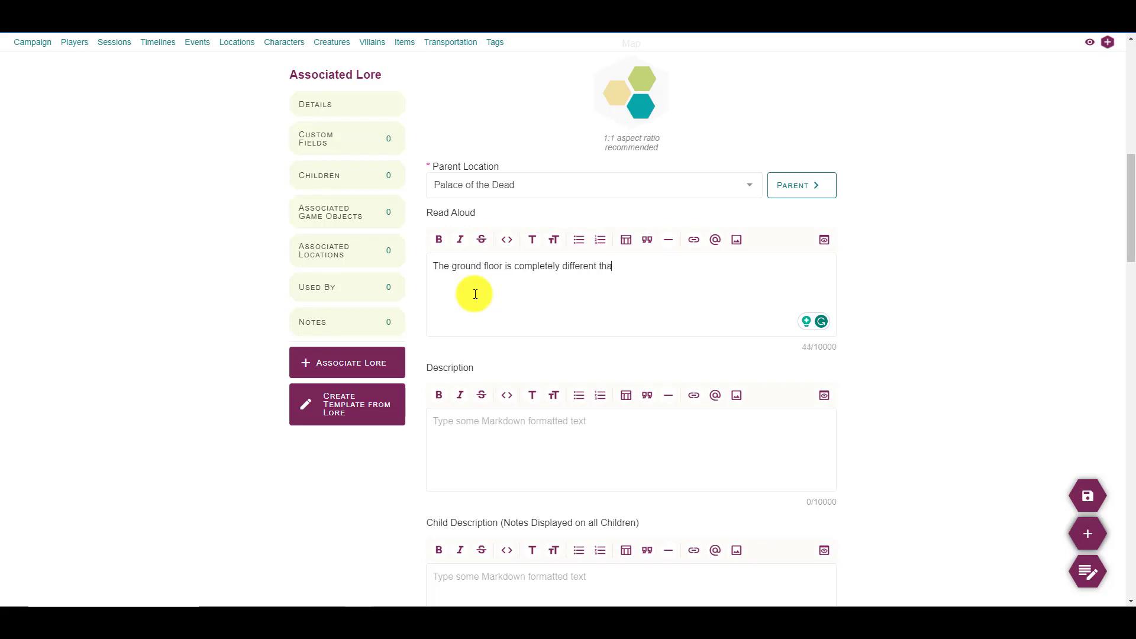
text(would expect. Well lit, with plenty of wi)
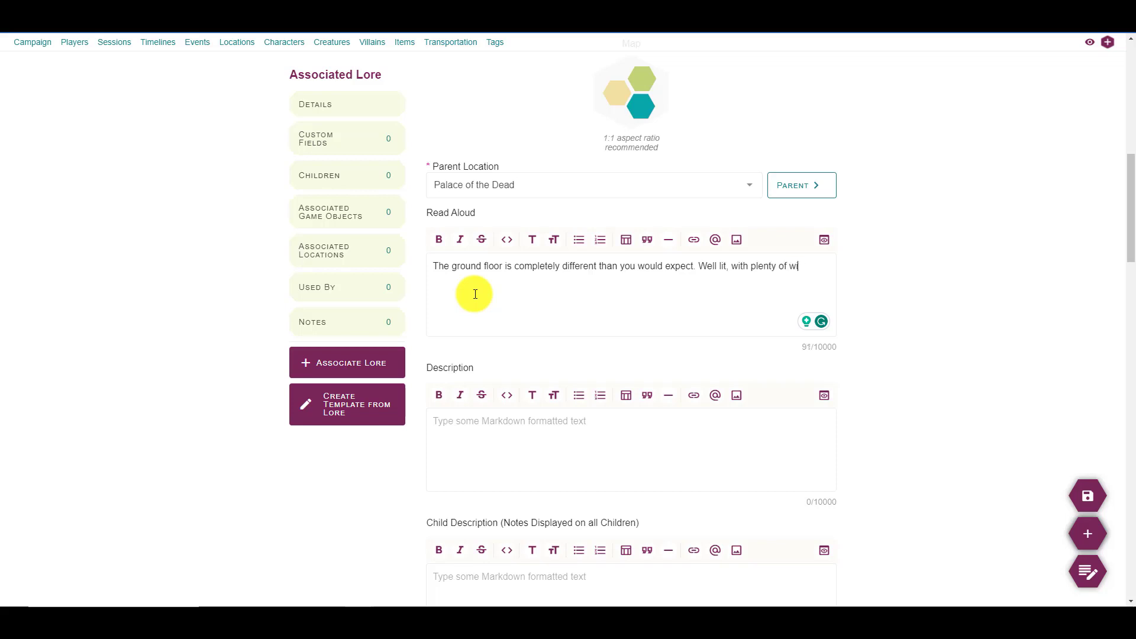
text(d gold trim)
- Create a child location named "Main Hall" under Ground Floor and save it
scroll(563, 215, up, 3)
scroll(266, 140, down, 2)
click(325, 176)
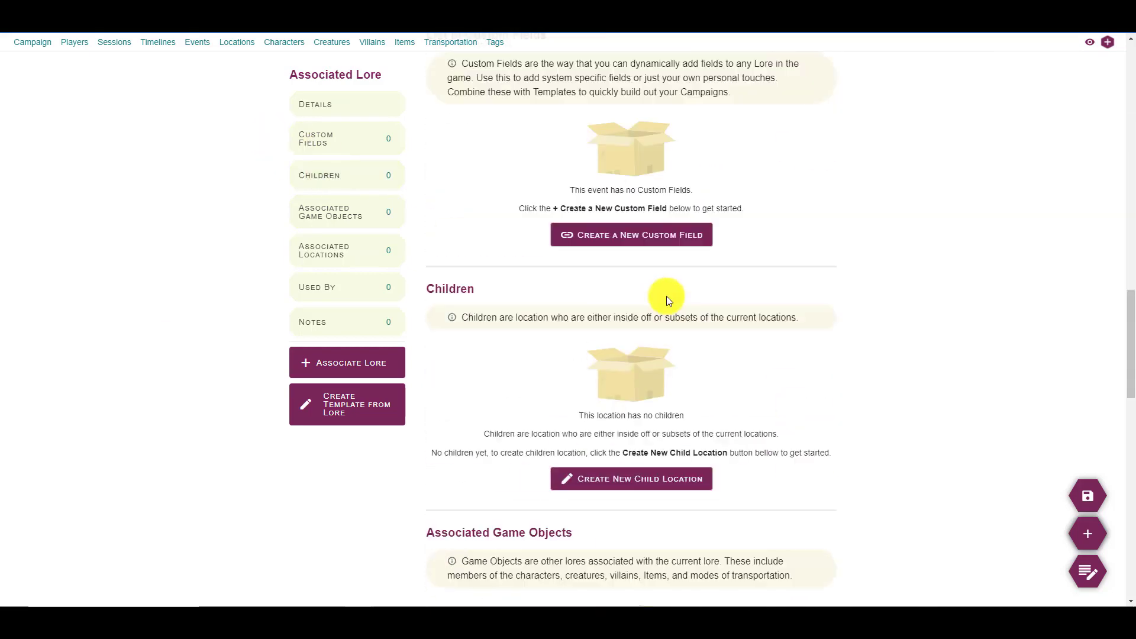
click(615, 280)
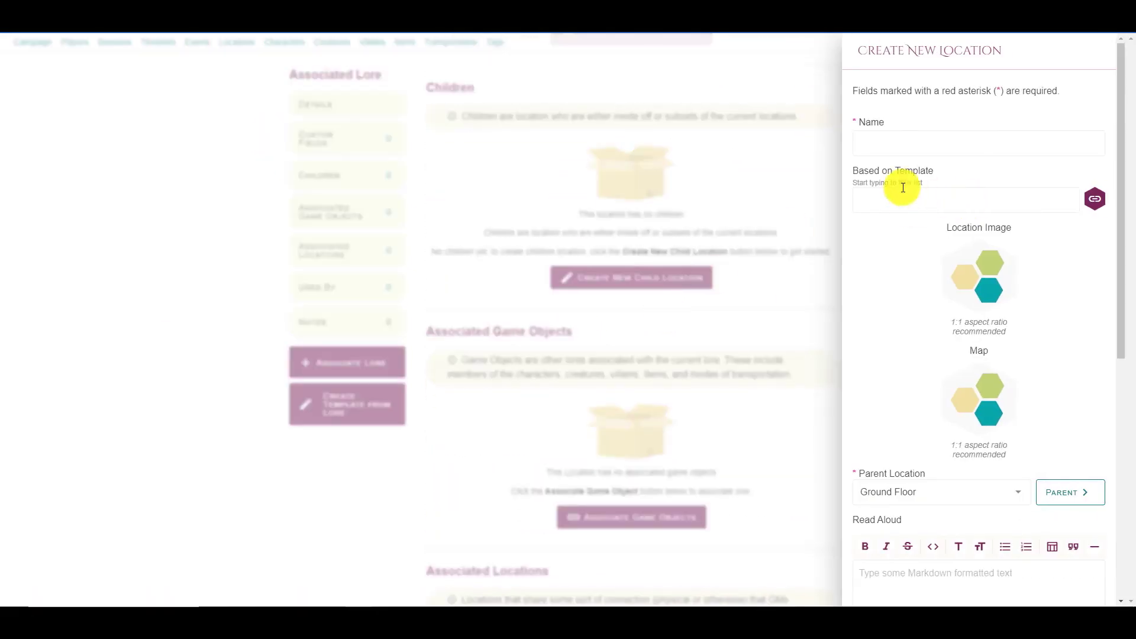
click(898, 139)
text(Main Hall)
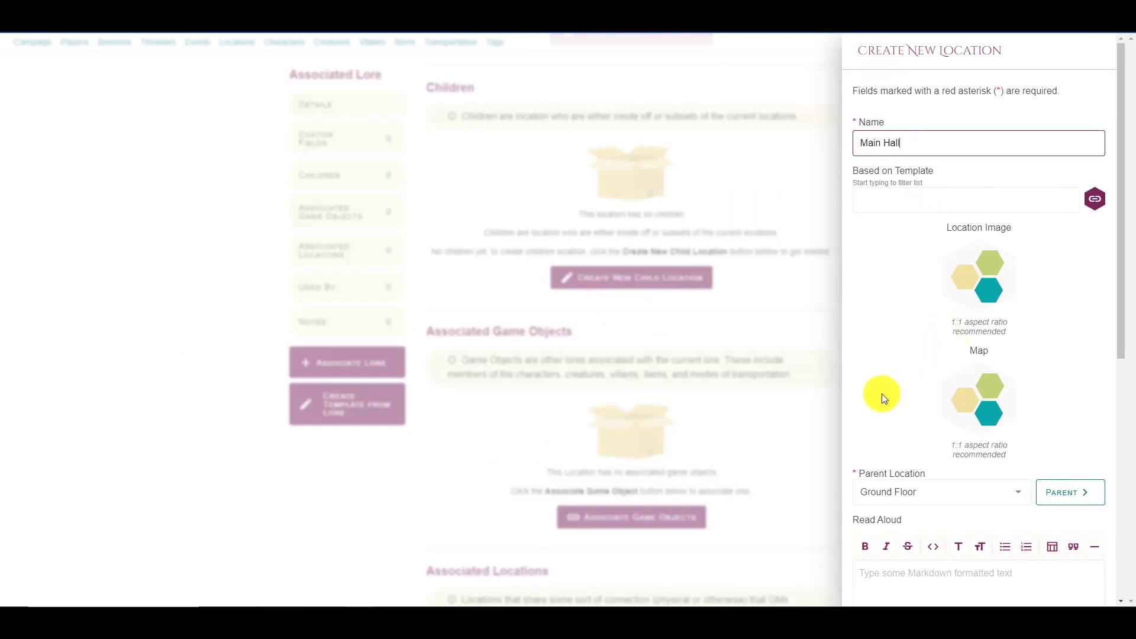
scroll(1035, 401, down, 6)
scroll(1071, 482, down, 2)
click(1074, 577)
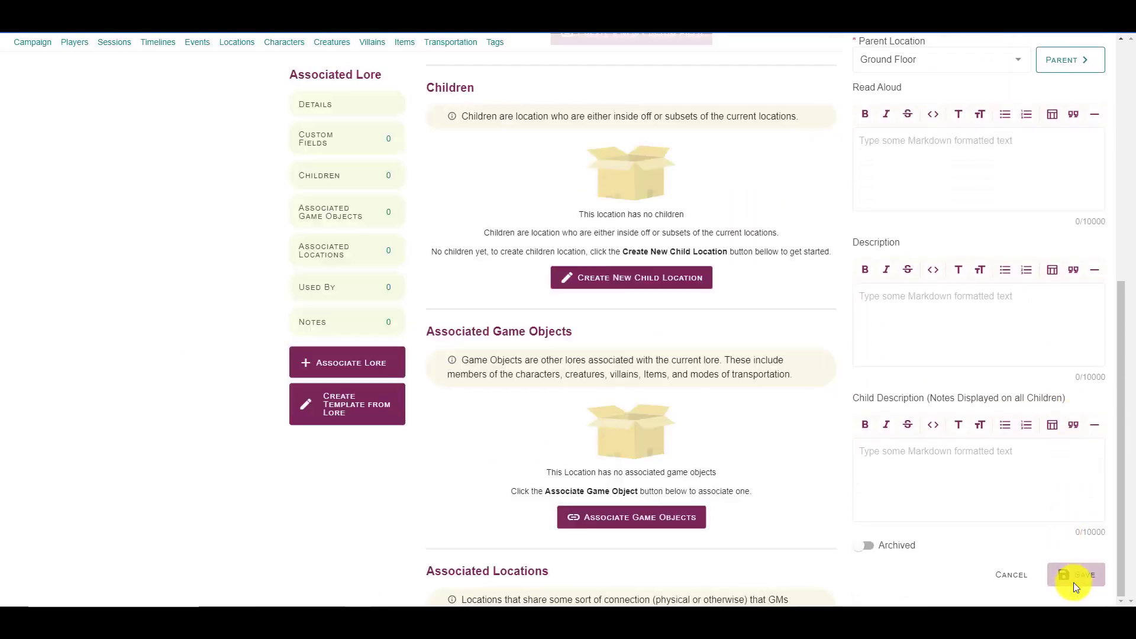
- Create another child location under Ground Floor named "Throne Room" and save it
click(707, 261)
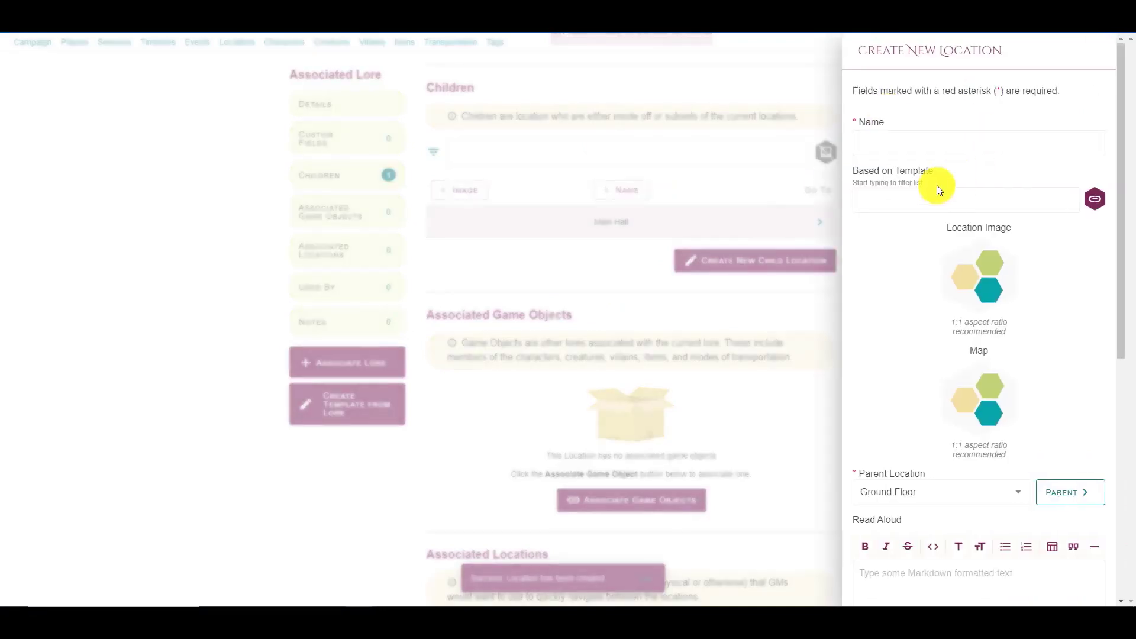
text(Thron)
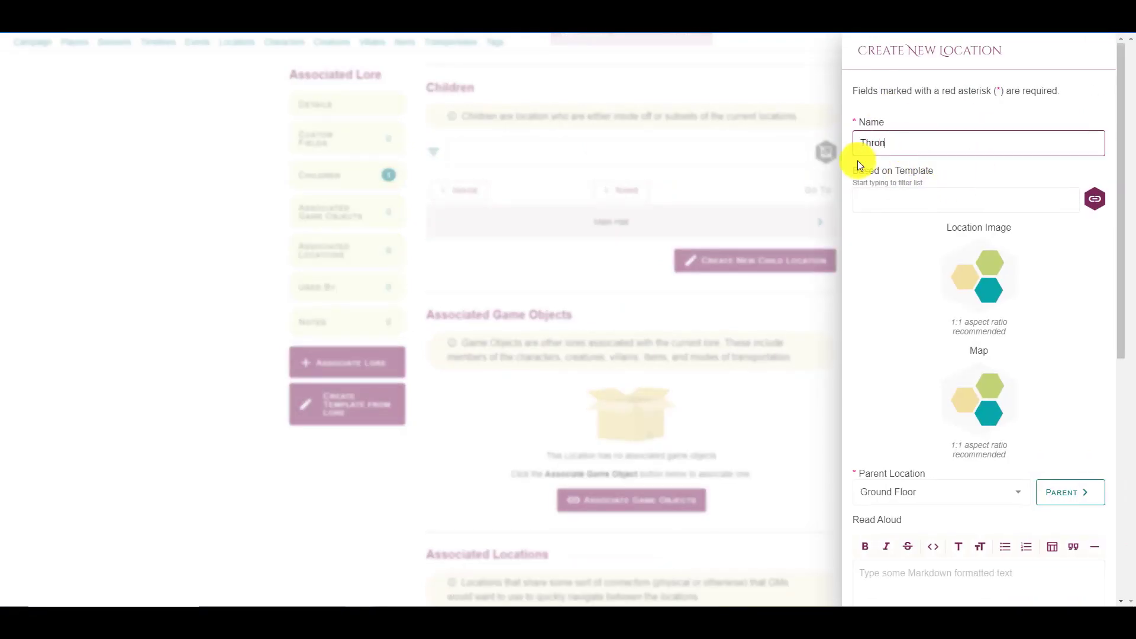
text(e Room)
key(BackSpace)
key(BackSpace)
key(BackSpace)
text(oom)
scroll(1078, 570, down, 5)
click(1078, 572)
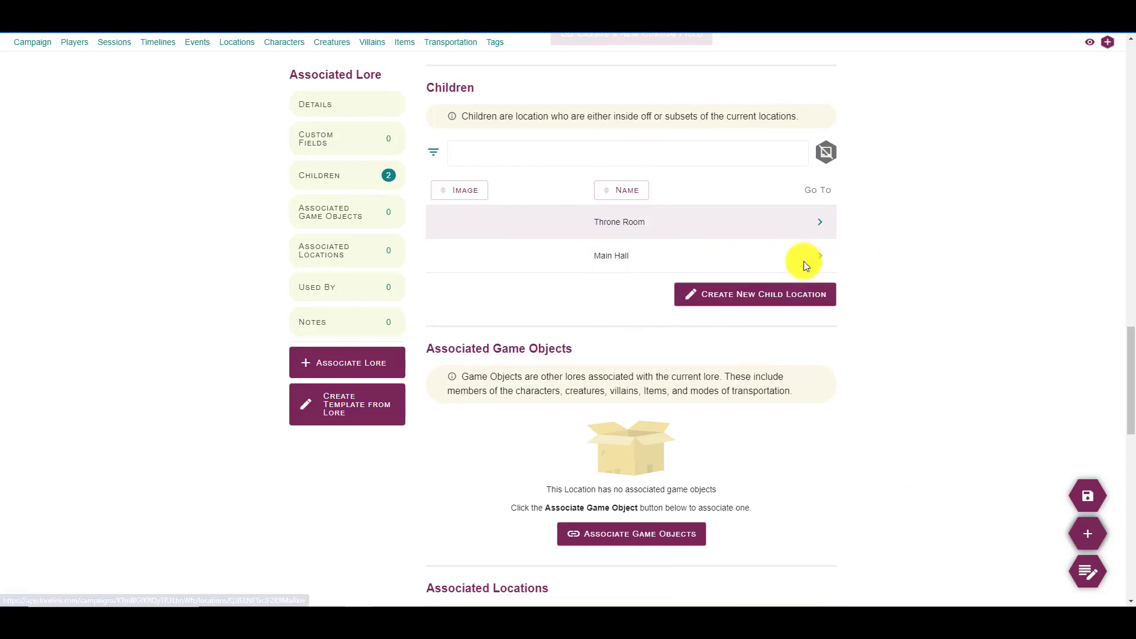
- Open the Main Hall page and browse the Mood Images library folder for its location image
click(820, 256)
scroll(592, 251, down, 4)
scroll(591, 251, down, 3)
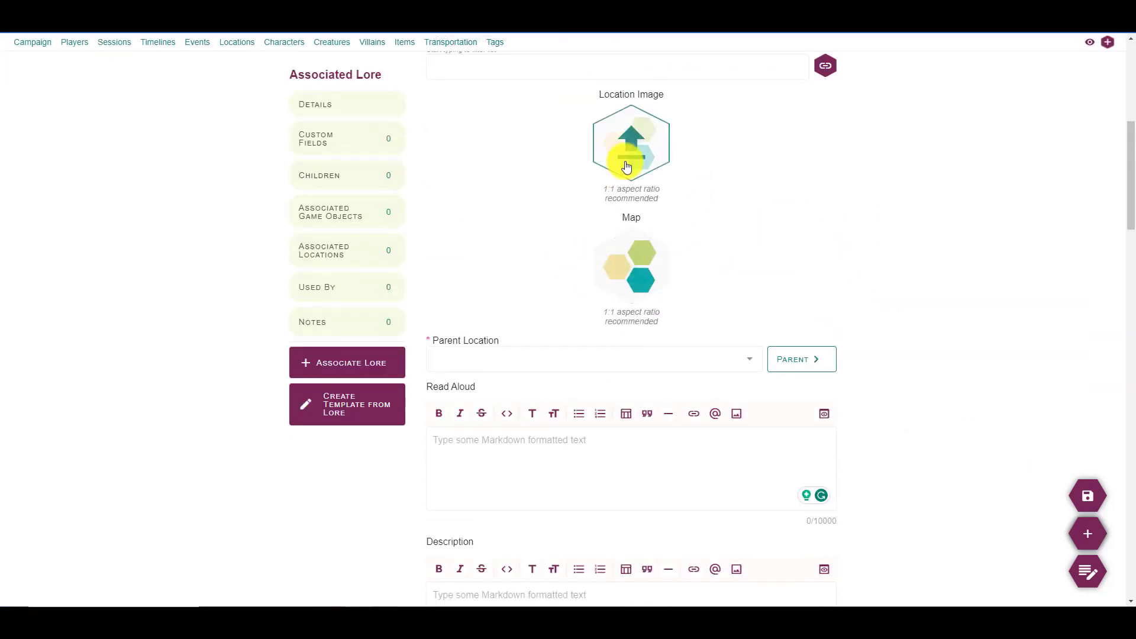
scroll(629, 157, up, 5)
scroll(604, 185, down, 3)
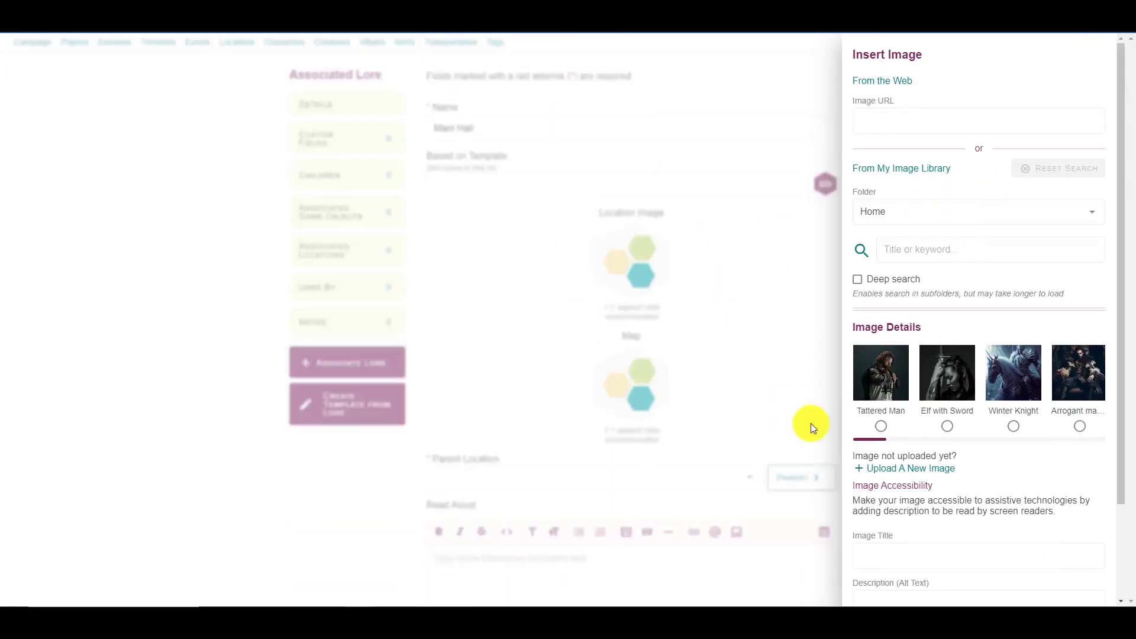
click(897, 211)
mouse_move(897, 244)
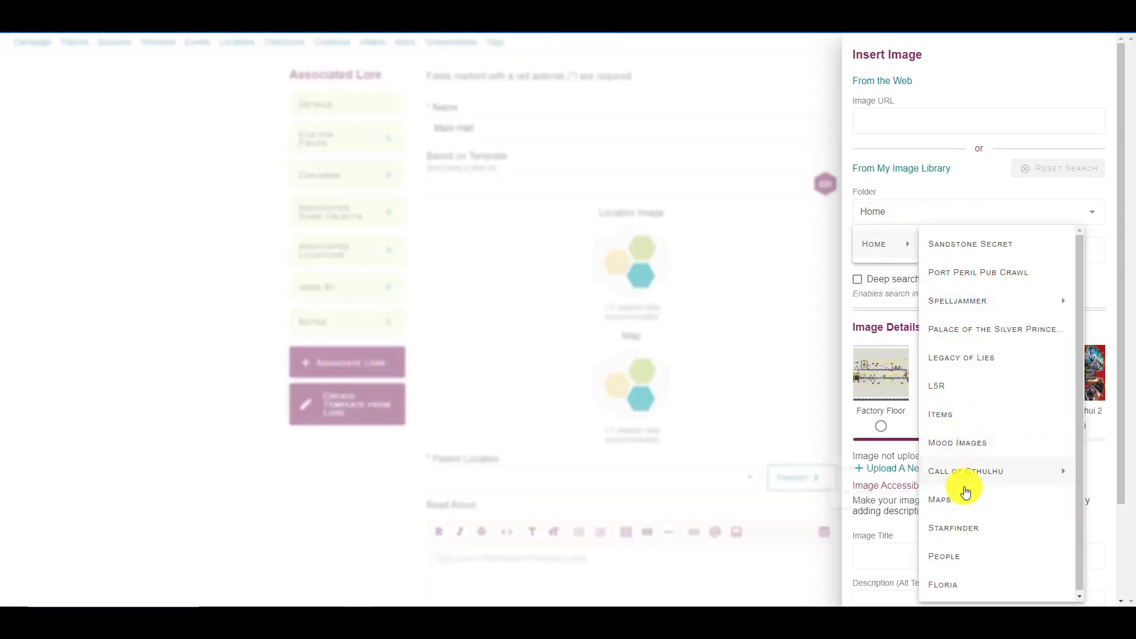
click(949, 451)
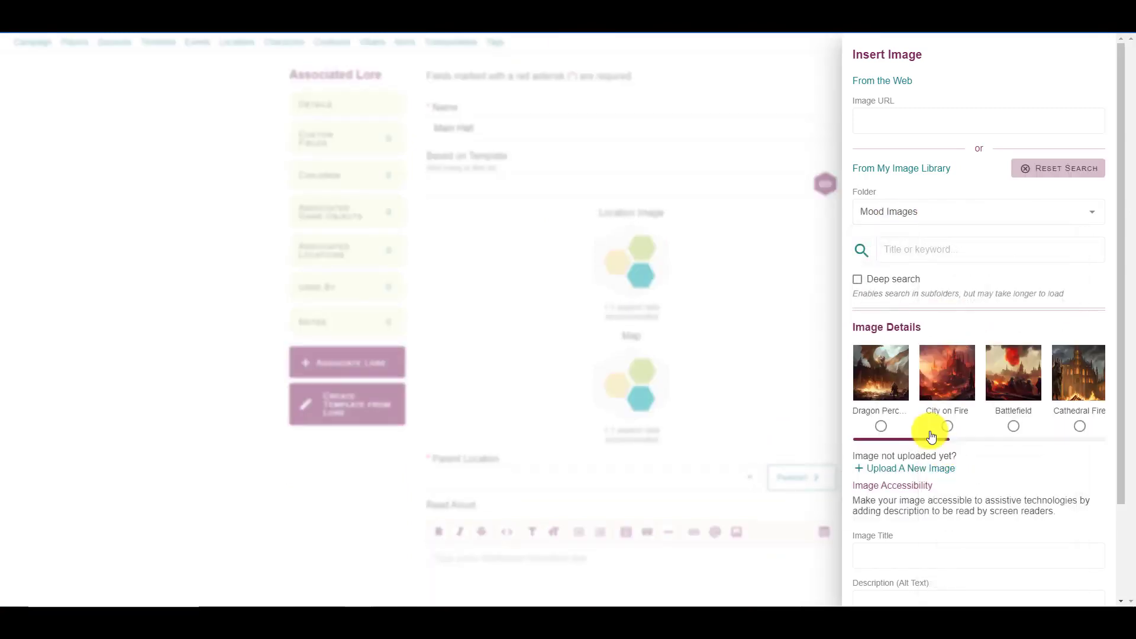
- Insert the ornate chandelier hall picture as Main Hall's location image and save the location
drag(937, 443, 979, 439)
click(978, 427)
scroll(1021, 444, down, 1)
scroll(1042, 503, down, 2)
click(1079, 574)
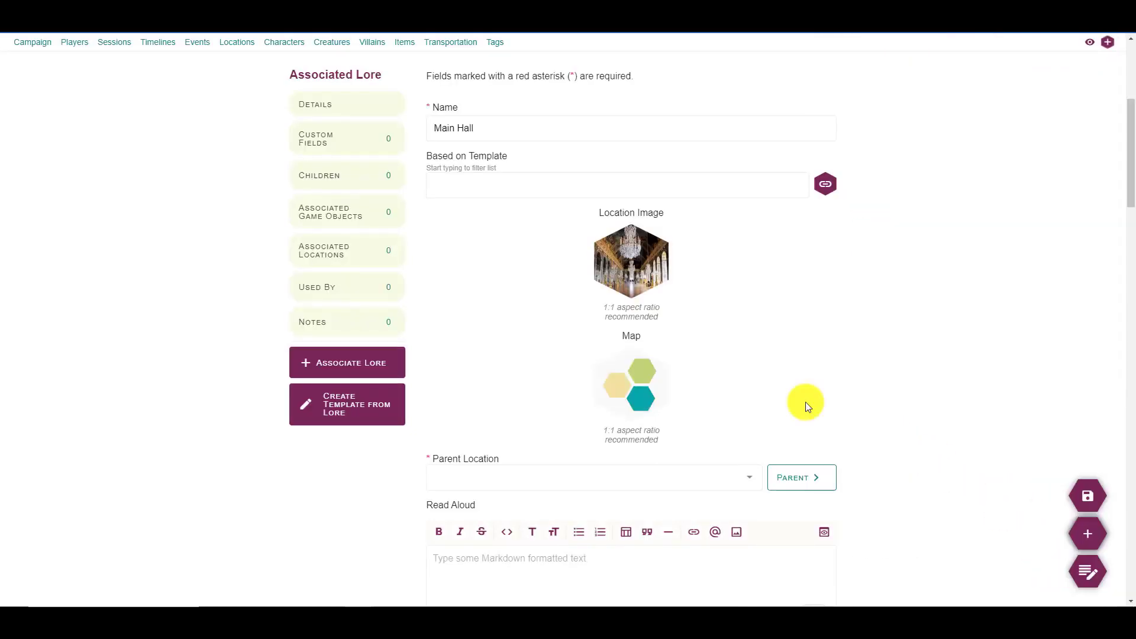
click(1070, 495)
- Examine the Main Hall page's background and its fields after the image change
scroll(904, 319, down, 4)
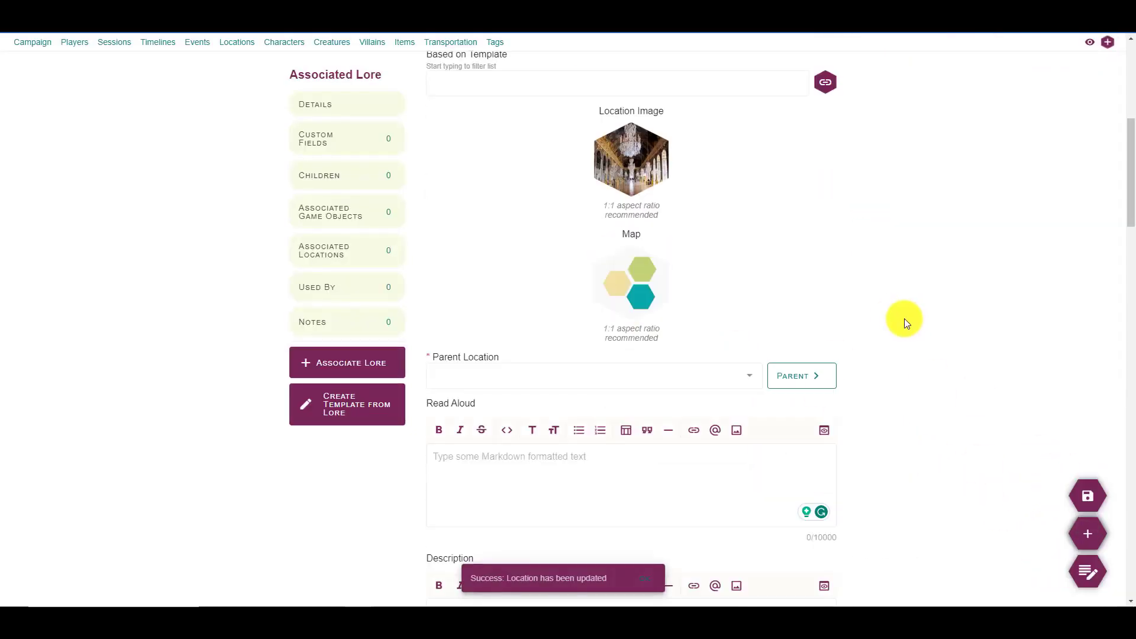
scroll(689, 142, up, 4)
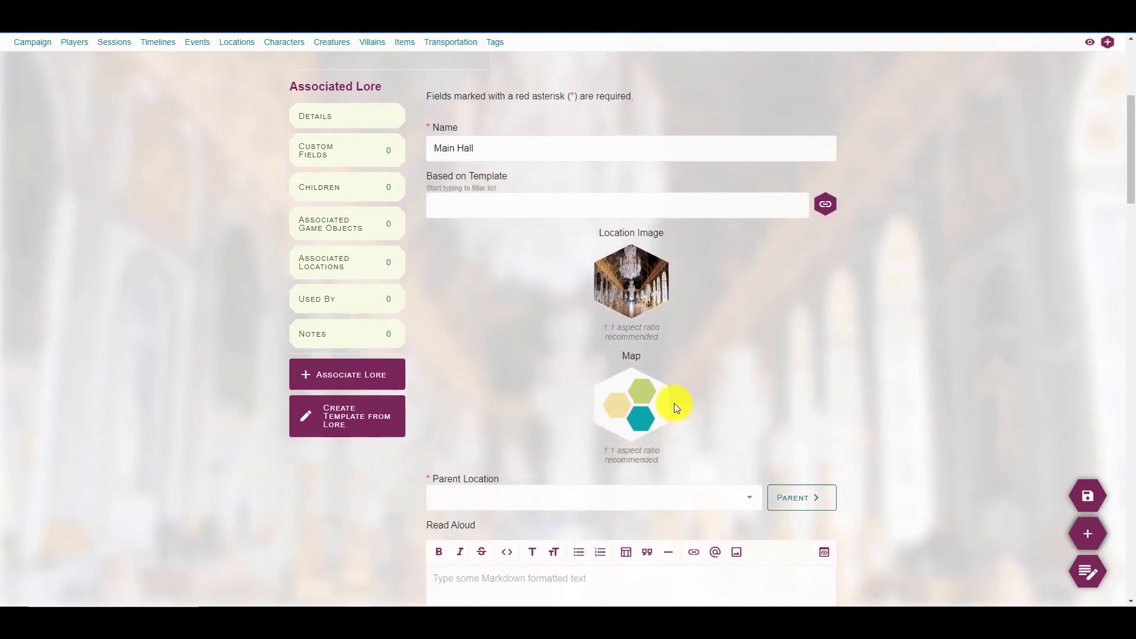
scroll(671, 407, down, 3)
scroll(663, 409, up, 5)
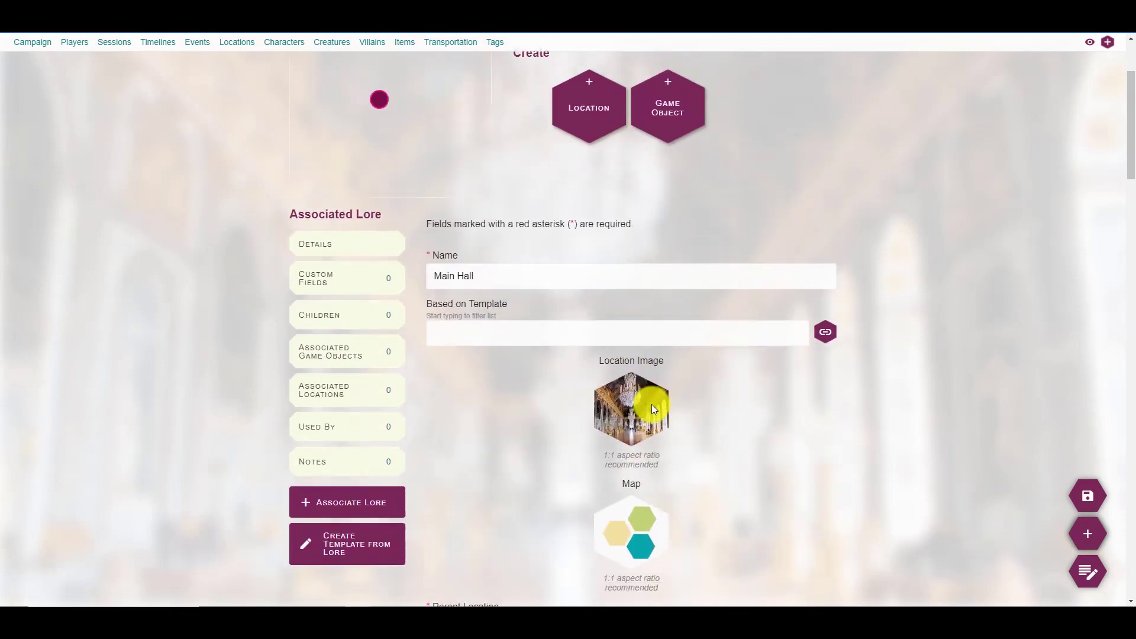
scroll(651, 408, down, 7)
scroll(652, 418, down, 5)
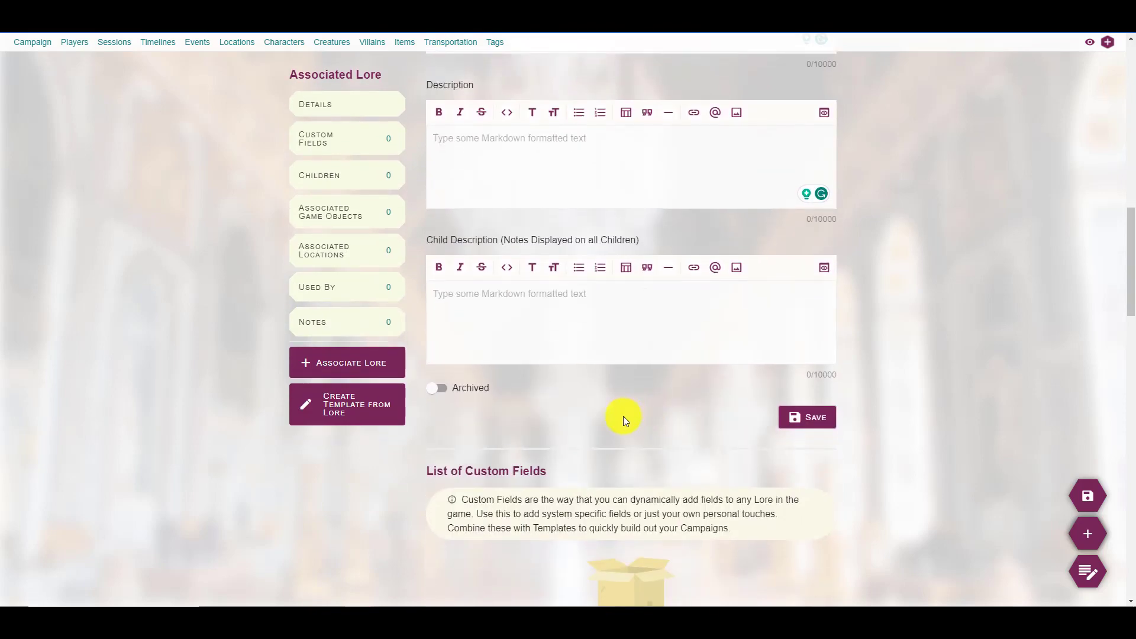
scroll(624, 417, down, 2)
scroll(370, 181, up, 5)
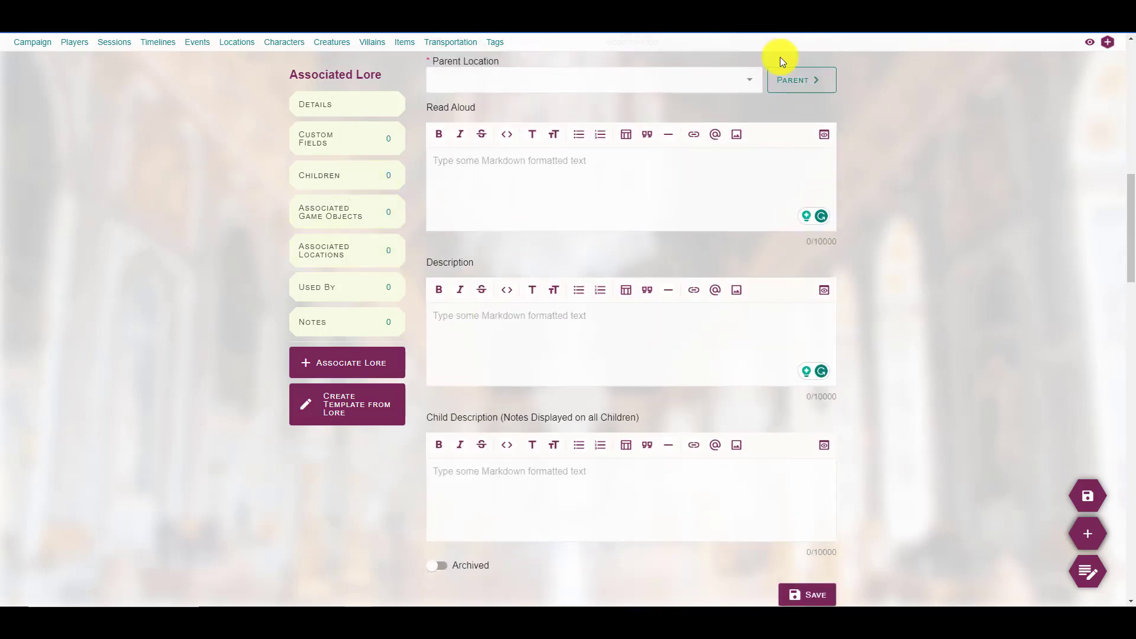
- Go back to the parent location Ground Floor and open its child Throne Room
click(791, 83)
scroll(446, 189, down, 5)
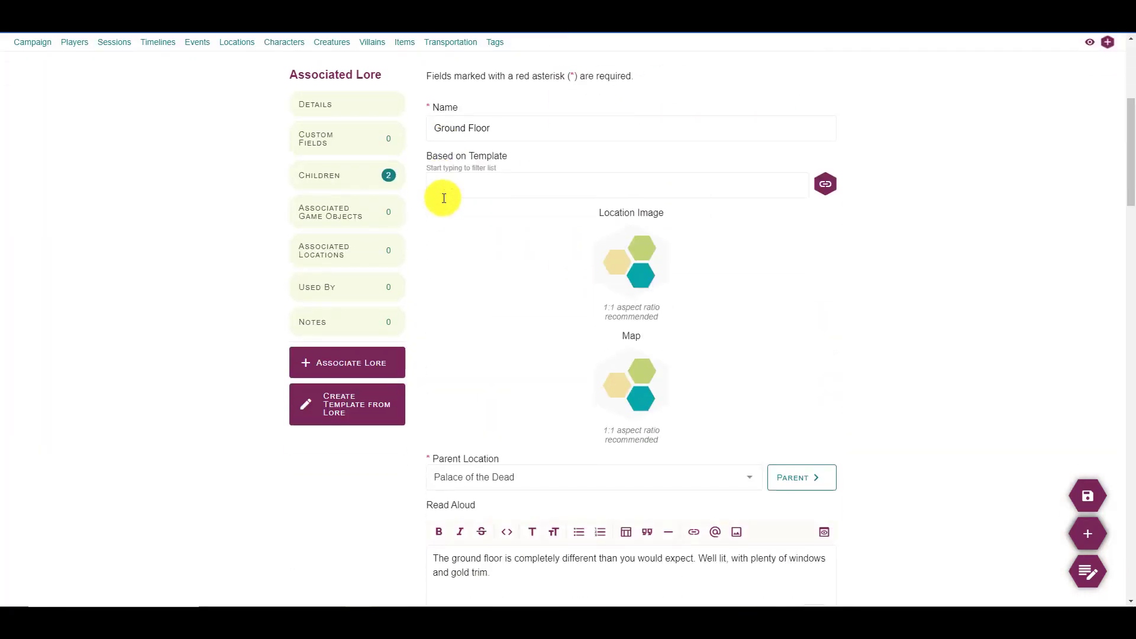
click(330, 410)
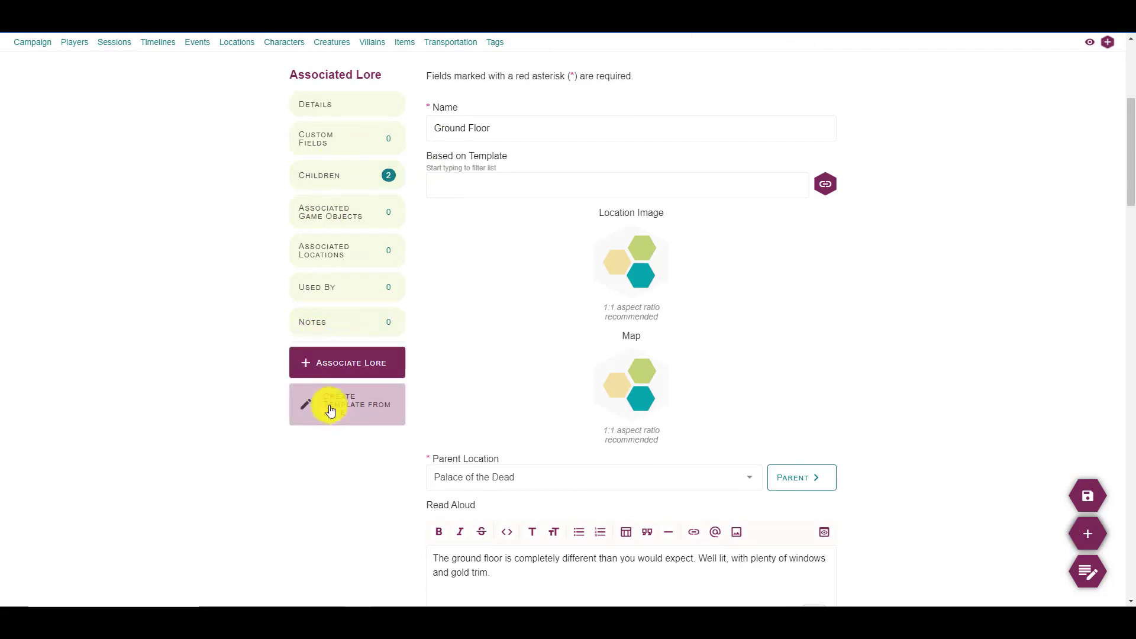
scroll(406, 240, down, 12)
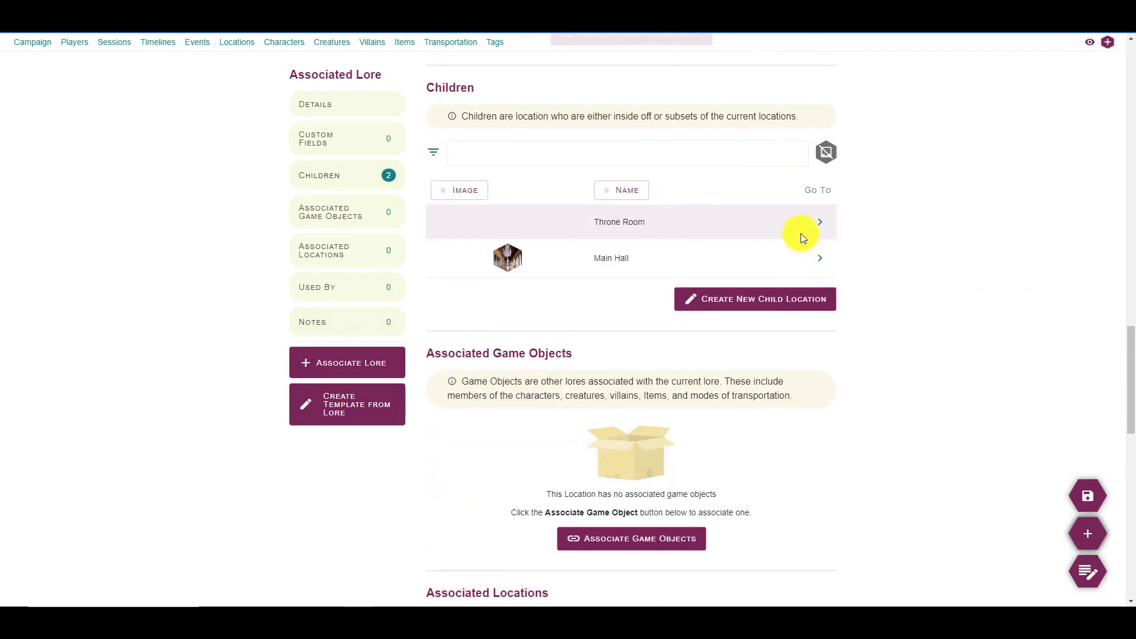
click(818, 226)
- Set Throne Room's location image to the dark picture of a lone figure under blue light and save
scroll(629, 431, down, 2)
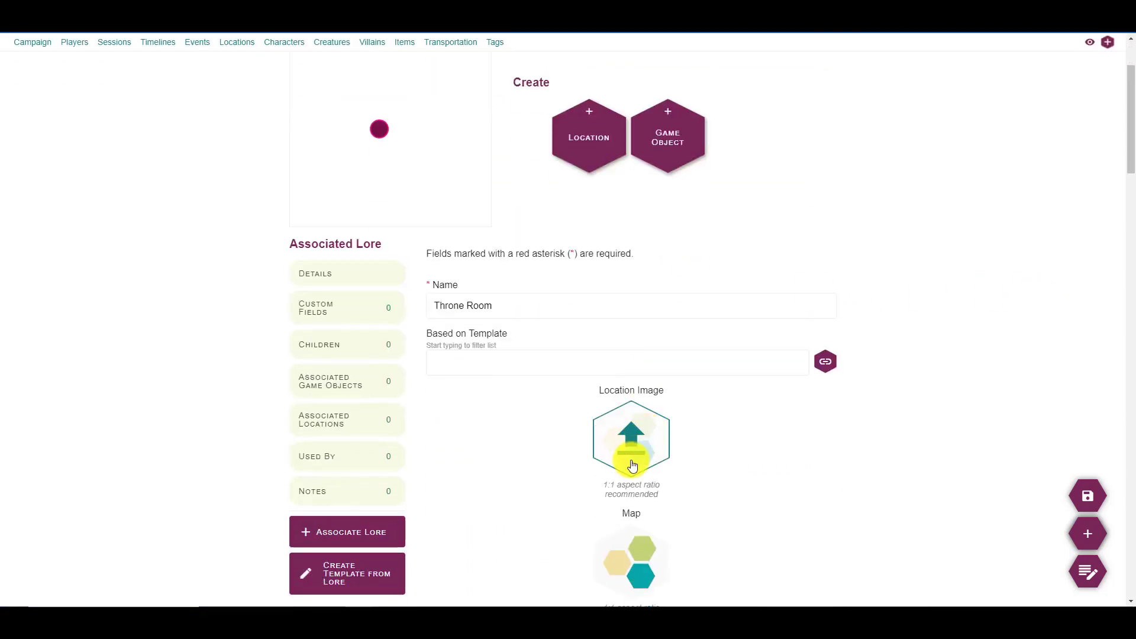
scroll(658, 328, down, 2)
click(650, 325)
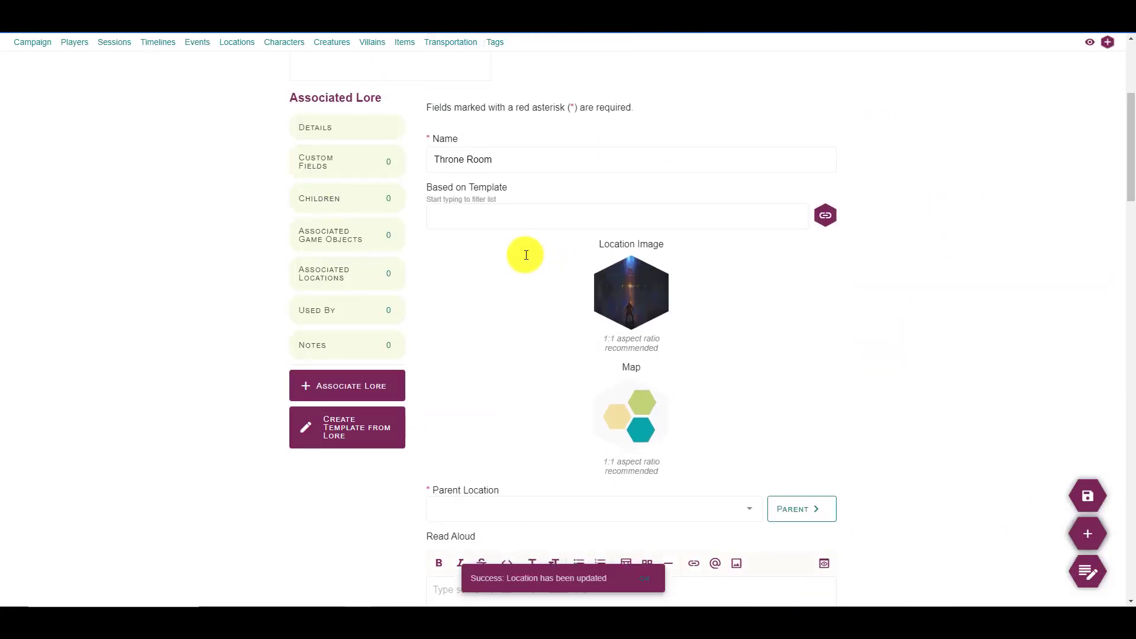
- Associate the existing location Main Hall with Throne Room
scroll(429, 424, down, 15)
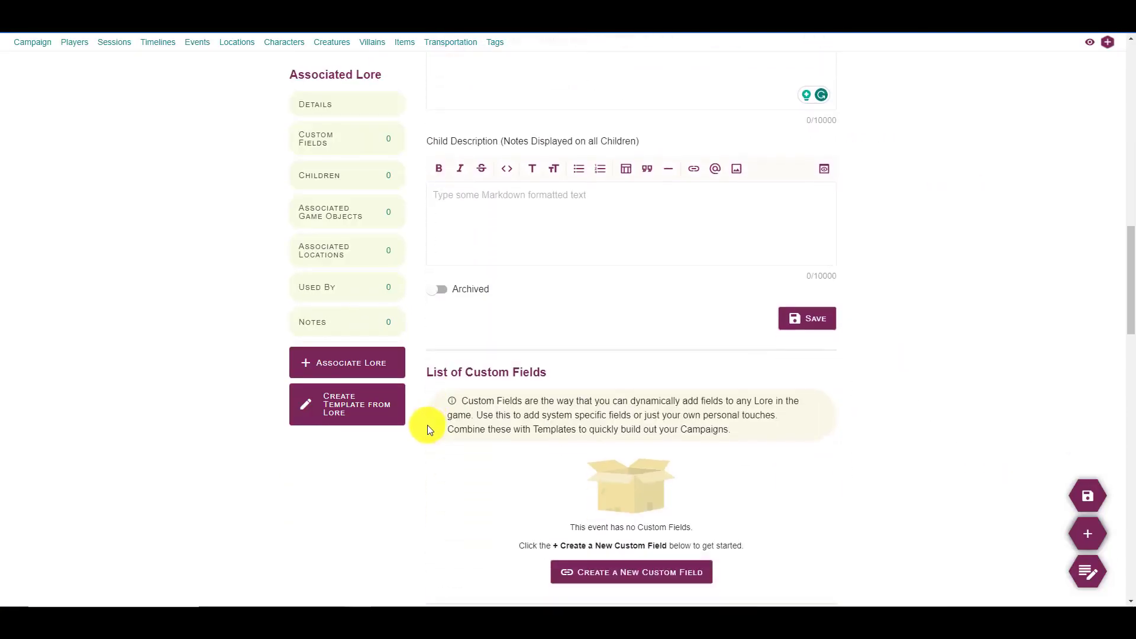
click(320, 248)
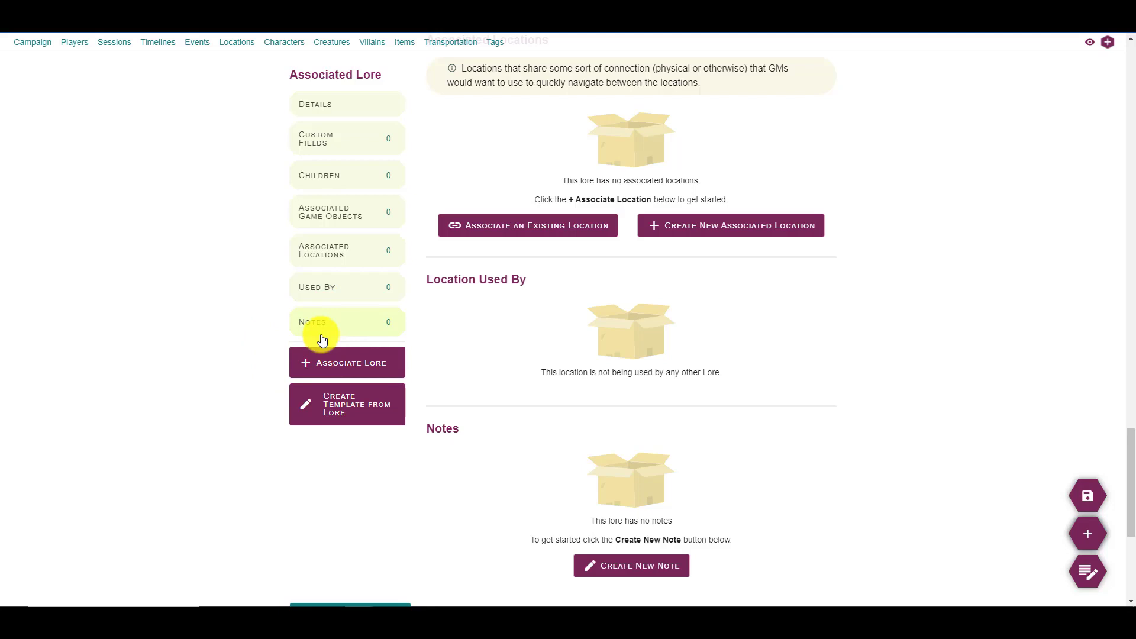
click(521, 226)
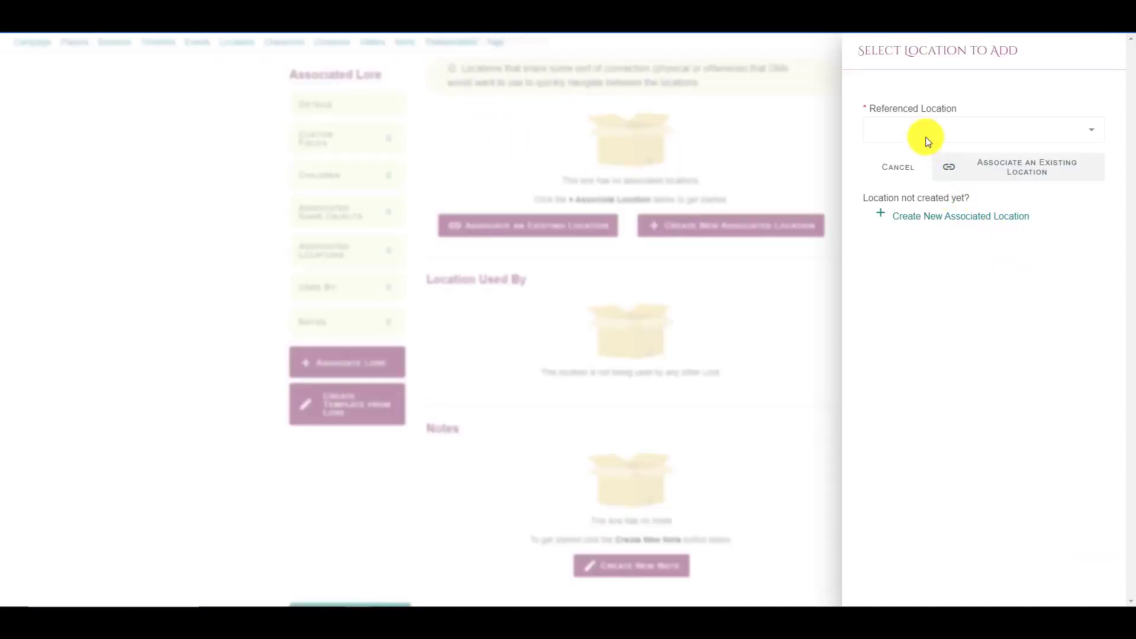
click(926, 138)
click(908, 157)
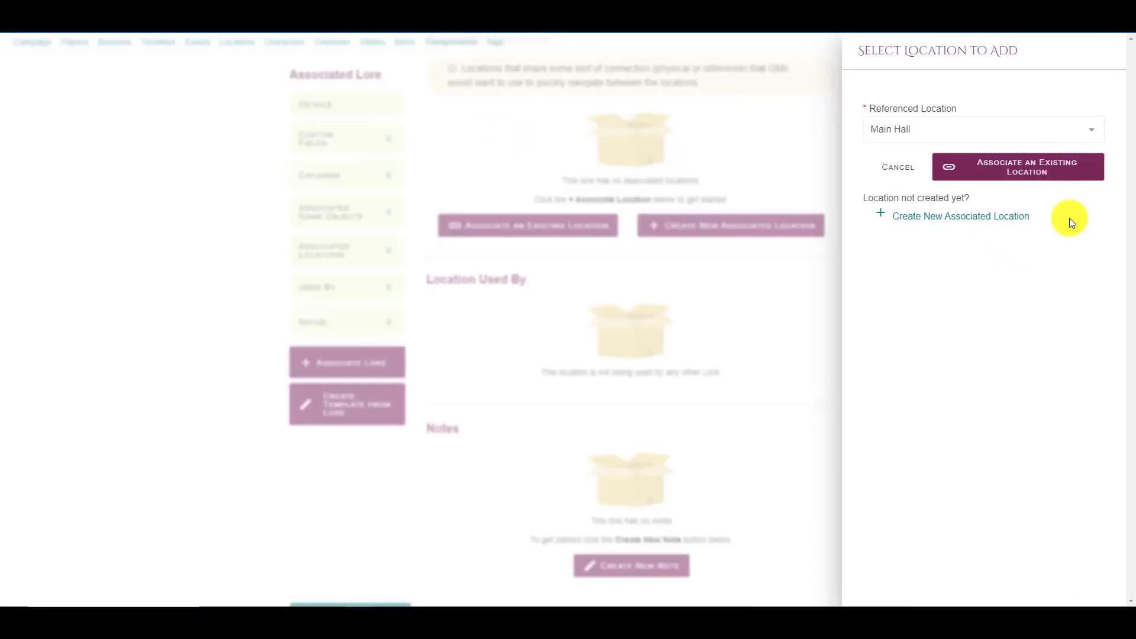
click(994, 167)
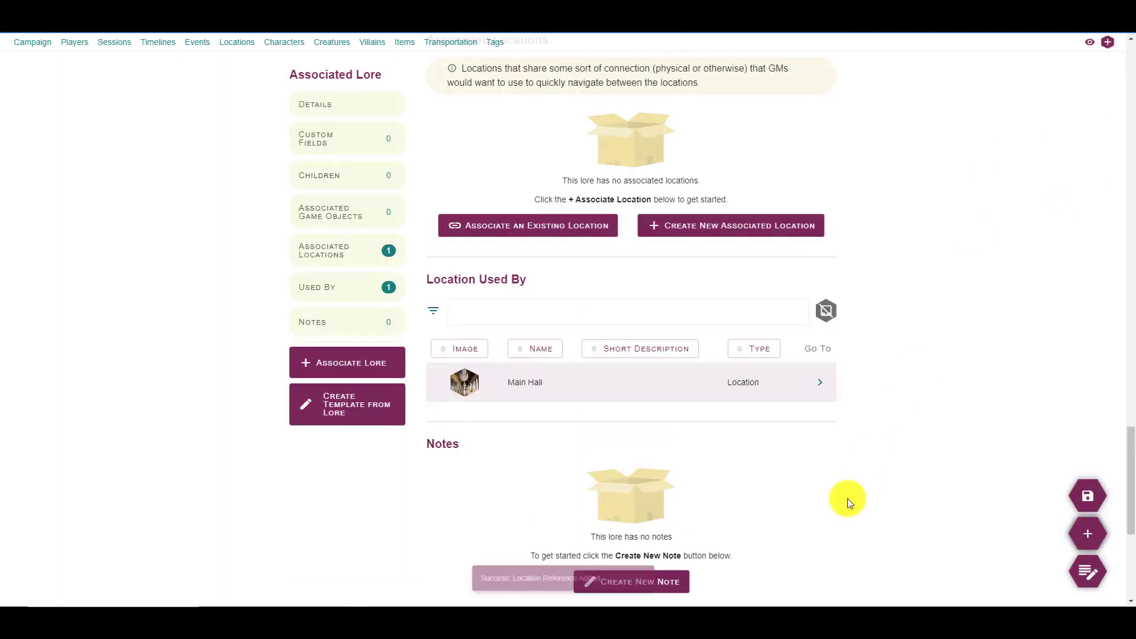
- Follow the Location Used By links from Throne Room to Main Hall and back to Throne Room
scroll(847, 498, down, 2)
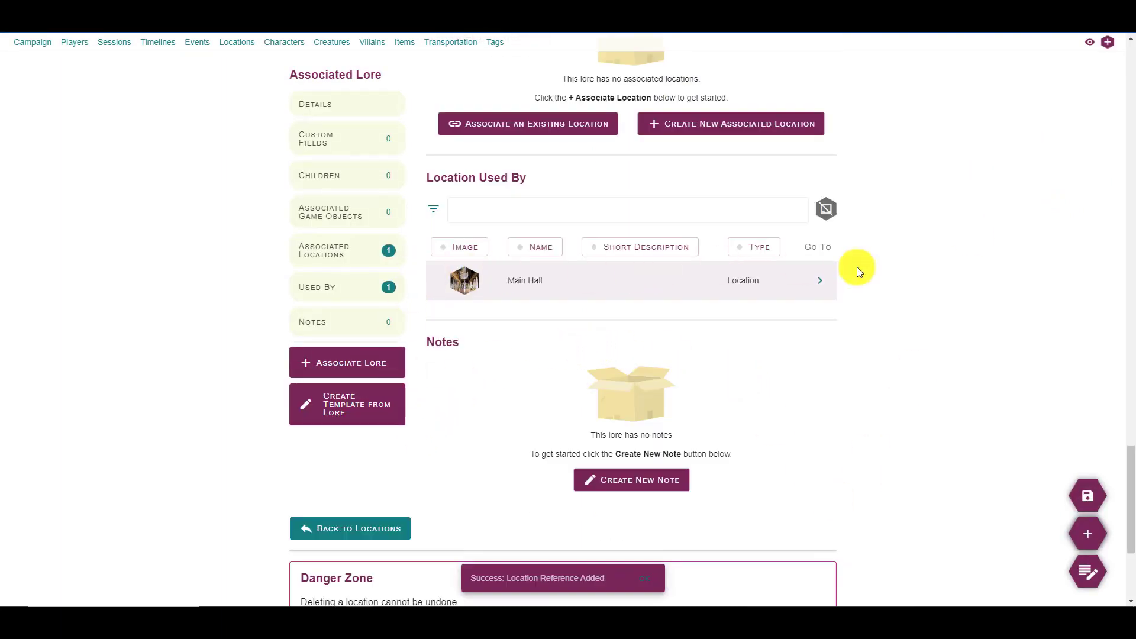
click(819, 281)
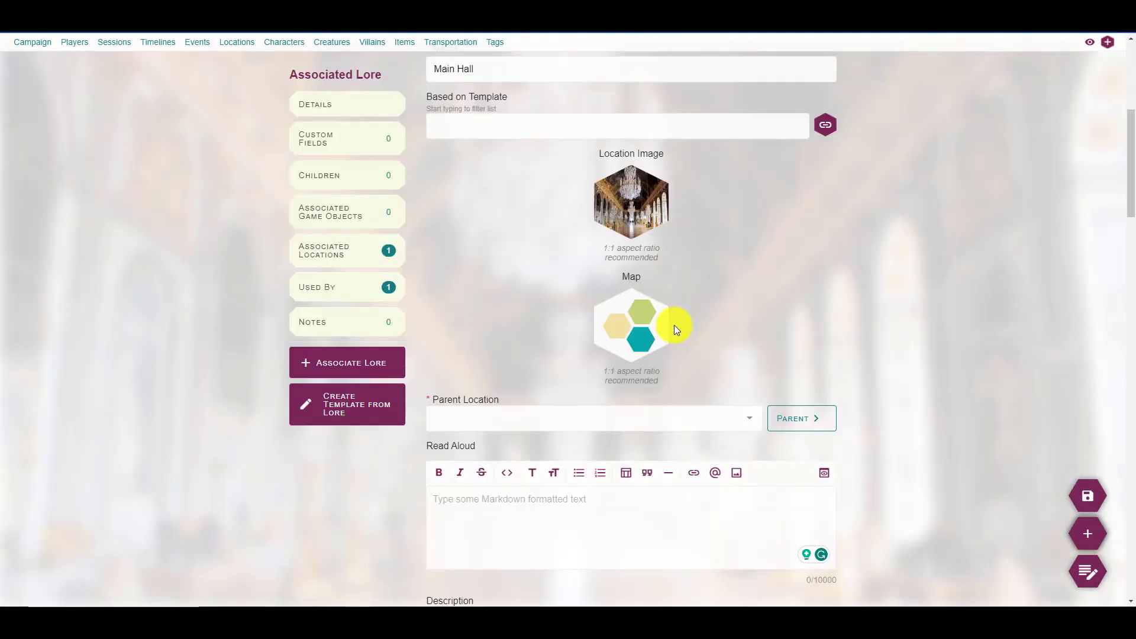
click(337, 249)
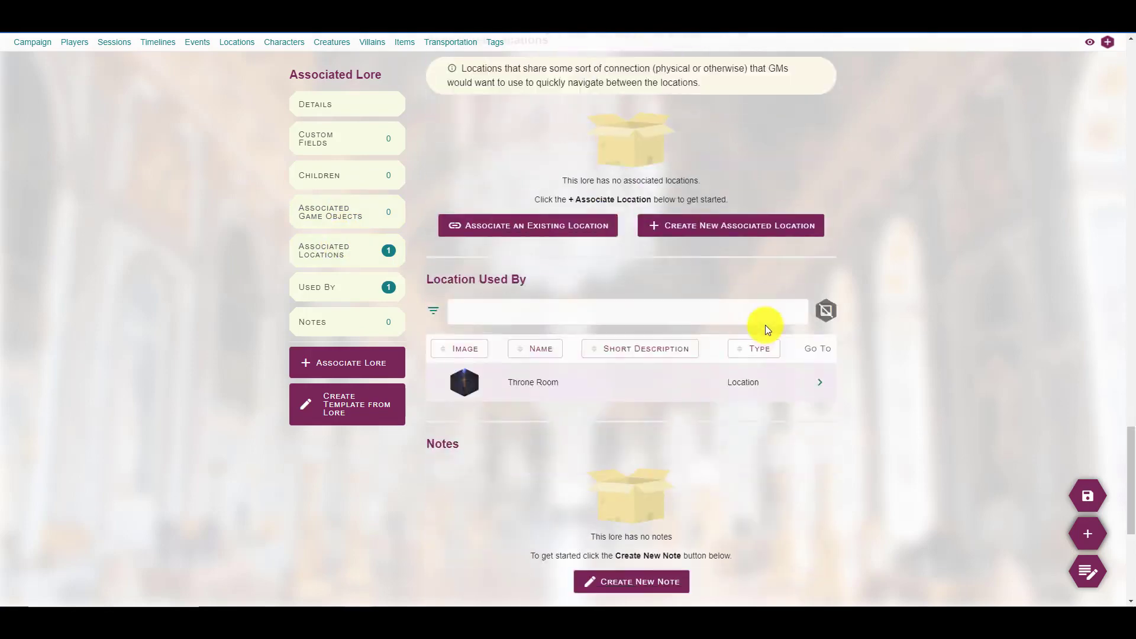
click(820, 383)
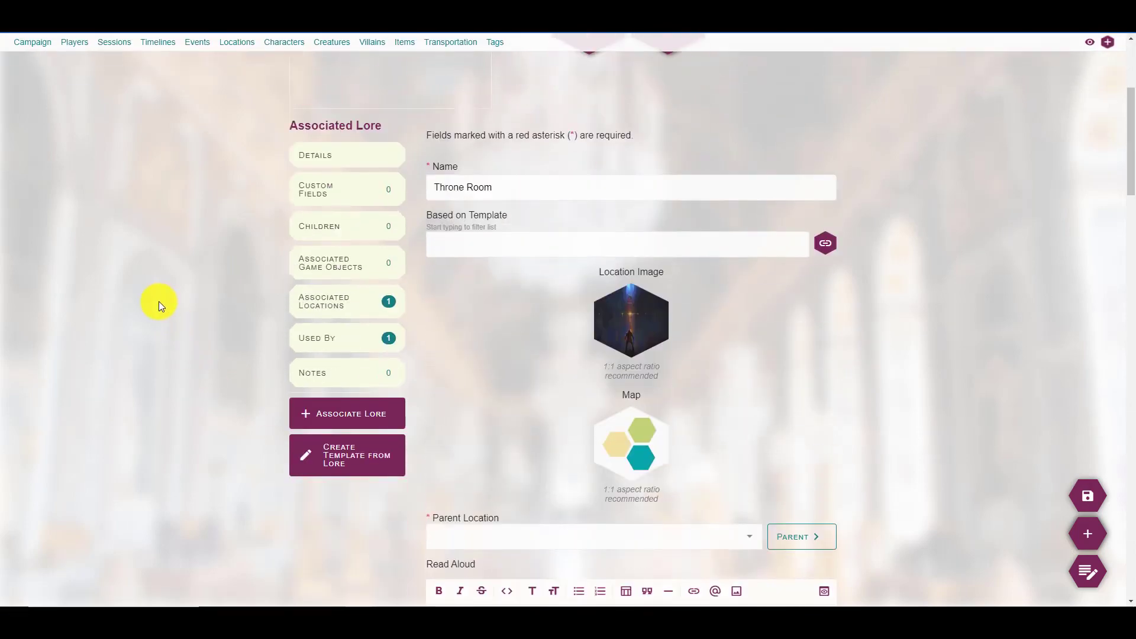
- Review Throne Room's relationship graph and its associated locations section
scroll(160, 240, up, 4)
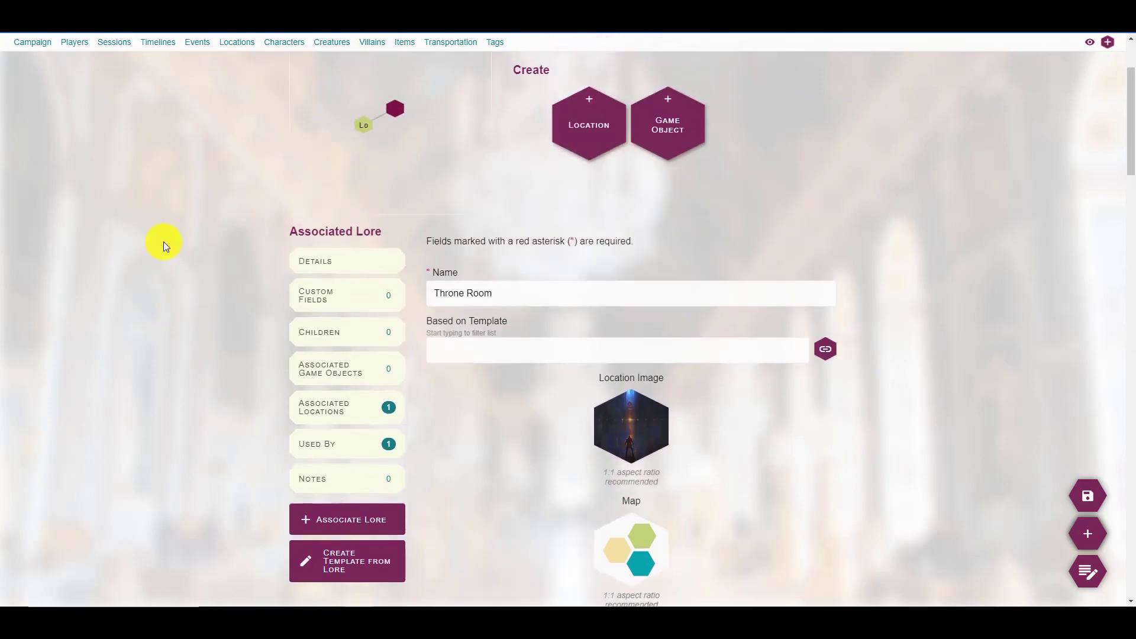
scroll(164, 242, down, 2)
scroll(296, 302, up, 1)
scroll(365, 391, down, 4)
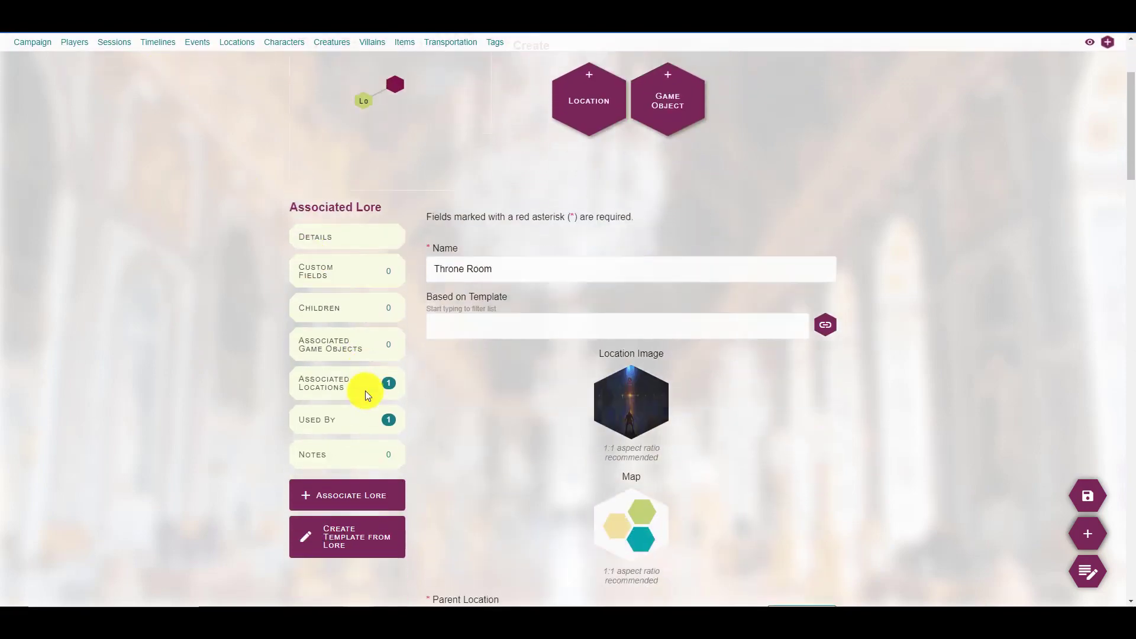
click(348, 255)
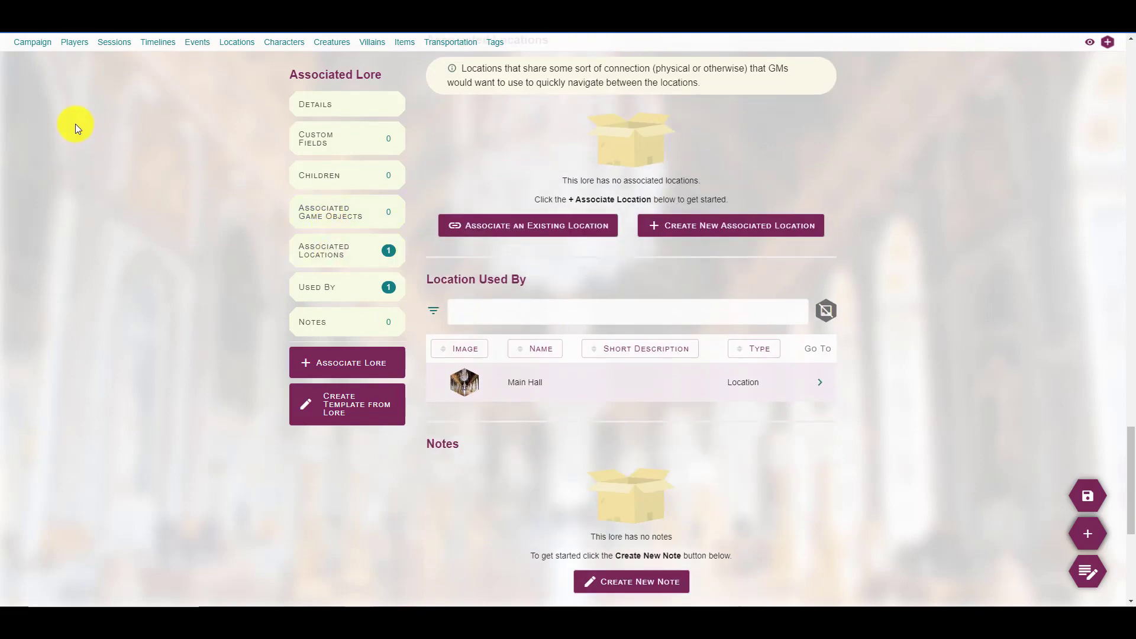
scroll(596, 261, up, 15)
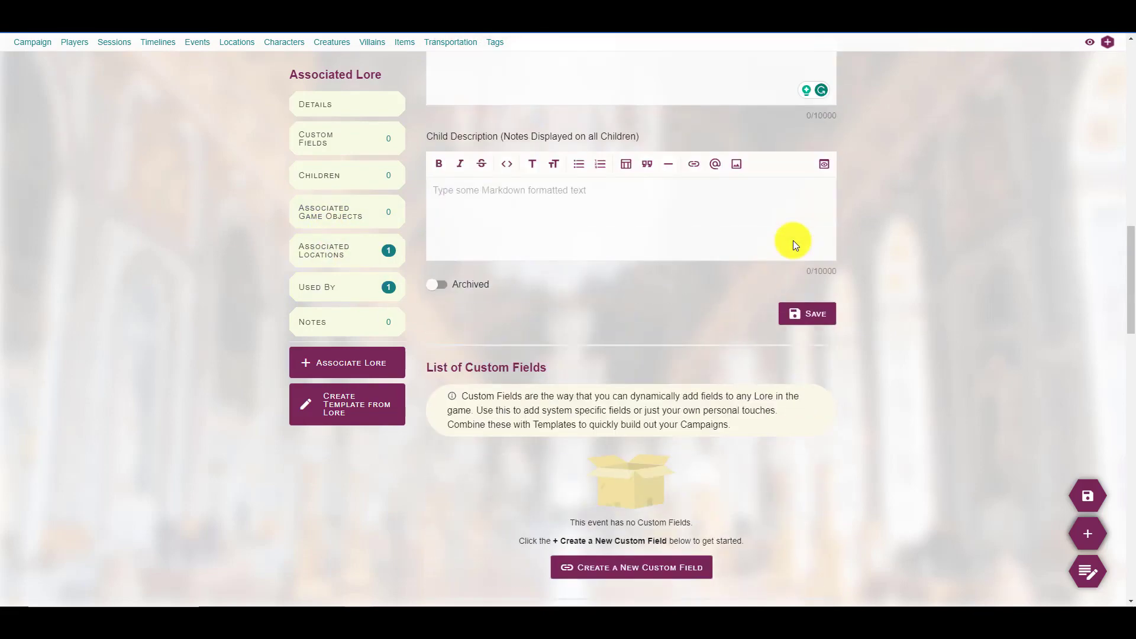
- Open Throne Room's parent location, Ground Floor, and review its images, descriptions and associated lore
scroll(837, 224, up, 8)
click(800, 270)
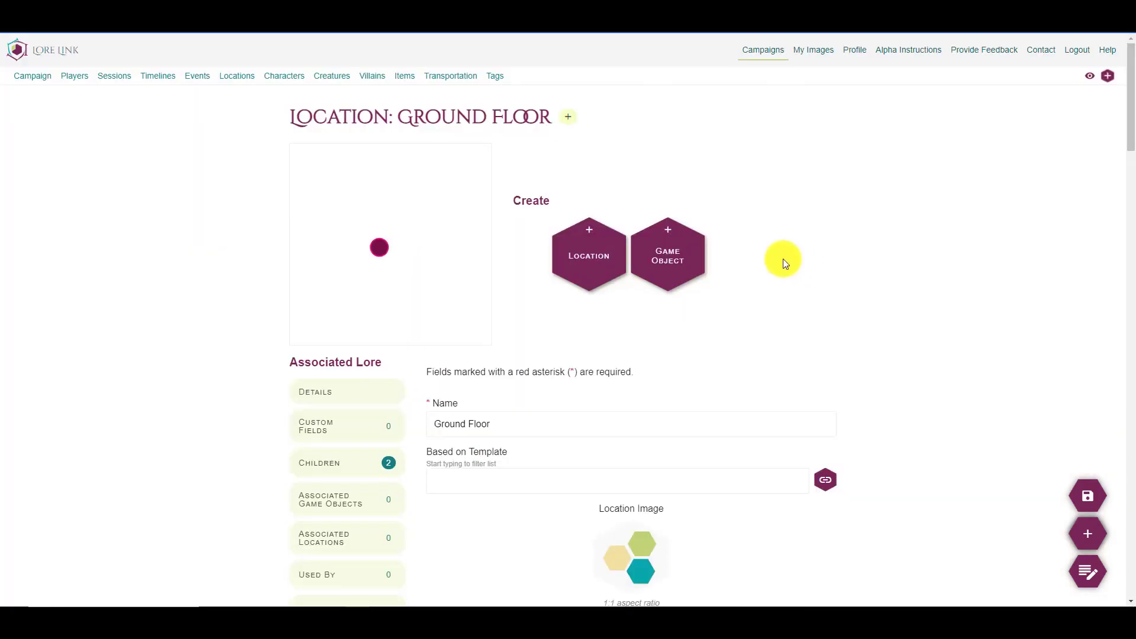
scroll(237, 207, down, 12)
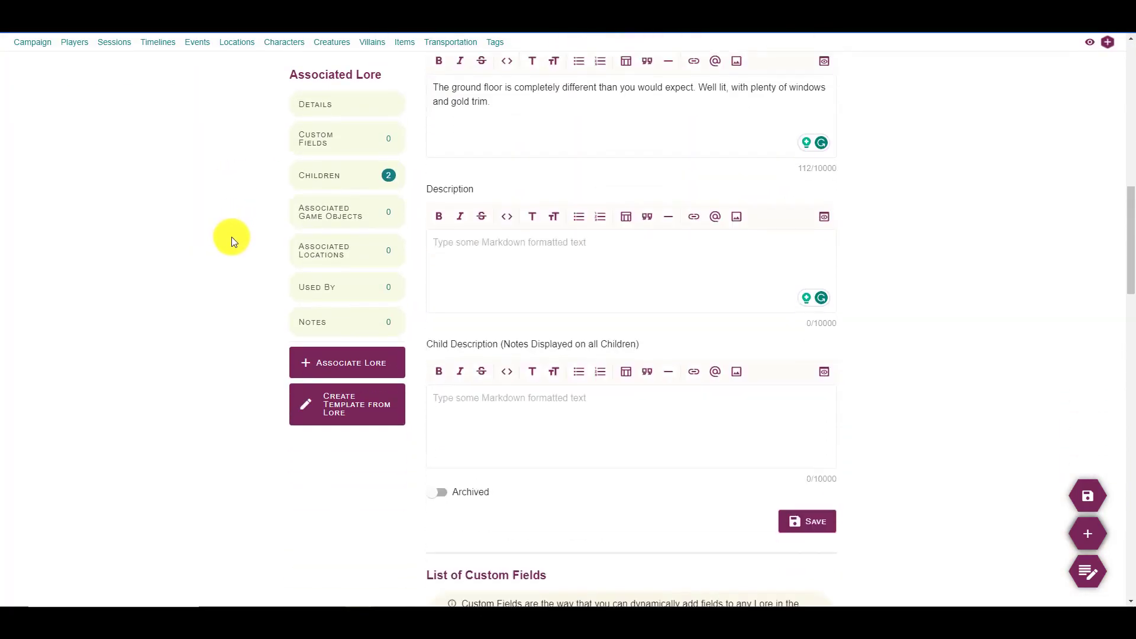
scroll(232, 236, up, 5)
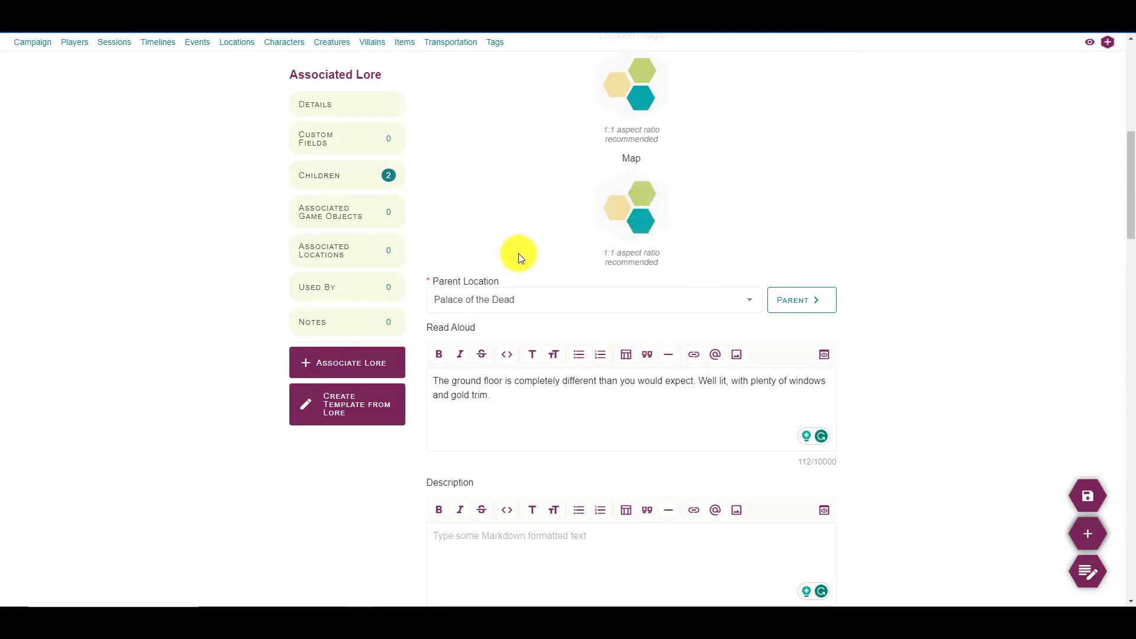
scroll(627, 231, up, 8)
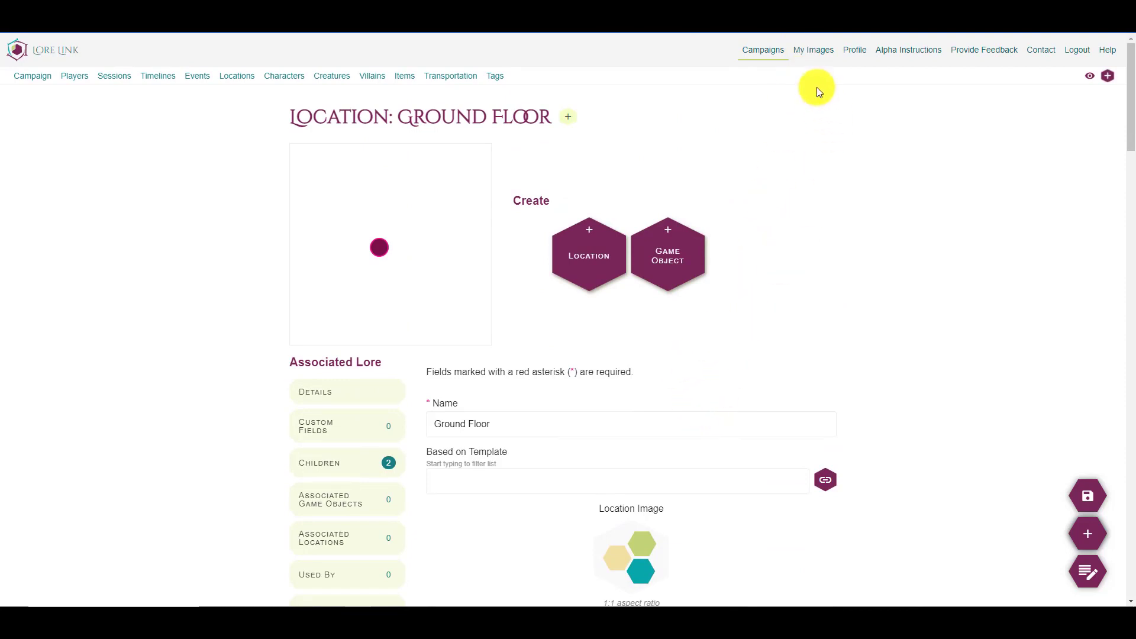
- Browse the home and People folders of the personal image library
click(814, 51)
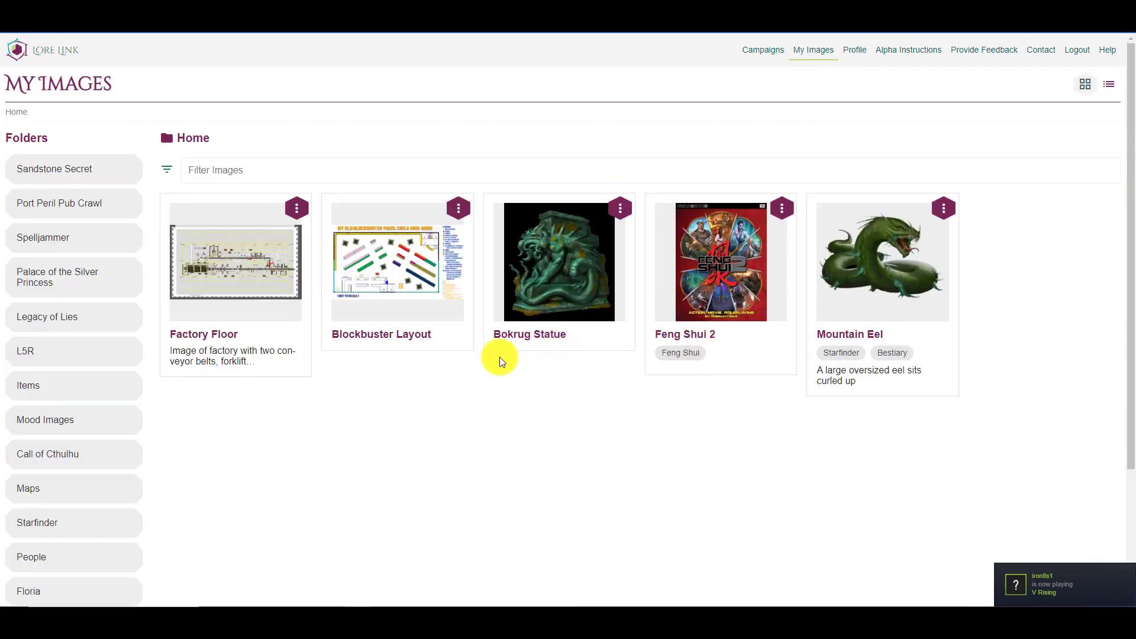
scroll(491, 354, down, 2)
scroll(492, 354, up, 2)
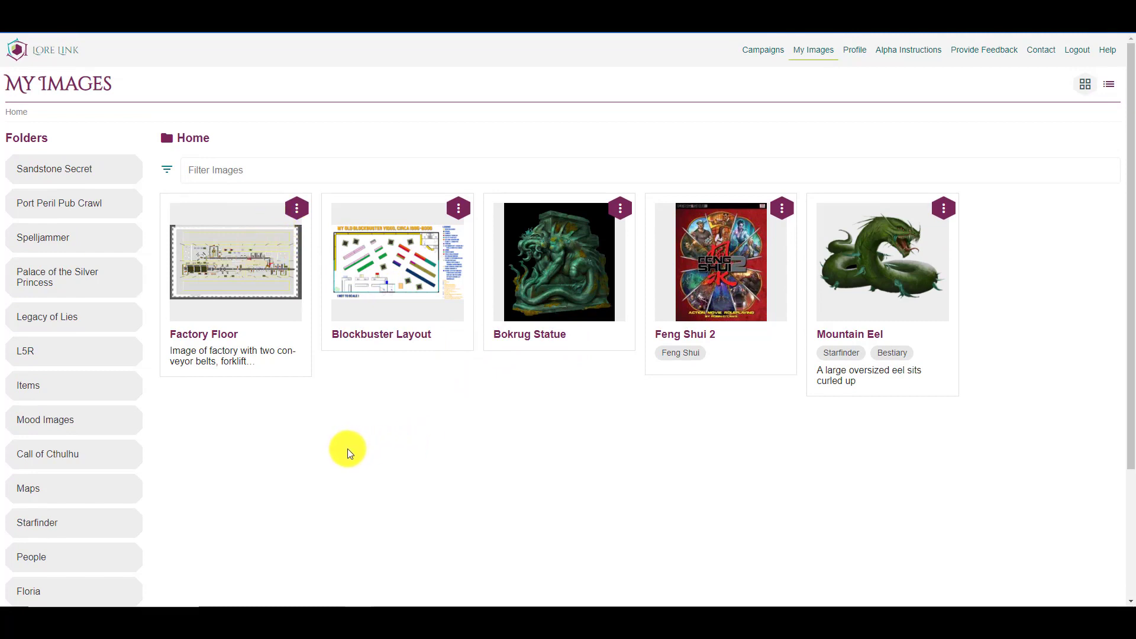
scroll(337, 448, down, 1)
scroll(327, 449, up, 1)
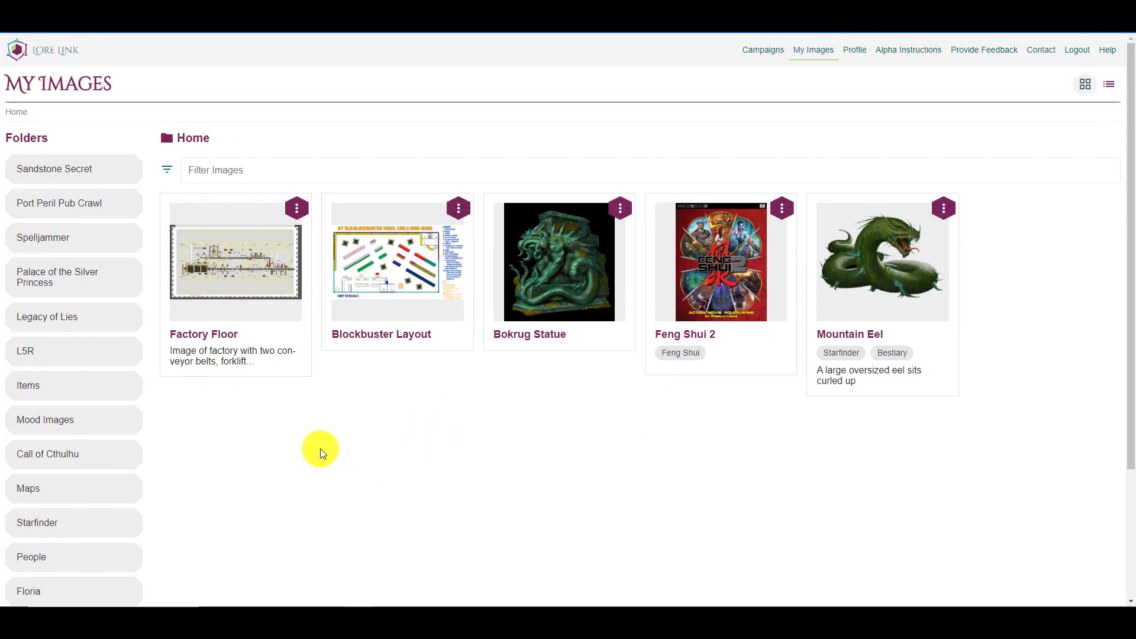
scroll(320, 449, down, 1)
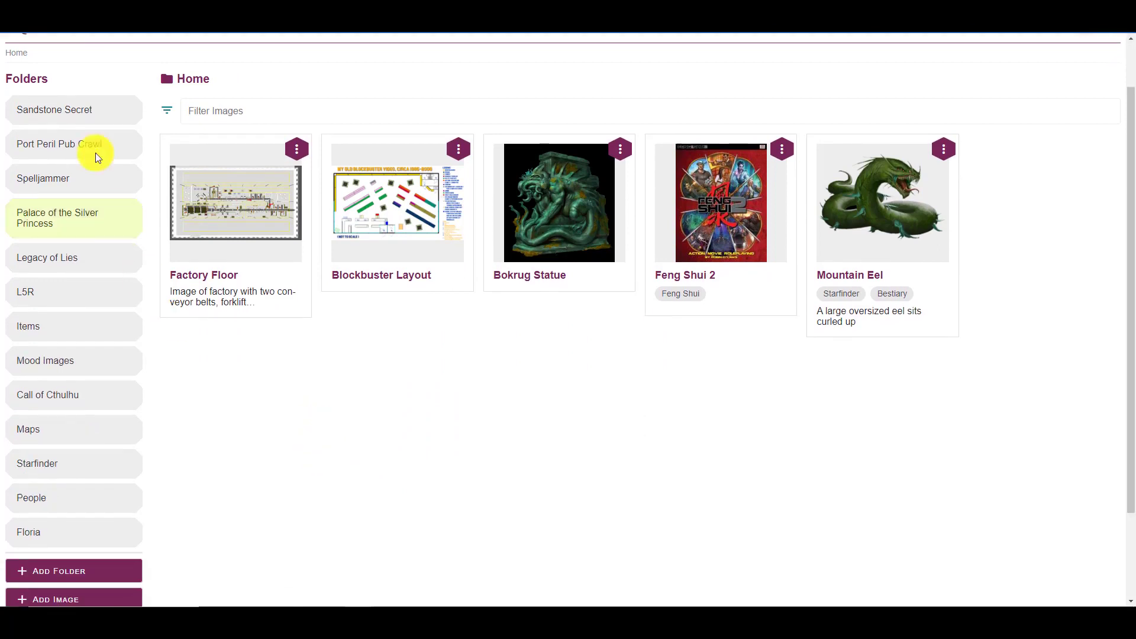
click(281, 107)
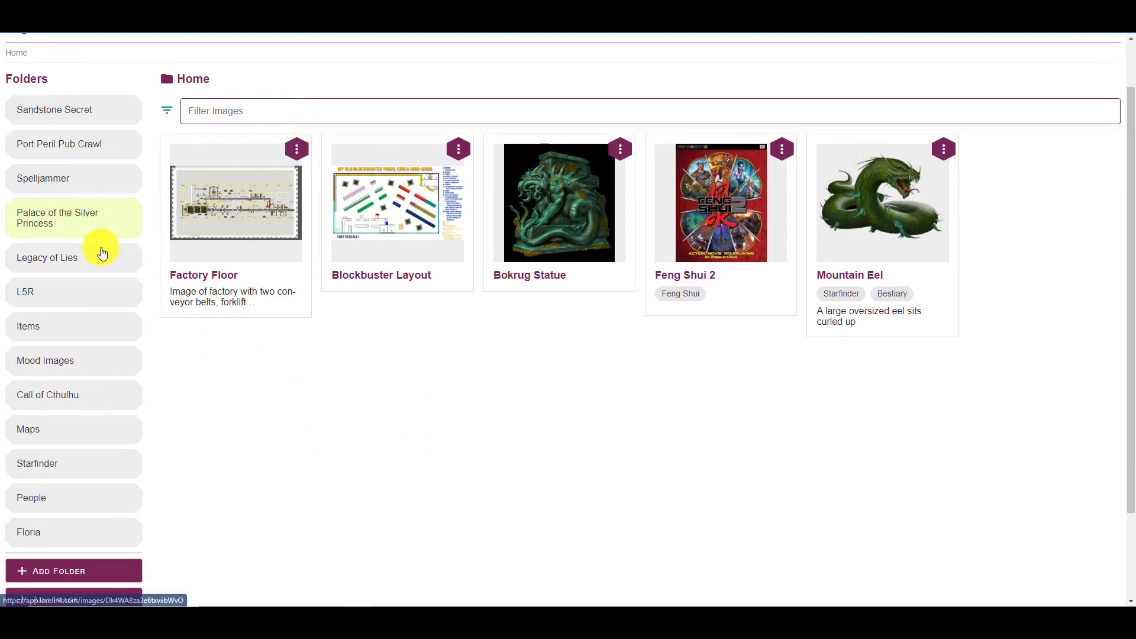
click(56, 429)
click(16, 112)
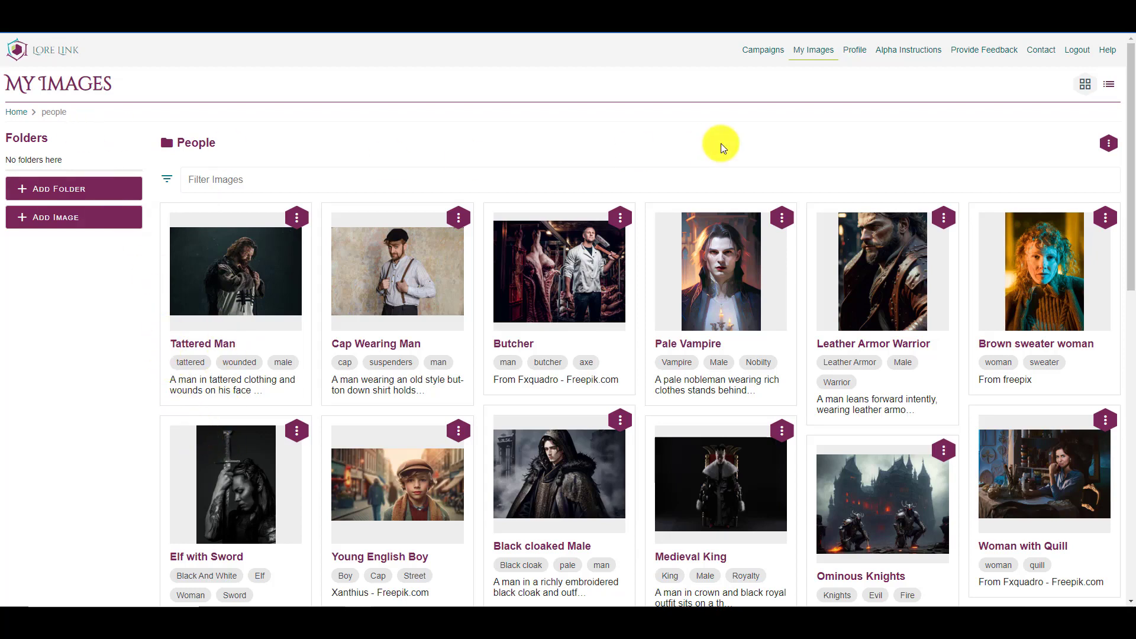
click(18, 111)
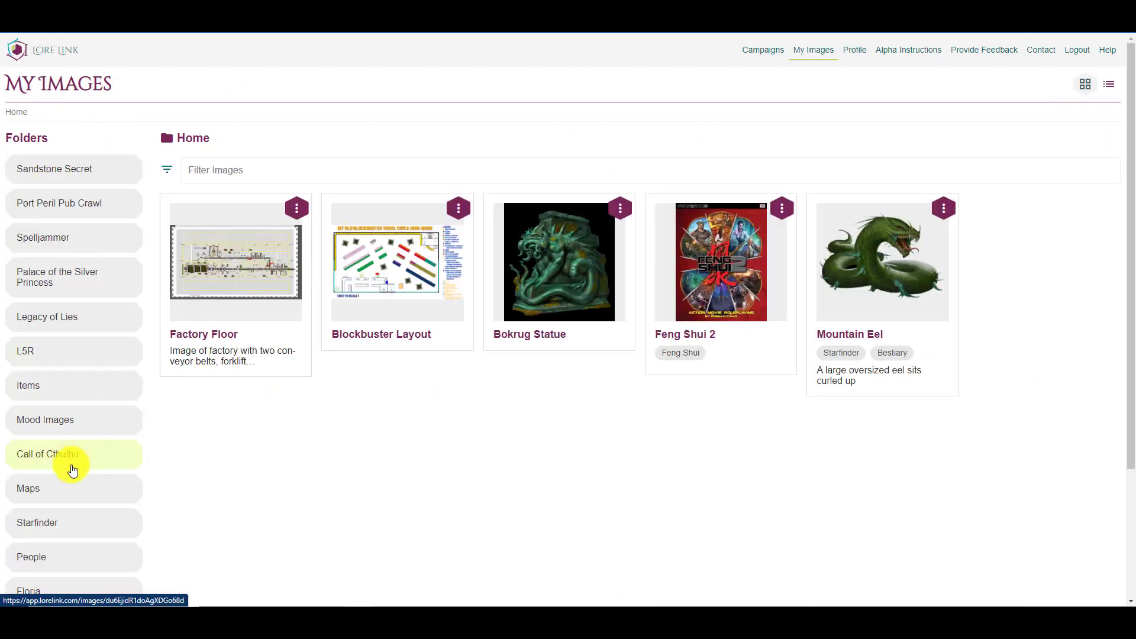
- Start a new image entry in the library's Maps folder and name it Ground Floor Plan
click(75, 485)
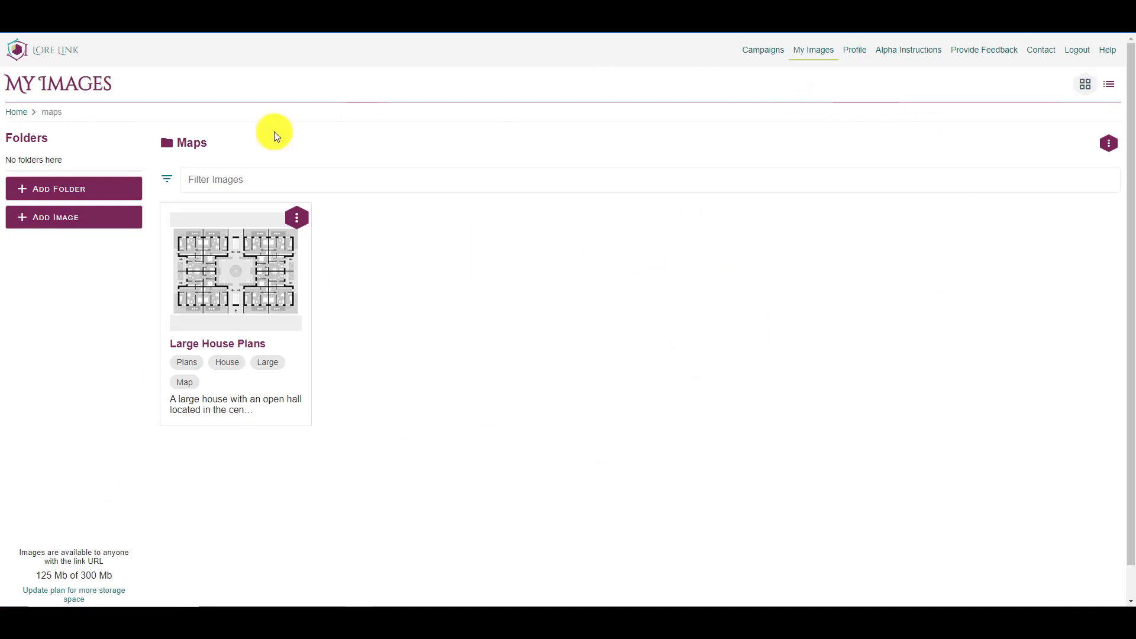
click(68, 221)
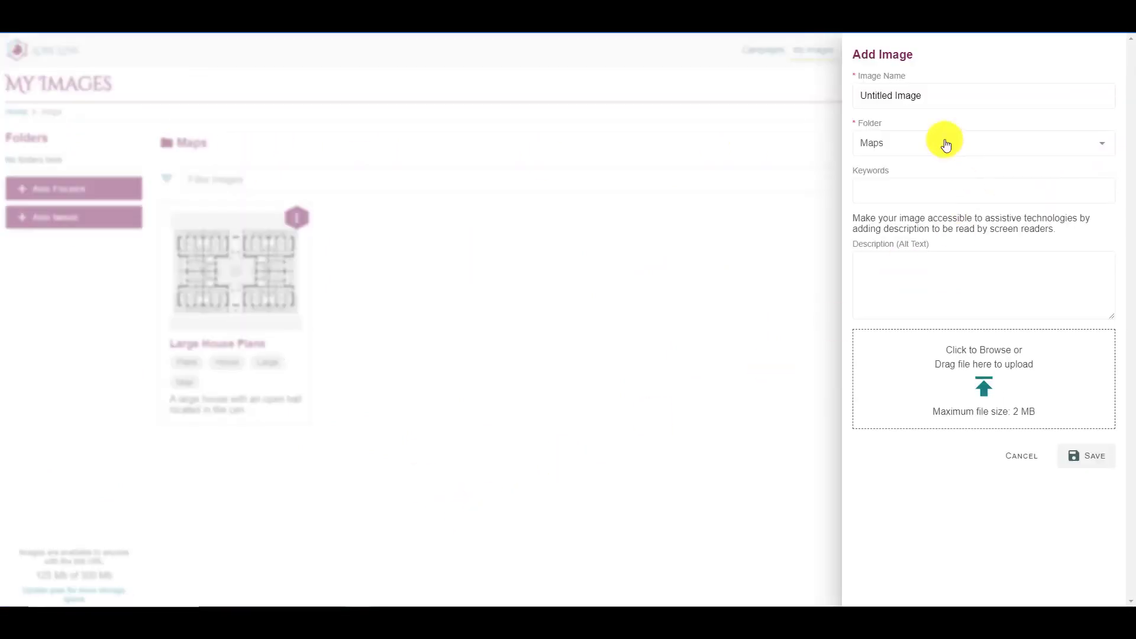
click(908, 93)
key(ctrl+a)
key(BackSpace)
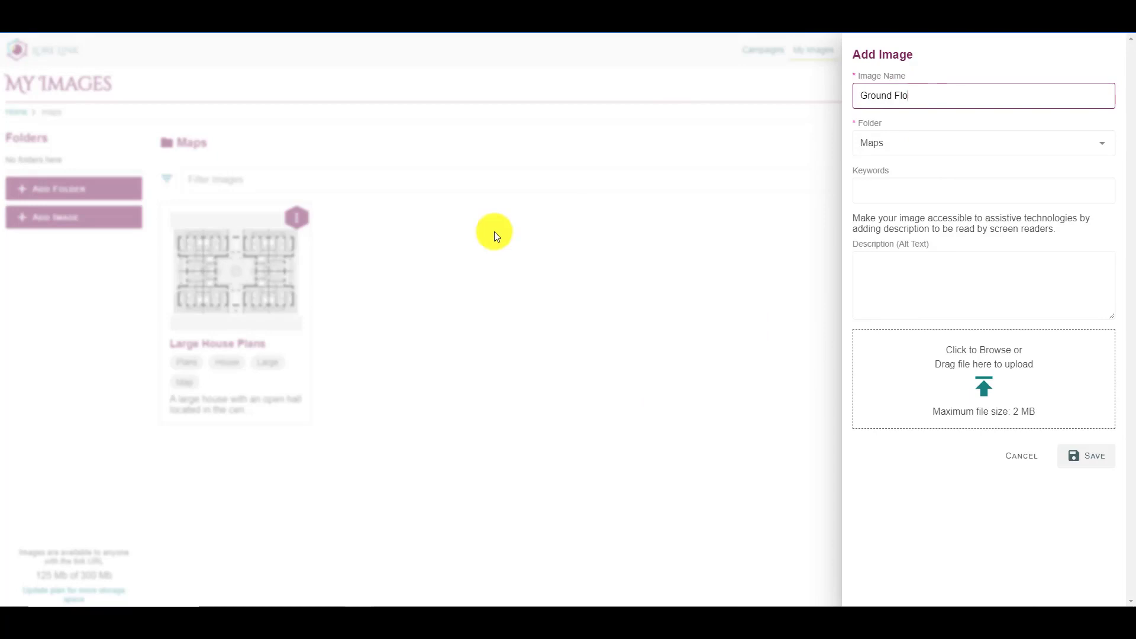
text(Ground Floor Plan)
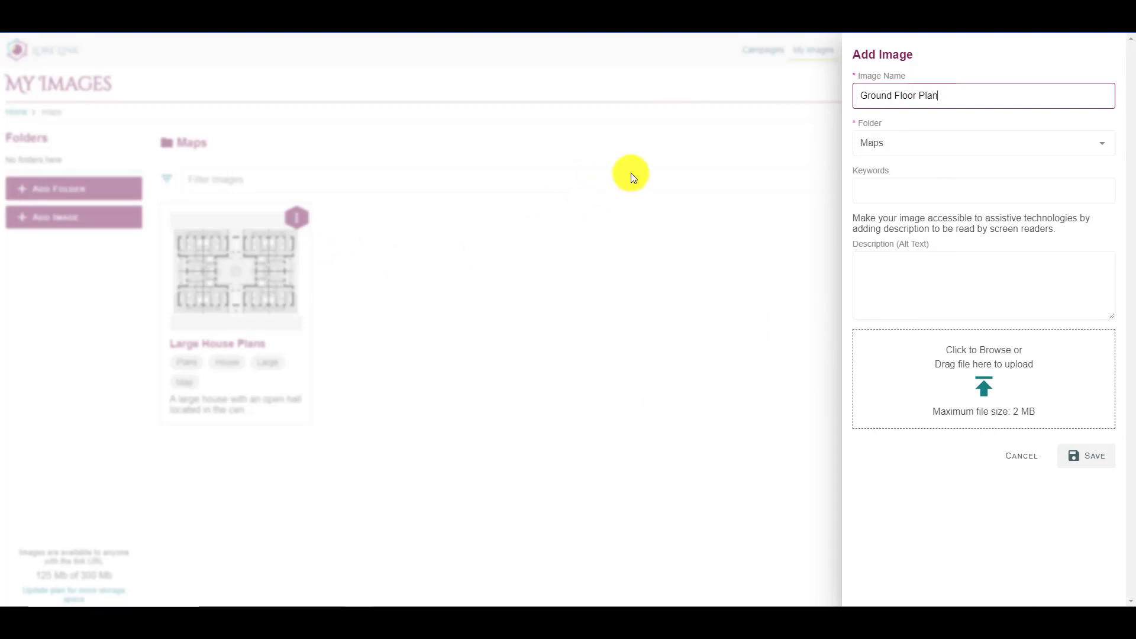
- Add the keywords Maps and Palace to the new image entry
click(890, 191)
text(Maps)
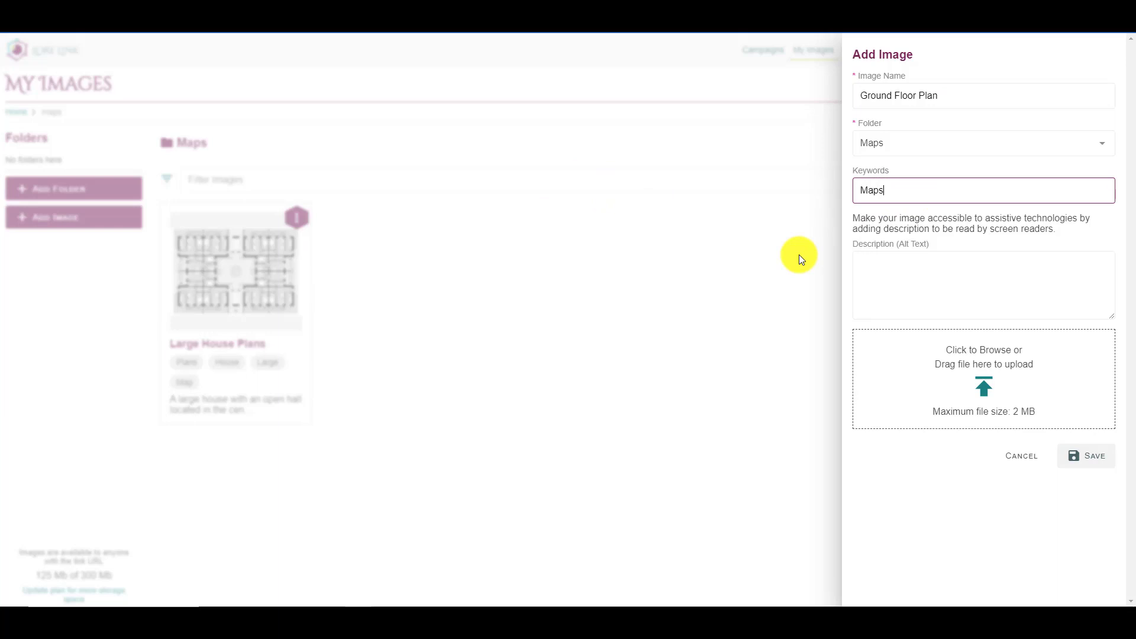
key(Return)
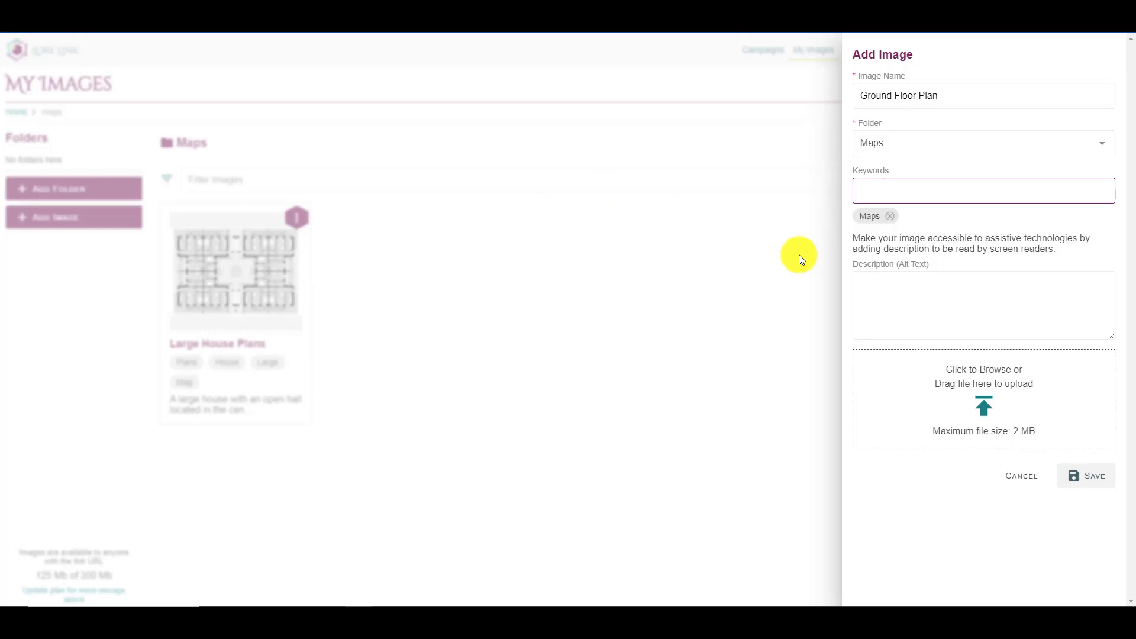
text(Palace)
key(Return)
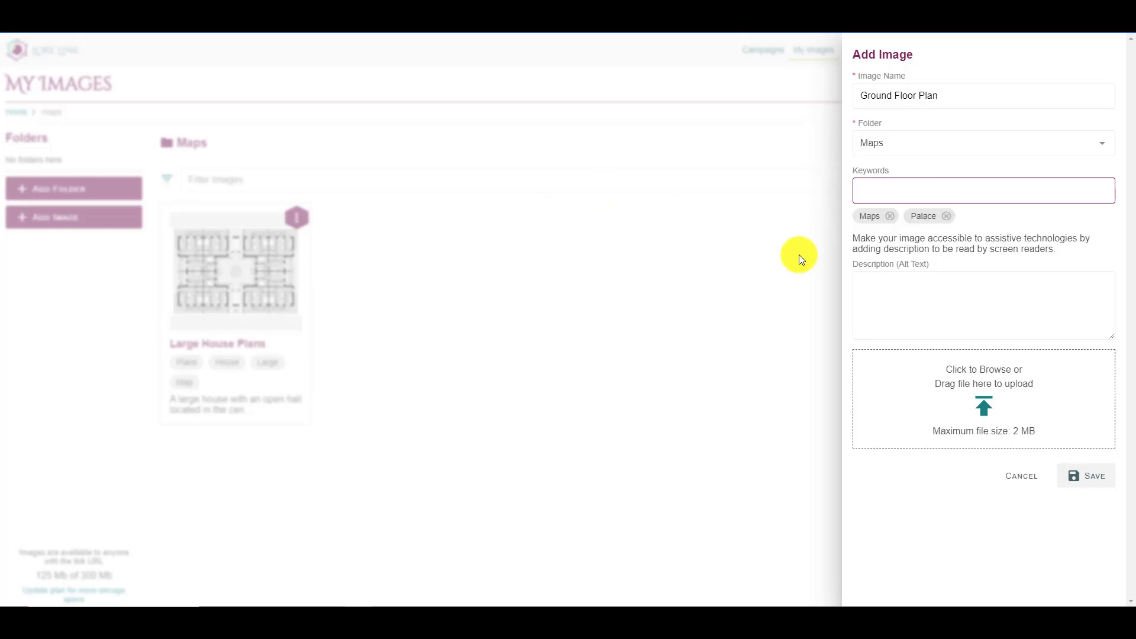
- Enter the alt text "A simple ground floor with a main hall, and two large rooms with many windows branching of it."
click(891, 324)
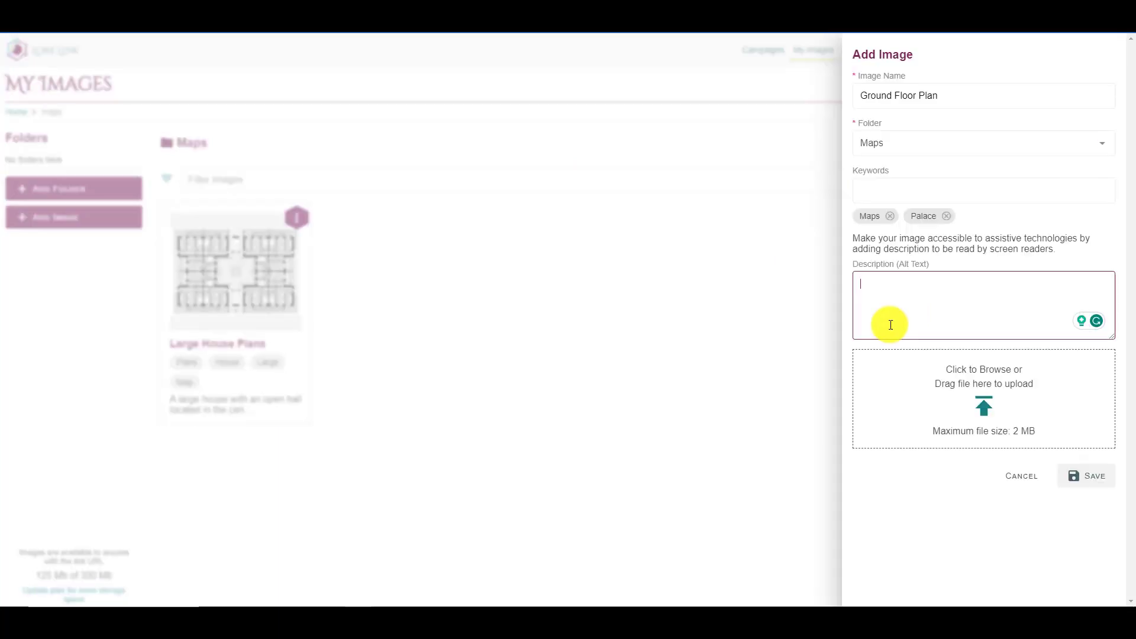
text(A simpleg)
text(main hall,)
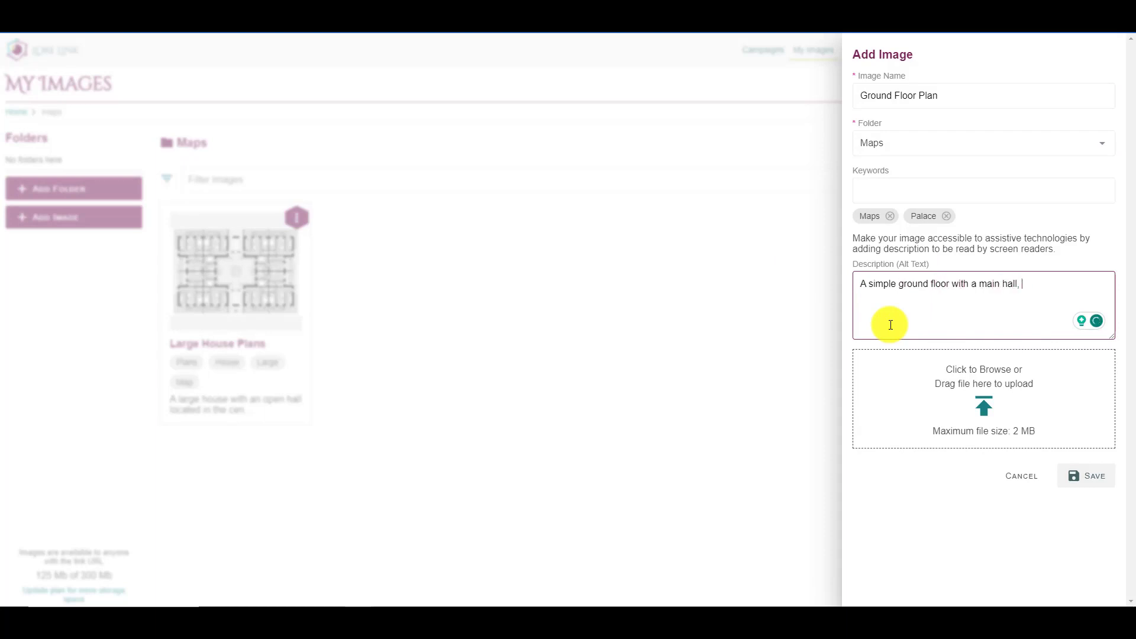
text(tow)
text(ms f)
key(BackSpace)
text(with many)
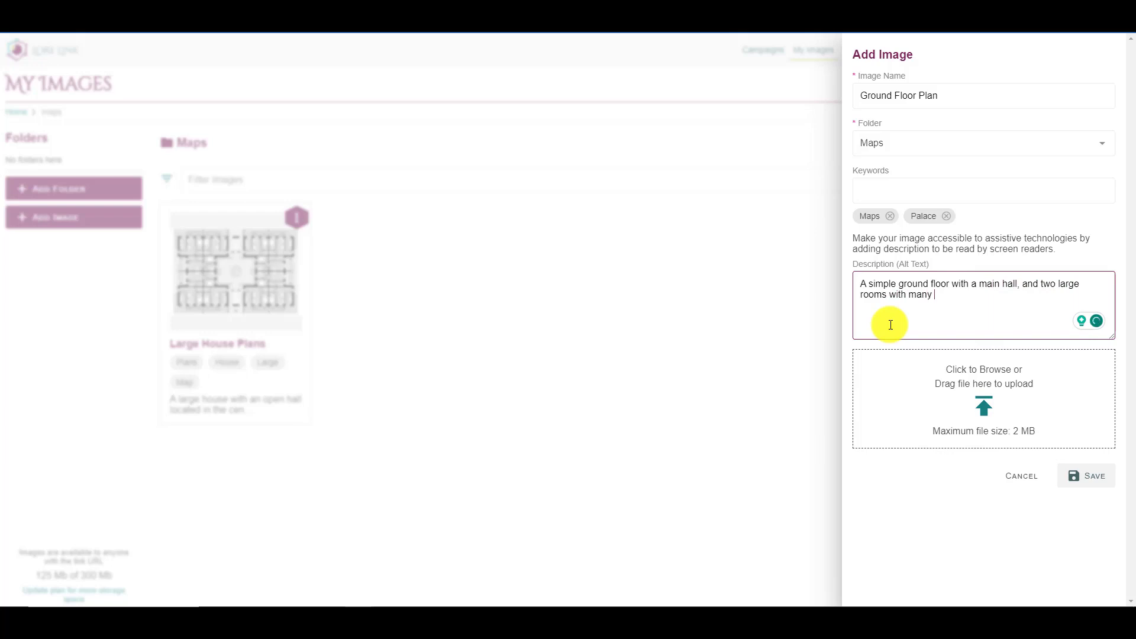
text( windows branching of it.)
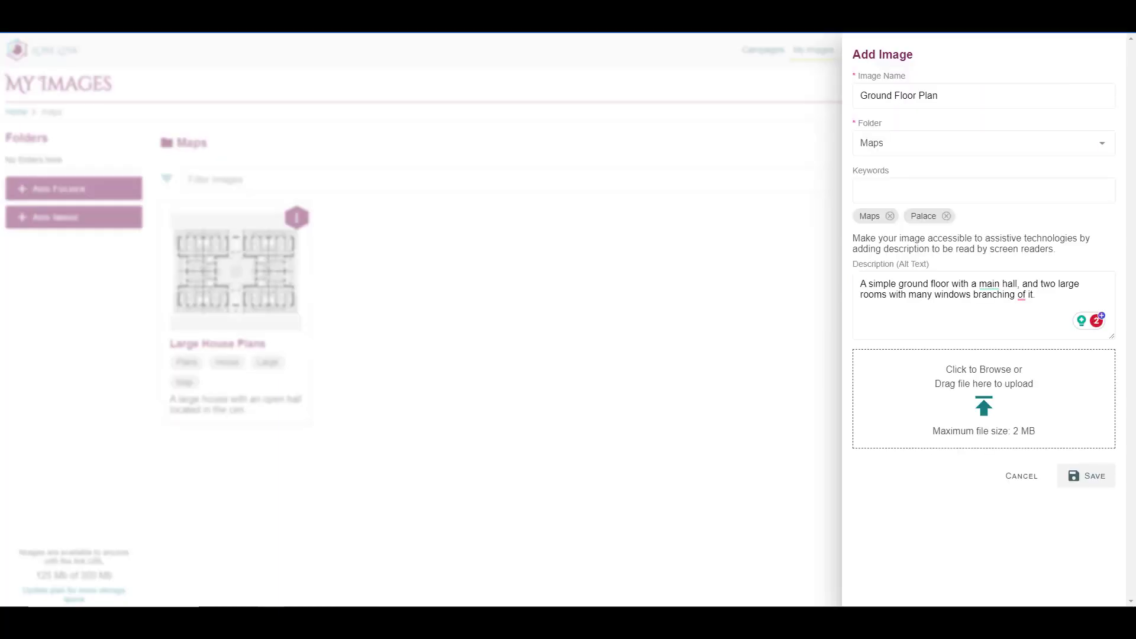
- Upload the floor plan file to the image entry, save it, and preview the image at full size
drag(793, 423, 981, 414)
click(1090, 501)
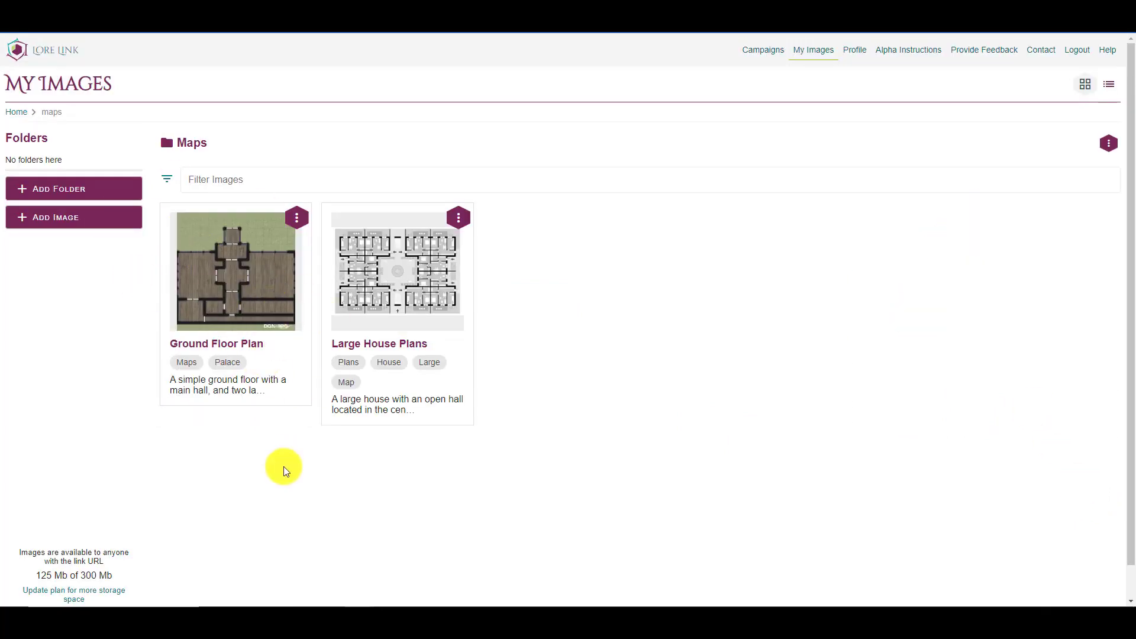
click(249, 256)
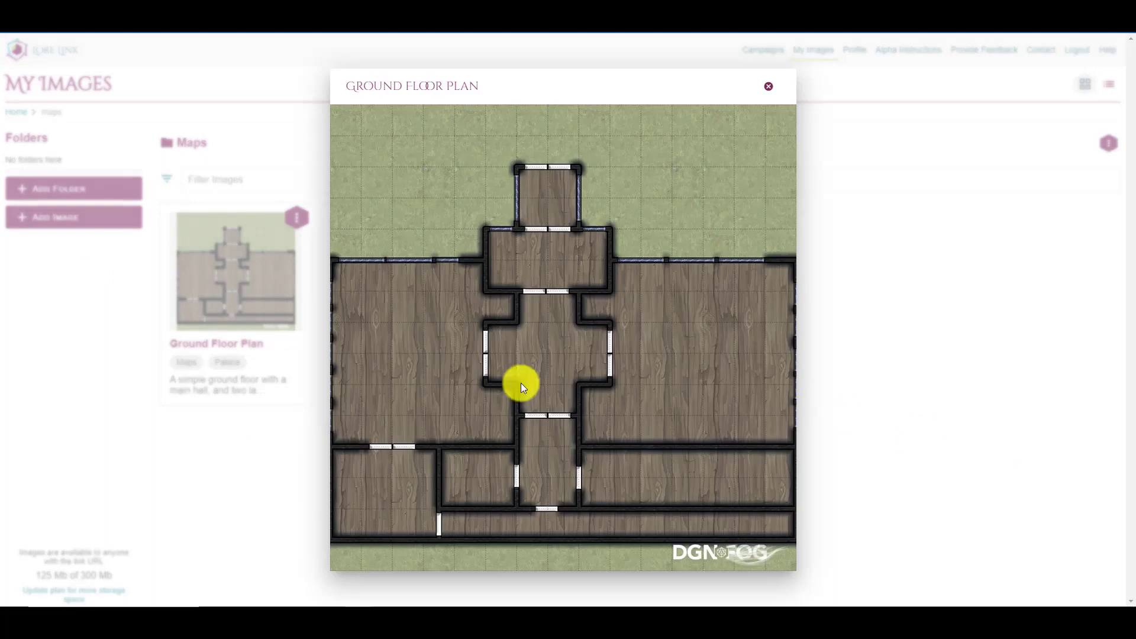
click(278, 346)
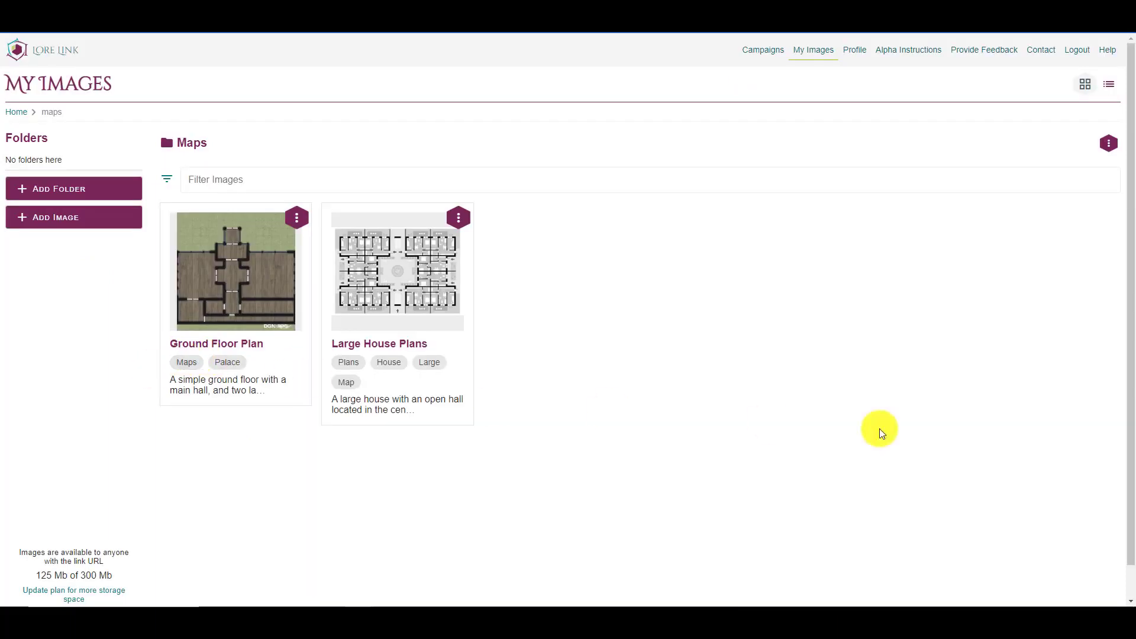
- Return to the Seven Paladins campaign and open the Ground Floor location from its locations hierarchy
click(44, 47)
click(348, 217)
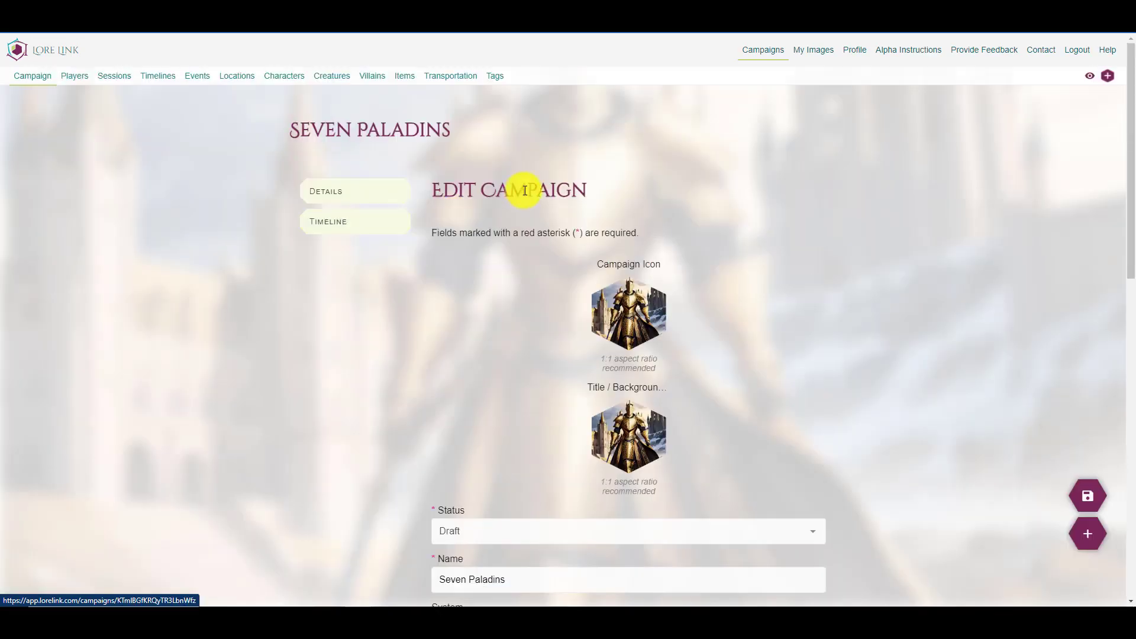
click(239, 77)
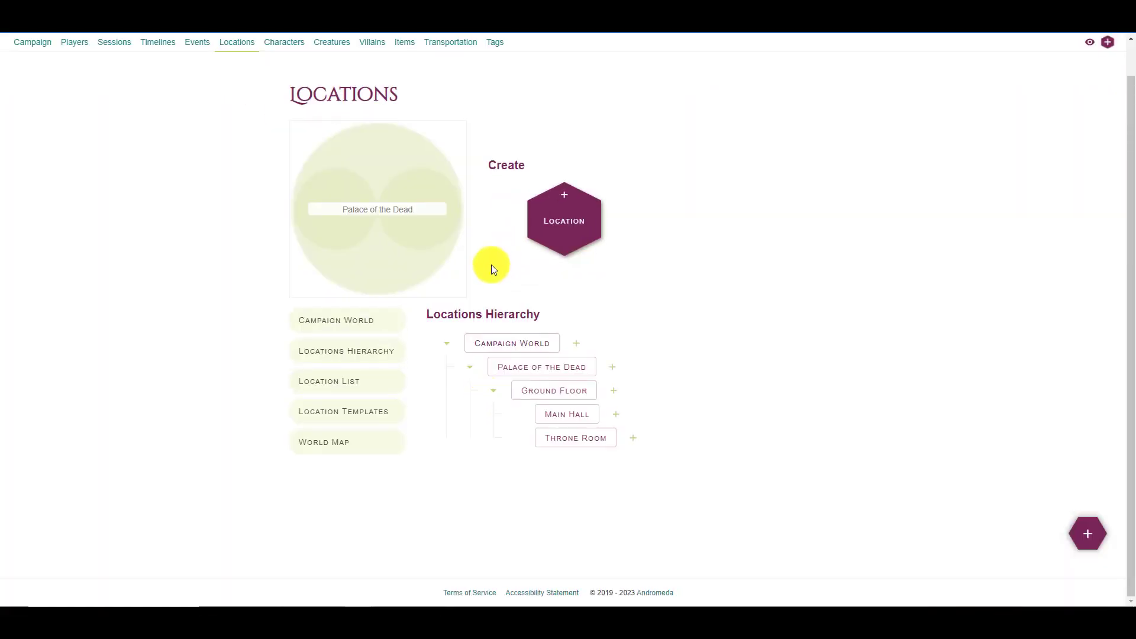
click(499, 393)
click(499, 390)
click(541, 390)
- Select Ground Floor Plan from the image library's Maps folder as the map for the Ground Floor location
scroll(652, 378, down, 6)
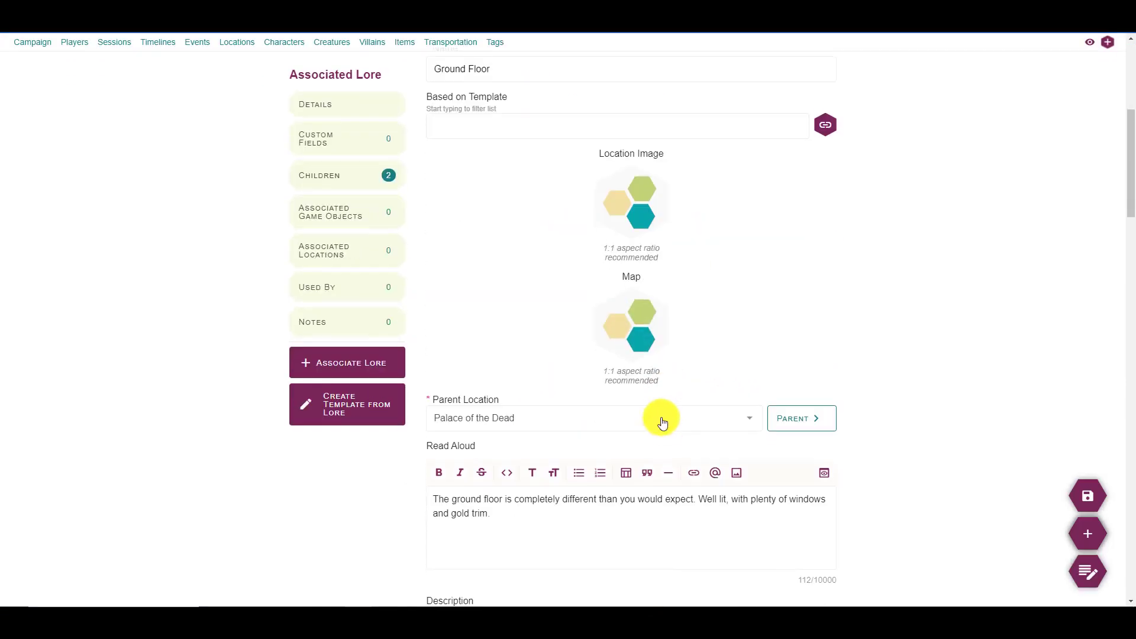
click(634, 353)
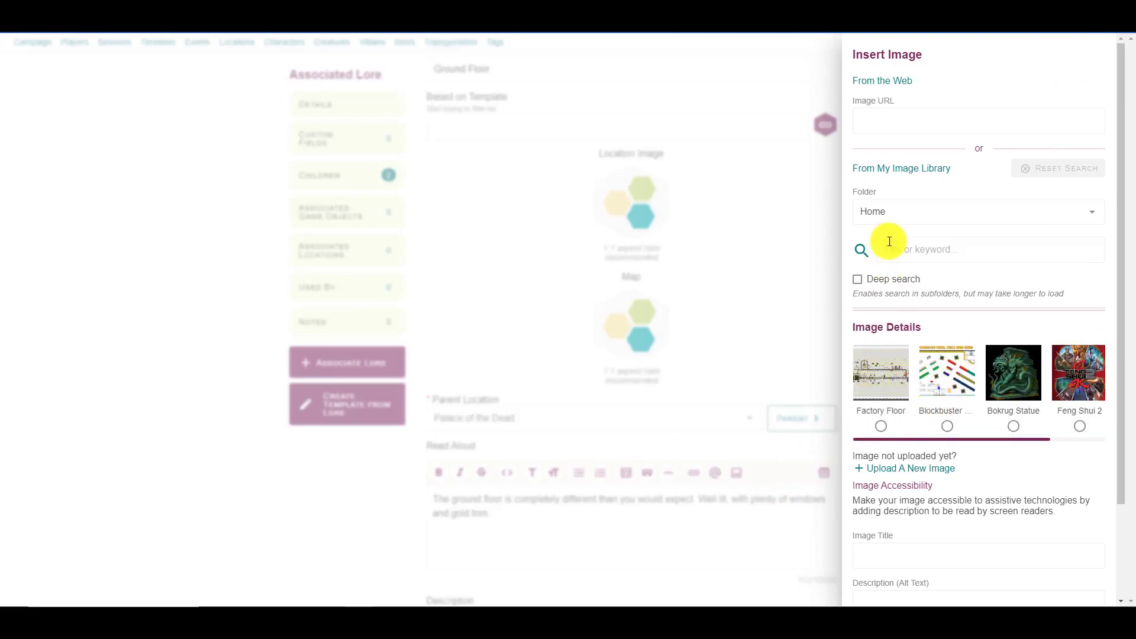
click(891, 211)
click(972, 496)
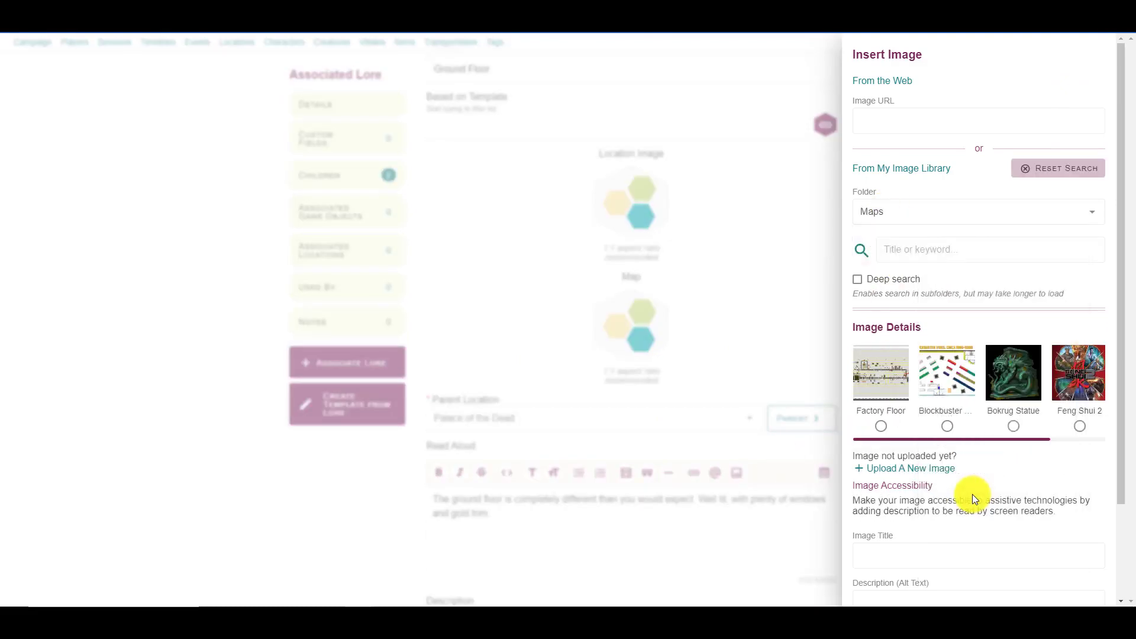
click(881, 426)
scroll(1078, 464, down, 3)
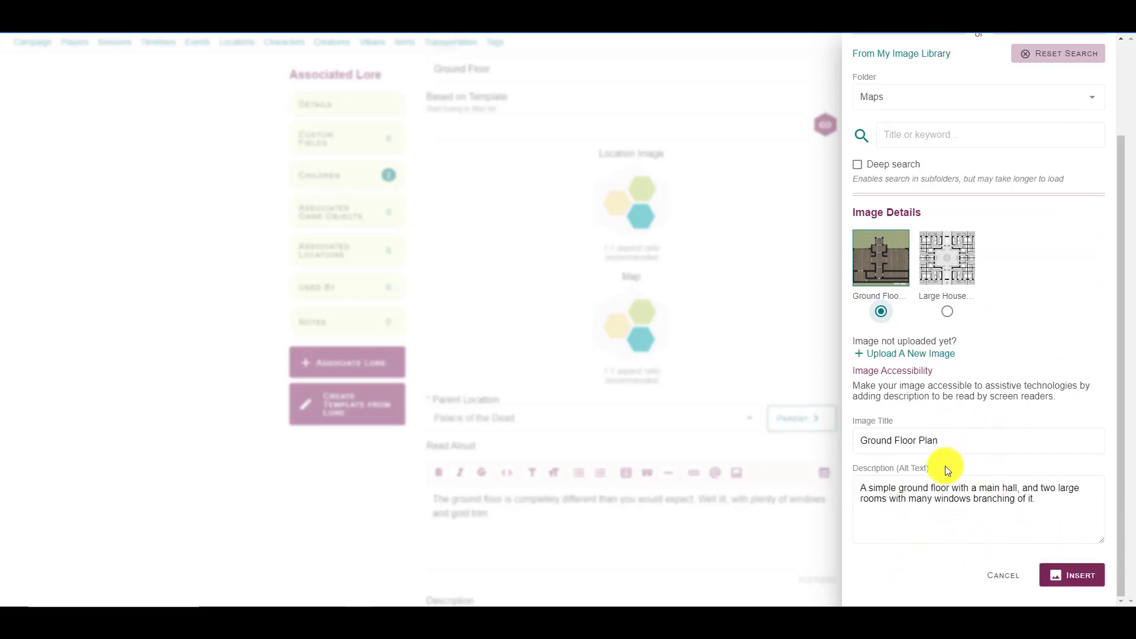
- Replace "simple" with "omnious" in the selected map's alt text and insert the image
double_click(872, 488)
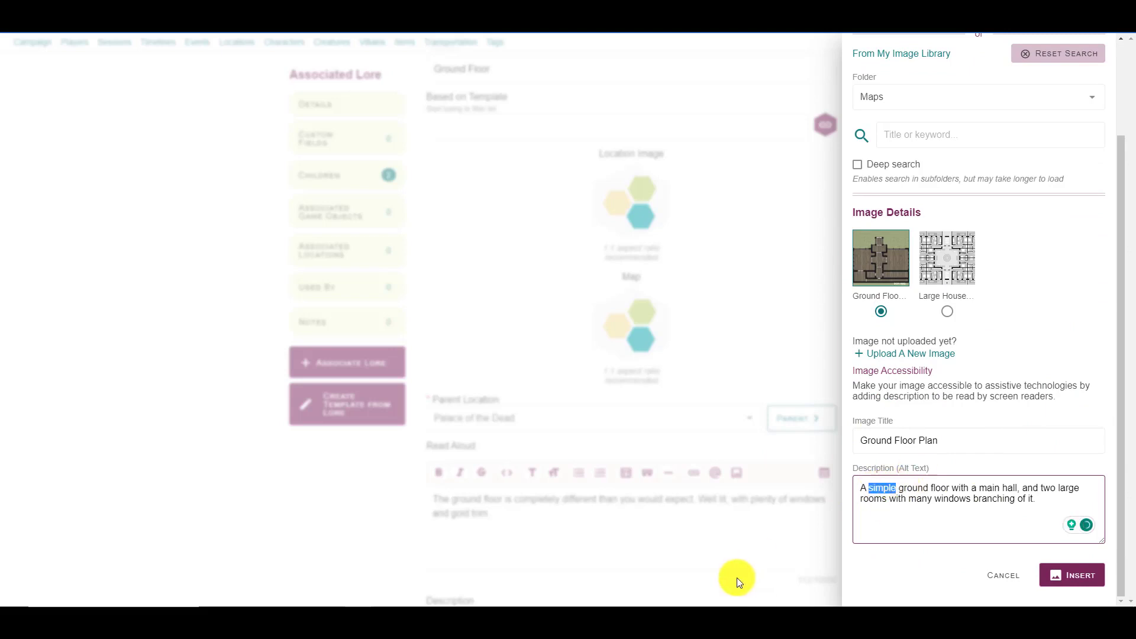
key(BackSpace)
text(omn)
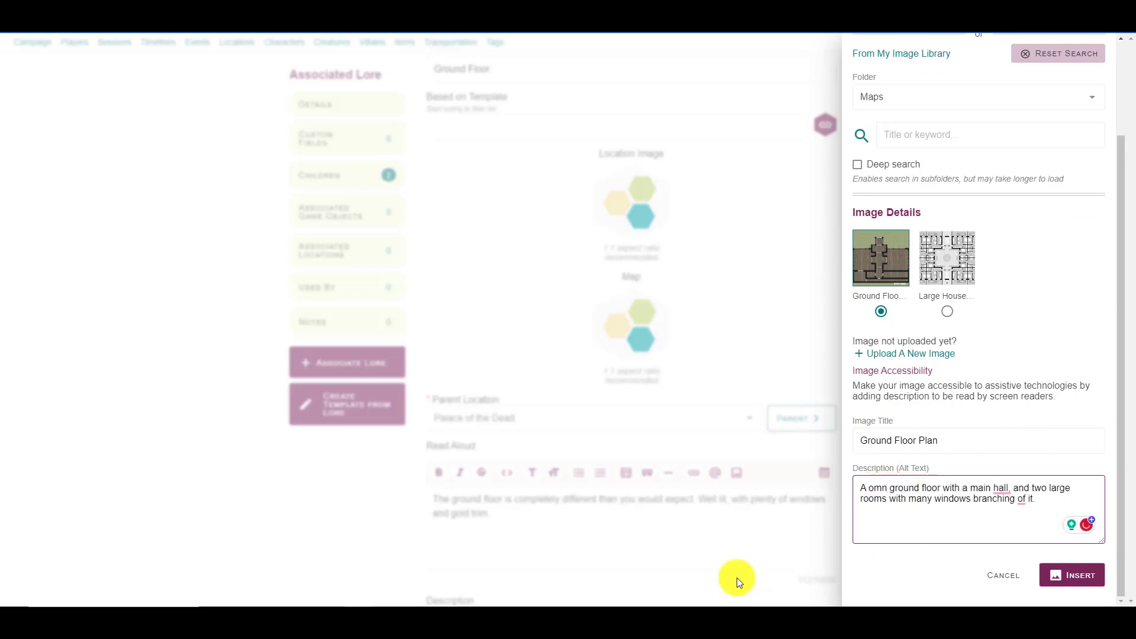
text(ious)
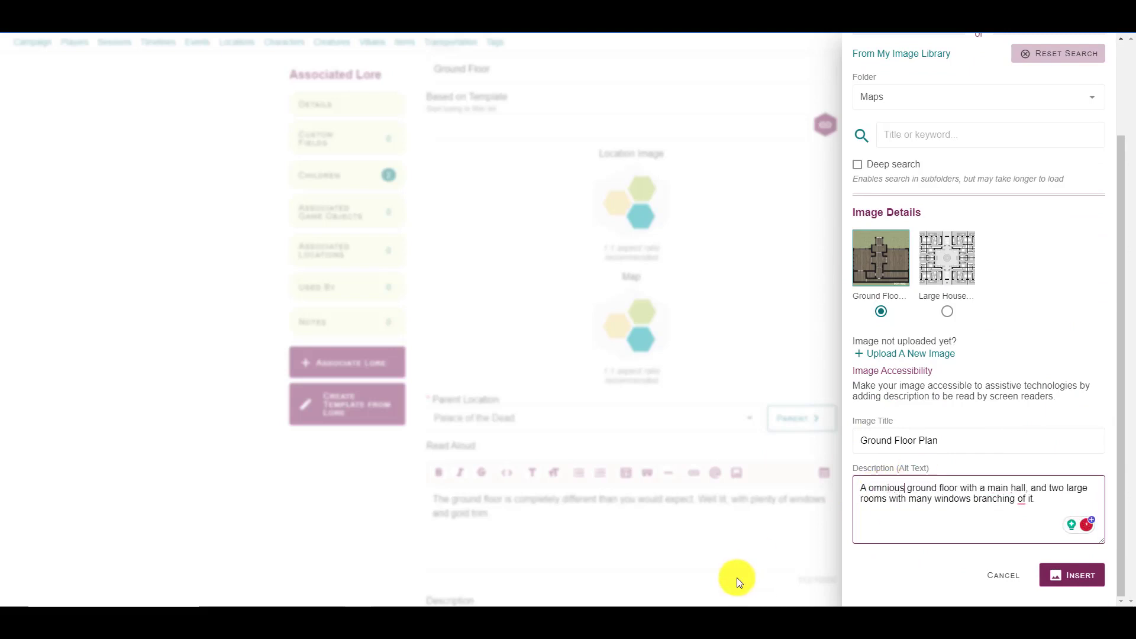
click(1071, 575)
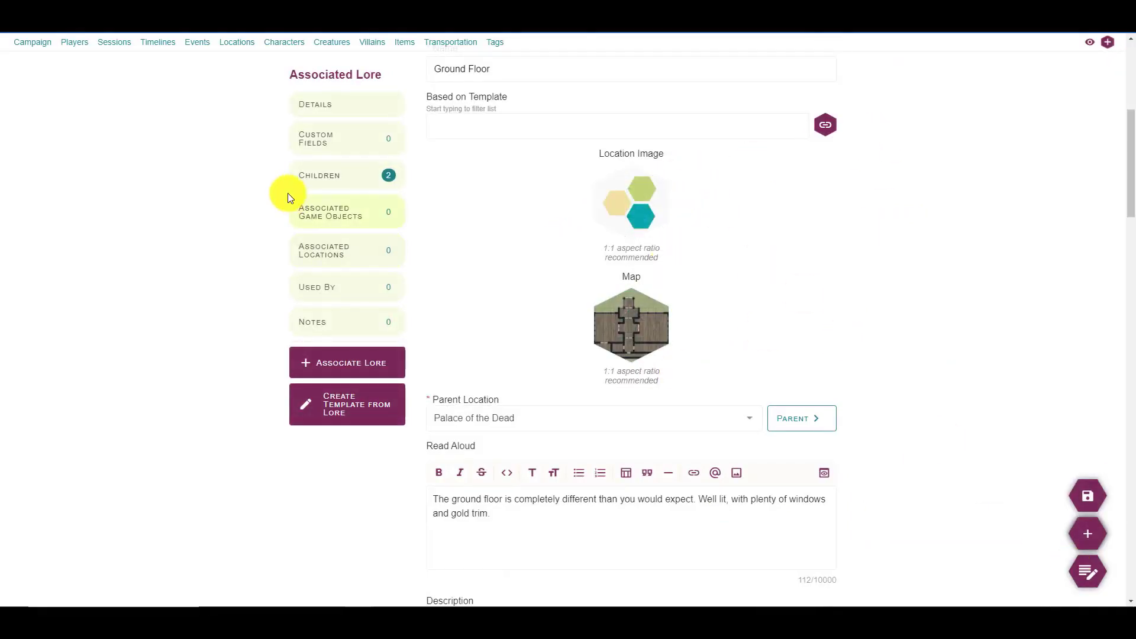
- Look over the Ground Floor location's details and reload its page
scroll(247, 142, up, 2)
scroll(248, 142, up, 4)
scroll(614, 297, down, 4)
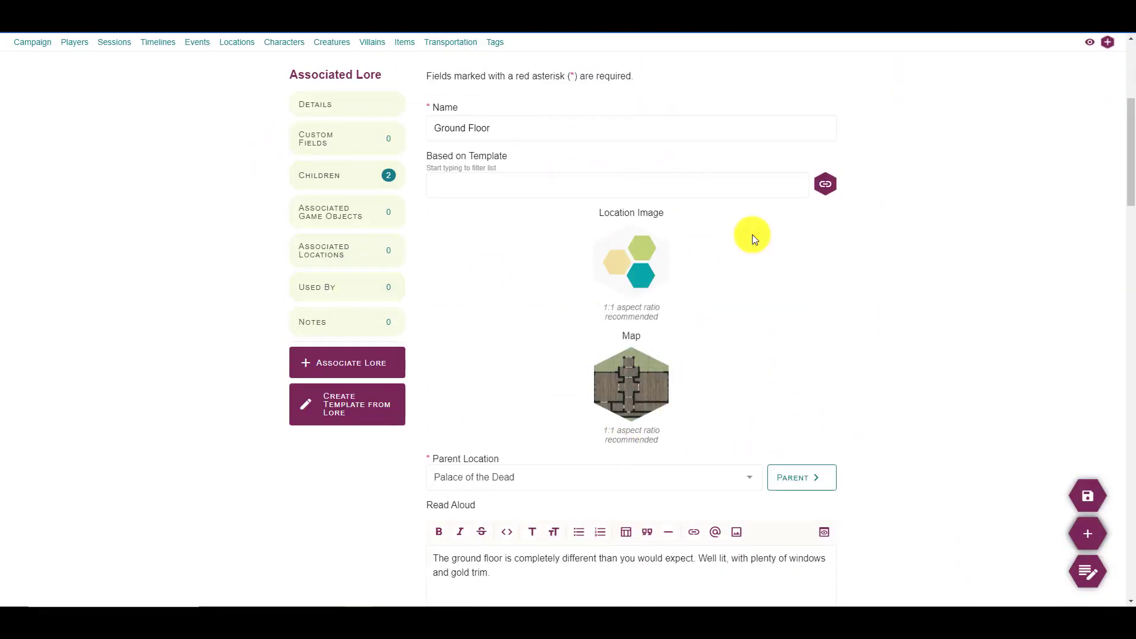
scroll(411, 284, down, 2)
scroll(411, 284, up, 6)
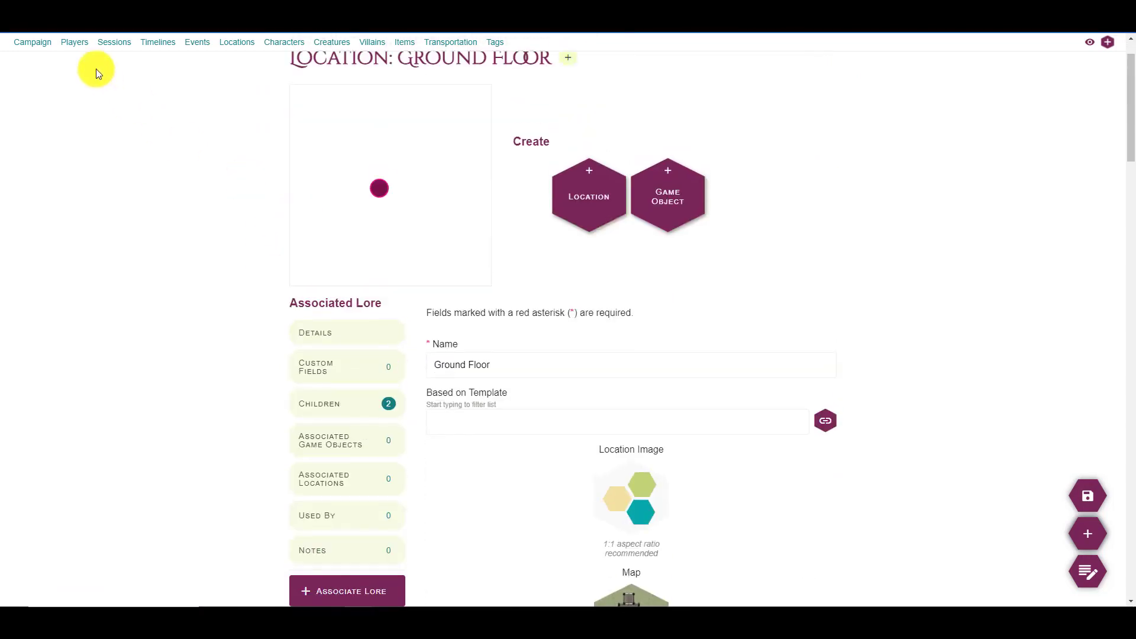
click(41, 42)
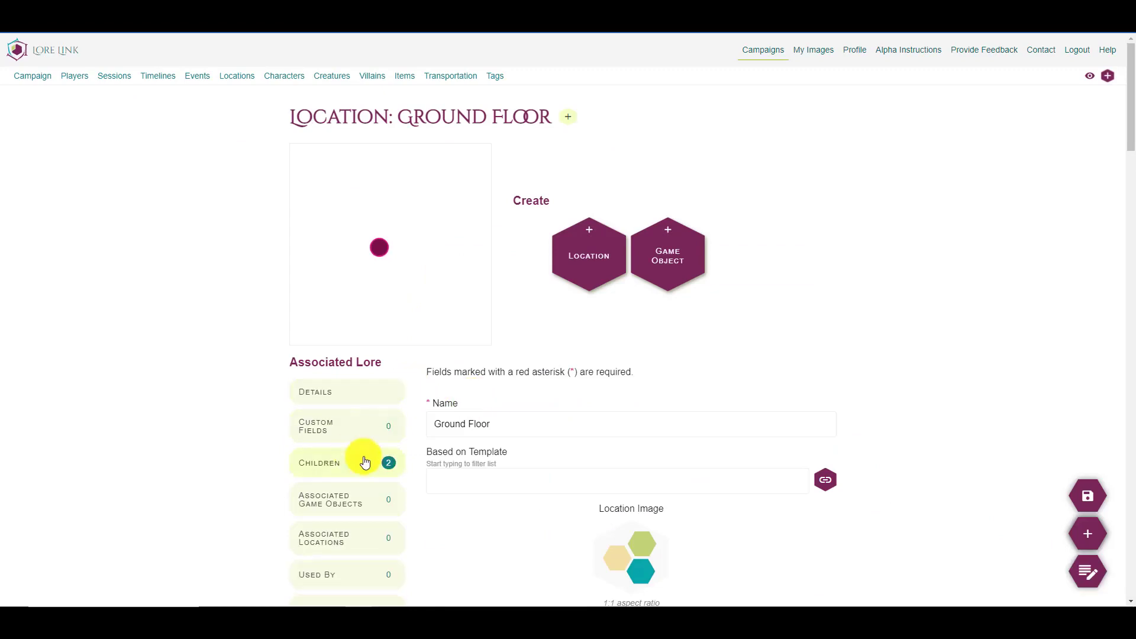
- Insert Ground Floor Plan from the image library's Maps folder as the Ground Floor location's map and save the location
scroll(614, 396, down, 5)
click(687, 356)
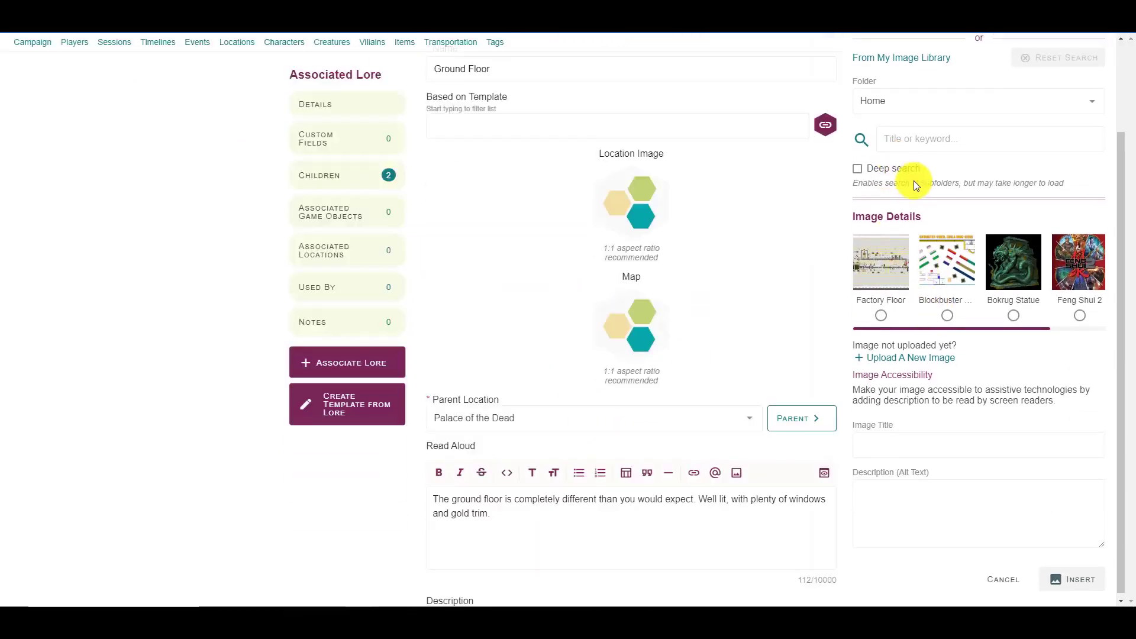
scroll(913, 182, up, 2)
click(888, 219)
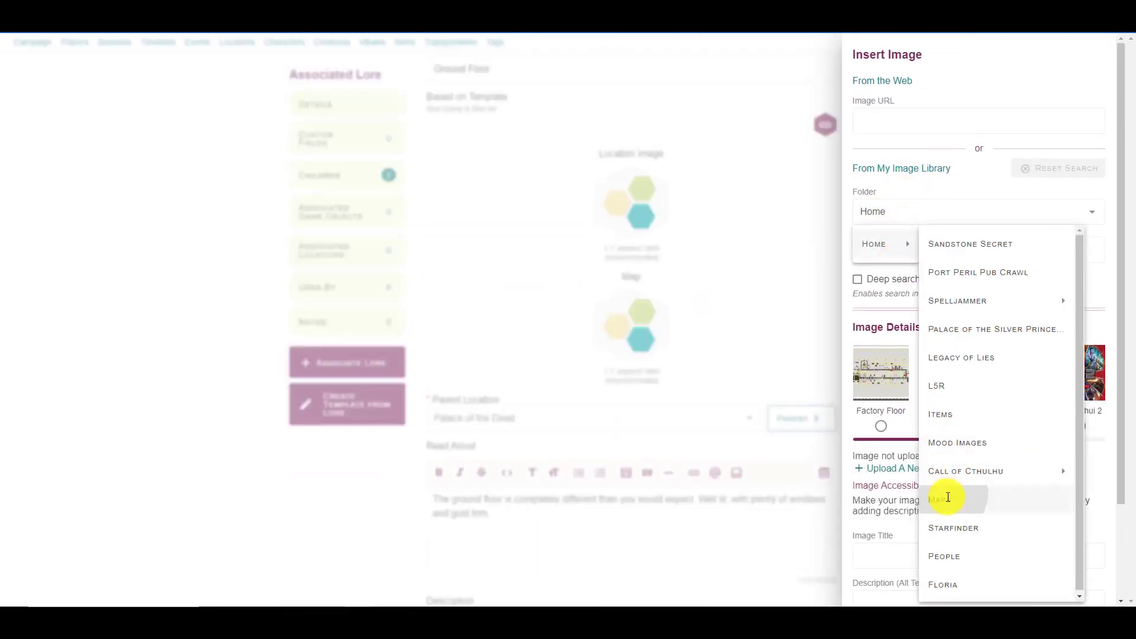
click(946, 497)
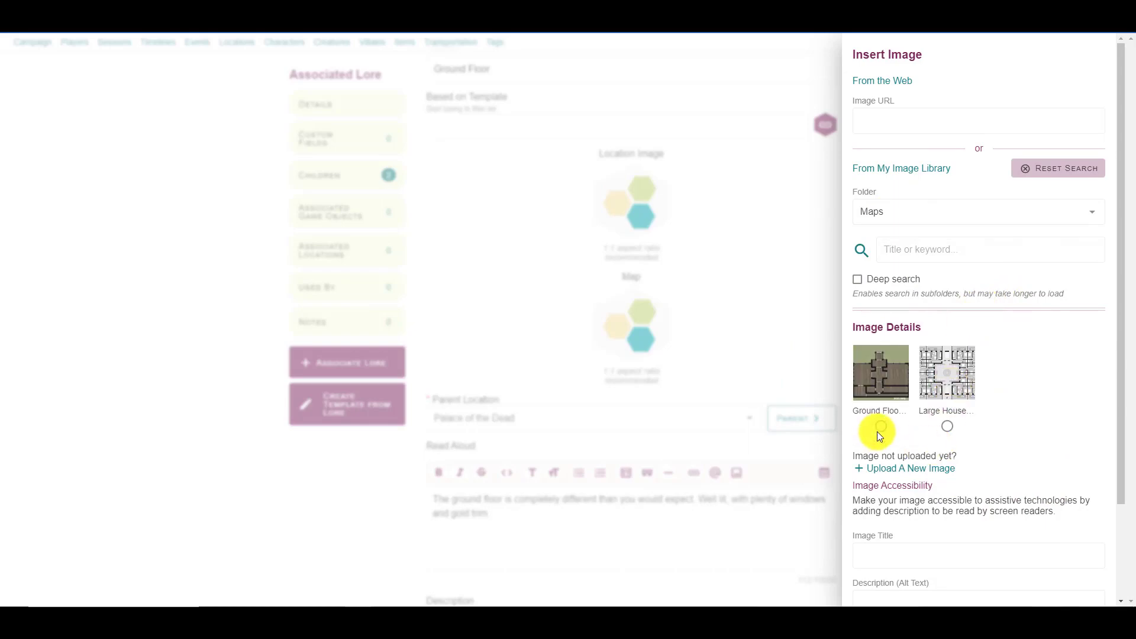
click(882, 427)
scroll(1090, 414, down, 3)
click(1059, 578)
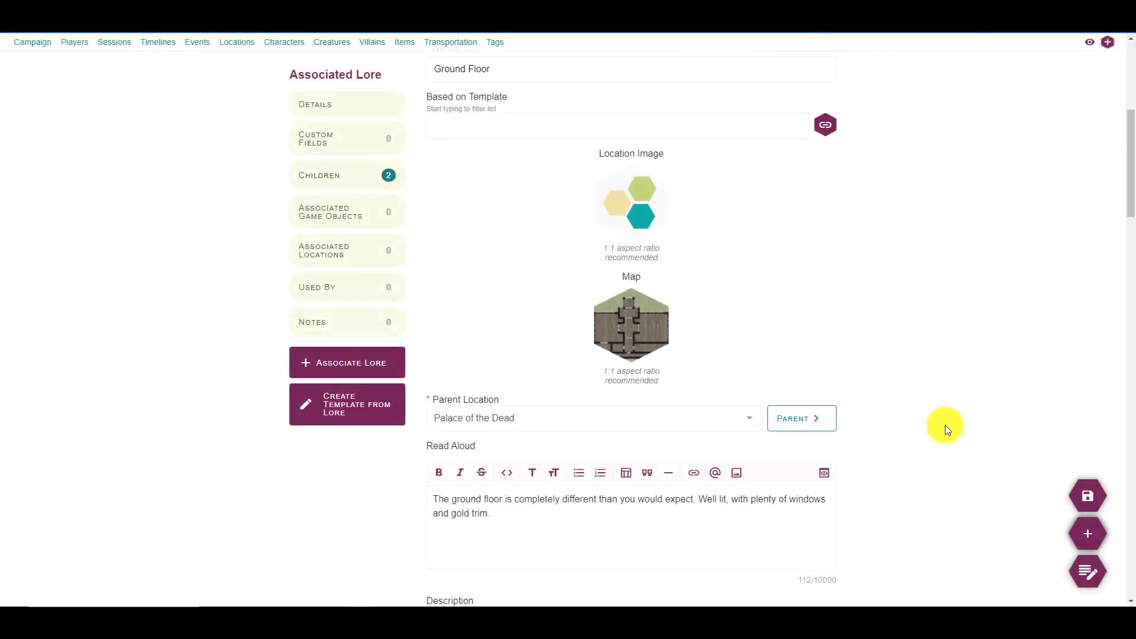
click(1081, 507)
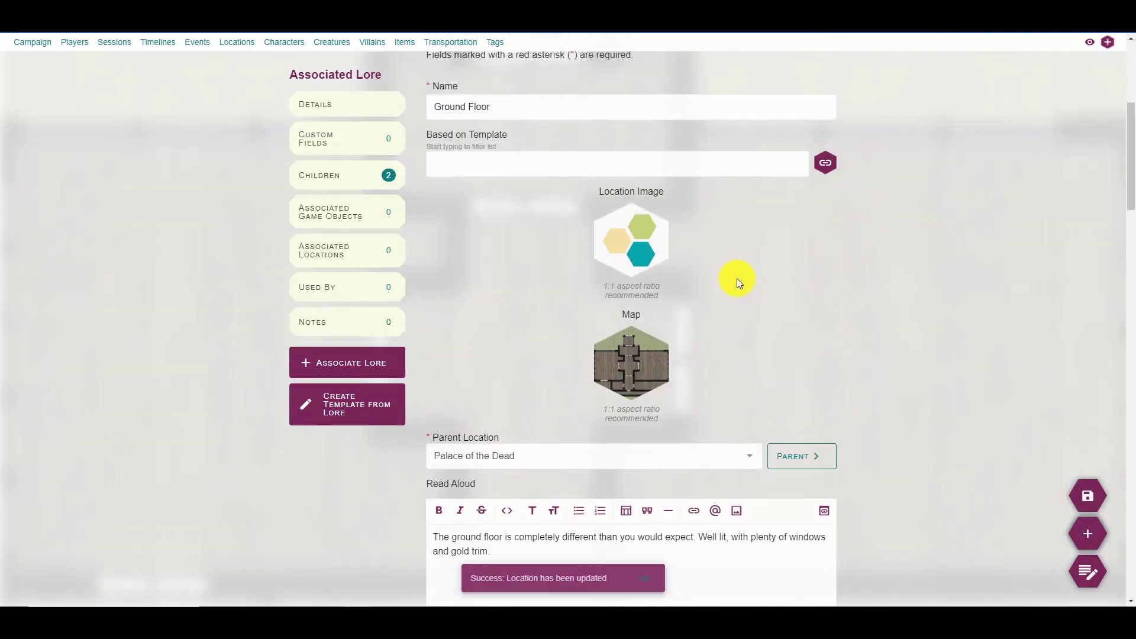
- Reload the Ground Floor location and open its map in hotspot editing mode
click(34, 42)
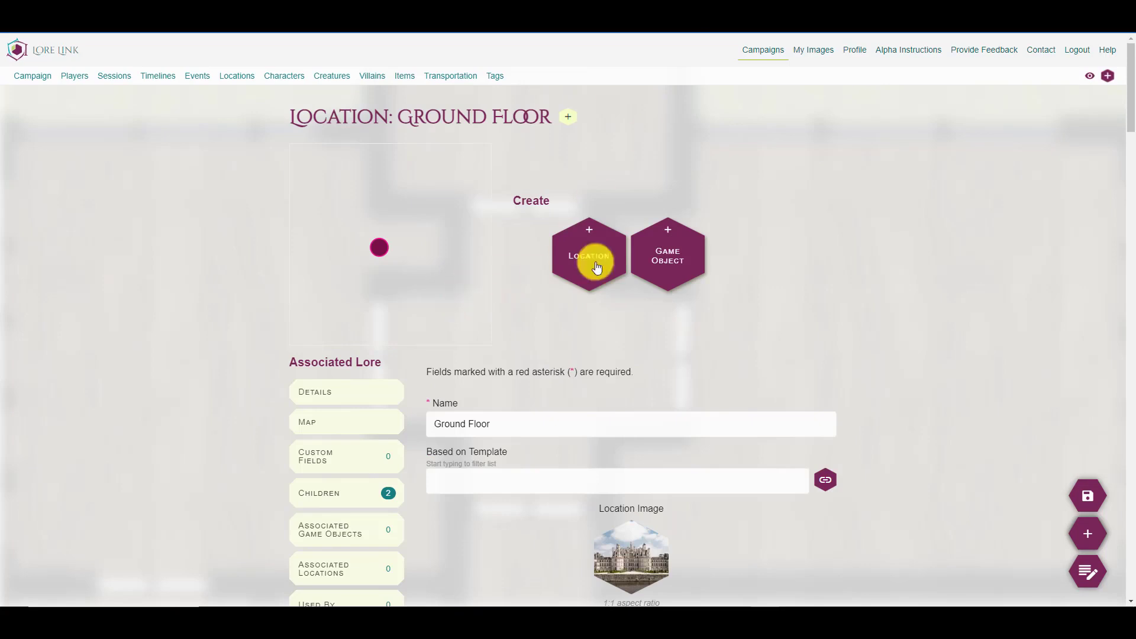
click(331, 424)
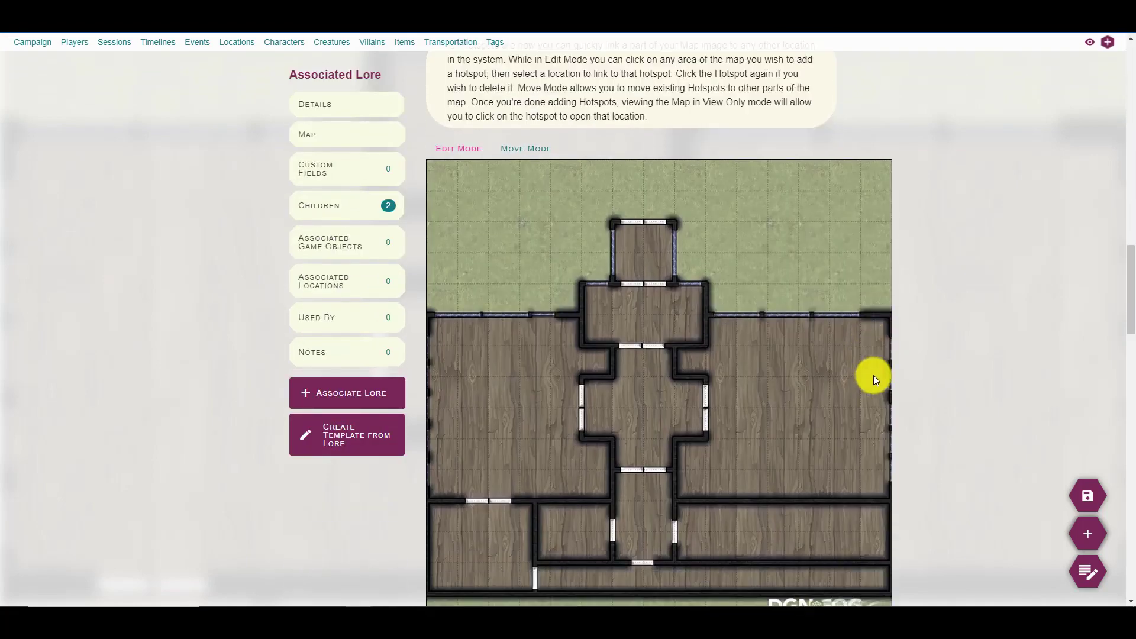
scroll(944, 224, down, 1)
scroll(940, 227, up, 1)
scroll(937, 232, down, 1)
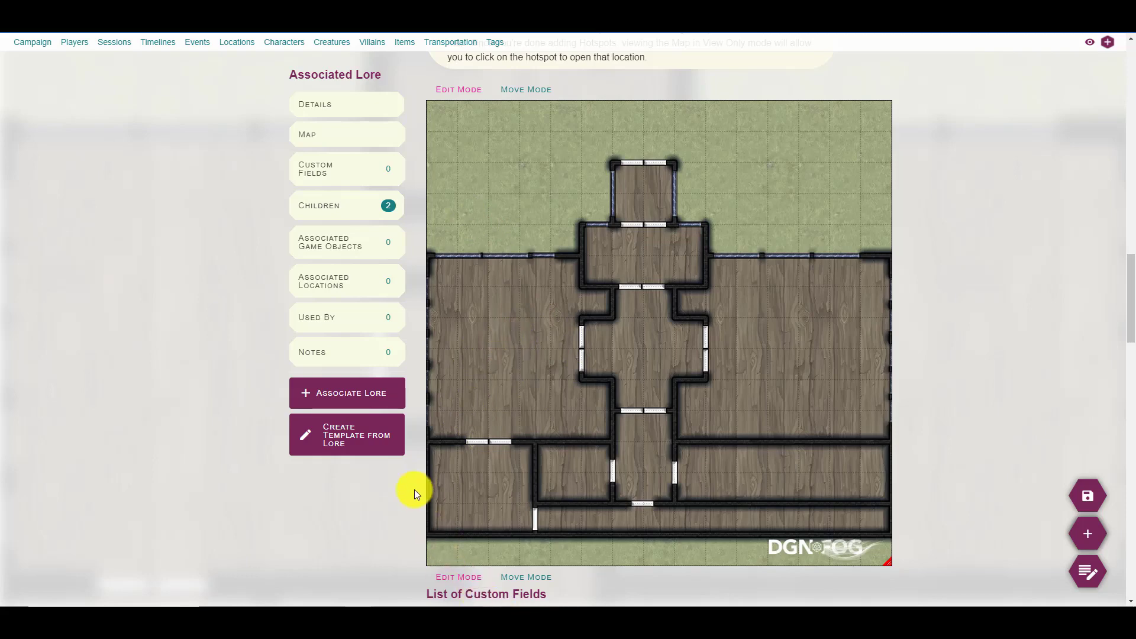
- Add a Throne Room hotspot in the map's large western room and a Main Hall hotspot in the central hall
click(488, 346)
click(536, 372)
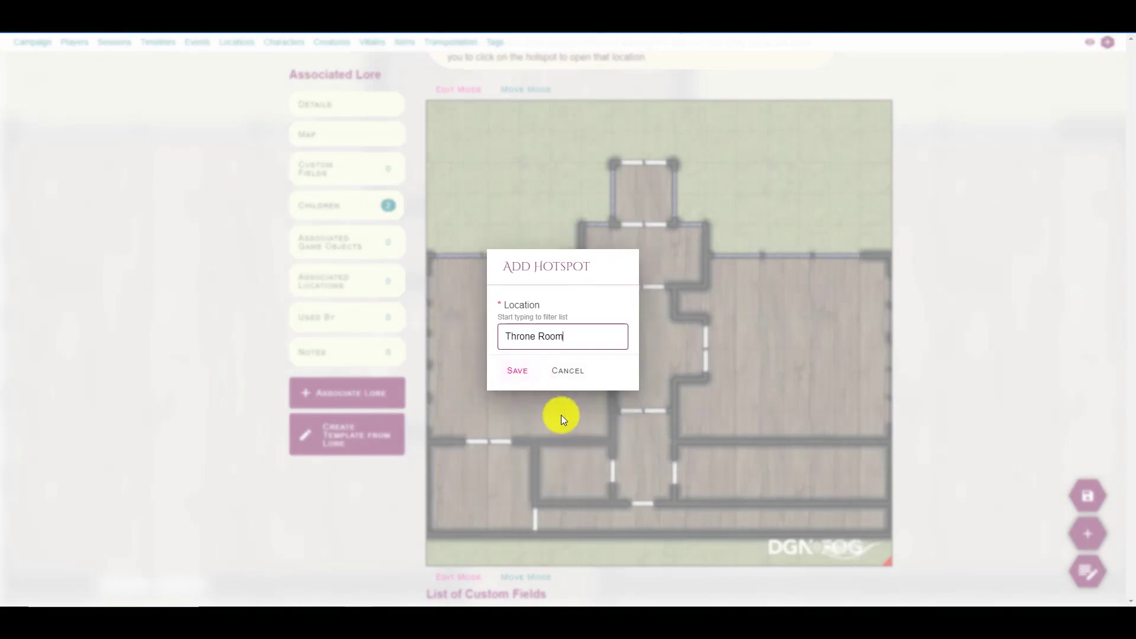
click(517, 372)
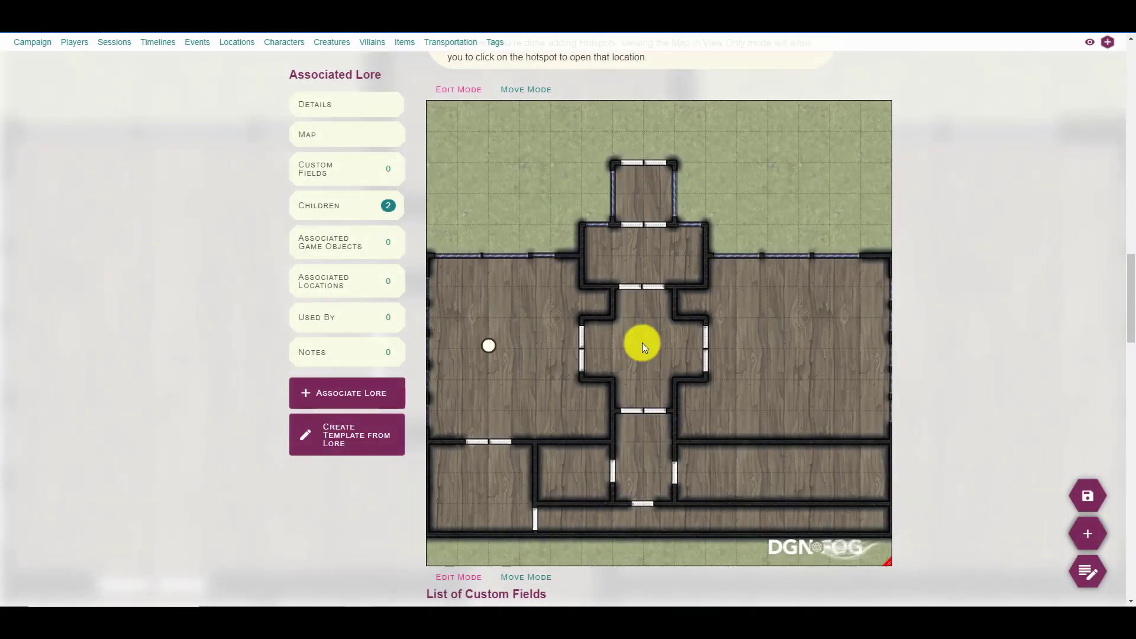
click(641, 343)
click(530, 420)
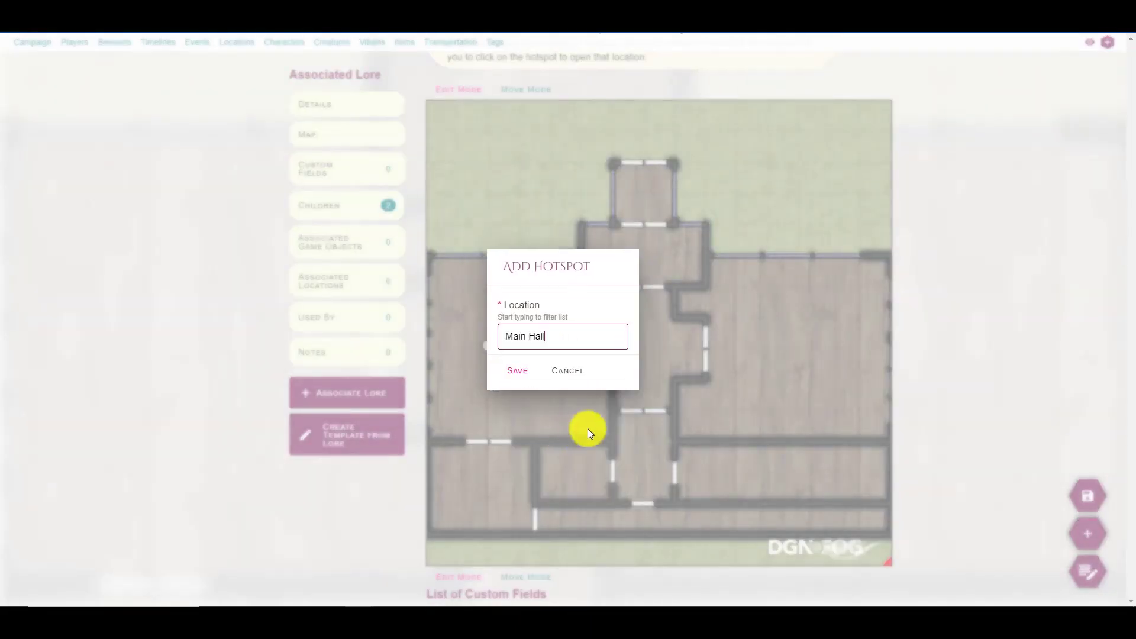
click(512, 379)
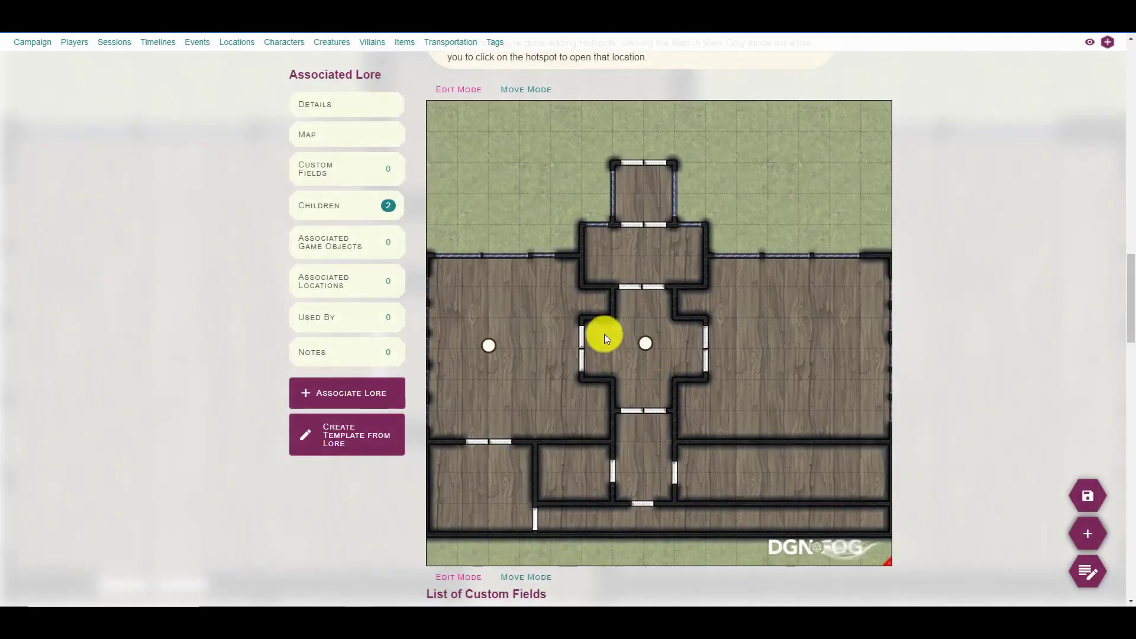
- Open the Throne Room hotspot for editing, reselect Throne Room from the full location list, and cancel the edit
click(489, 347)
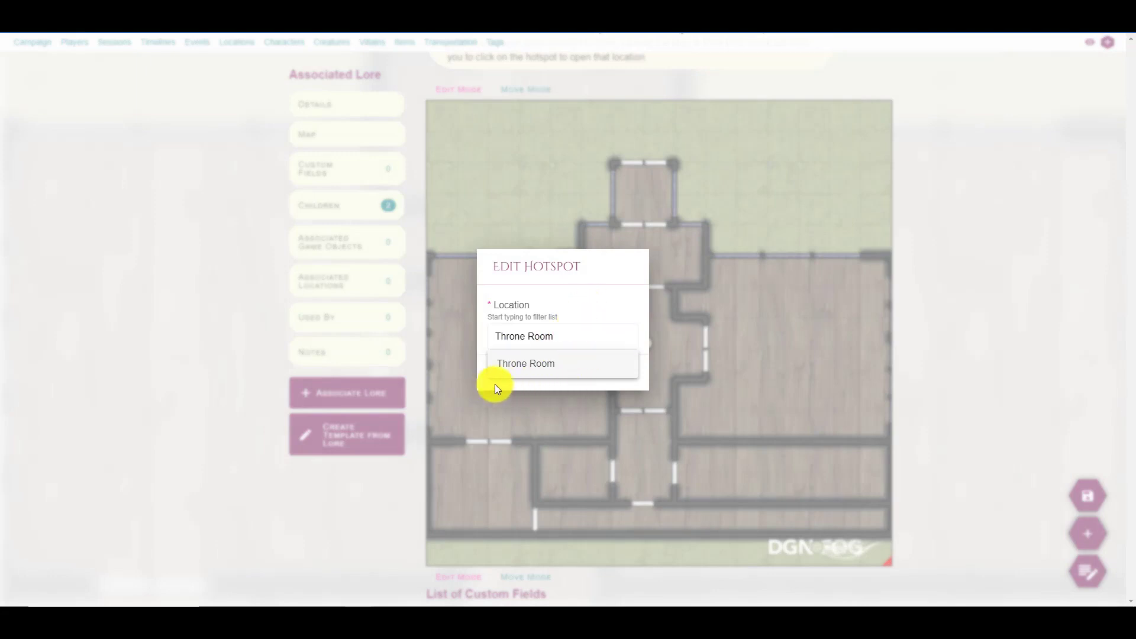
click(509, 370)
click(550, 336)
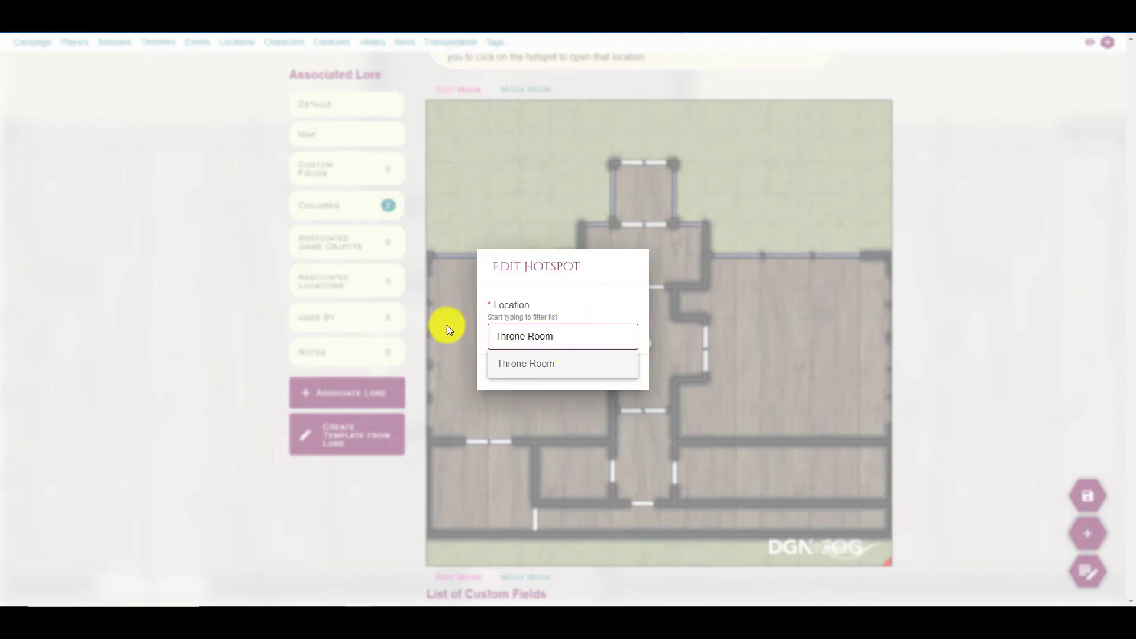
key(ctrl+a)
key(BackSpace)
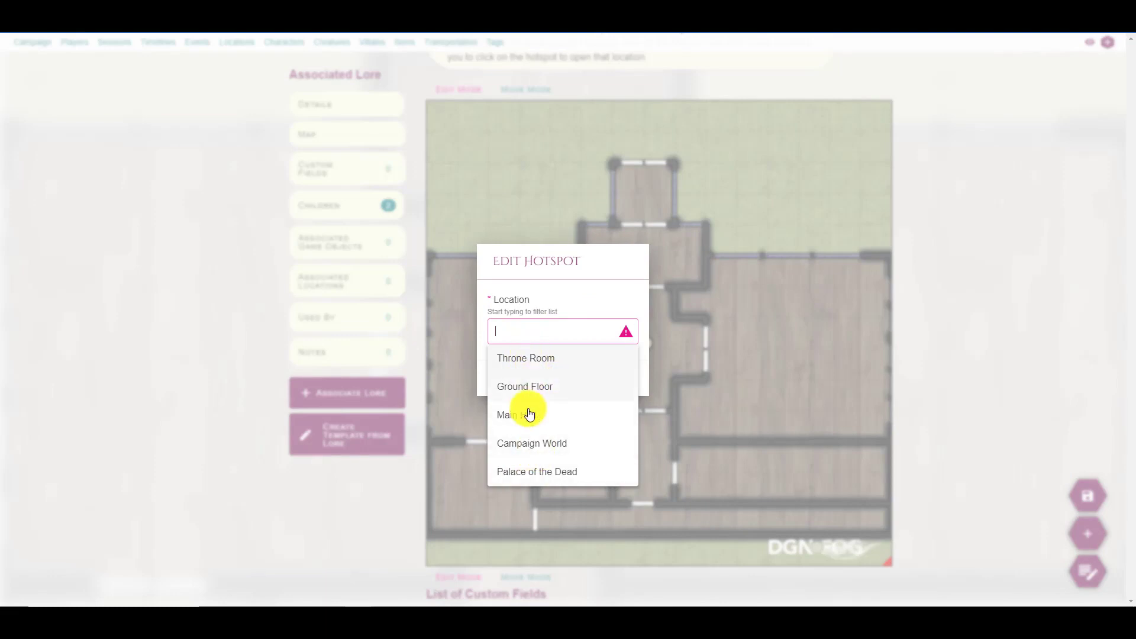
click(534, 356)
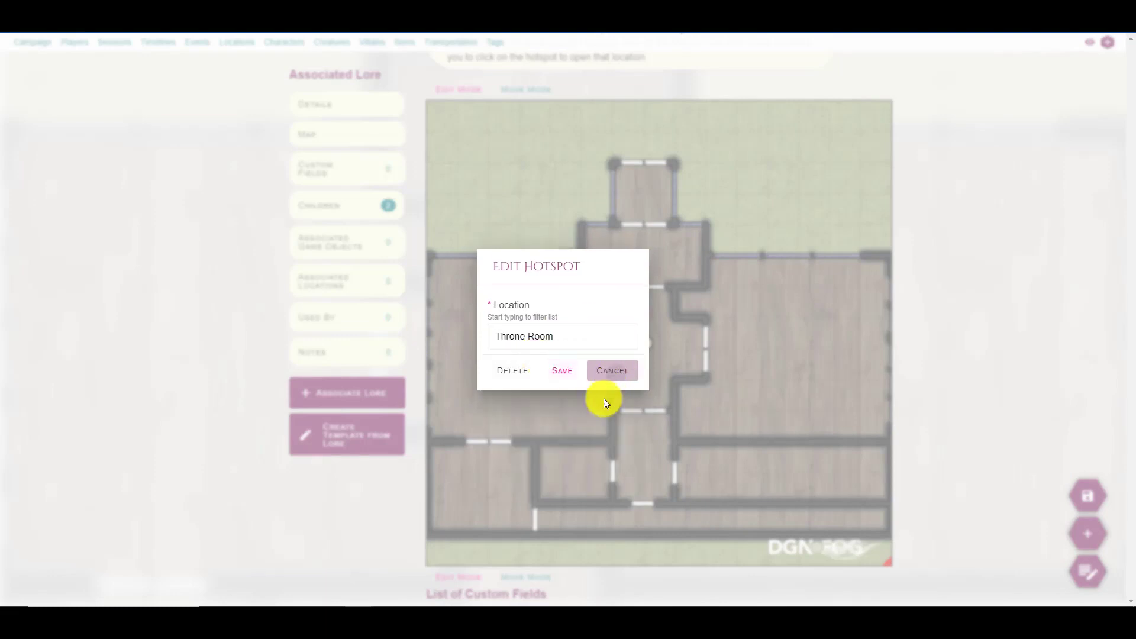
click(603, 398)
click(494, 387)
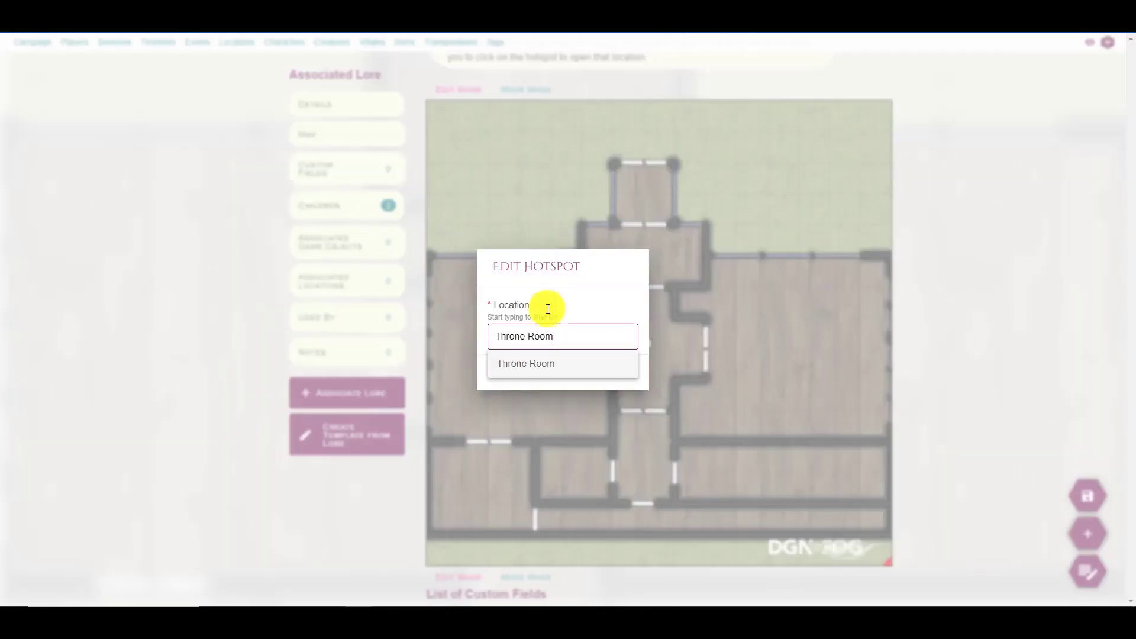
click(562, 453)
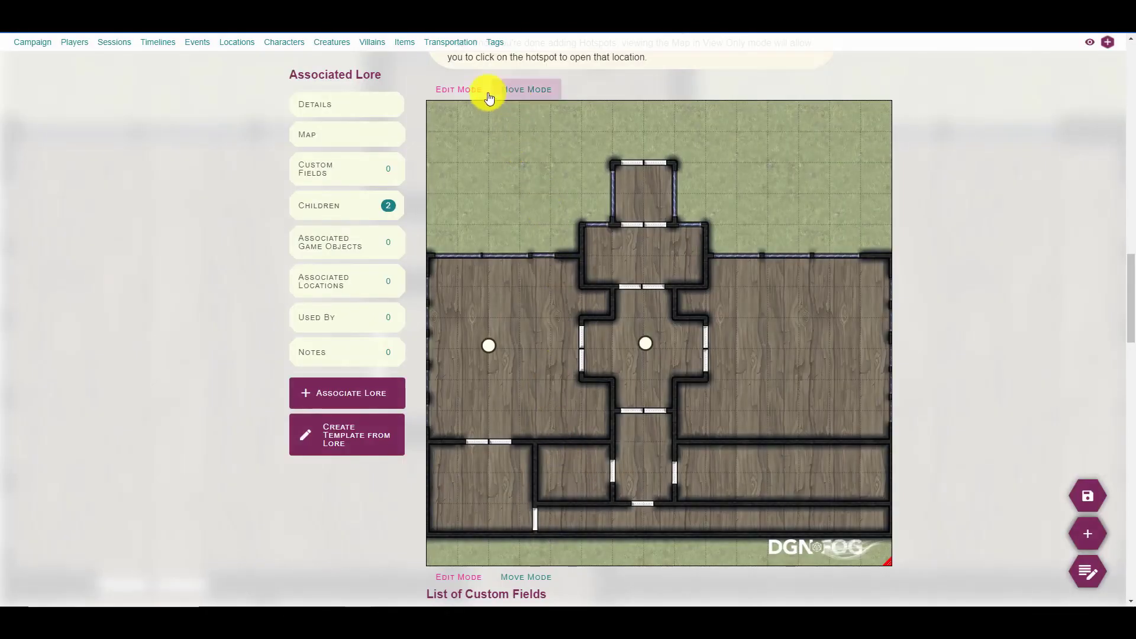
- Move the Throne Room hotspot to the map's large eastern room and save the location
click(512, 92)
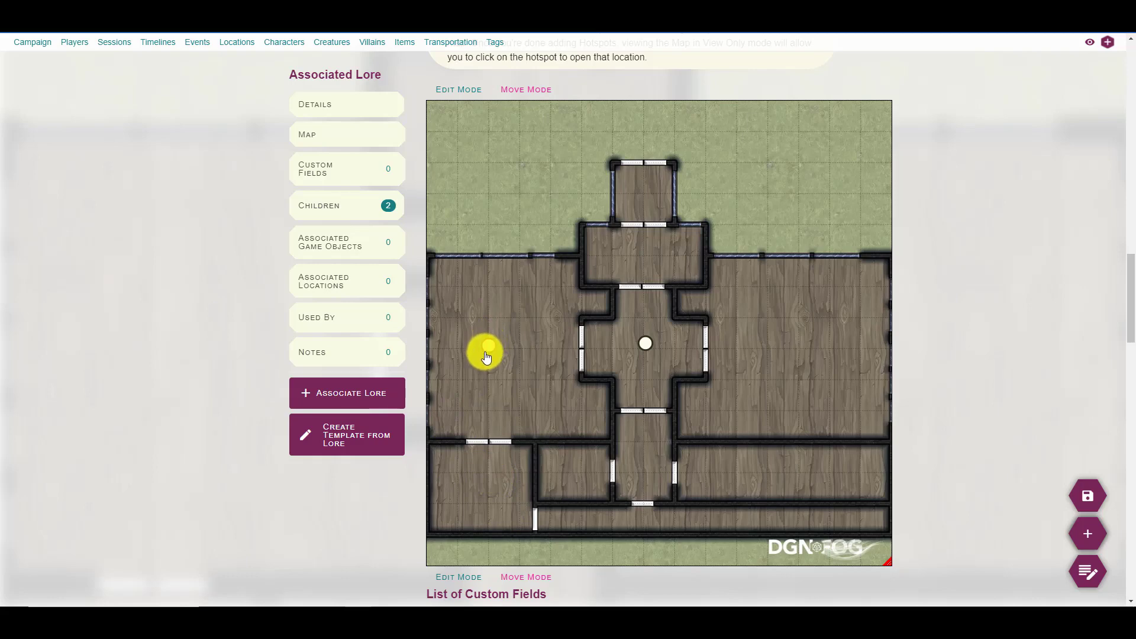
drag(485, 353, 813, 359)
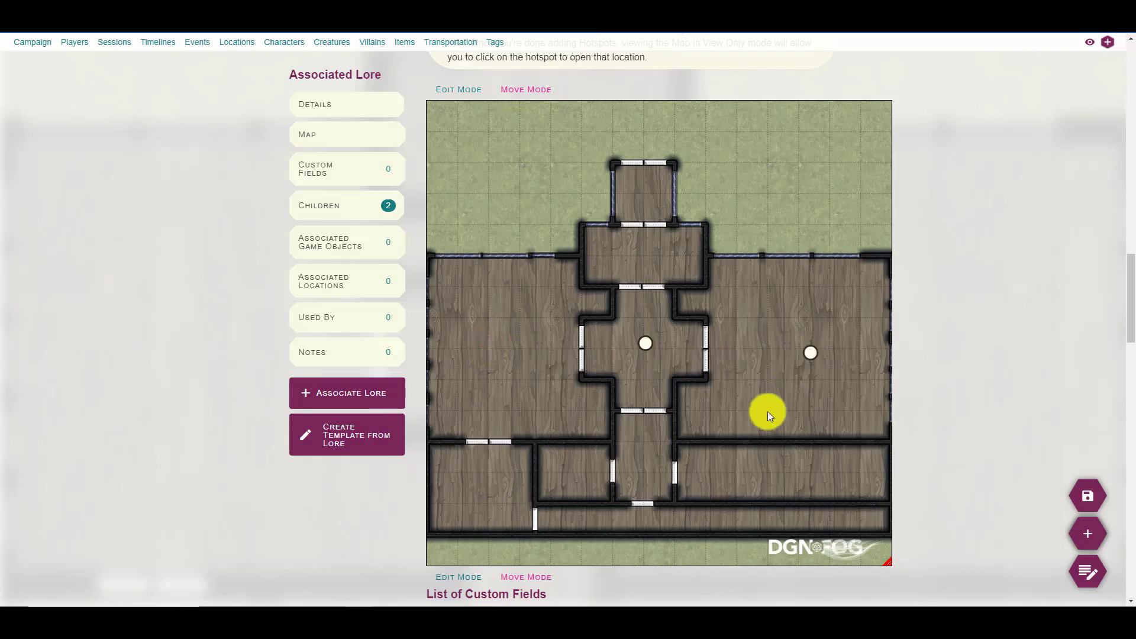
click(461, 95)
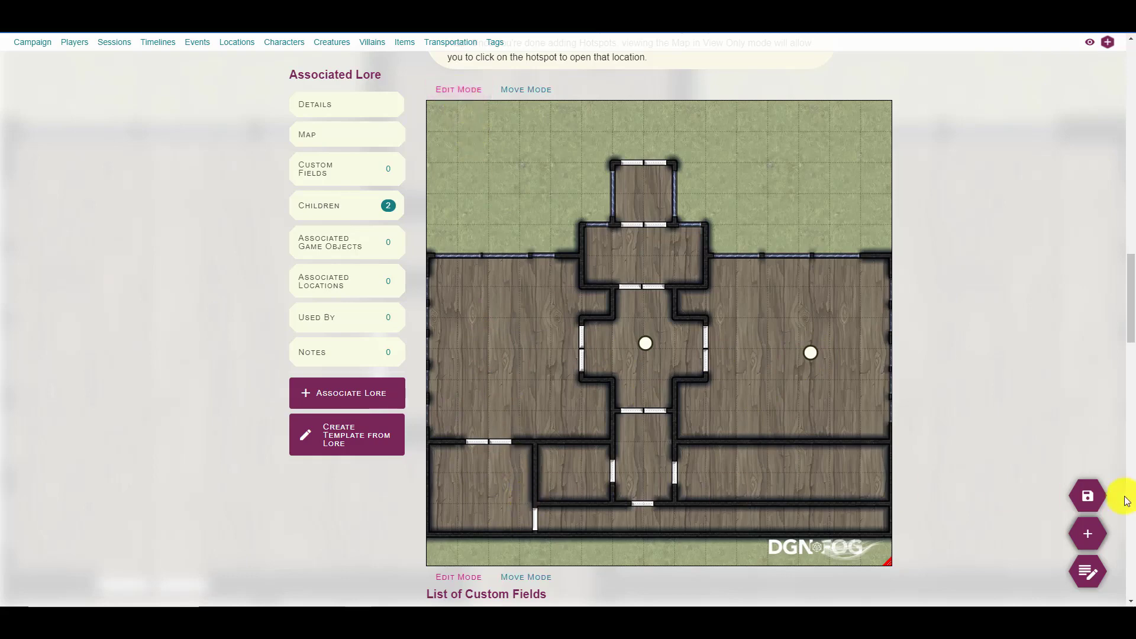
scroll(966, 293, down, 1)
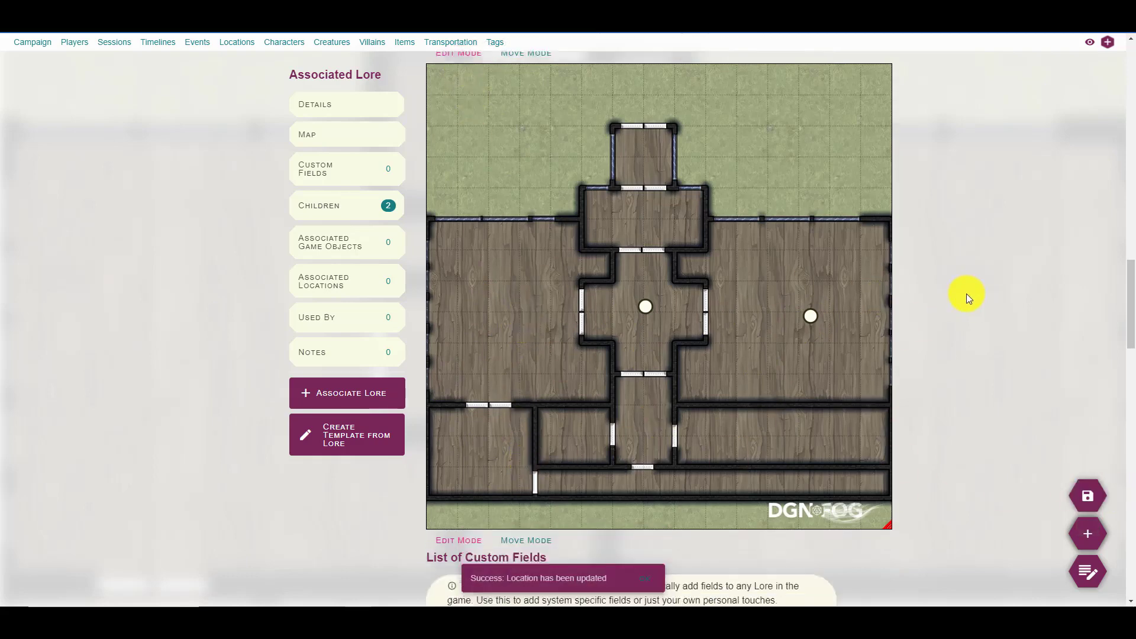
scroll(967, 293, up, 1)
- Switch the Ground Floor location to view-only mode and open Main Hall from its hotspot on the map
click(1089, 43)
scroll(921, 385, up, 4)
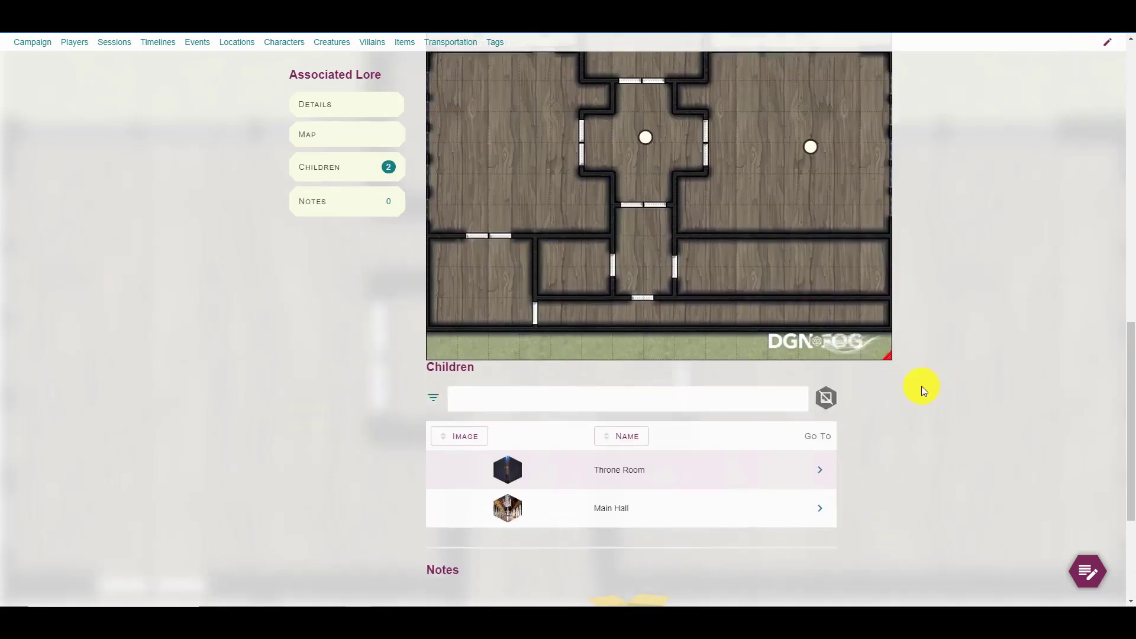
scroll(1029, 325, up, 4)
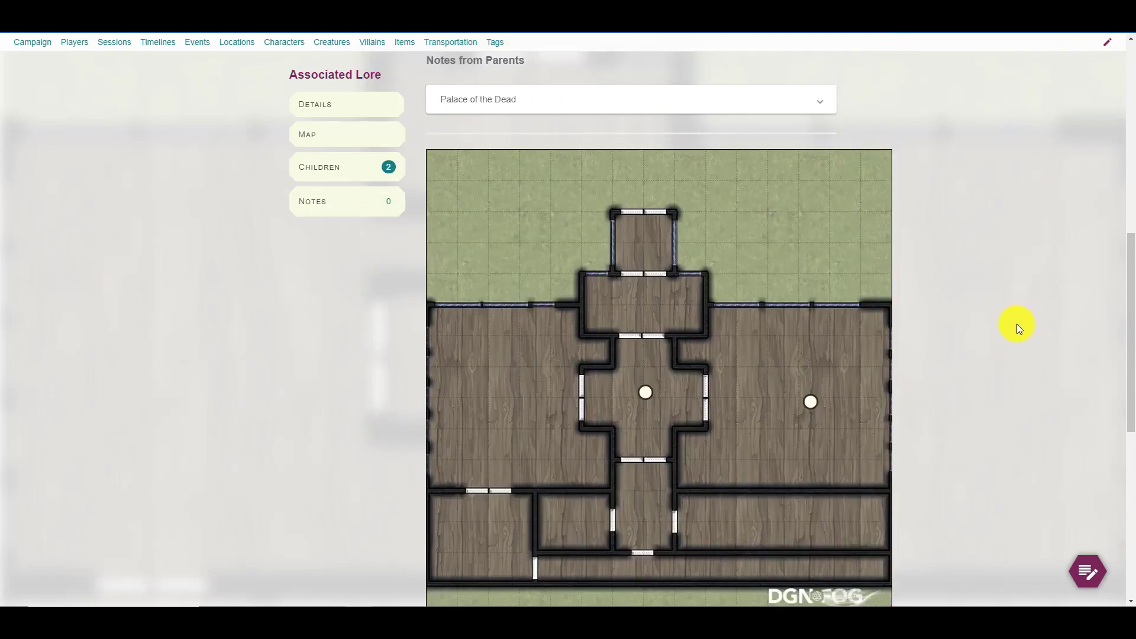
scroll(1000, 329, down, 2)
scroll(606, 265, up, 1)
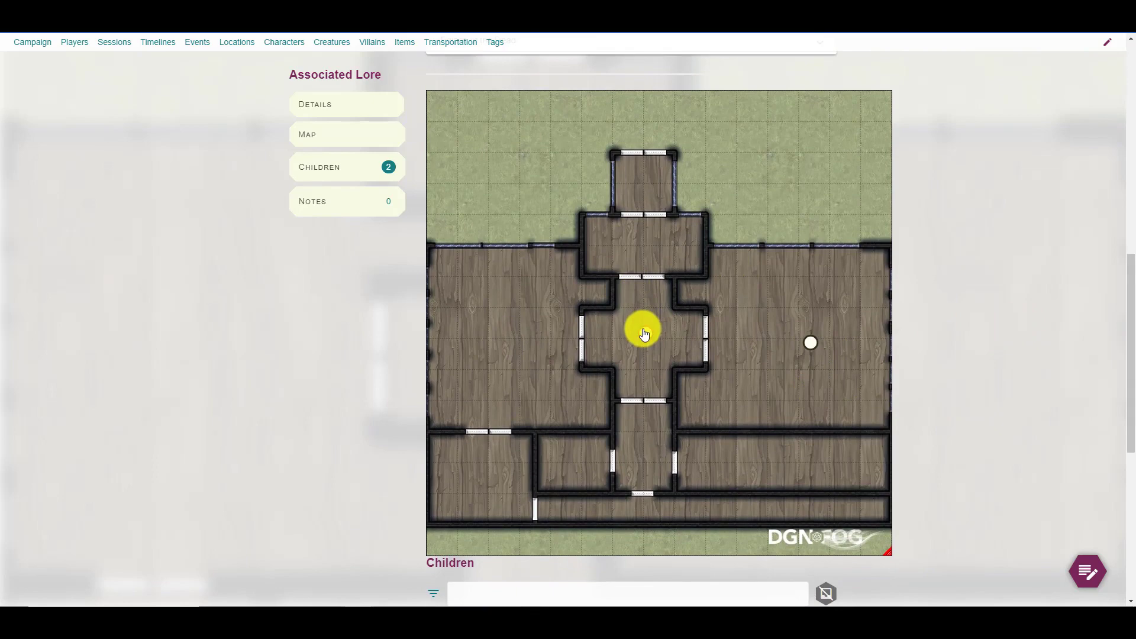
click(646, 345)
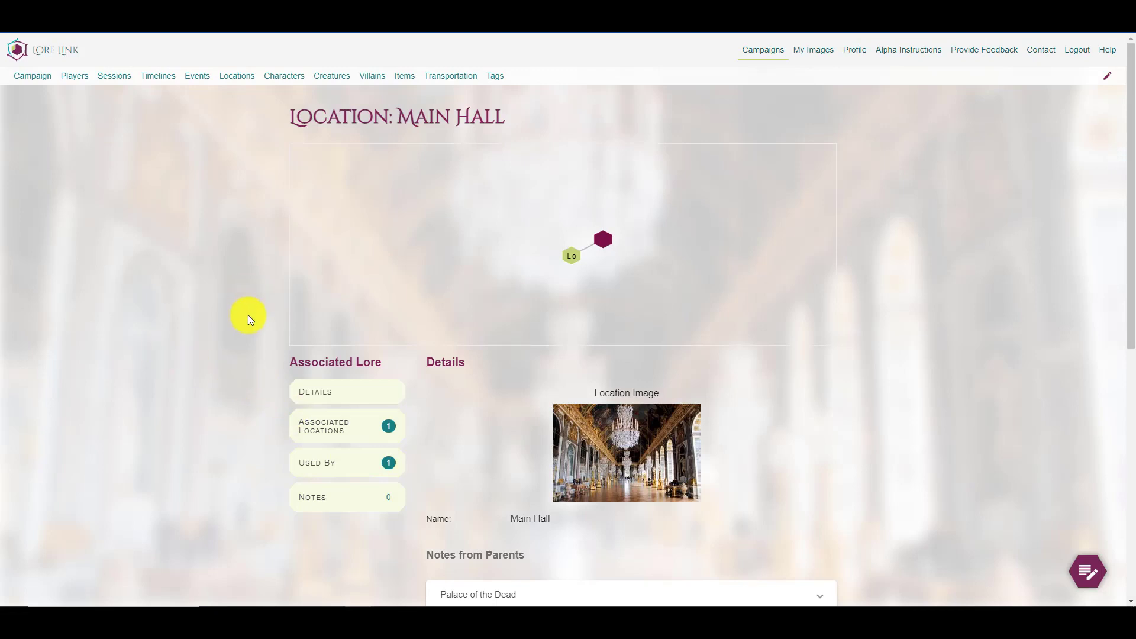
- Examine Main Hall's details and the locations using it, and return to the Ground Floor location
scroll(248, 316, down, 1)
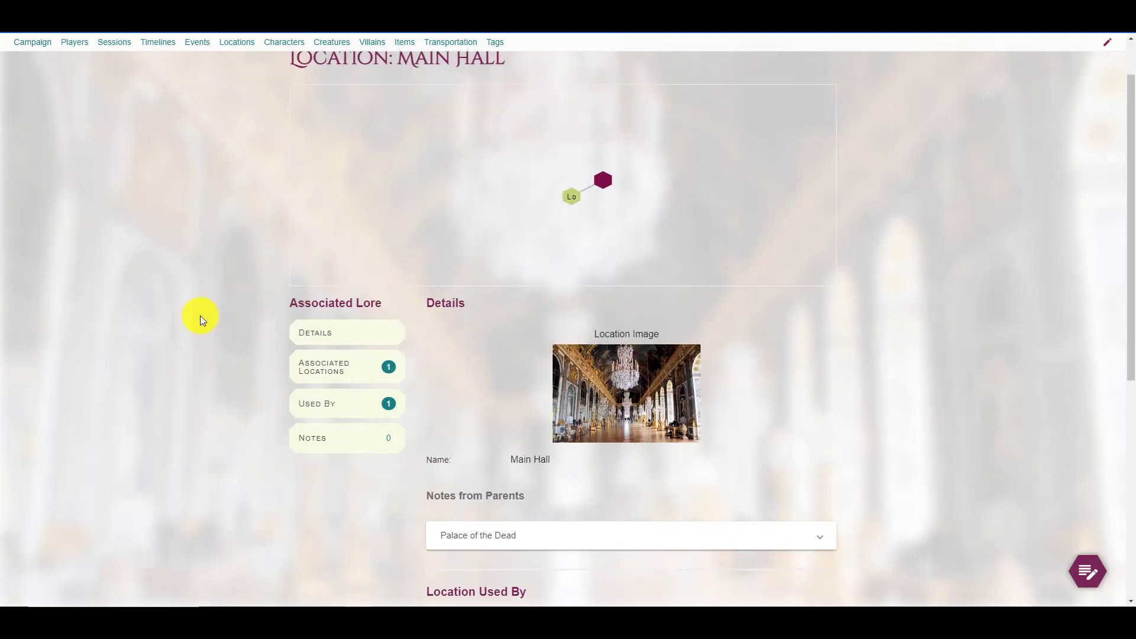
scroll(201, 320, down, 4)
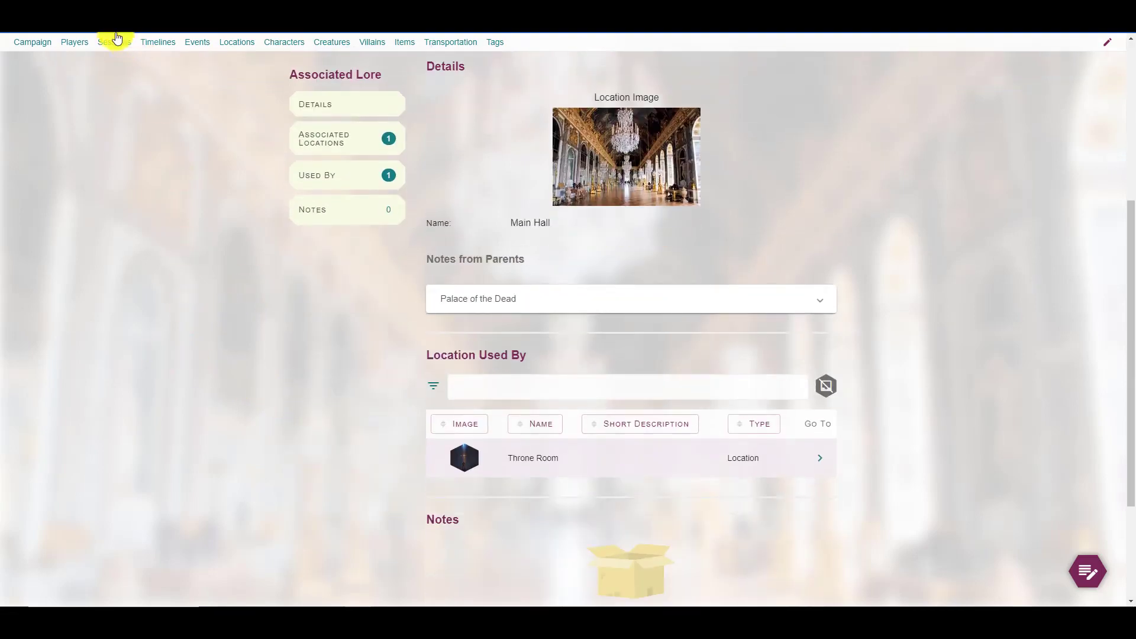
click(741, 457)
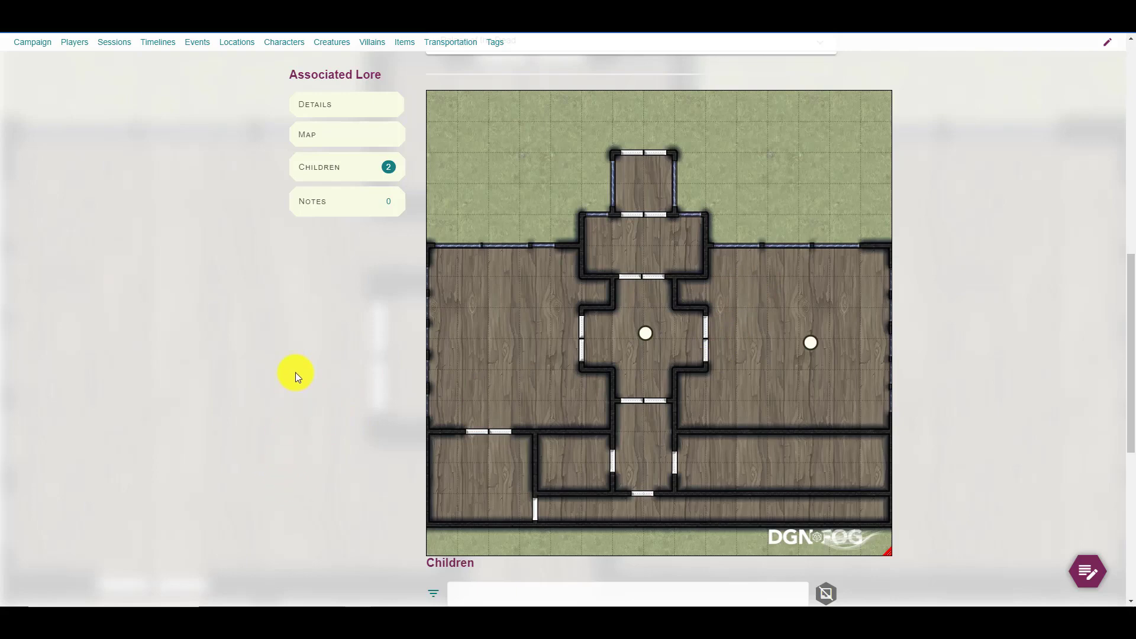
scroll(304, 366, up, 5)
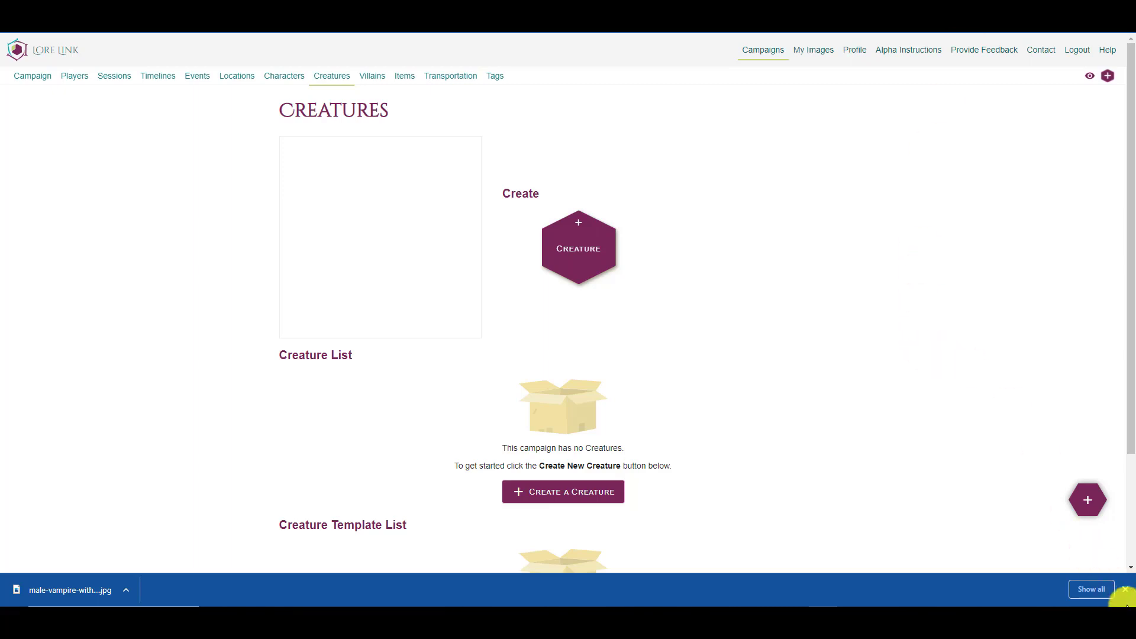
- Dismiss the browser's download bar and open the campaign's list of characters
click(1125, 589)
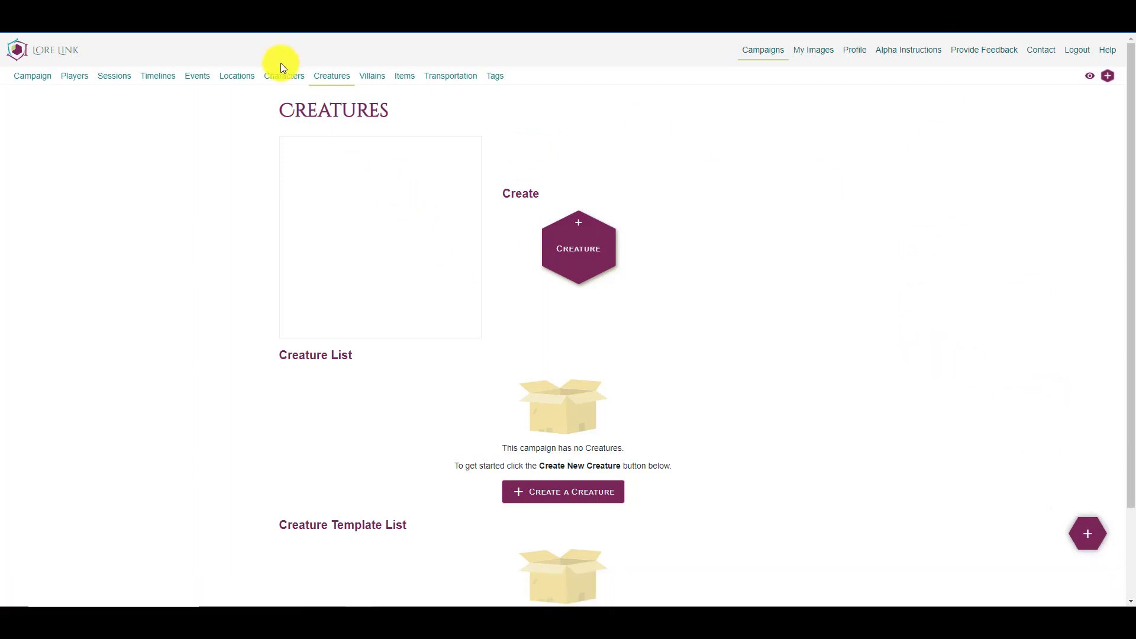
click(282, 83)
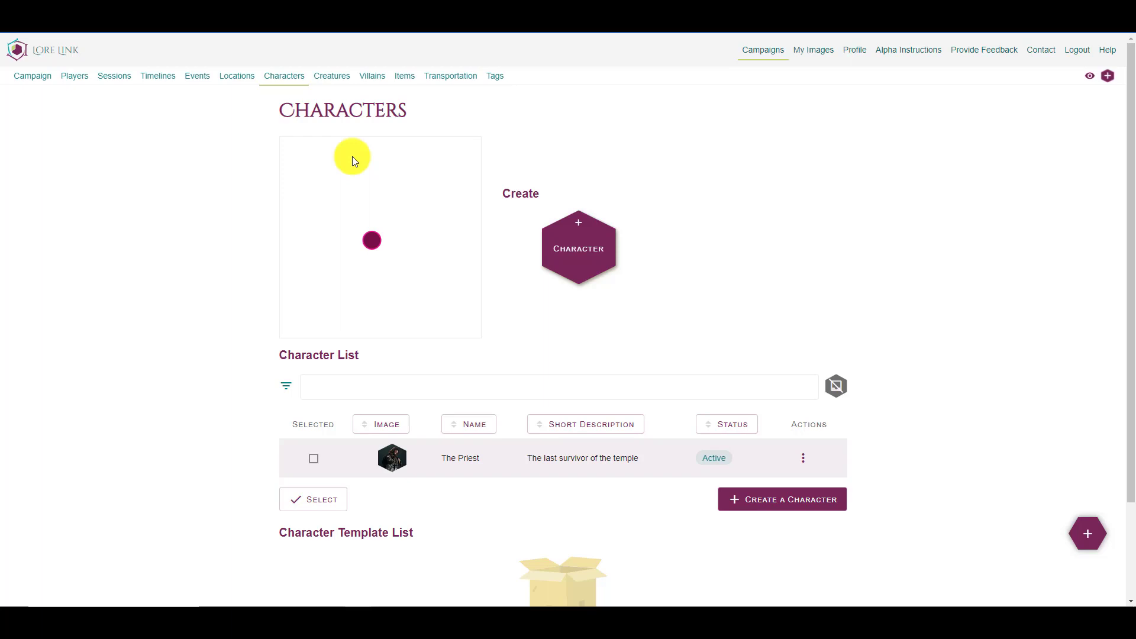
- Create a creature named Skeleton with the short description "Creature Level -1" and save it
click(332, 76)
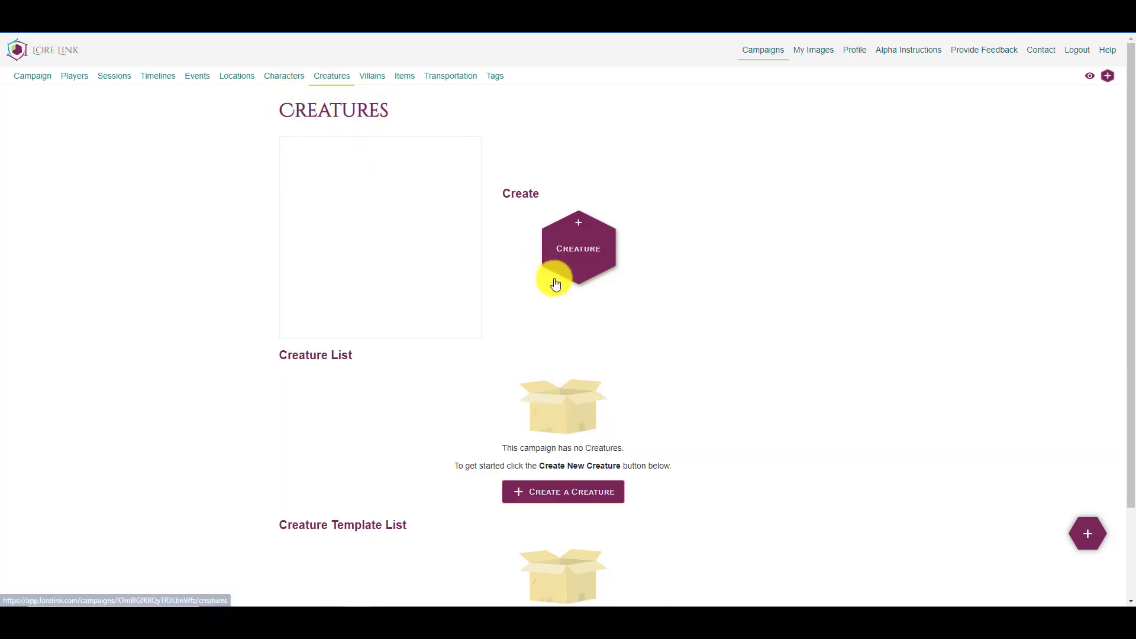
click(541, 498)
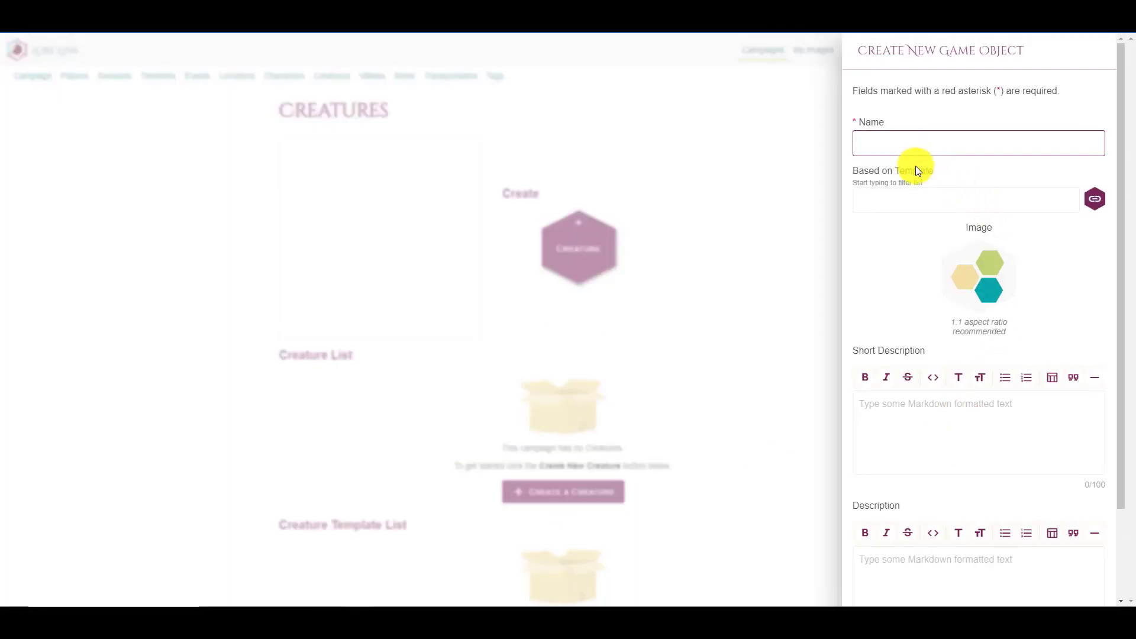
text(Skeleton)
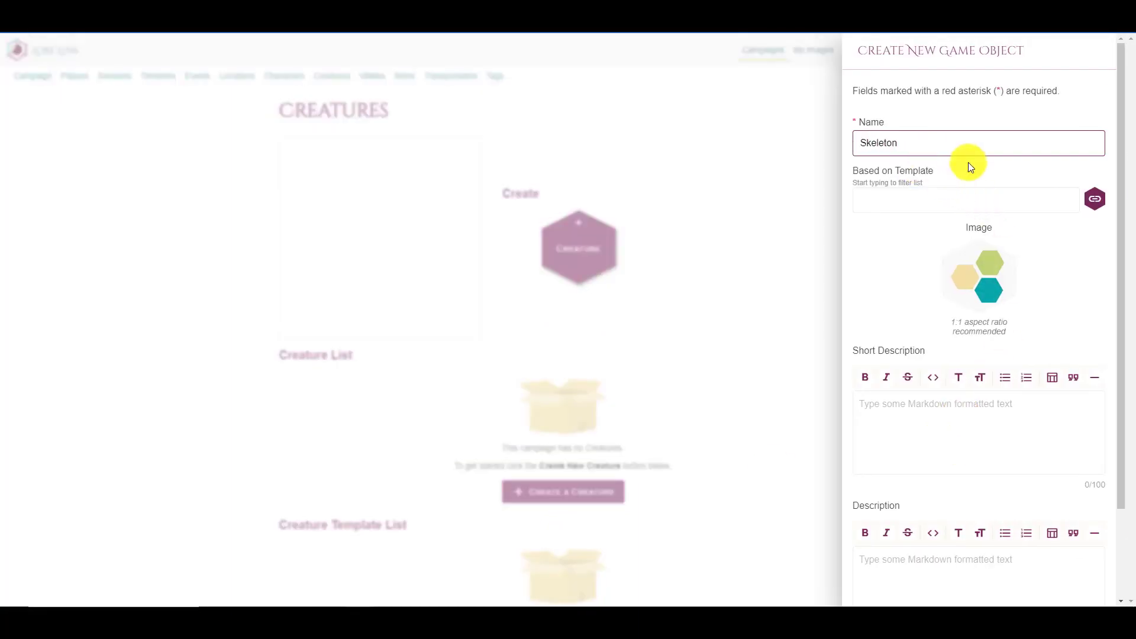
click(935, 432)
text(Creature Level)
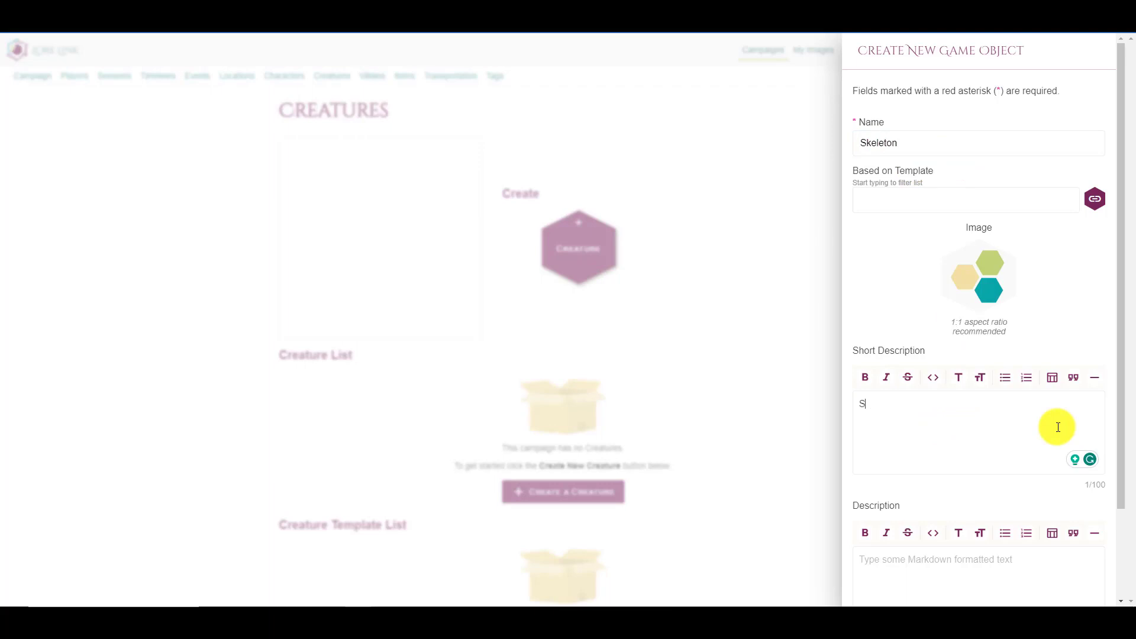
text(1)
key(Left)
text(-)
key(Tab)
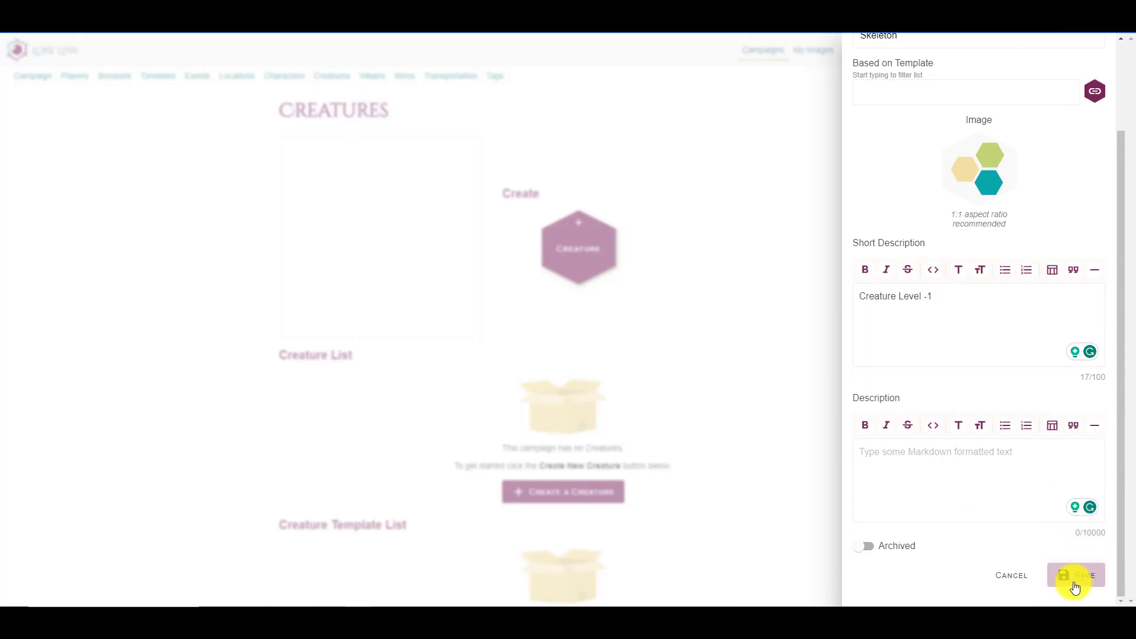
click(1071, 581)
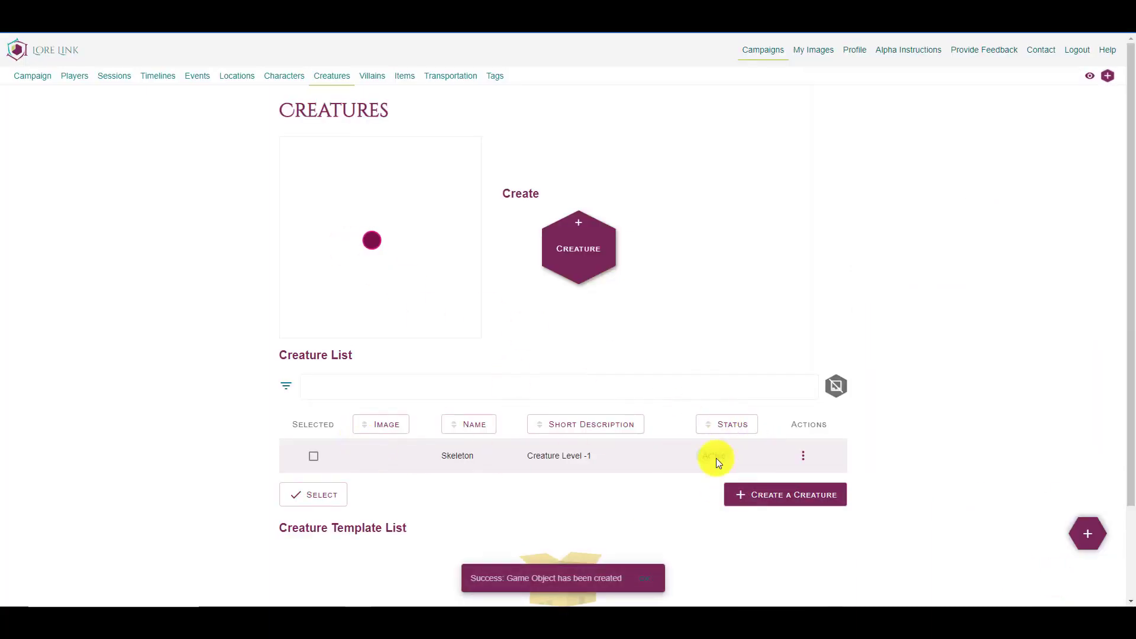
- Open the Skeleton creature and insert the Skeleton image from the image library's Monsters folder
click(804, 458)
click(812, 481)
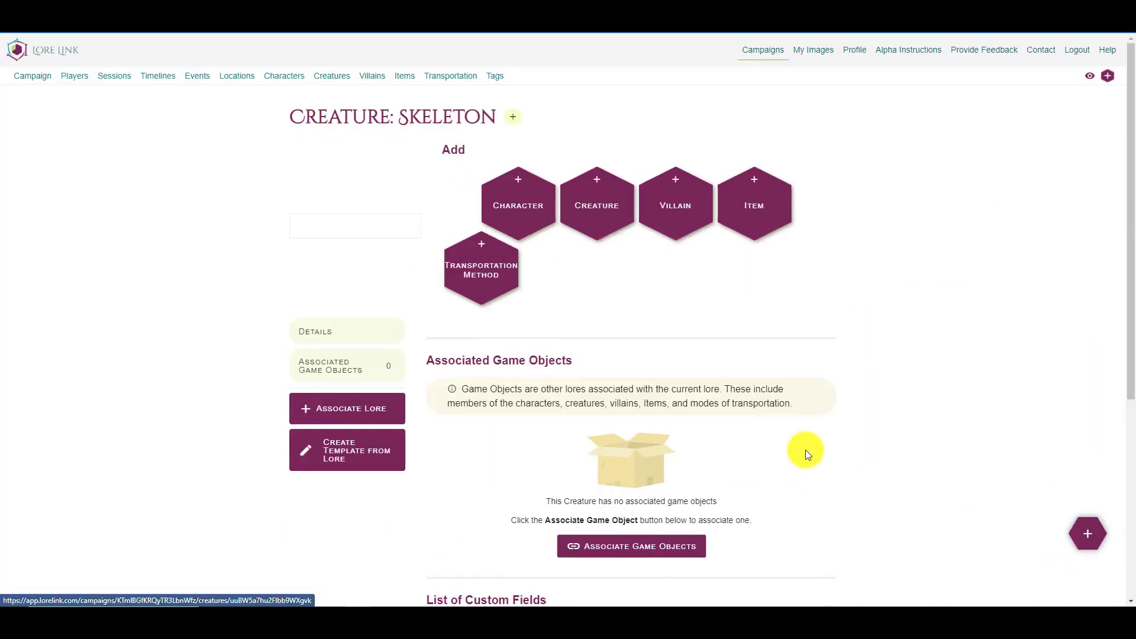
scroll(417, 246, down, 4)
click(631, 320)
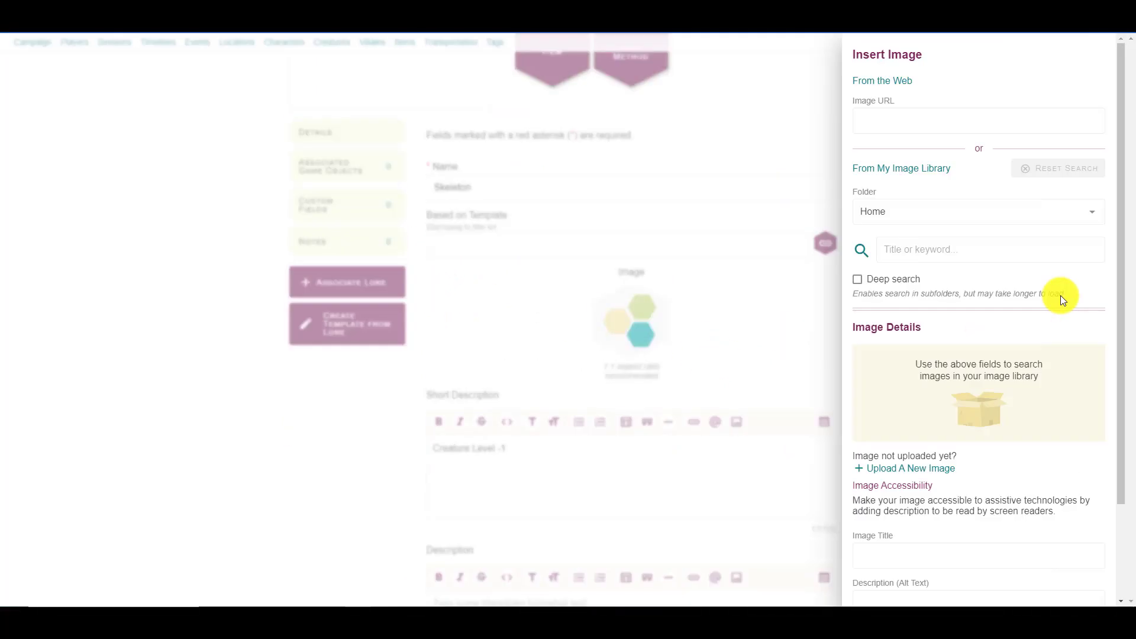
click(938, 224)
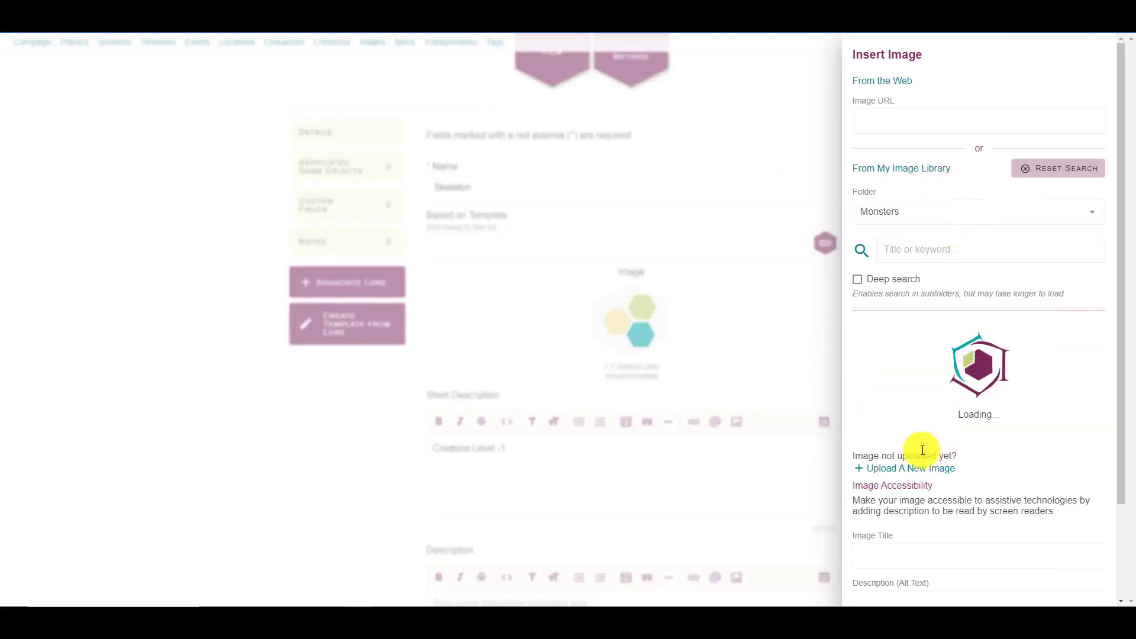
click(881, 427)
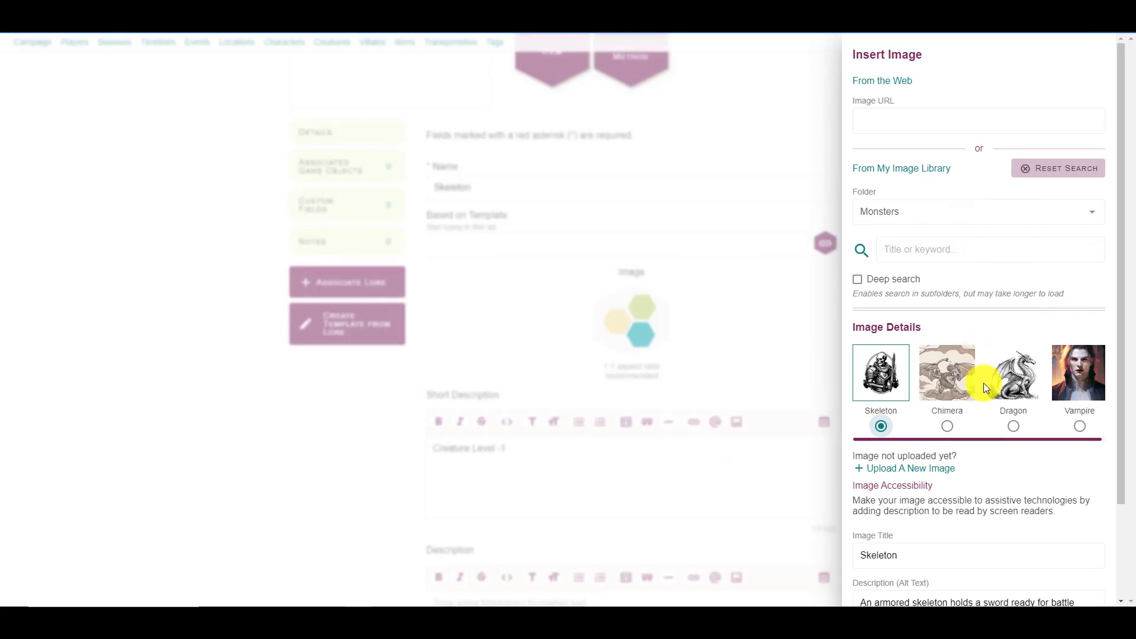
scroll(1024, 310, down, 2)
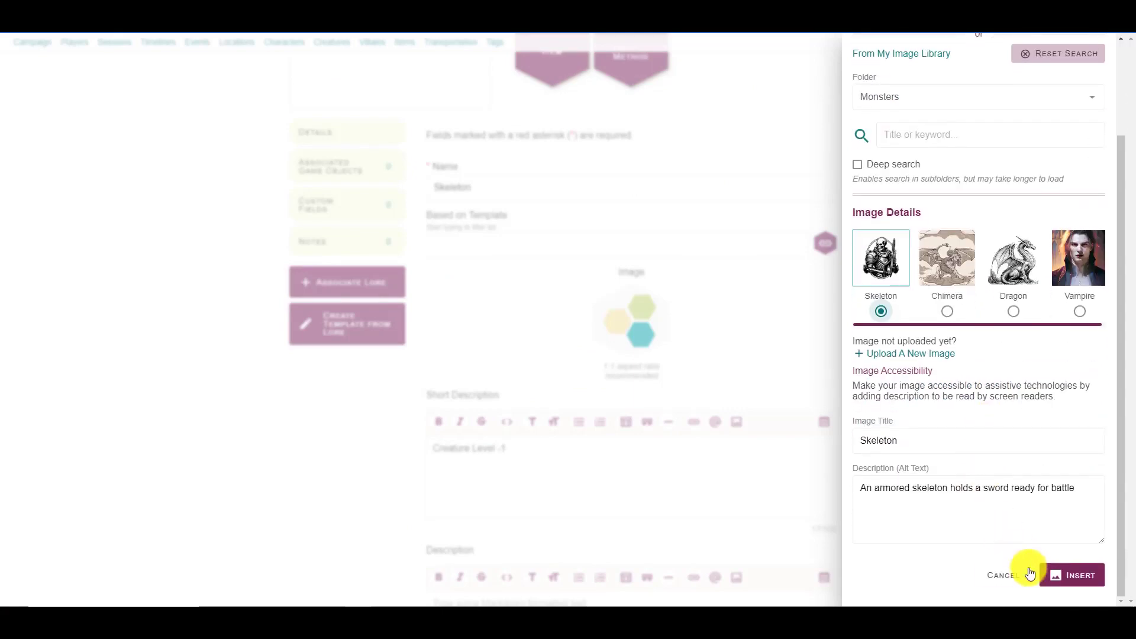
click(1083, 577)
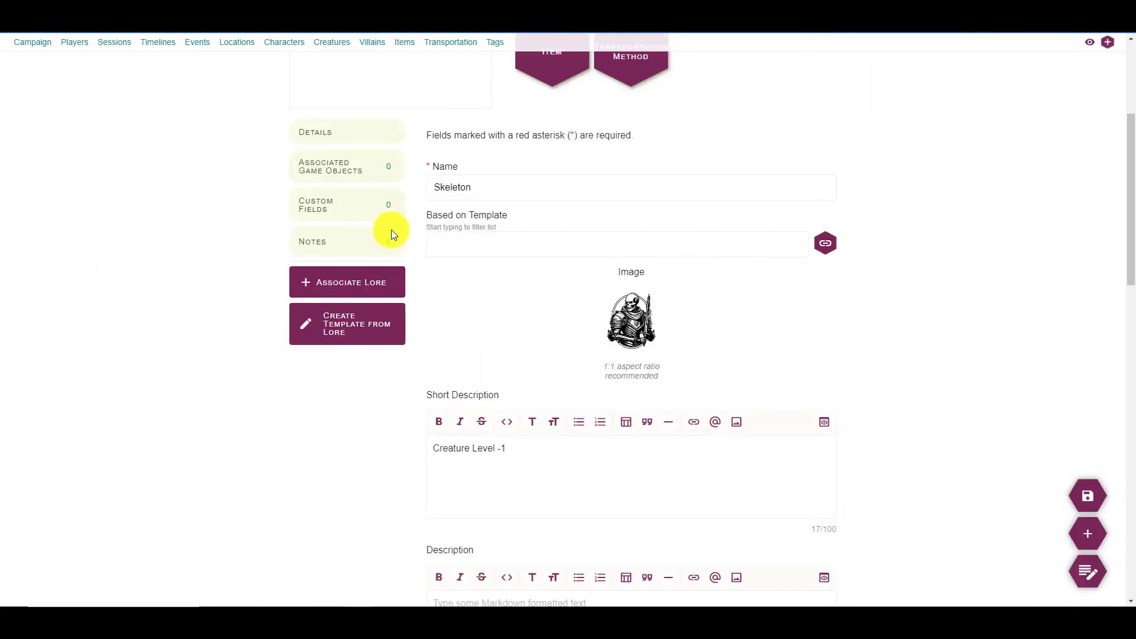
- Start a lore mention in the Skeleton's description and choose the Pathfinder 2E rules system for it
scroll(189, 325, down, 5)
click(553, 371)
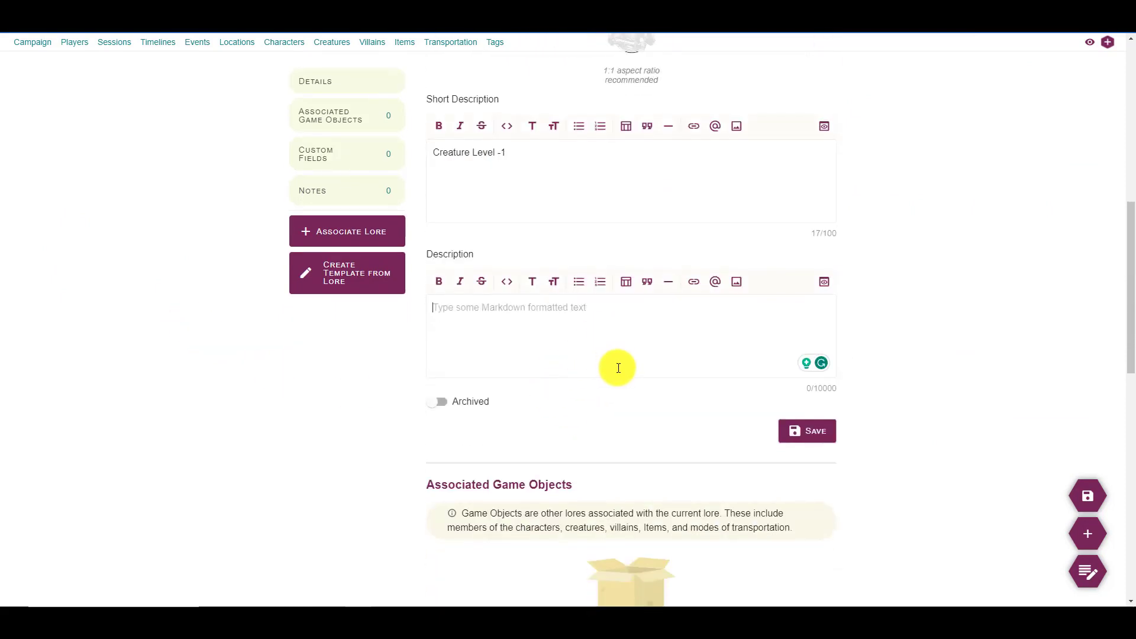
text(@r)
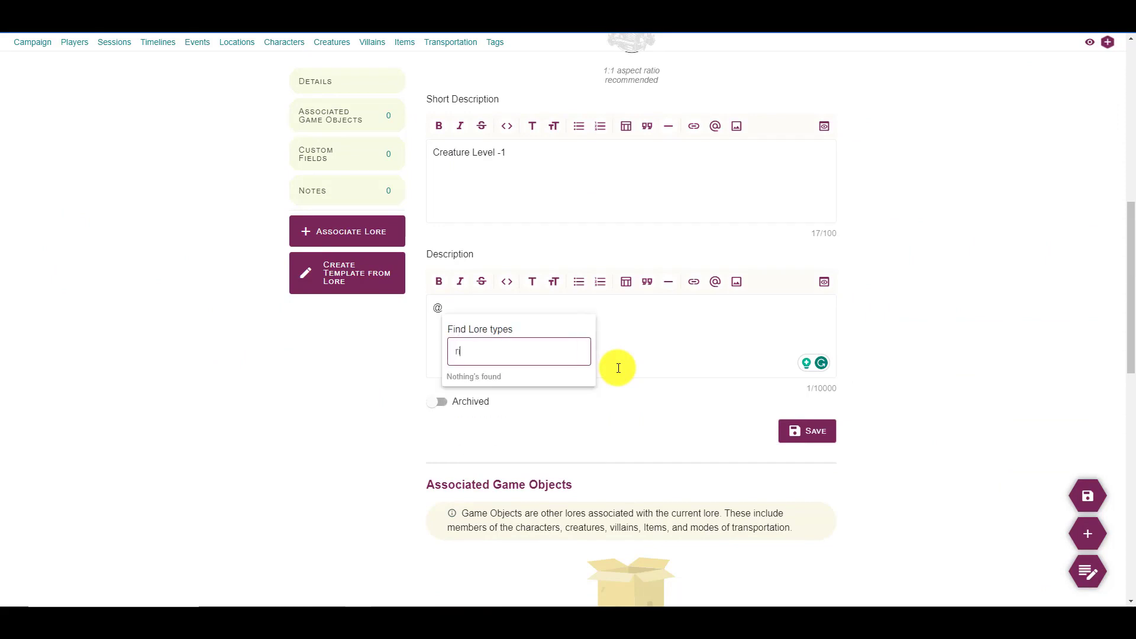
text(i)
key(BackSpace)
text(u)
key(Down)
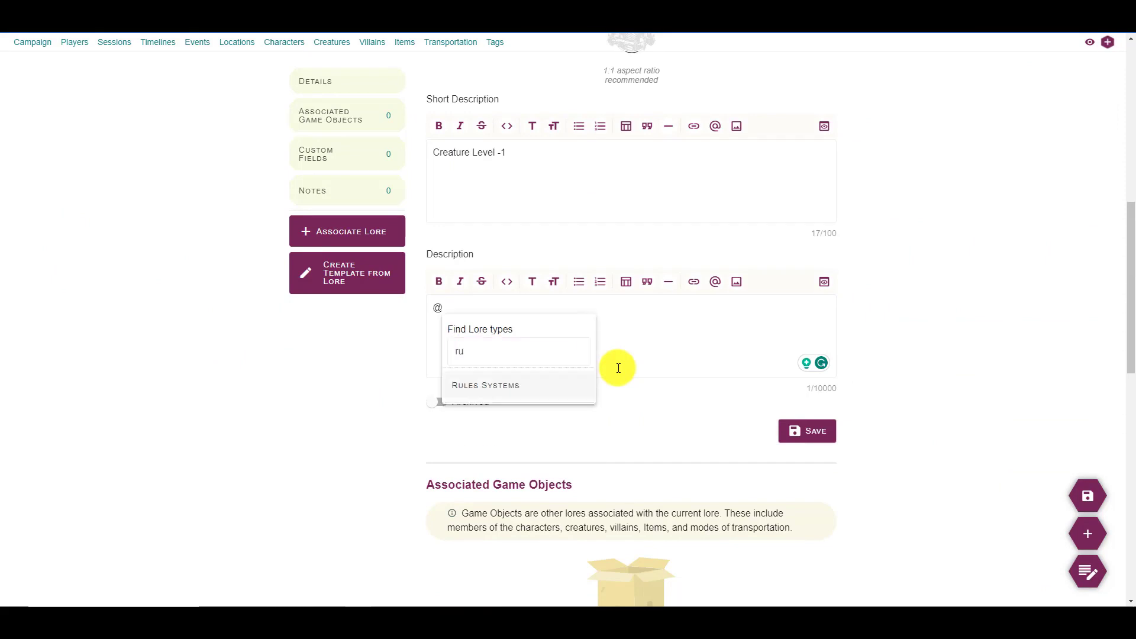
key(Return)
text(Pathfin)
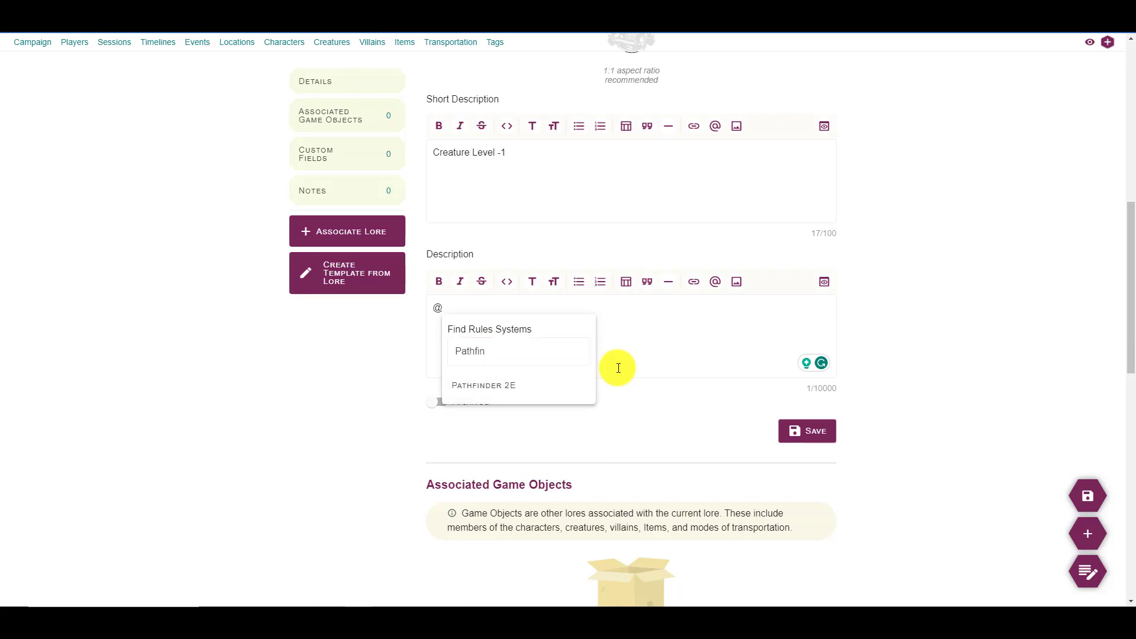
click(471, 384)
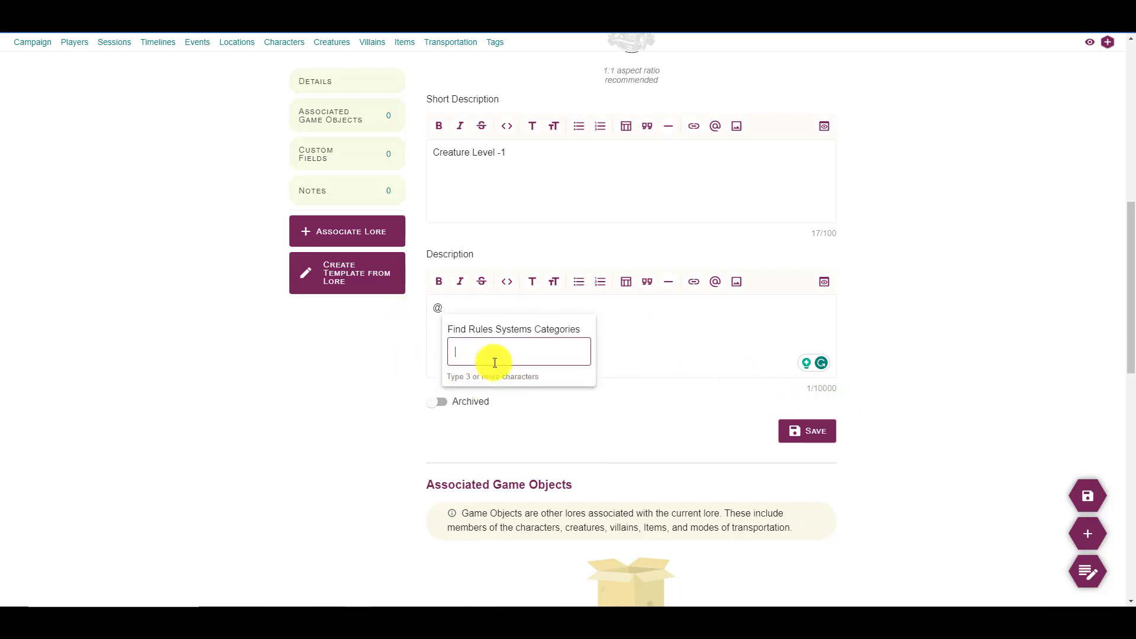
- Complete the mention with Skeleton Guard from the Monsters category and save the creature
text(Monst)
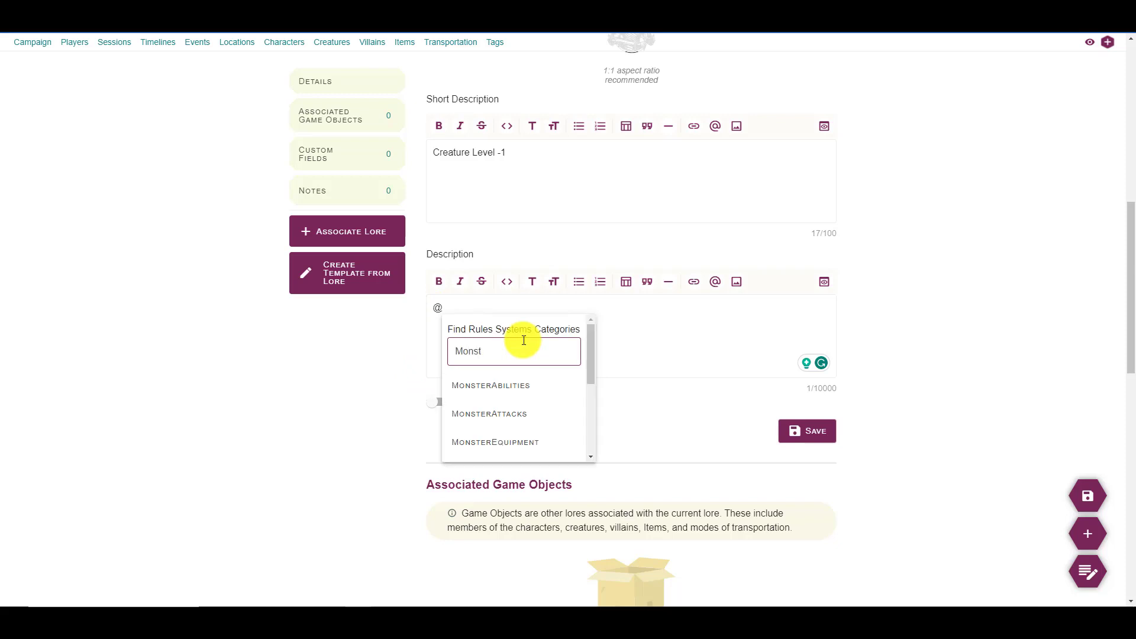
text(ers)
key(Down)
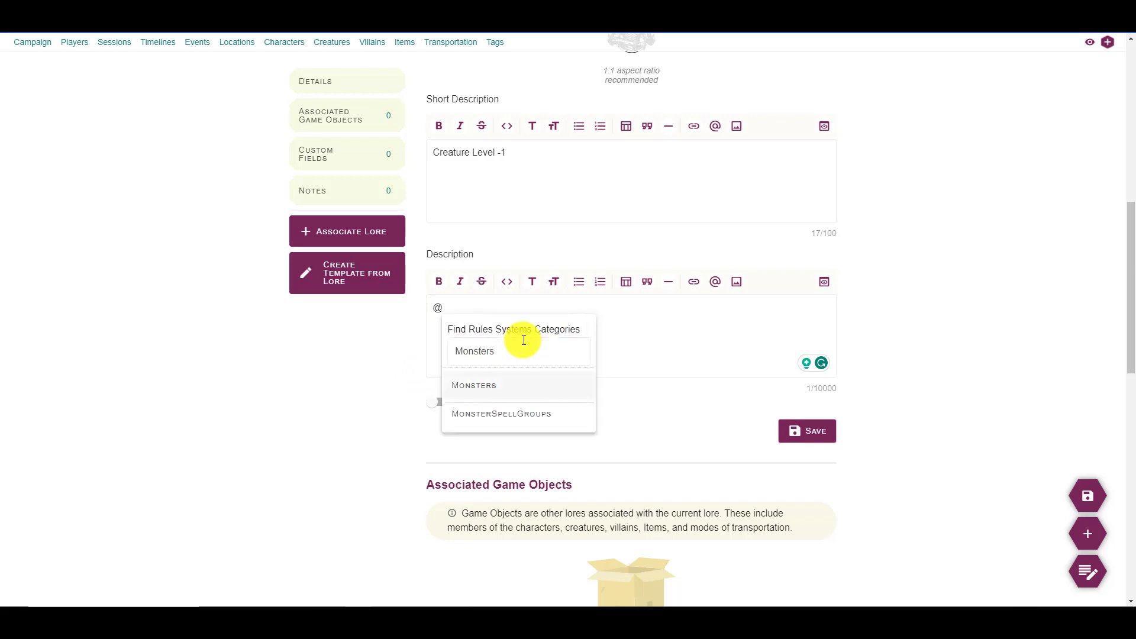
key(Return)
text(Skele)
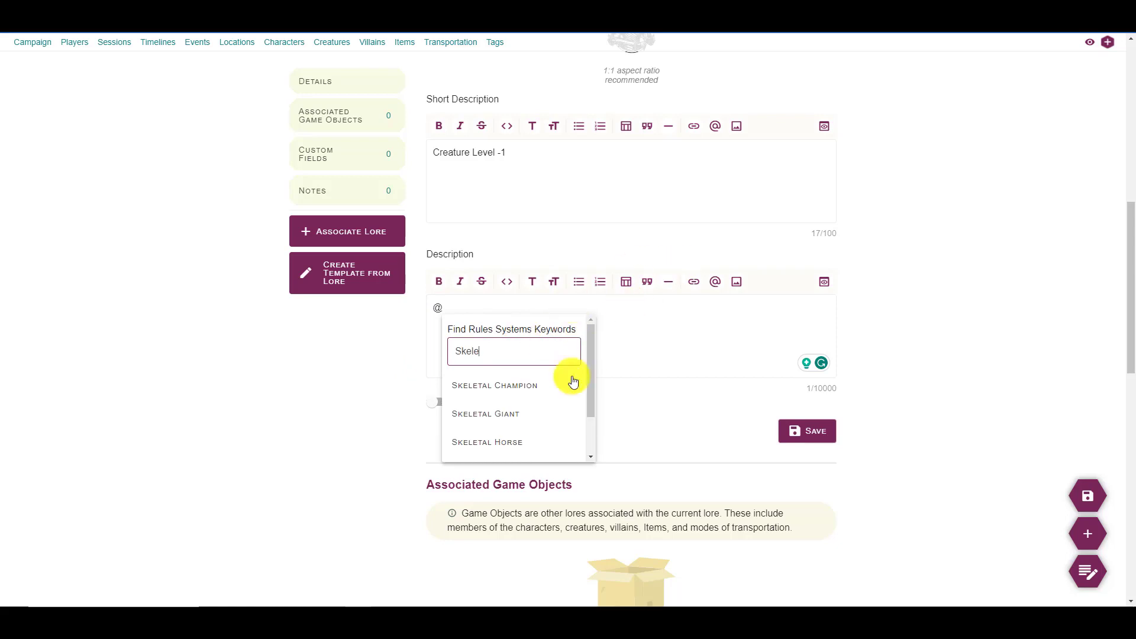
scroll(521, 408, down, 1)
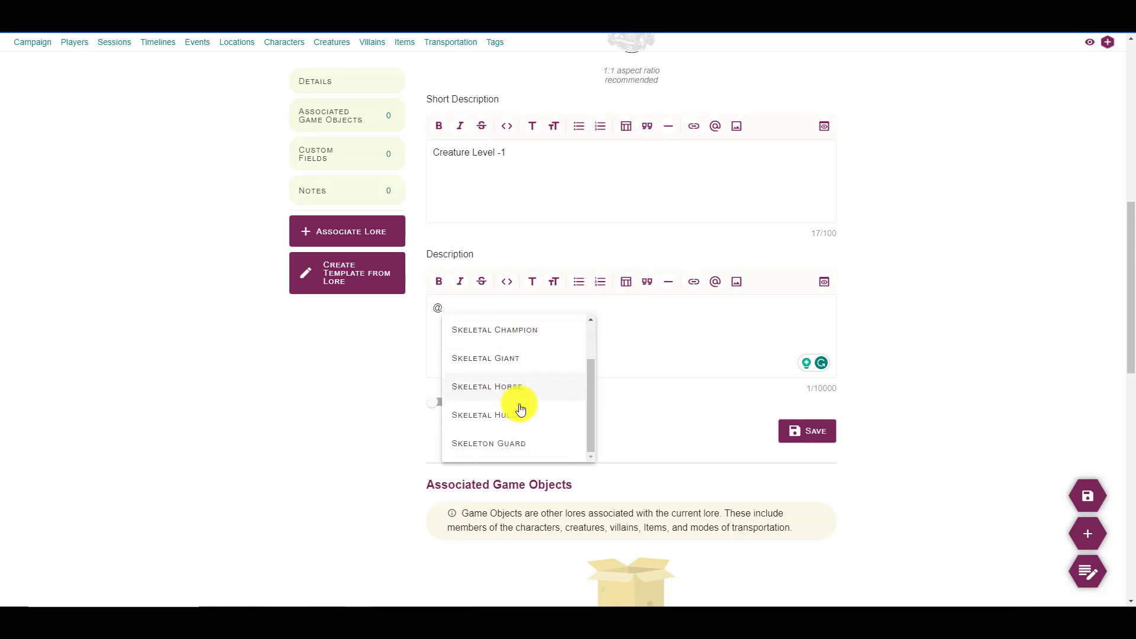
click(470, 452)
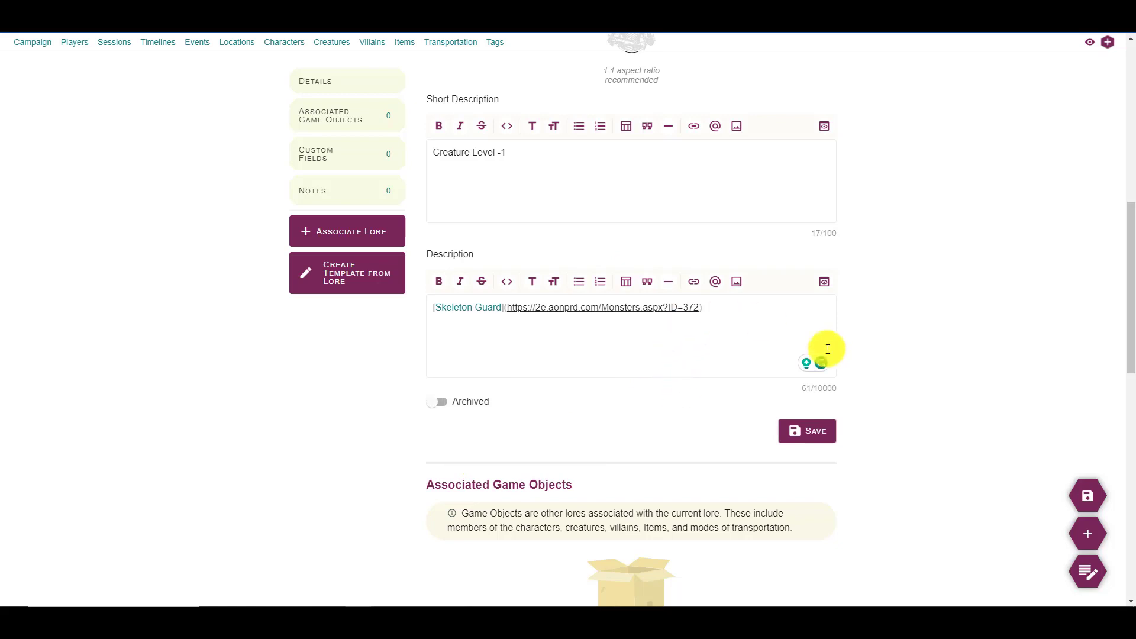
click(810, 442)
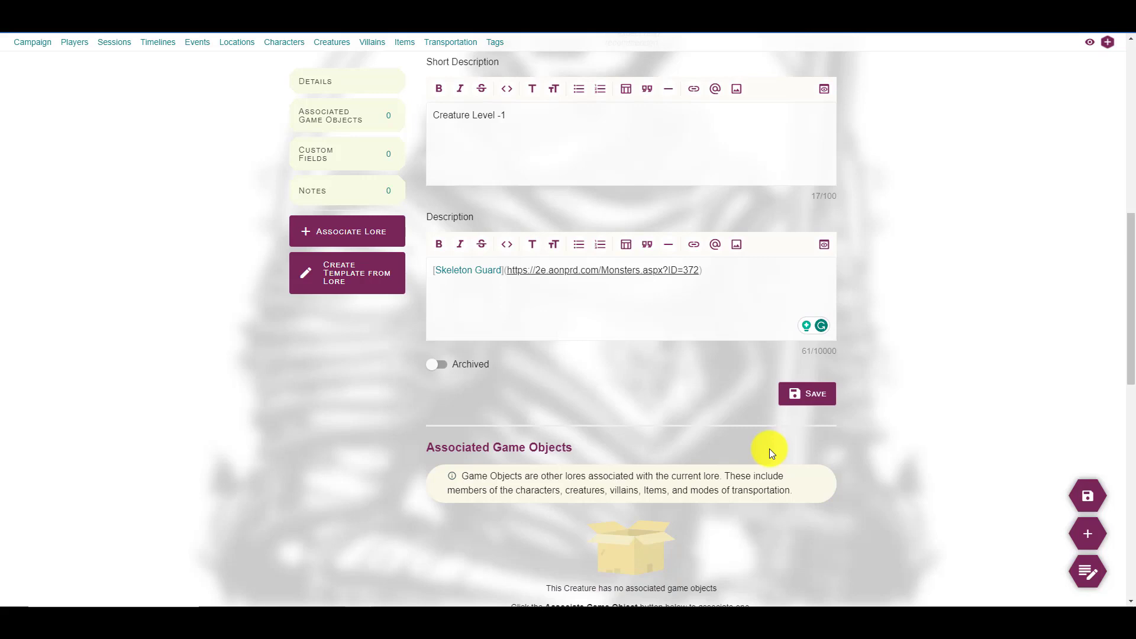
- Add the lines "Str: 15" and "Dex: 16" below the description's Skeleton Guard link and save the creature
click(708, 292)
text(Str: 15 )
text(Dex)
text(: 16)
click(820, 394)
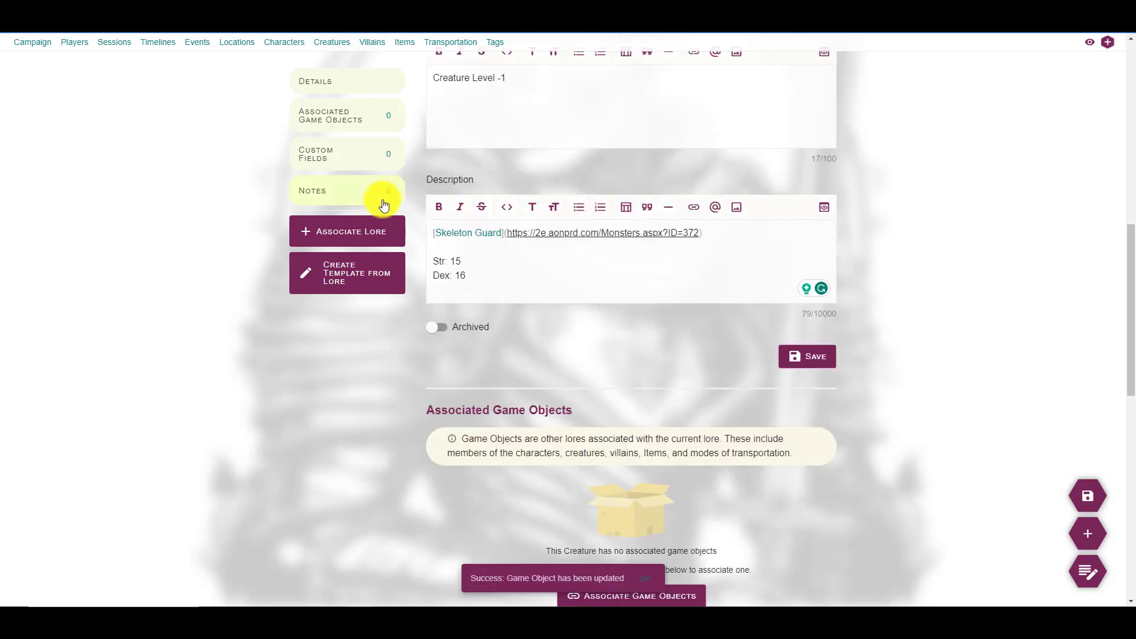
- Create a custom field Str for the Skeleton with description Strength, type Short and index 0, and save it
click(323, 161)
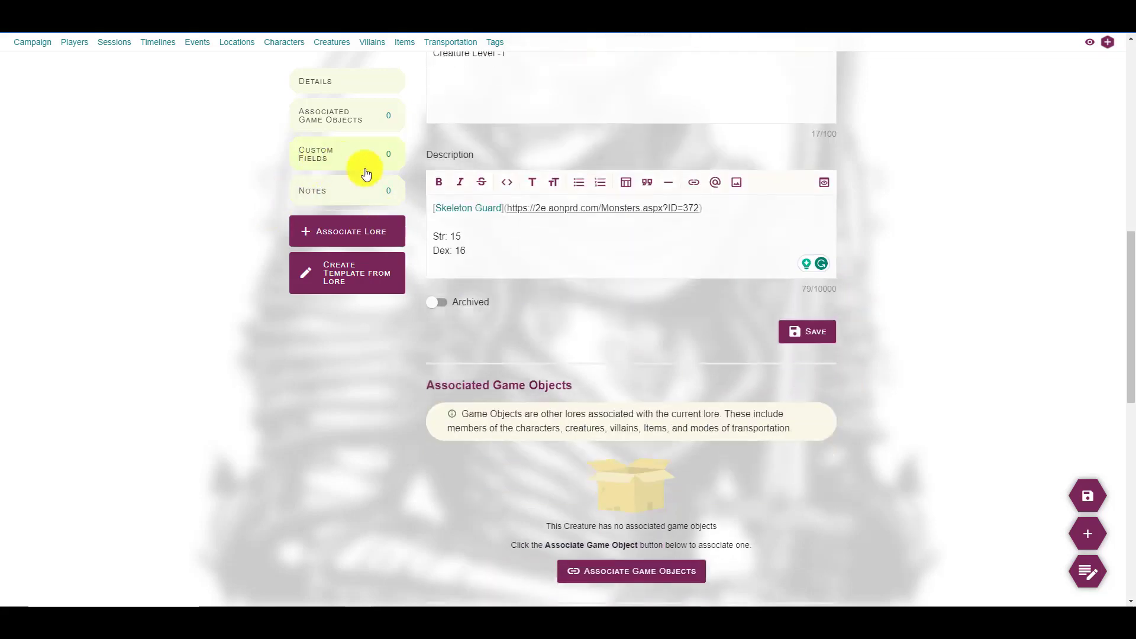
click(645, 239)
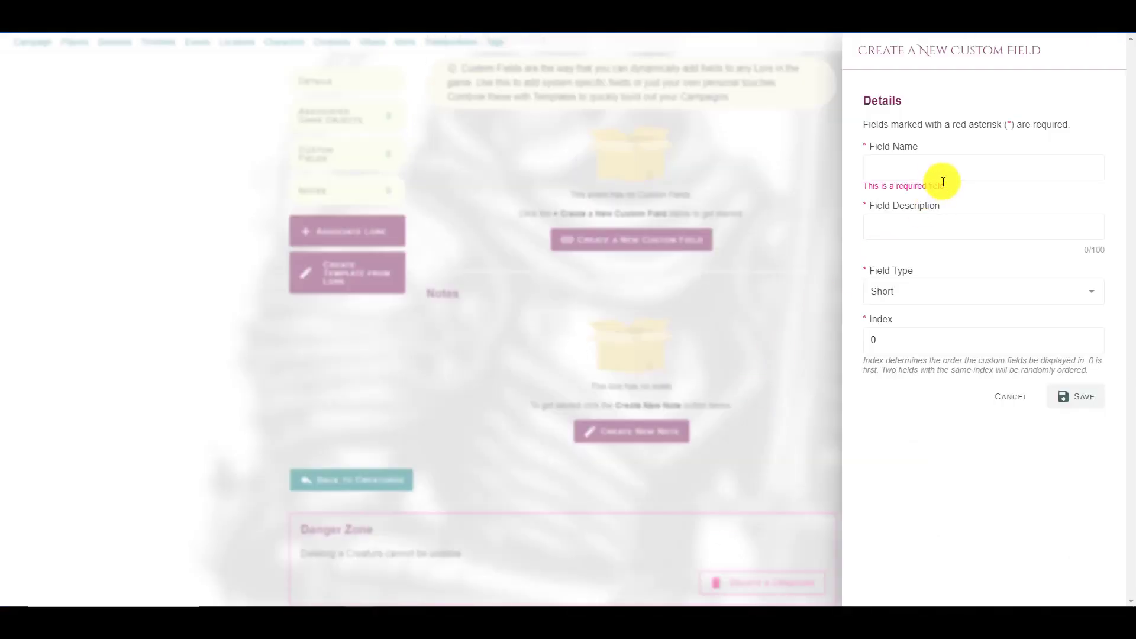
click(930, 161)
text(Str)
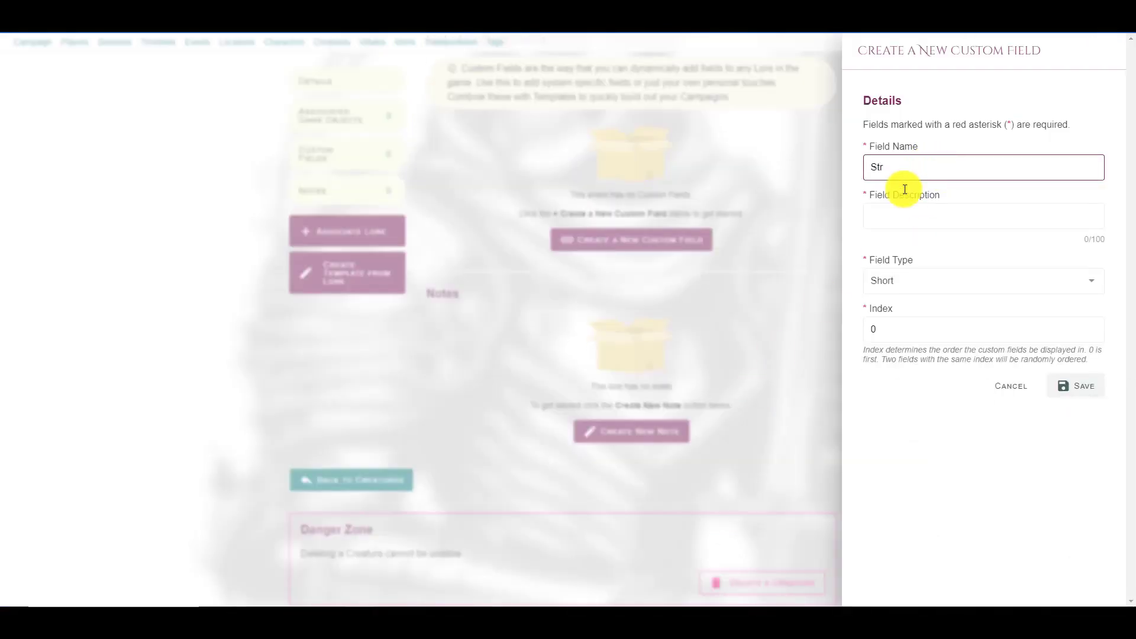
key(Tab)
text(Strength)
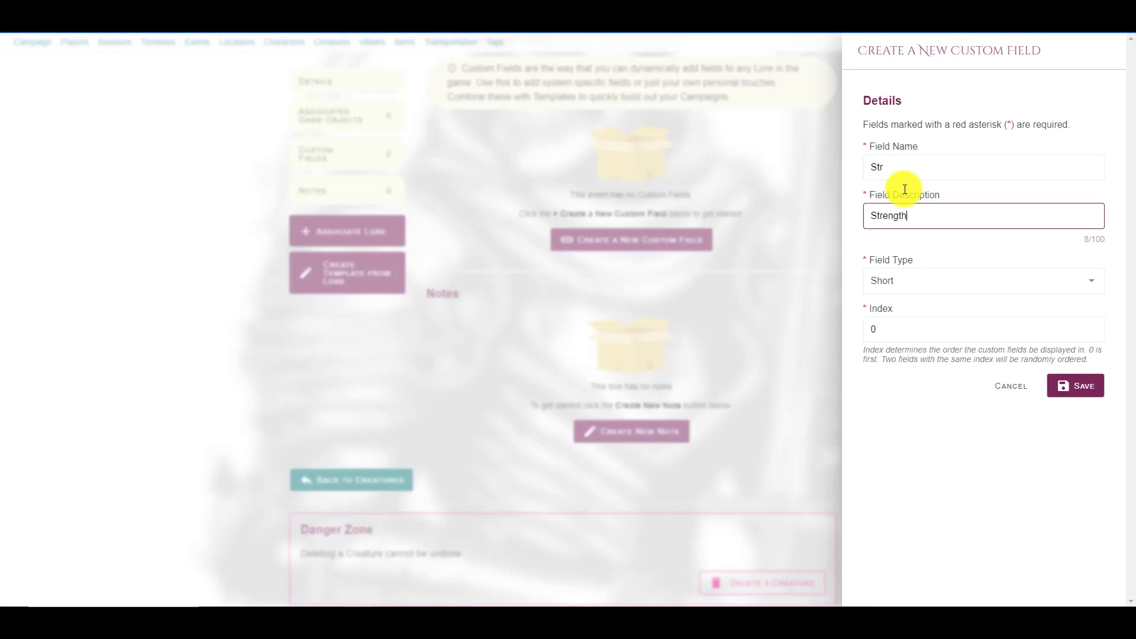
key(Tab)
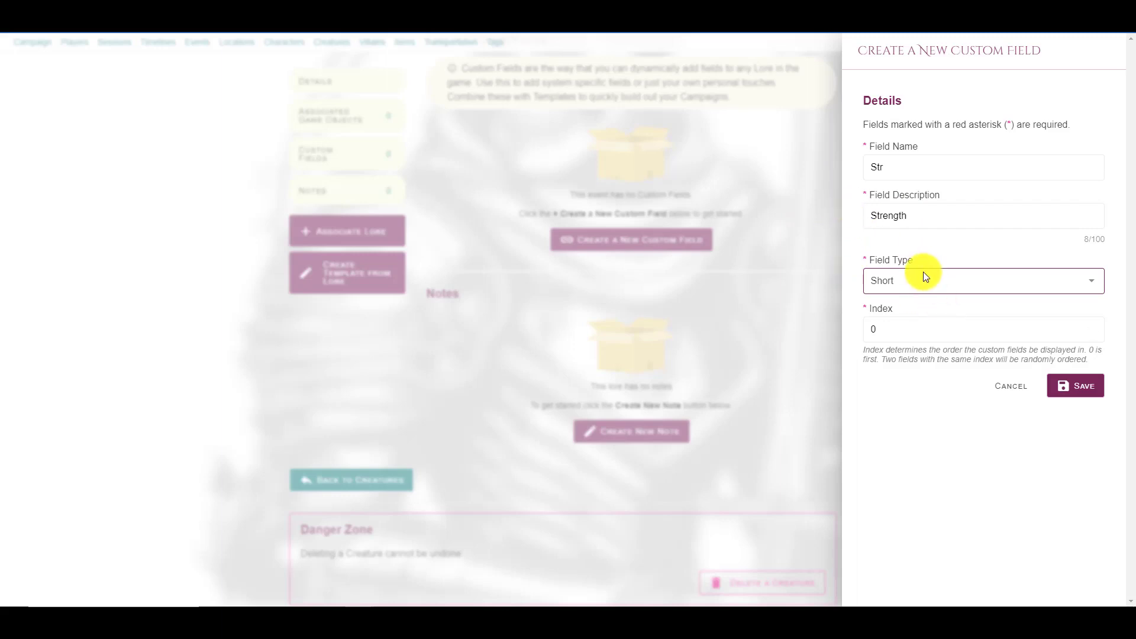
click(923, 287)
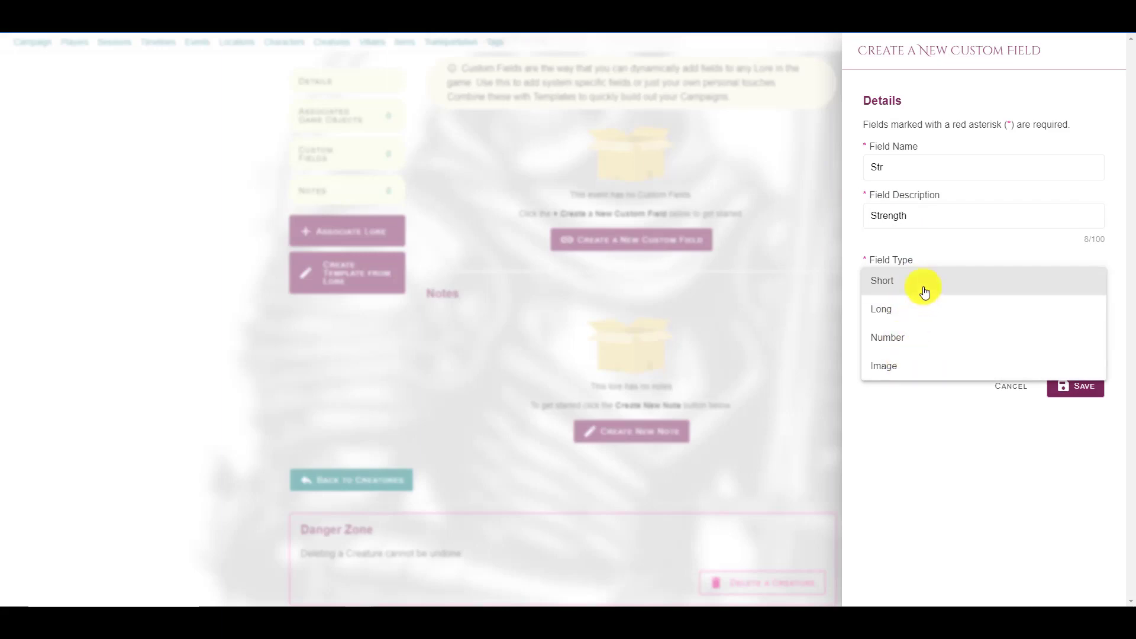
click(909, 279)
click(905, 325)
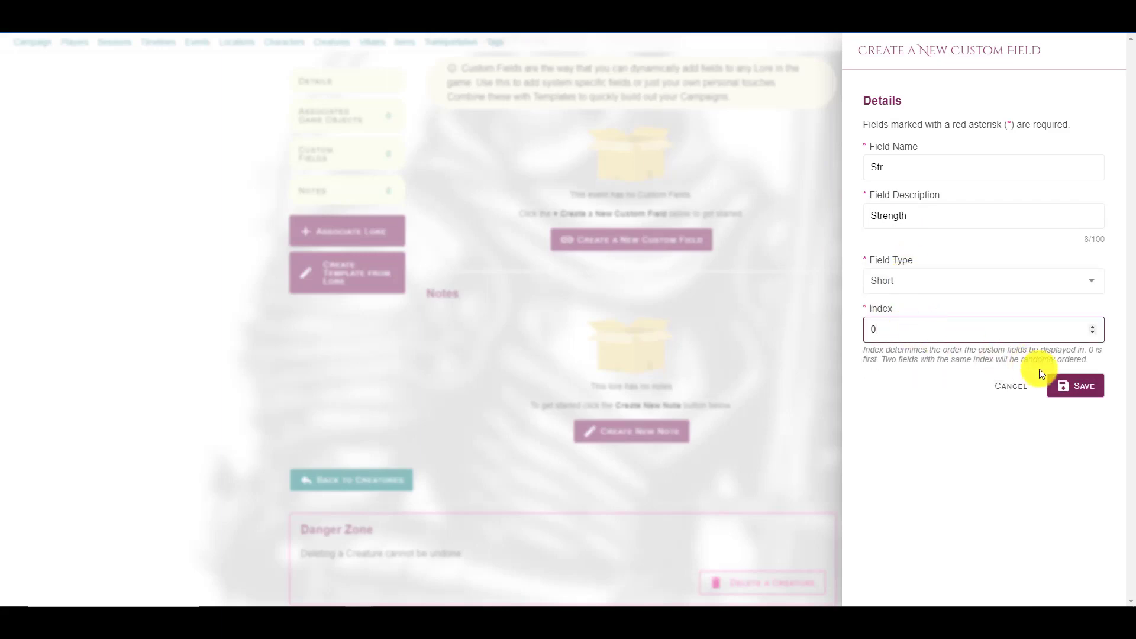
click(1078, 390)
click(619, 240)
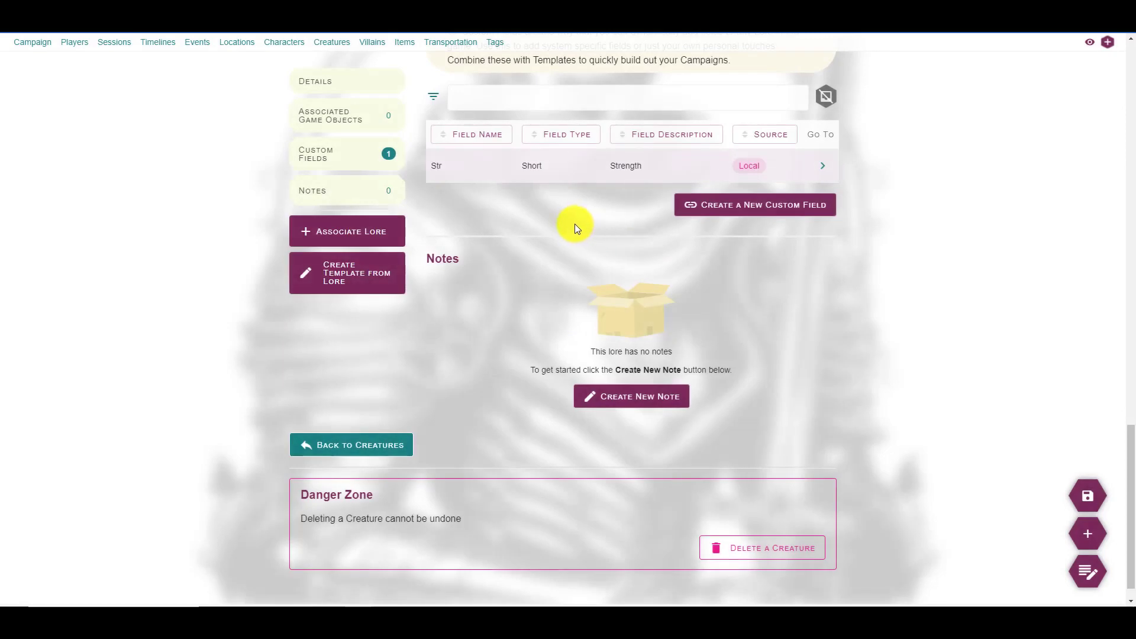
- Delete the Str custom field from the Skeleton creature
scroll(545, 203, up, 4)
click(823, 377)
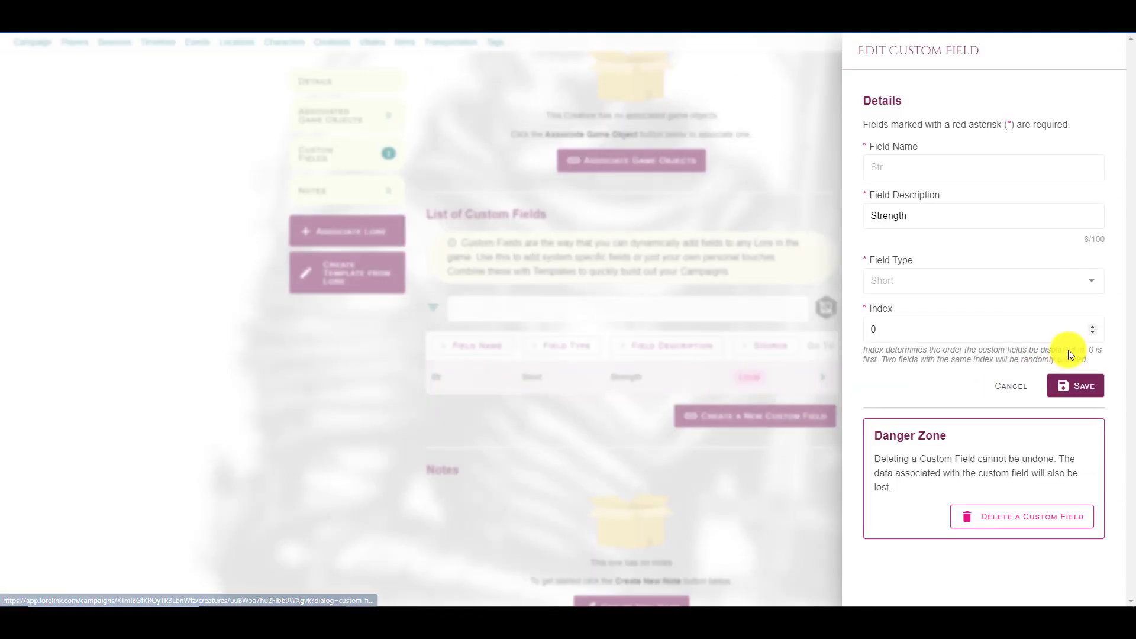
click(982, 521)
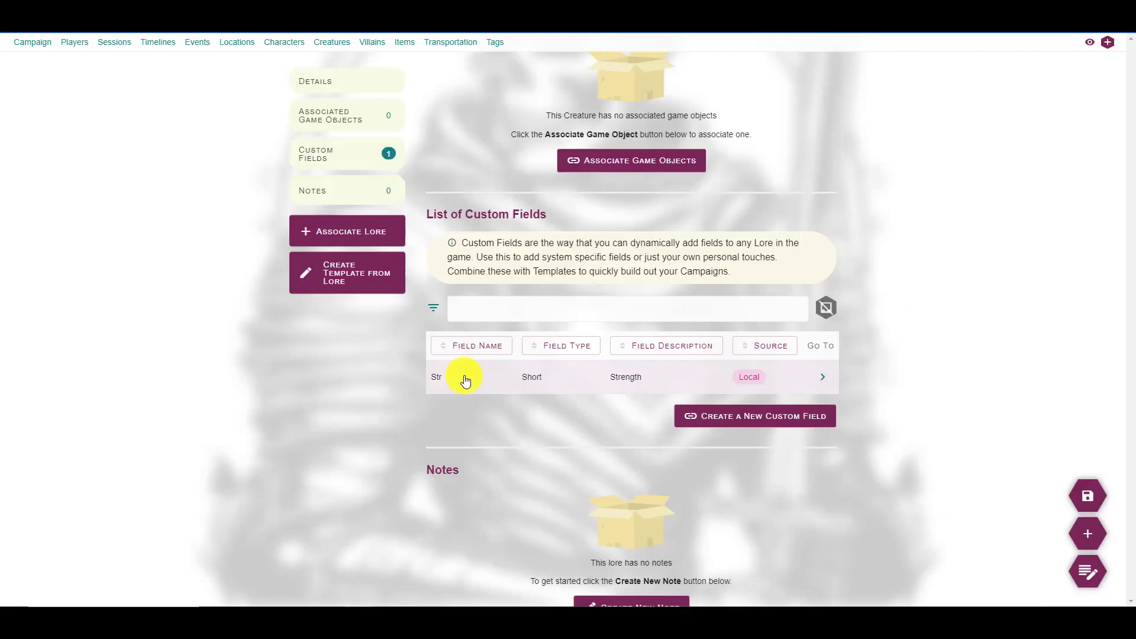
click(464, 377)
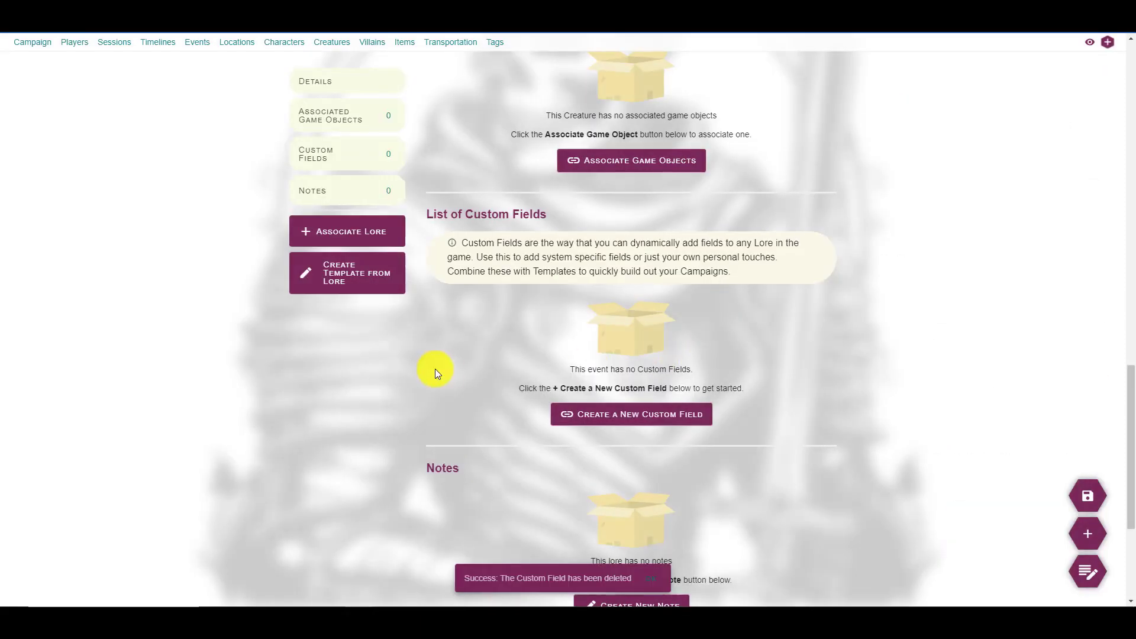
- Create a custom field Str for the Skeleton with description Strength and type Number, and save it
click(602, 416)
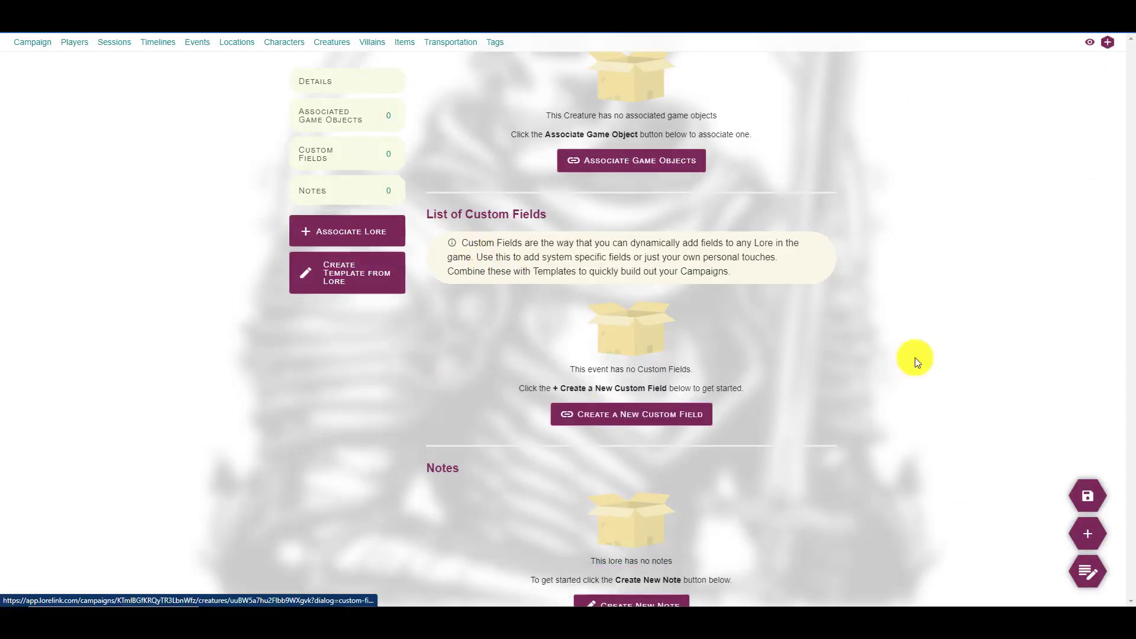
click(918, 161)
text(Str)
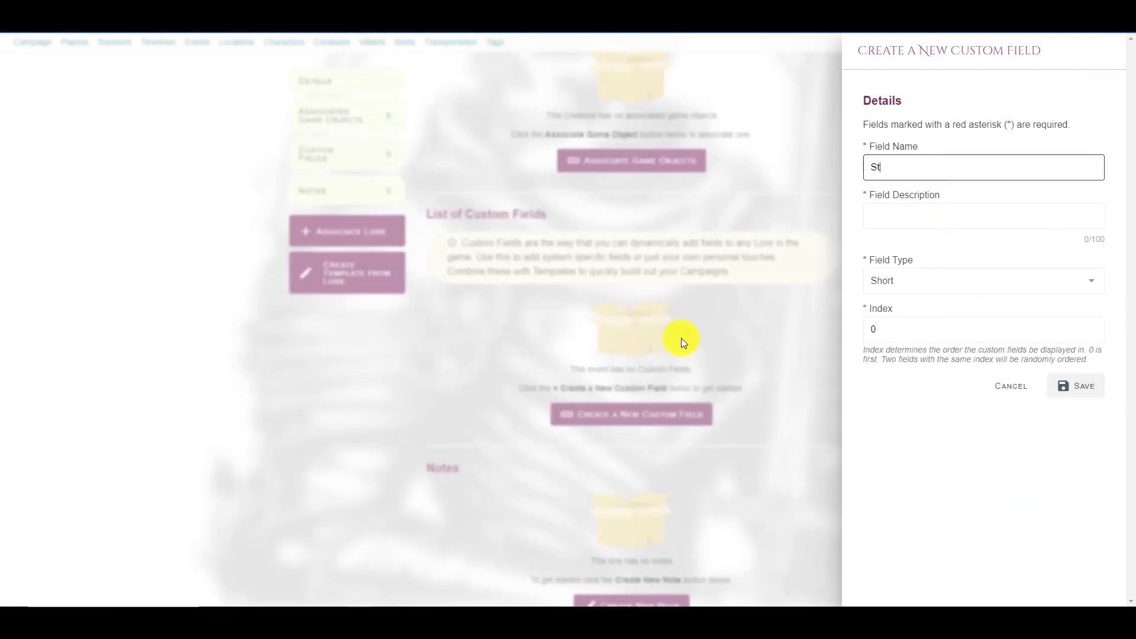
key(Tab)
key(Tab)
key(shift+Tab)
text(Strength)
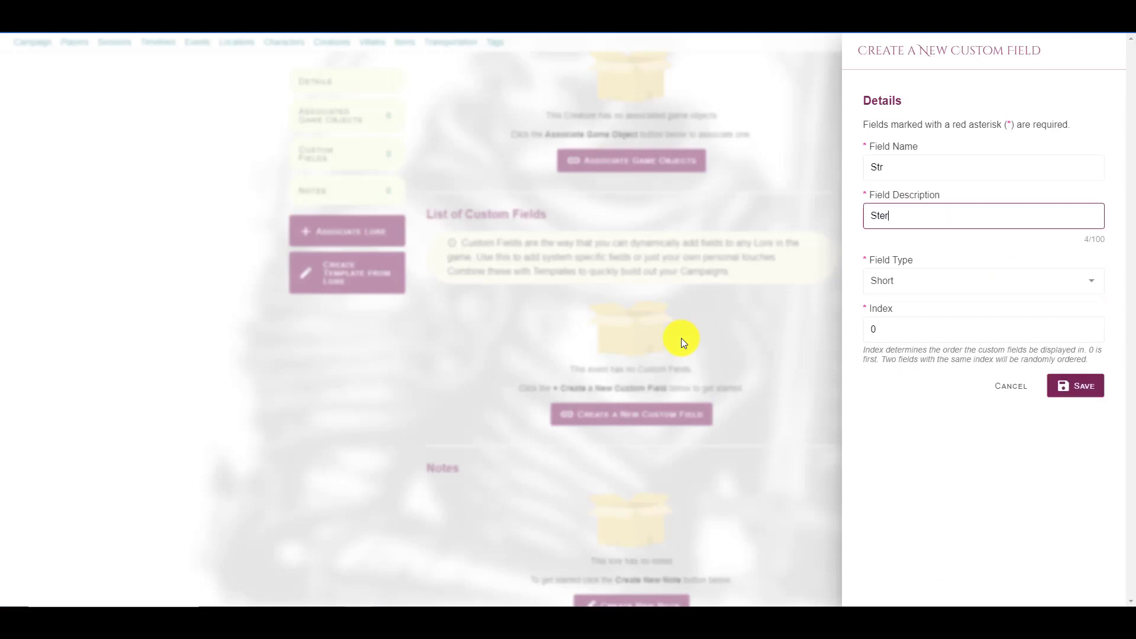
key(Tab)
key(Down)
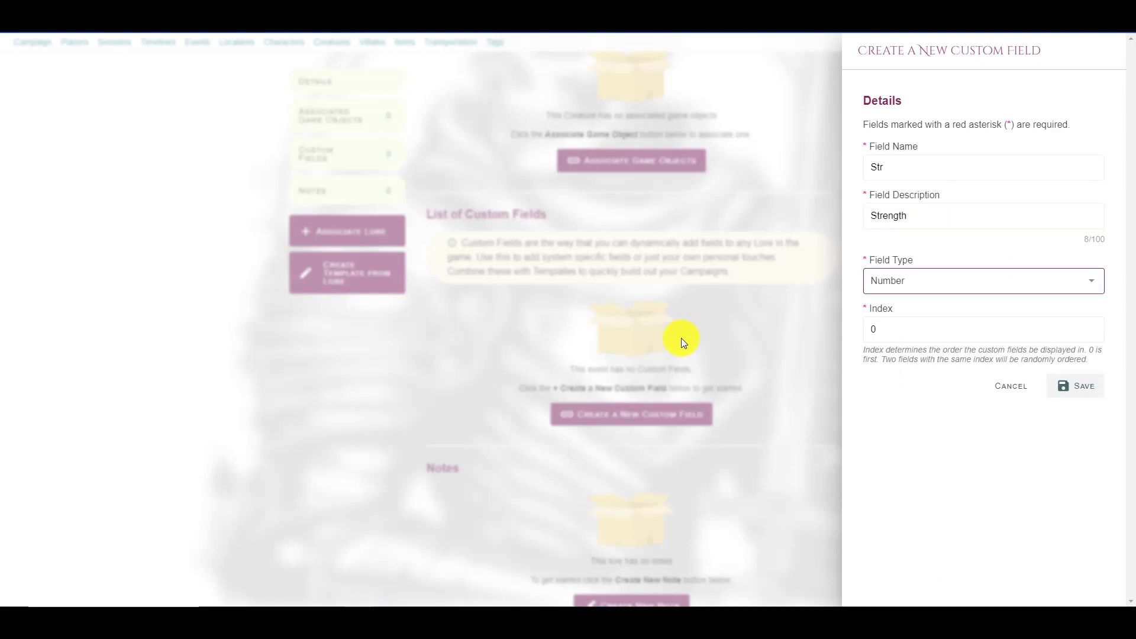
click(1086, 386)
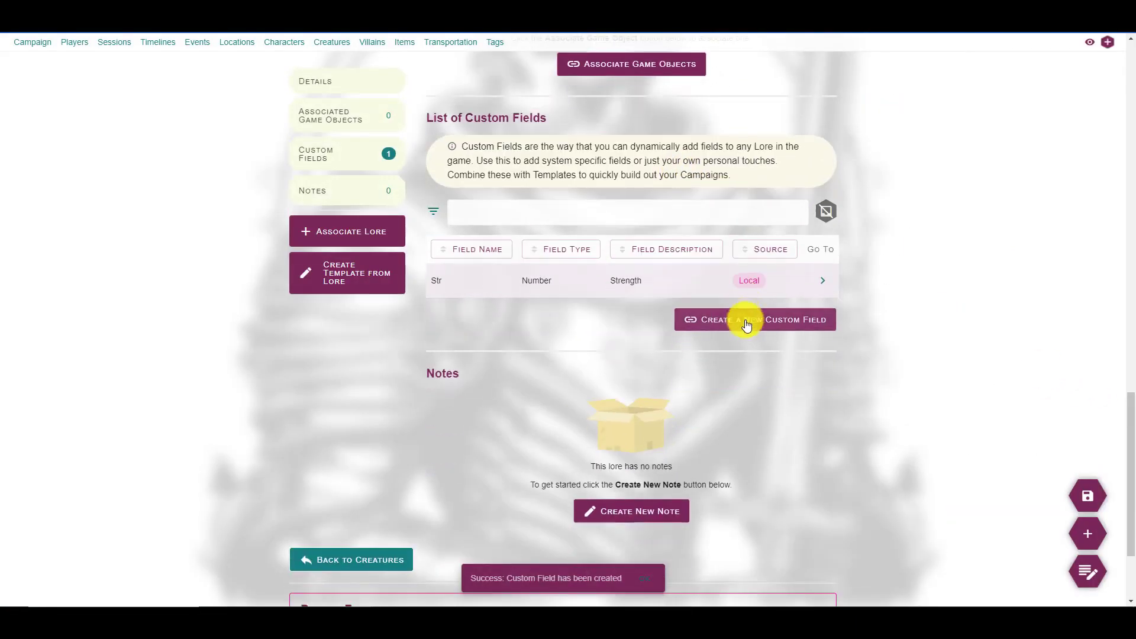
- Start another custom field for the Skeleton named Attack and set its type to Long
click(746, 322)
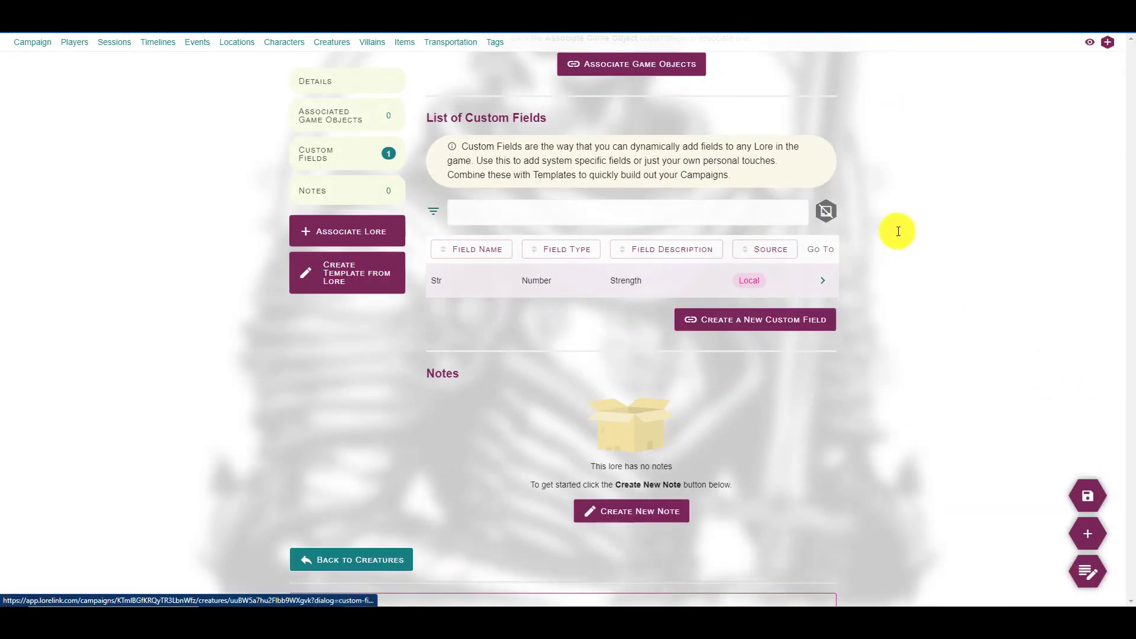
text(Dex)
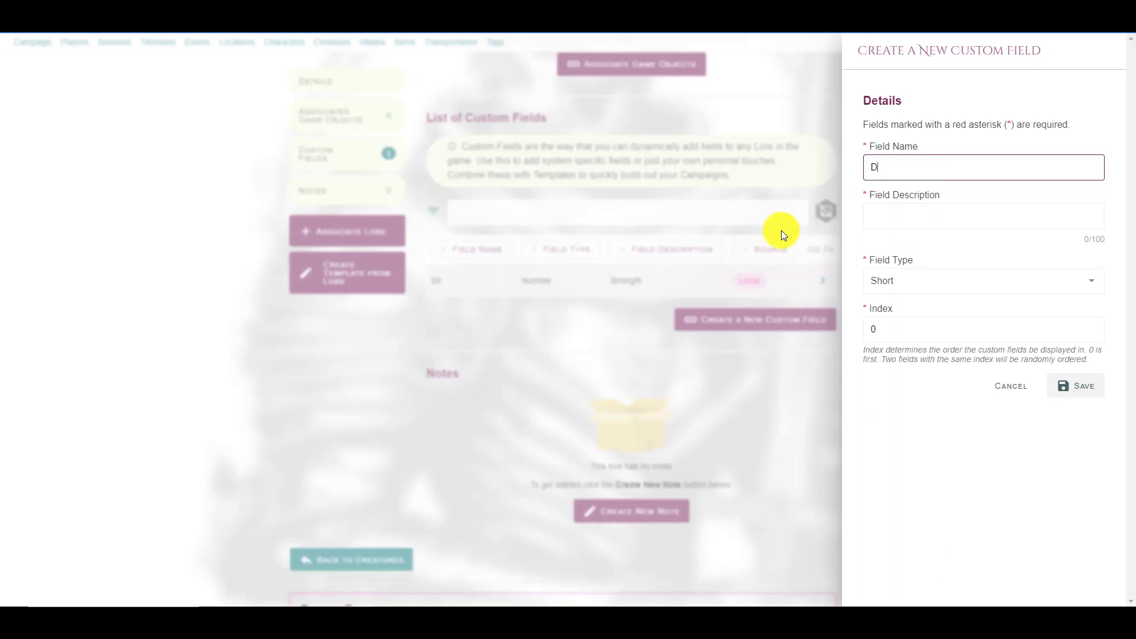
key(BackSpace)
key(BackSpace)
key(BackSpace)
text(D)
key(BackSpace)
text(Attack)
click(903, 282)
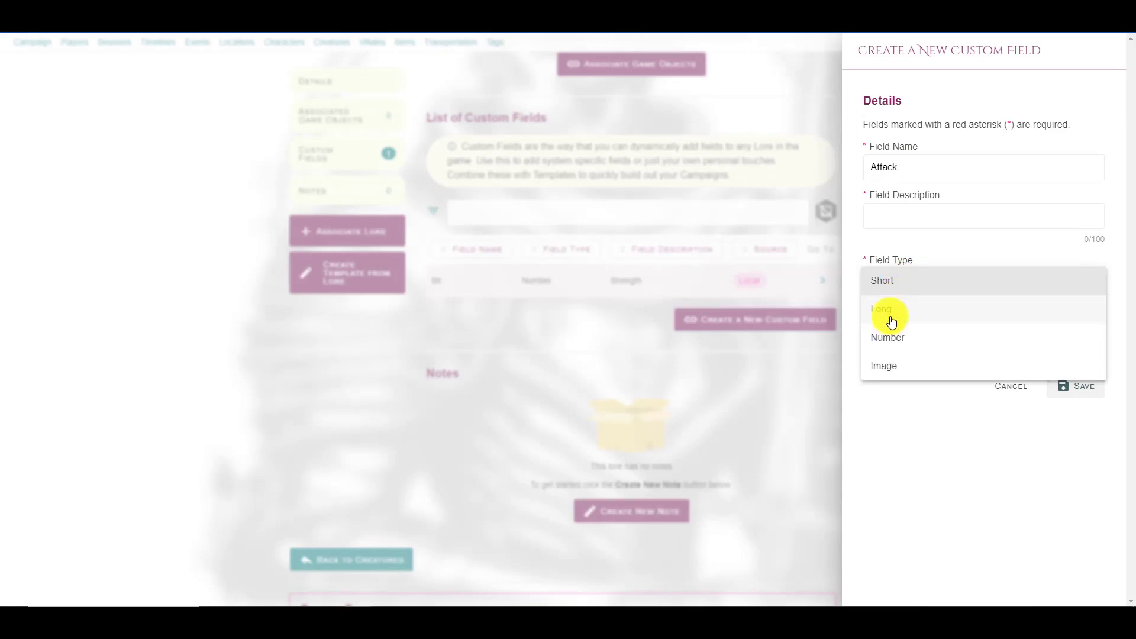
click(890, 313)
- Give the Attack field the description "Types of Attack" and index 1, and save it
click(919, 215)
text(Types of Attack)
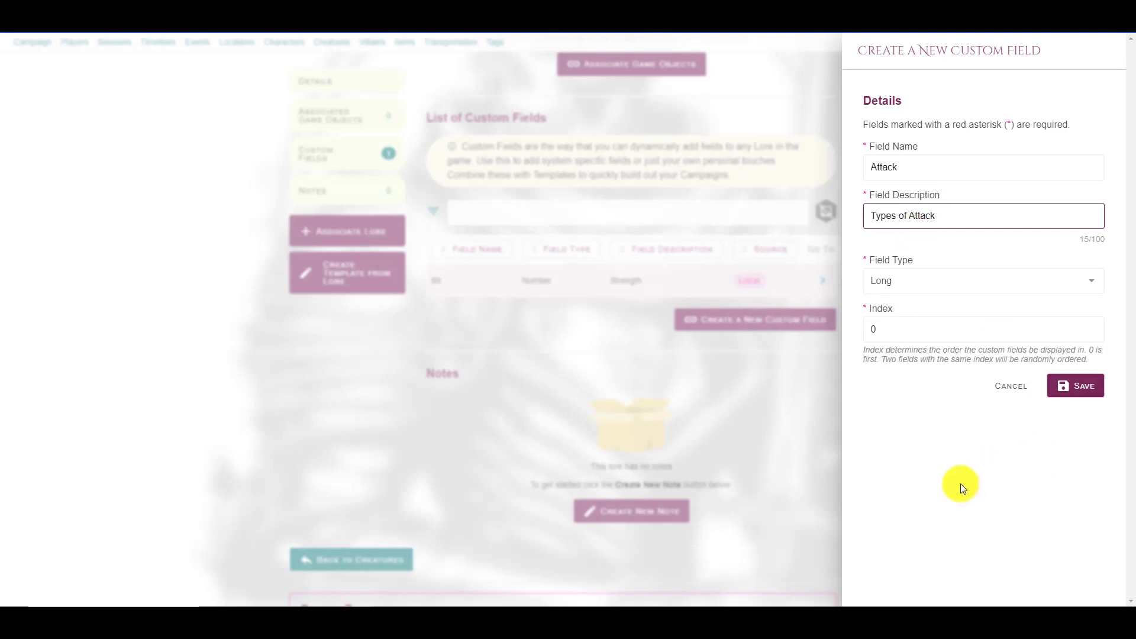
click(916, 324)
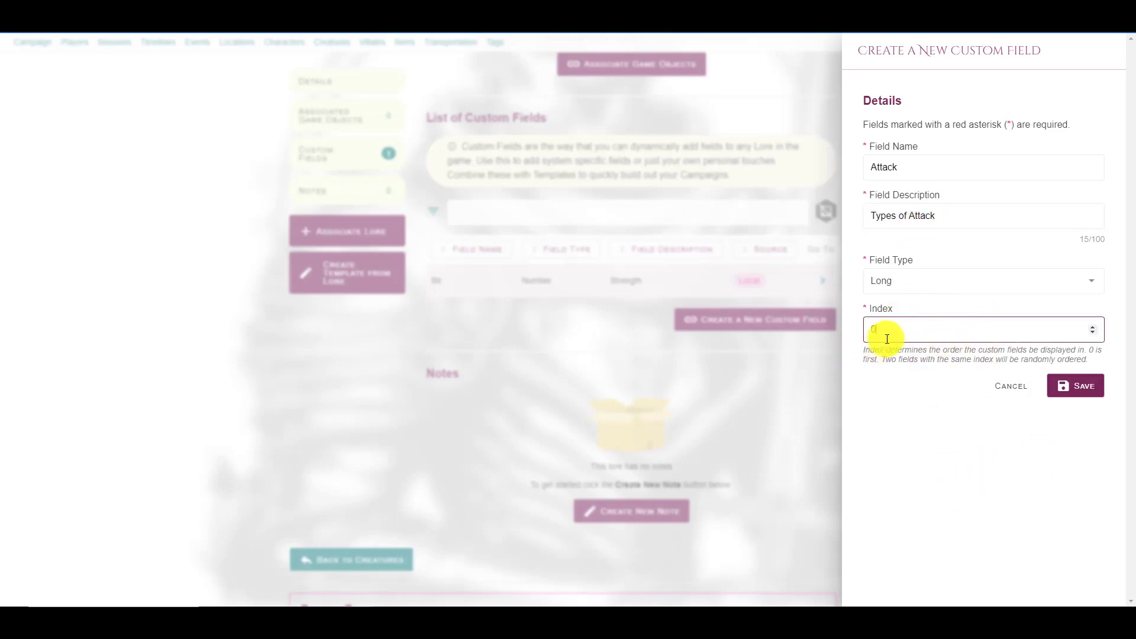
drag(875, 330, 829, 330)
text(1)
click(1075, 387)
- Examine the Str and Attack custom fields in the Skeleton's details form
click(416, 370)
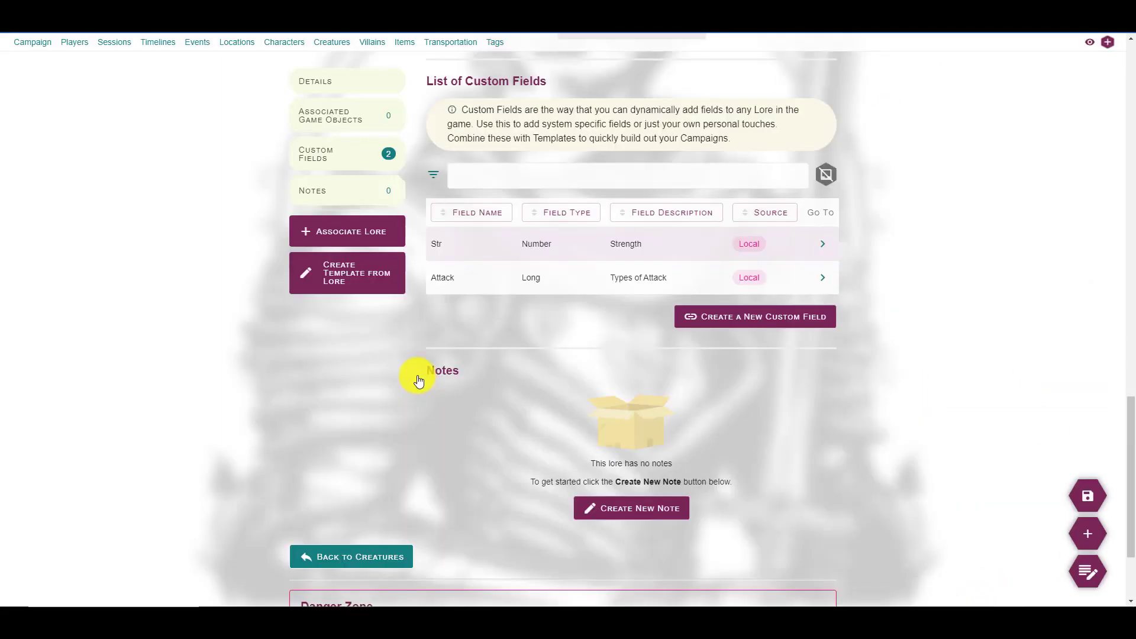
scroll(591, 312, up, 12)
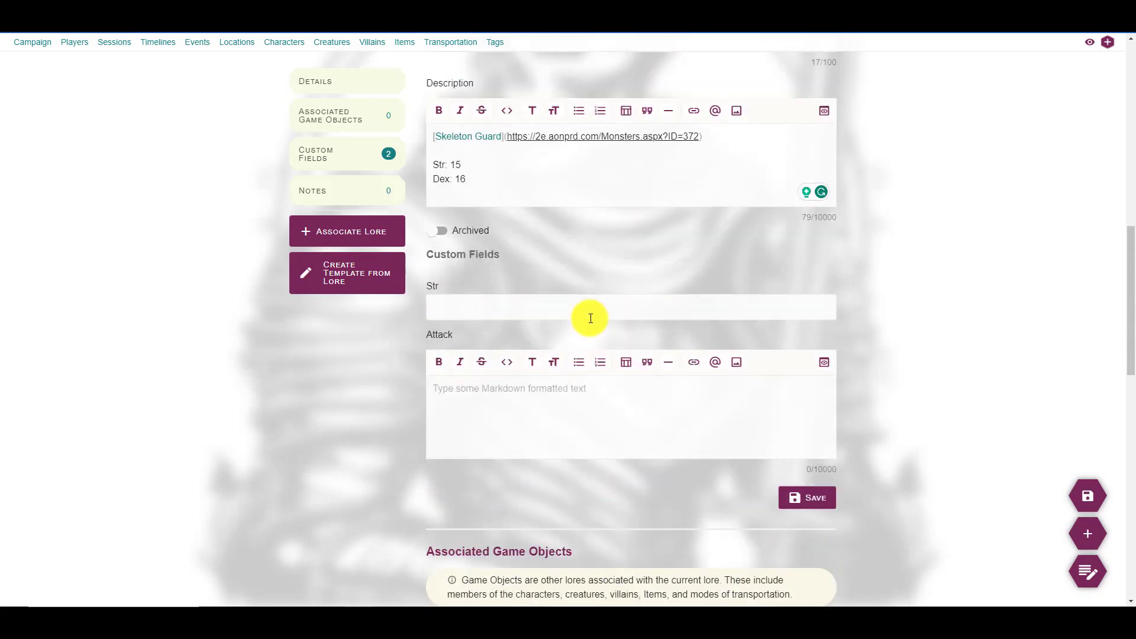
click(489, 307)
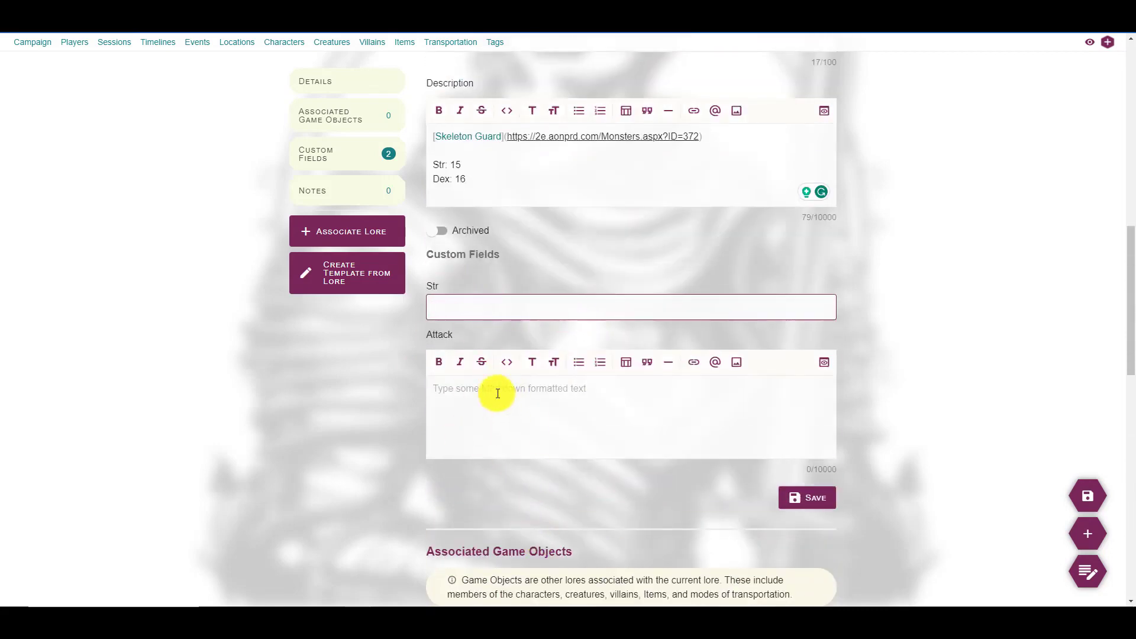
scroll(514, 411, down, 1)
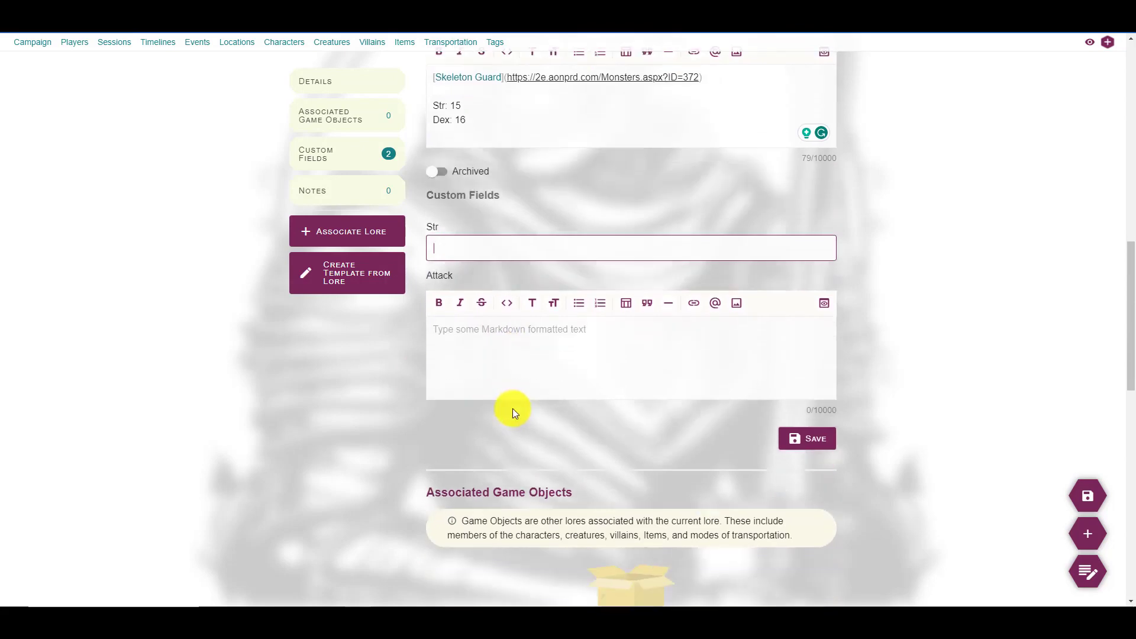
click(513, 379)
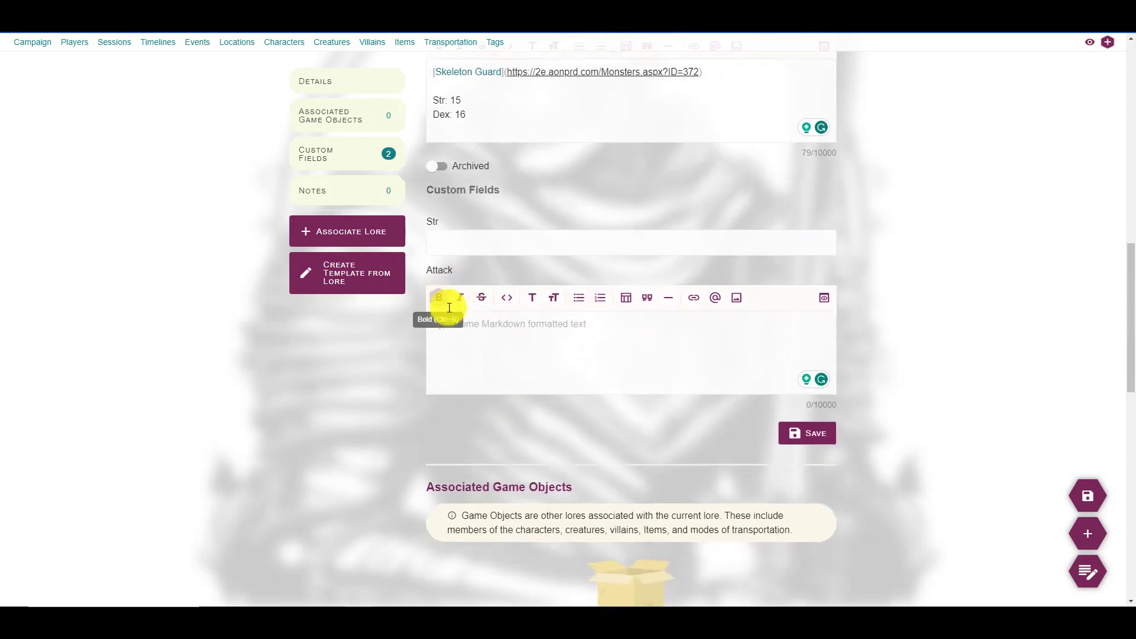
scroll(265, 395, down, 1)
scroll(307, 311, up, 10)
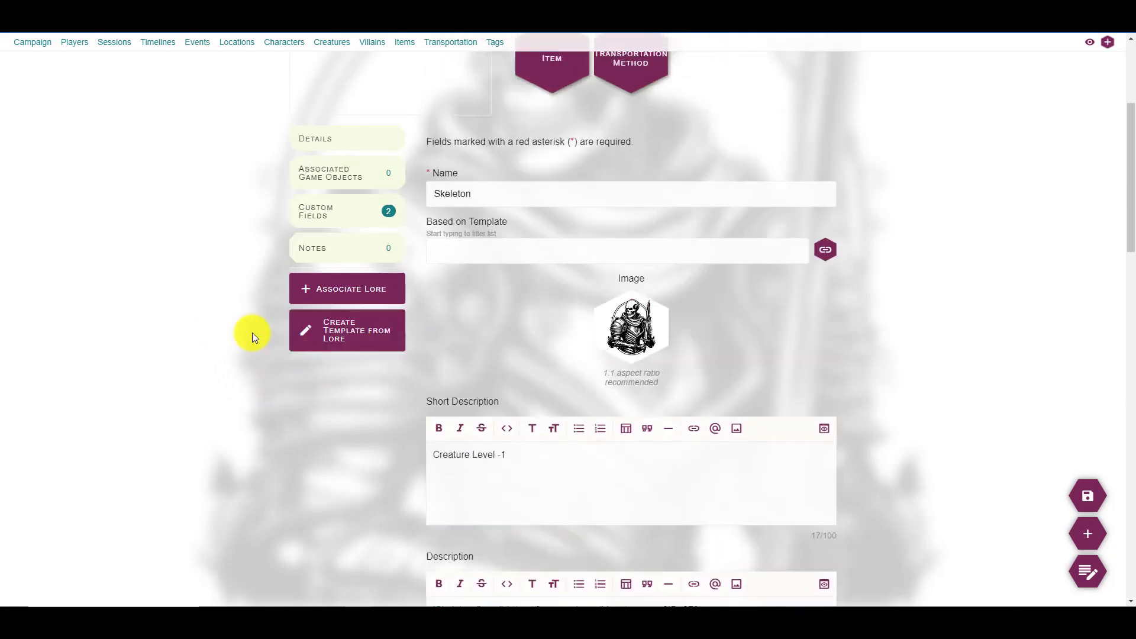
scroll(252, 332, up, 4)
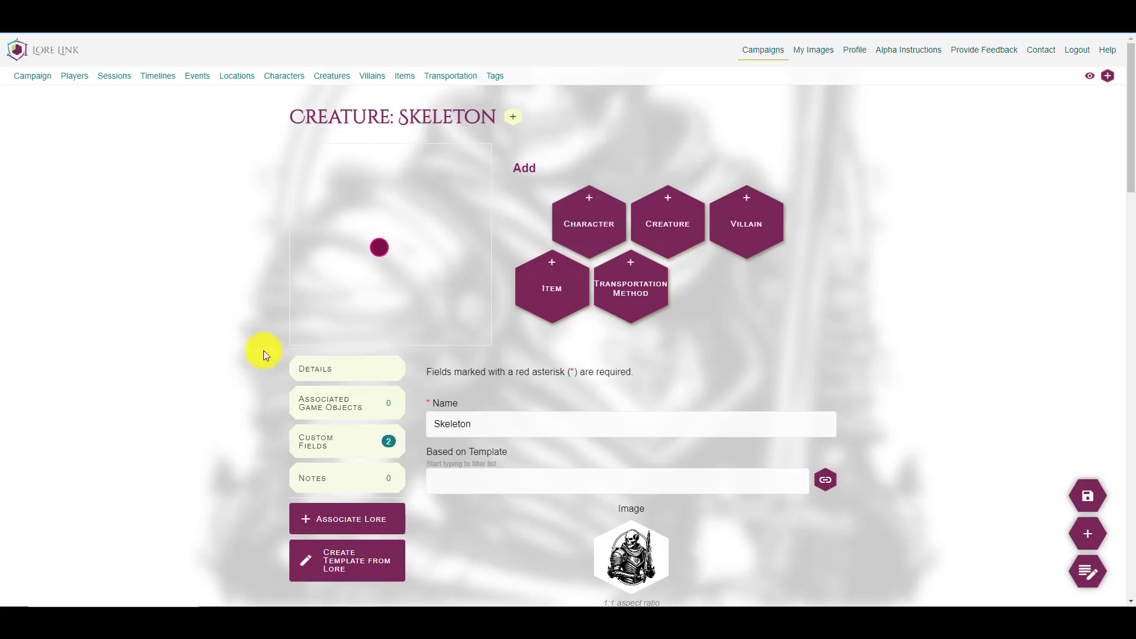
- Create a template from the Skeleton creature and link it to the creature, accepting the override of its custom fields
scroll(233, 286, down, 2)
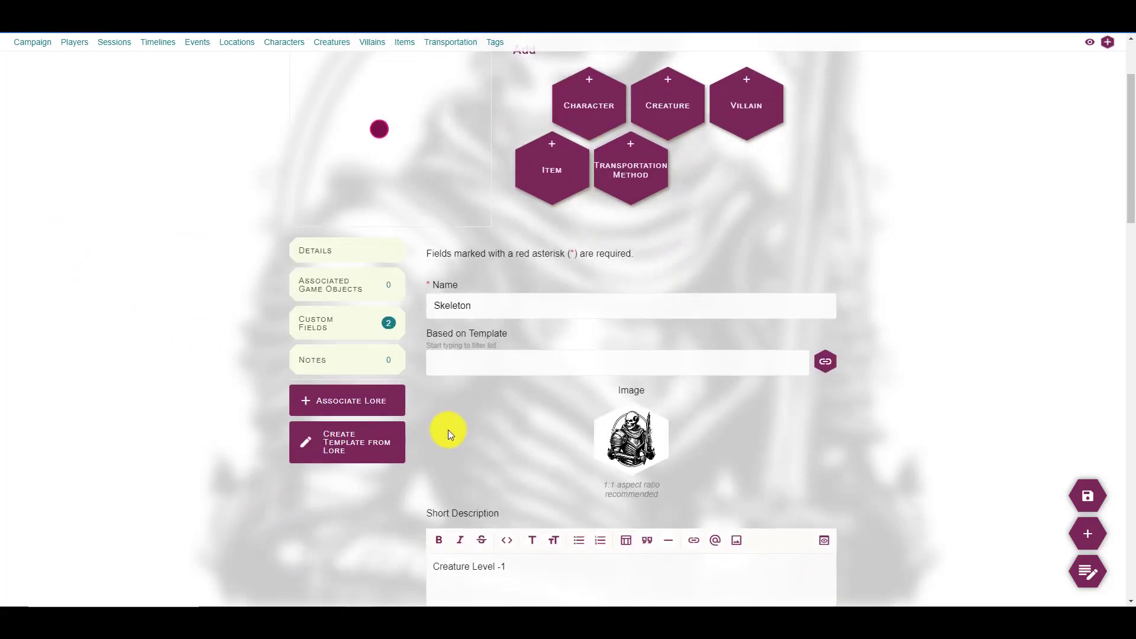
click(357, 452)
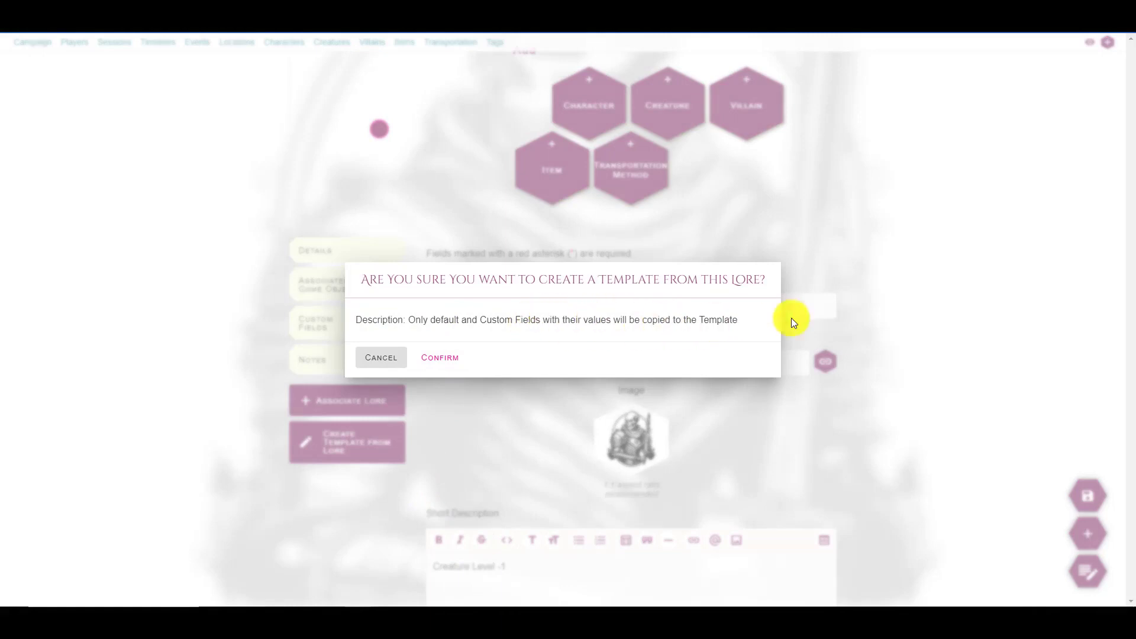
click(450, 357)
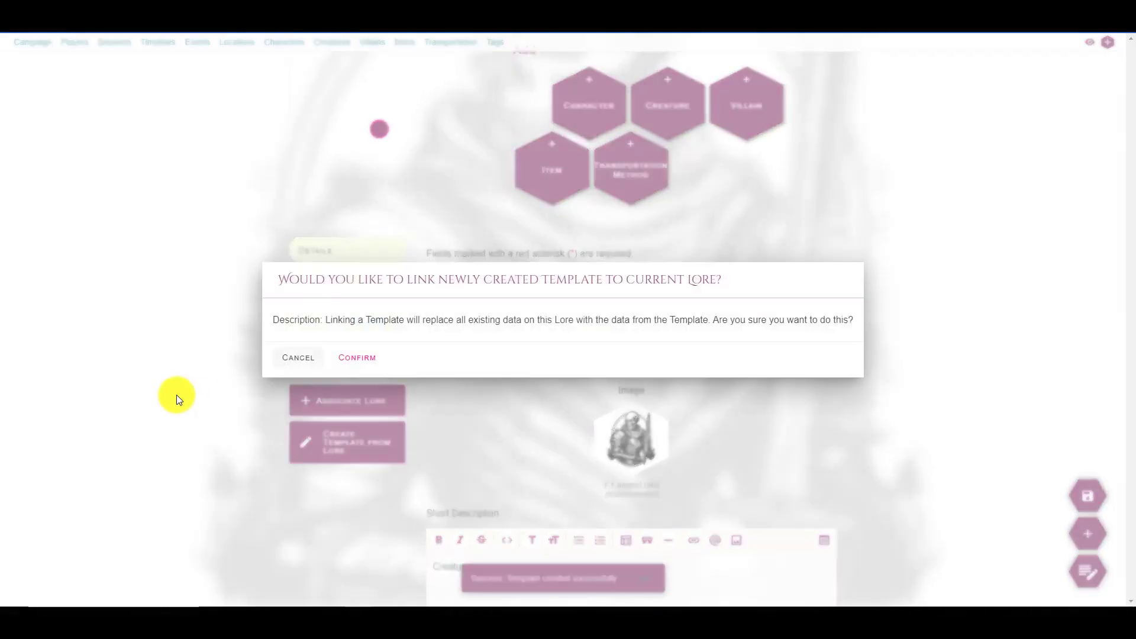
click(357, 357)
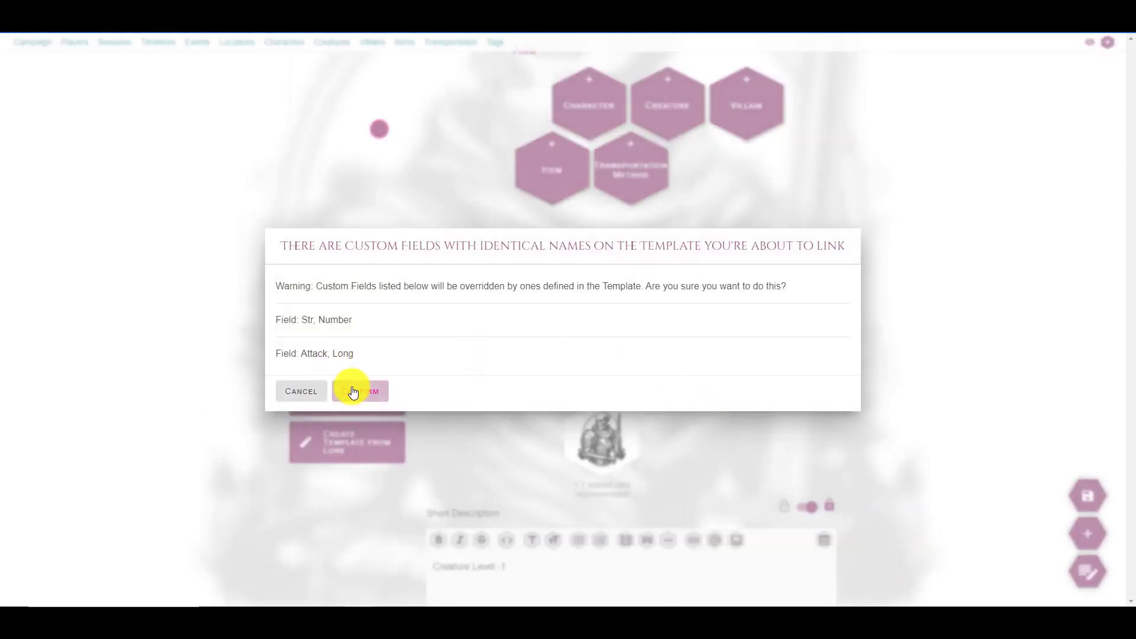
click(353, 392)
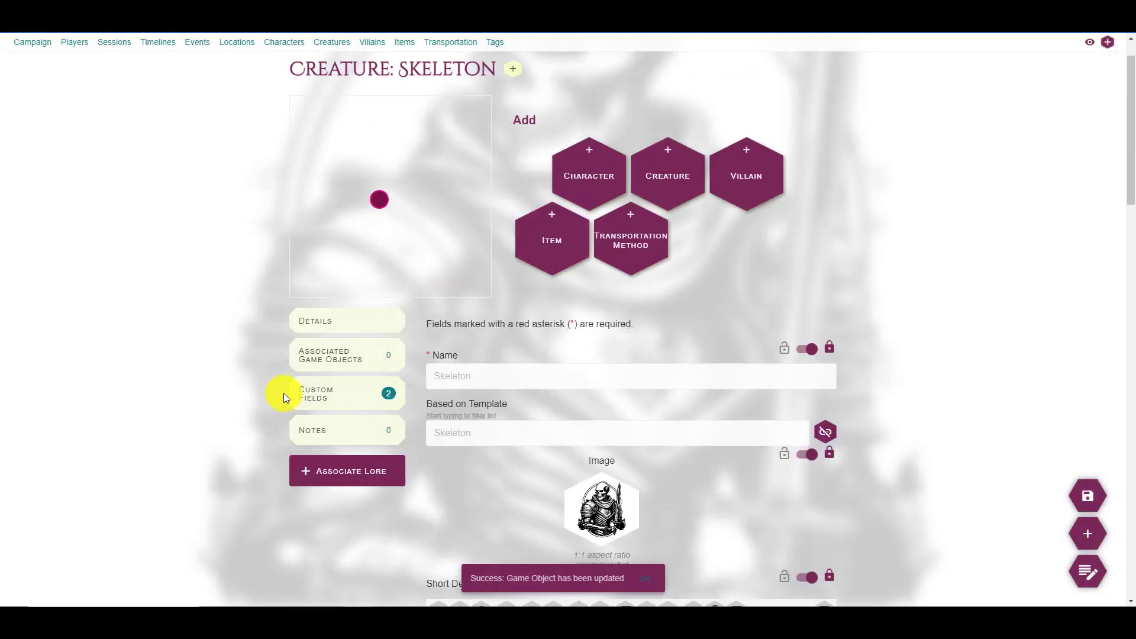
- Open the Skeleton template from the campaign's creature template list
scroll(236, 379, down, 1)
scroll(177, 355, up, 2)
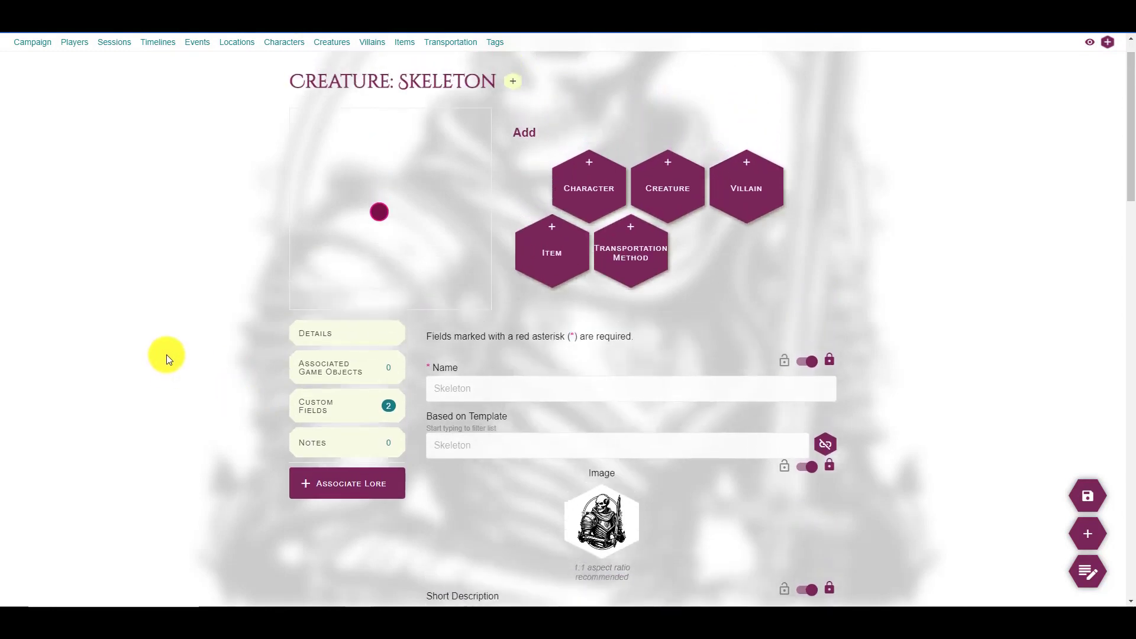
scroll(499, 334, down, 2)
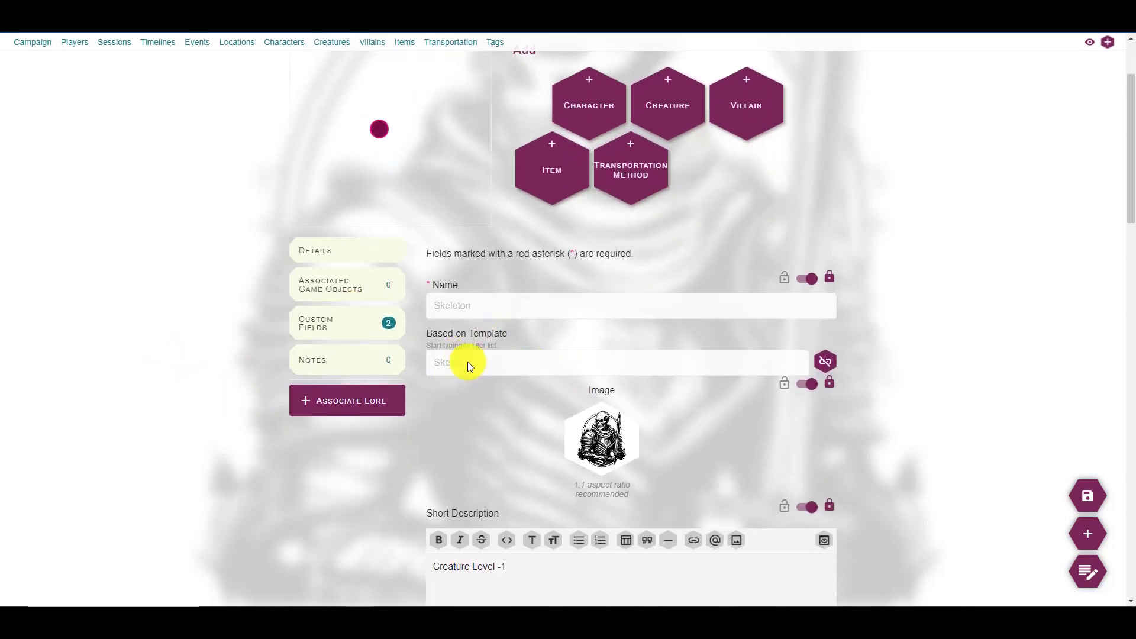
click(329, 42)
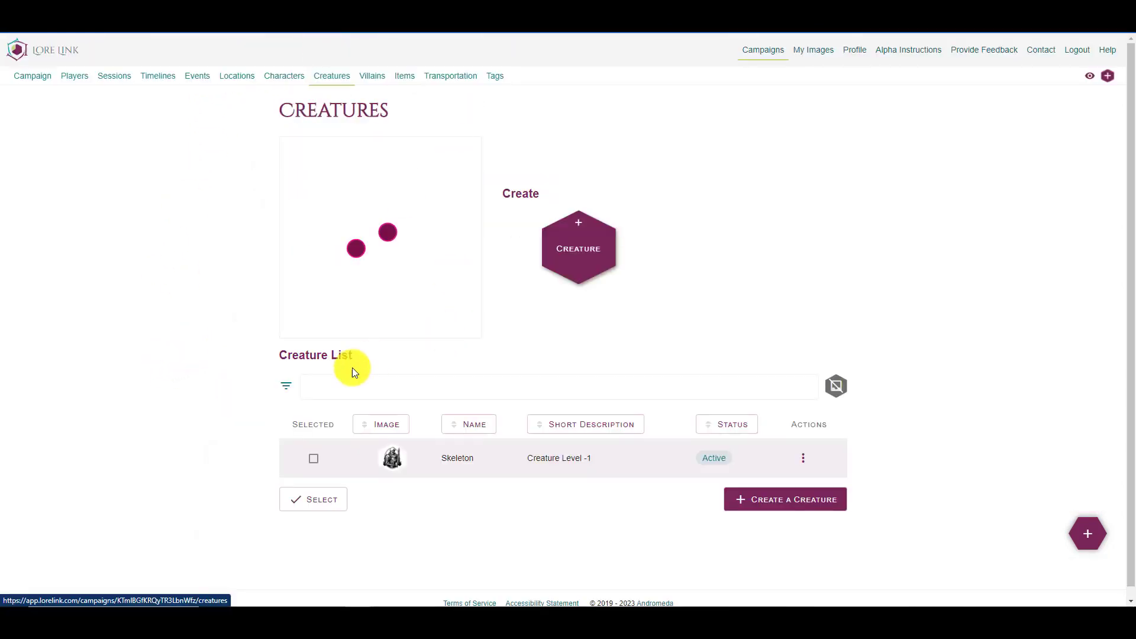
scroll(352, 372, down, 2)
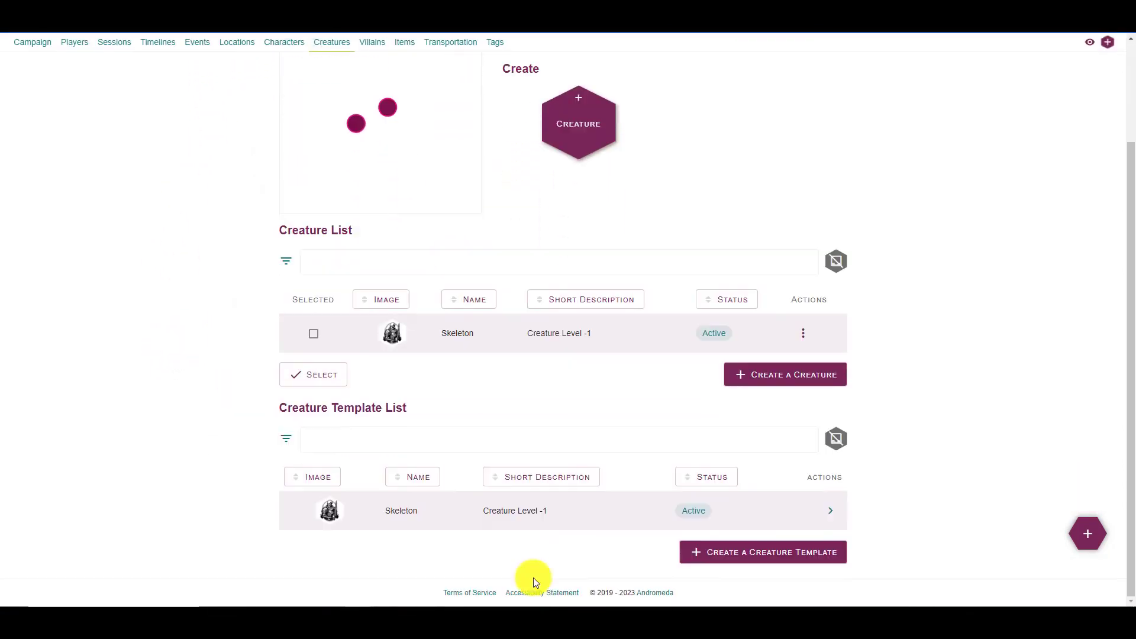
click(825, 515)
- Rename the creature template as "Pathfinder 2E Creature Template"
double_click(509, 204)
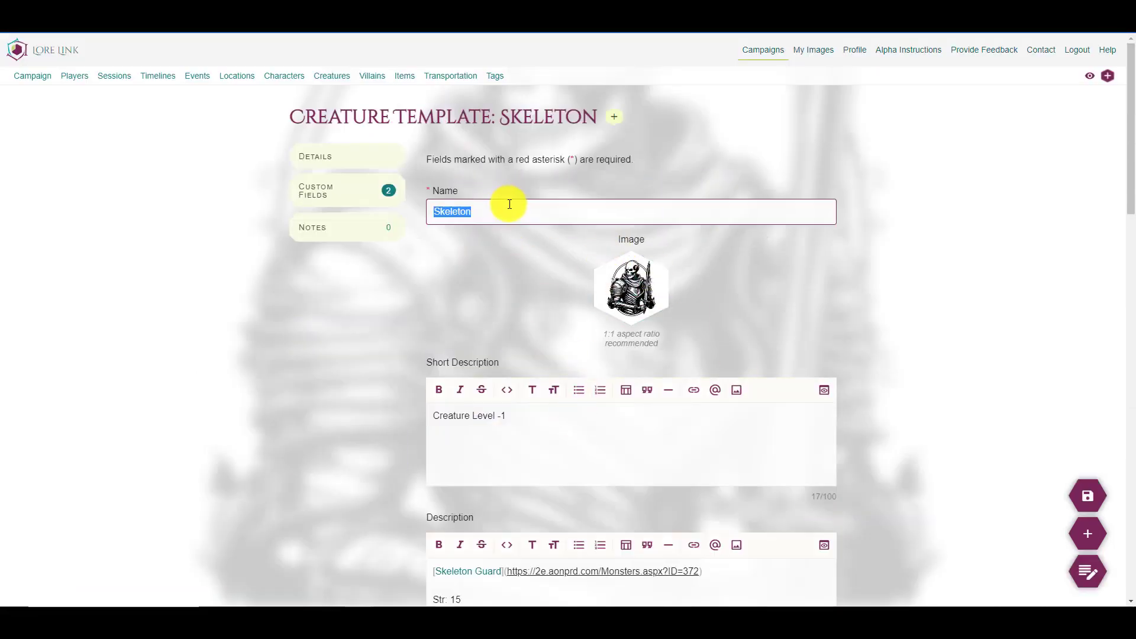
text(P)
key(BackSpace)
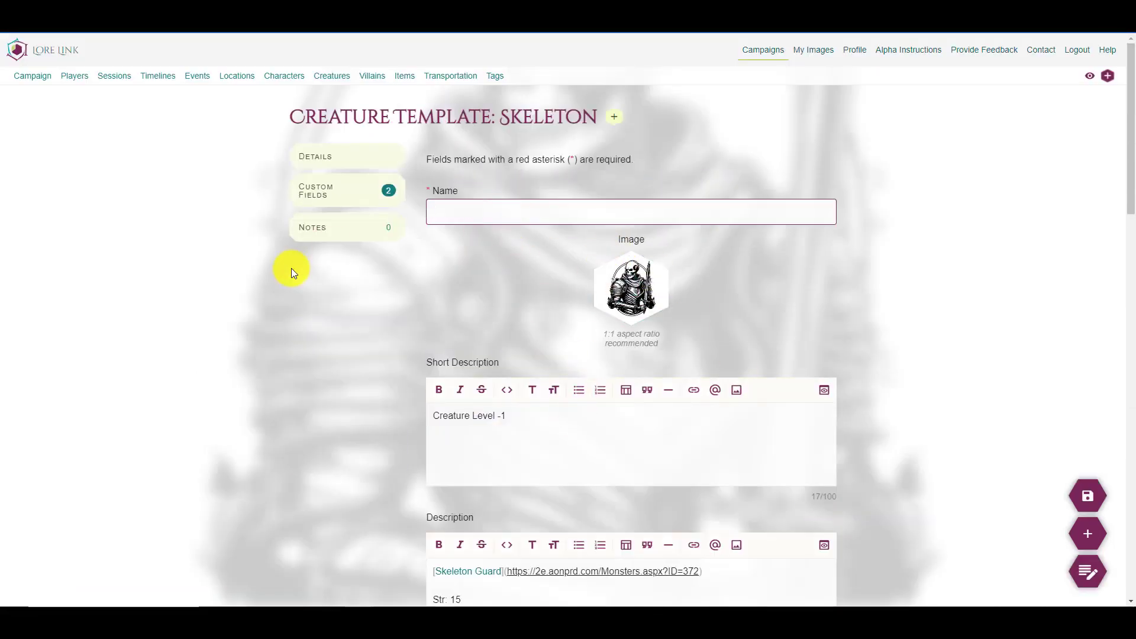
text(Pathfinder 2E Creature Template)
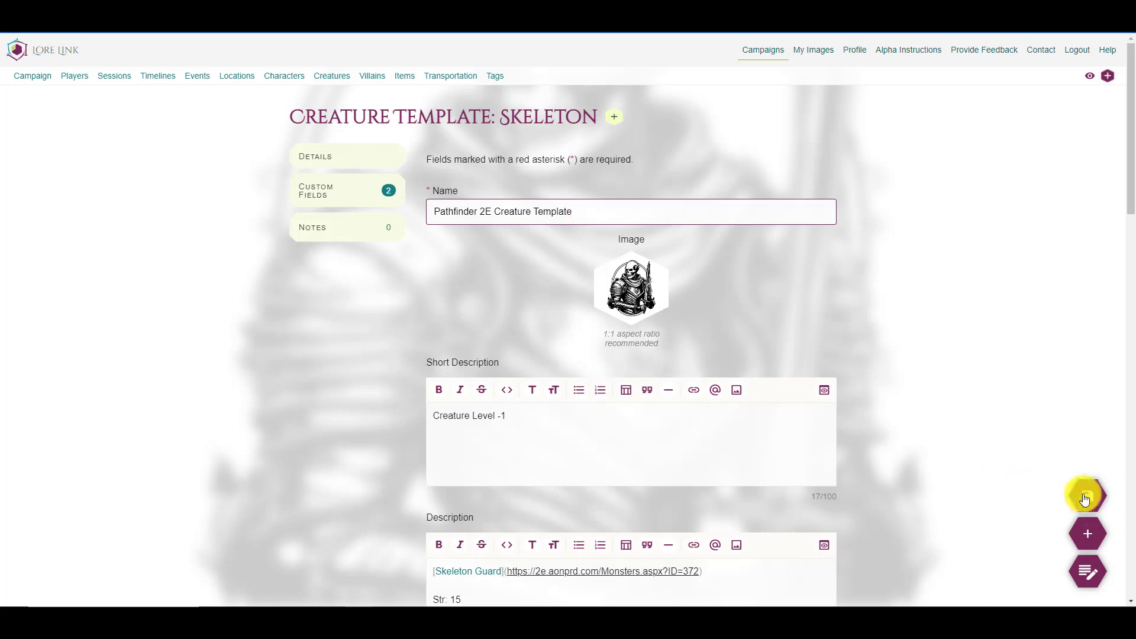
- Remove the template's image, shorten its short description to "Creature Level" and save the template
click(644, 301)
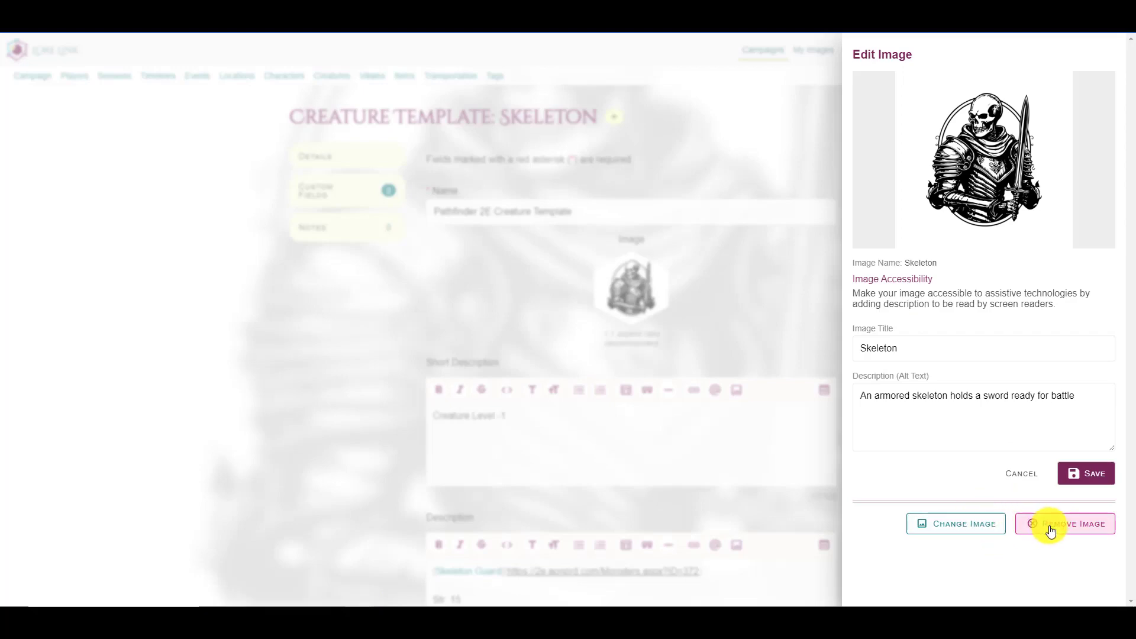
click(1040, 527)
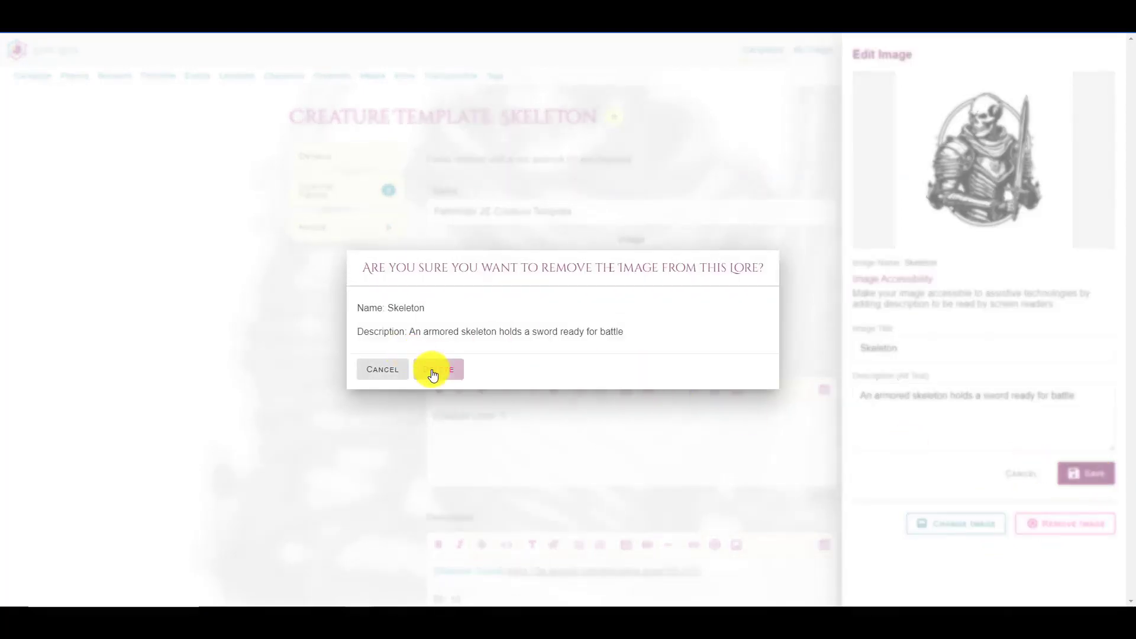
click(452, 369)
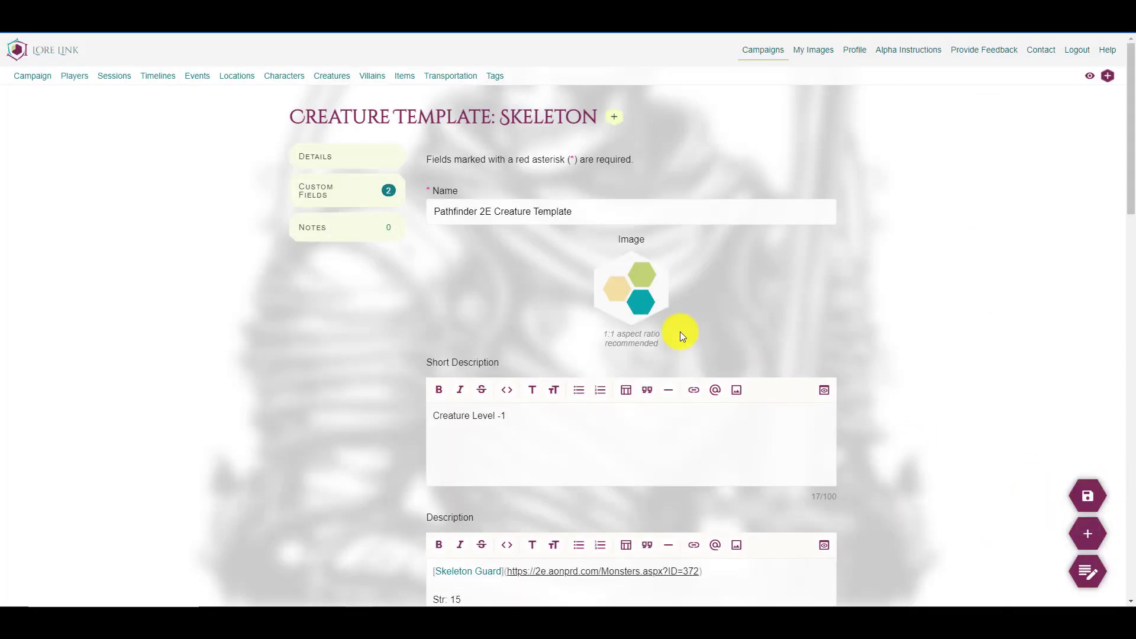
scroll(679, 324, down, 2)
mouse_move(506, 297)
mouse_down()
mouse_move(468, 295)
mouse_move(500, 294)
mouse_up()
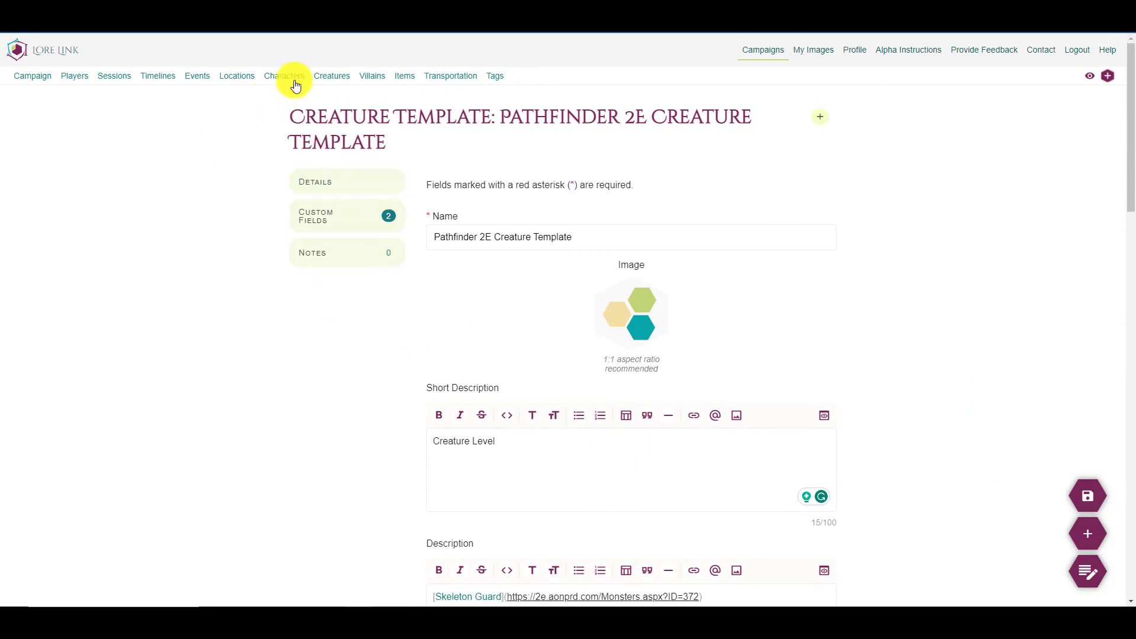
- Return to the campaign's creatures and check the creature and template lists
click(340, 75)
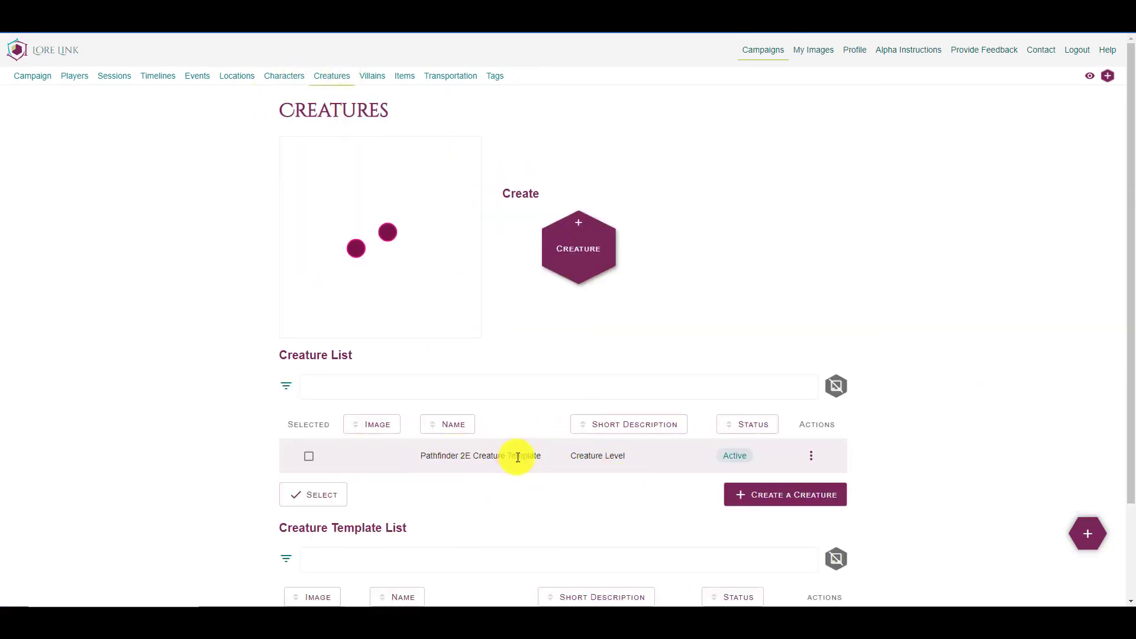
scroll(494, 498, down, 2)
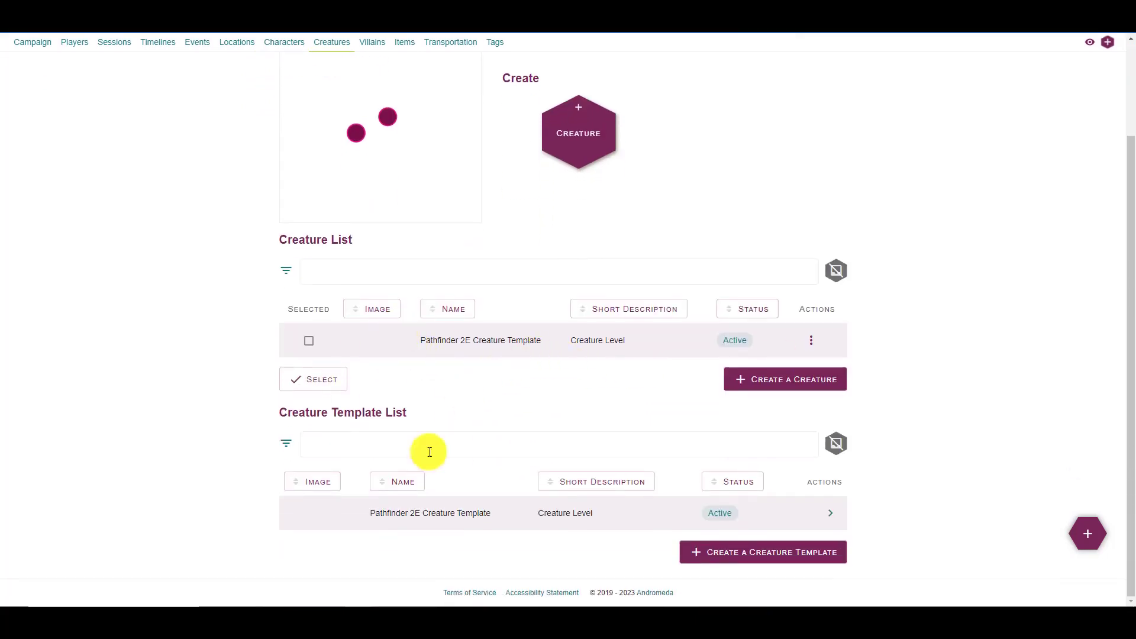
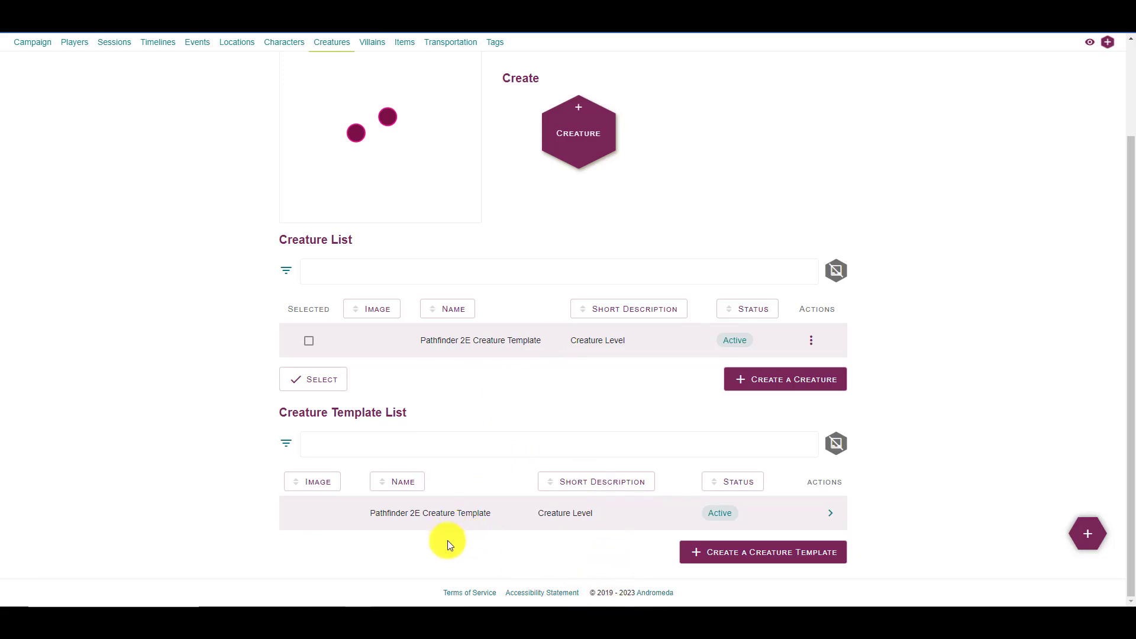
- Open the Pathfinder 2E Creature Template creature, unlock its name from the template, rename it "Skeleton" and save the creature
click(811, 340)
click(825, 366)
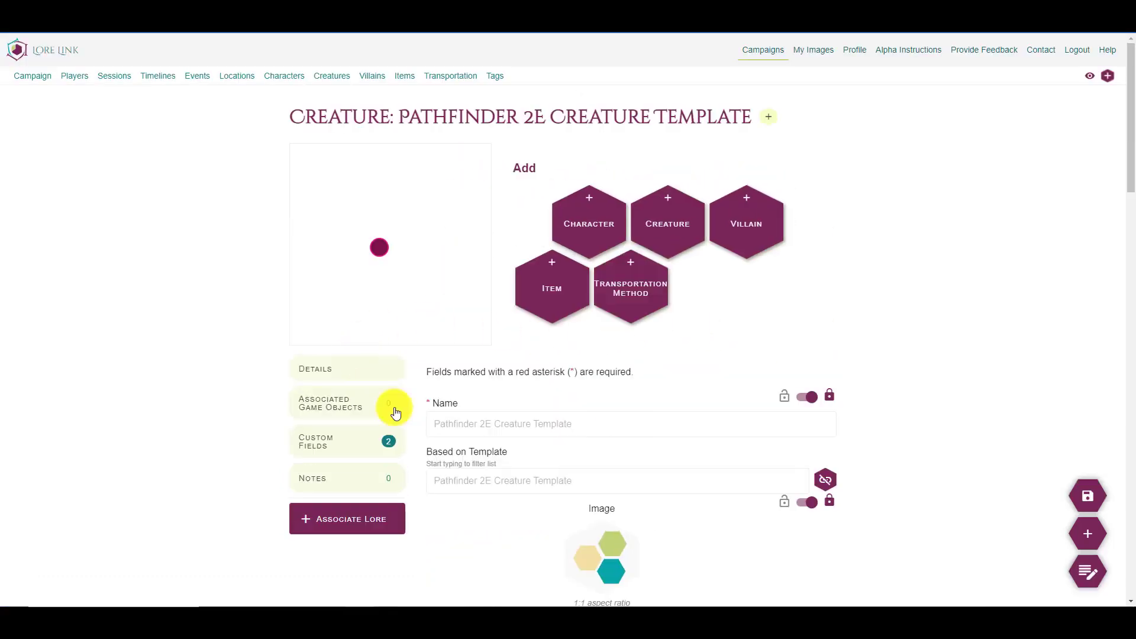
scroll(660, 381, down, 1)
click(810, 336)
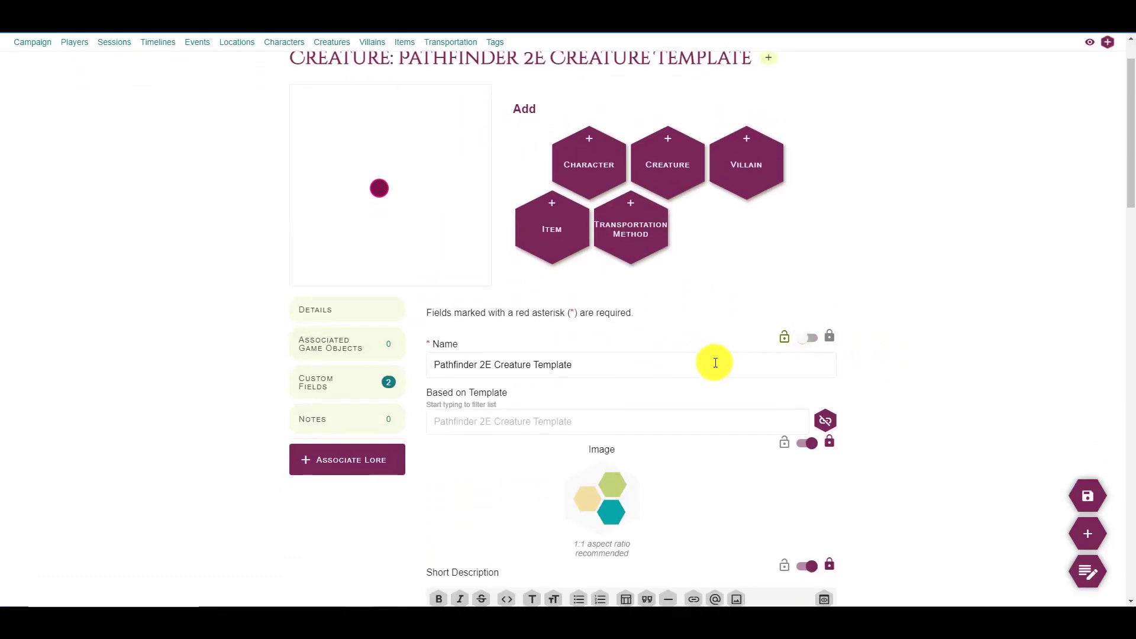
double_click(784, 362)
triple_click(784, 362)
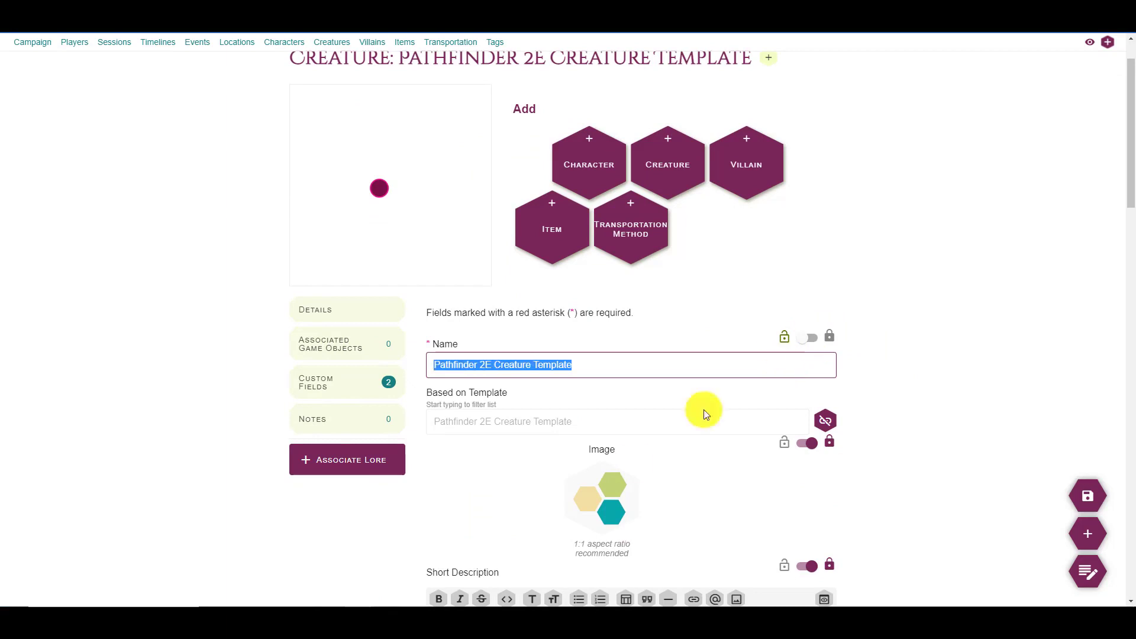
text(Skeleton)
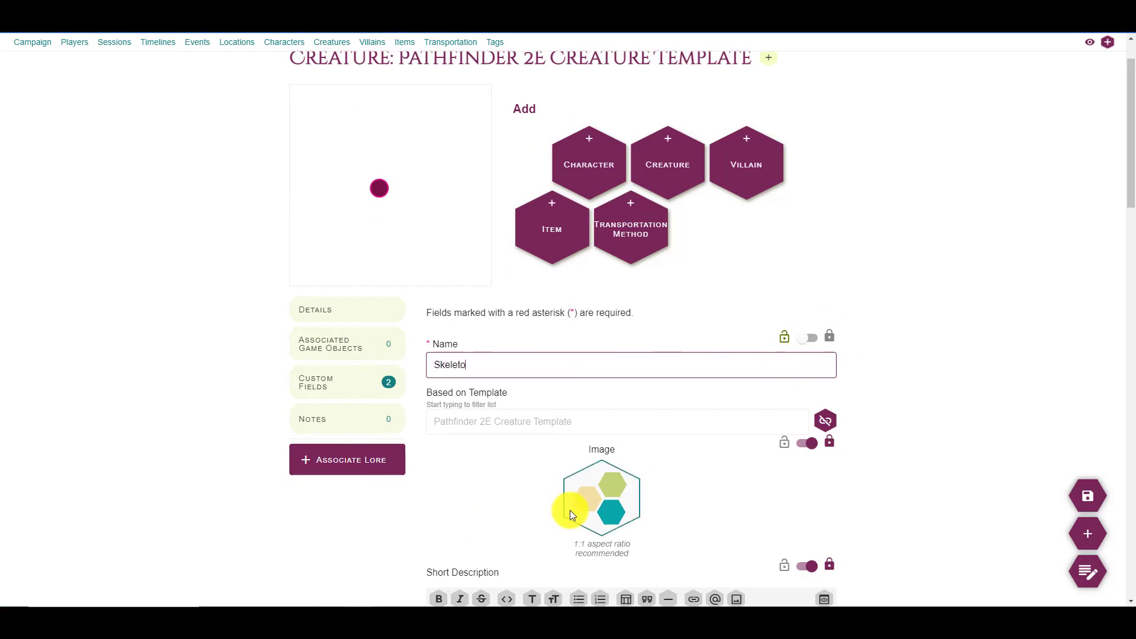
click(1085, 500)
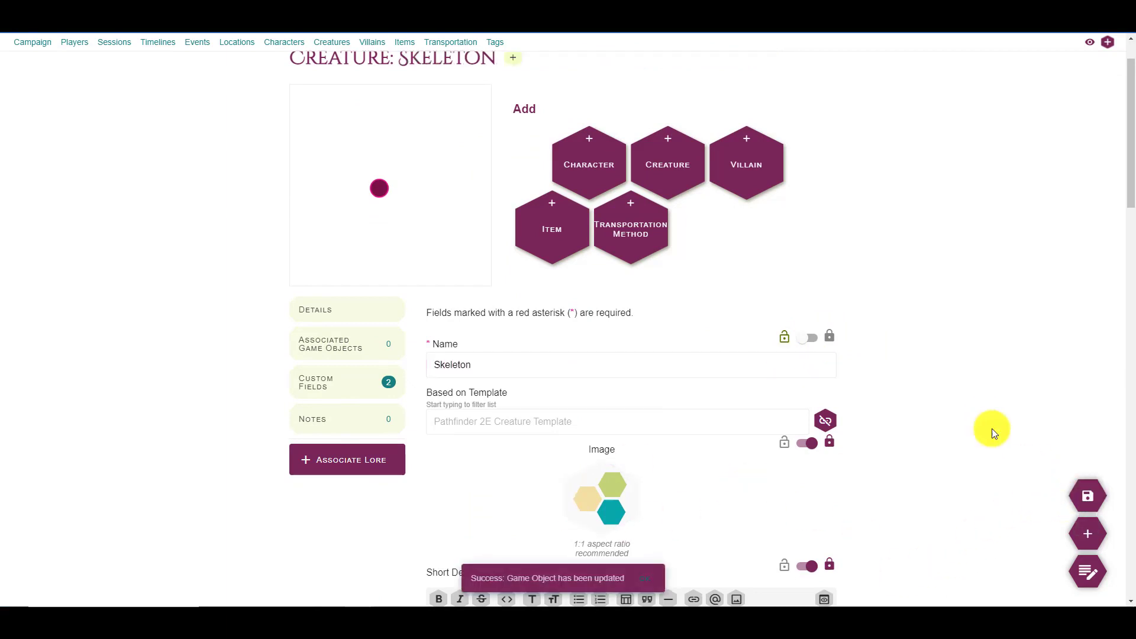
- Unlock the creature's image, set it to the Skeleton picture from the Monsters image folder and save the creature
scroll(802, 264, down, 1)
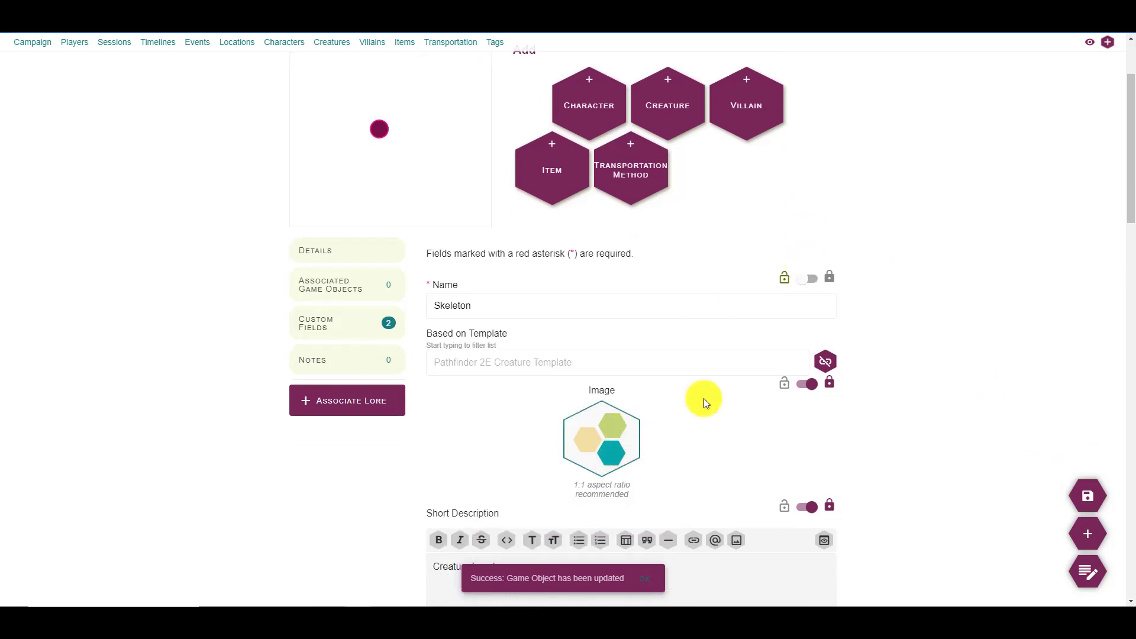
click(806, 384)
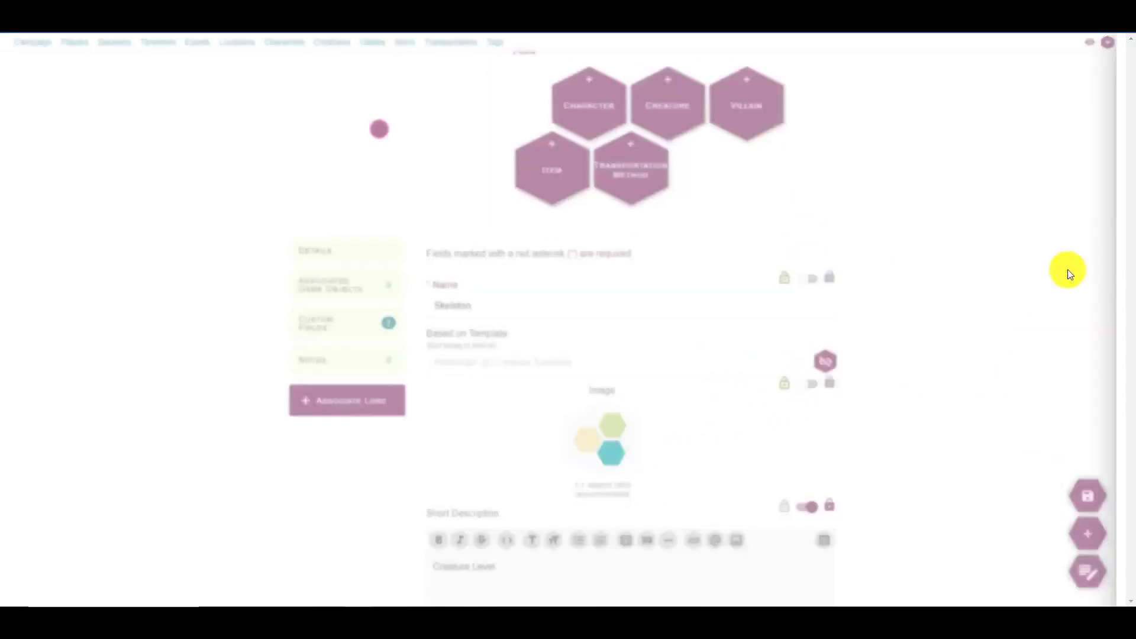
click(913, 222)
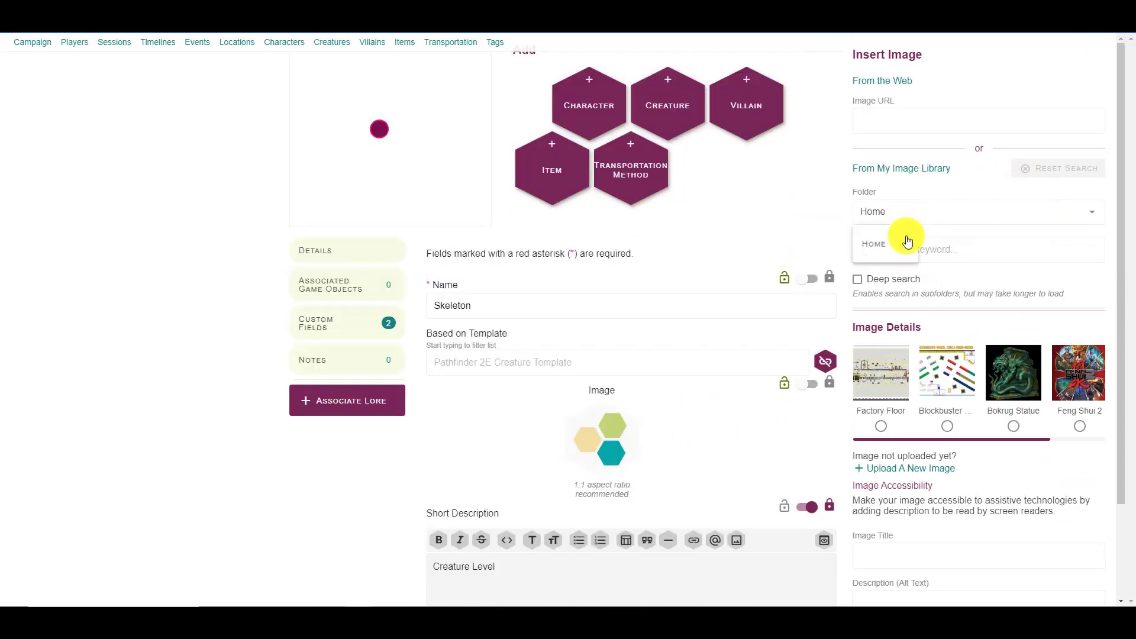
mouse_move(894, 243)
click(962, 356)
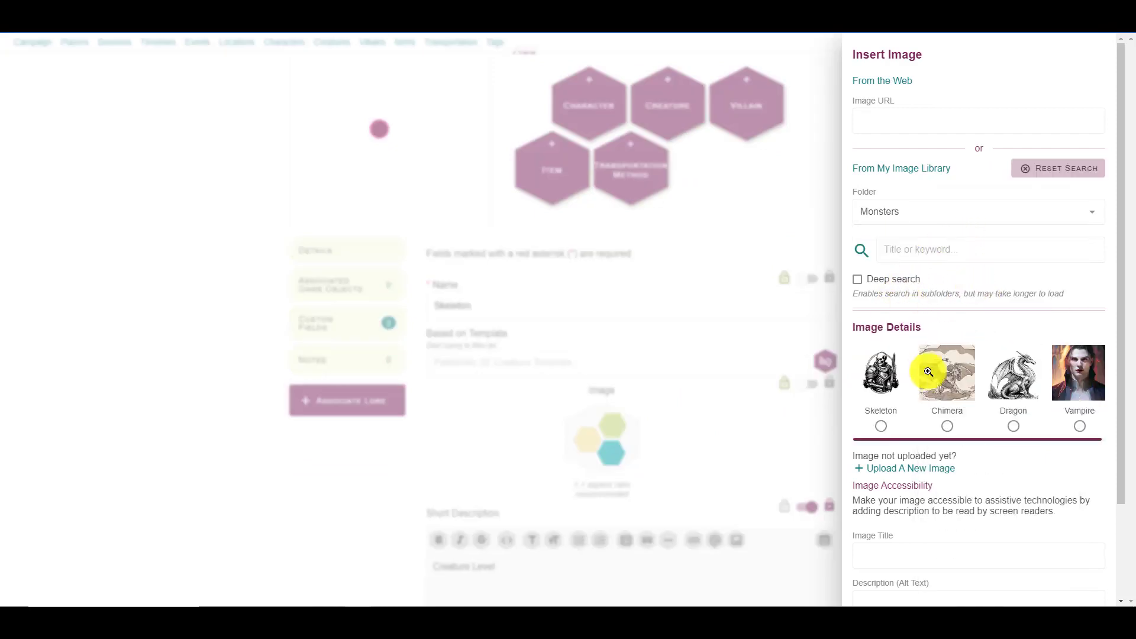
click(881, 426)
scroll(1041, 402, down, 2)
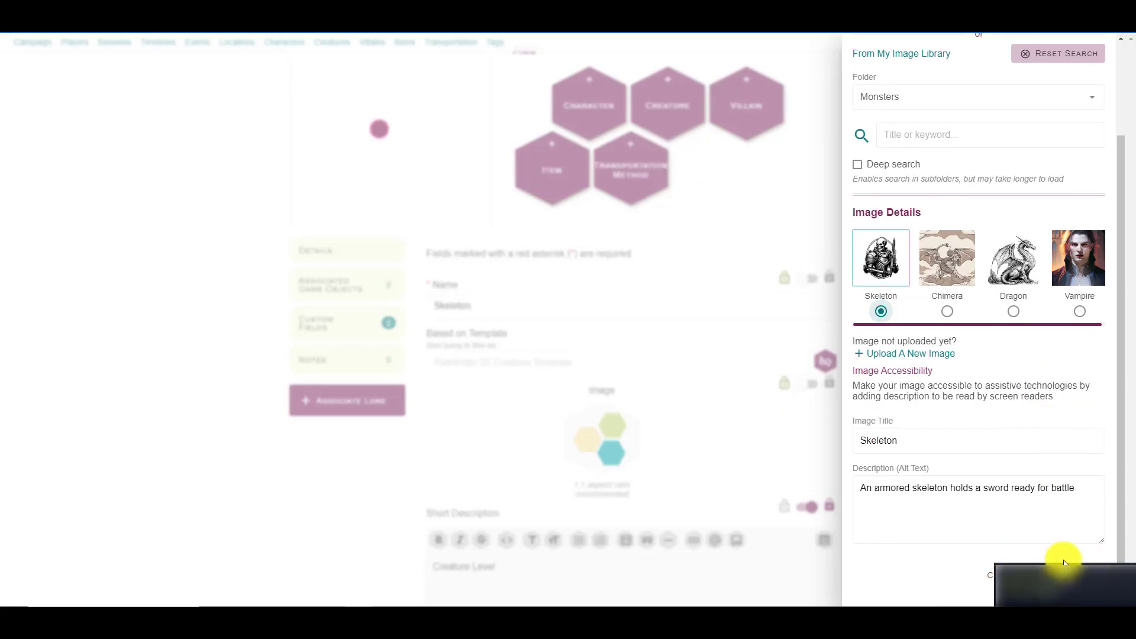
click(1065, 575)
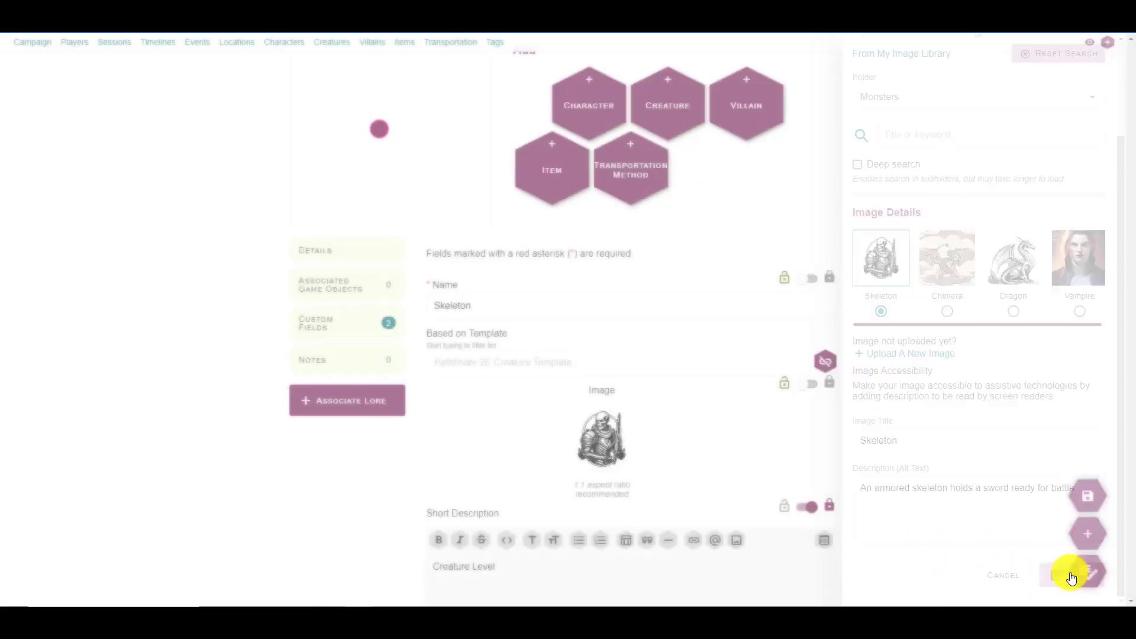
scroll(886, 443, down, 1)
click(1088, 496)
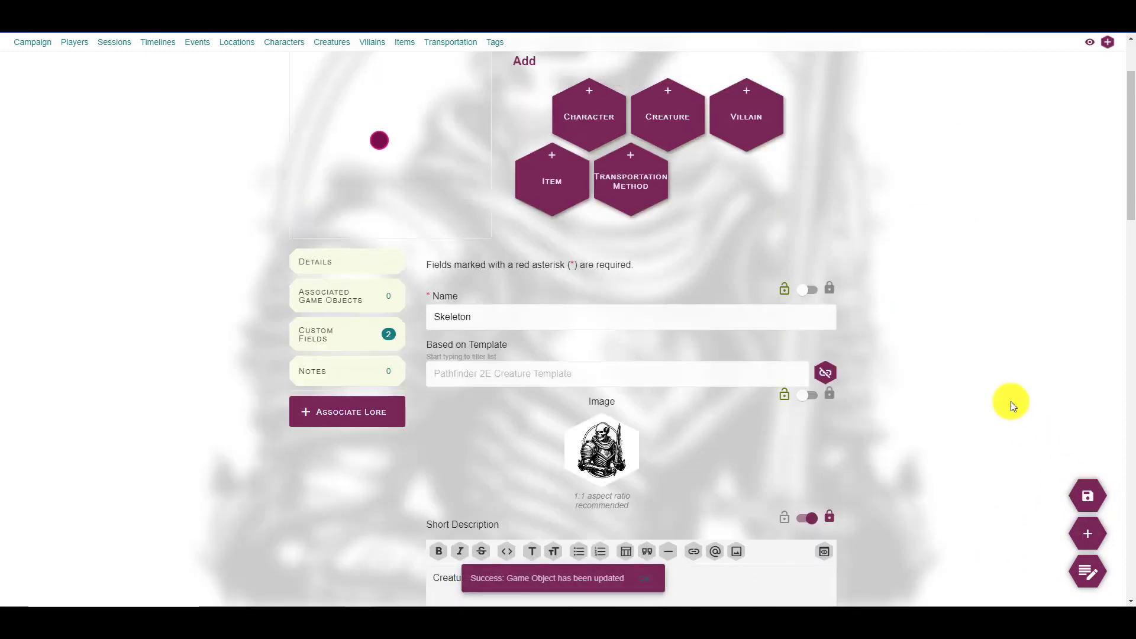
- Return to the campaign's creatures, open the Pathfinder 2E Creature Template, replace its short description with "CR" and save the template
scroll(1000, 395, down, 2)
scroll(943, 396, down, 5)
scroll(938, 398, up, 3)
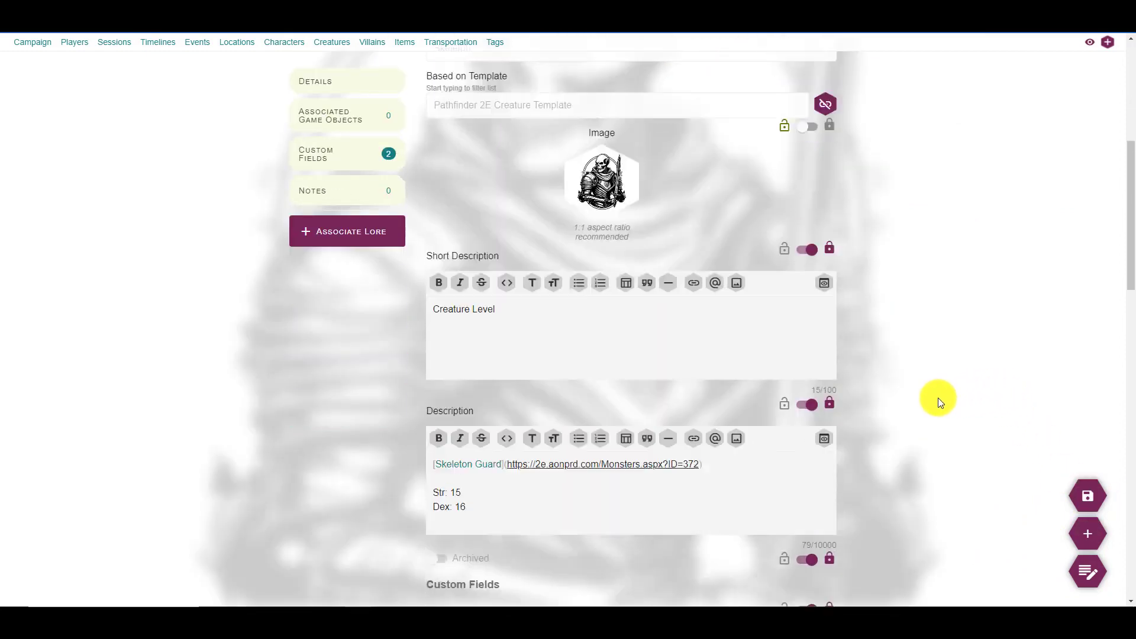
scroll(501, 443, down, 2)
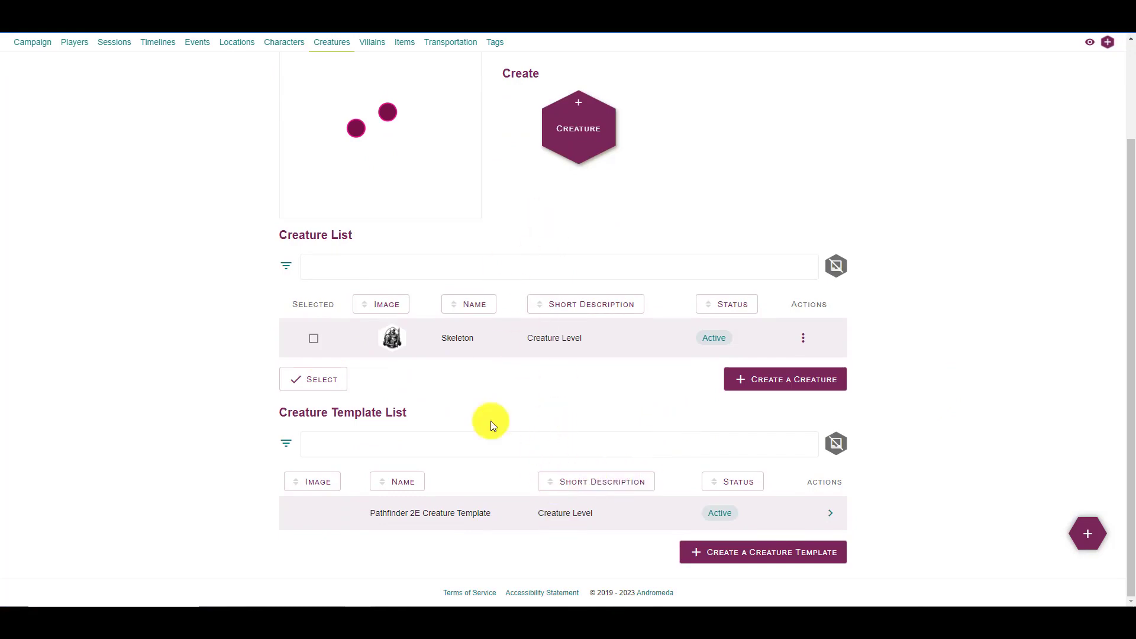
click(830, 512)
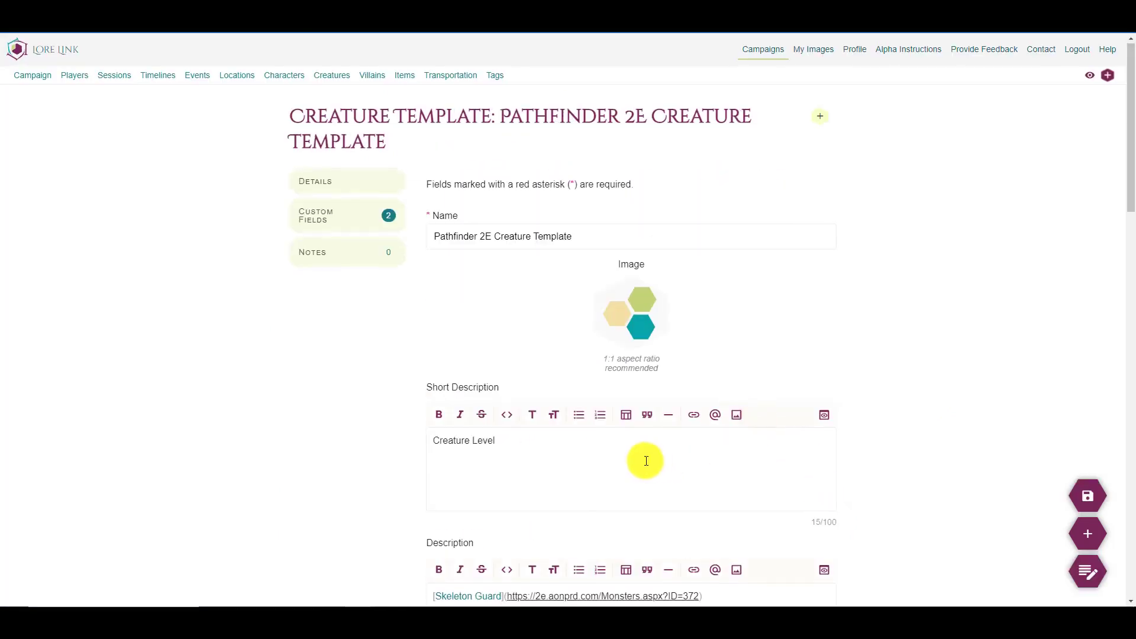
click(647, 459)
scroll(646, 459, down, 5)
key(BackSpace)
key(BackSpace)
key(BackSpace)
key(BackSpace)
key(BackSpace)
key(BackSpace)
key(BackSpace)
key(BackSpace)
key(BackSpace)
key(BackSpace)
key(BackSpace)
key(BackSpace)
key(BackSpace)
text(R)
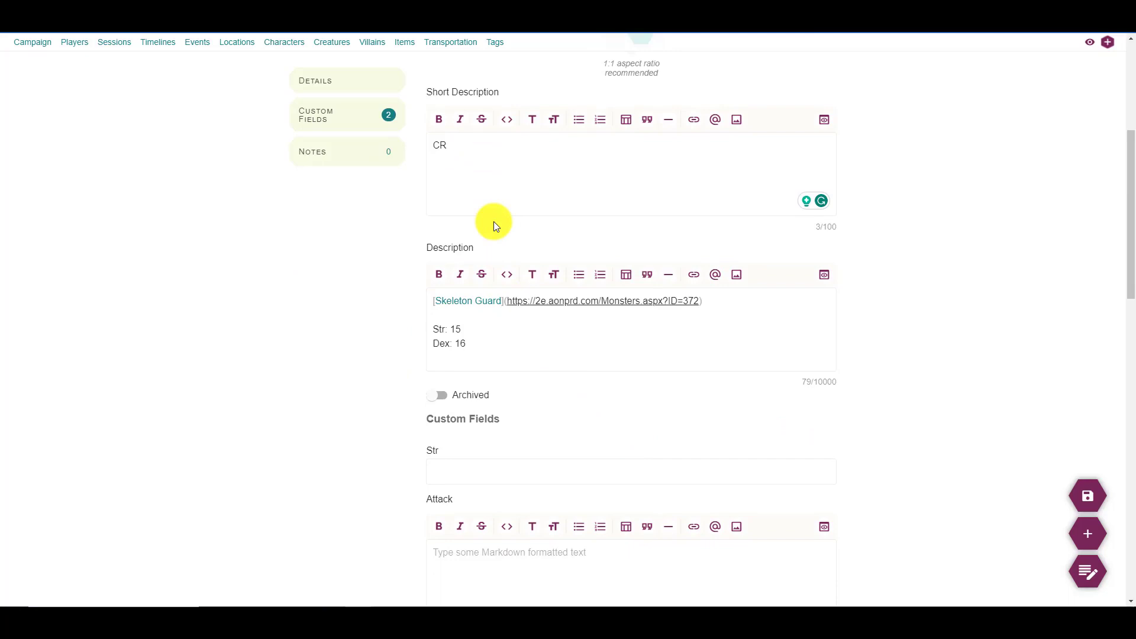
click(1084, 494)
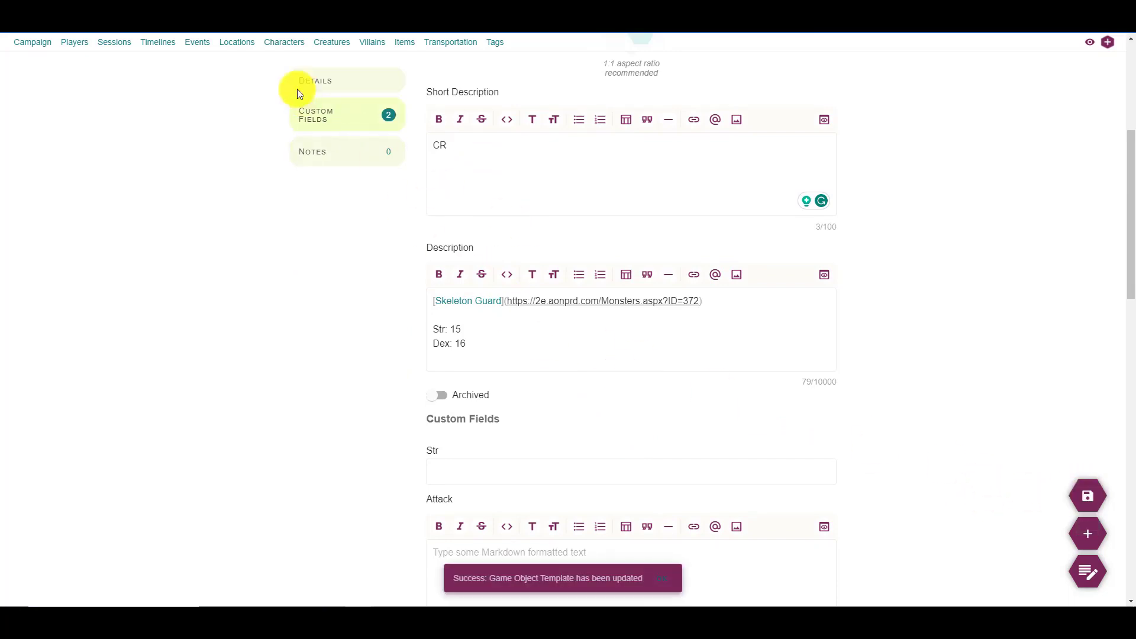
- Check the short descriptions in the creature and template lists, and view the campaign's item and item template lists
click(325, 43)
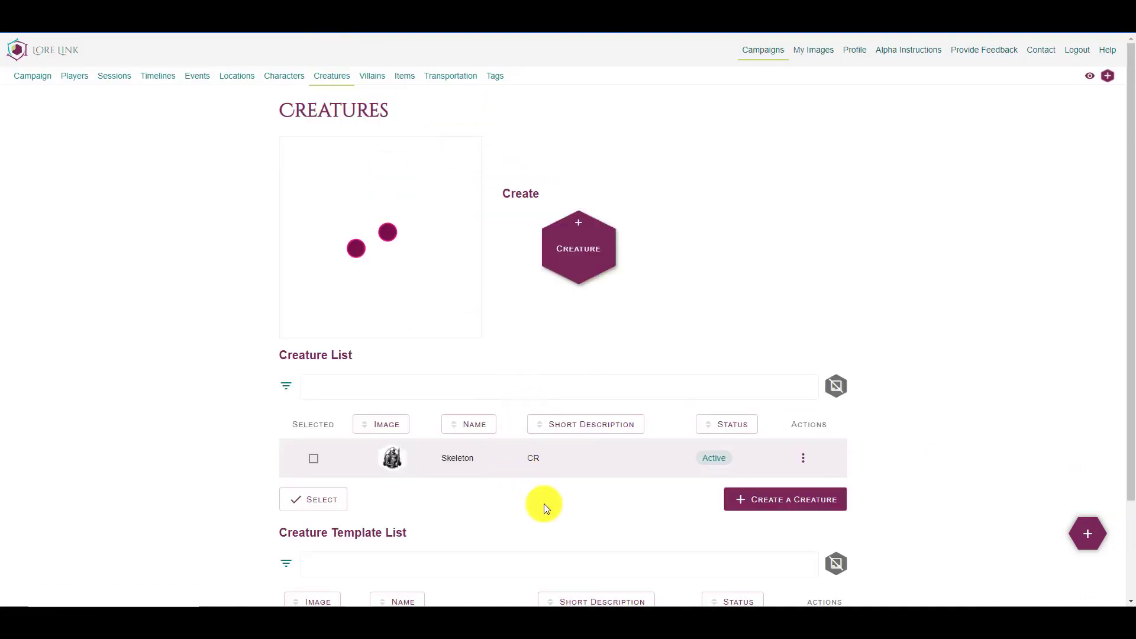
scroll(553, 435, down, 2)
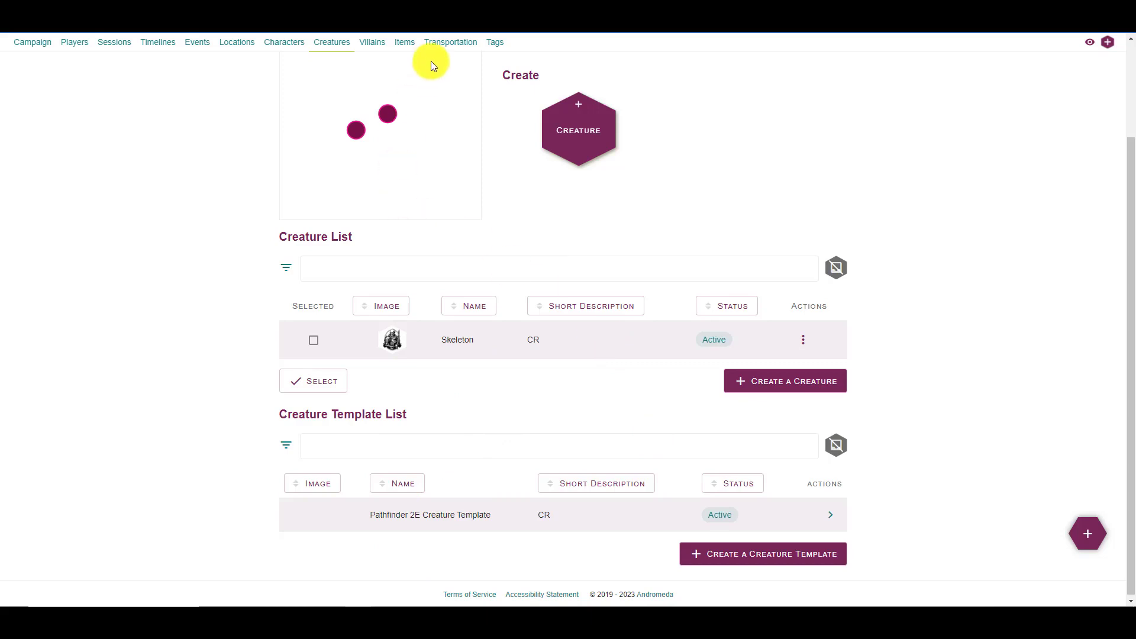
click(405, 42)
scroll(357, 130, down, 2)
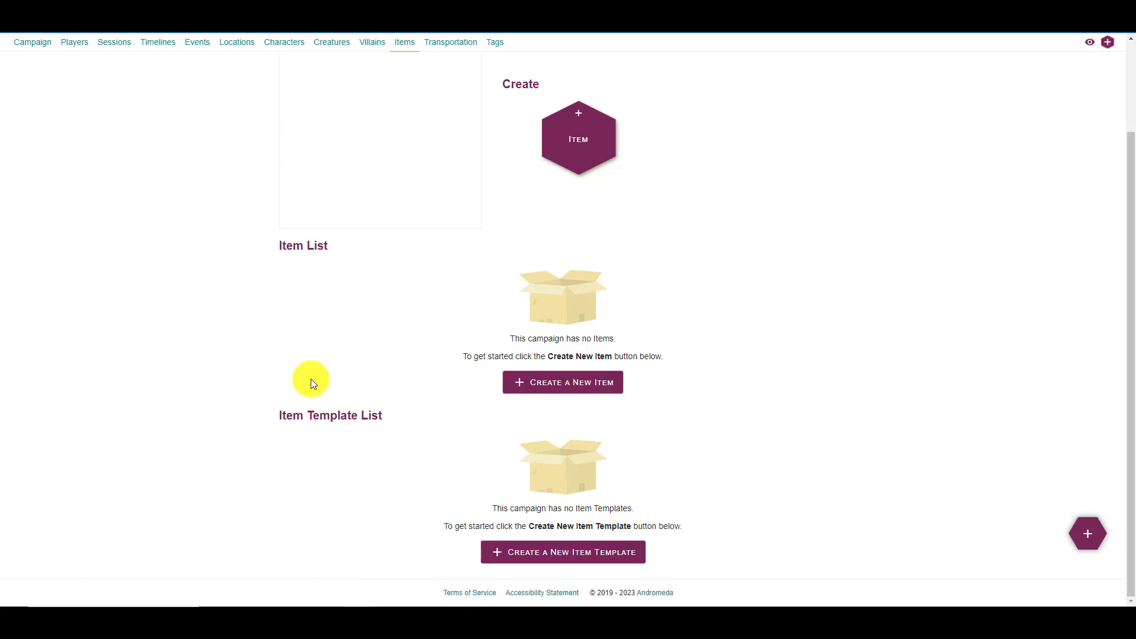
scroll(439, 499, up, 1)
scroll(507, 413, down, 1)
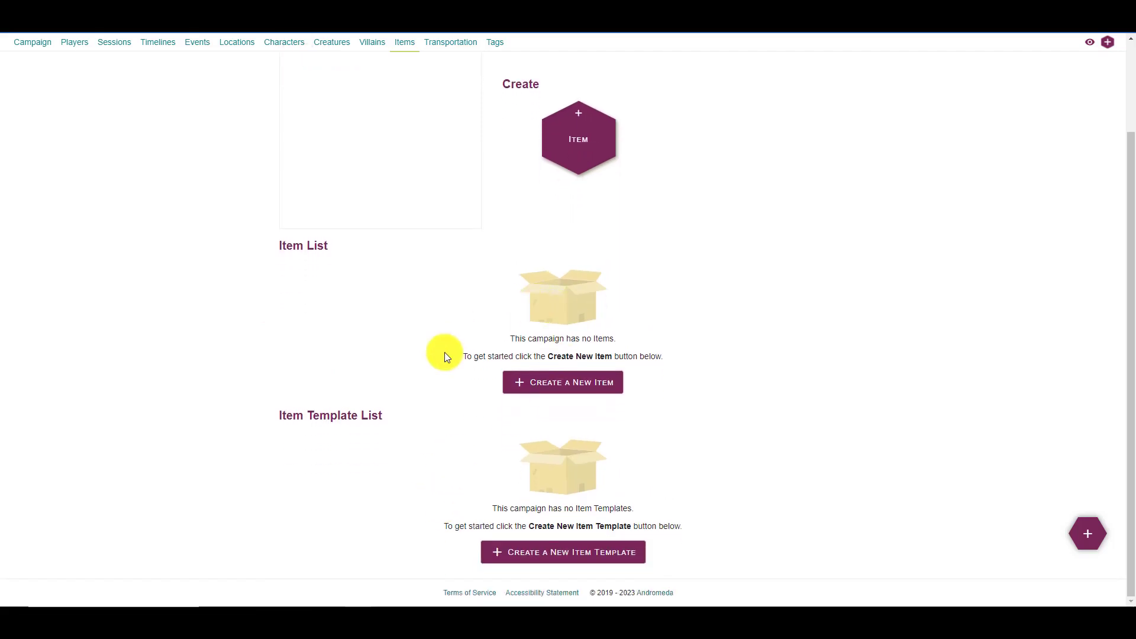
scroll(308, 338, up, 2)
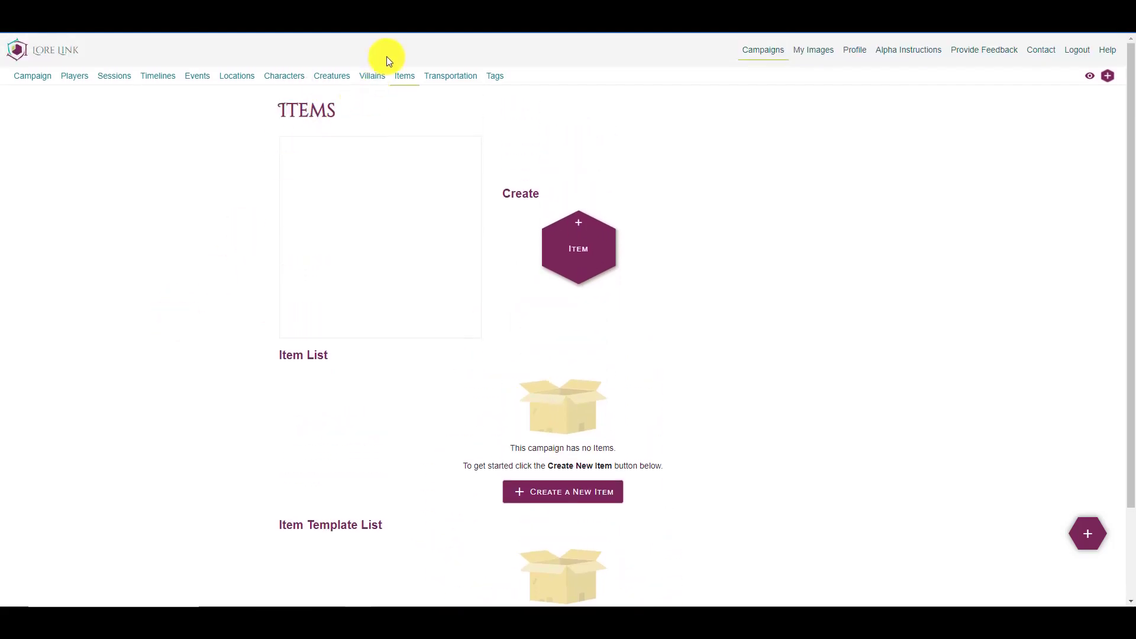
- Start a new villain in the campaign and name it "Undead Overlord"
click(379, 76)
click(663, 465)
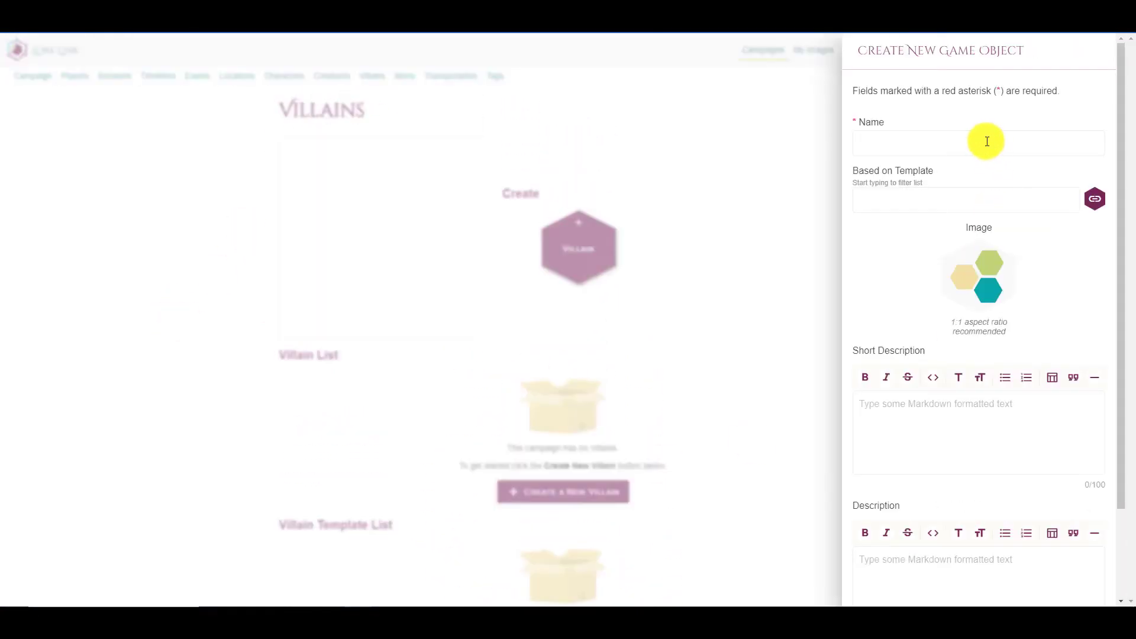
click(987, 142)
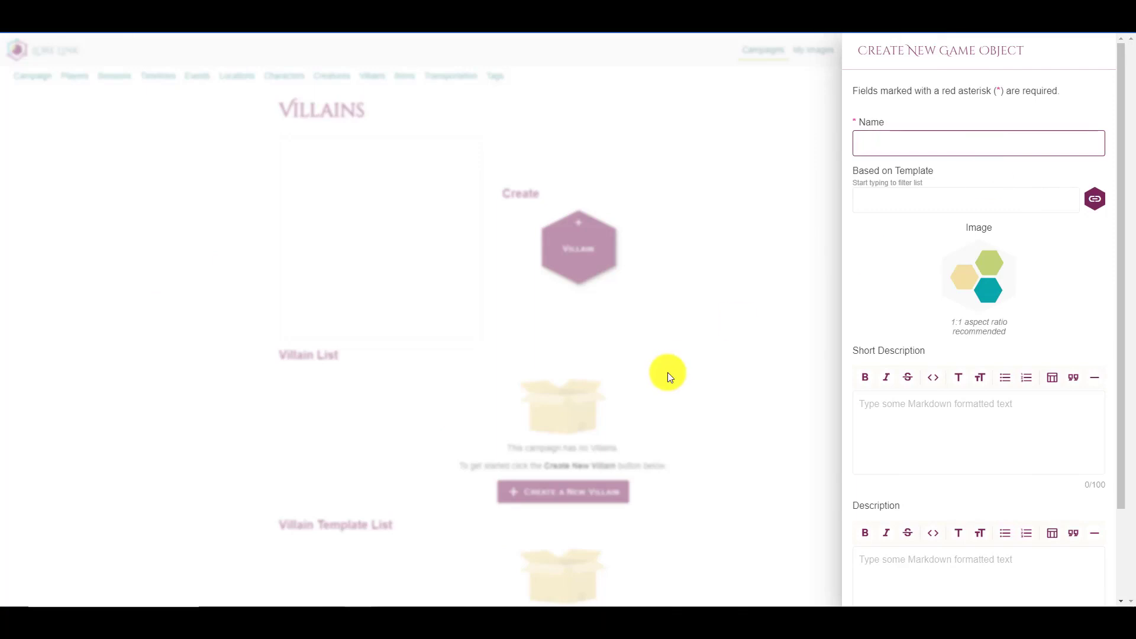
text(Undead Overlord)
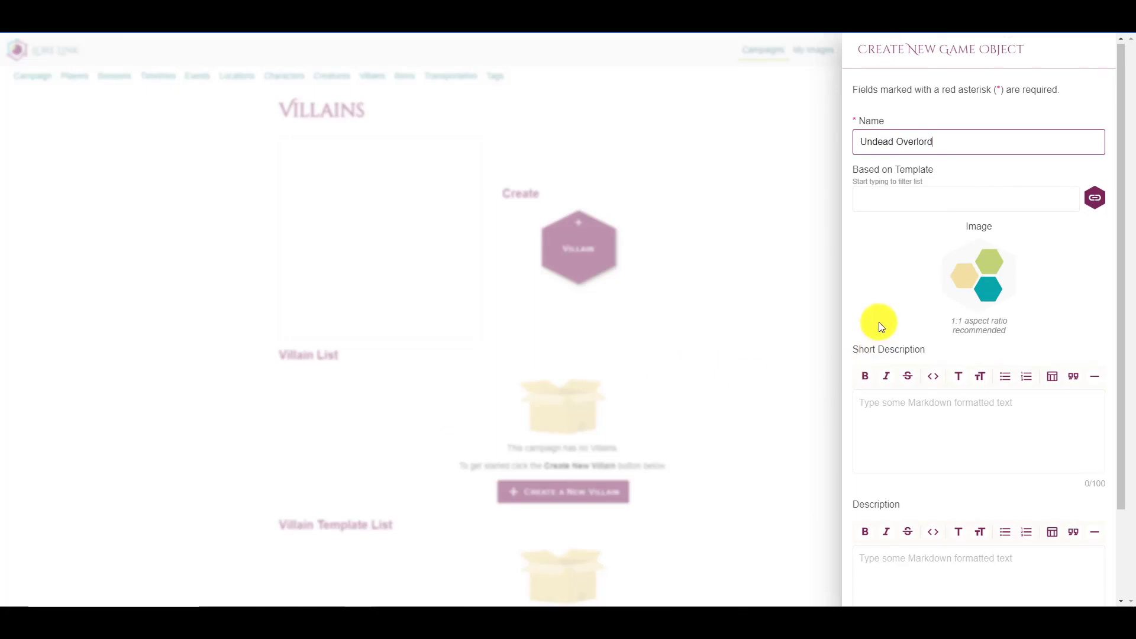
- Set the villain's image to "Undead King on Throne" from the People folder of the image library
scroll(875, 322, down, 1)
click(964, 255)
click(874, 211)
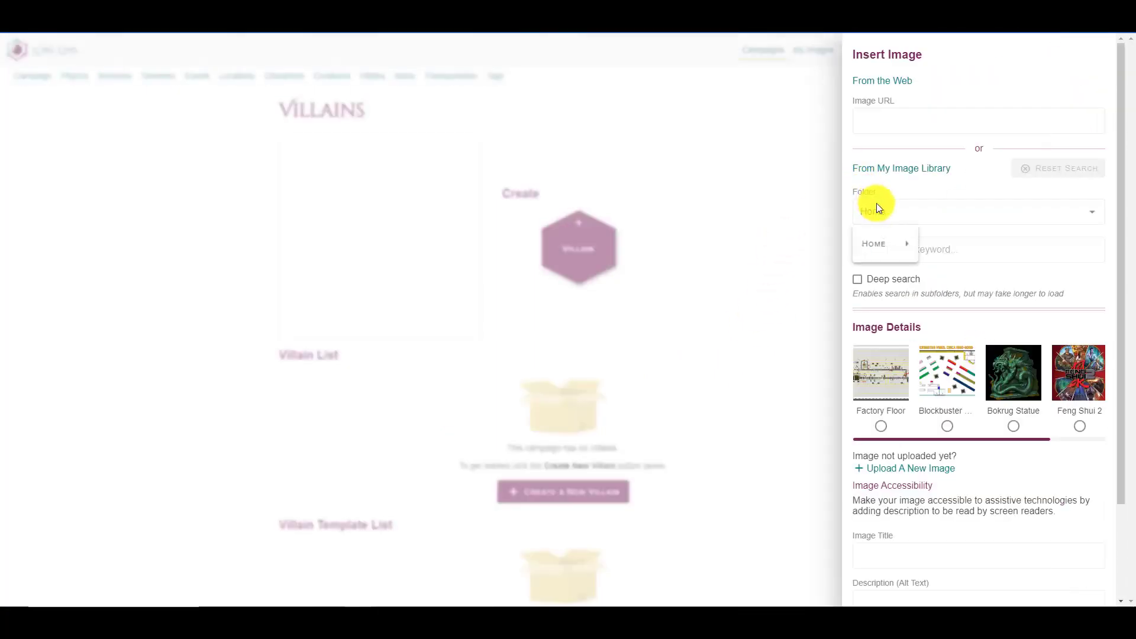
mouse_move(882, 244)
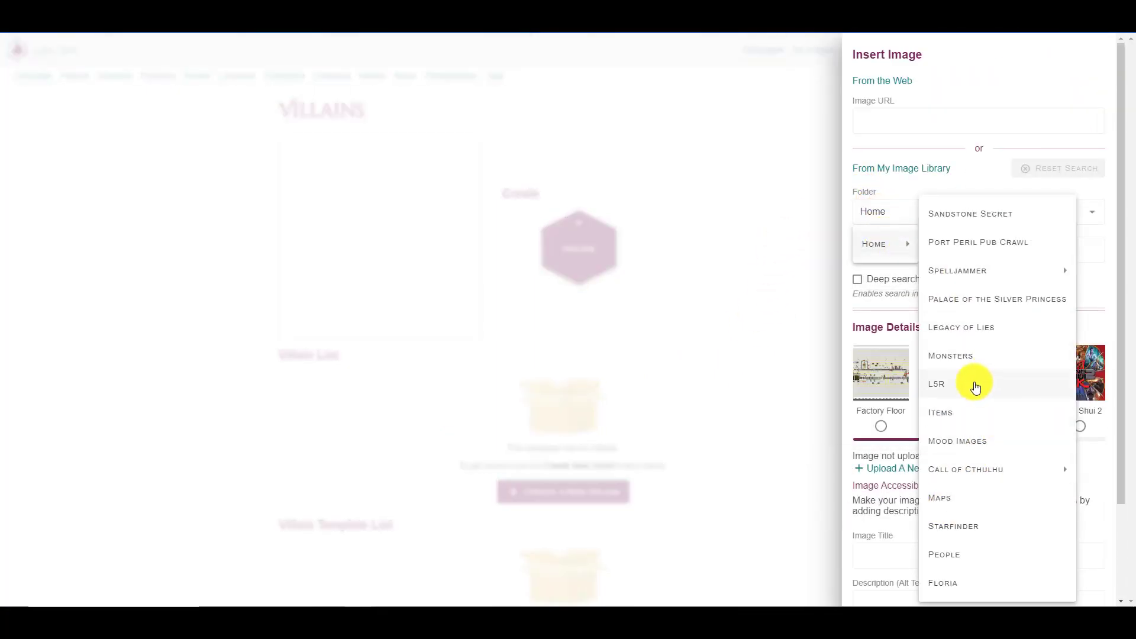
click(944, 554)
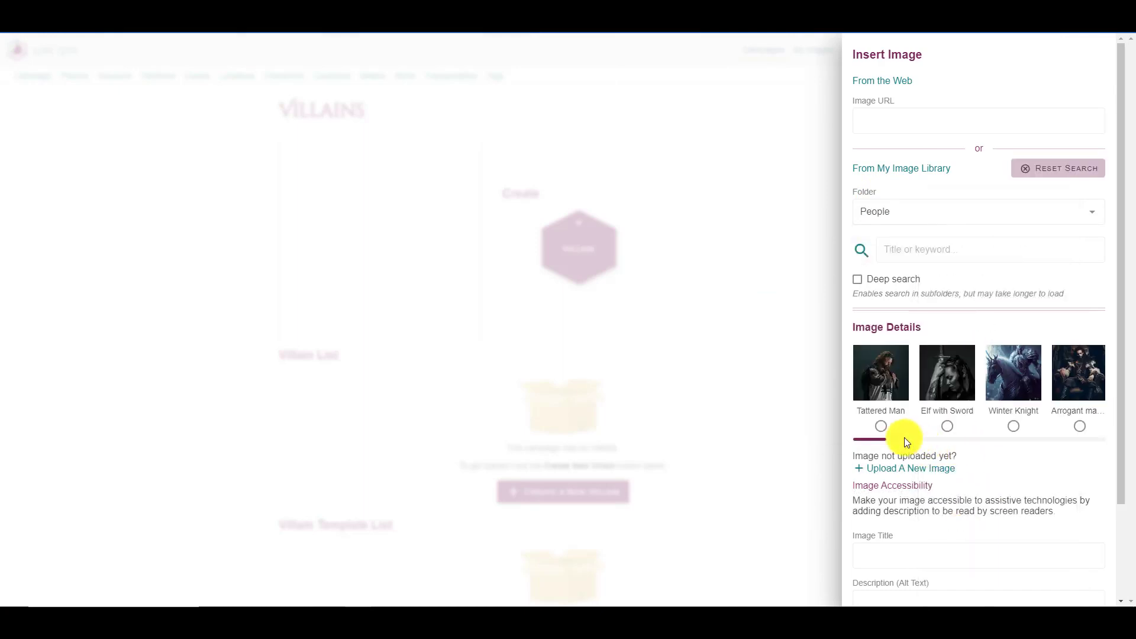
drag(880, 435, 984, 426)
click(979, 426)
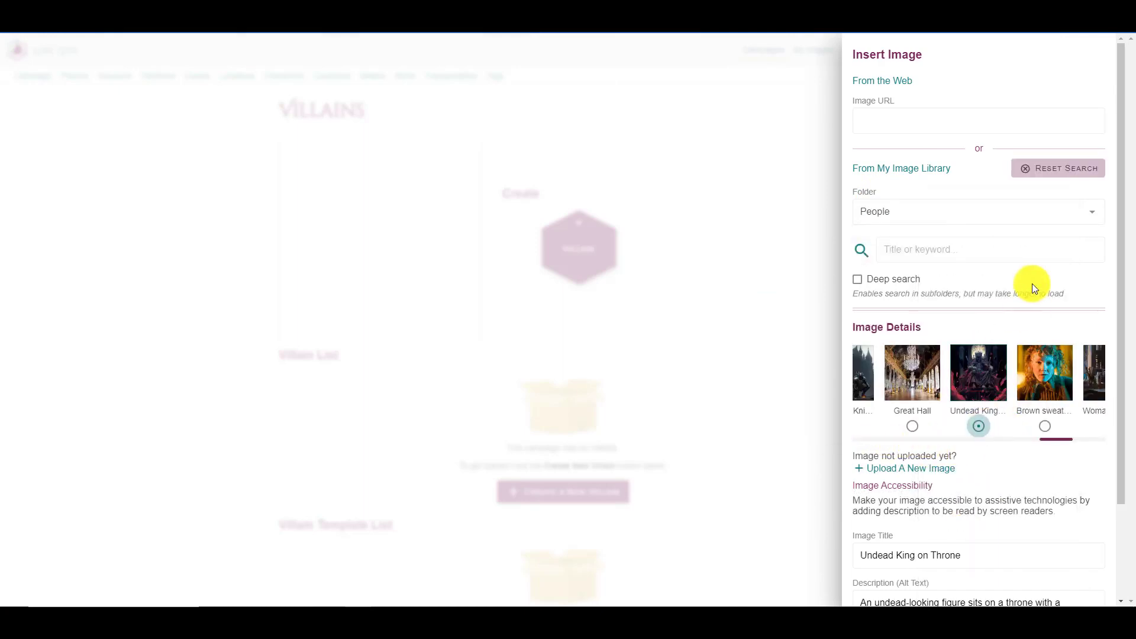
scroll(1032, 284, down, 2)
click(1087, 589)
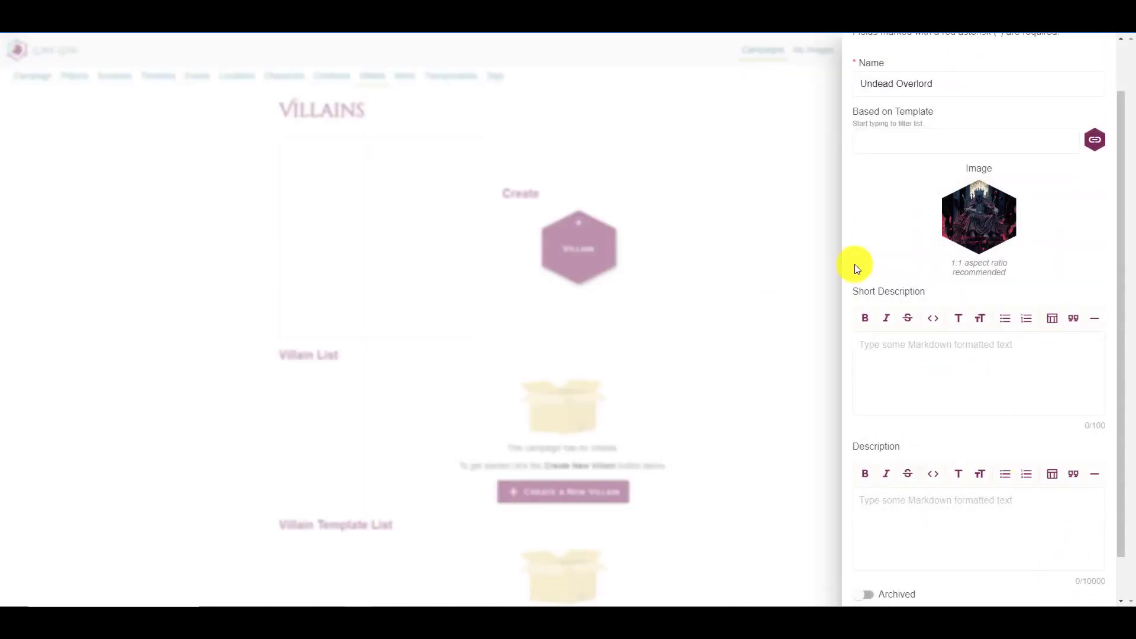
- Add the short description "The big bad" and the description "King Lichdar was old even when the dragons were young...", and save the villain
click(985, 563)
text(Kin)
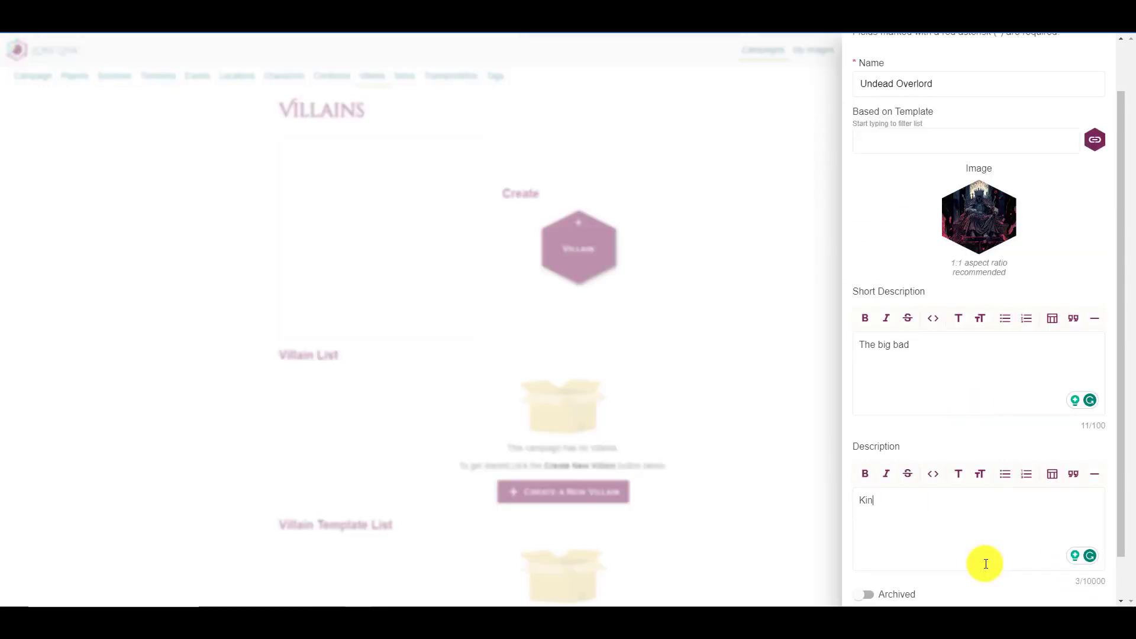
text(g Lichdar was old hev)
key(BackSpace)
key(BackSpace)
key(BackSpace)
text(even when the )
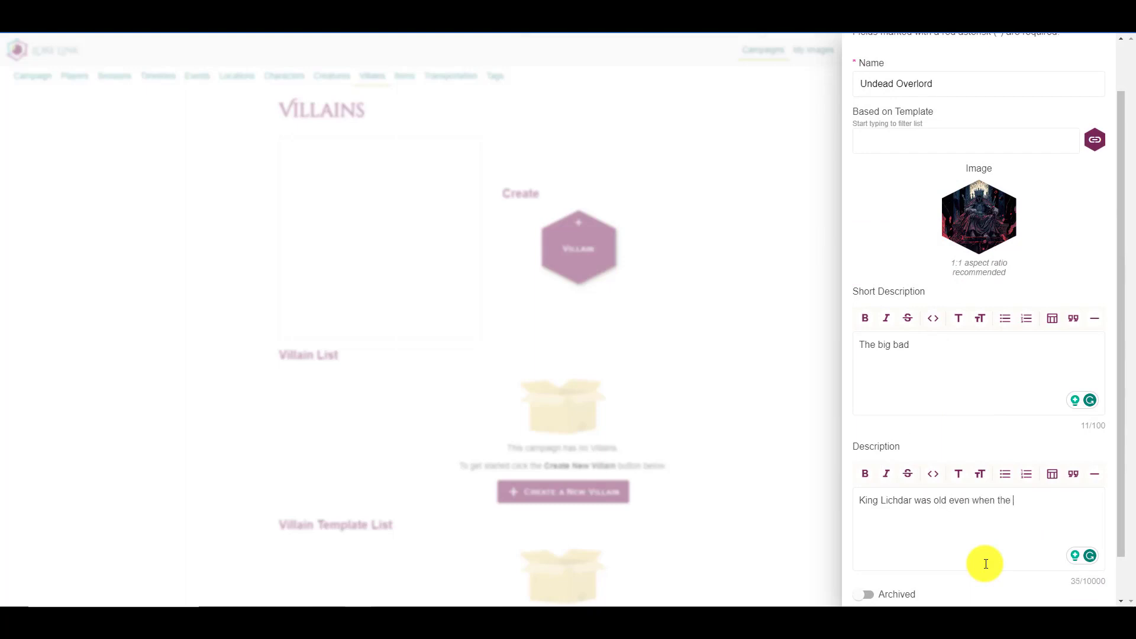
text(dragons were young)
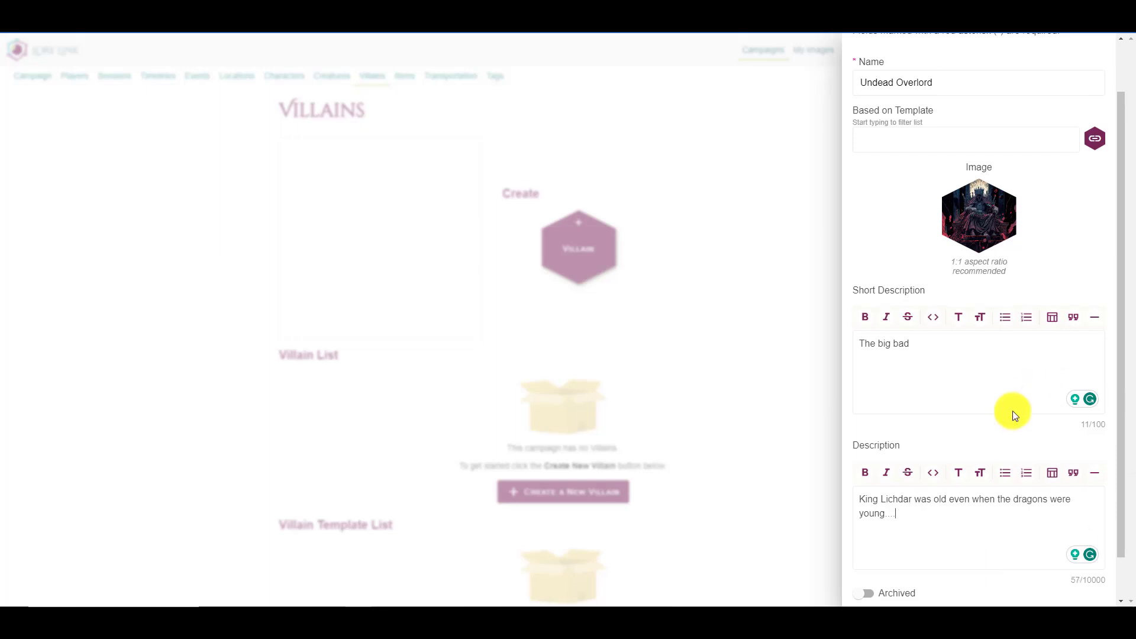
scroll(1009, 408, down, 1)
click(1088, 578)
- Start a new item in the campaign and name it "Magic Orb of Dragon Command"
click(405, 75)
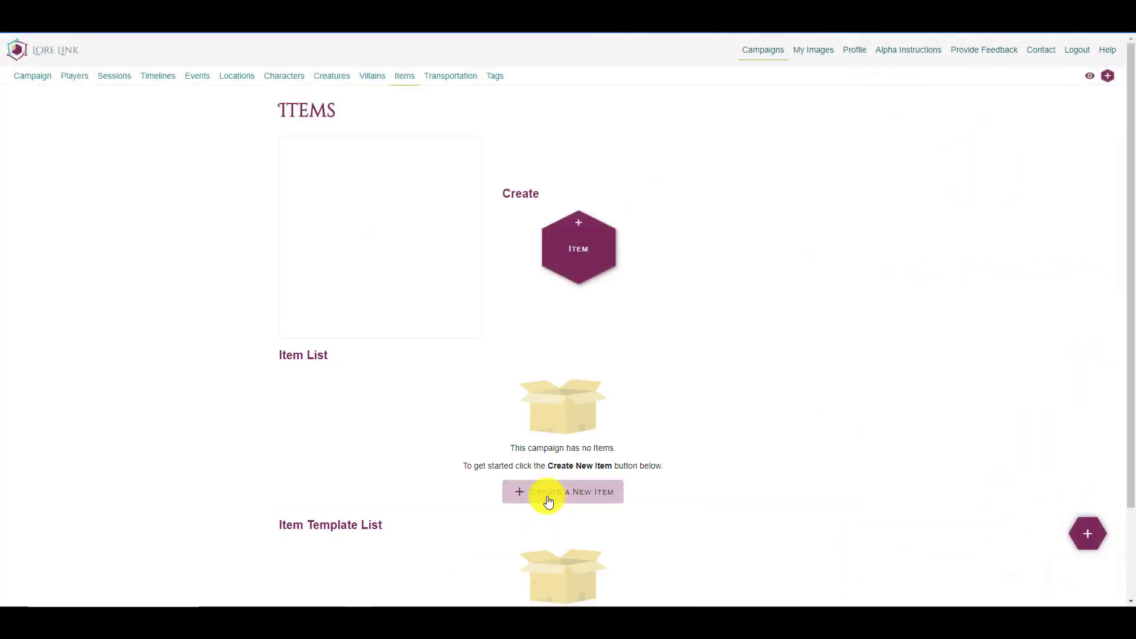
click(543, 495)
click(940, 138)
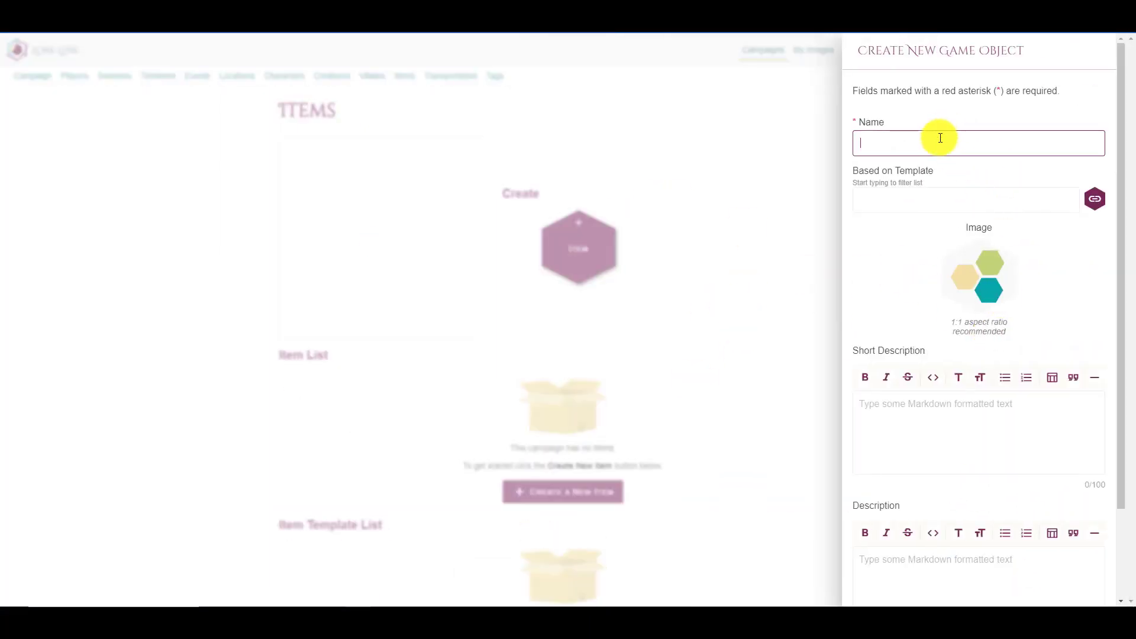
text(O)
key(BackSpace)
text(Magic Orb of)
key(BackSpace)
key(BackSpace)
text(Orb of Dragon Command)
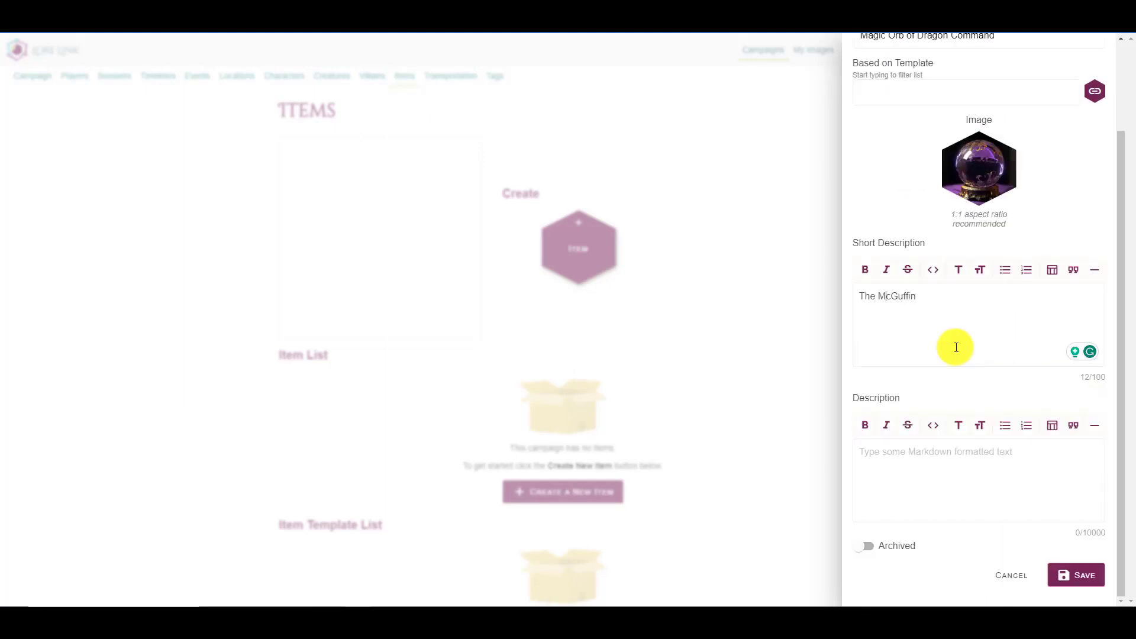
- Correct the short description to "The MacGuffin", add the description "Once a day, cast dominate monster on a dragon.", and save the item
text(a)
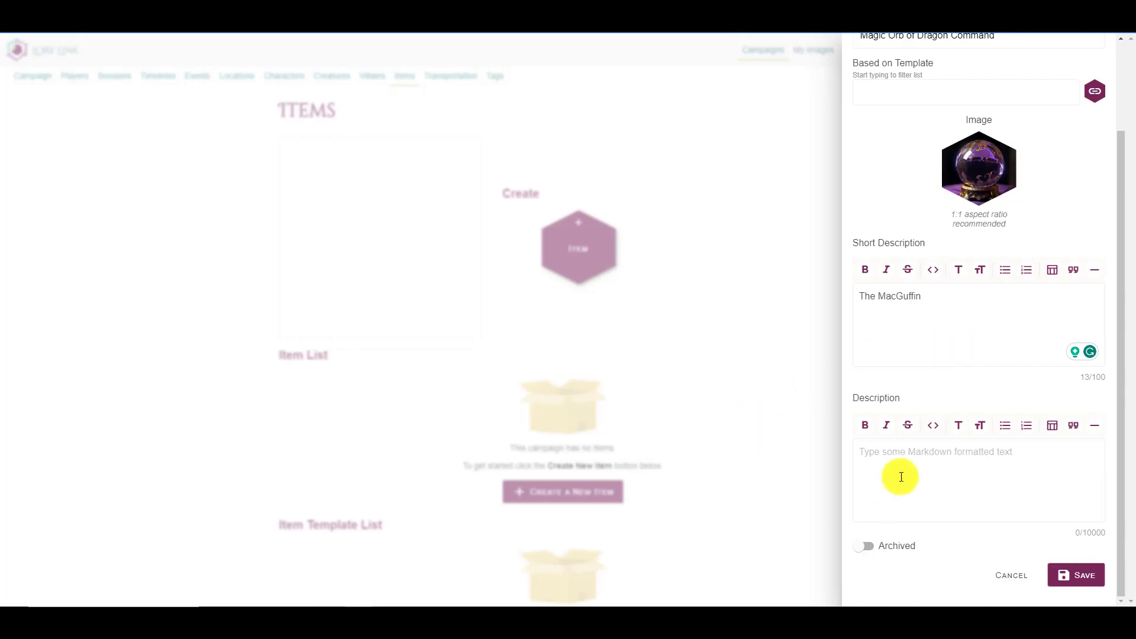
click(983, 457)
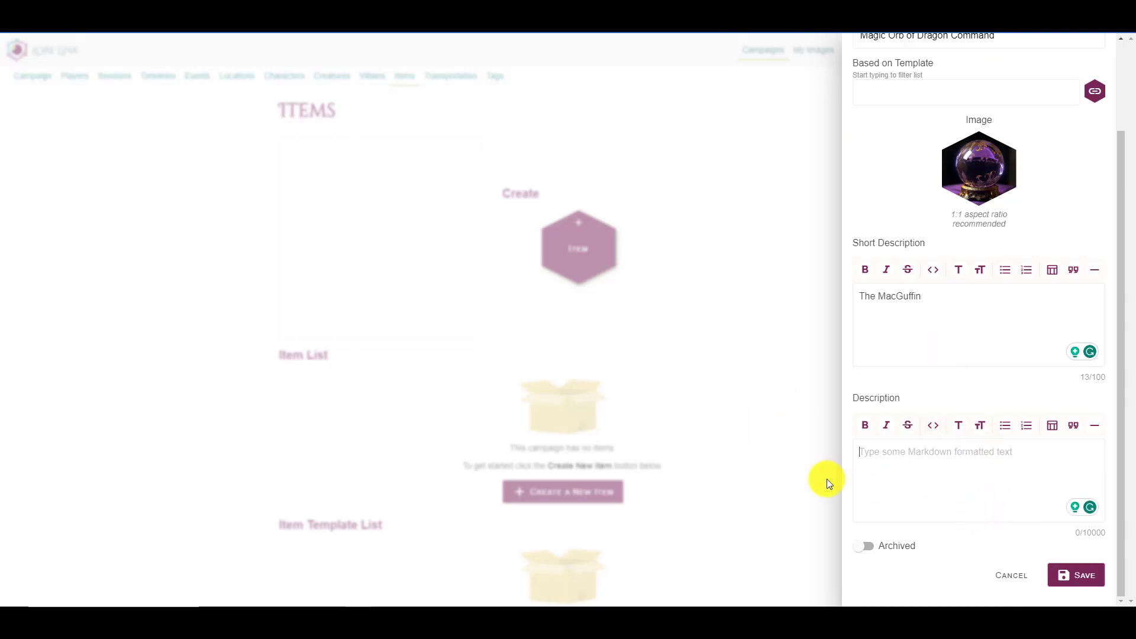
text(Once a day, c)
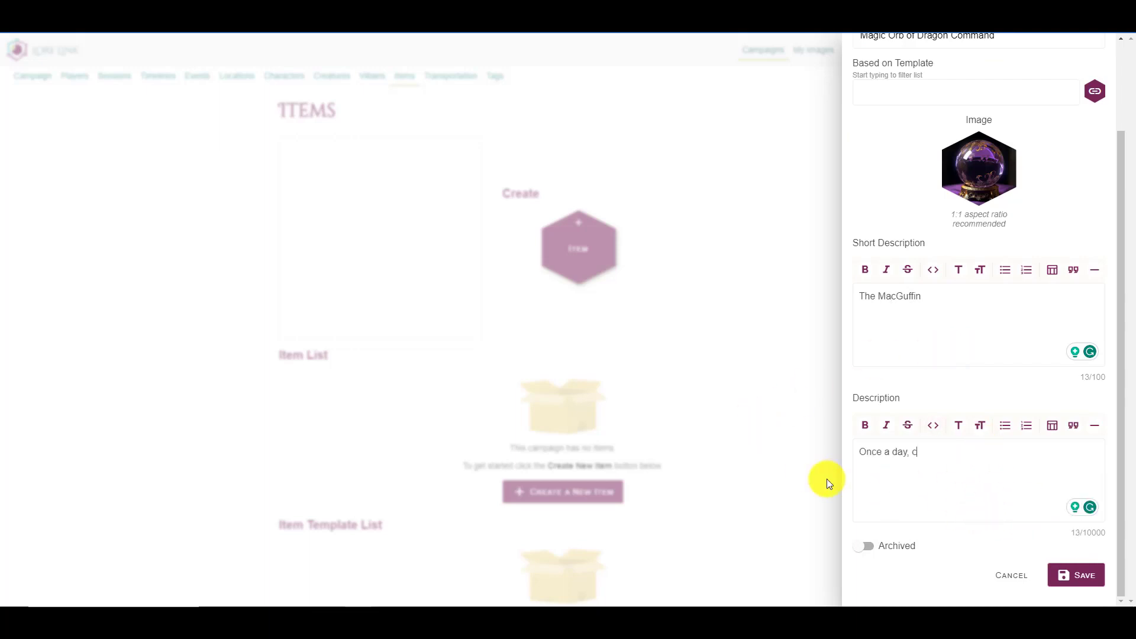
text(ast dominate monster on a dragon.)
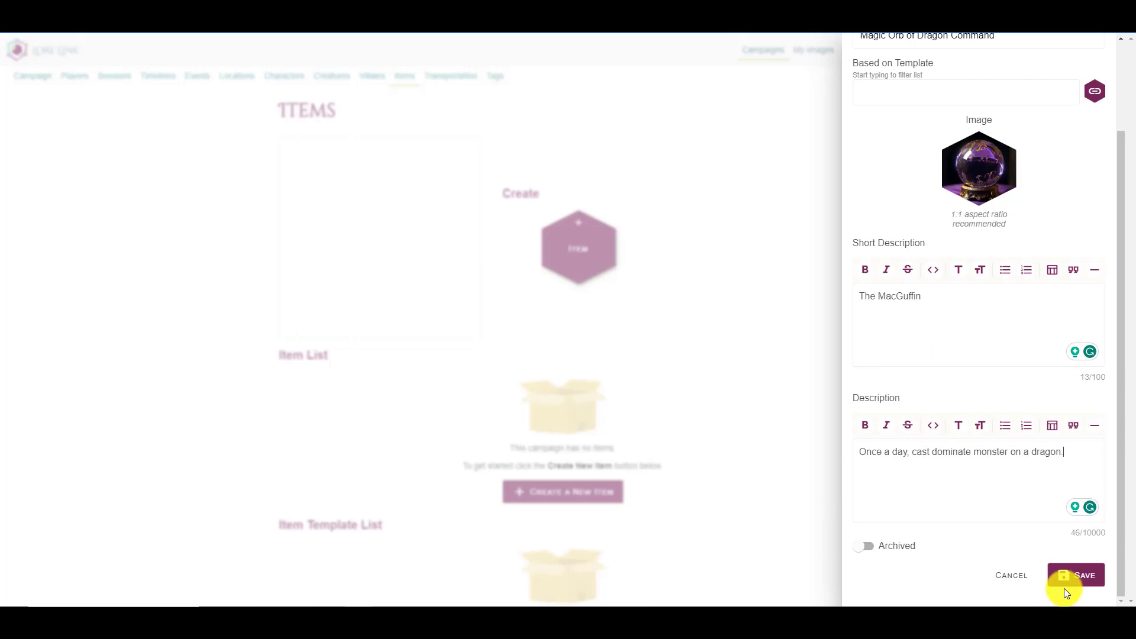
click(1075, 575)
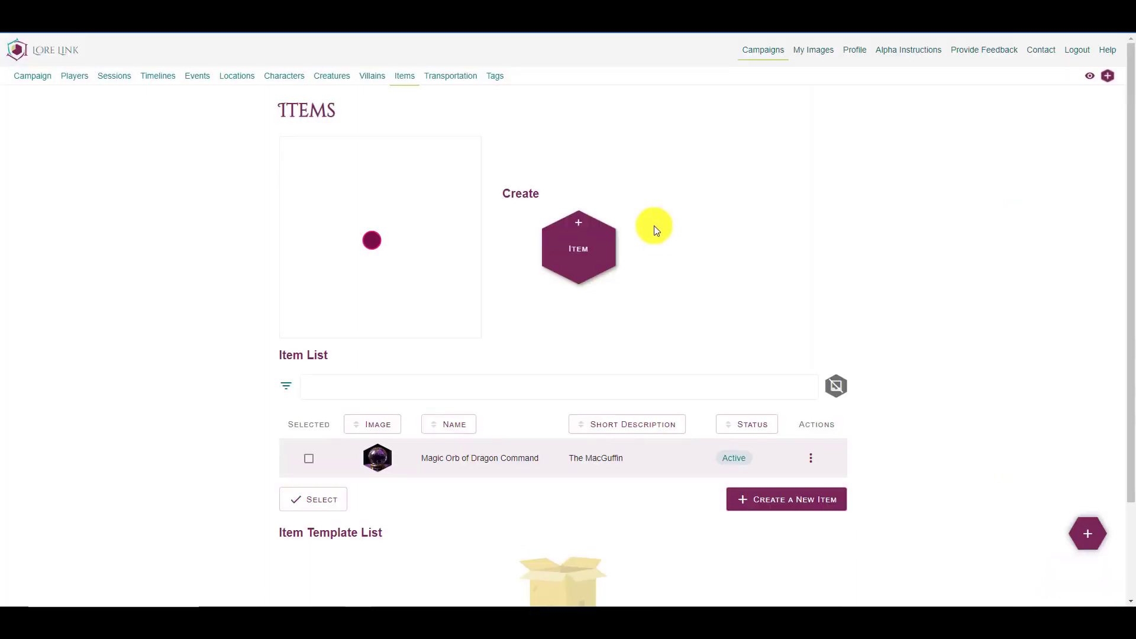
- View the campaign's transportation and transportation template lists
click(435, 77)
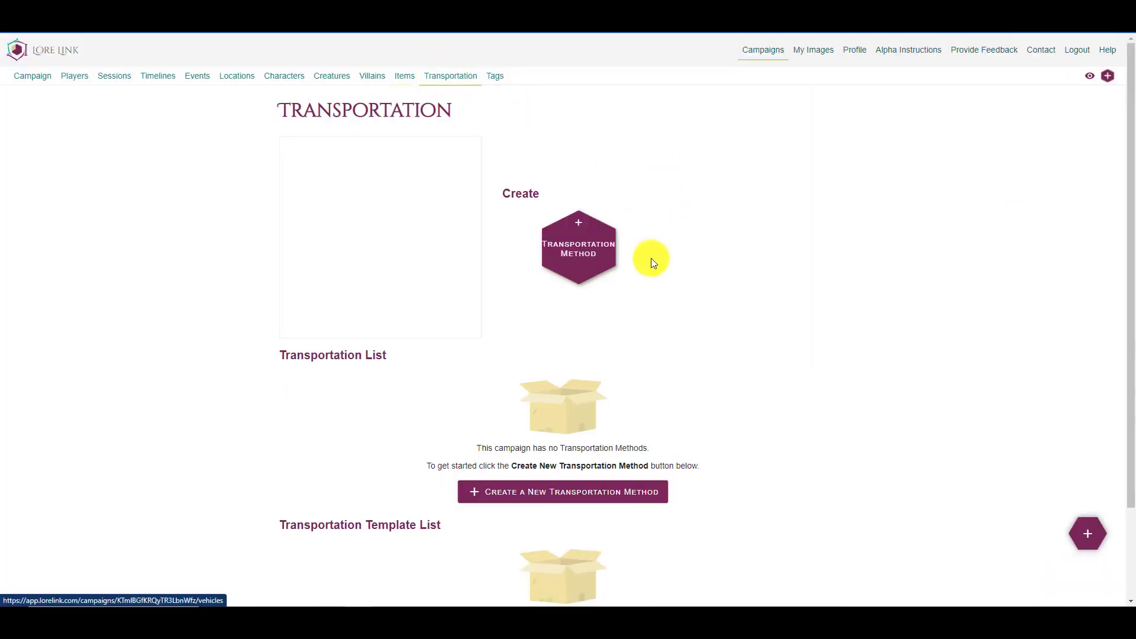
scroll(374, 284, down, 2)
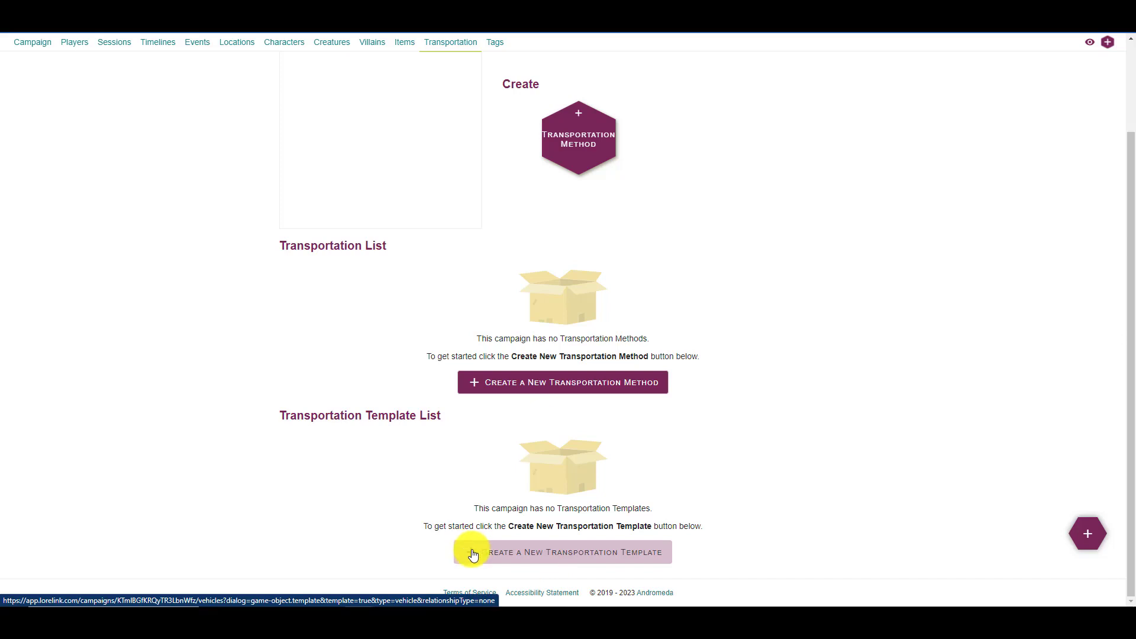
scroll(286, 294, up, 1)
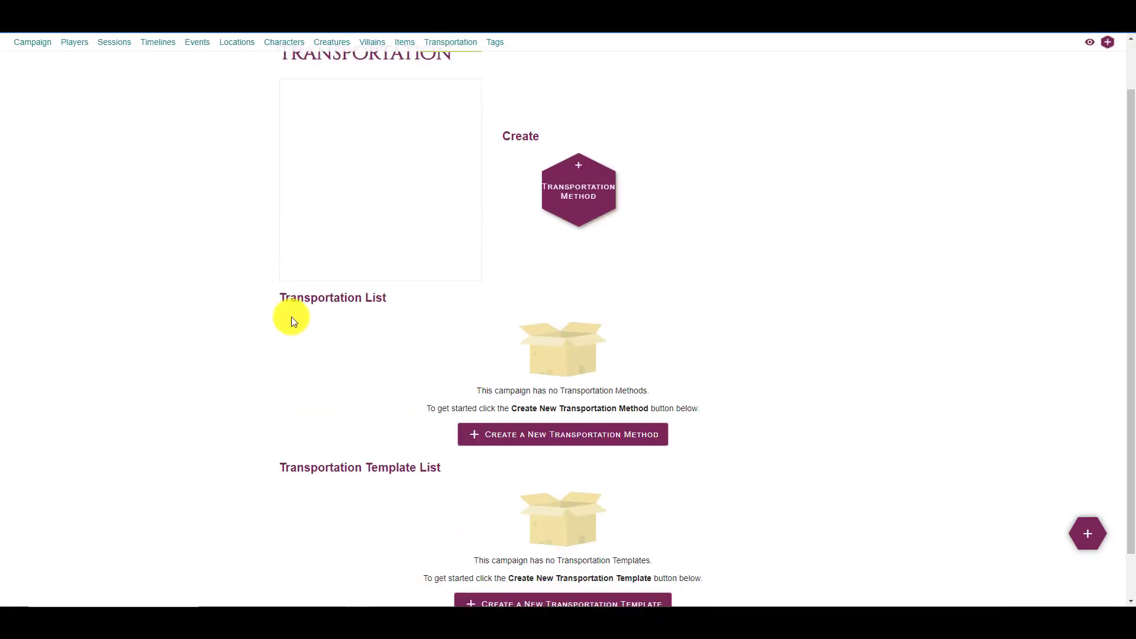
scroll(296, 307, down, 1)
scroll(334, 247, up, 3)
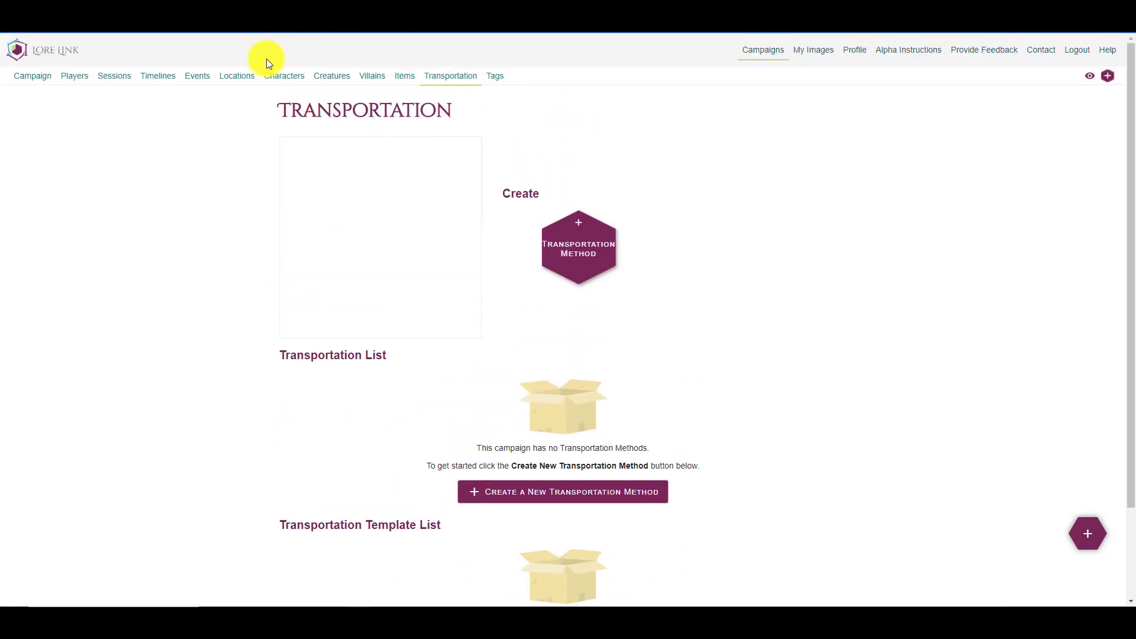
- Open the Throne Room location under the Ground Floor of the Palace of the Dead in the locations hierarchy
click(244, 76)
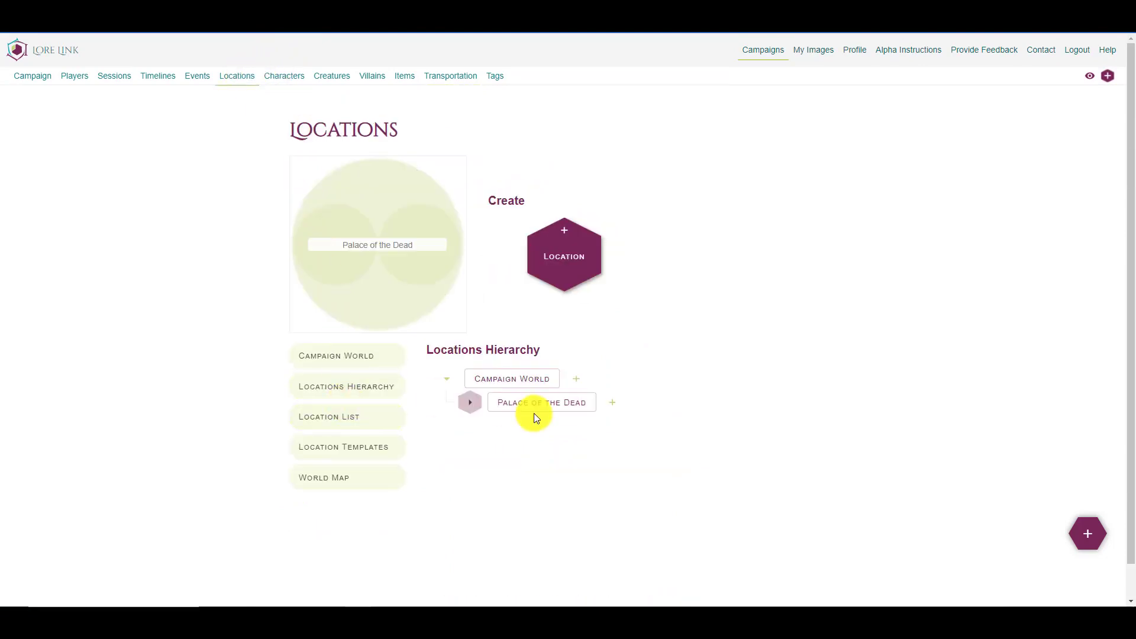
click(470, 403)
click(504, 423)
scroll(588, 355, down, 1)
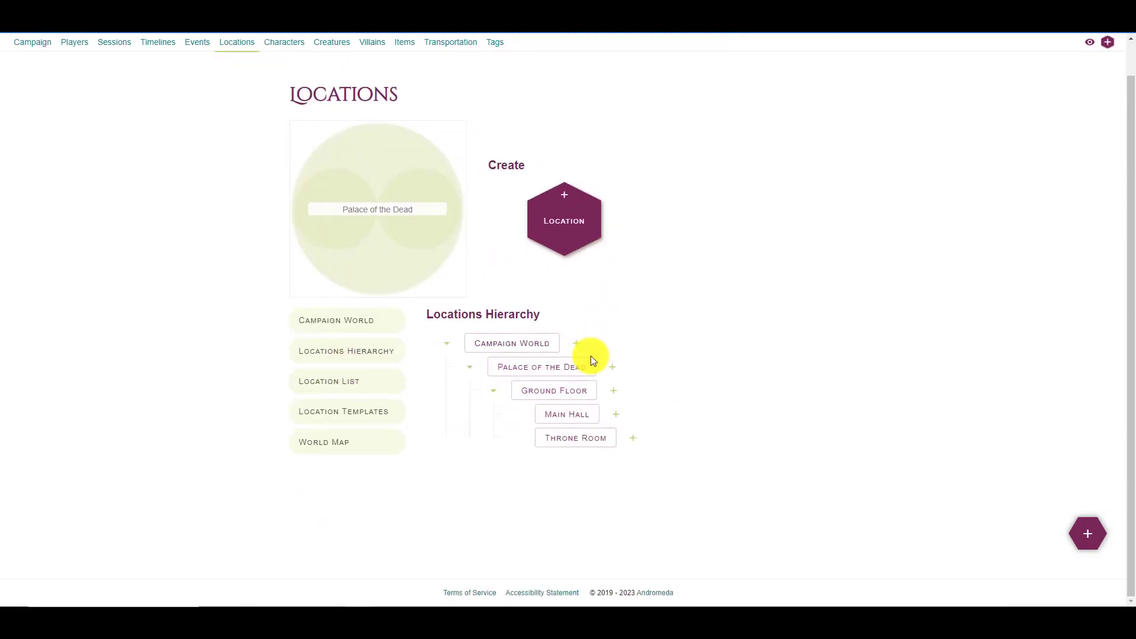
click(578, 436)
scroll(641, 233, down, 2)
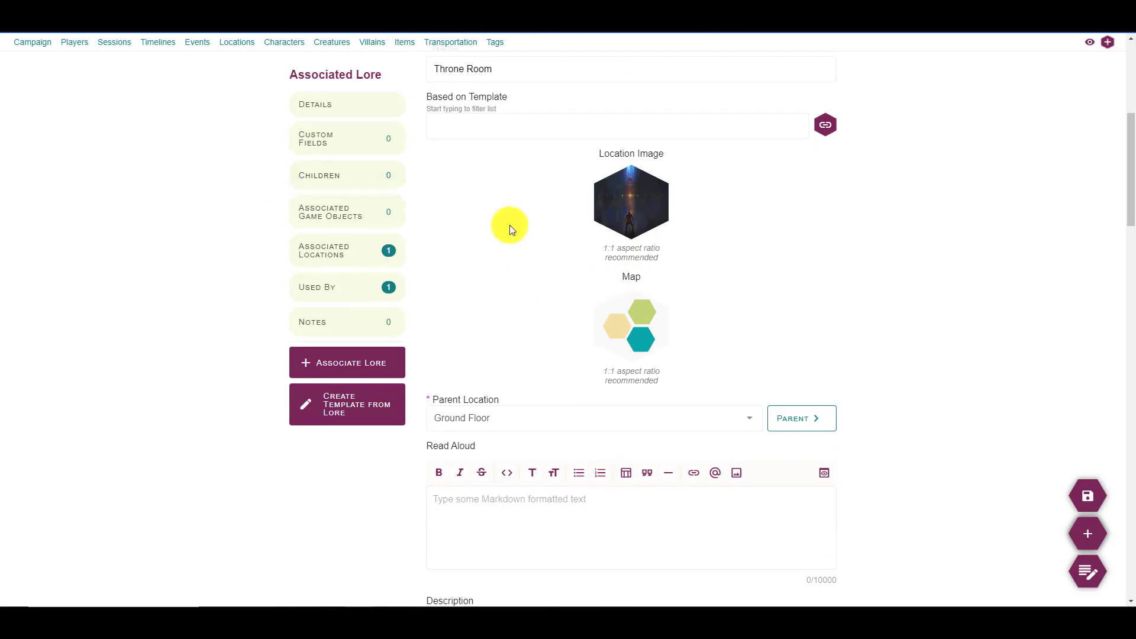
- Associate the Undead Overlord with the Throne Room as a game object and save the location
click(343, 221)
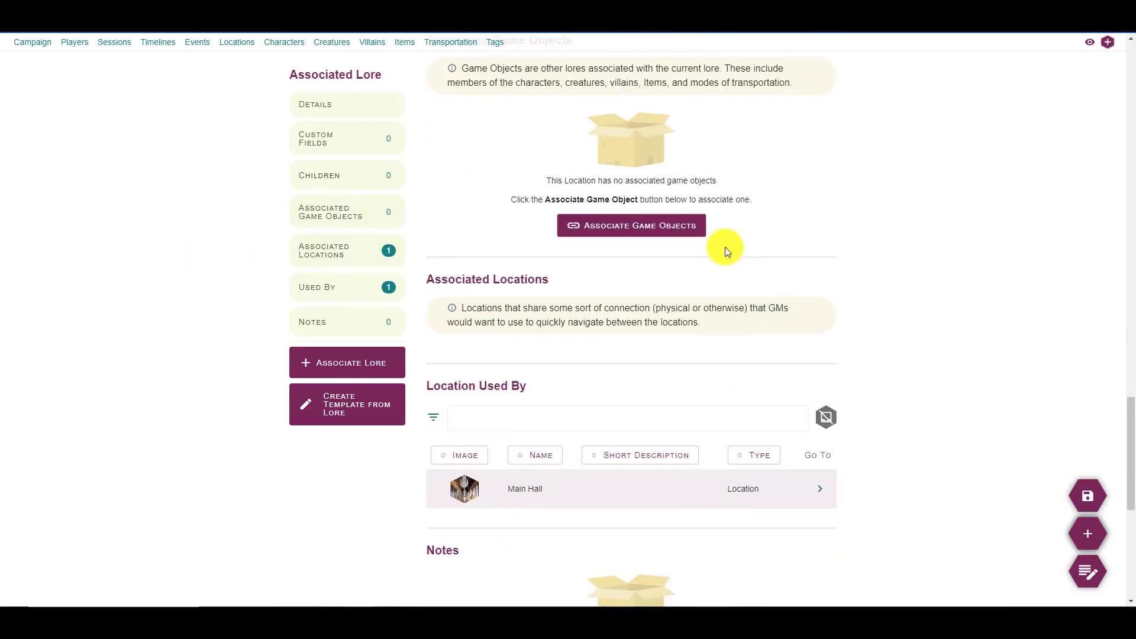
click(647, 232)
click(901, 271)
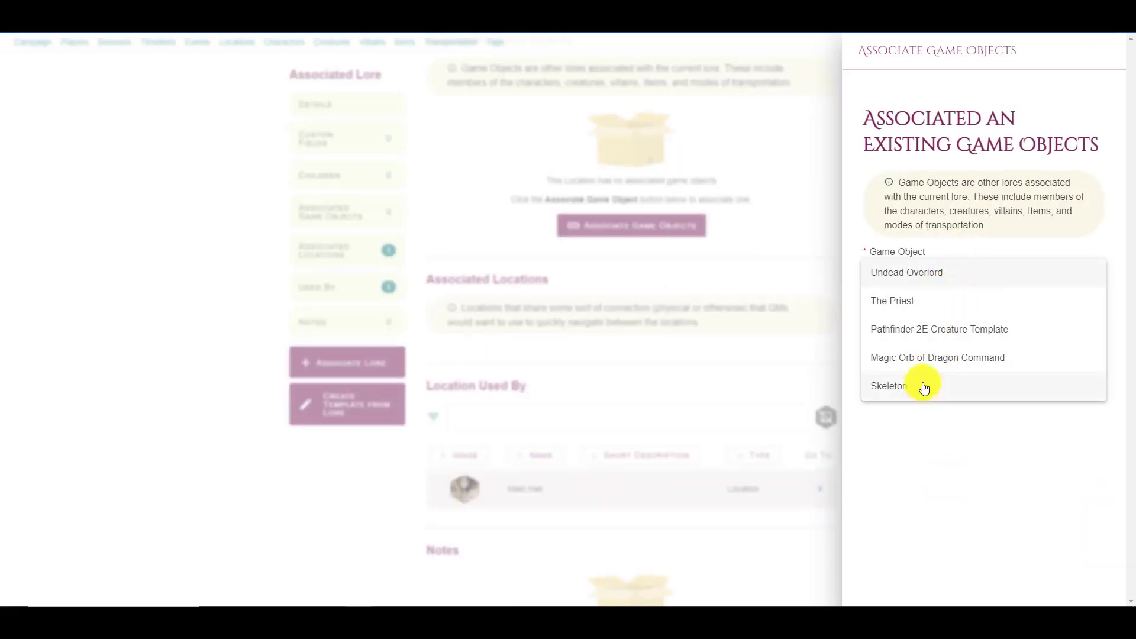
click(917, 273)
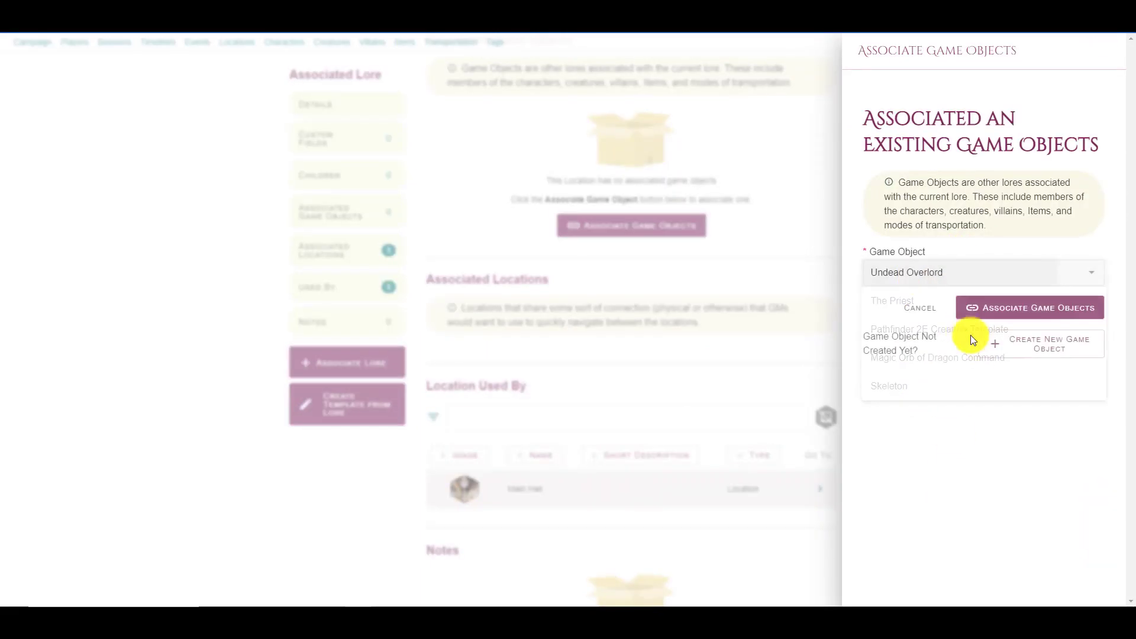
click(1044, 314)
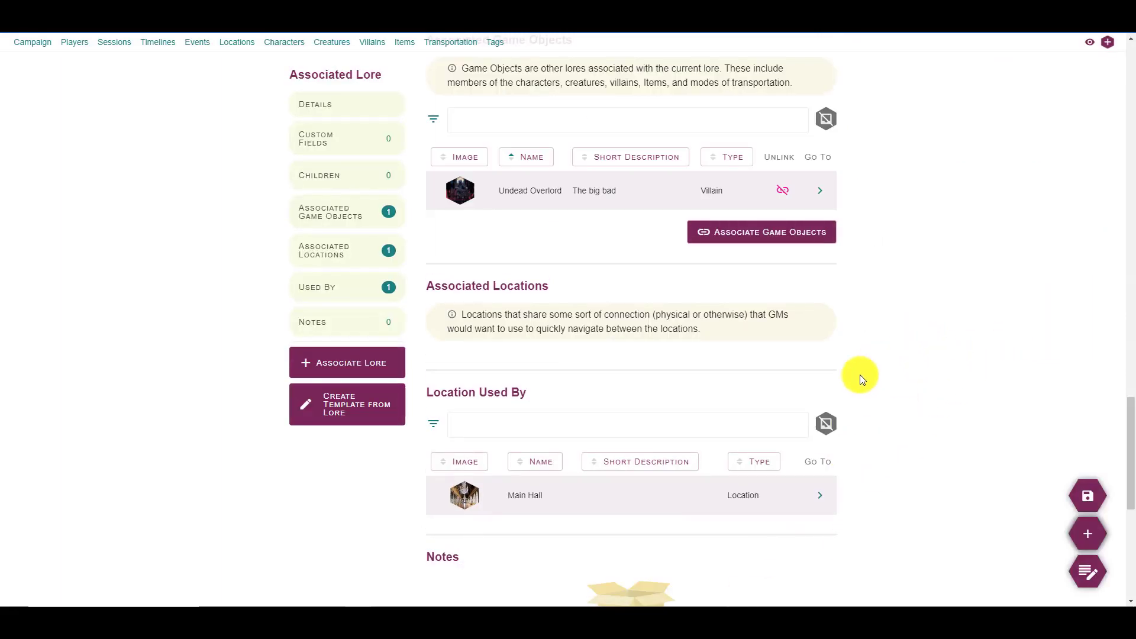
scroll(879, 279, up, 10)
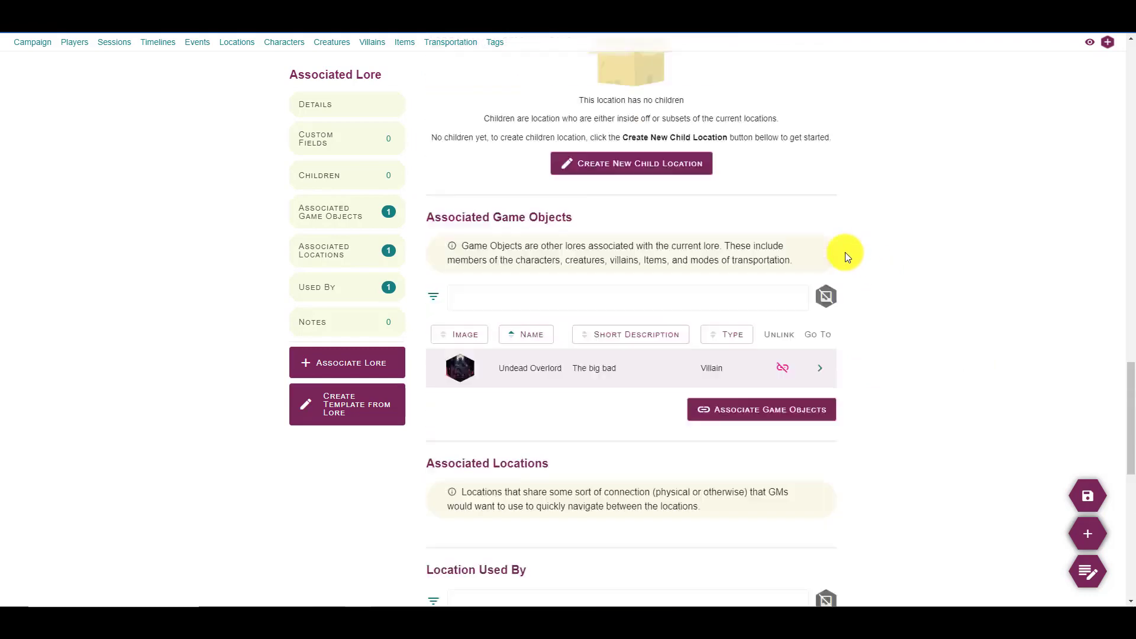
click(1077, 486)
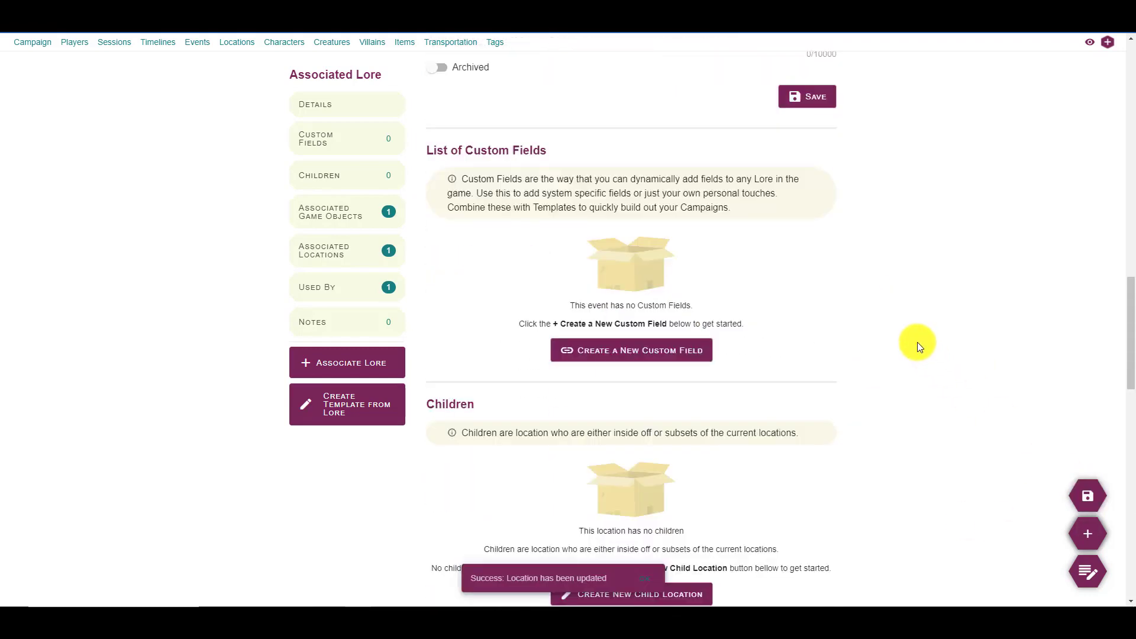
- Begin the Throne Room's description with "The" followed by an inline lore mention of the Villains type
scroll(782, 368, up, 10)
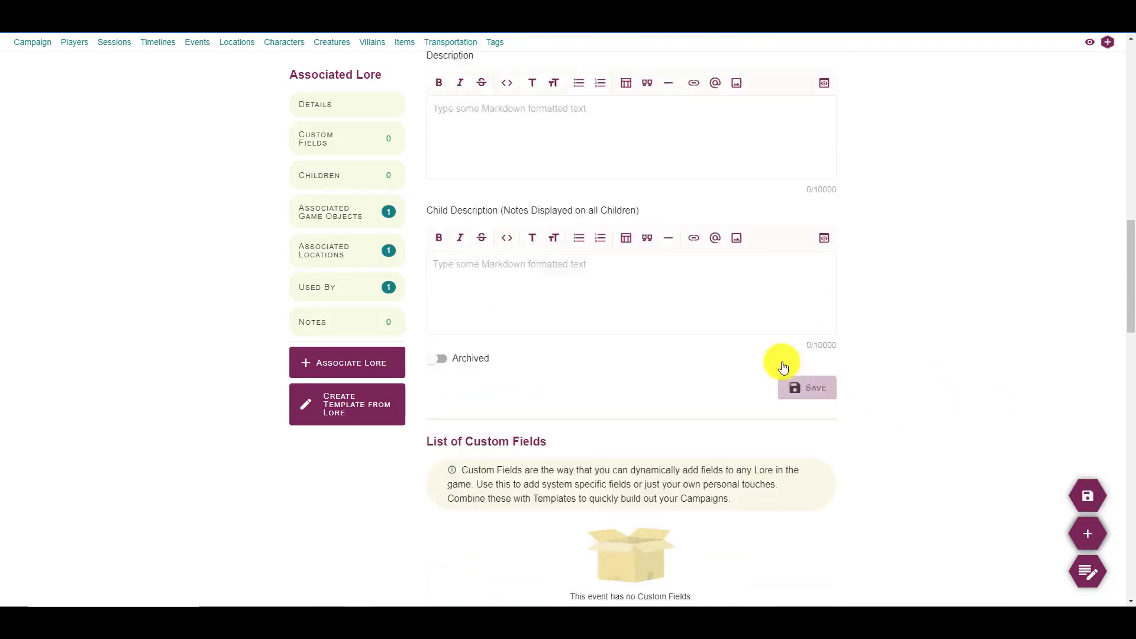
click(516, 438)
text(The @)
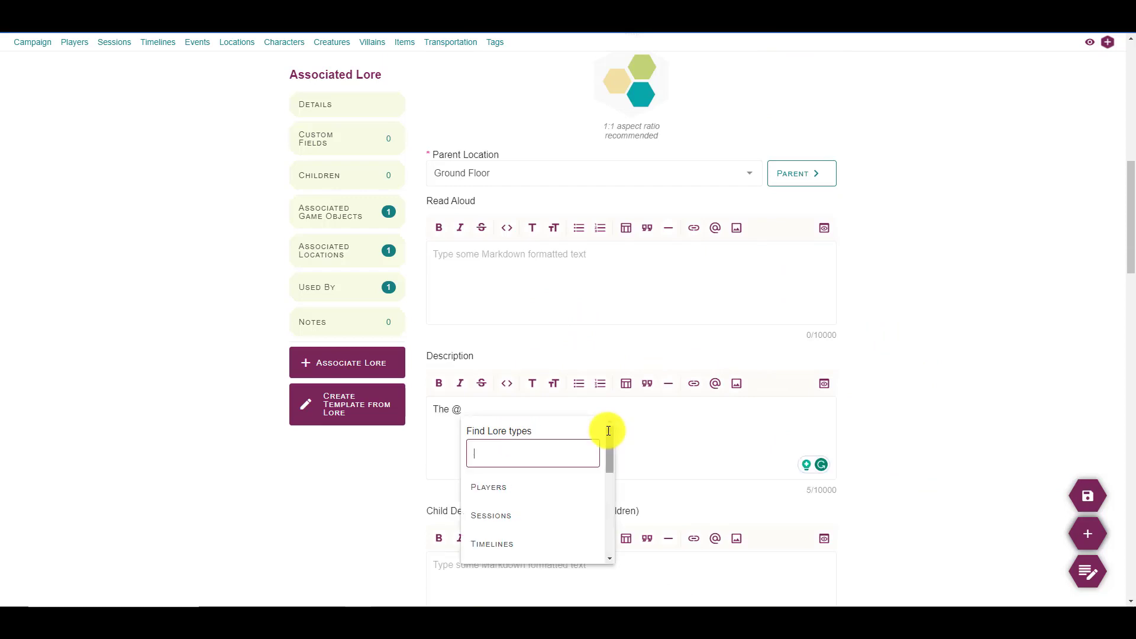
text(Vil)
key(Down)
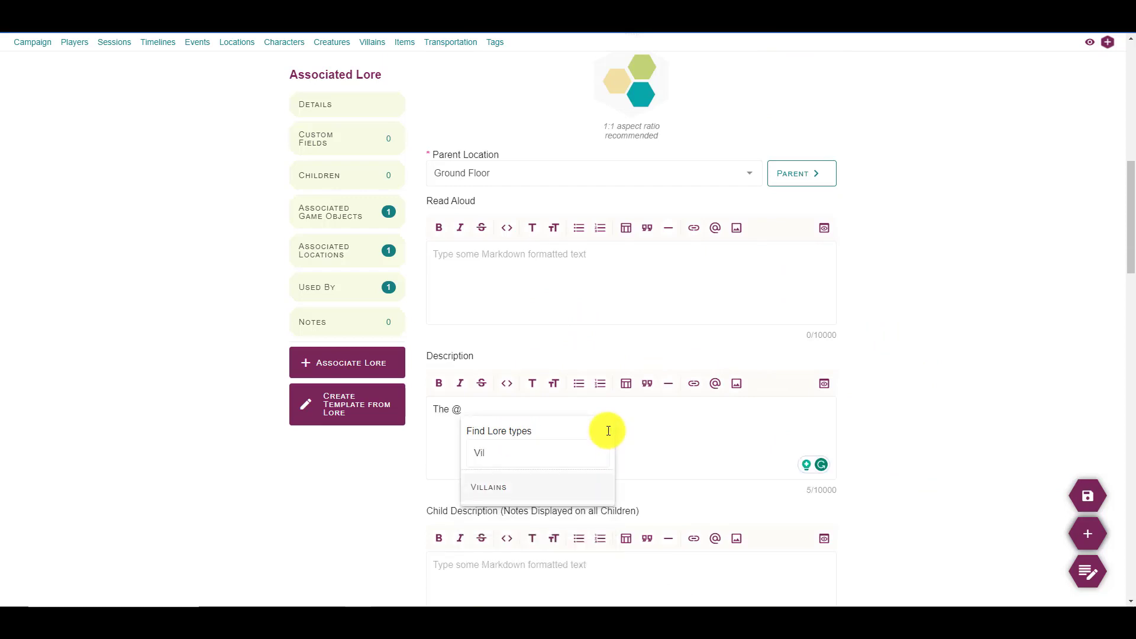
key(Return)
- Find the Undead Overlord among the villains, insert it as the description's lore link, and save the Throne Room
text(Ev)
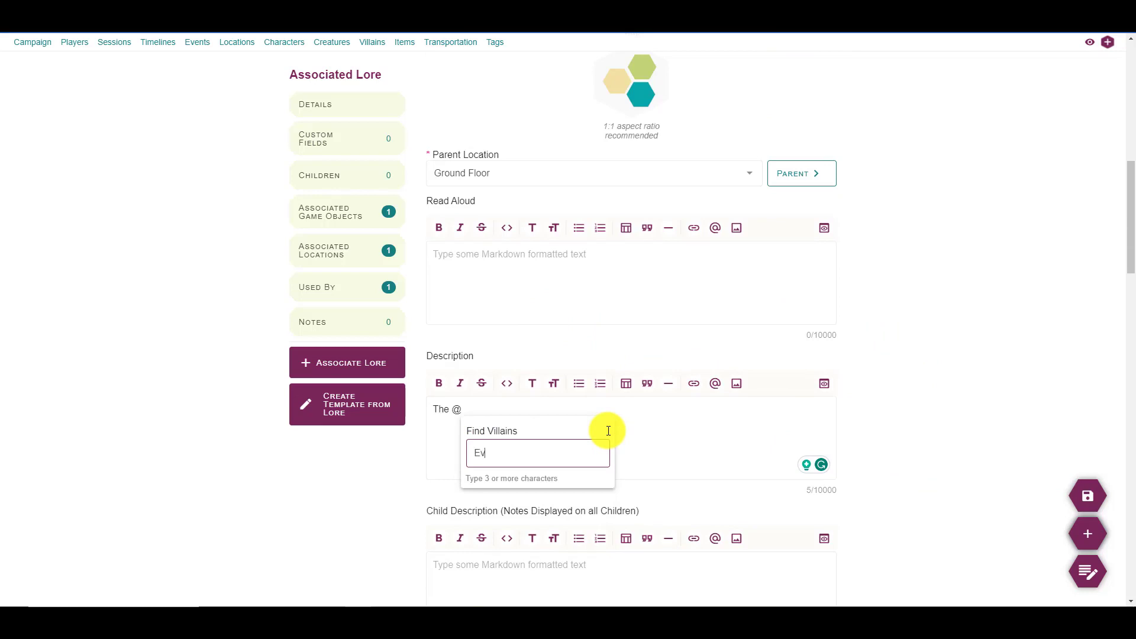
text(i)
key(BackSpace)
key(BackSpace)
key(BackSpace)
text(Undea)
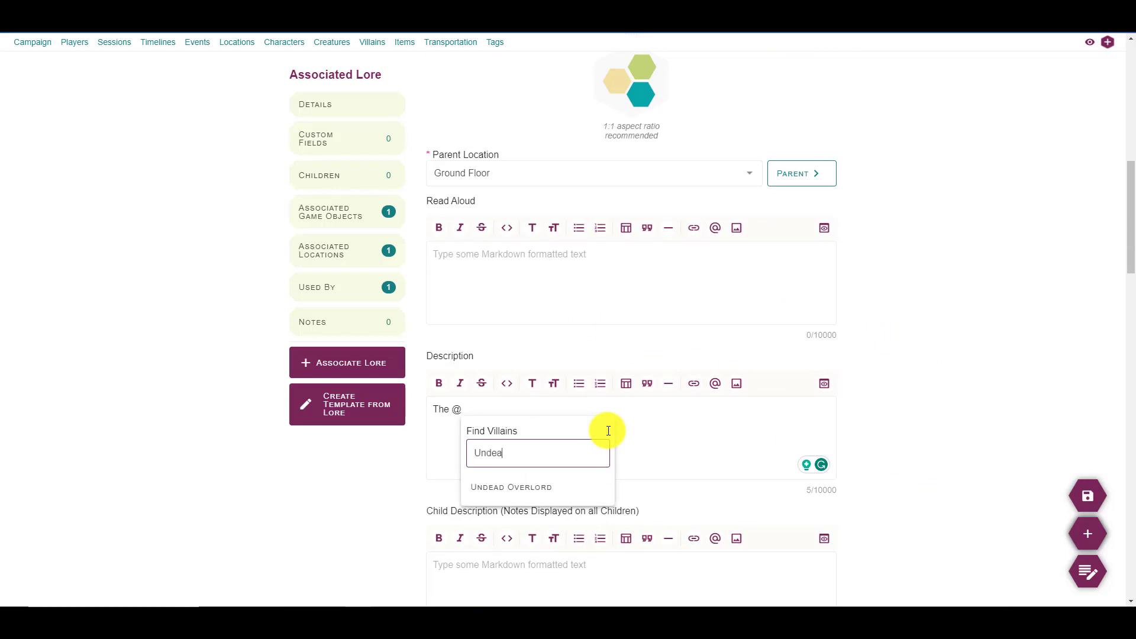
key(Down)
key(Return)
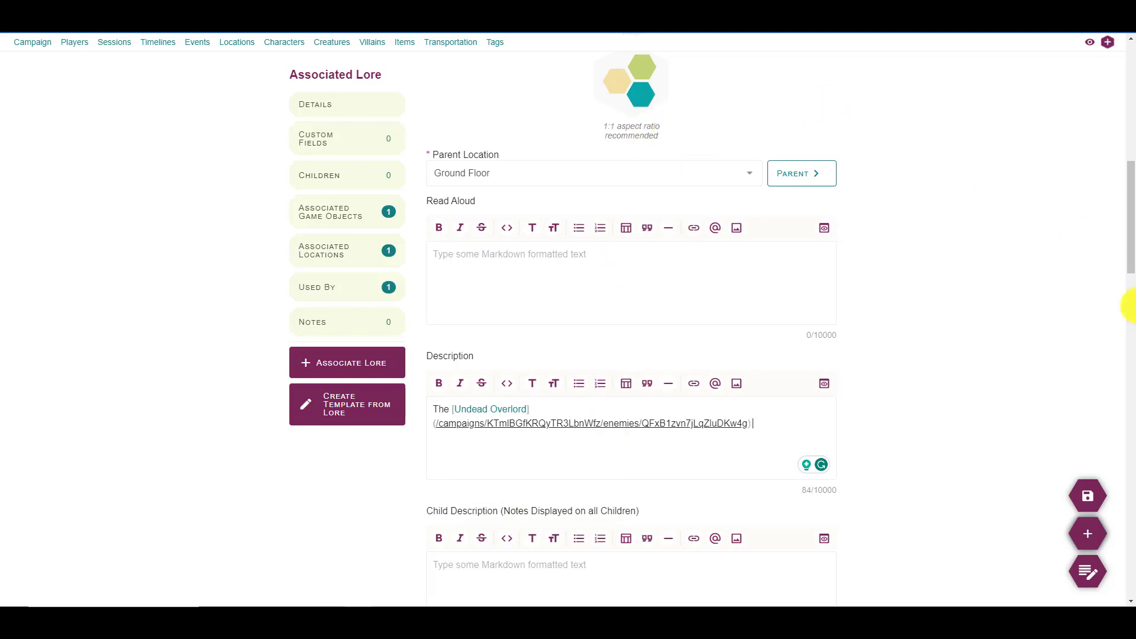
click(1099, 502)
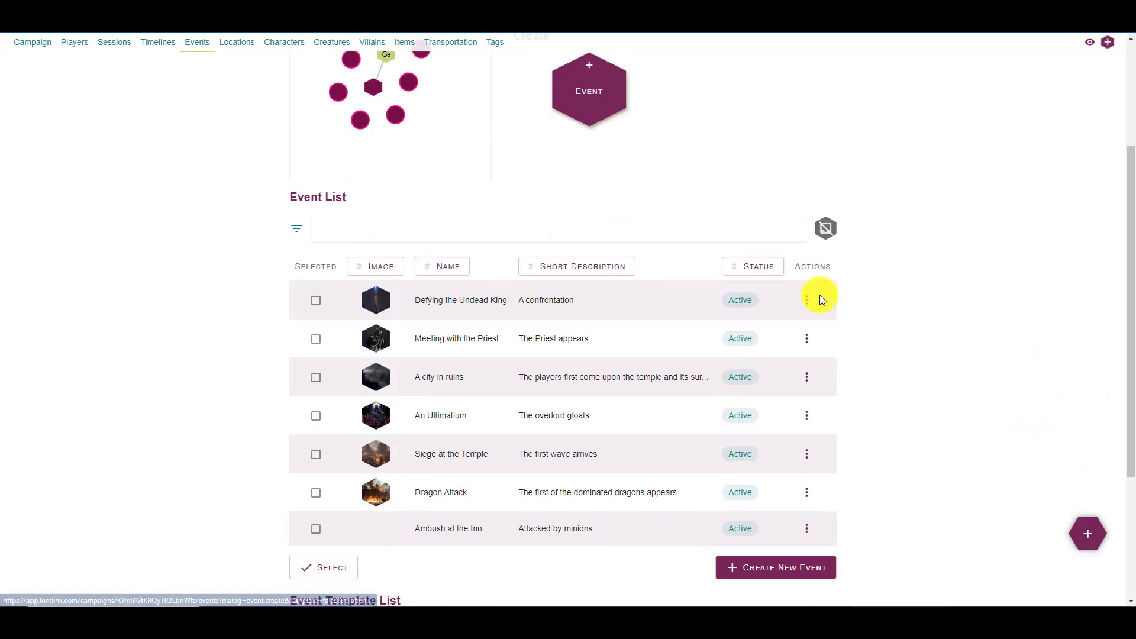
- Open the event "Defying the Undead King" and associate the Undead Overlord with it as a game object
click(806, 300)
click(822, 329)
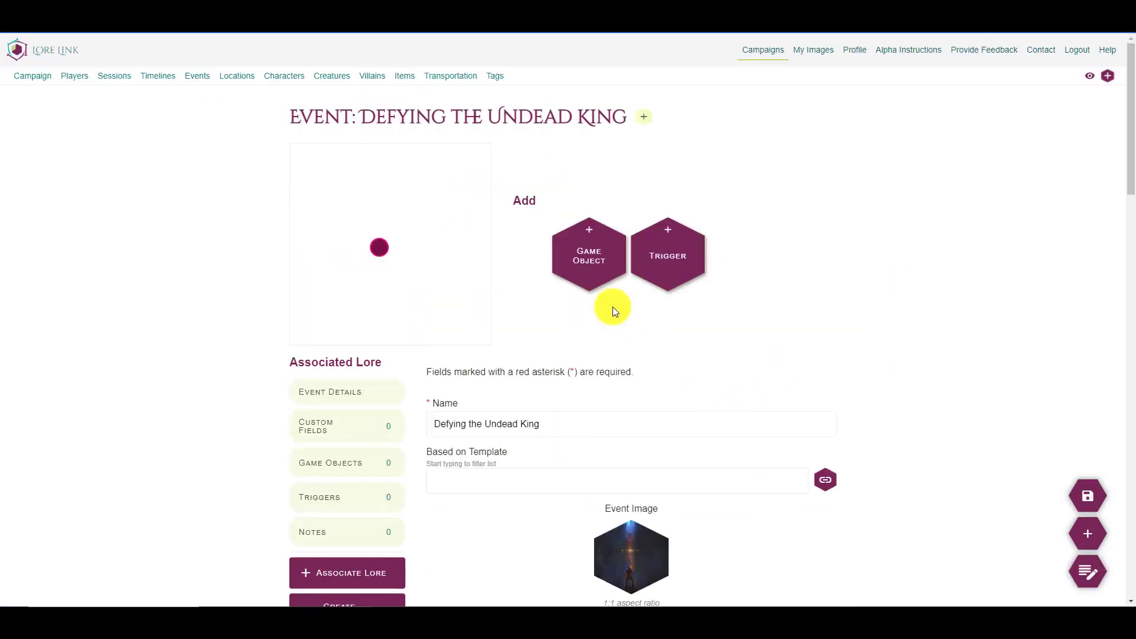
scroll(535, 419, down, 4)
scroll(734, 386, down, 12)
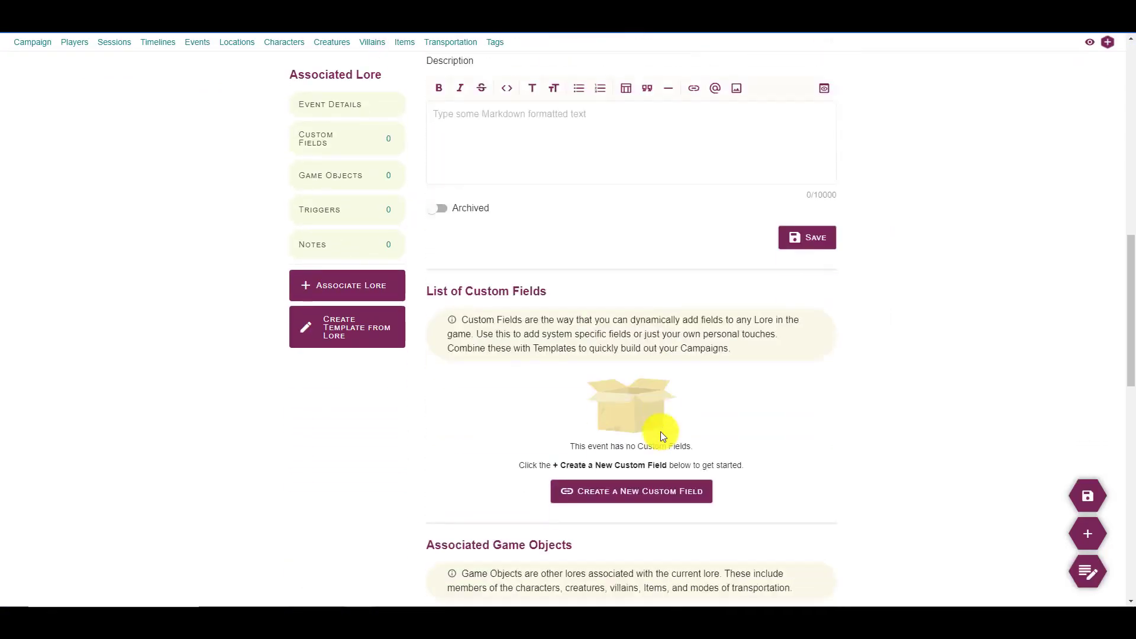
click(662, 461)
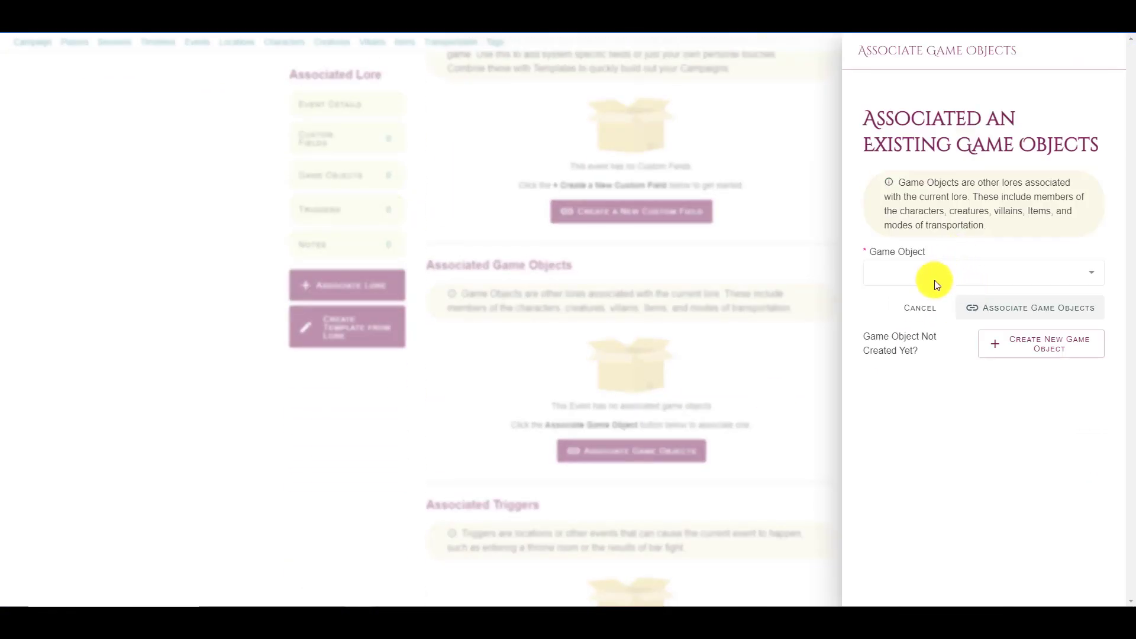
click(941, 278)
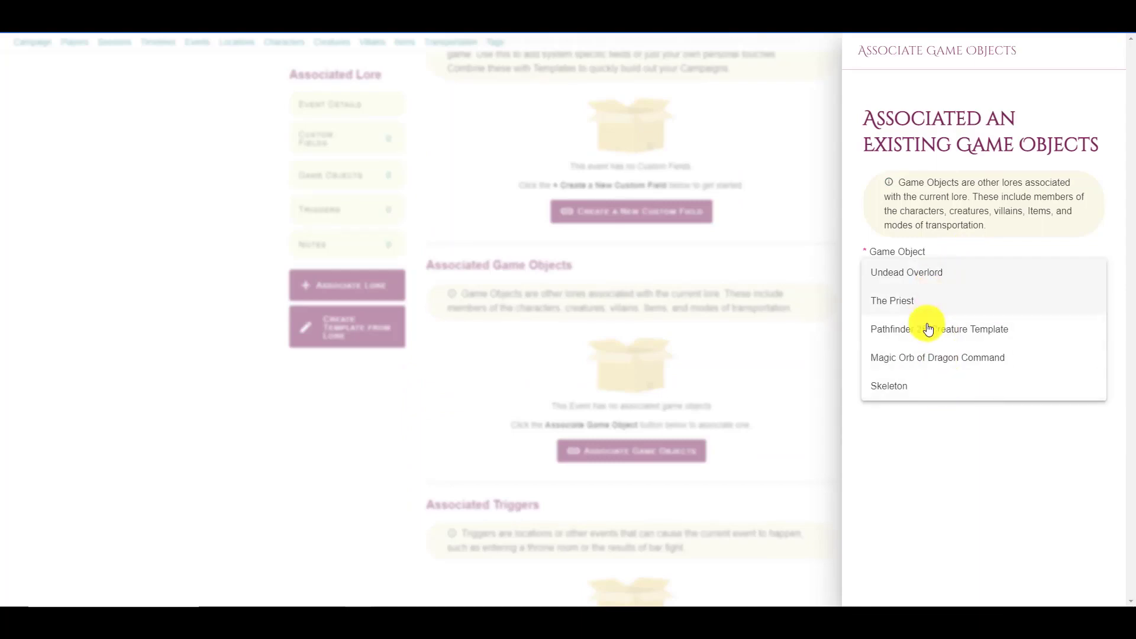
click(907, 274)
click(1035, 319)
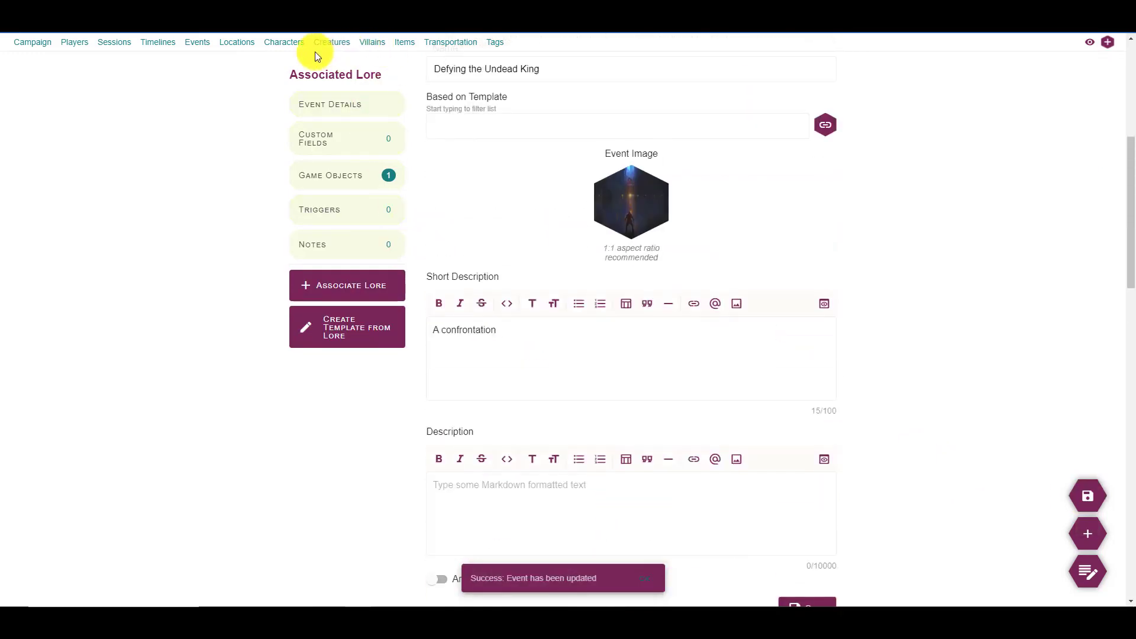
- Open the Main Hall location under the Palace of the Dead's Ground Floor and go through its details
click(255, 46)
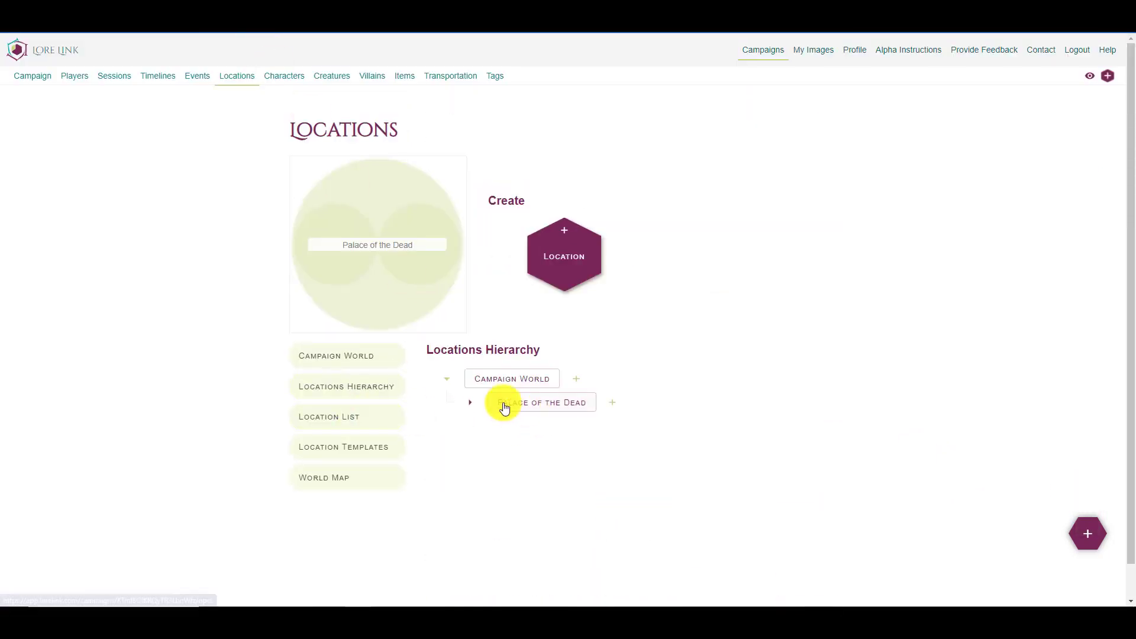
click(467, 400)
click(569, 405)
scroll(654, 392, down, 10)
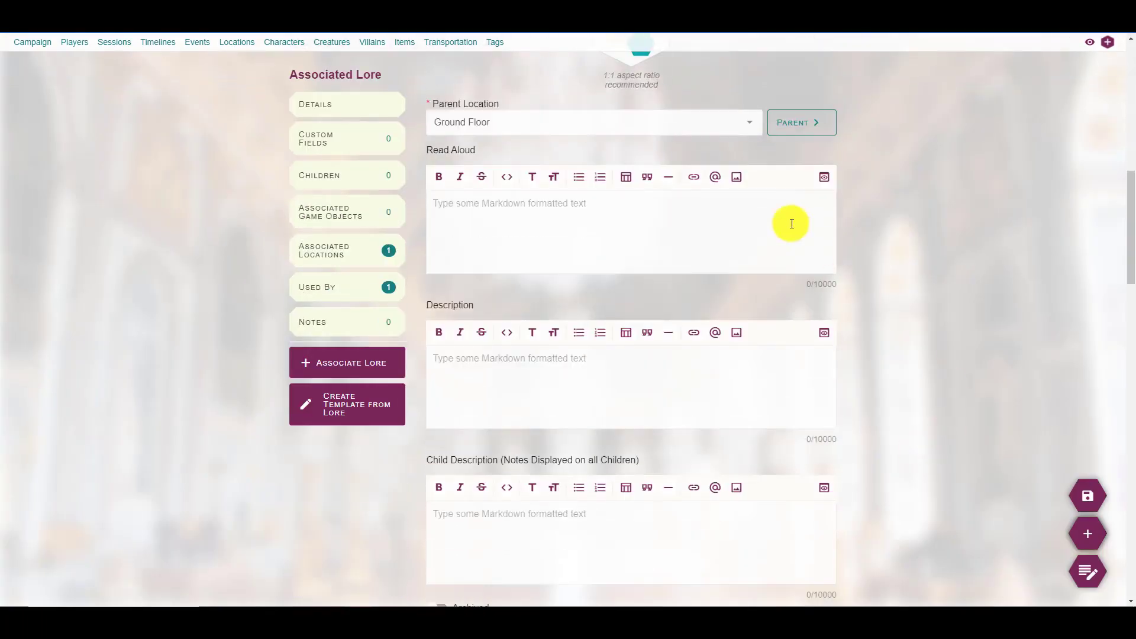
scroll(900, 393, down, 3)
scroll(743, 296, up, 5)
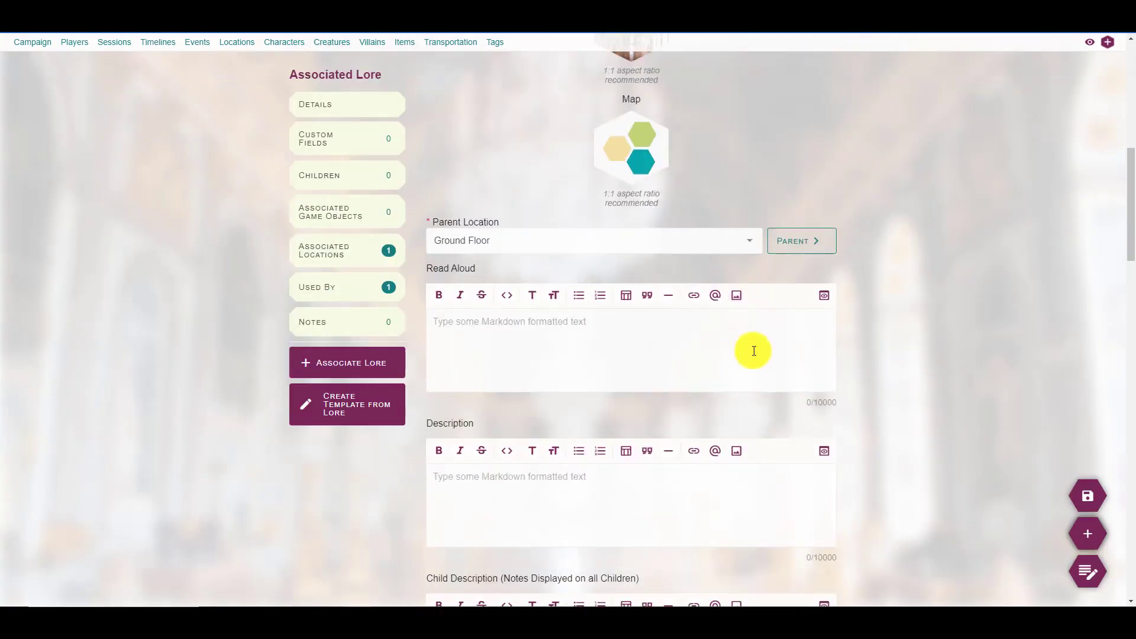
scroll(592, 389, down, 10)
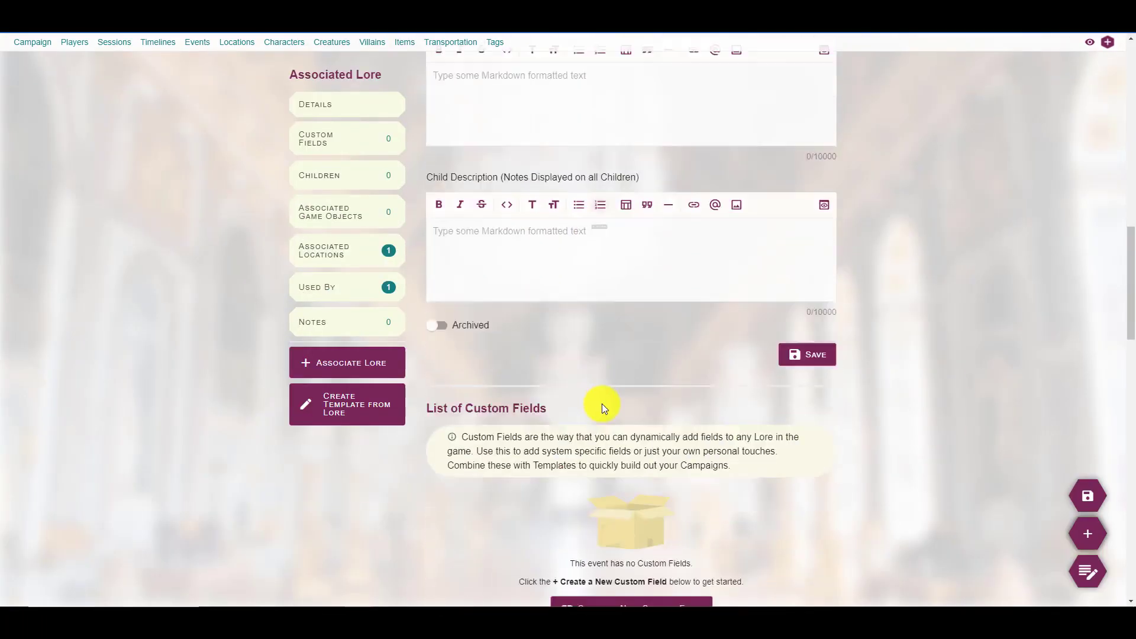
- Associate the game object Magic Orb of Dragon Command with the current location
scroll(619, 456, down, 7)
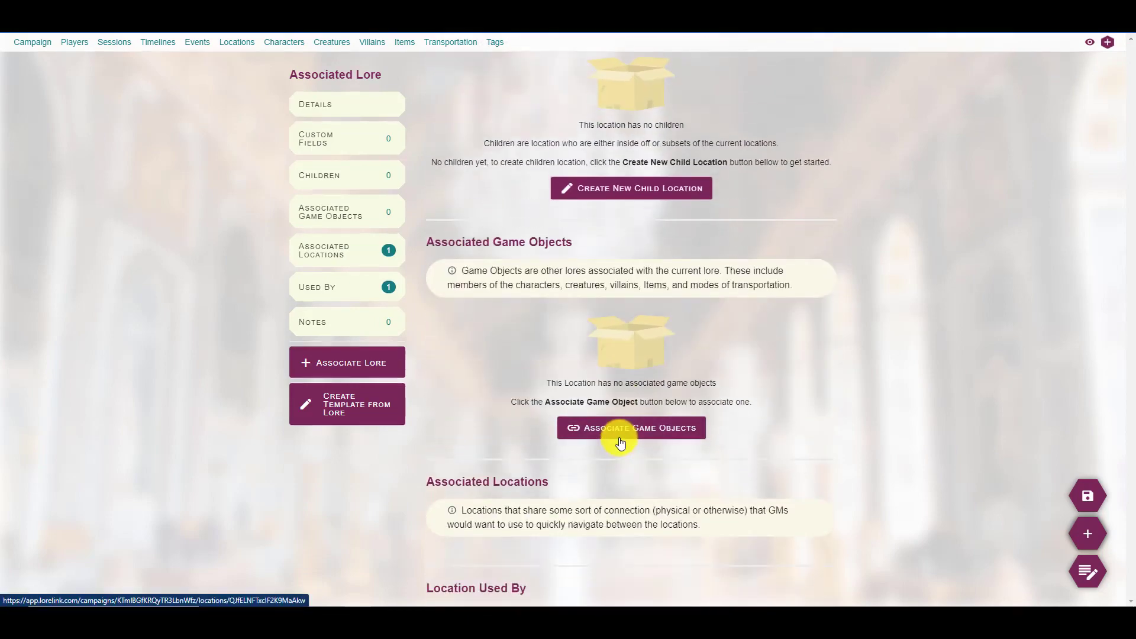
click(617, 432)
click(939, 274)
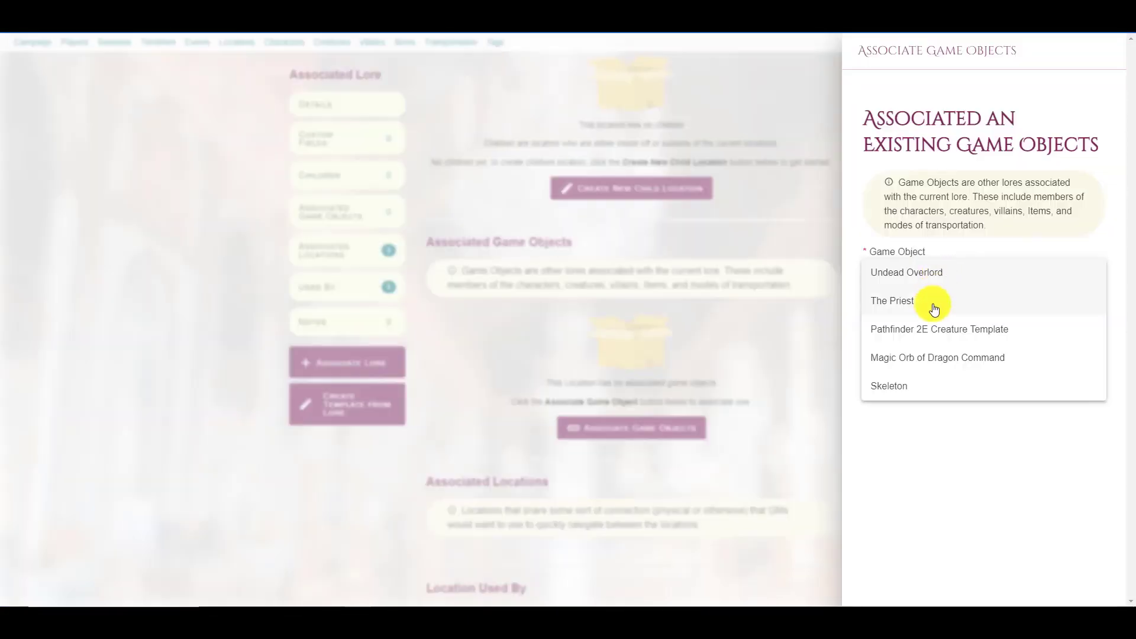
click(921, 363)
click(1030, 311)
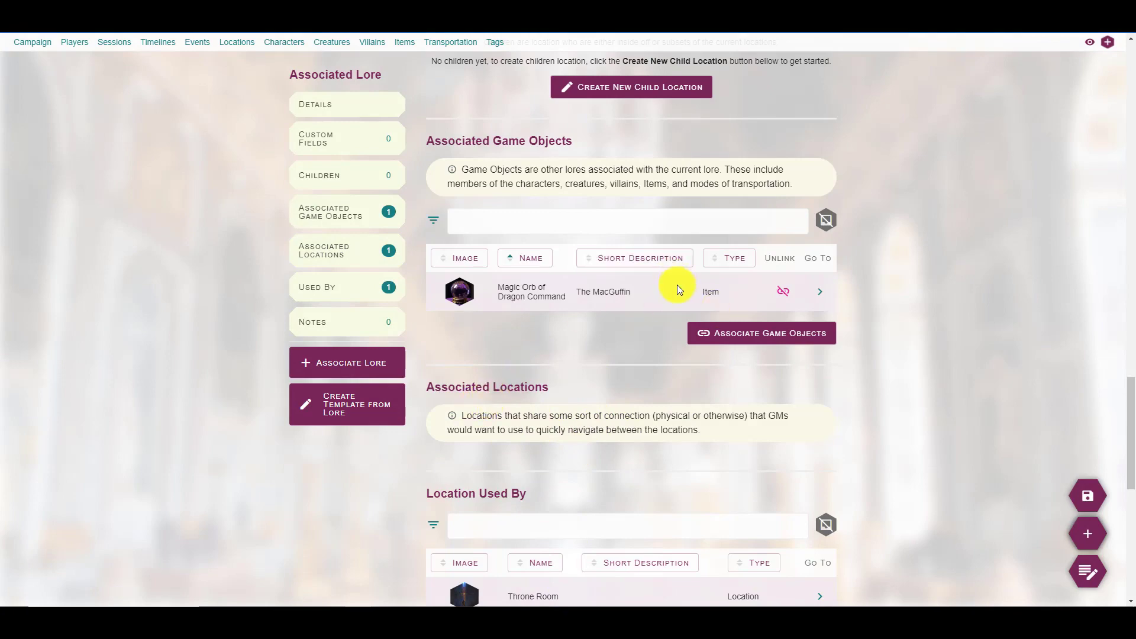
- Create and save a new item named "Sword of Undead Slaying"
scroll(678, 289, up, 6)
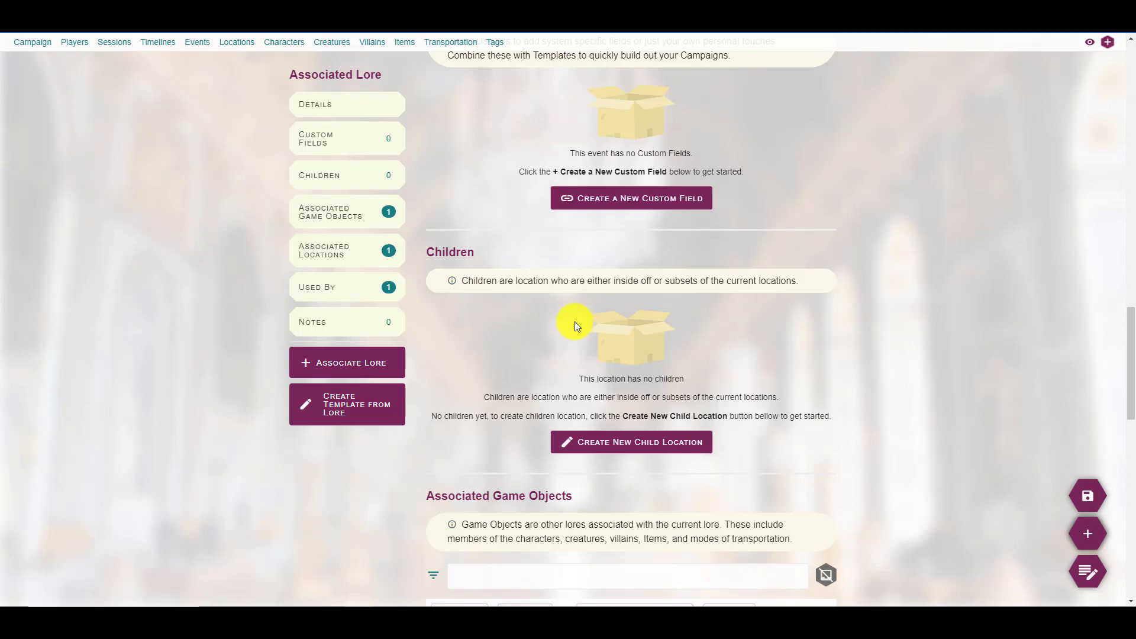
click(1087, 534)
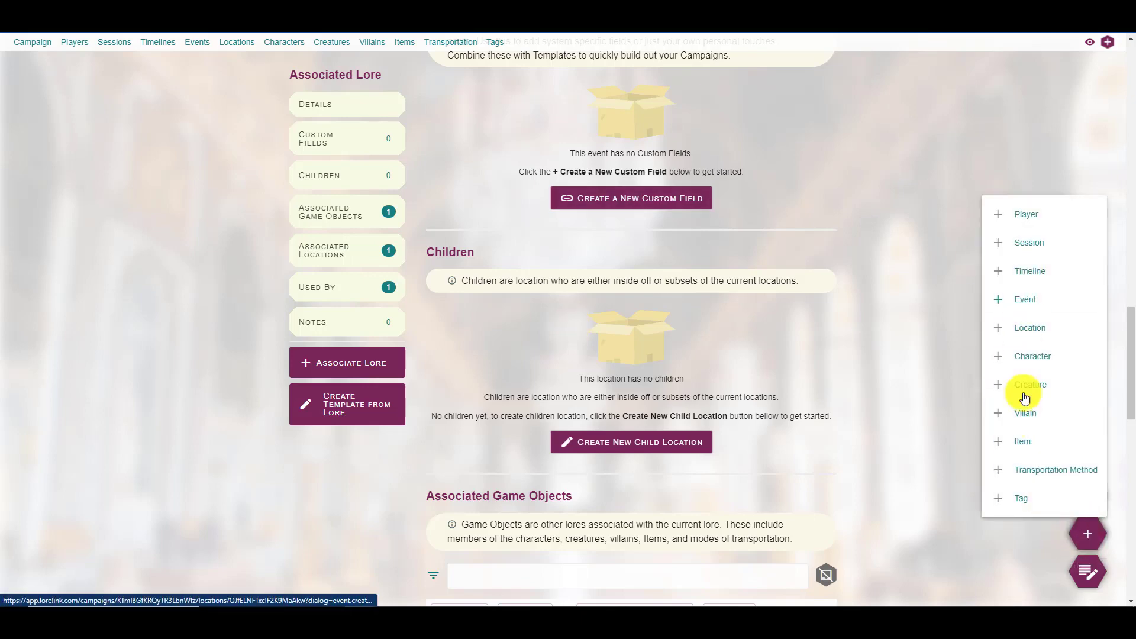
click(1027, 448)
click(939, 142)
text(S)
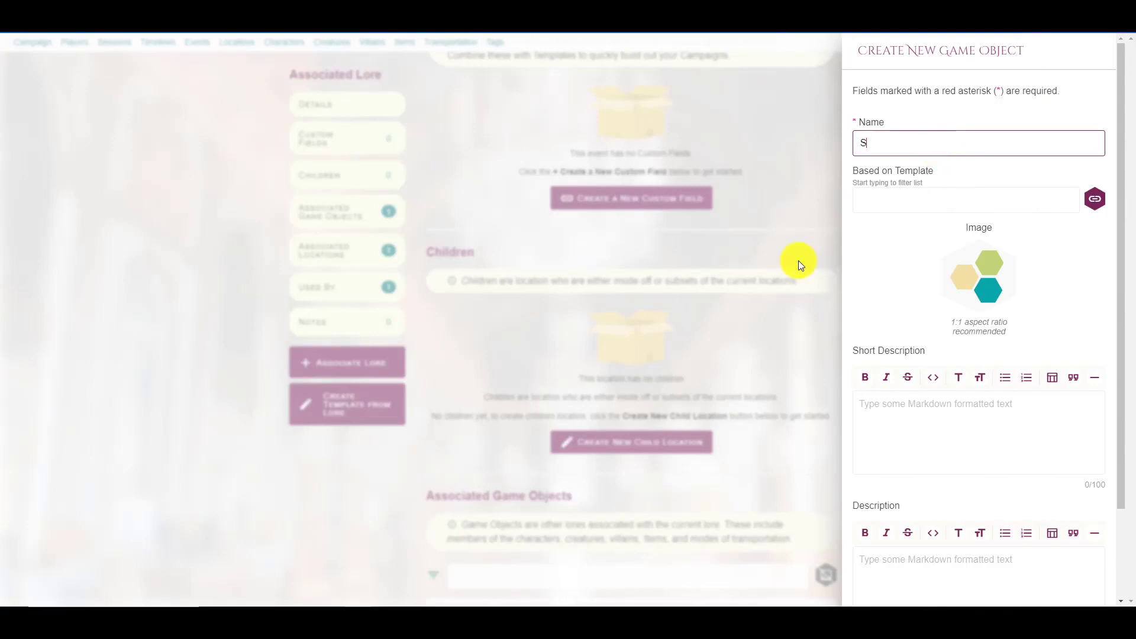
text(word of Undead Slaying)
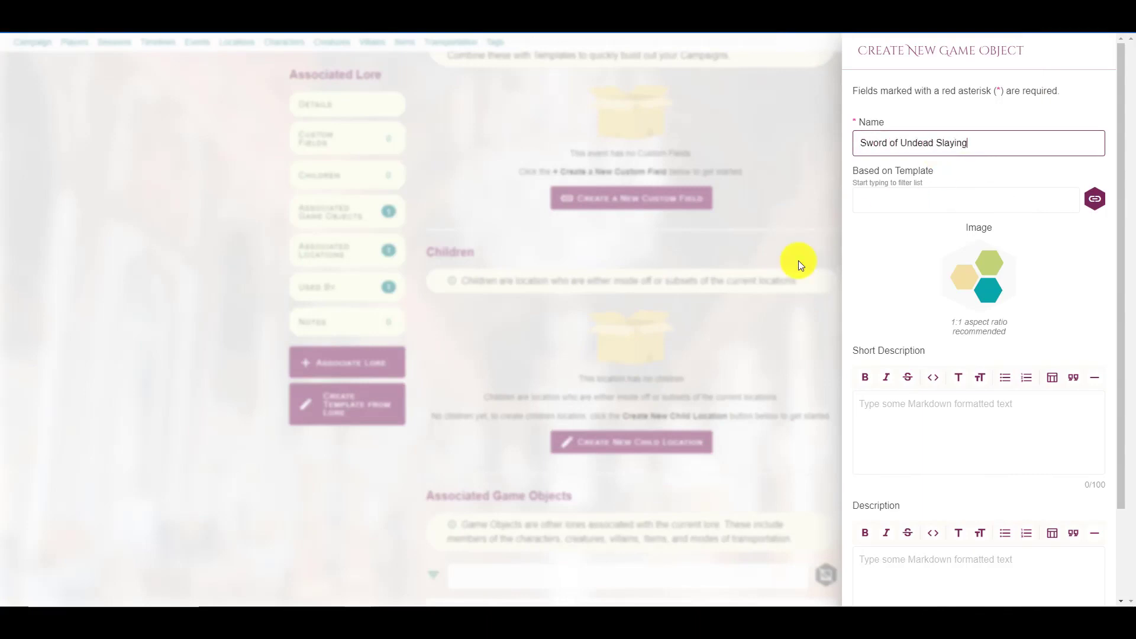
scroll(918, 294, down, 3)
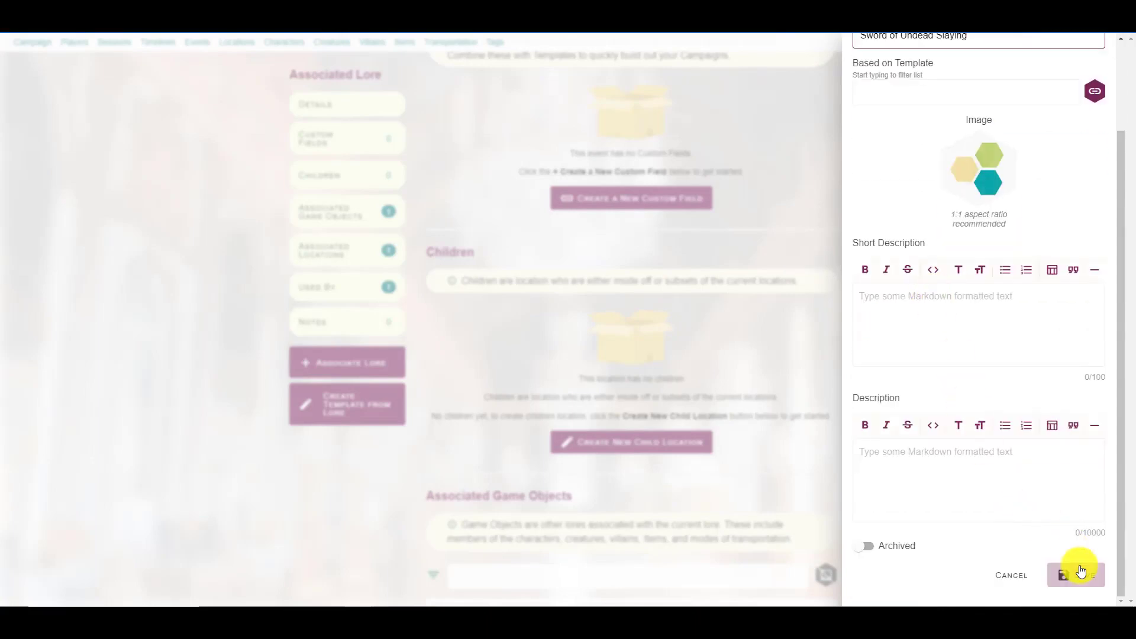
click(1080, 571)
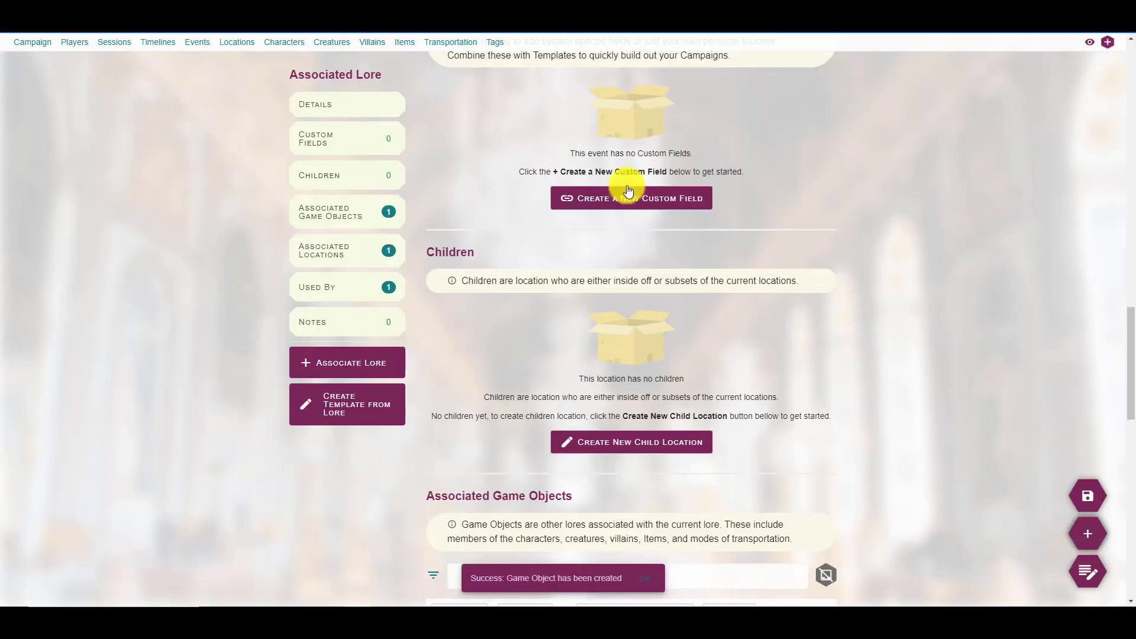
- Associate the Sword of Undead Slaying with the current location as a game object
scroll(699, 312, up, 7)
scroll(655, 373, down, 8)
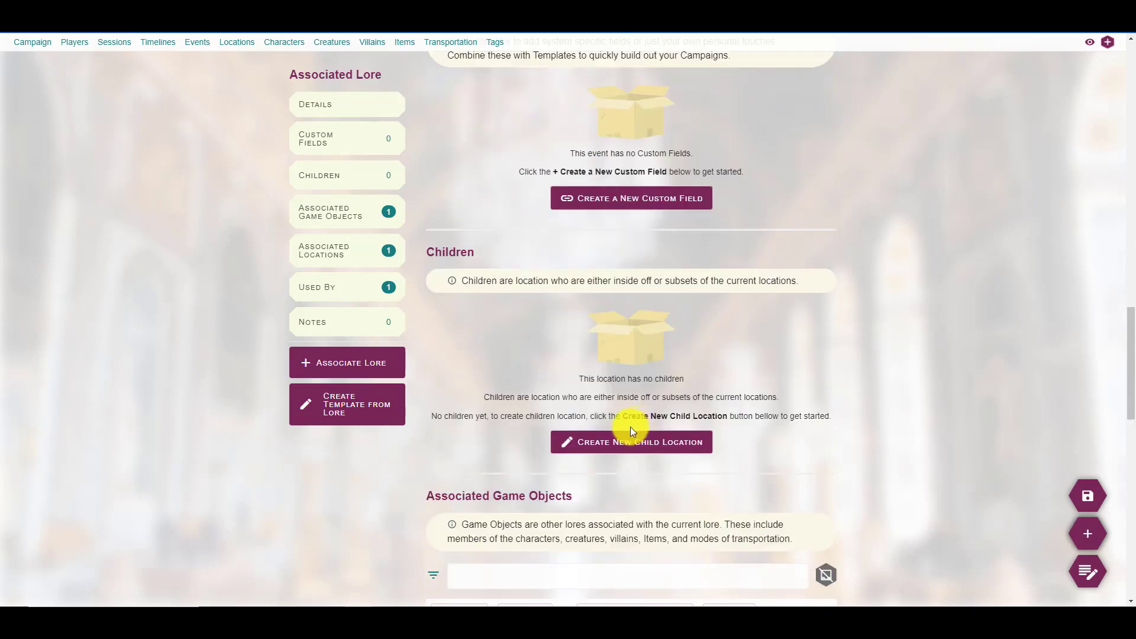
click(754, 510)
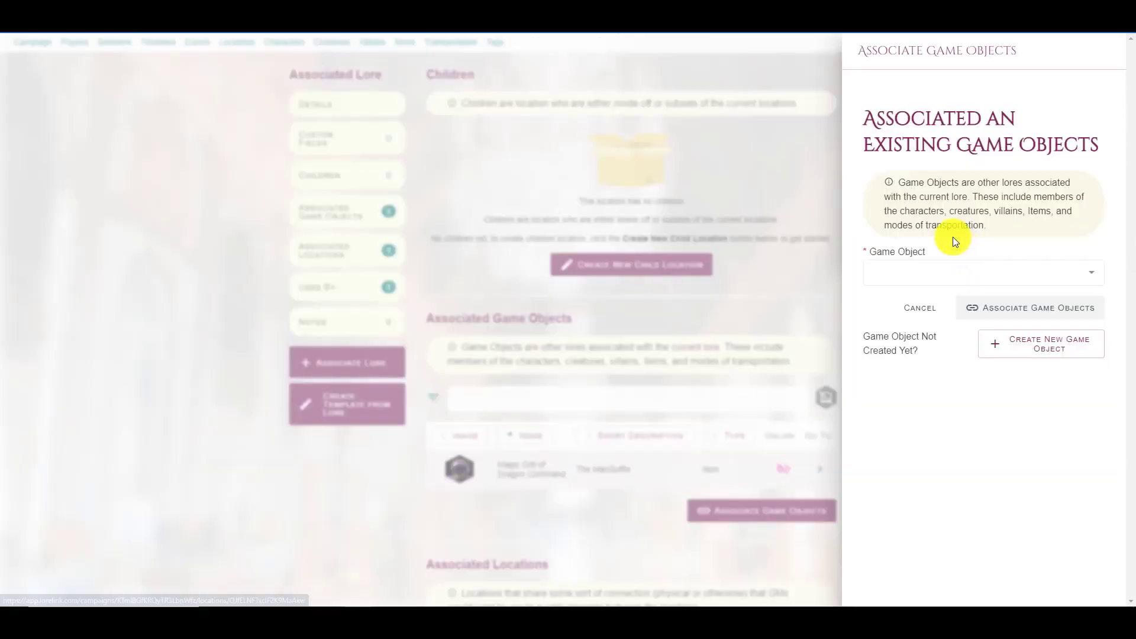
click(981, 279)
click(926, 273)
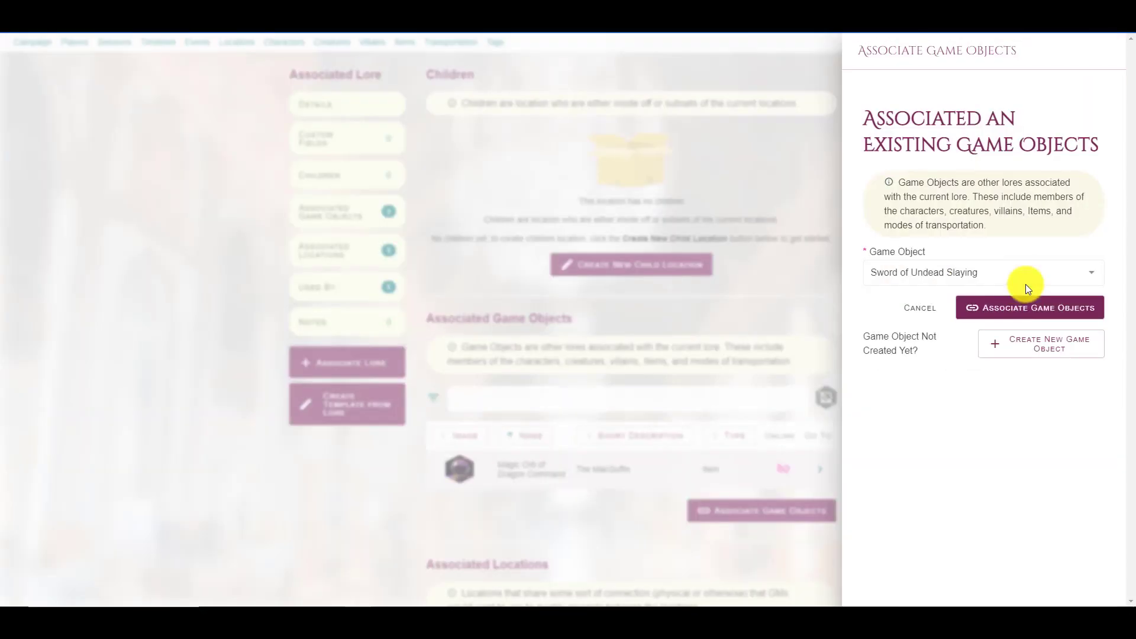
click(1017, 302)
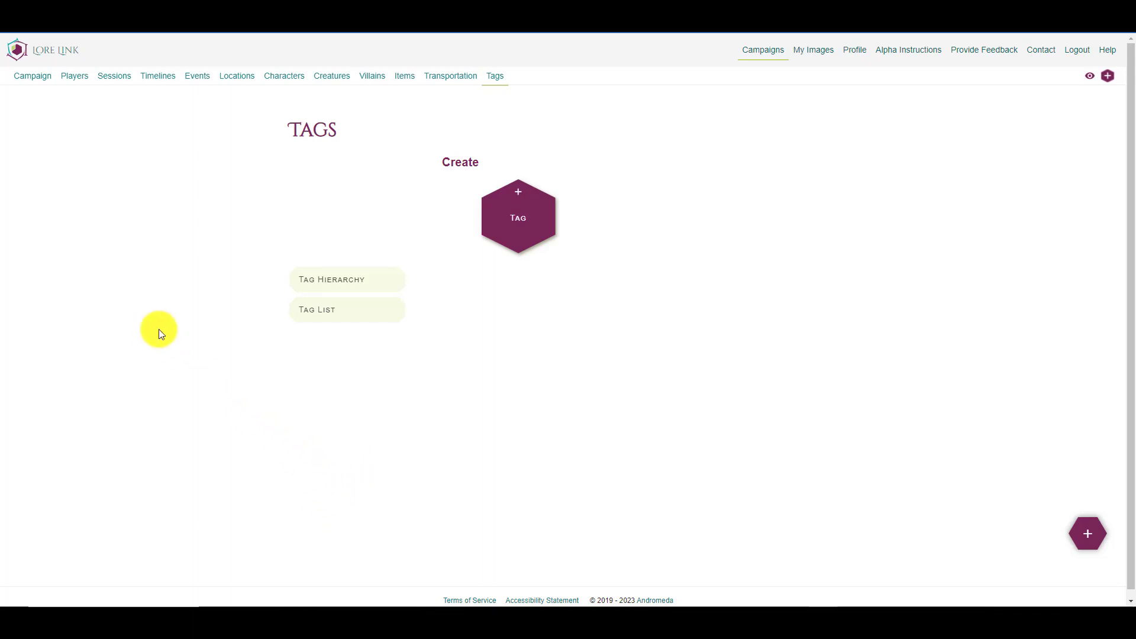
- Open the campaign's characters page and look through the character list
click(282, 75)
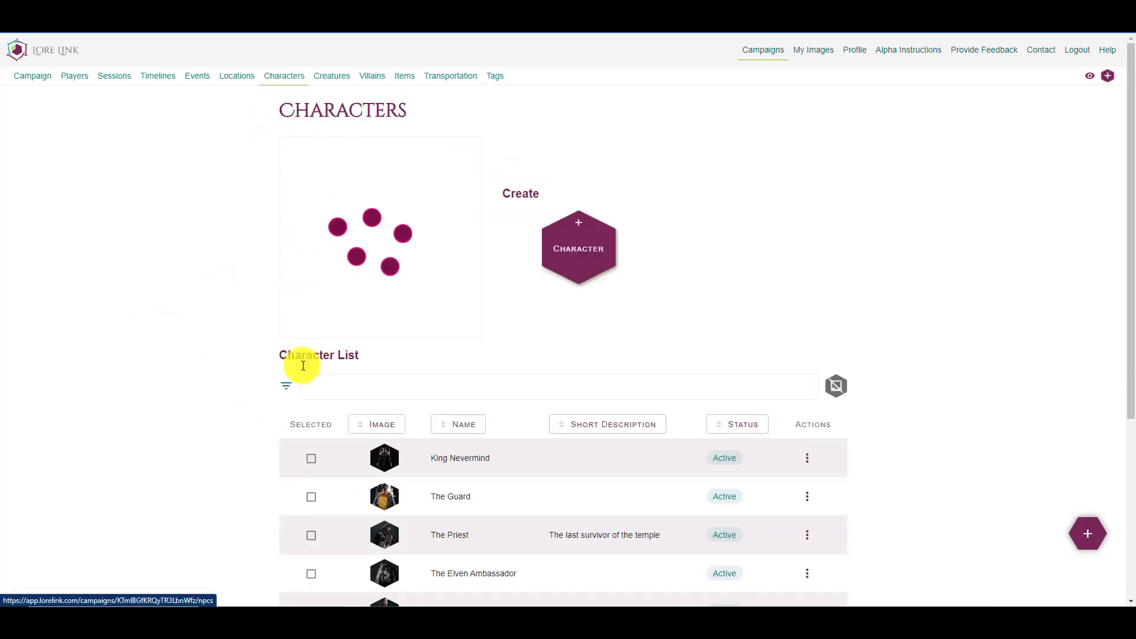
scroll(285, 396, down, 2)
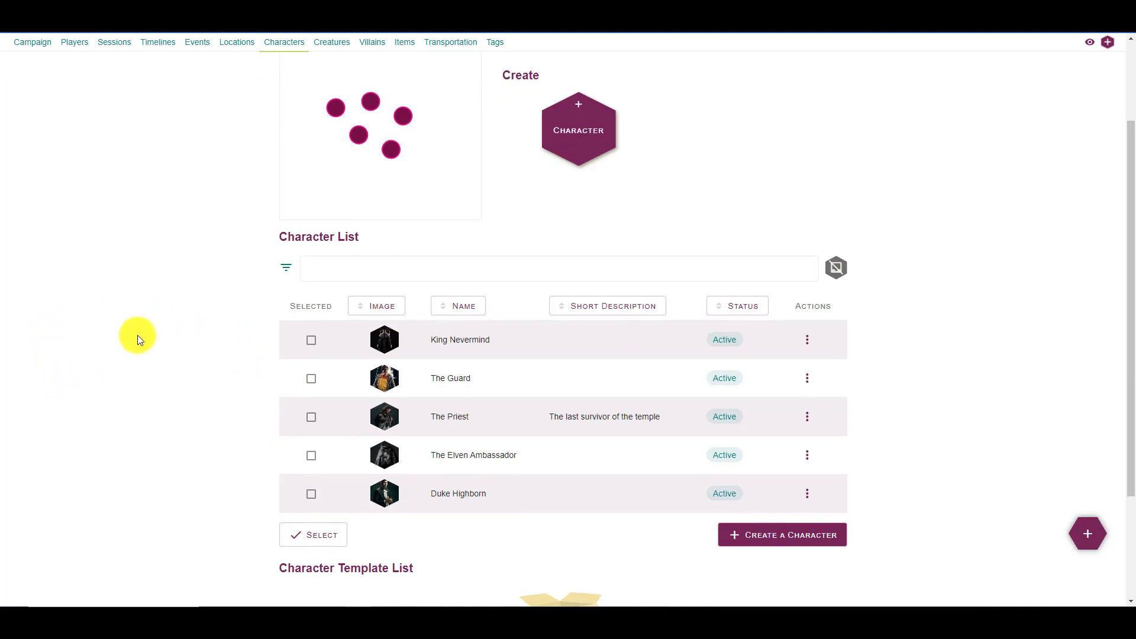
scroll(137, 334, up, 1)
scroll(223, 290, down, 1)
- Start a new tag named "The King's Hand" with the short description "Royalists"
click(495, 42)
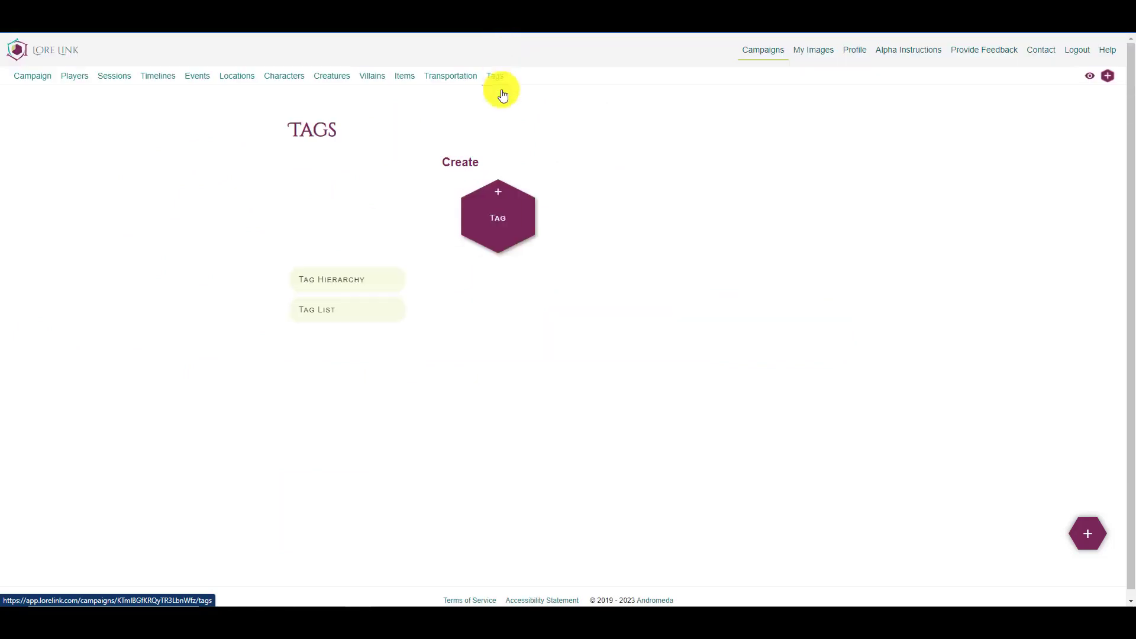
click(517, 231)
click(908, 157)
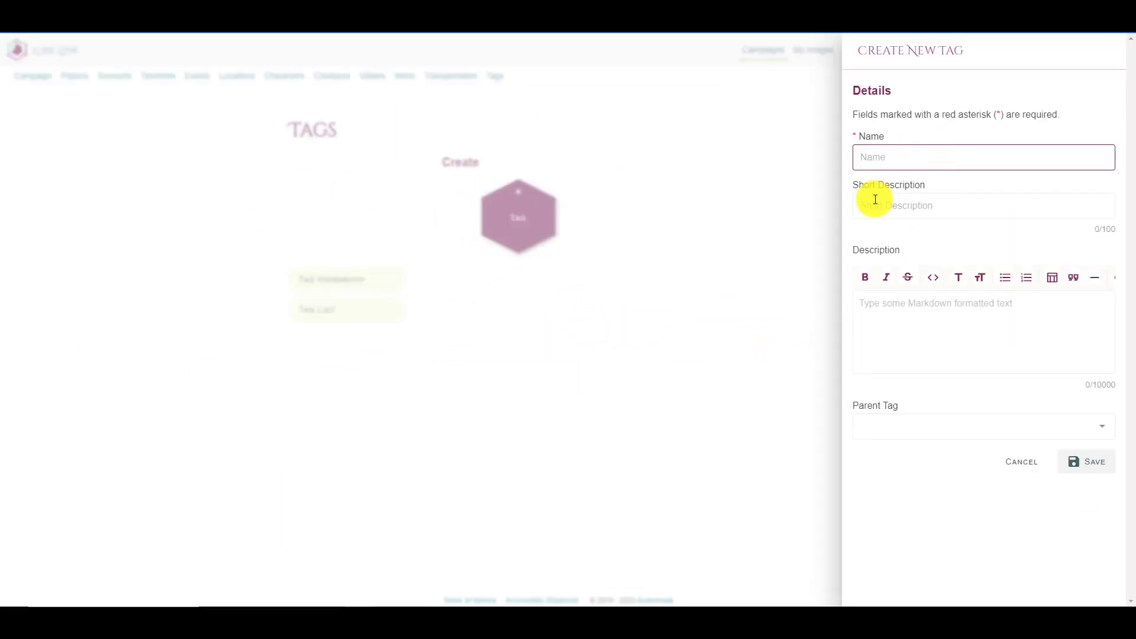
text(The King's Hand)
click(875, 199)
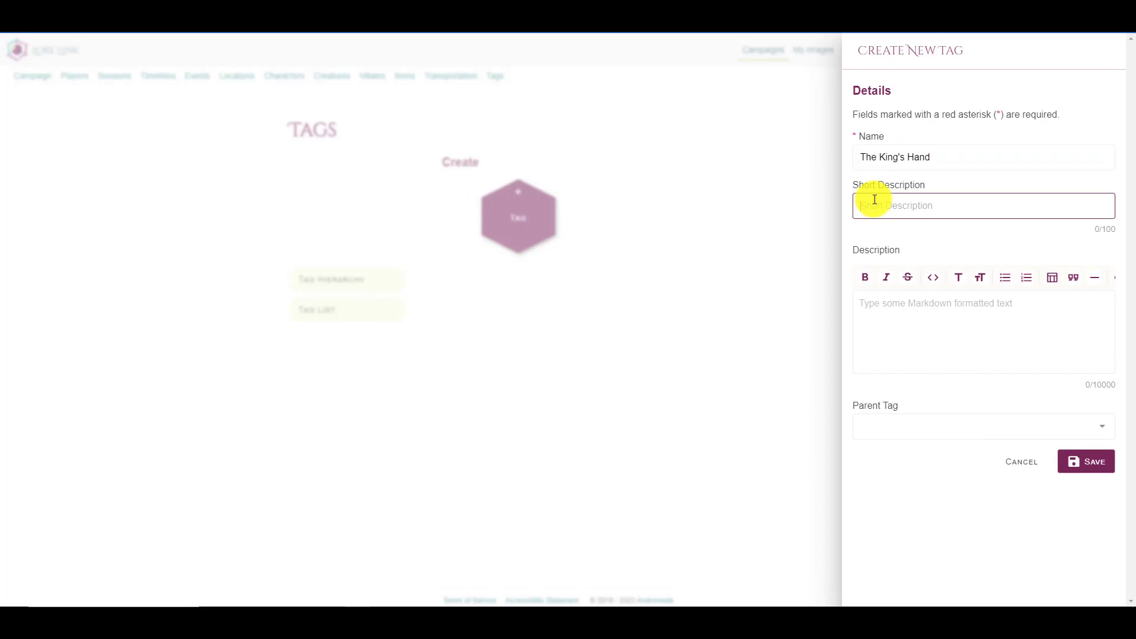
text(Royalists)
key(Tab)
key(Tab)
- Enter the tag description "A group dedicated to keeping the king on the throne" and save the tag
click(940, 345)
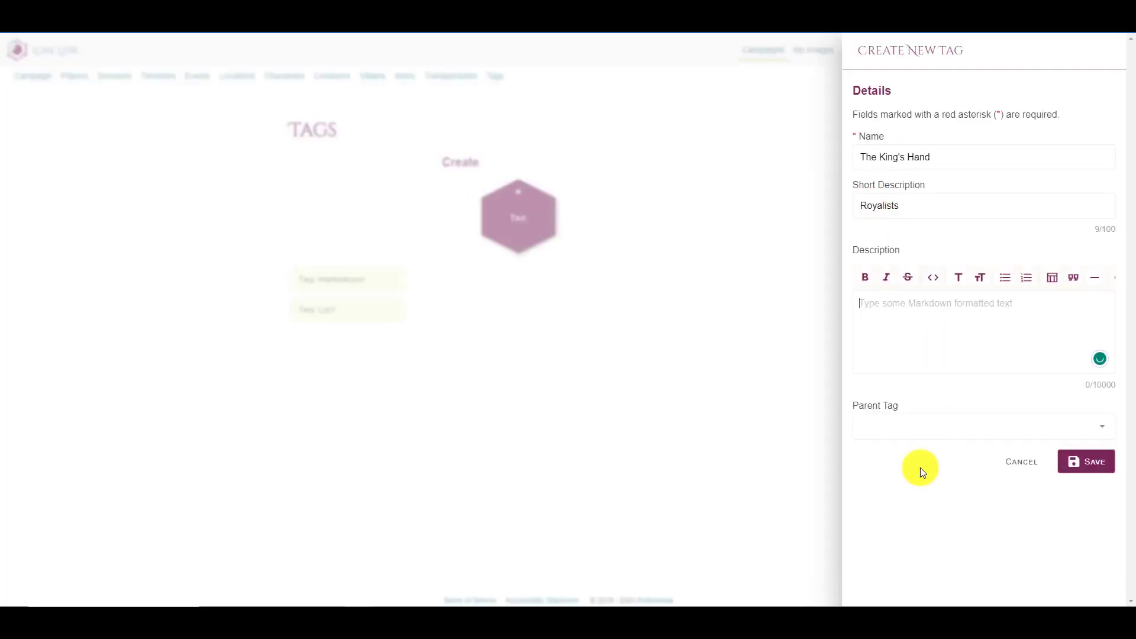
text(A group de)
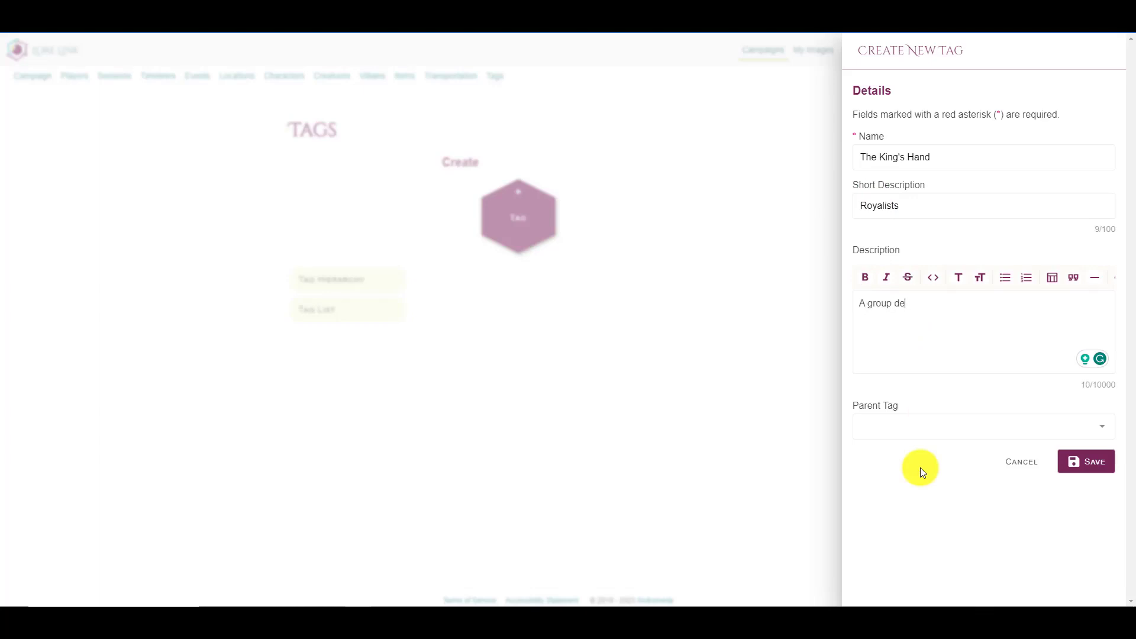
text(dicated to p)
text(ro)
key(BackSpace)
key(BackSpace)
key(BackSpace)
text(keeping the king on the)
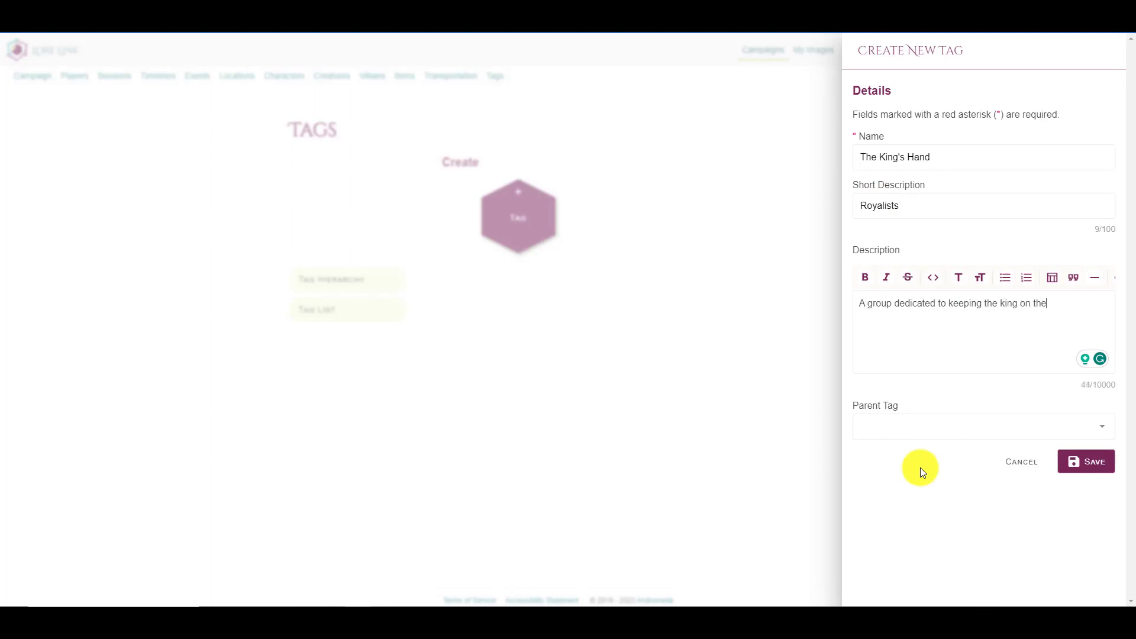
text( throne)
click(1092, 466)
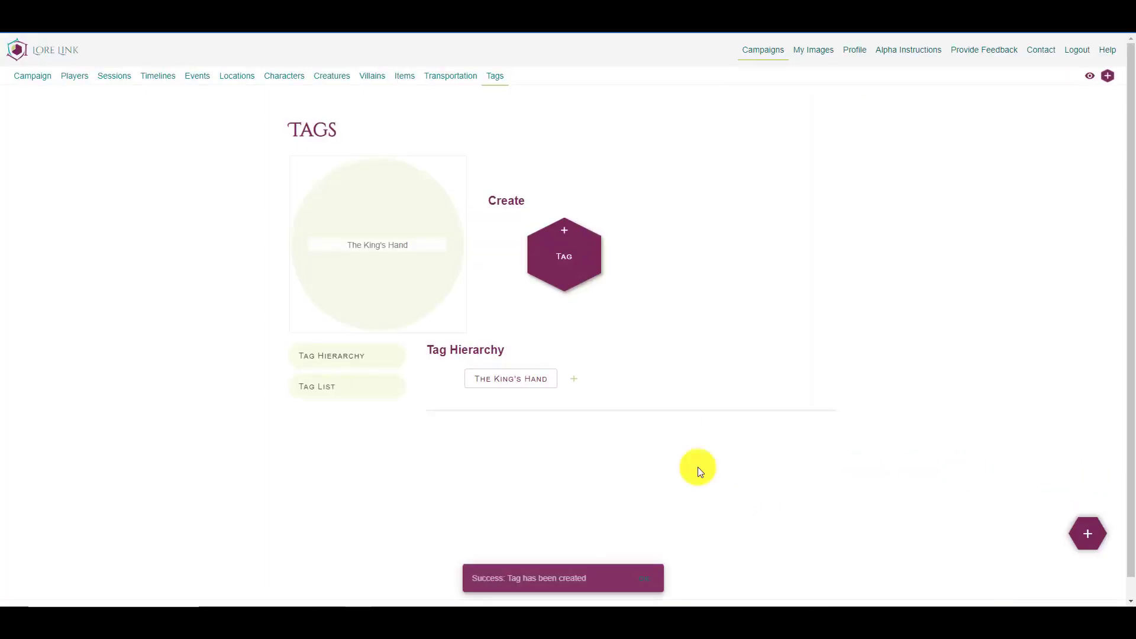
- Open The King's Hand tag for editing and associate the character King Nevermind with it
click(514, 382)
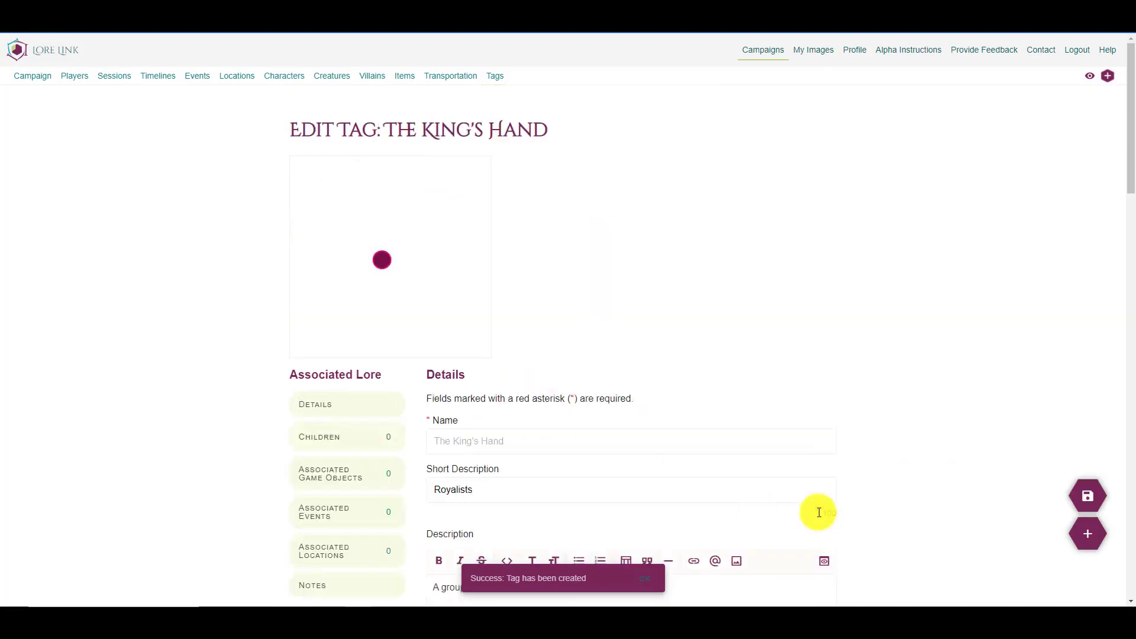
scroll(578, 296, down, 8)
scroll(581, 294, down, 4)
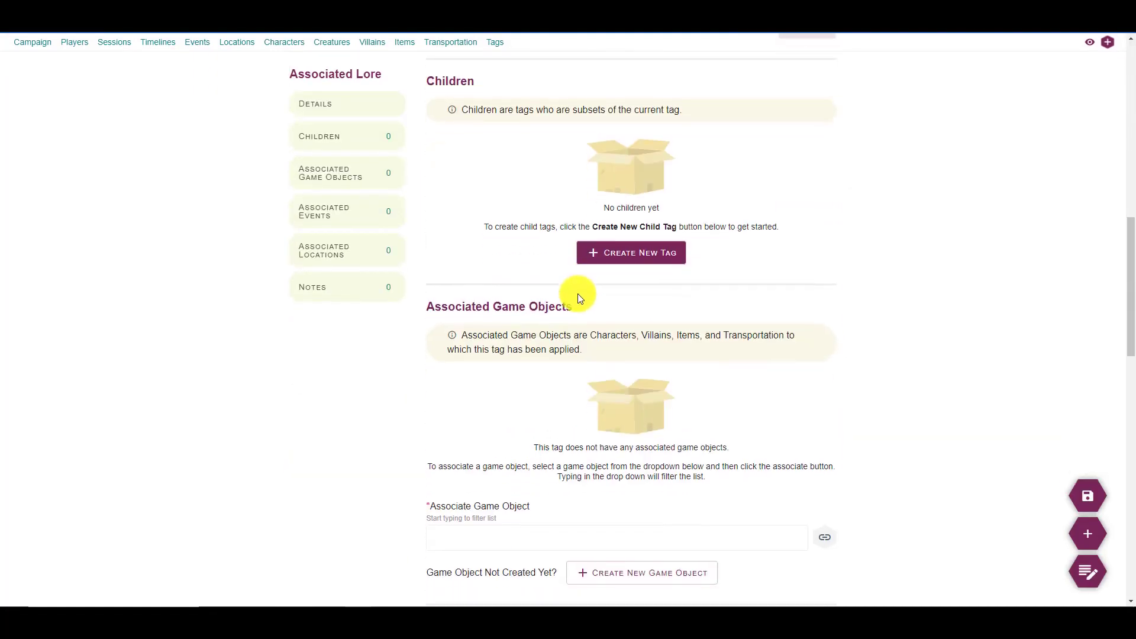
scroll(719, 409, down, 2)
click(680, 420)
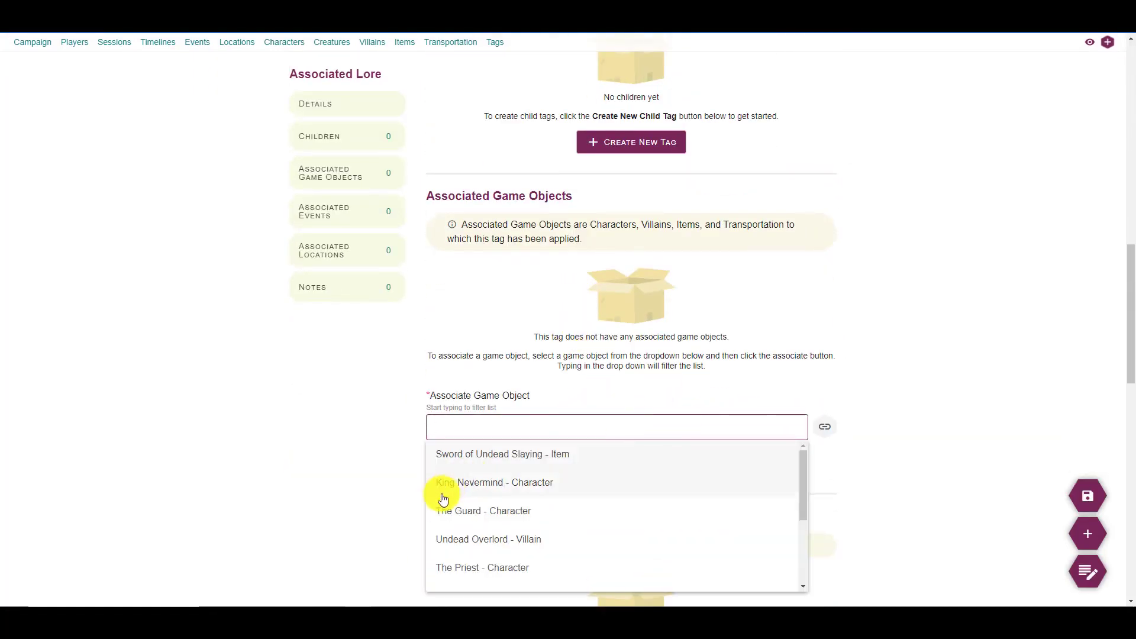
click(488, 482)
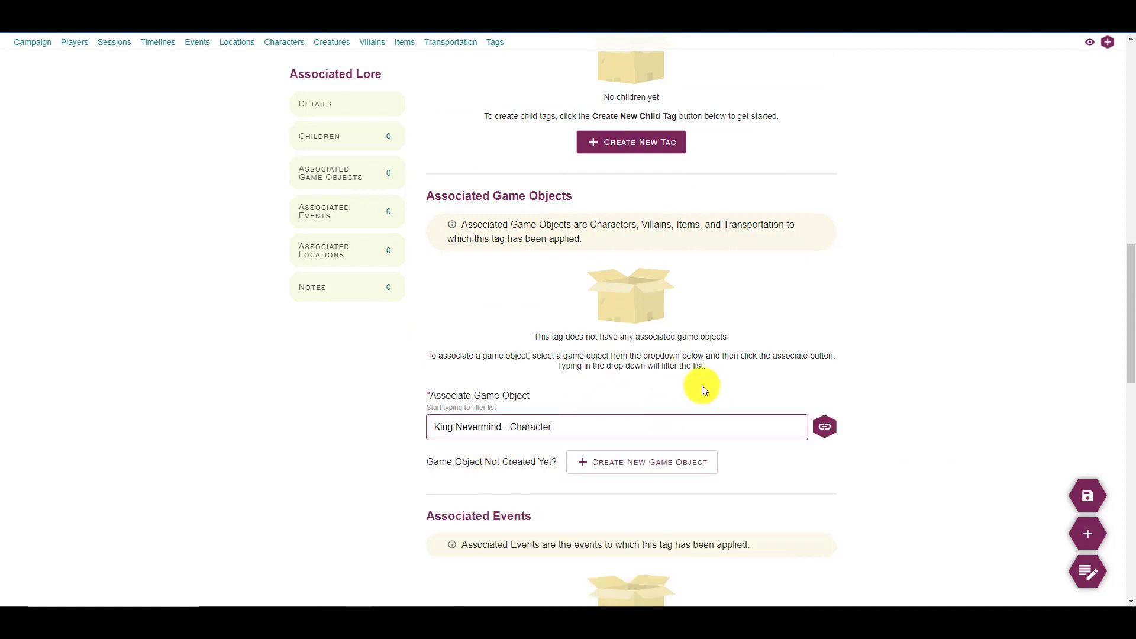
click(825, 426)
- Associate the character The Guard with The King's Hand tag and save the tag
click(509, 416)
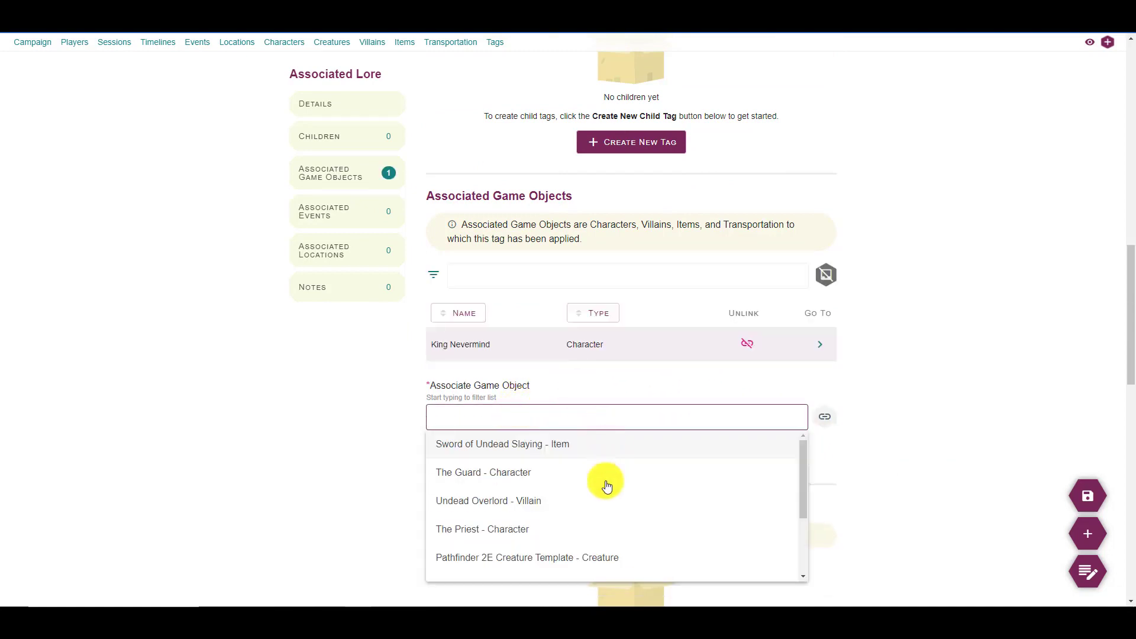
scroll(579, 516, down, 2)
scroll(580, 517, down, 3)
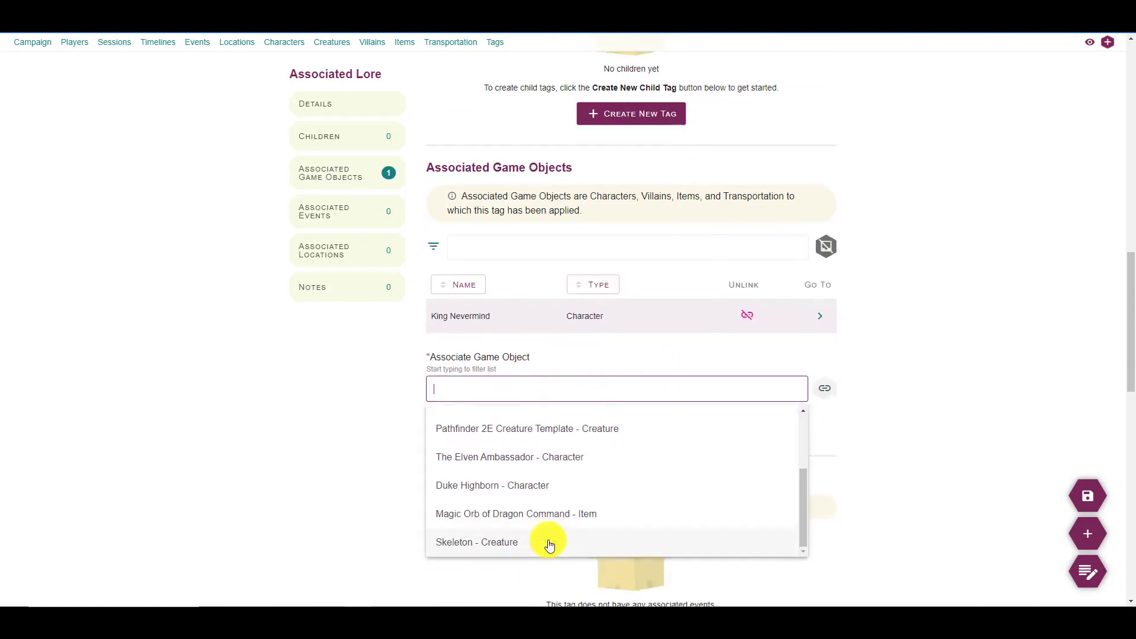
scroll(545, 538, up, 3)
scroll(540, 473, up, 2)
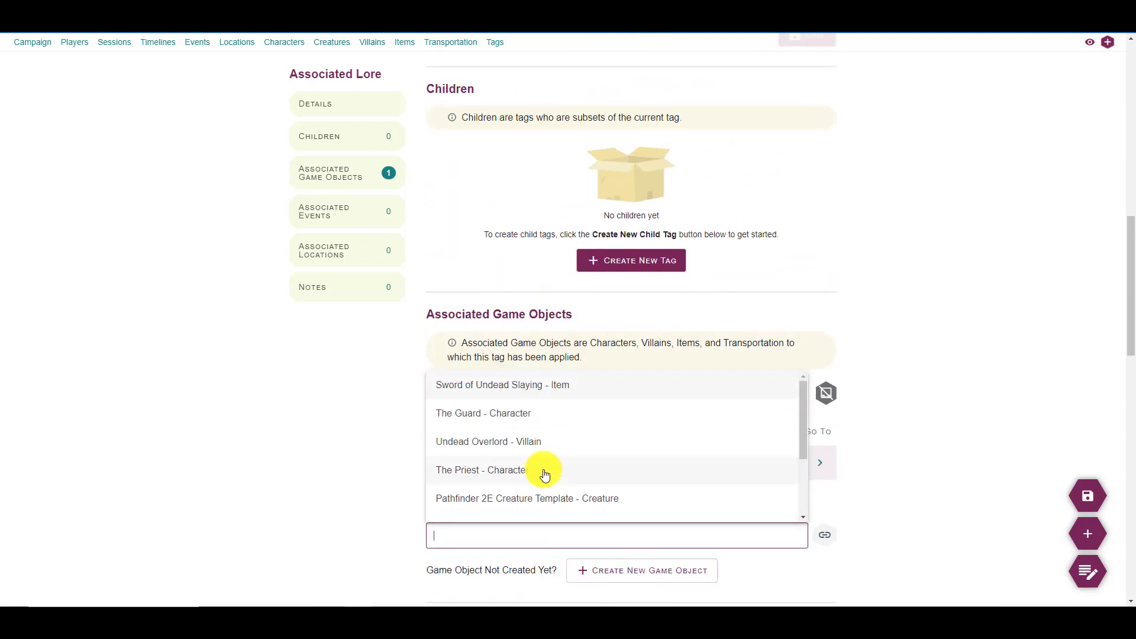
click(526, 415)
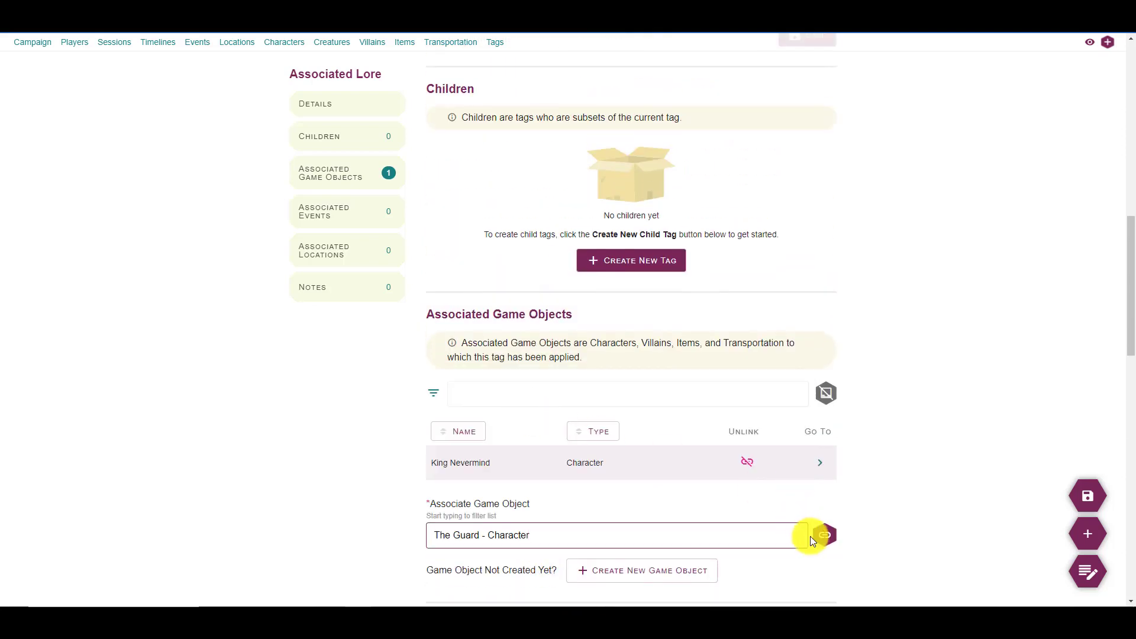
click(825, 535)
scroll(844, 406, down, 2)
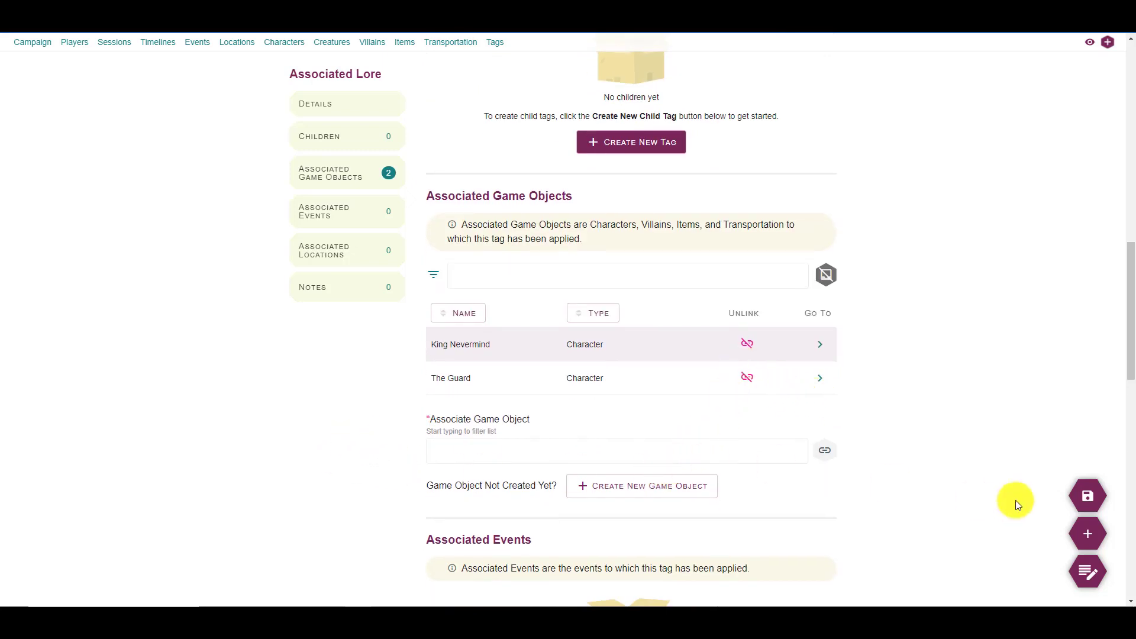
click(1063, 487)
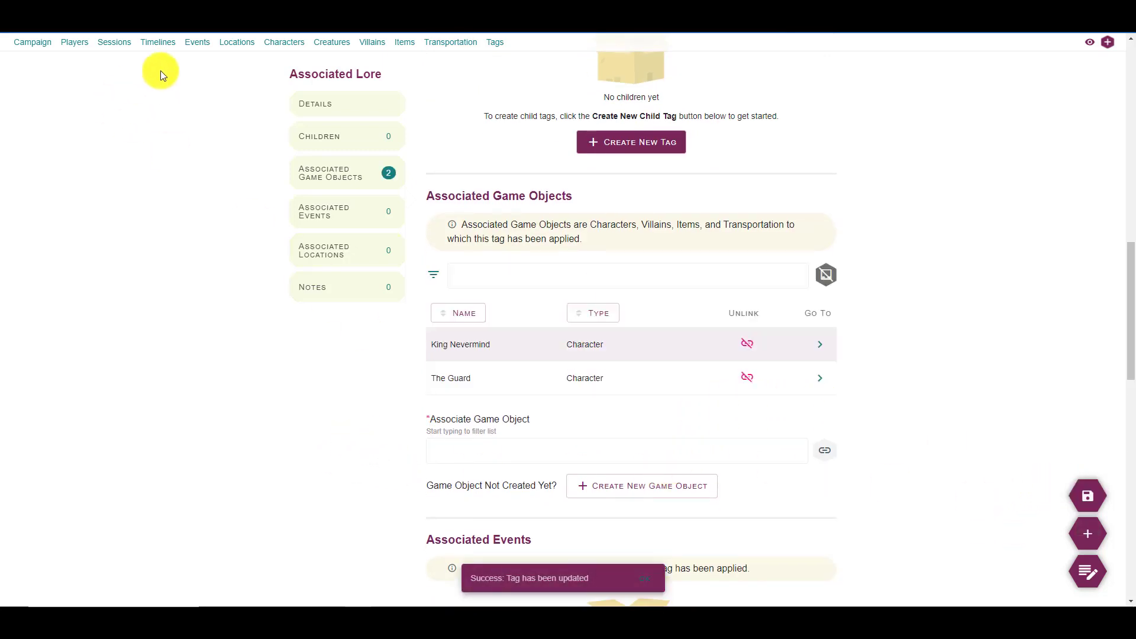
- Open the King Nevermind character page to check its applied tags, and return to the character list
click(284, 42)
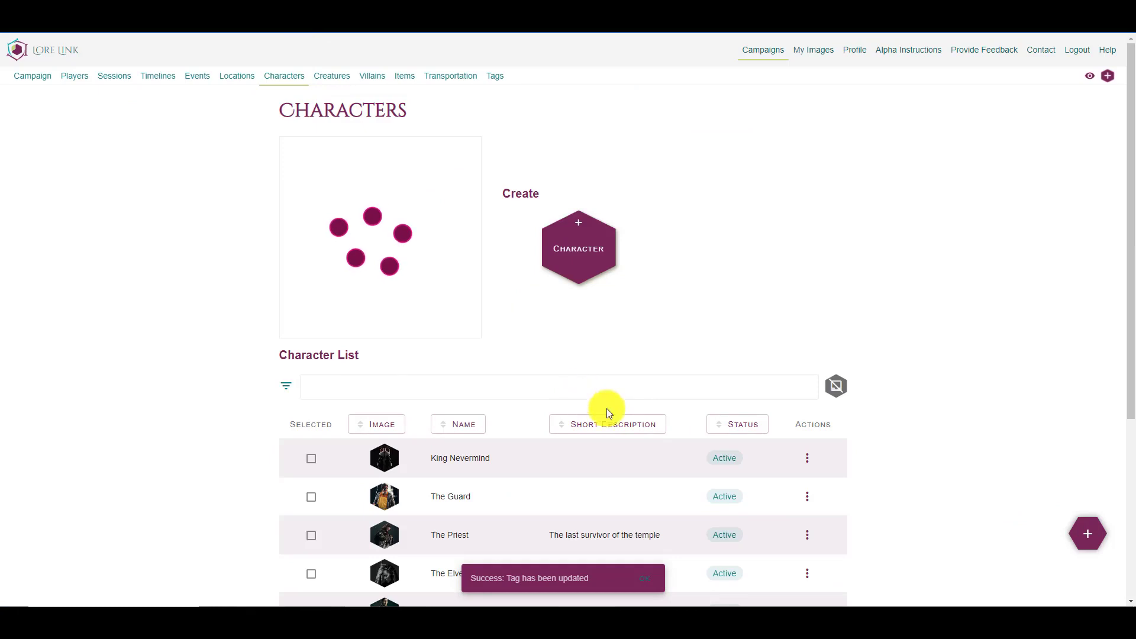
click(807, 458)
click(840, 483)
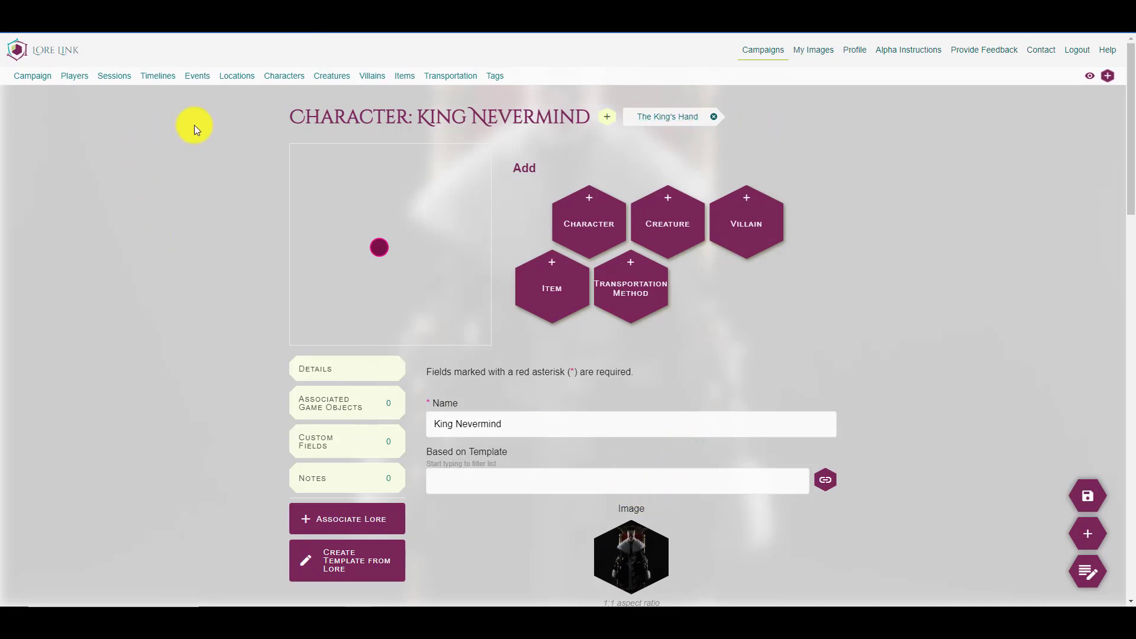
click(283, 76)
scroll(591, 460, down, 2)
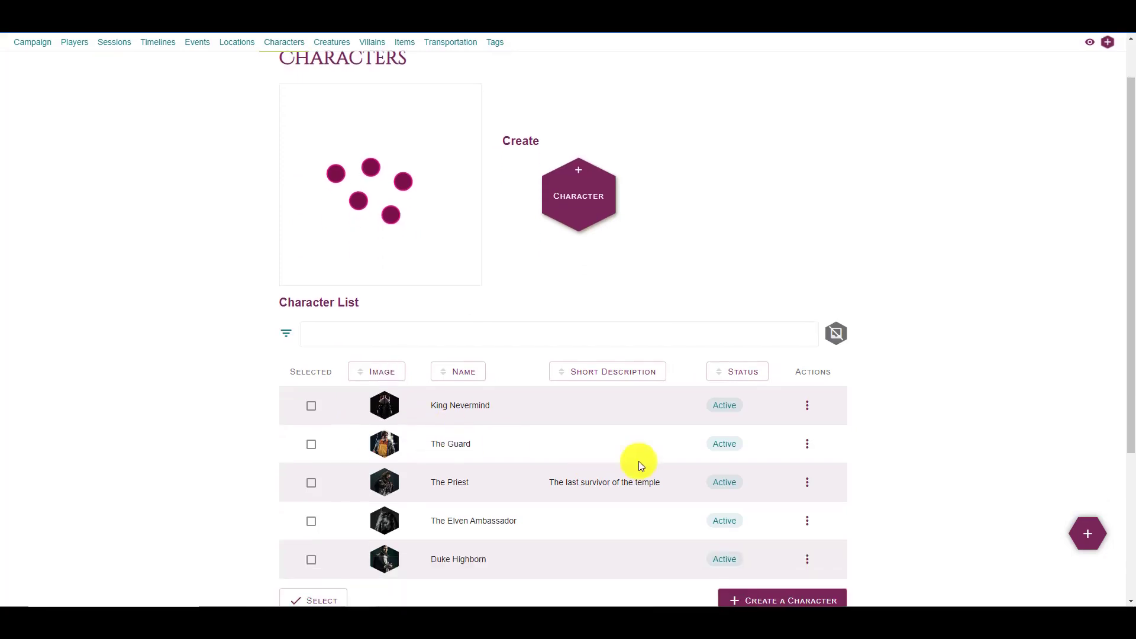
- Open The Elven Ambassador character page and bring up its tag choices
click(807, 515)
click(824, 540)
click(661, 120)
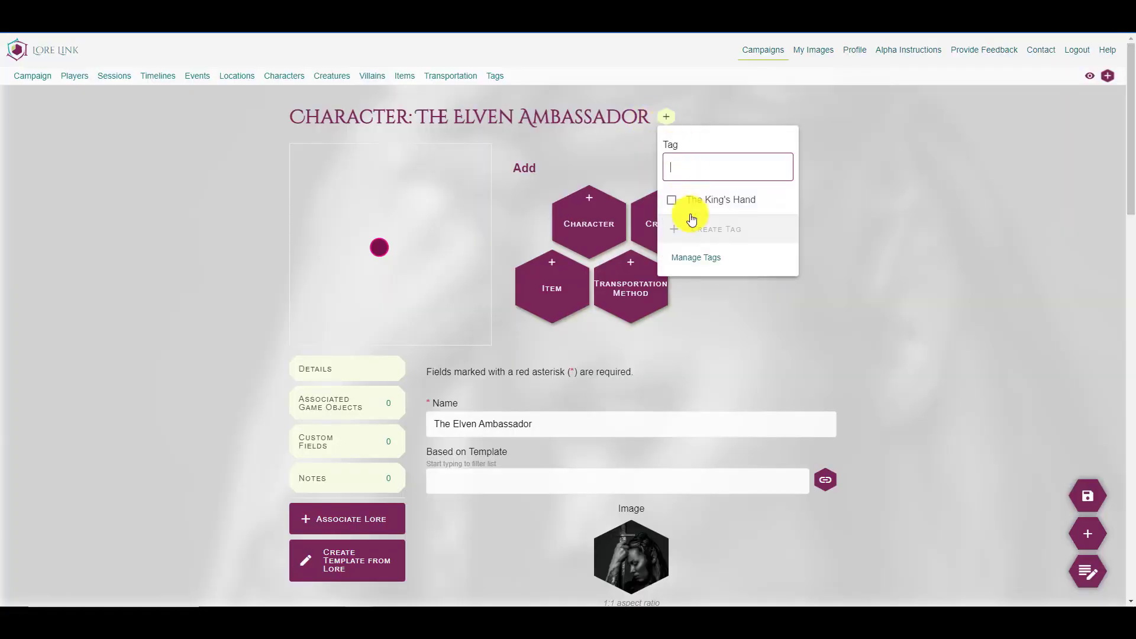
- Try applying The King's Hand tag to The Elven Ambassador, and remove it again
click(672, 200)
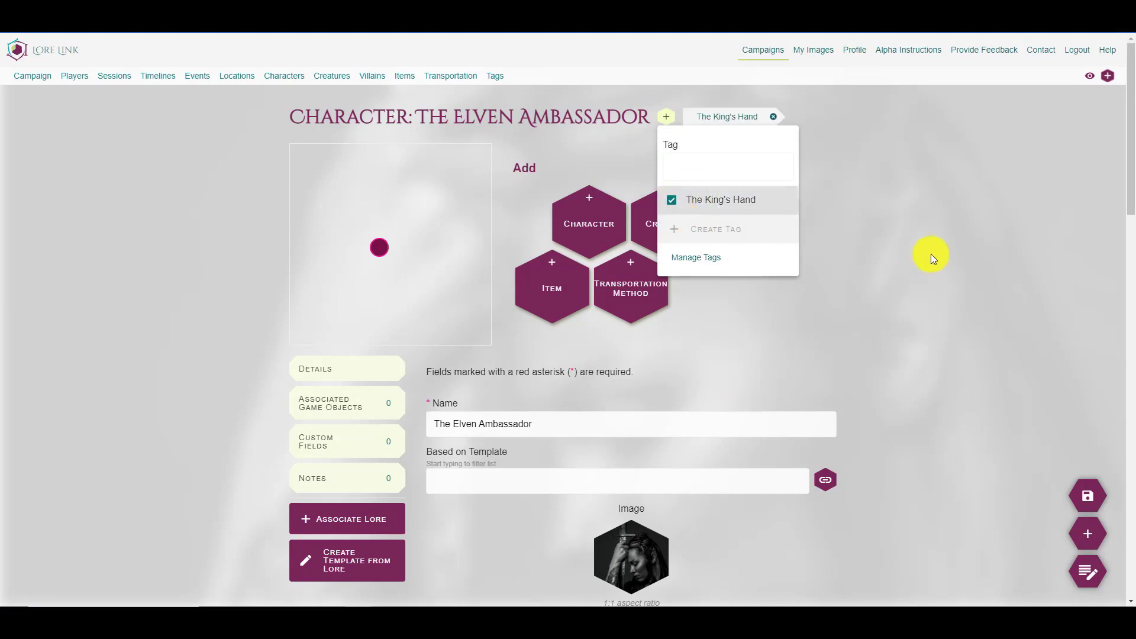
click(667, 117)
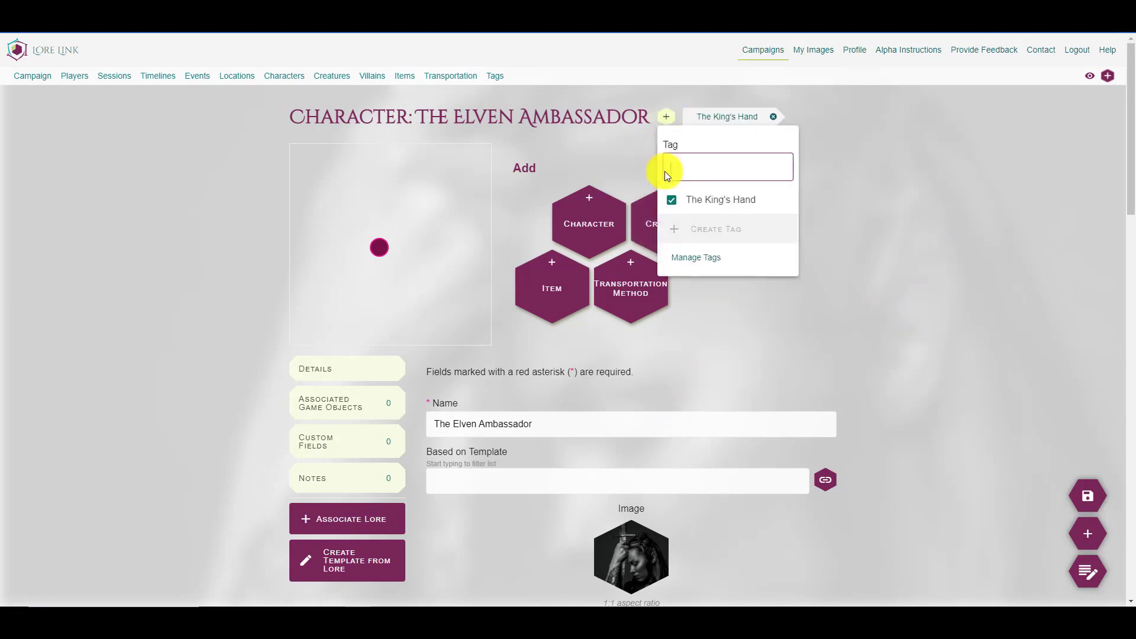
click(903, 264)
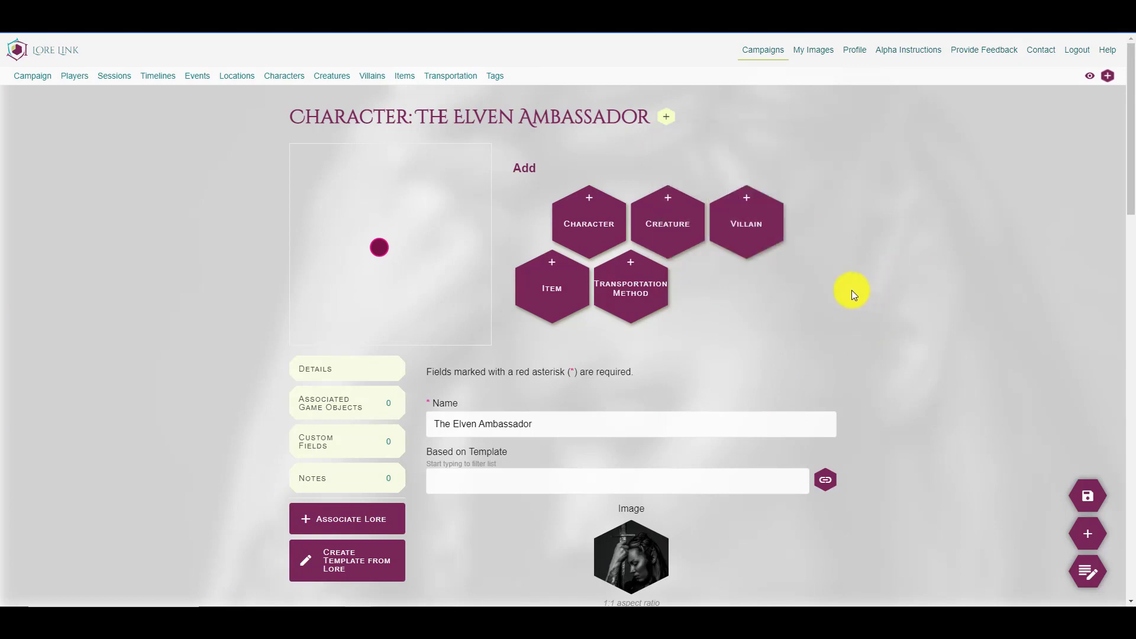
- Create a new tag named "Grey Hands" directly on The Elven Ambassador character
click(667, 117)
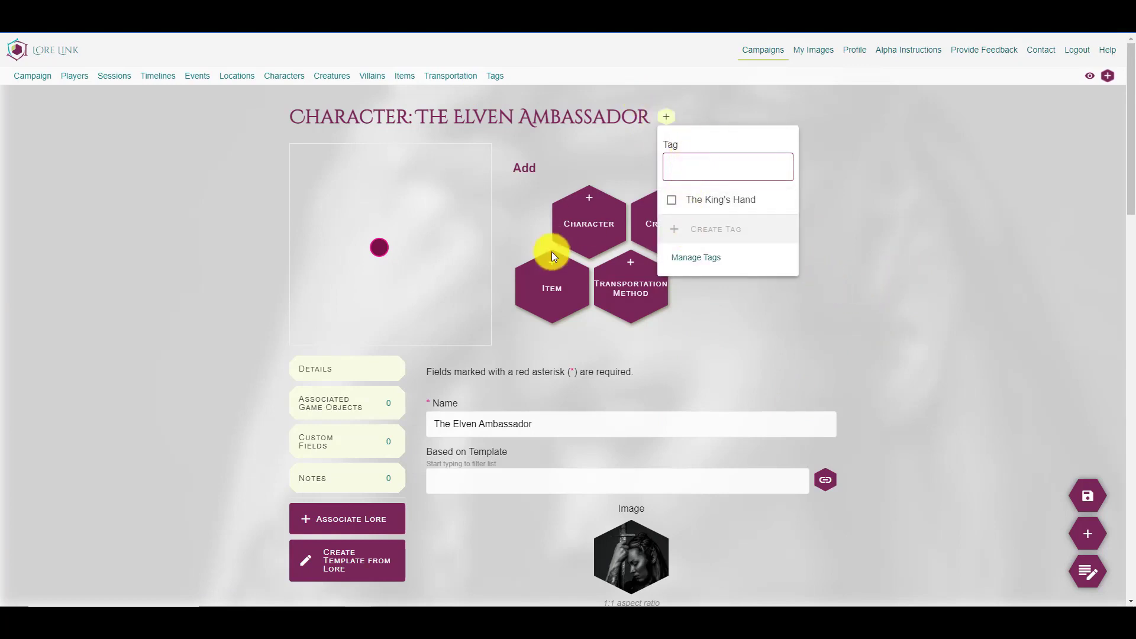
text(Grey Hans)
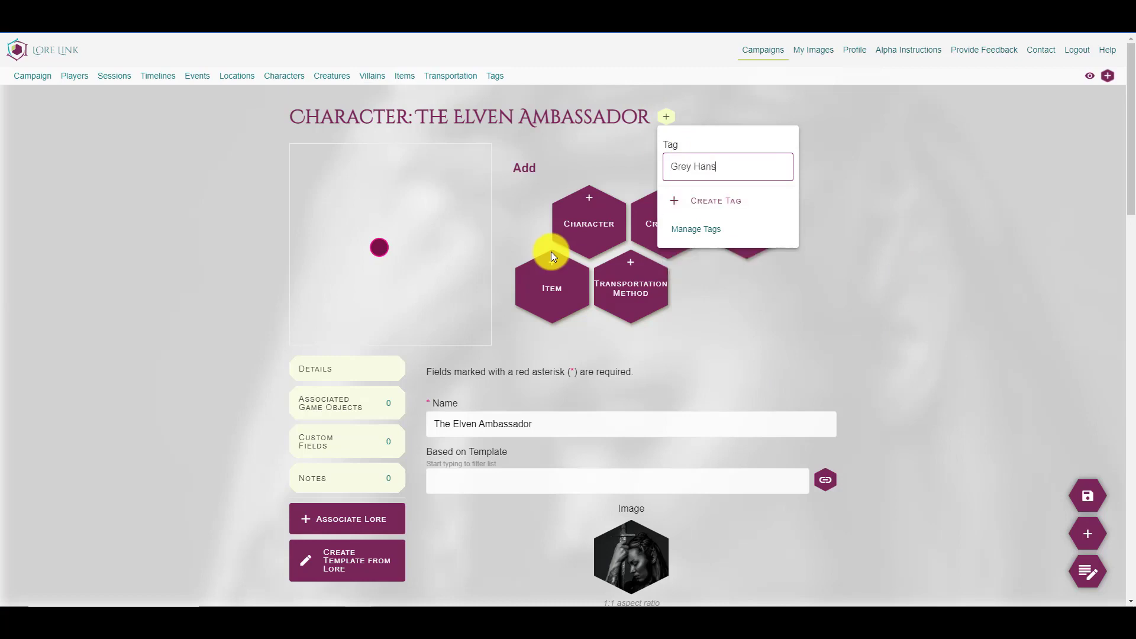
key(BackSpace)
text(ds)
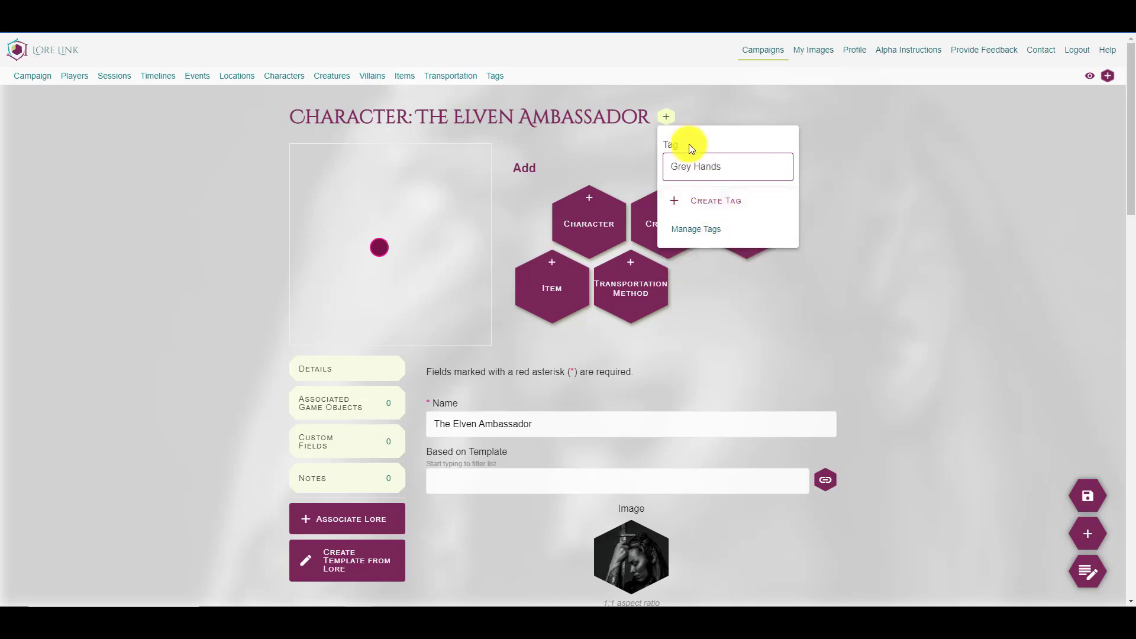
click(709, 202)
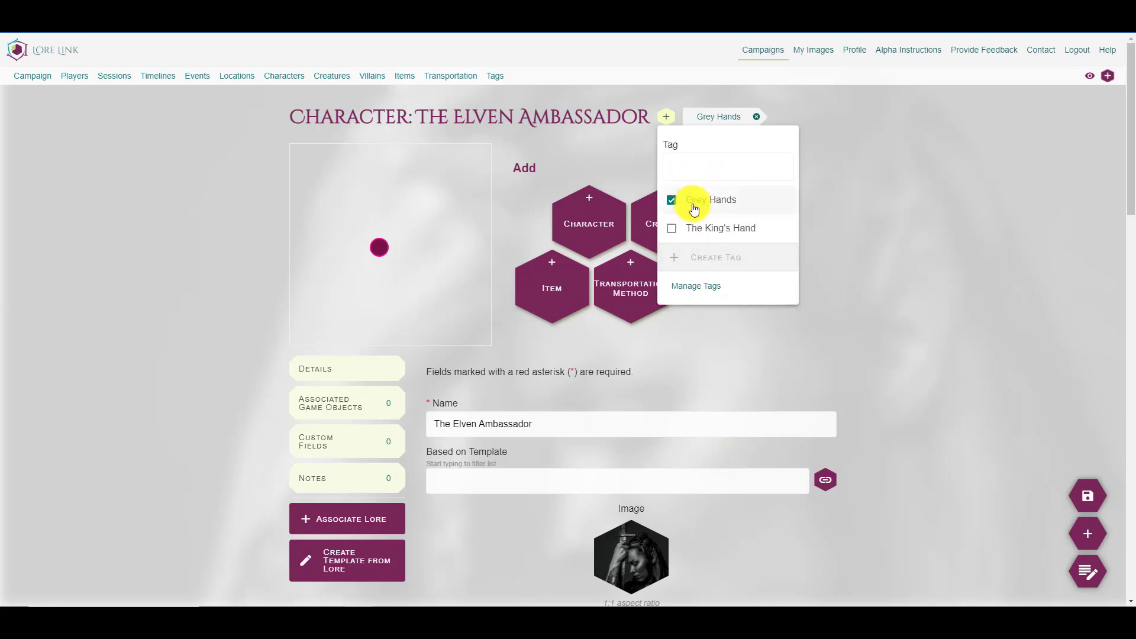
click(898, 260)
- Create a second new tag named "Woodland Folk" on The Elven Ambassador character
click(667, 117)
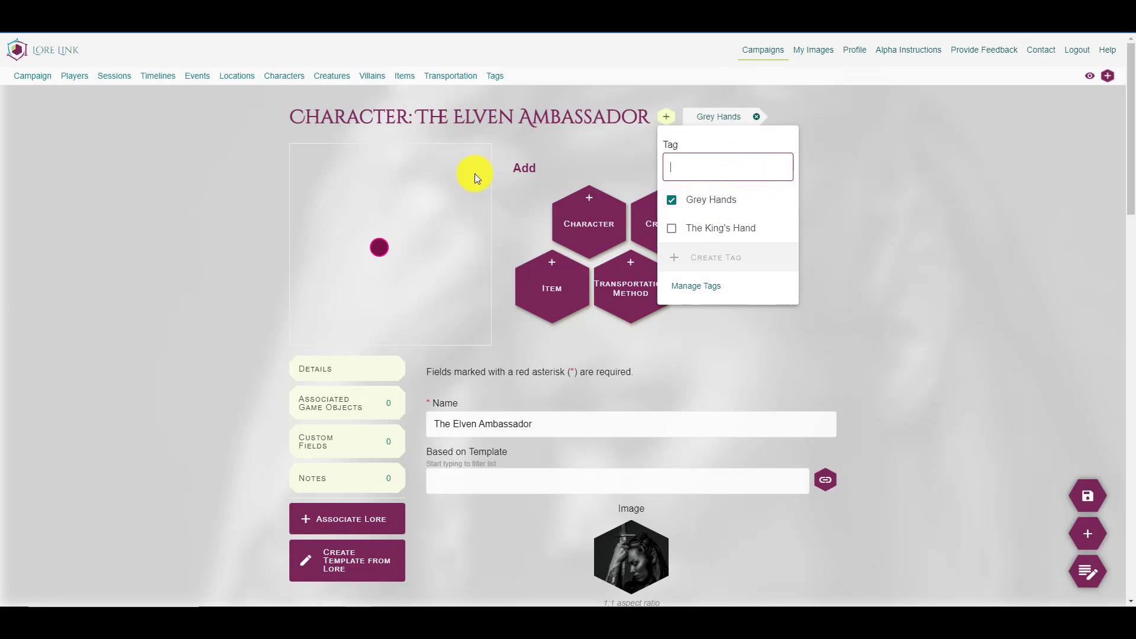
text(Woodland Folk)
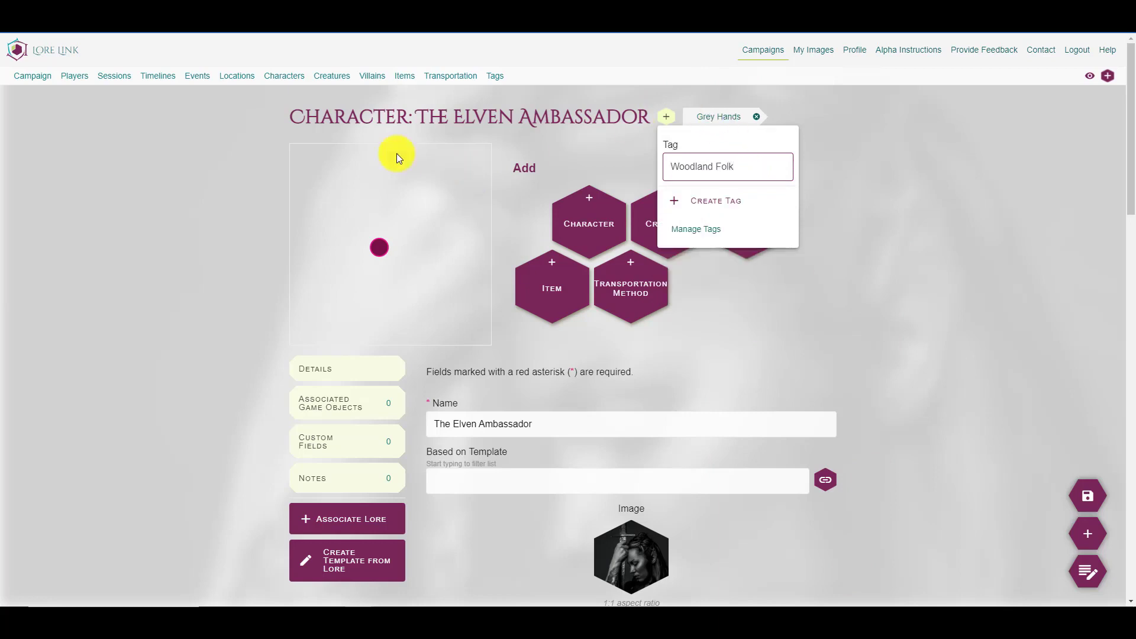
key(Return)
click(978, 256)
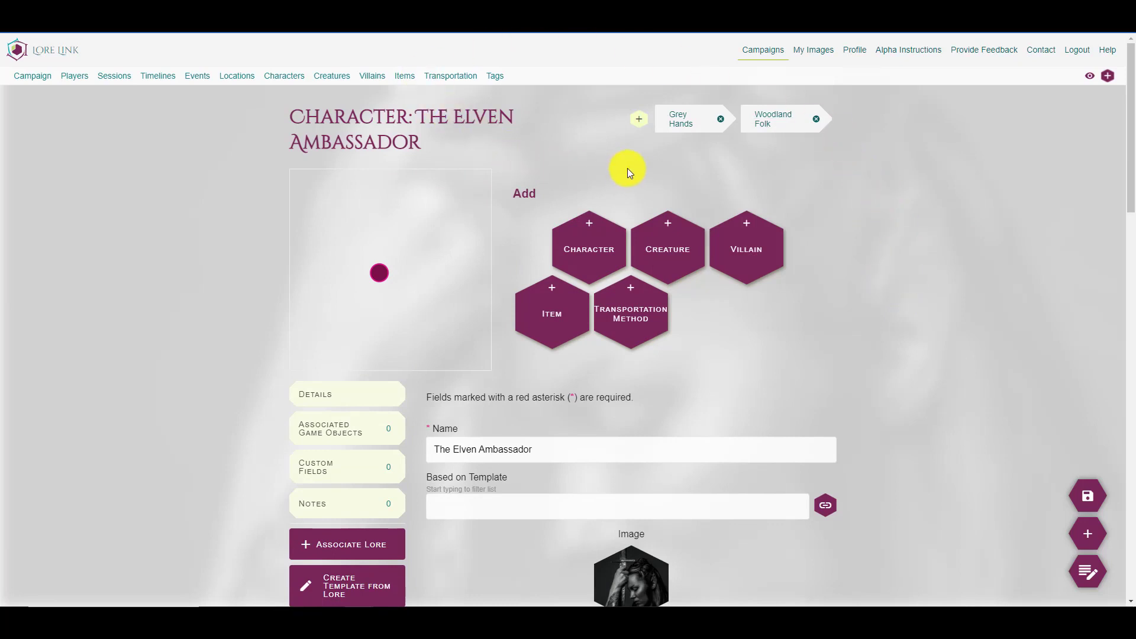
- Open the Main Hall location, found under the Ground Floor of the Palace of the Dead
click(372, 76)
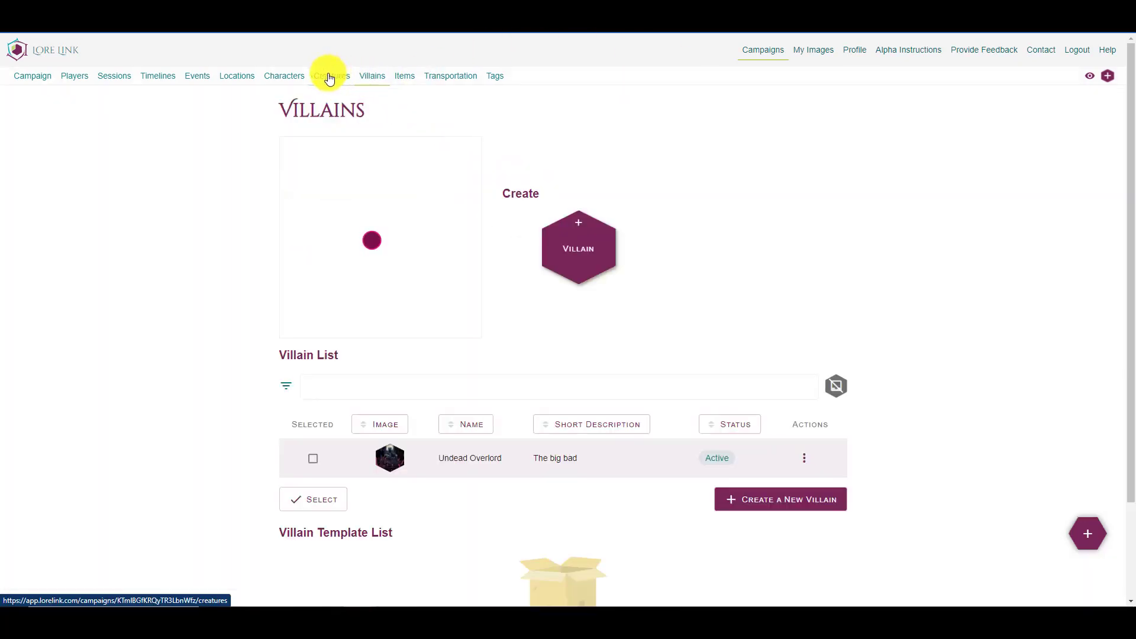
click(414, 82)
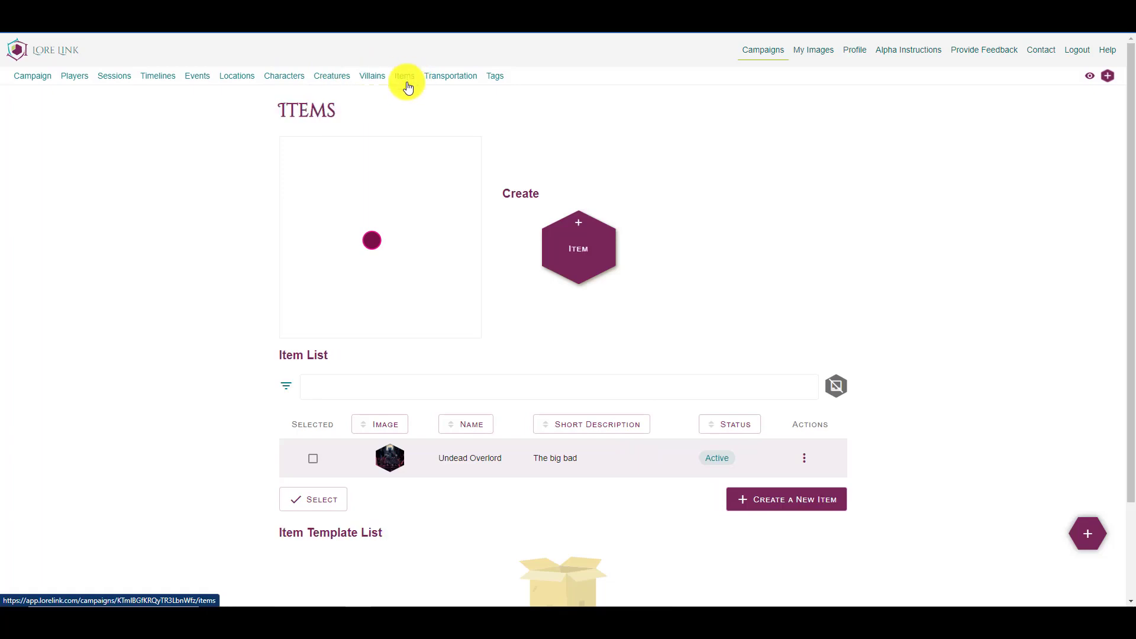
click(239, 77)
click(471, 402)
scroll(521, 372, down, 1)
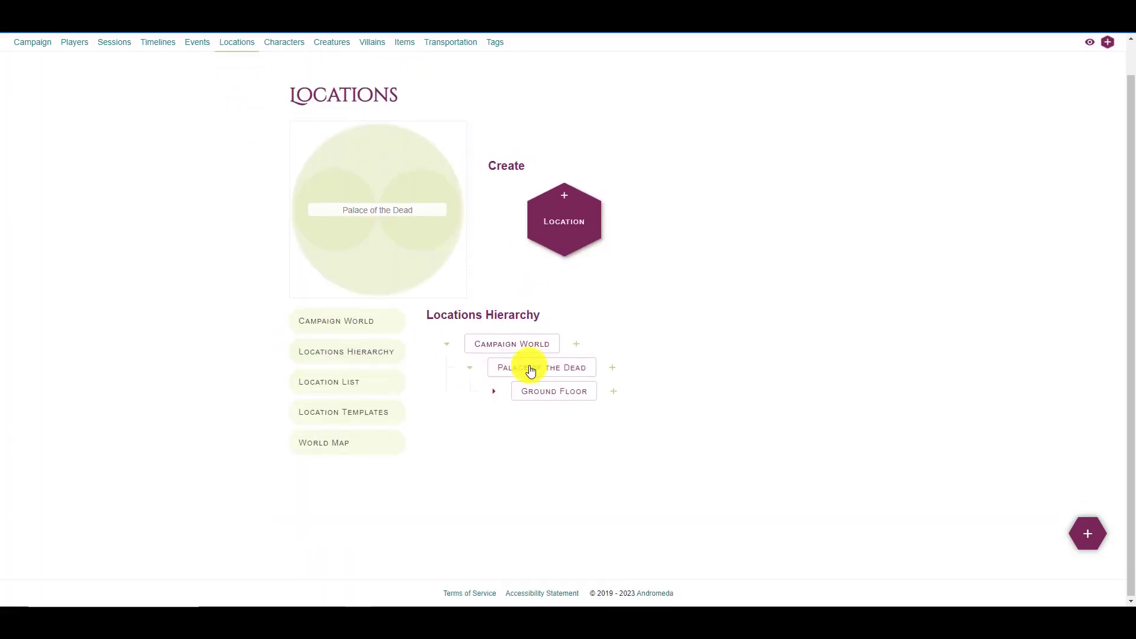
click(493, 390)
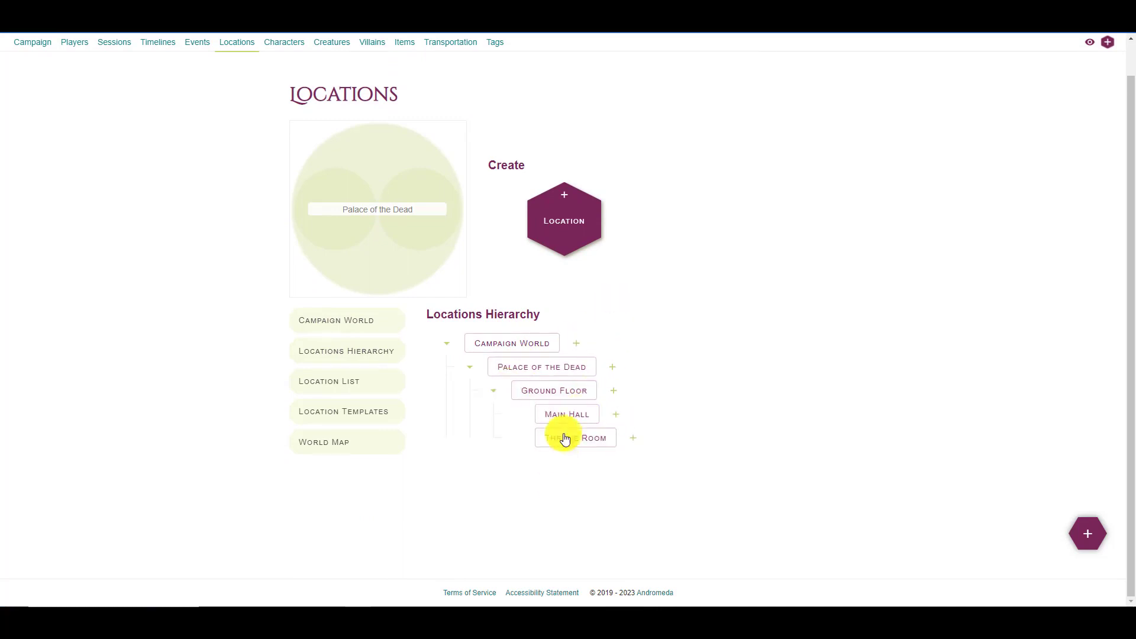
click(572, 415)
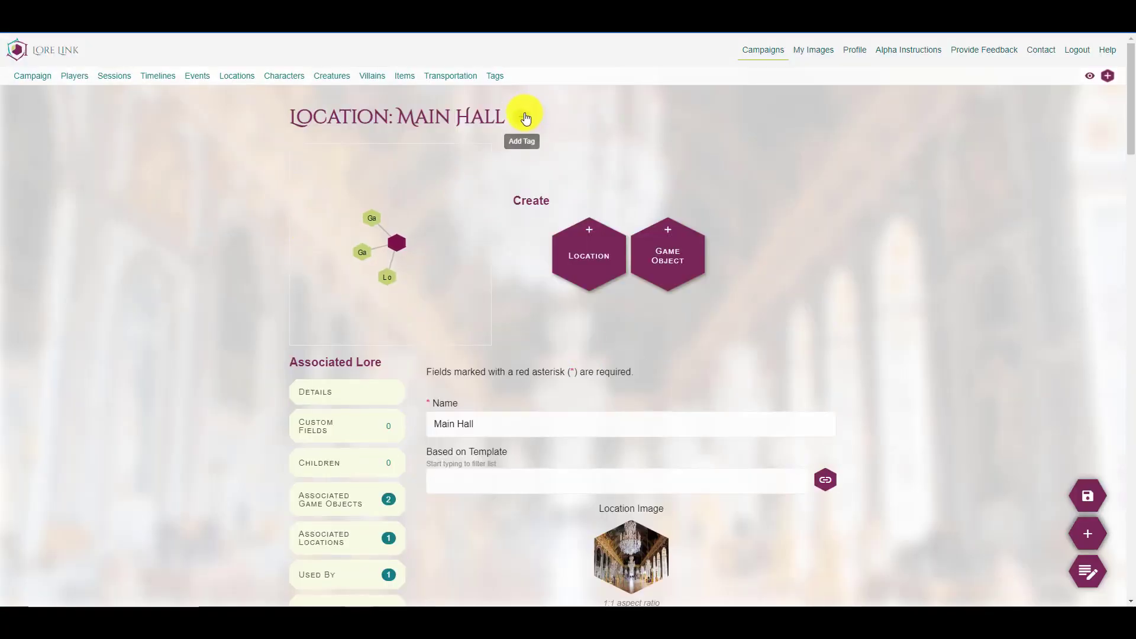
- Apply the existing tag The King's Hand to the Main Hall location
click(522, 116)
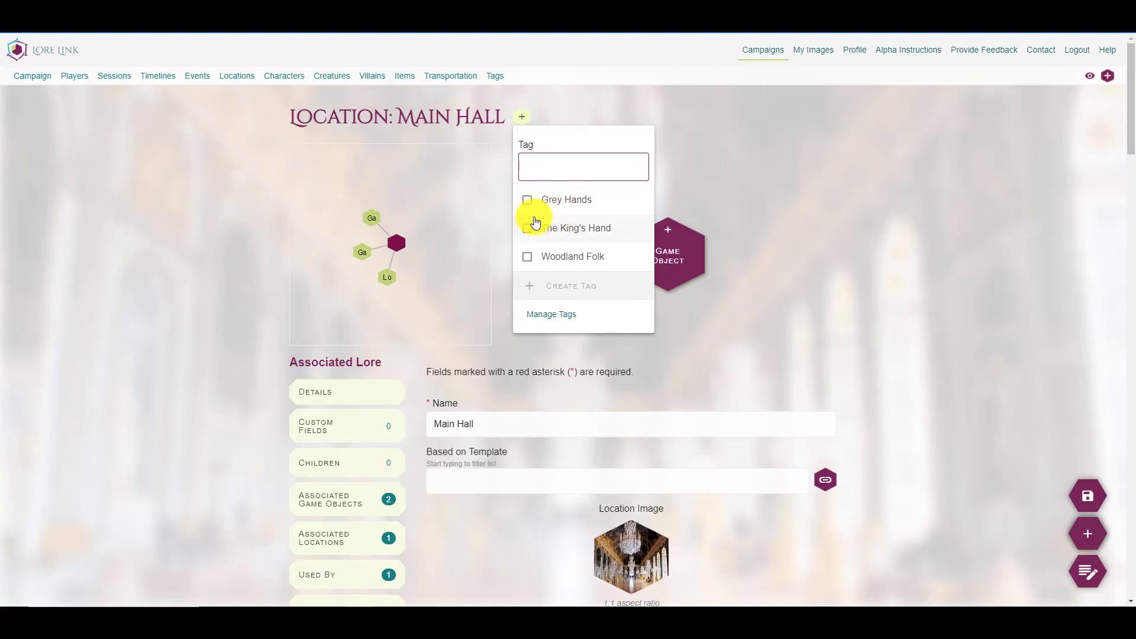
click(526, 231)
click(902, 254)
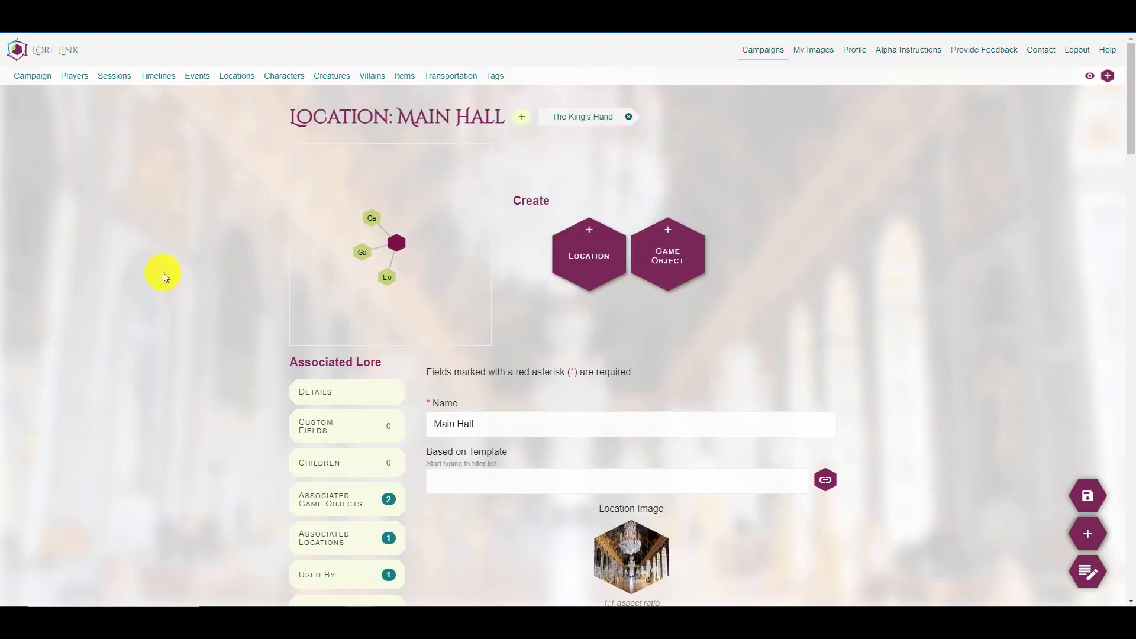
scroll(162, 274, down, 3)
scroll(183, 294, up, 3)
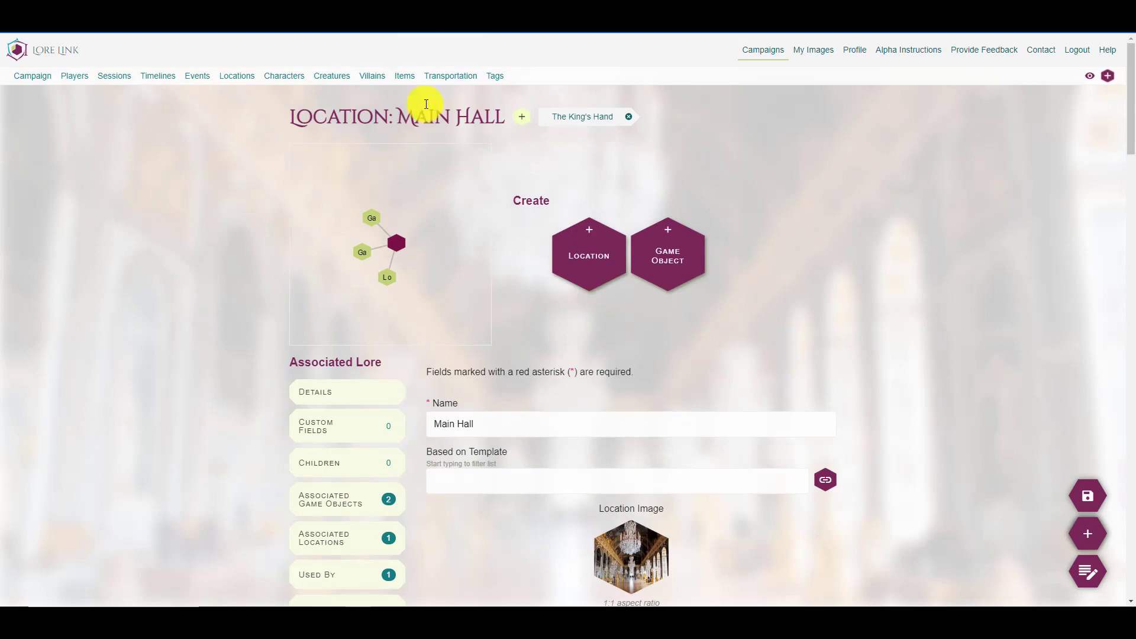
- Open the event "A city in ruins" from the campaign's event list
click(191, 75)
scroll(254, 295, down, 3)
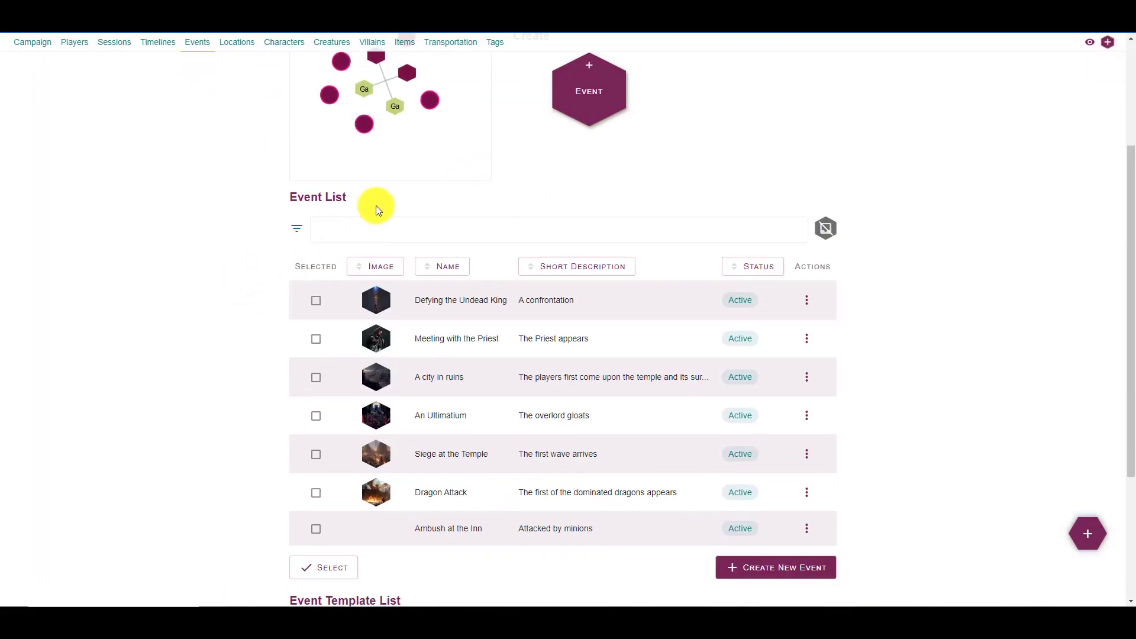
scroll(329, 153, up, 3)
scroll(396, 198, down, 2)
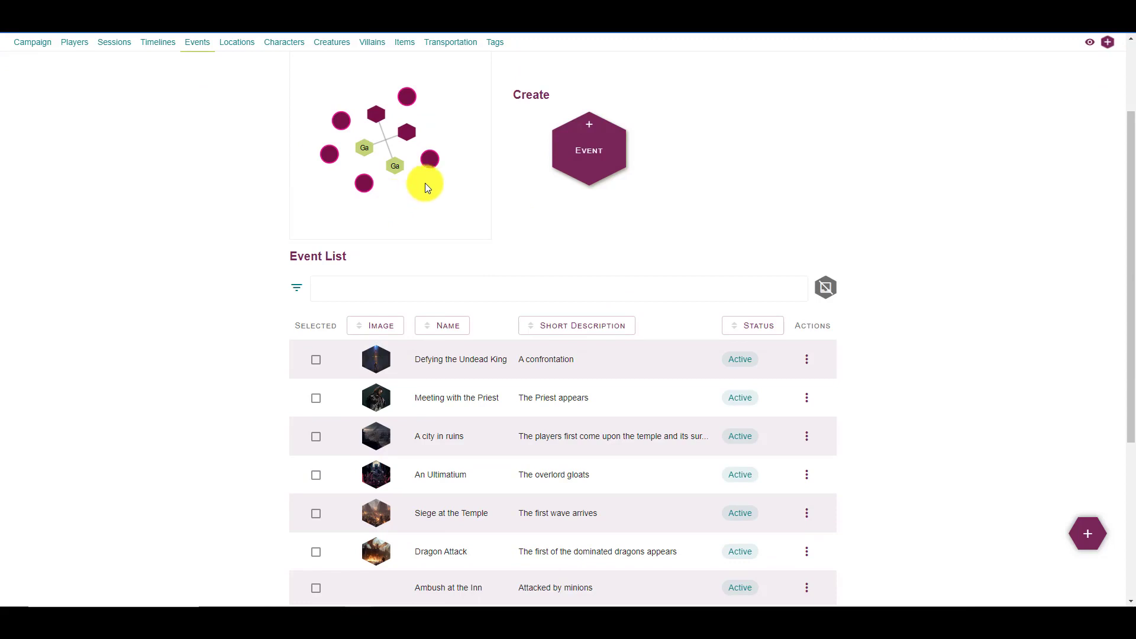
click(807, 437)
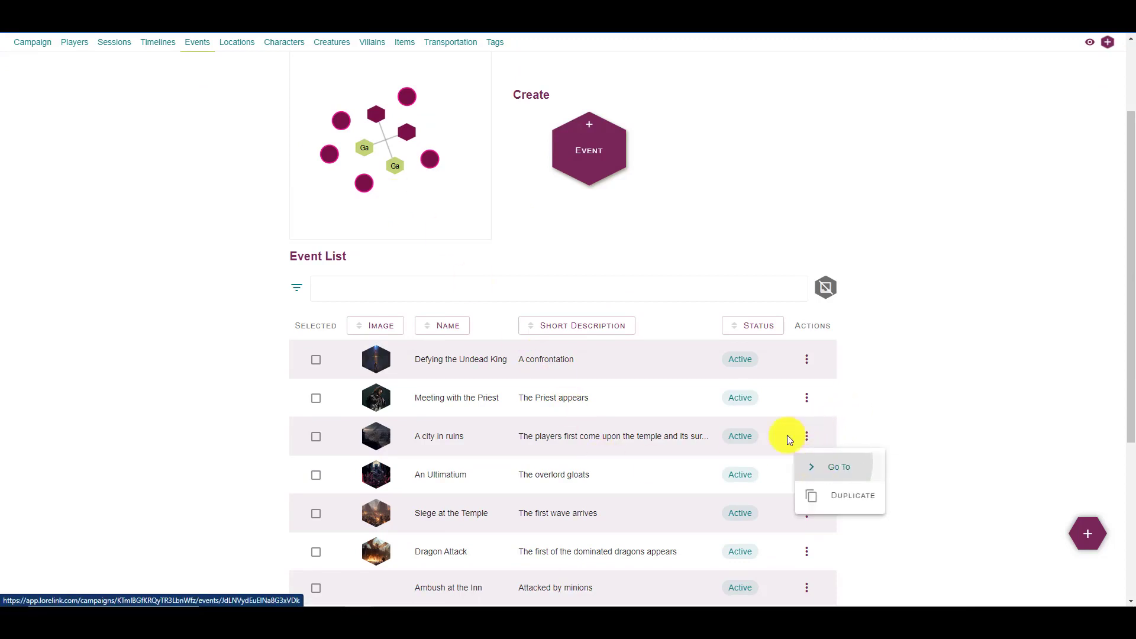
click(837, 467)
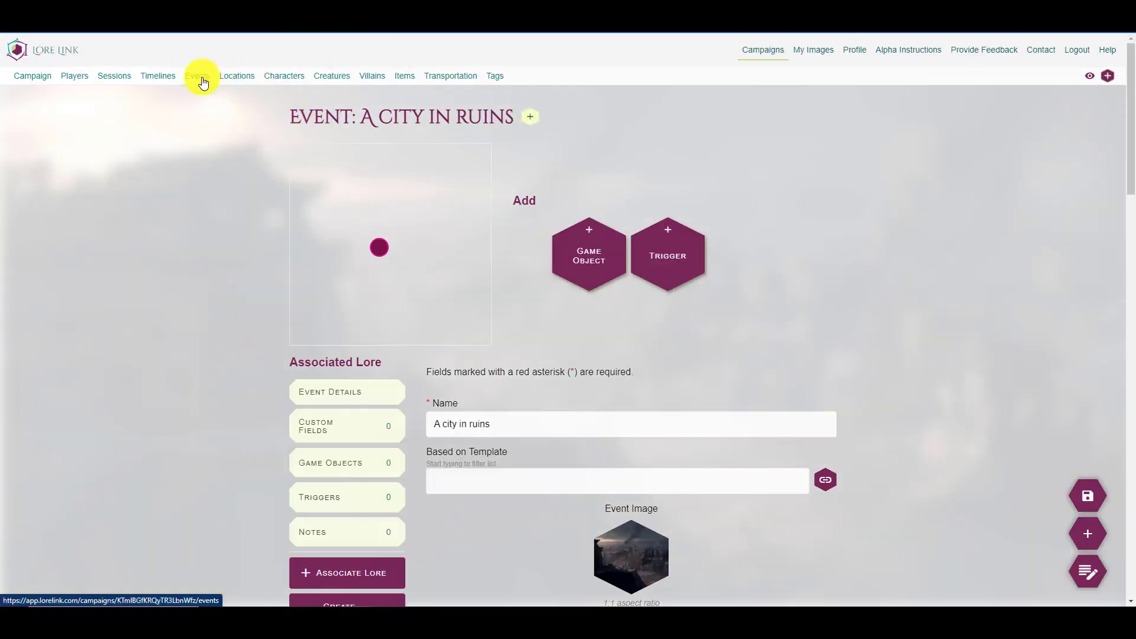
- Apply the existing Woodland Folk tag to the event "A city in ruins"
click(530, 117)
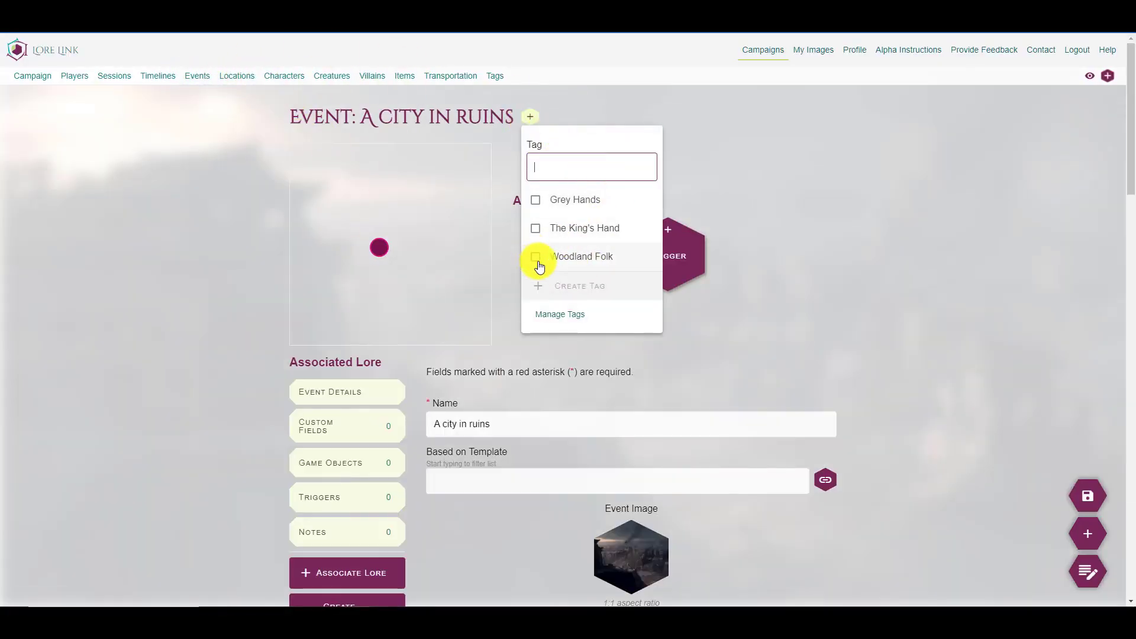
click(536, 258)
click(863, 524)
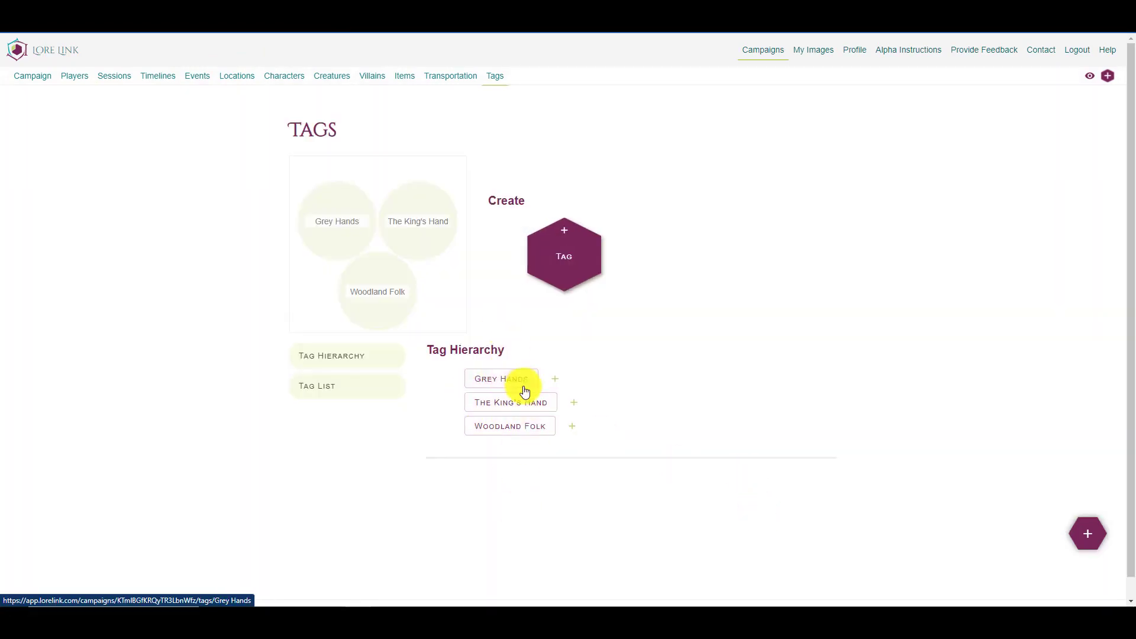
- Open the Woodland Folk tag and examine its associated game objects, events and locations
click(510, 427)
scroll(824, 236, down, 6)
scroll(743, 268, down, 10)
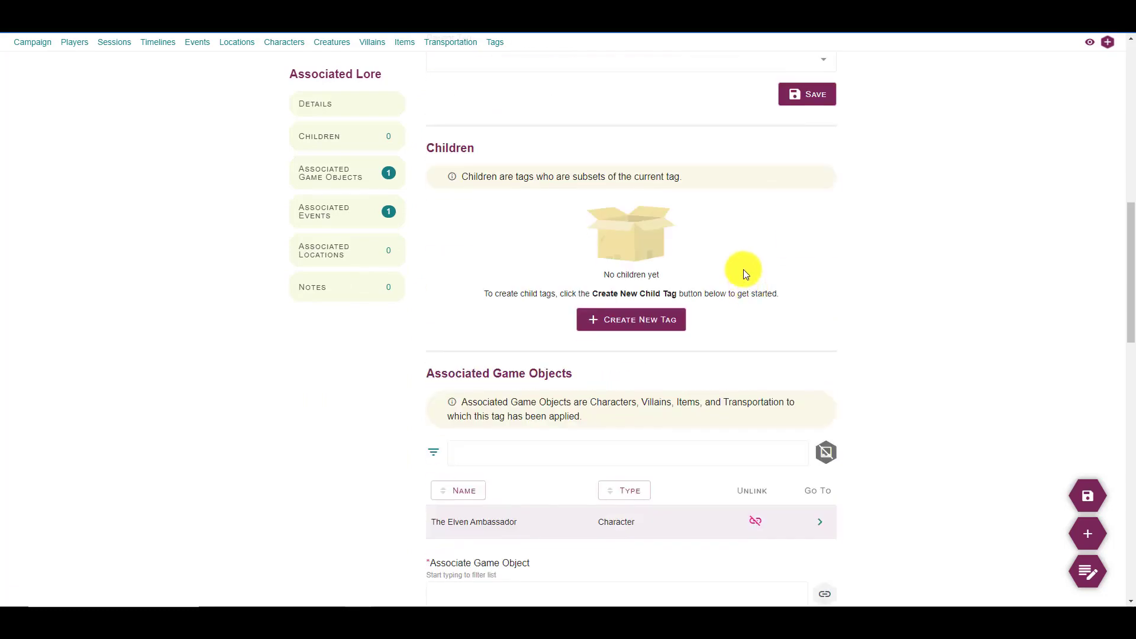
scroll(743, 268, up, 8)
scroll(417, 154, up, 4)
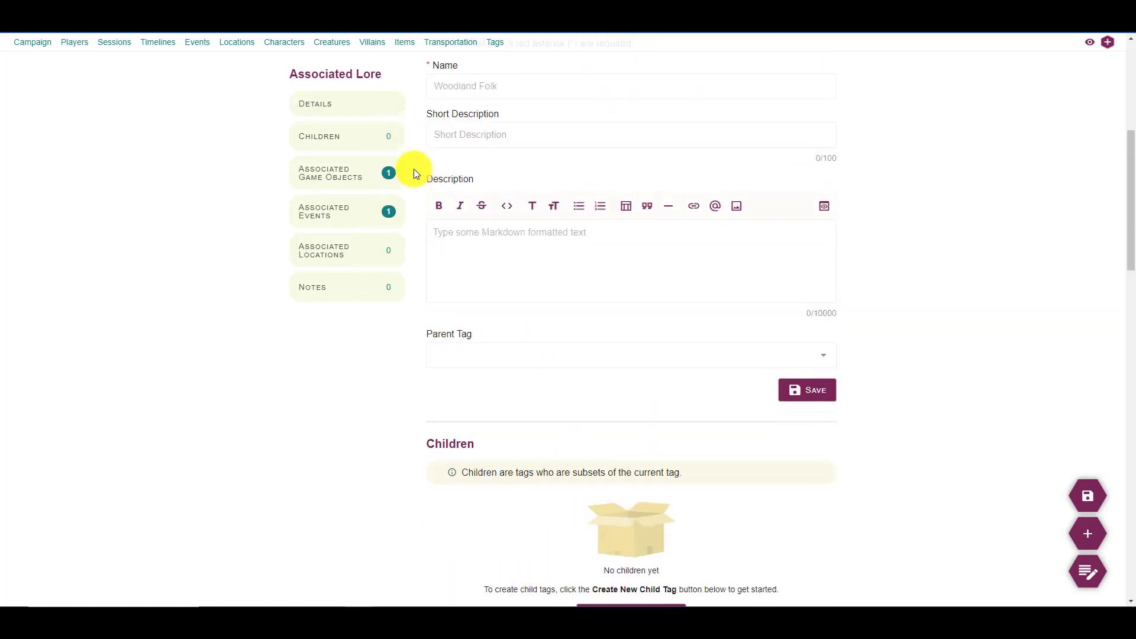
click(391, 173)
scroll(687, 266, down, 5)
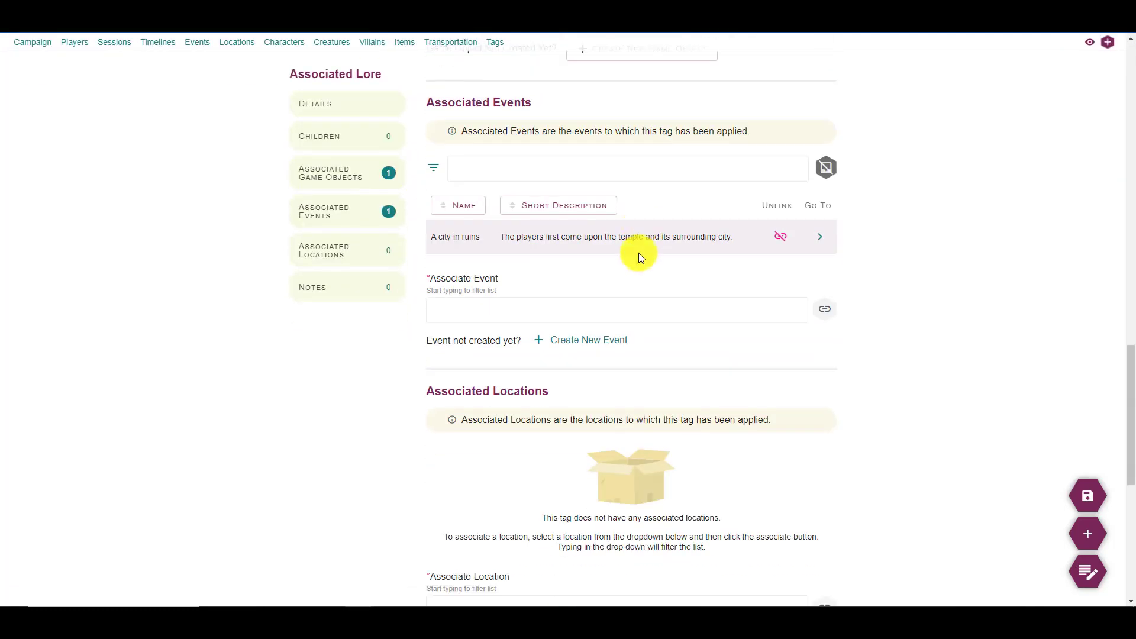
scroll(527, 230, up, 5)
scroll(523, 207, down, 8)
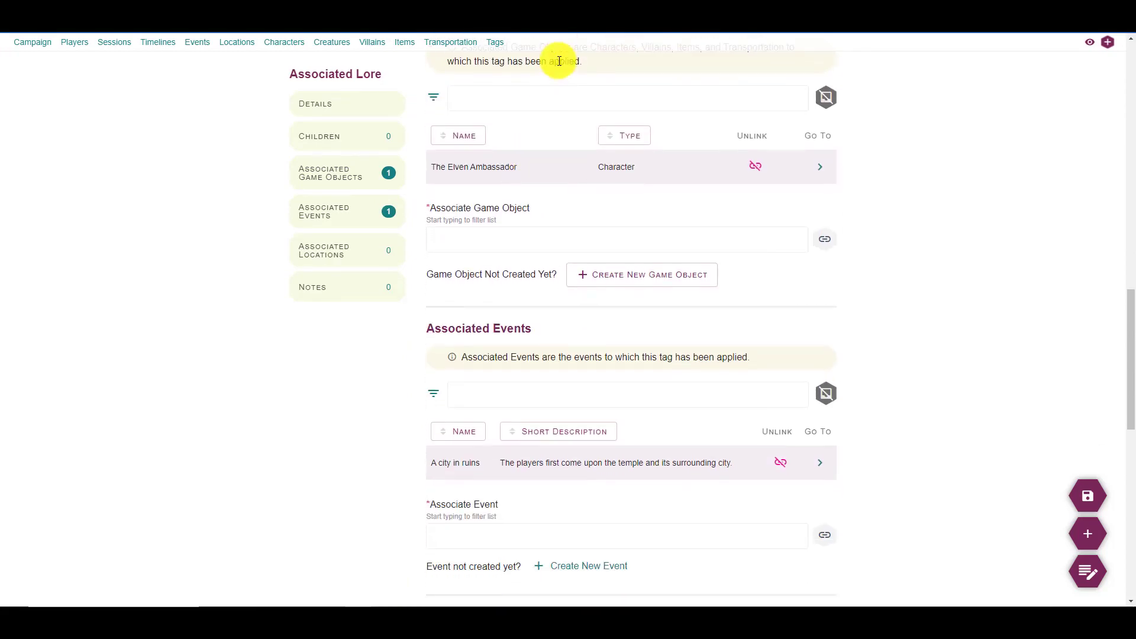
scroll(533, 213, down, 4)
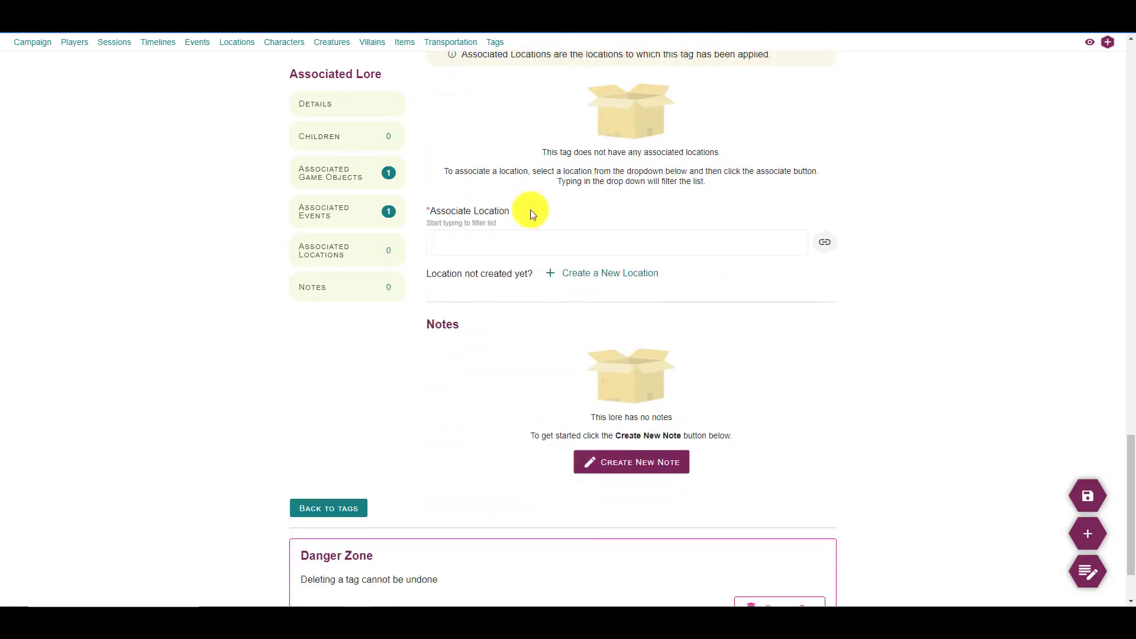
click(310, 177)
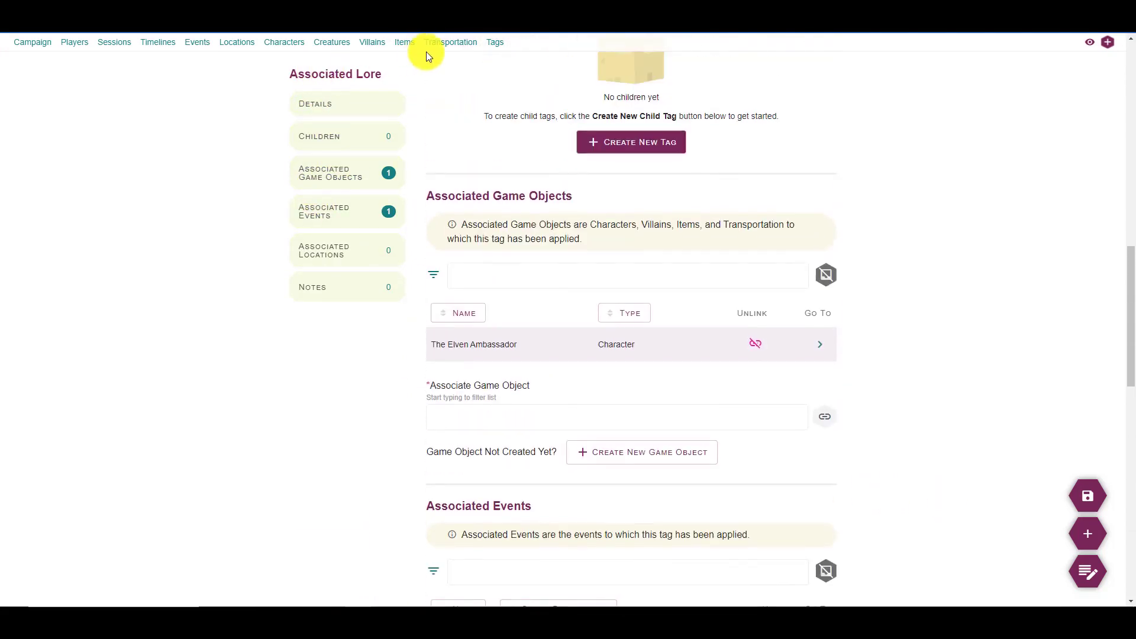
- Open The King's Hand tag and examine its details and the lore associated with it
click(495, 42)
click(522, 408)
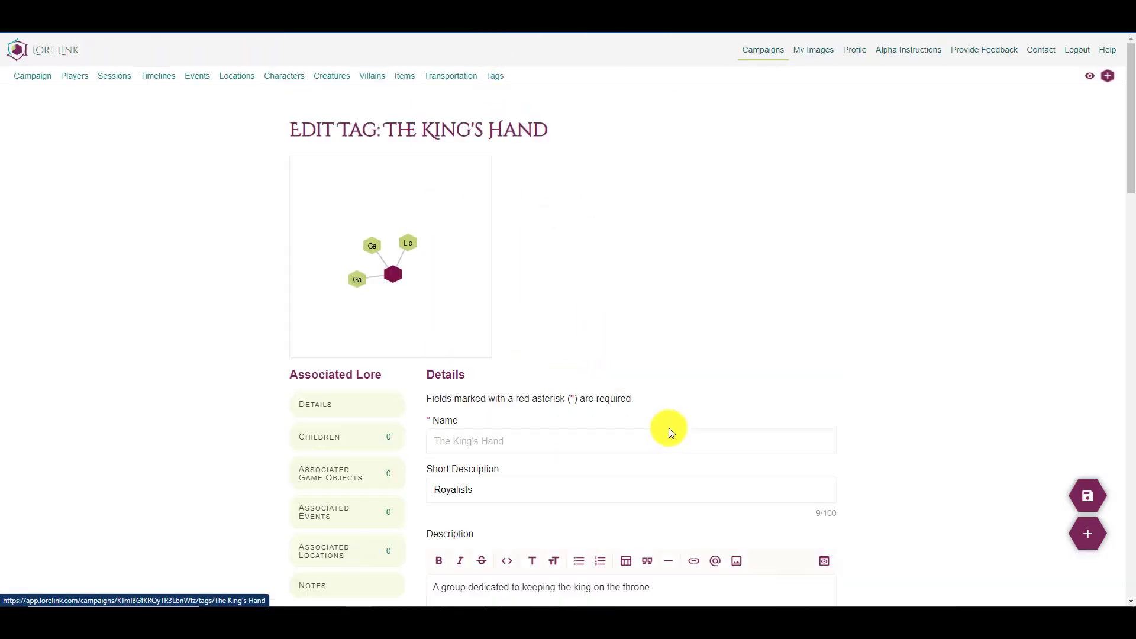
scroll(594, 268, down, 8)
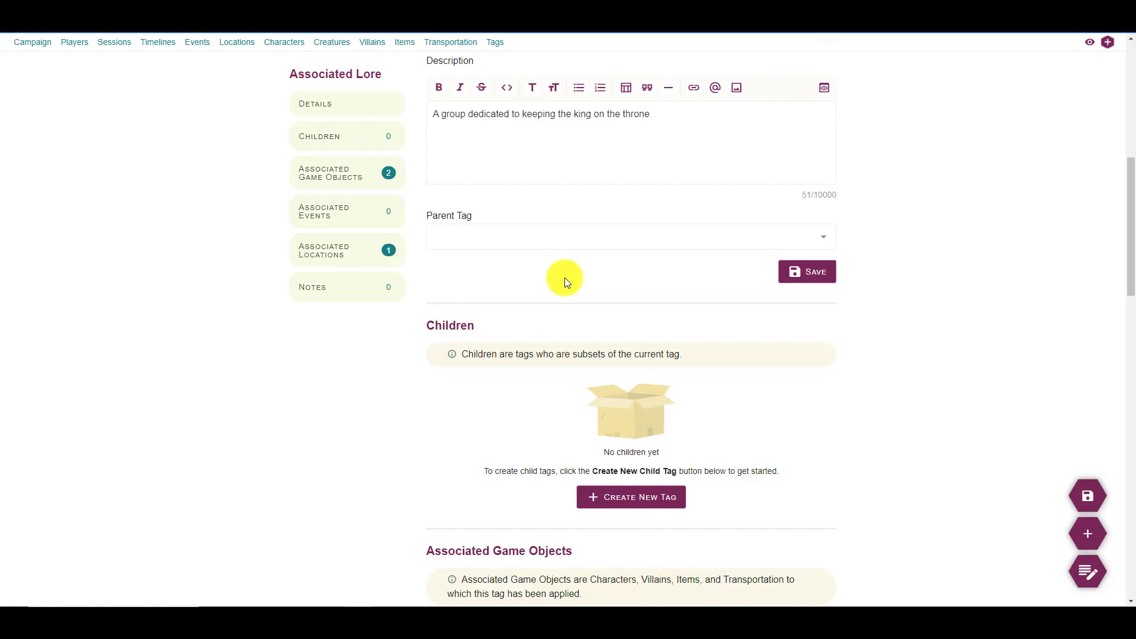
scroll(616, 320, down, 10)
scroll(621, 324, down, 7)
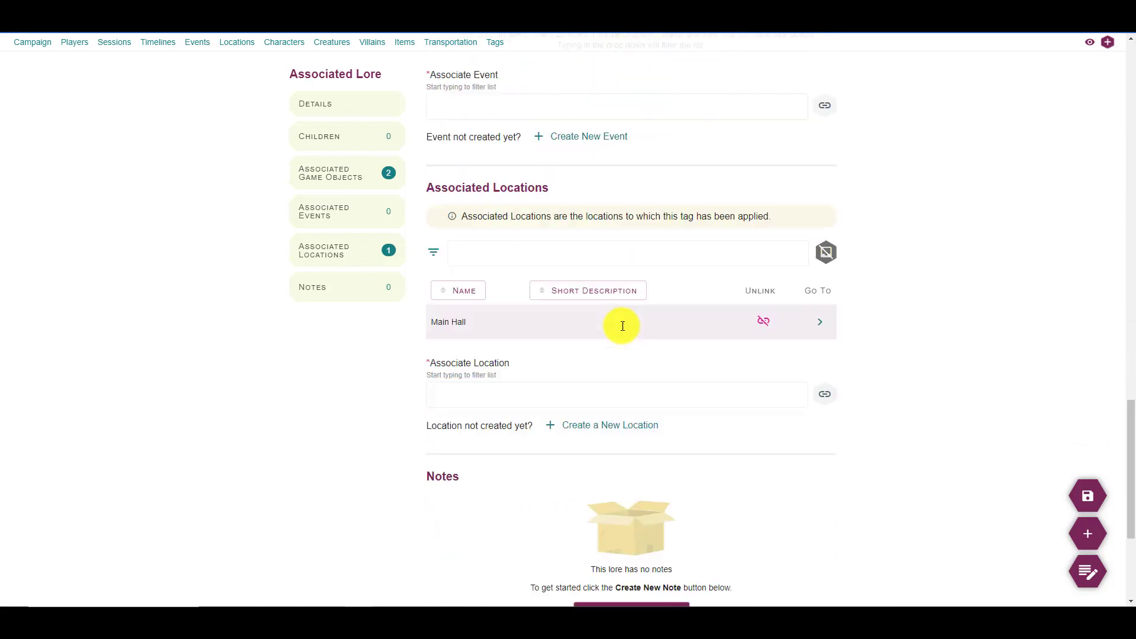
scroll(617, 324, up, 9)
scroll(585, 354, up, 10)
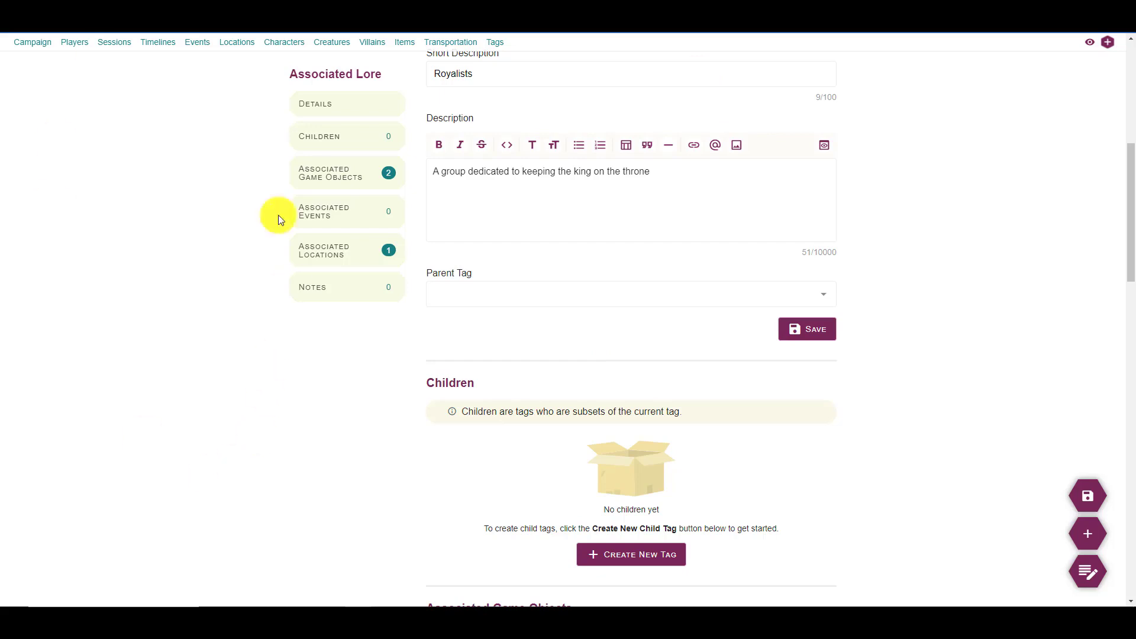
- Open the character King Nevermind from the campaign's character list
click(276, 44)
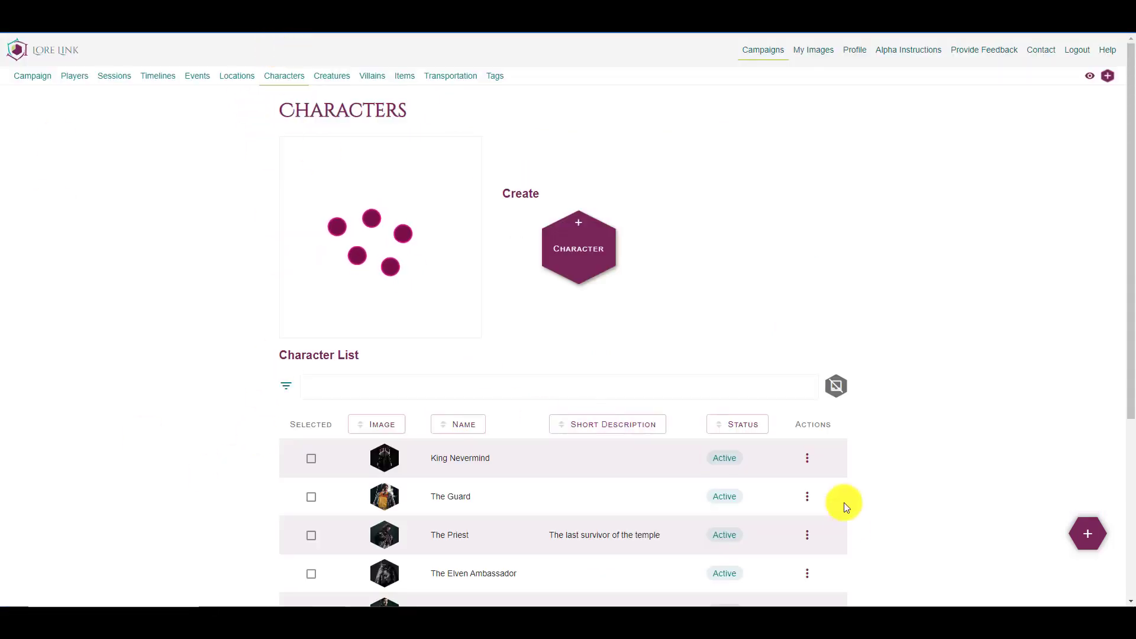
click(808, 460)
click(826, 502)
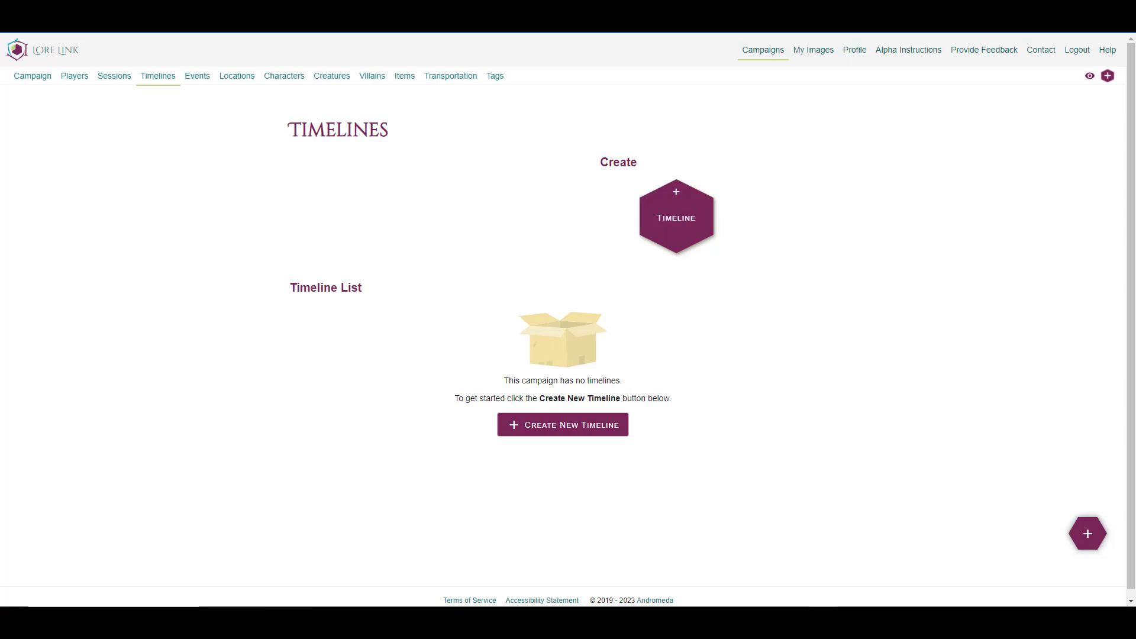
- Look over the campaign's event list
click(500, 422)
click(192, 80)
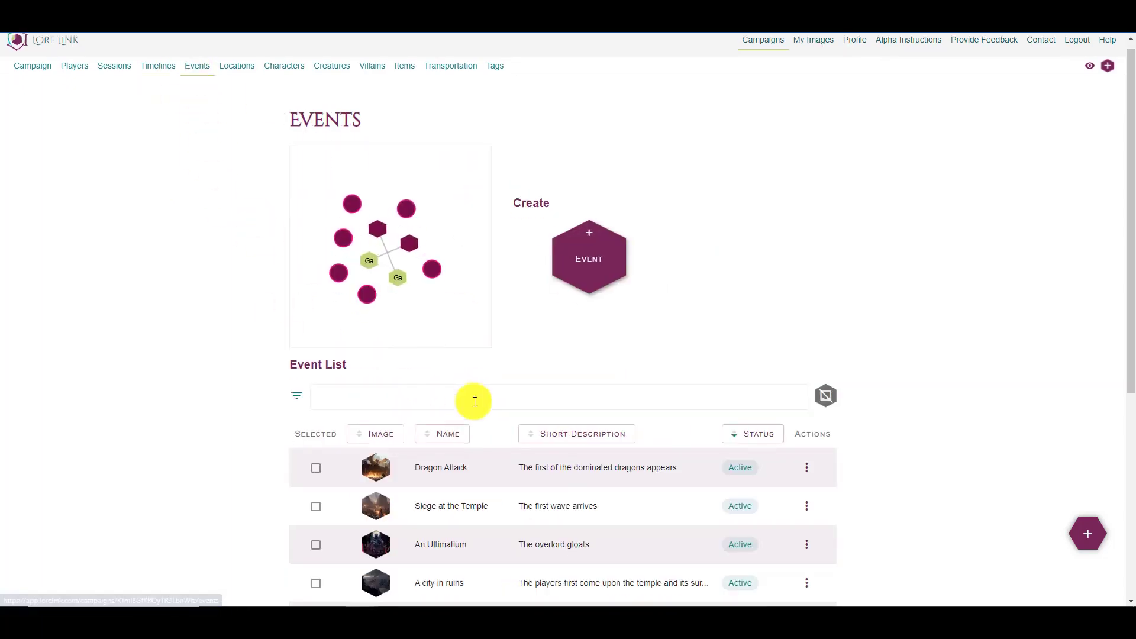
scroll(471, 399, down, 4)
scroll(310, 358, up, 4)
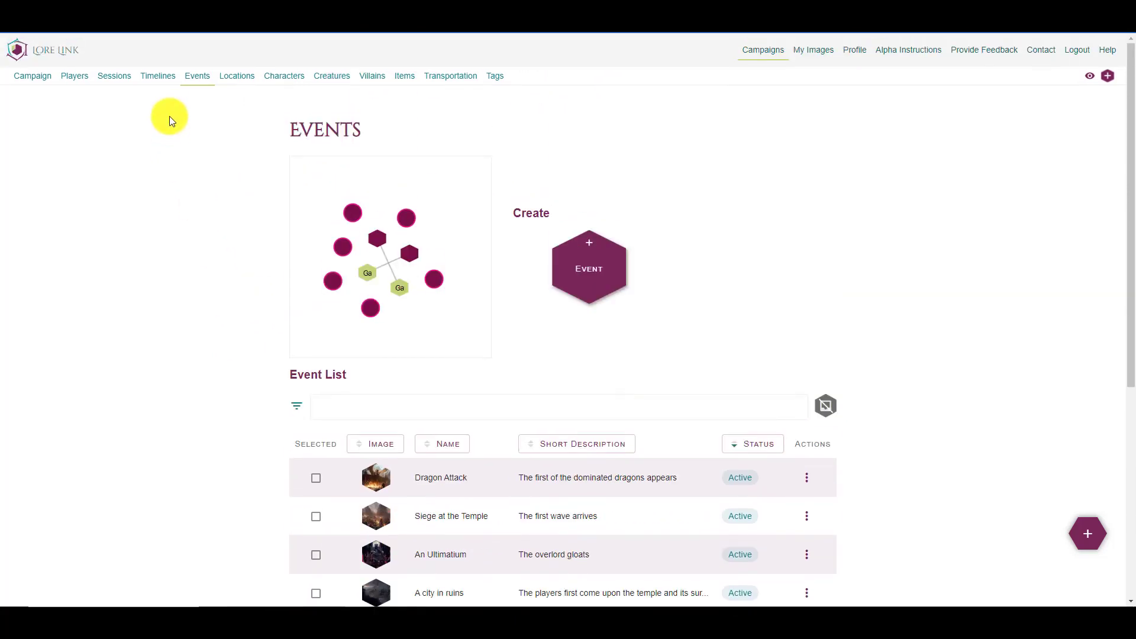
- Open the form for creating a new timeline in the campaign
click(157, 77)
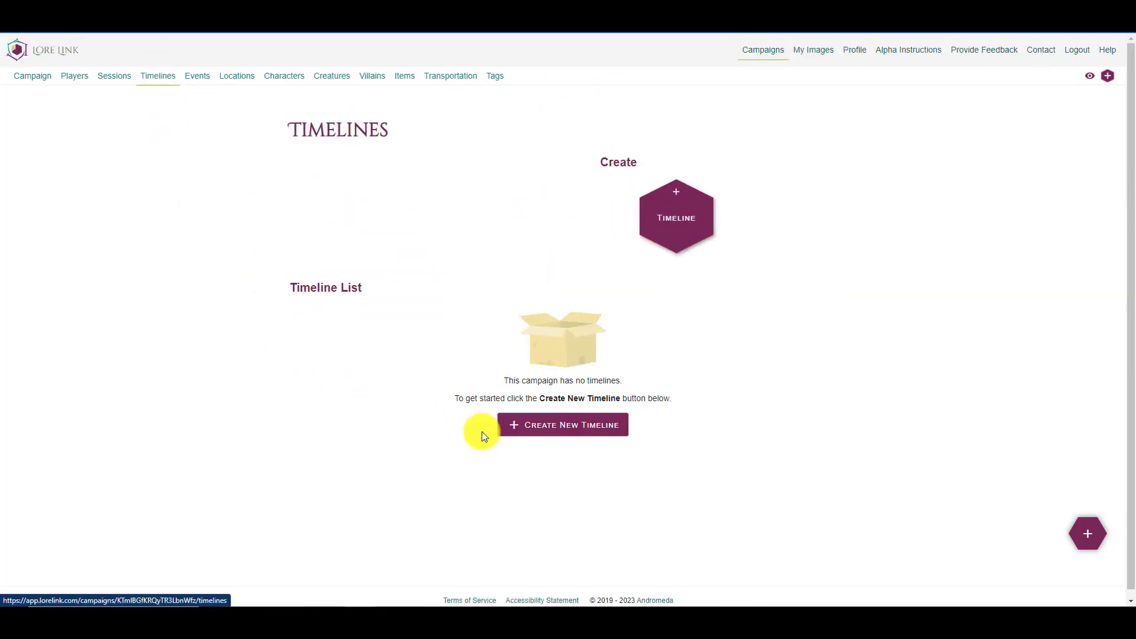
click(538, 426)
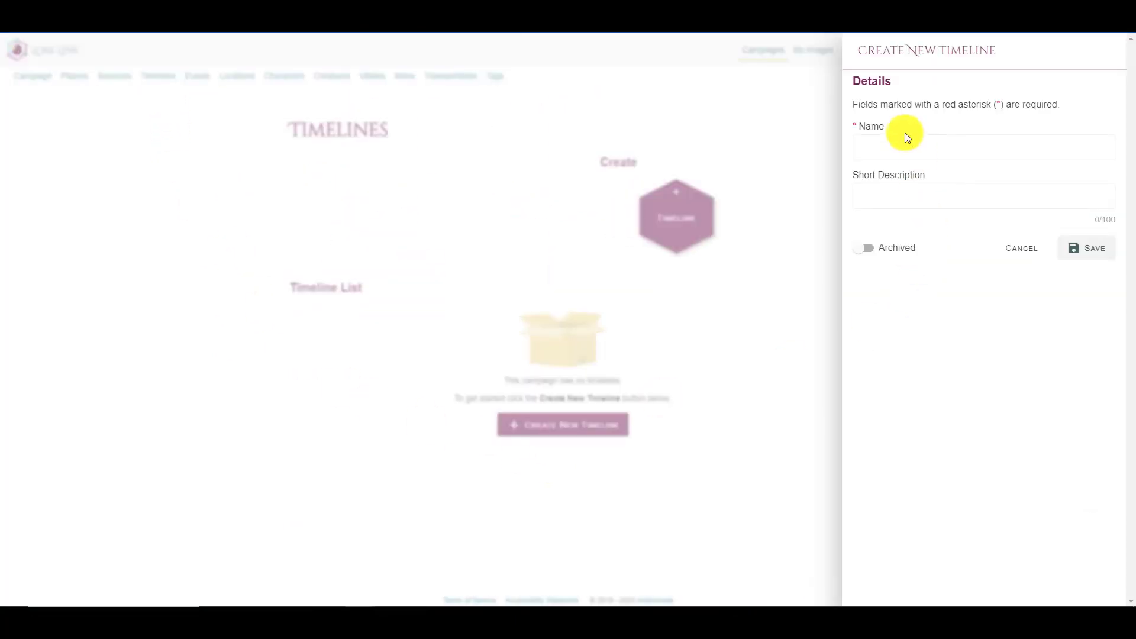
text(Way)
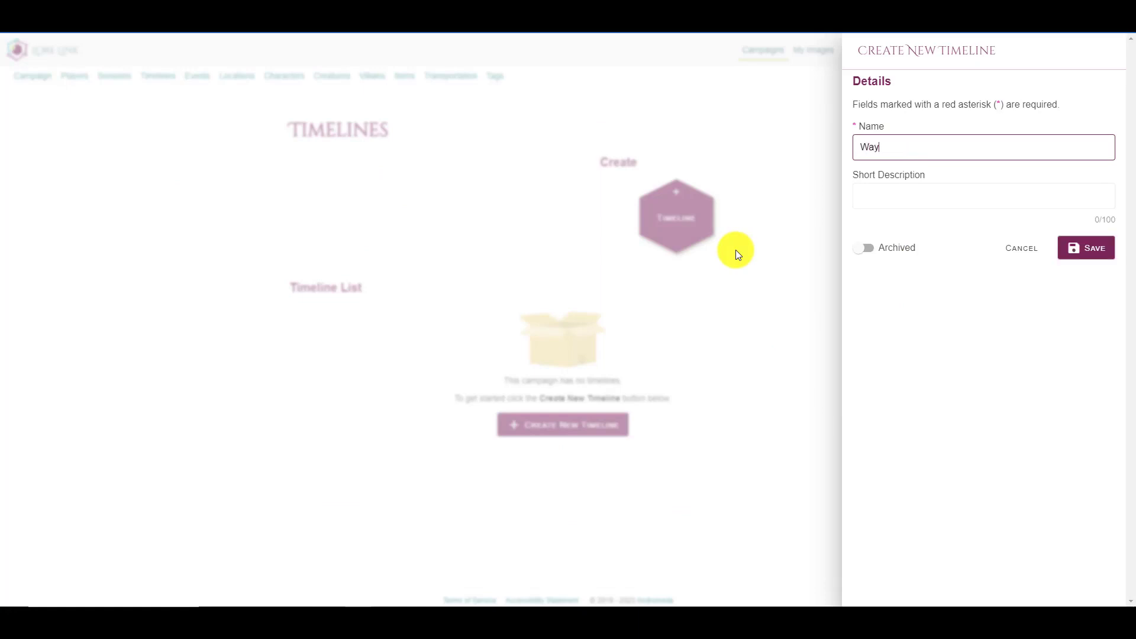
text( things a)
key(BackSpace)
text(we)
key(BackSpace)
key(BackSpace)
key(BackSpace)
key(BackSpace)
key(BackSpace)
key(BackSpace)
key(BackSpace)
key(BackSpace)
key(BackSpace)
key(BackSpace)
key(BackSpace)
key(BackSpace)
key(BackSpace)
- Name the new timeline "The Storyline", give it the short description "Main thread" and save it
text(The Storyline)
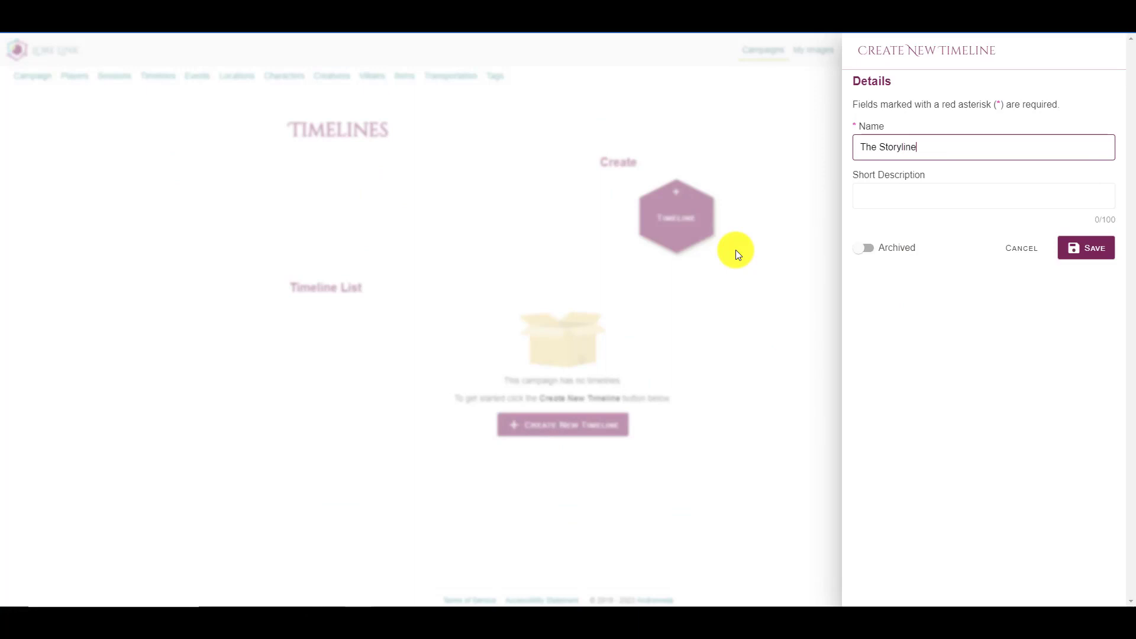
key(Tab)
text(Main S)
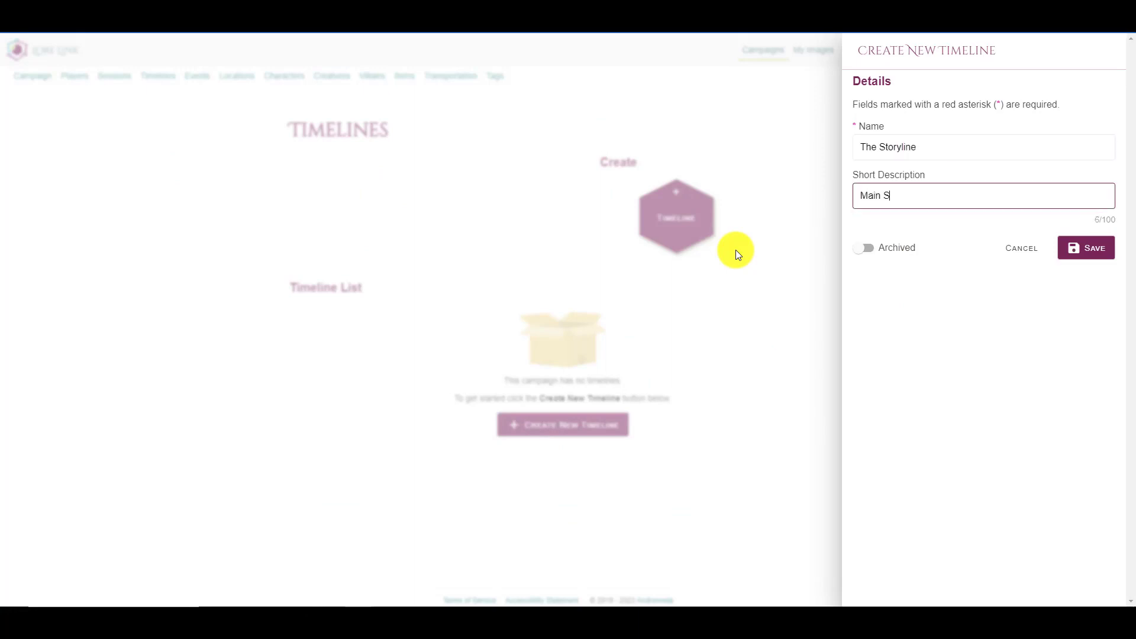
key(BackSpace)
text(thread)
click(1075, 247)
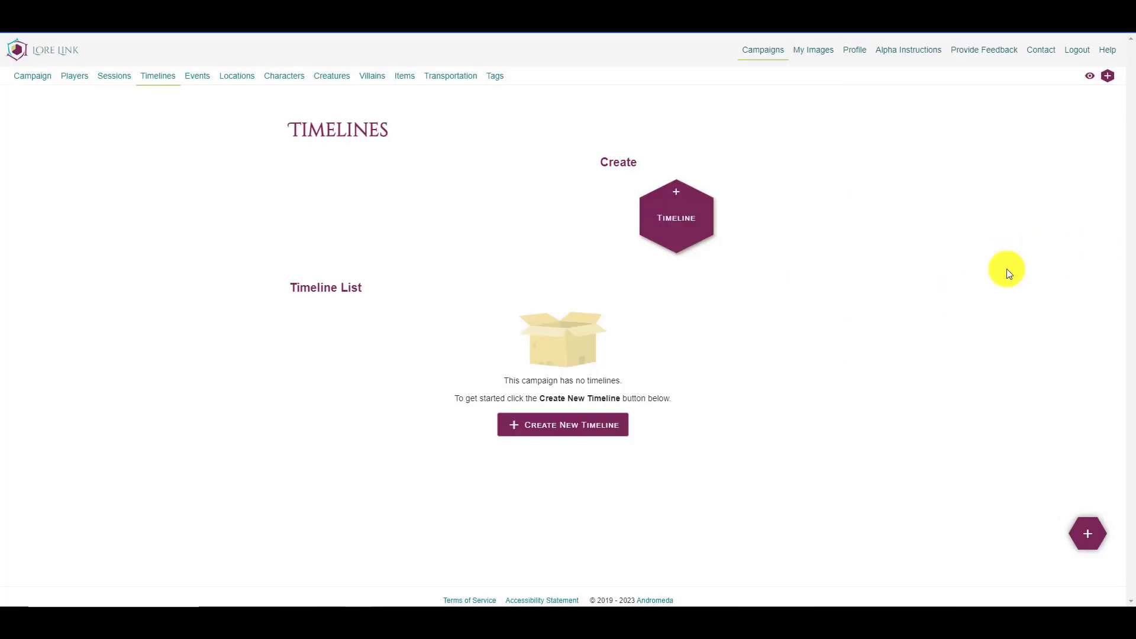
- Open the timeline "The Storyline" and associate the existing event "Meeting with the Priest" with it
click(795, 388)
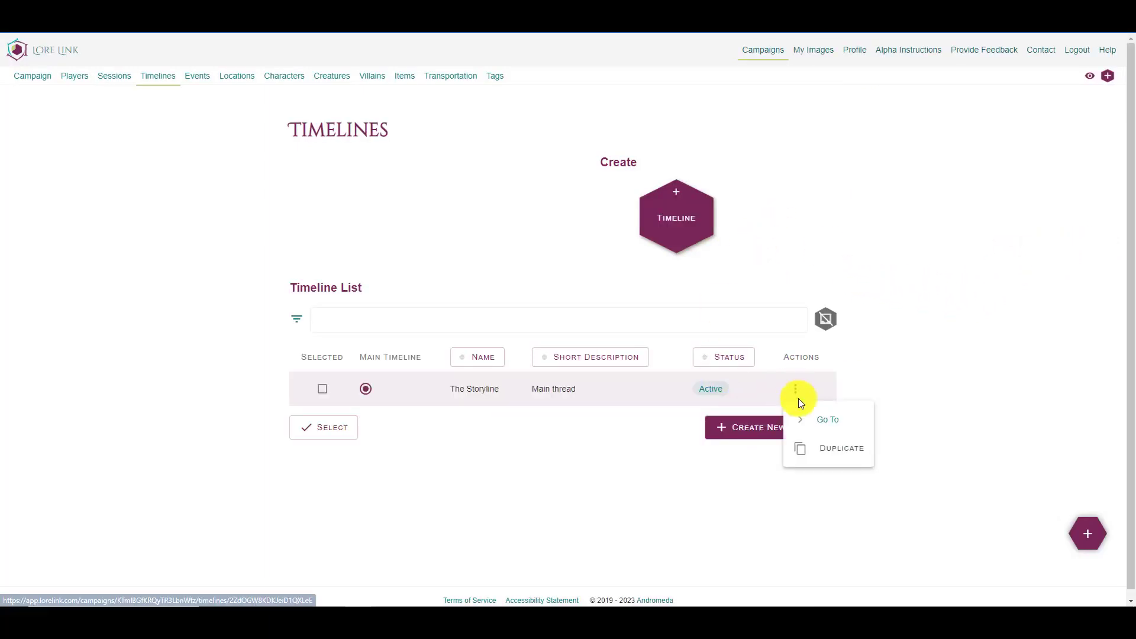
click(809, 414)
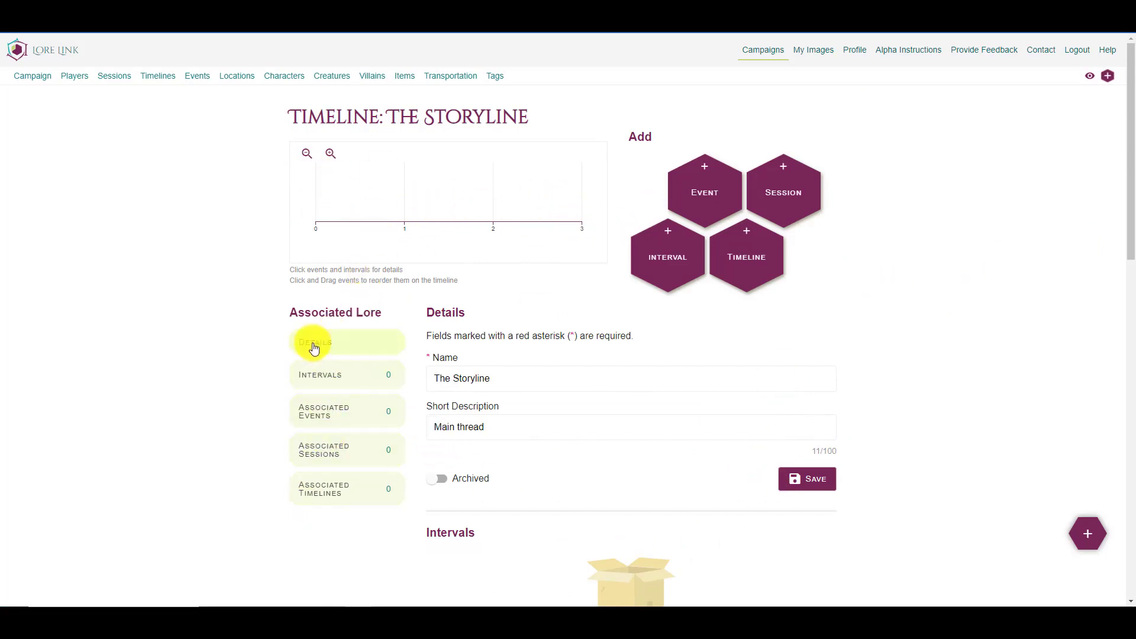
click(313, 425)
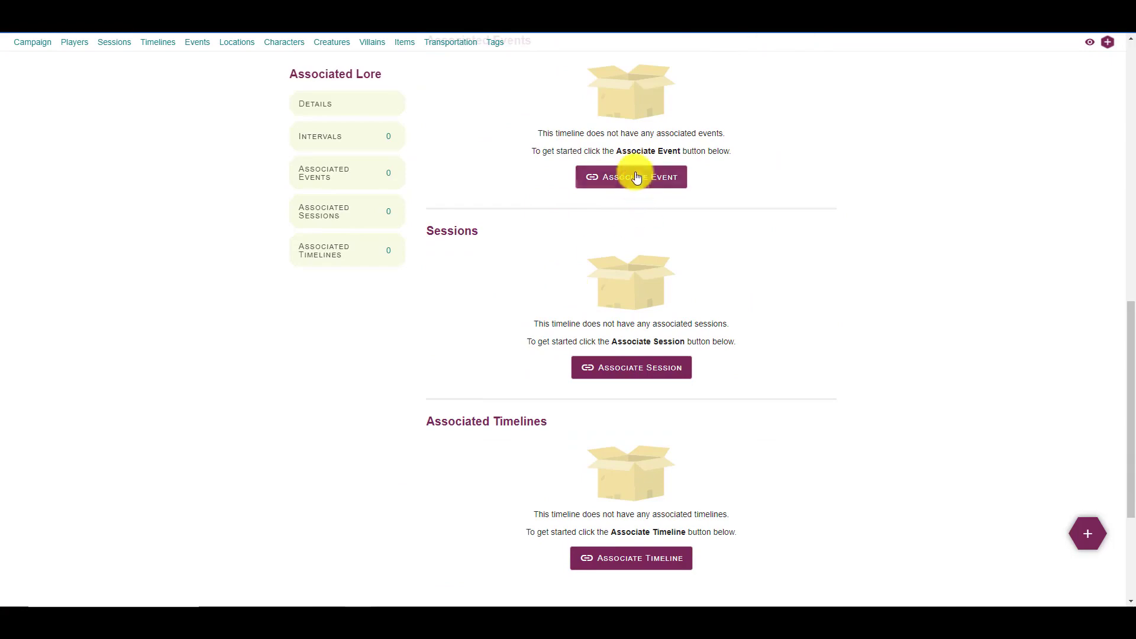
click(630, 176)
click(921, 162)
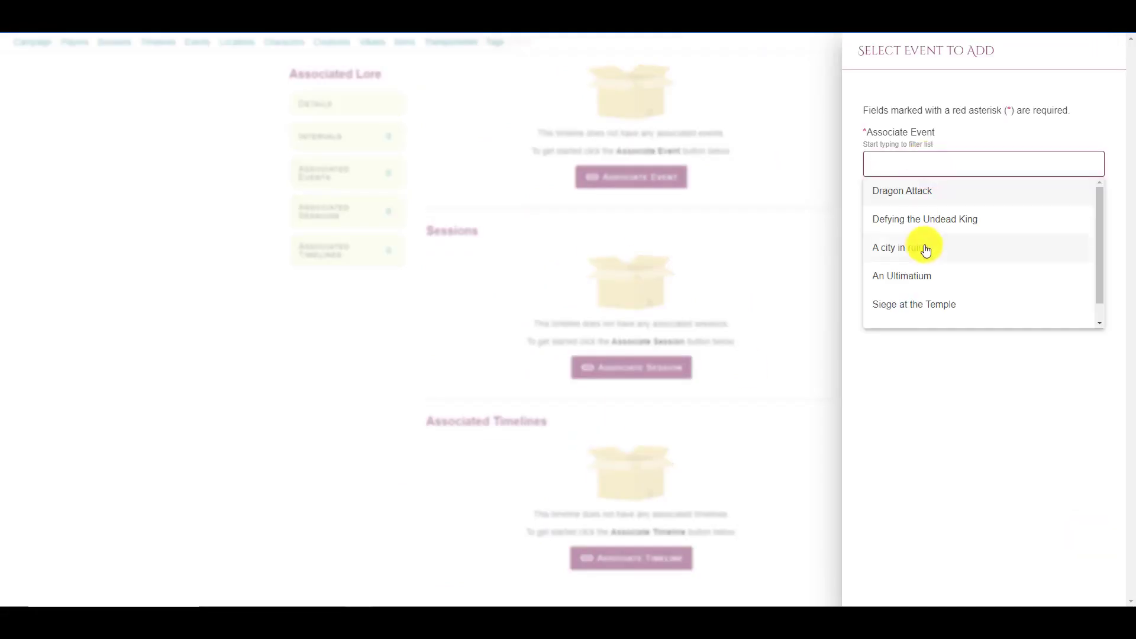
scroll(926, 249, down, 2)
click(941, 297)
click(1023, 247)
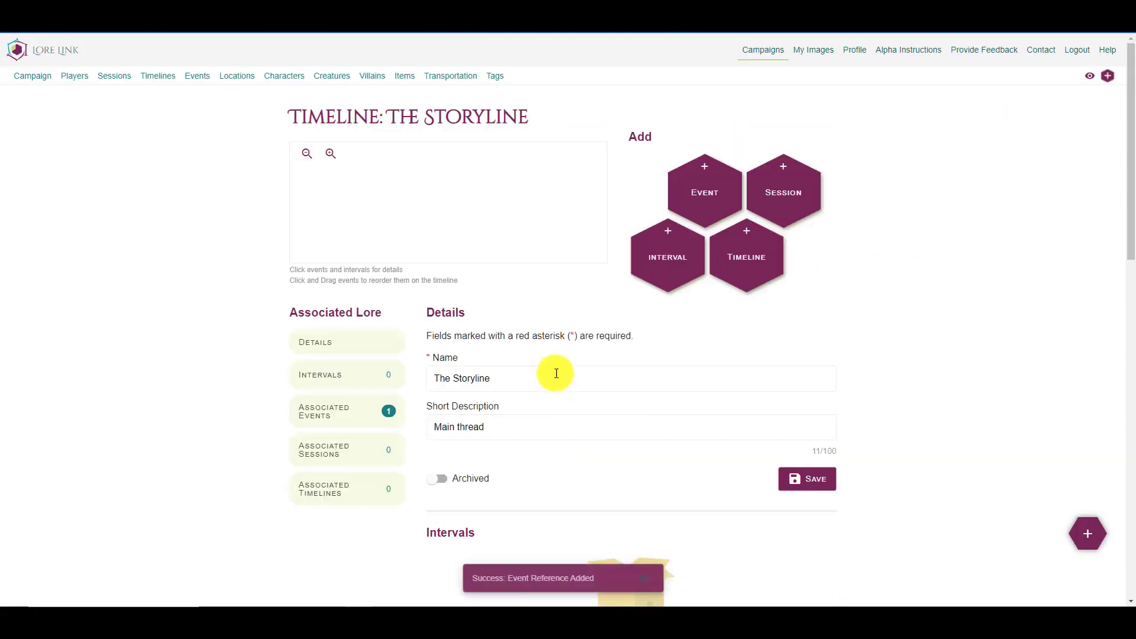
- Associate the existing event "Ambush at the Inn" with the timeline at index 0
scroll(622, 425, down, 4)
scroll(630, 460, down, 5)
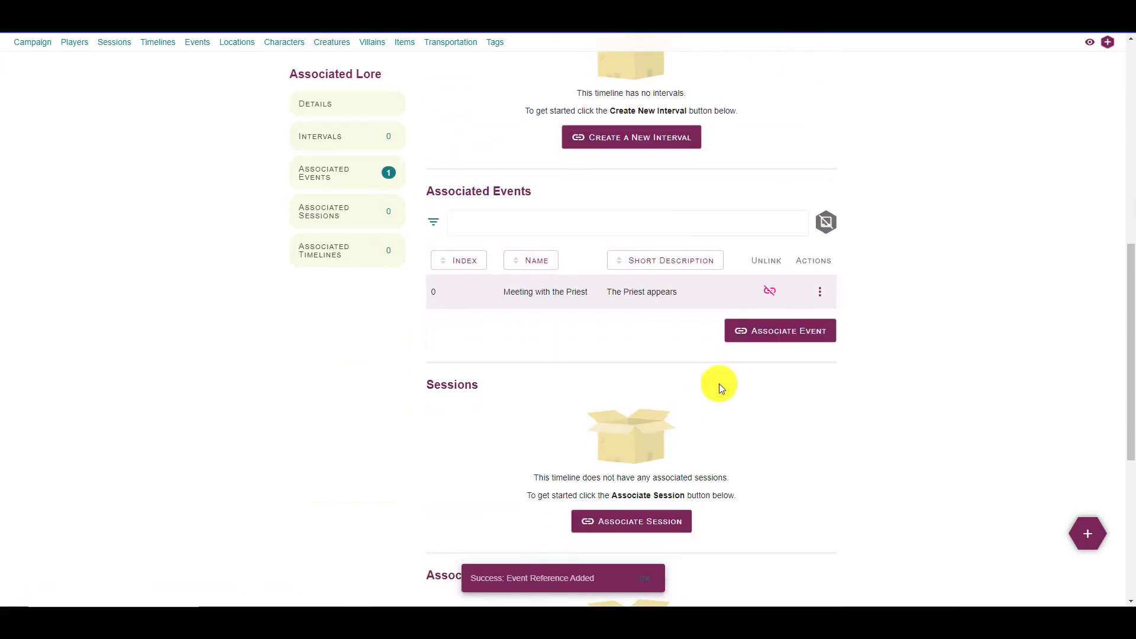
click(778, 330)
click(931, 165)
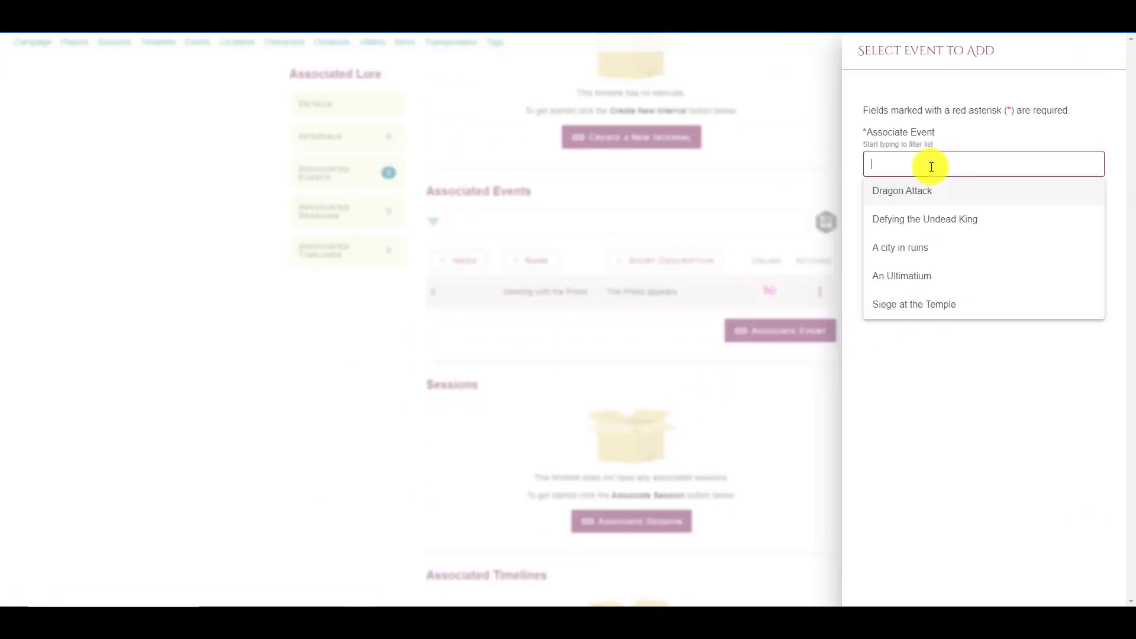
click(918, 165)
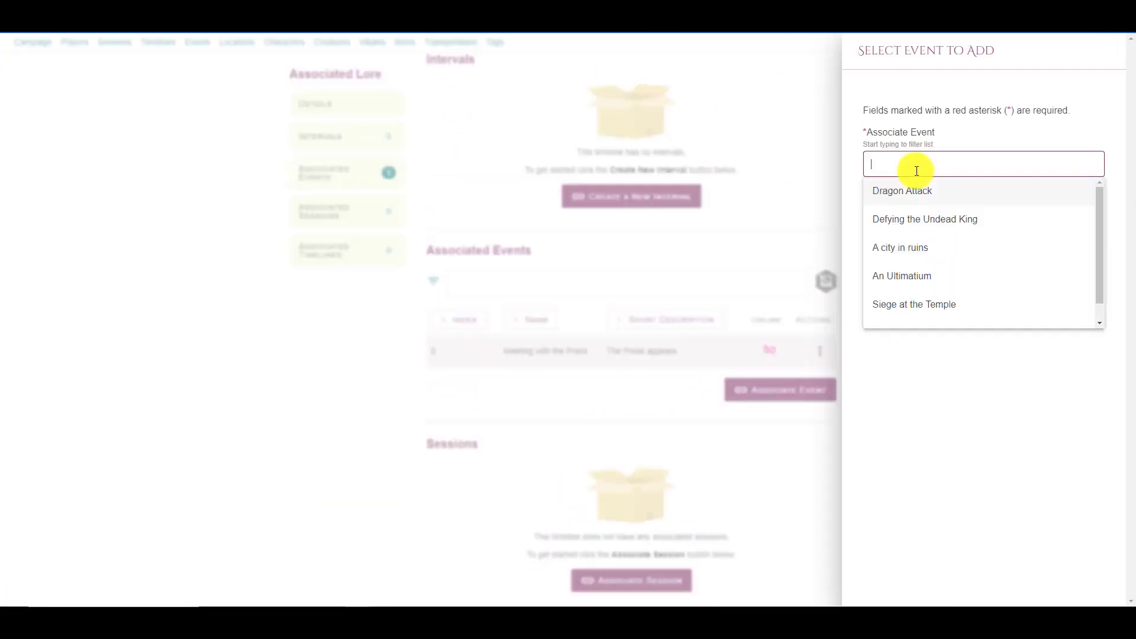
scroll(917, 272, down, 1)
click(931, 312)
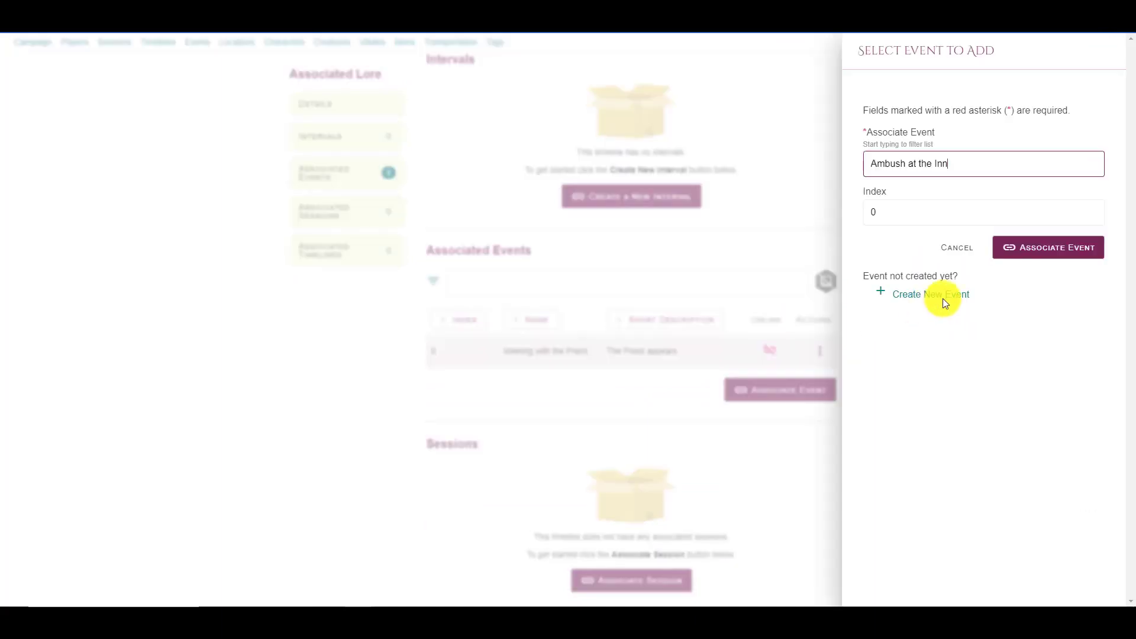
click(1019, 247)
- Create the event "Travel to the City" with short description "The trek overland" and associate it with the timeline at index 2
scroll(793, 355, down, 10)
click(806, 303)
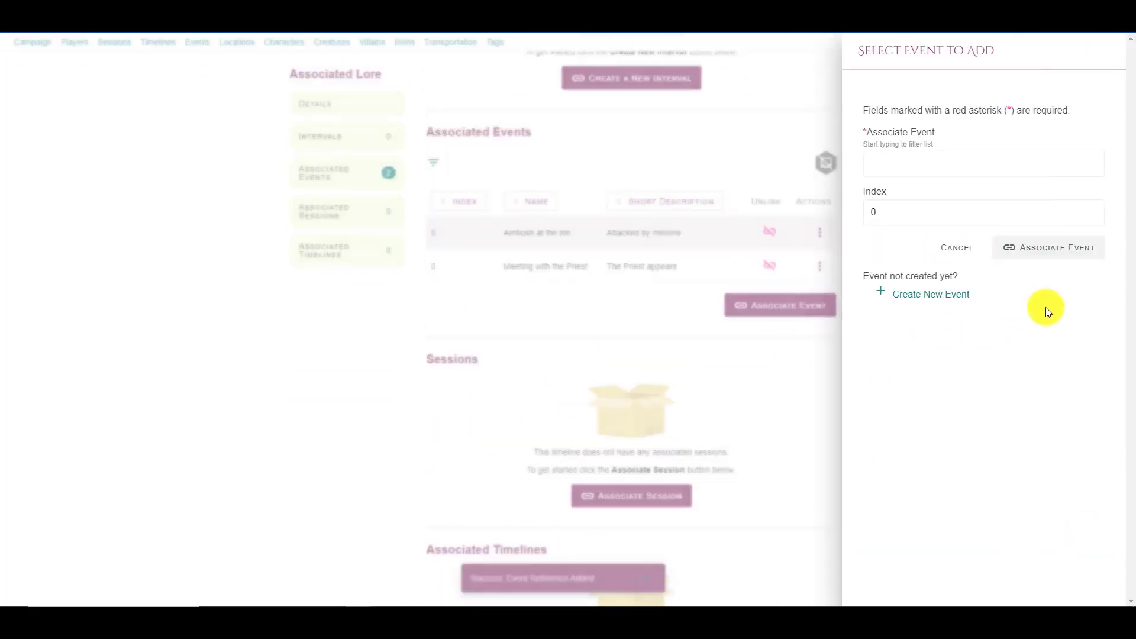
click(919, 296)
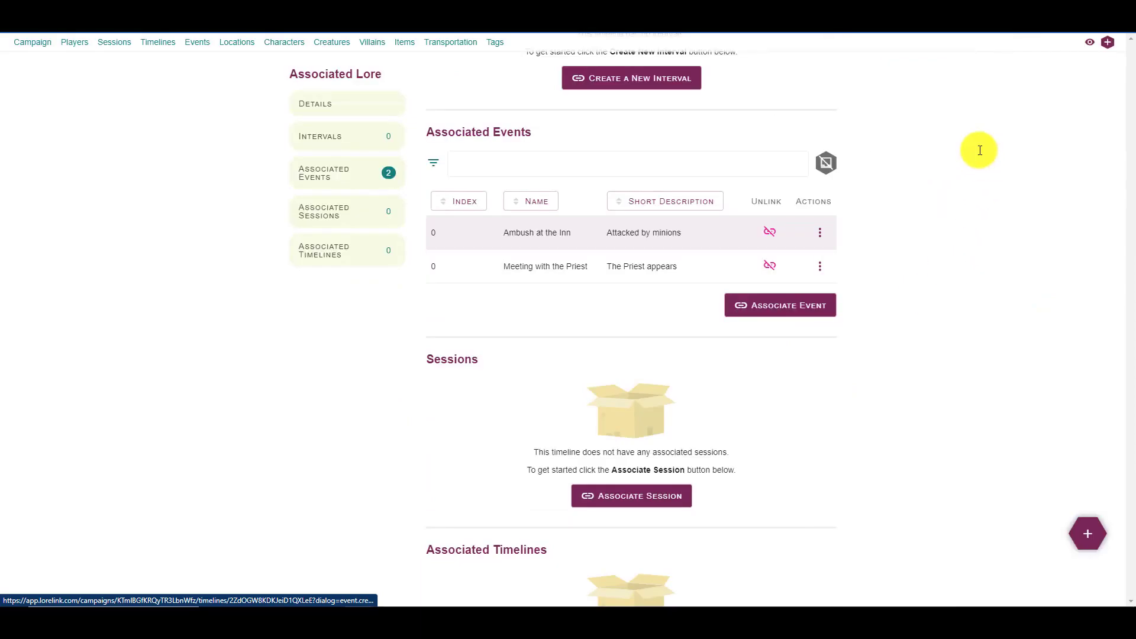
text(Travel to the C)
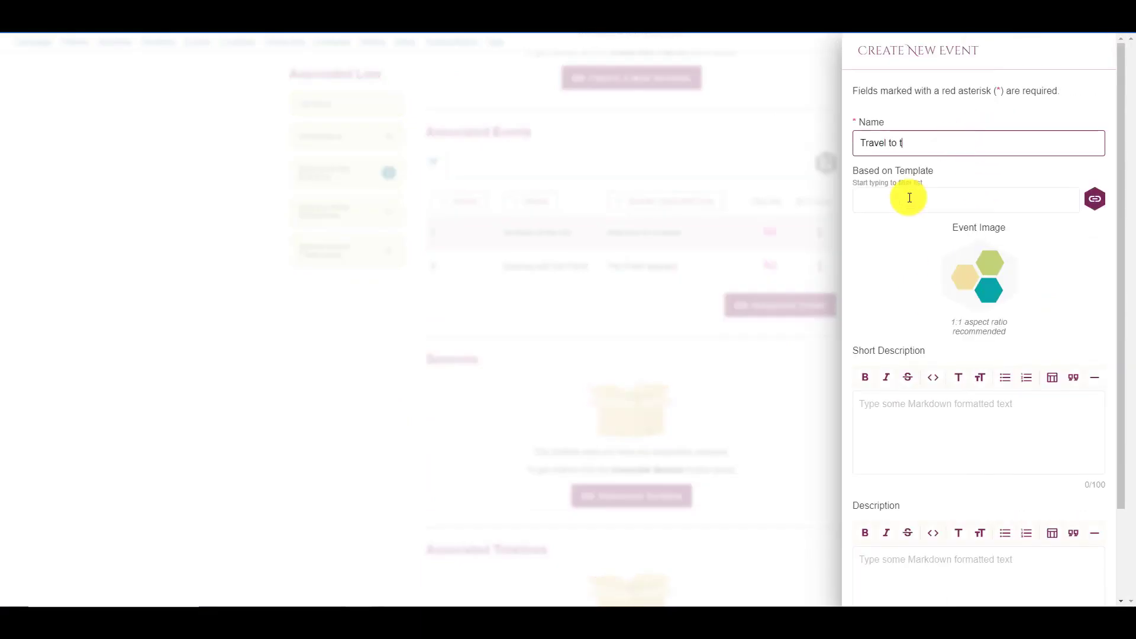
text(ity)
click(1012, 427)
text(This is)
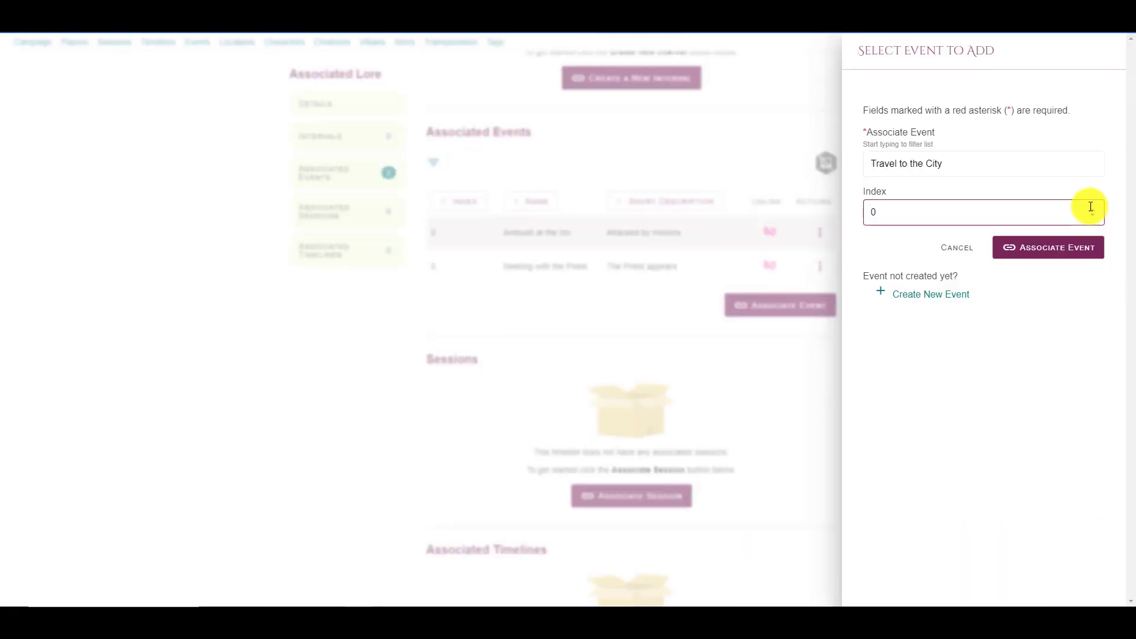
click(1056, 248)
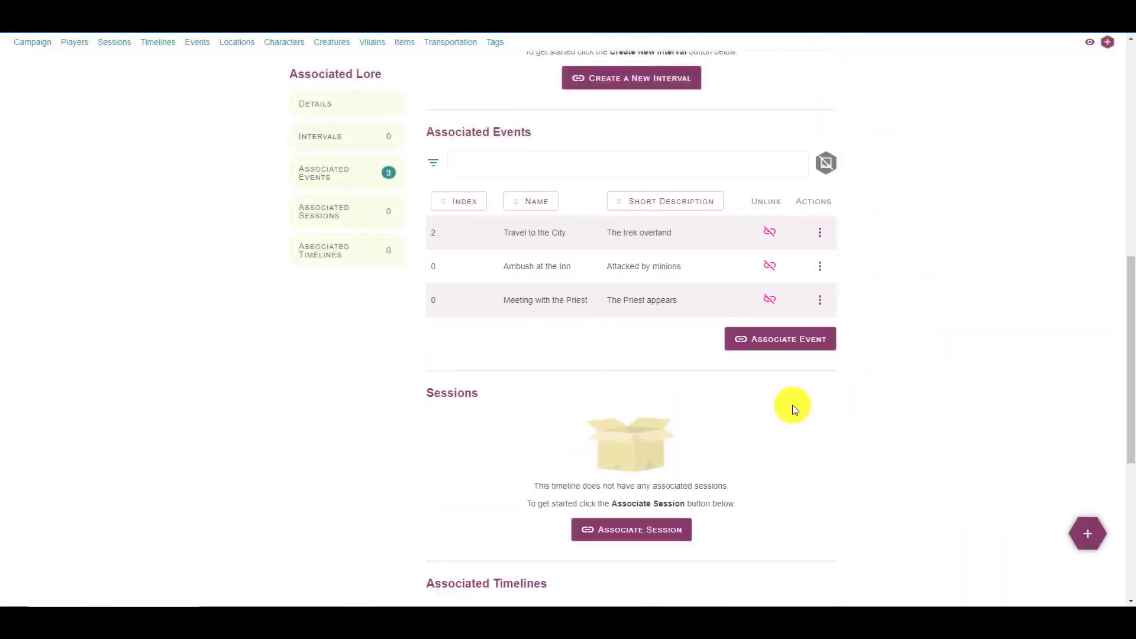
- Move the event "Meeting with the Priest" to index 1 on the timeline chart
scroll(508, 414, down, 5)
scroll(456, 385, up, 5)
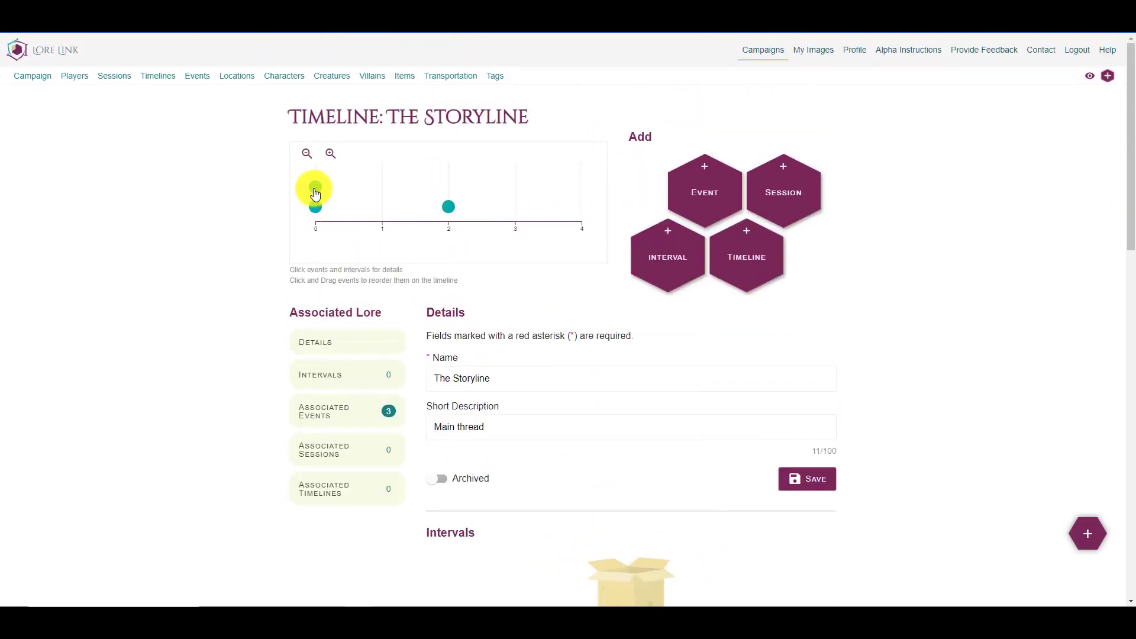
drag(317, 193, 390, 203)
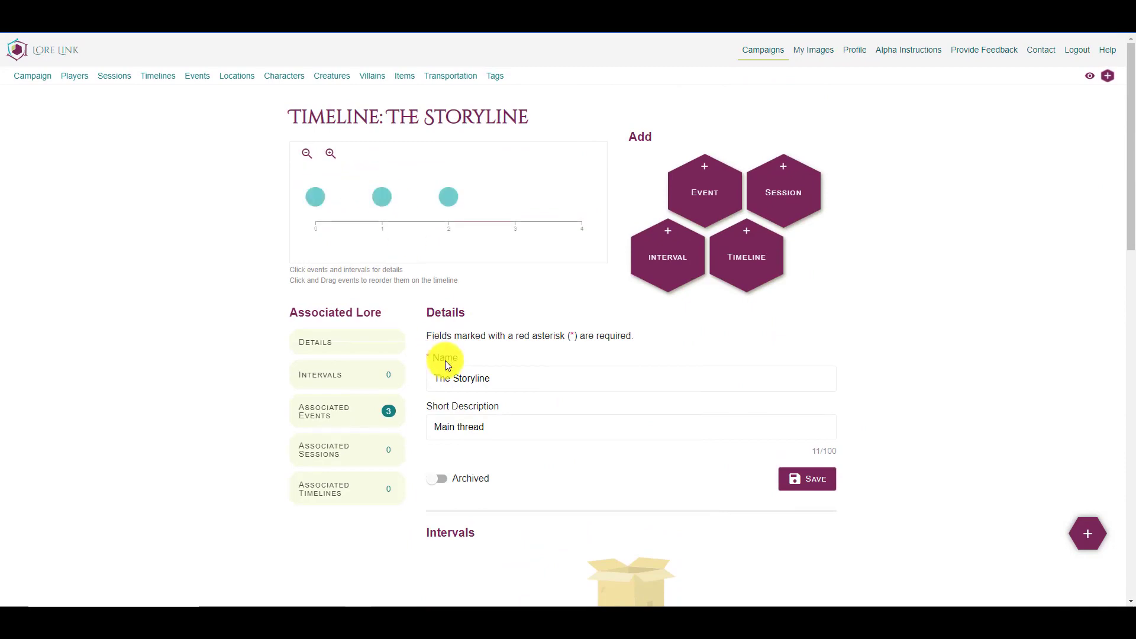
- Sort the timeline's associated events by index in ascending order
scroll(660, 412, down, 3)
scroll(660, 412, down, 6)
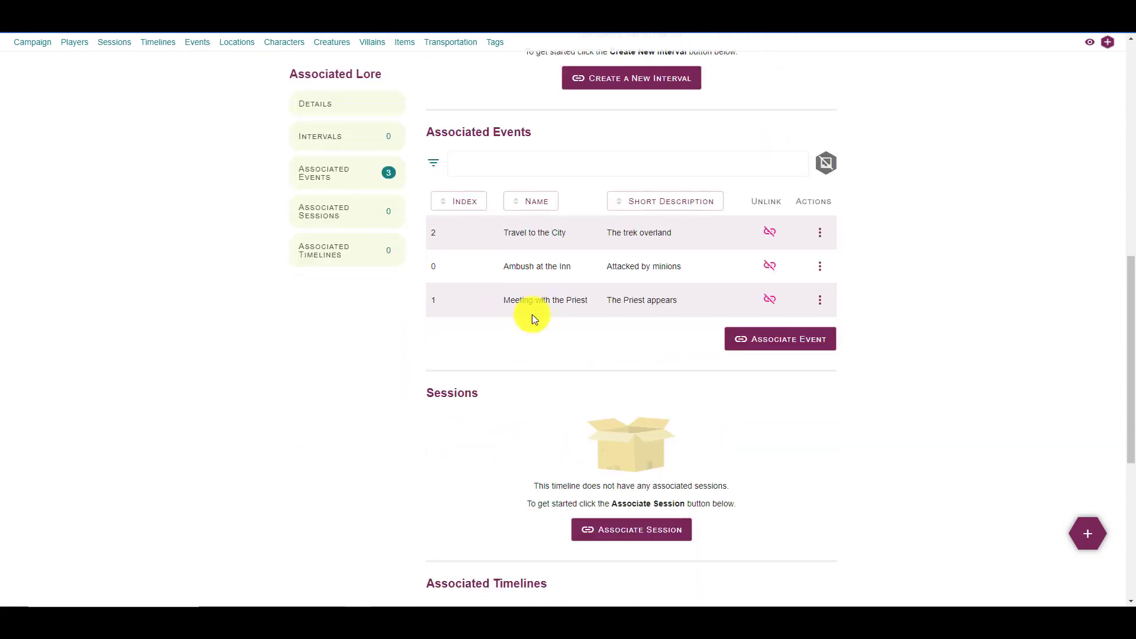
click(451, 205)
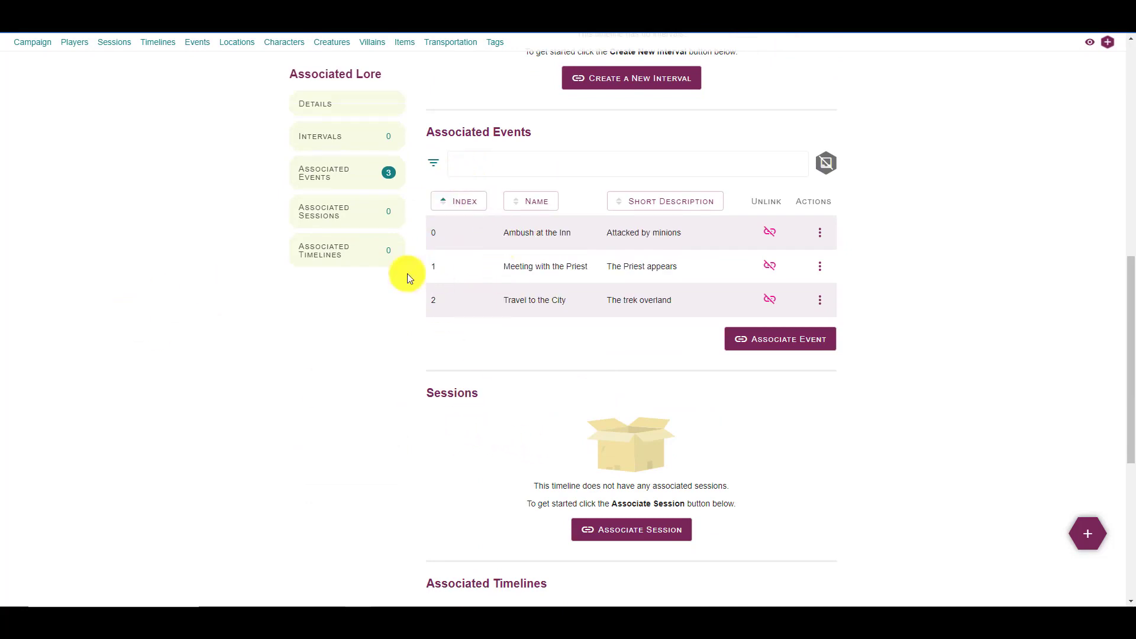
- Examine the edit options for the associated event "Ambush at the Inn" and close them without changes
click(819, 299)
click(971, 272)
click(820, 232)
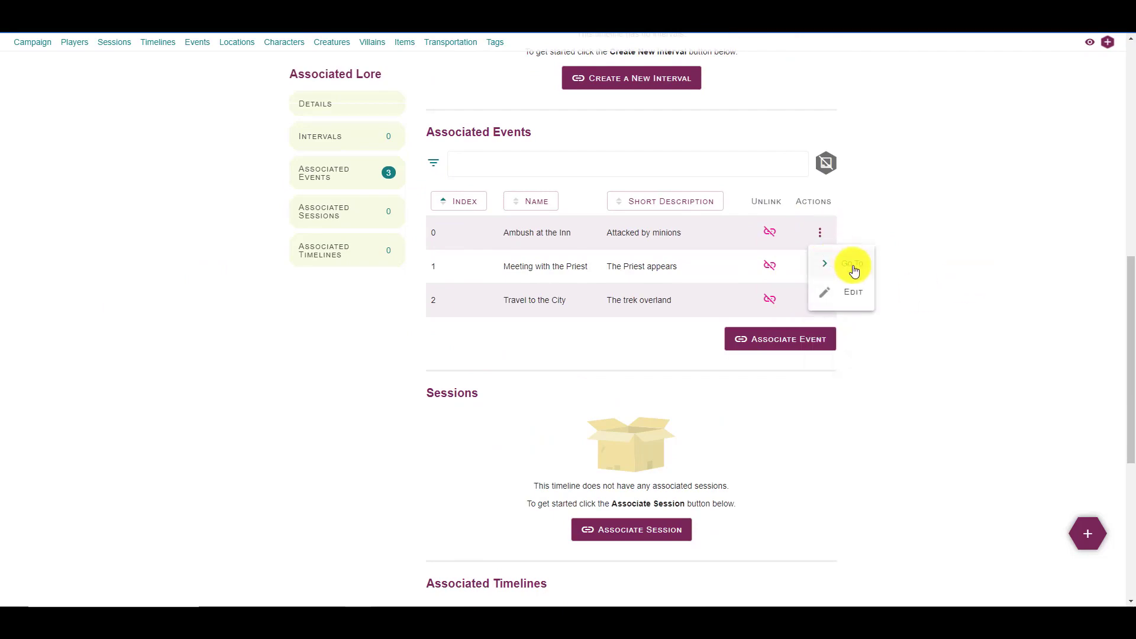
click(897, 269)
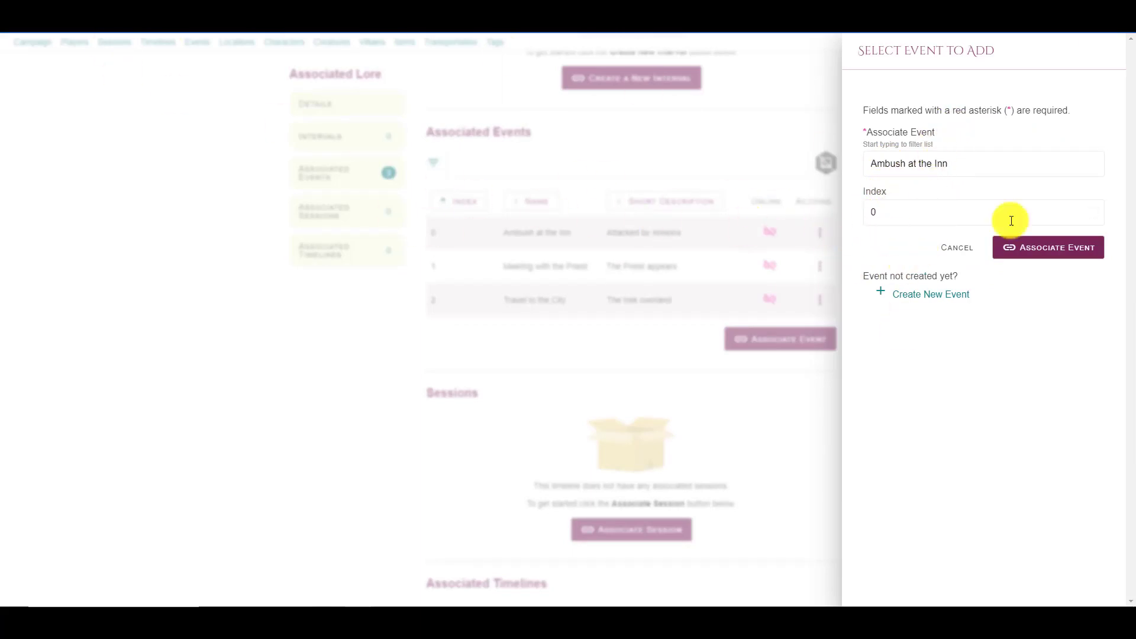
click(951, 249)
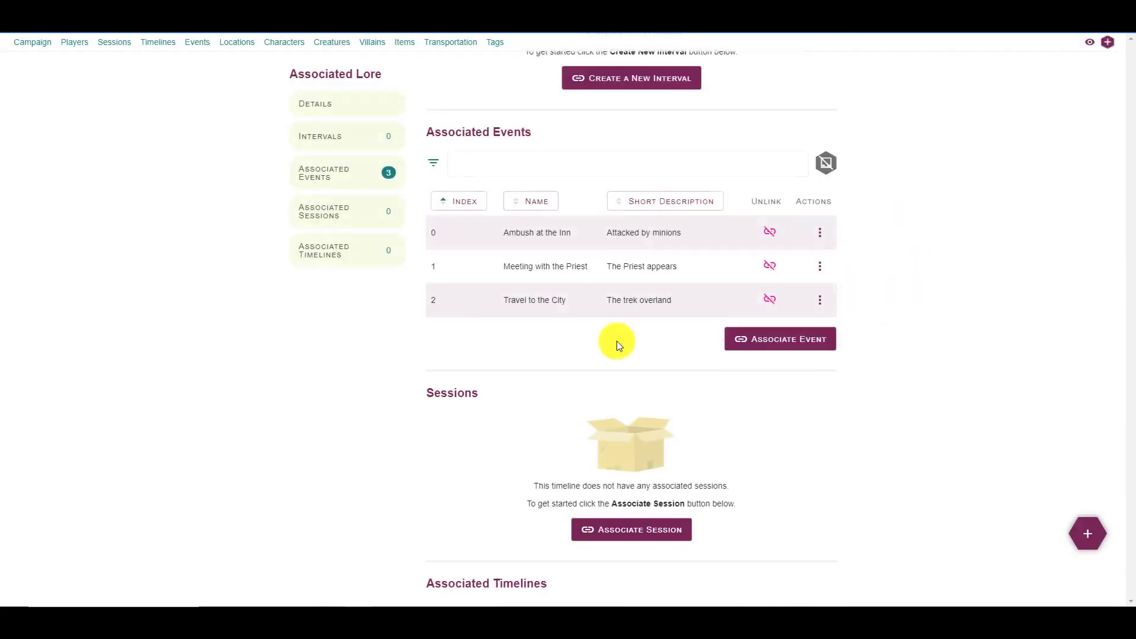
- Review the timeline's chart, details, intervals and associated events
scroll(345, 320, up, 10)
scroll(342, 355, down, 1)
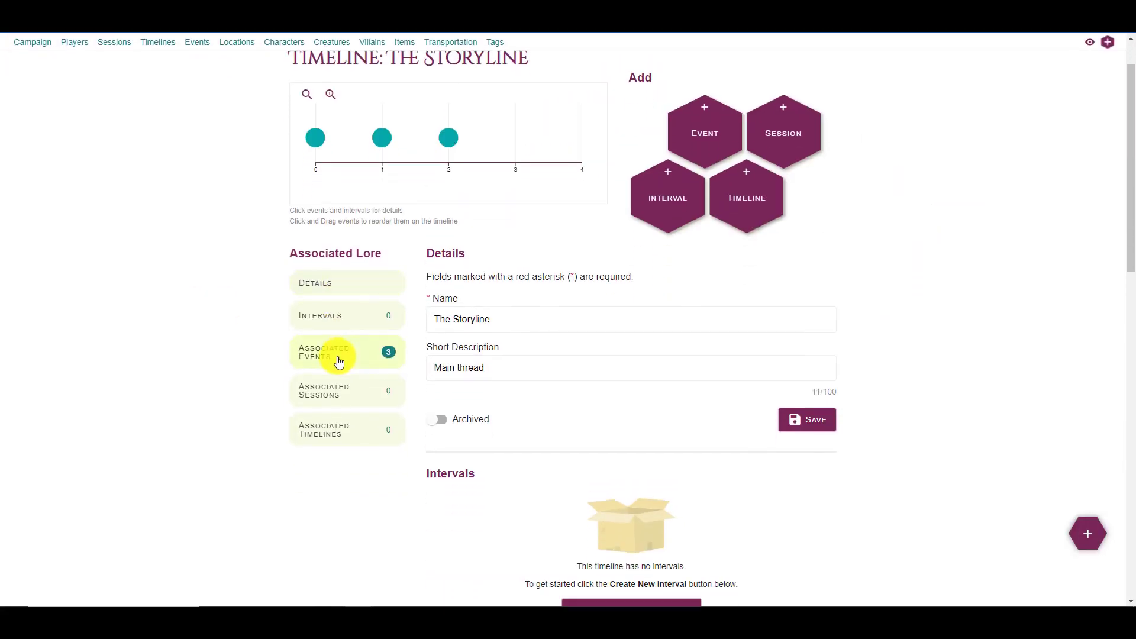
scroll(337, 358, down, 3)
scroll(323, 383, down, 2)
scroll(322, 384, up, 8)
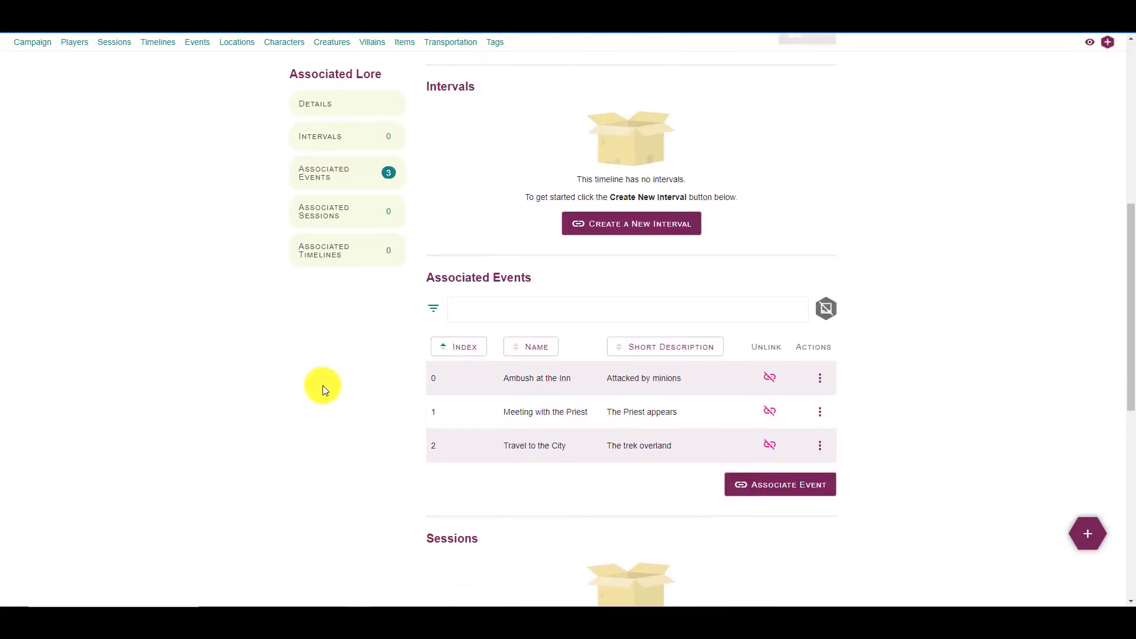
scroll(335, 431, up, 2)
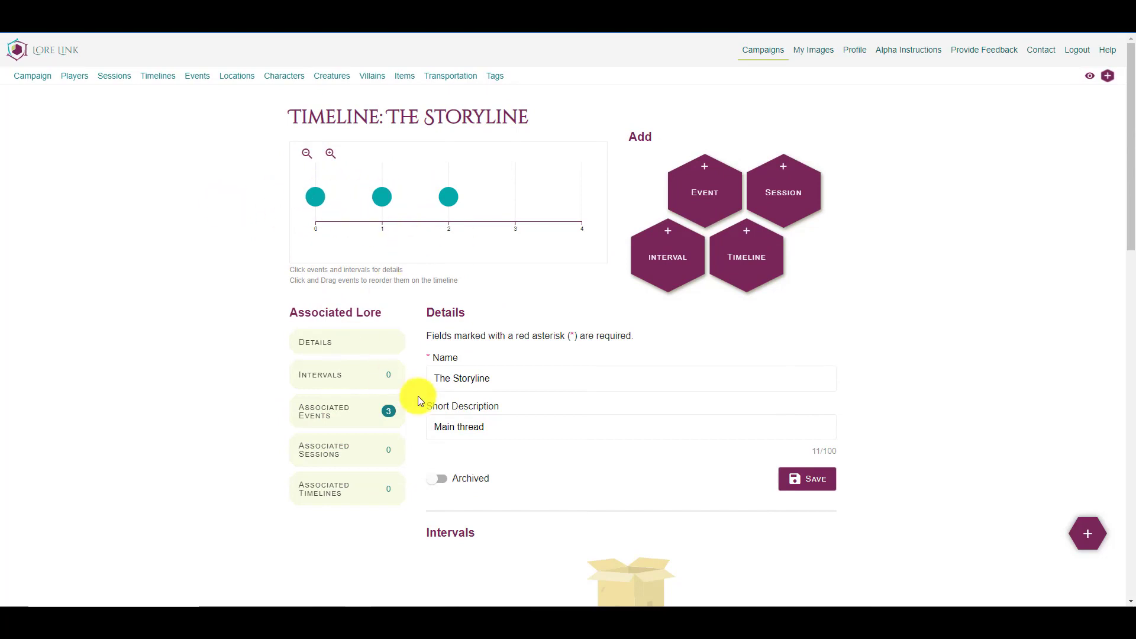
scroll(417, 396, down, 2)
scroll(349, 310, up, 2)
scroll(601, 310, down, 6)
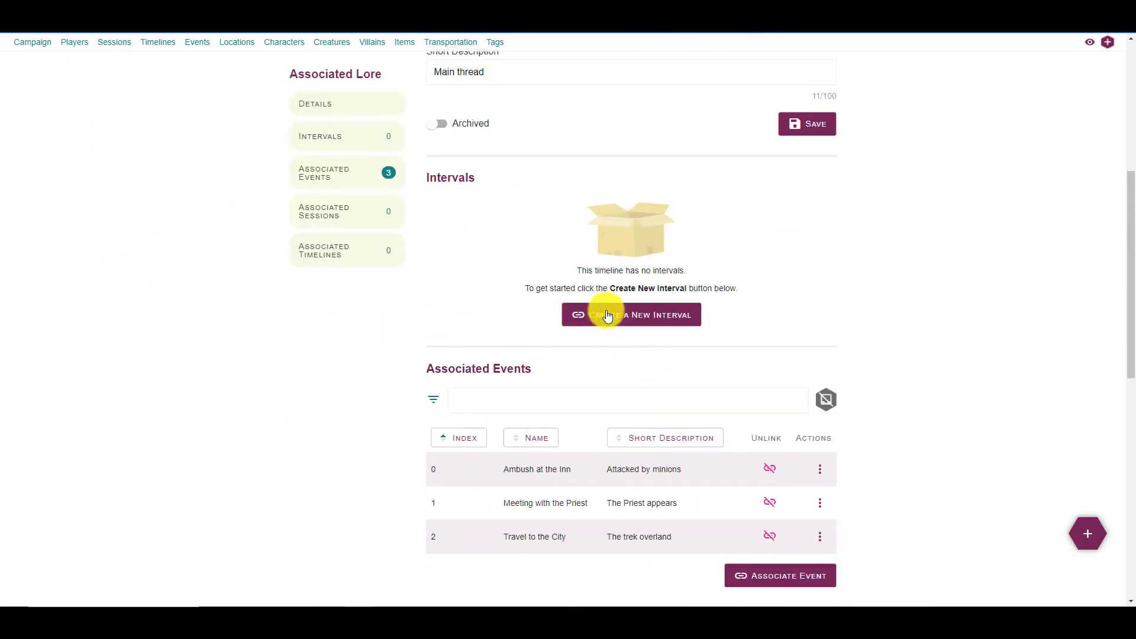
- Create an interval from 0 to 1 named "Reign of King Marigold" with the short description "Good times"
click(604, 319)
click(892, 190)
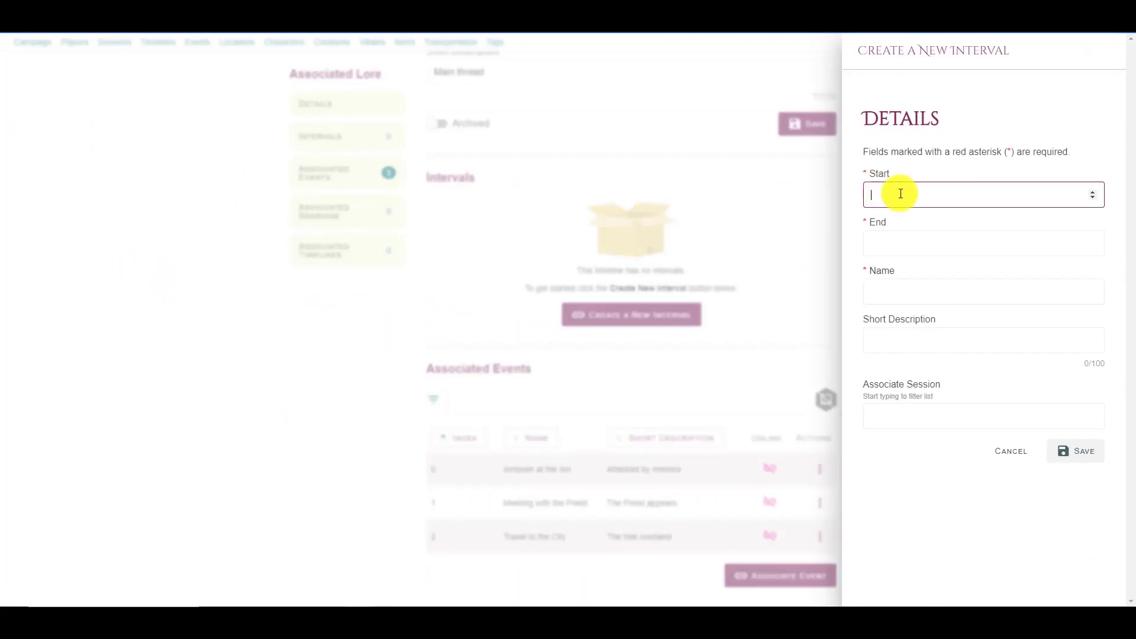
click(891, 225)
text(1)
click(885, 295)
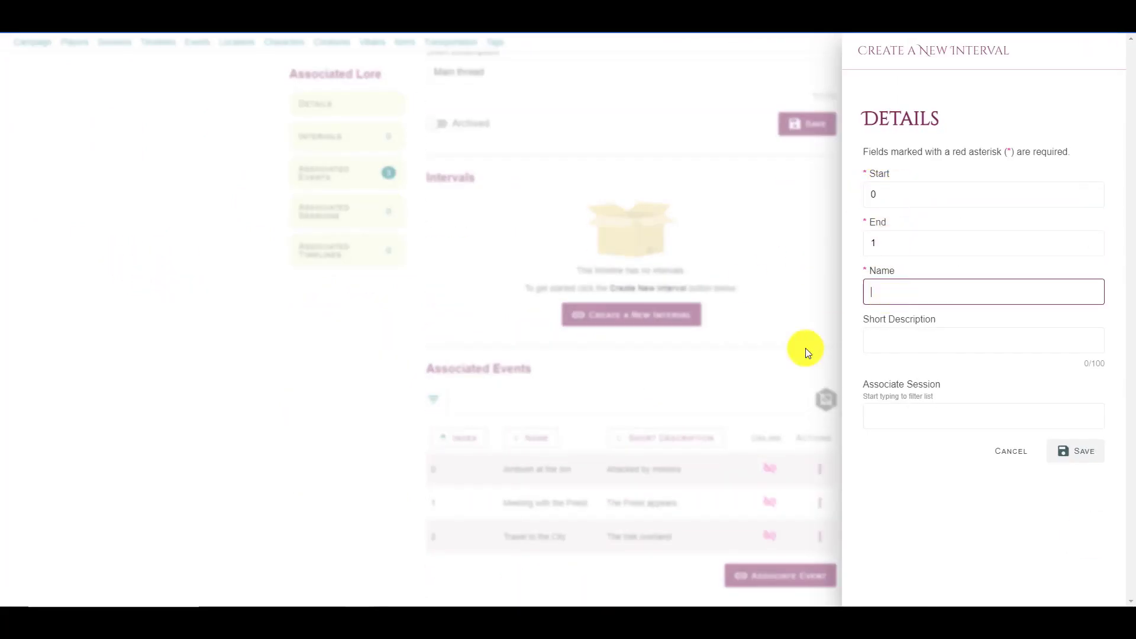
text(Reign o)
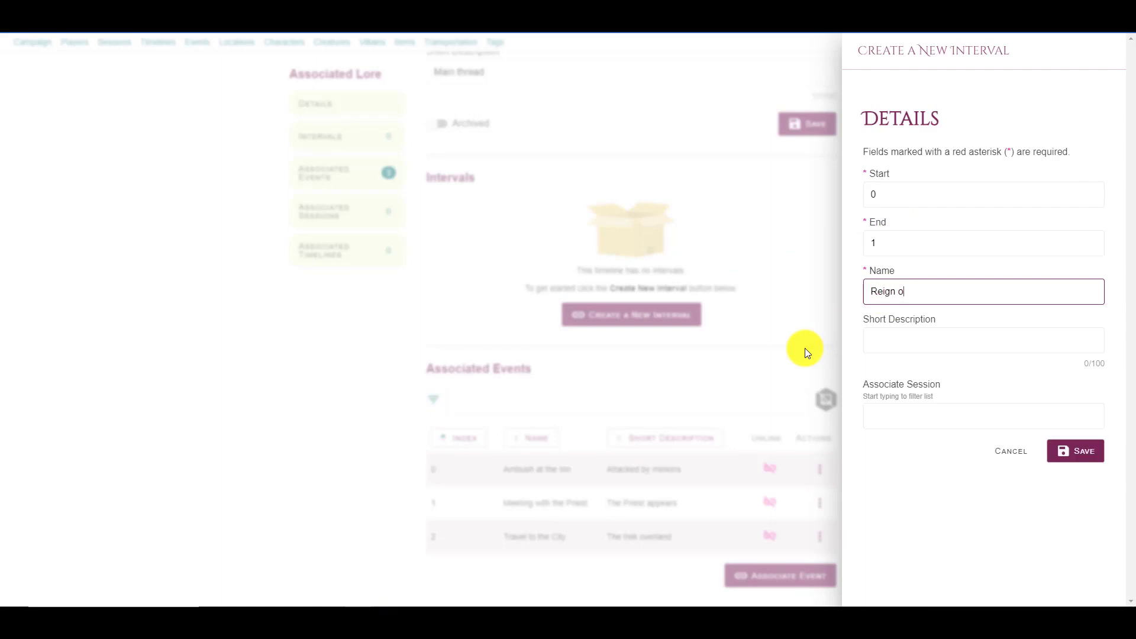
text(f King Marigold)
click(872, 340)
text(Good times)
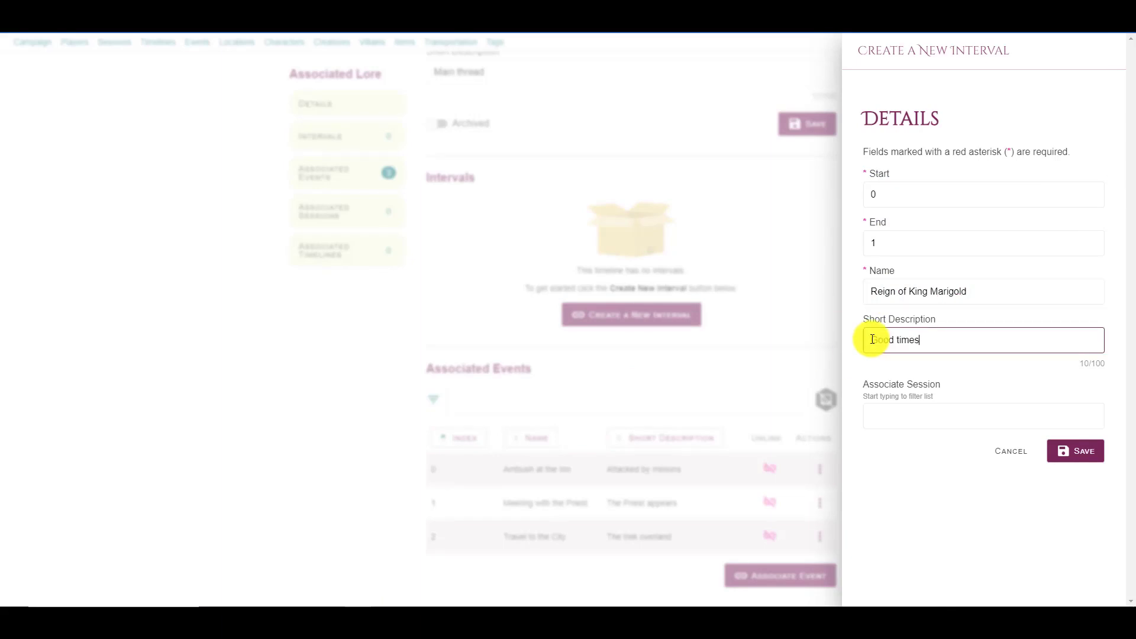
click(1073, 449)
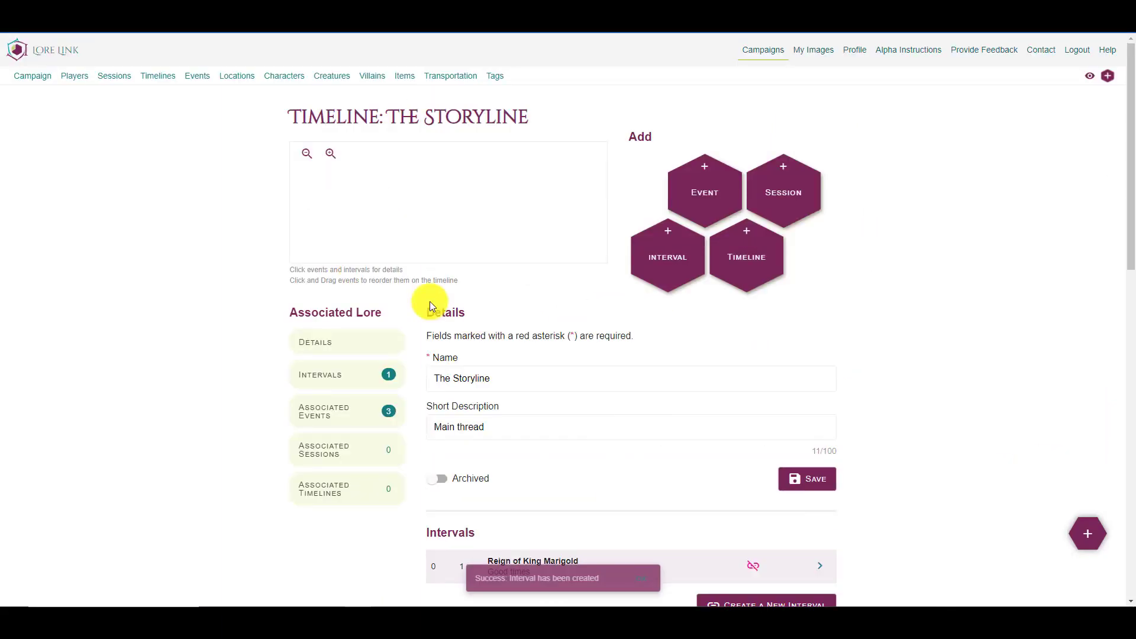
- Inspect the details of the "Reign of King Marigold" interval and each of the three events on the timeline chart
scroll(503, 438, down, 2)
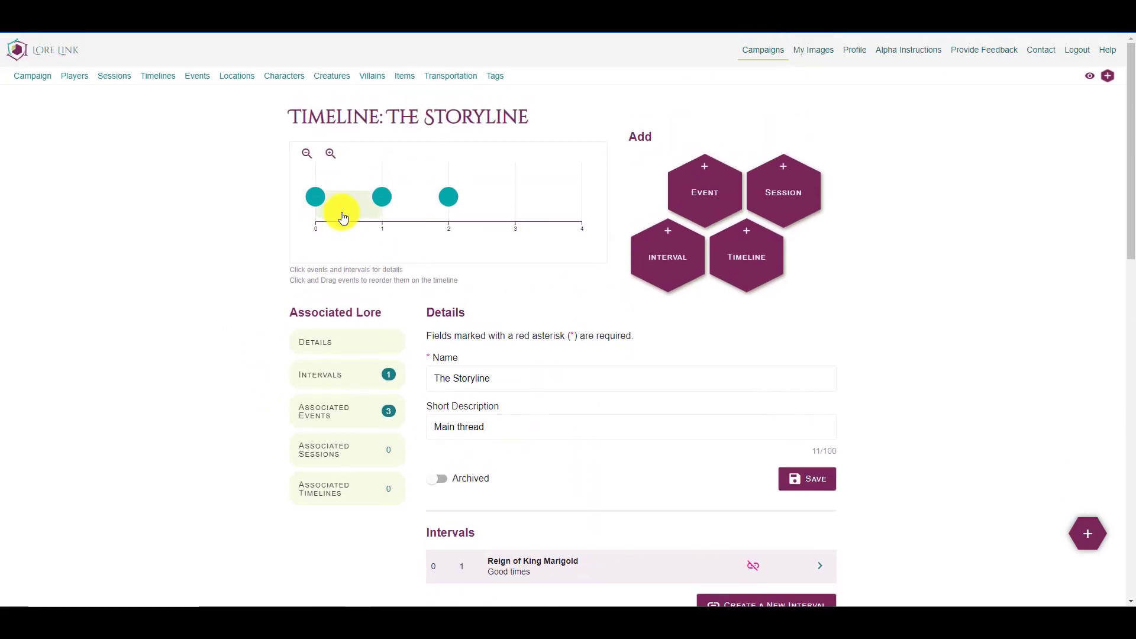
click(341, 216)
scroll(582, 196, down, 1)
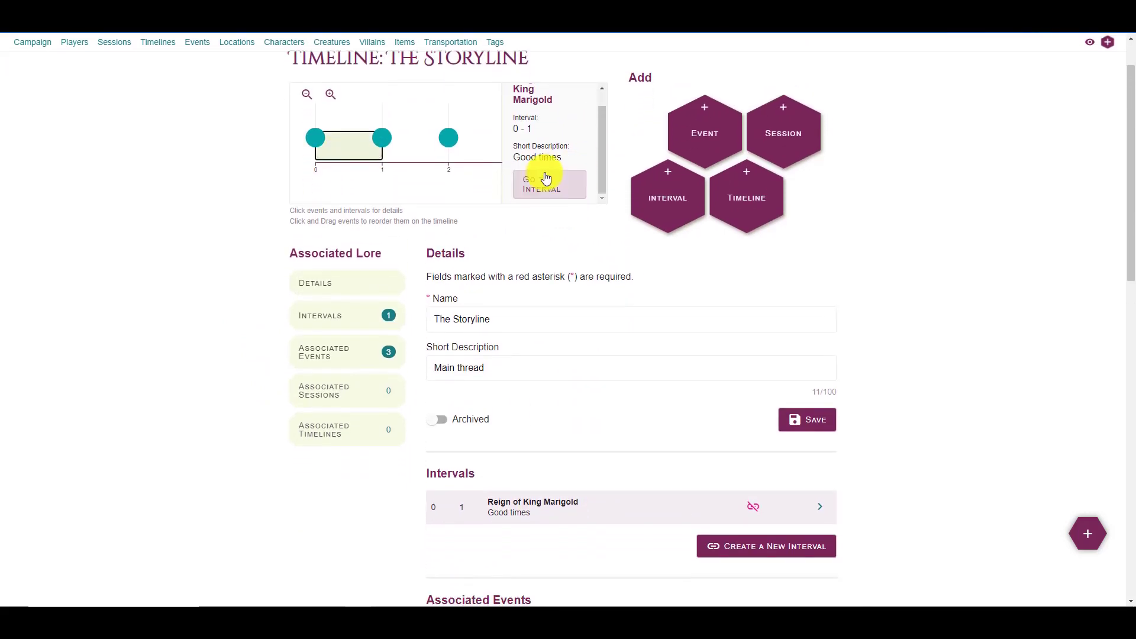
scroll(586, 160, up, 2)
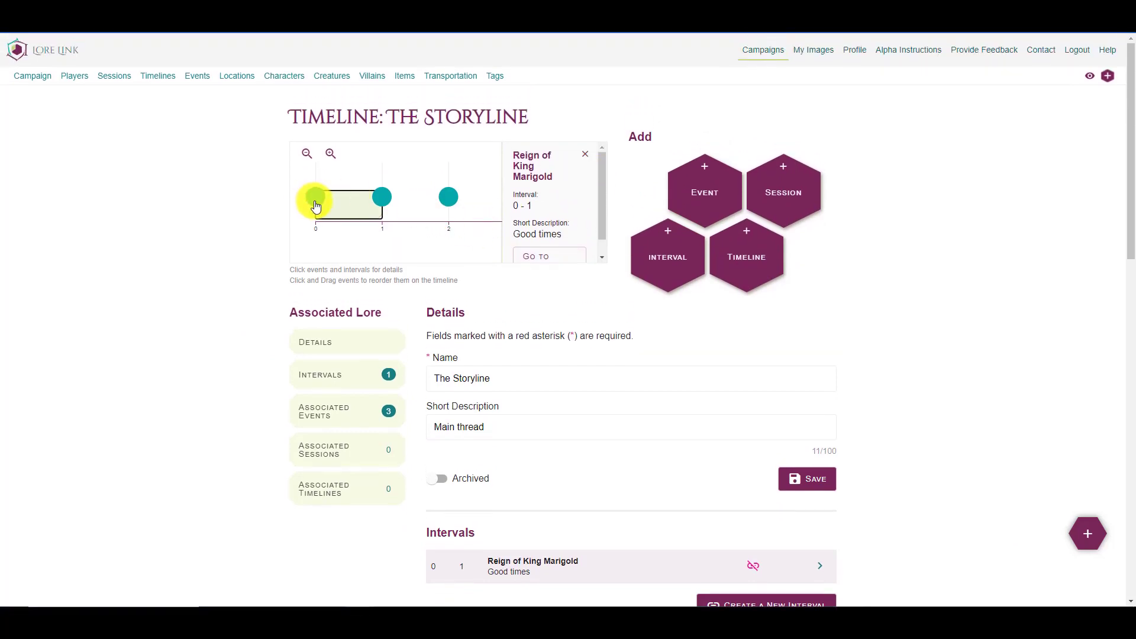
click(314, 197)
click(389, 198)
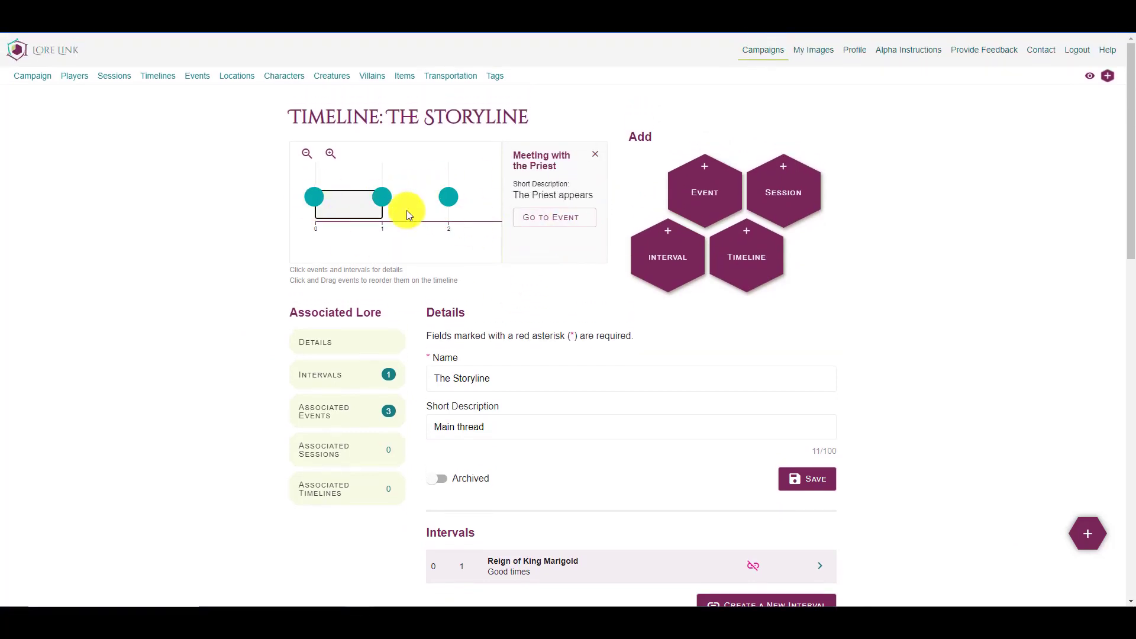
click(450, 200)
click(349, 205)
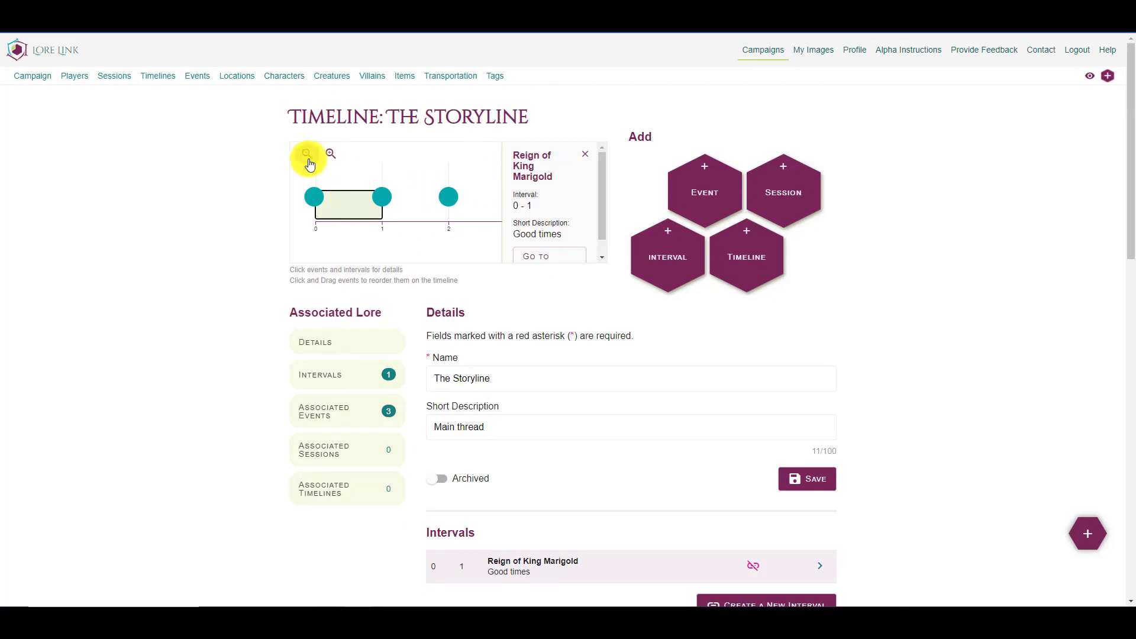
- Zoom the timeline chart out and back in, and close the interval's details
click(306, 155)
click(331, 155)
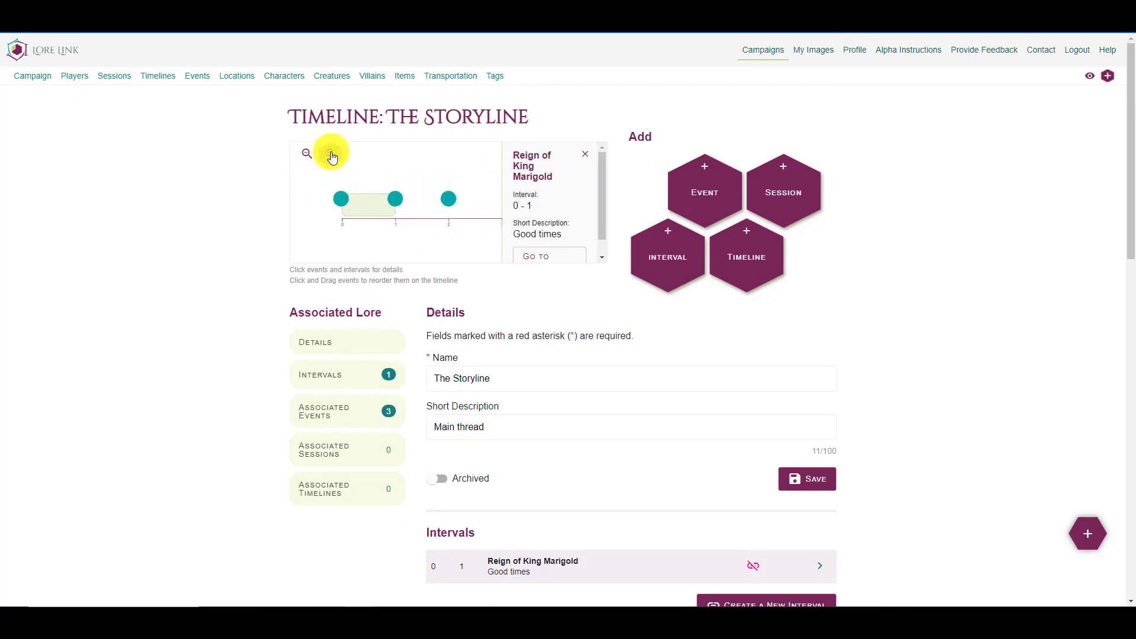
click(581, 156)
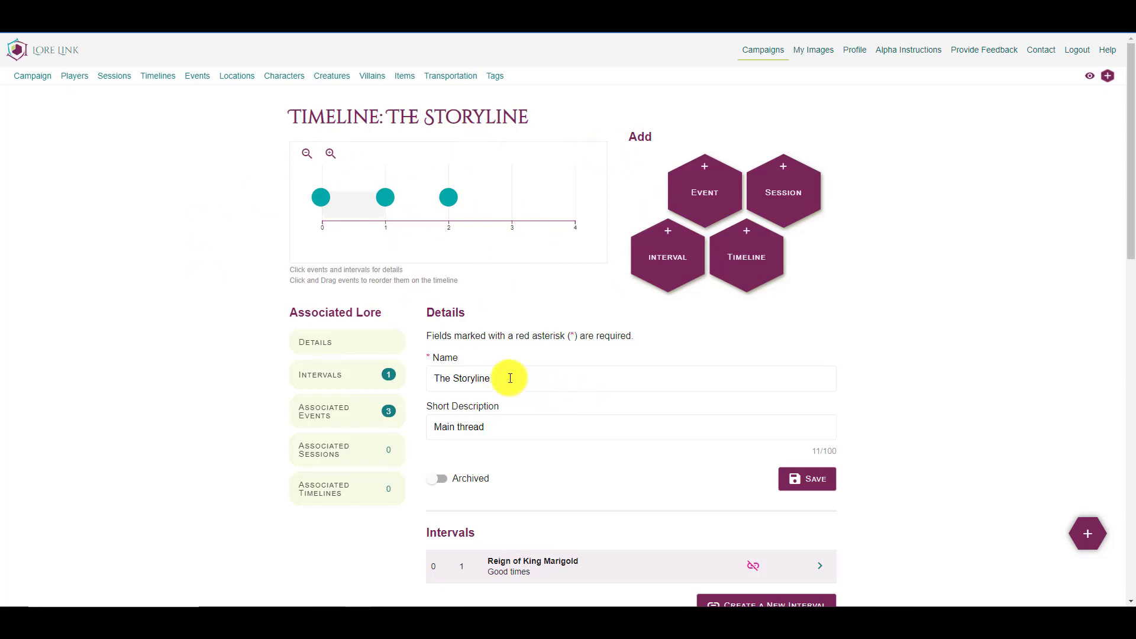
- Compare the interval's band on the timeline chart with its entry in the interval list
scroll(490, 383, down, 2)
scroll(489, 385, up, 2)
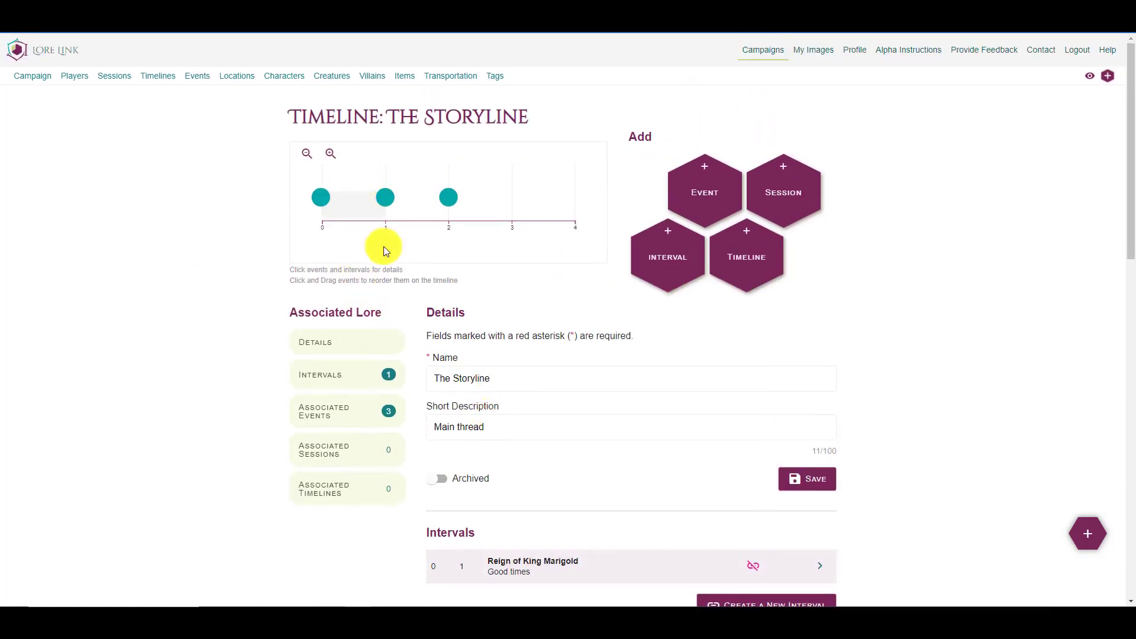
scroll(447, 330, down, 1)
scroll(441, 334, up, 1)
scroll(439, 355, down, 1)
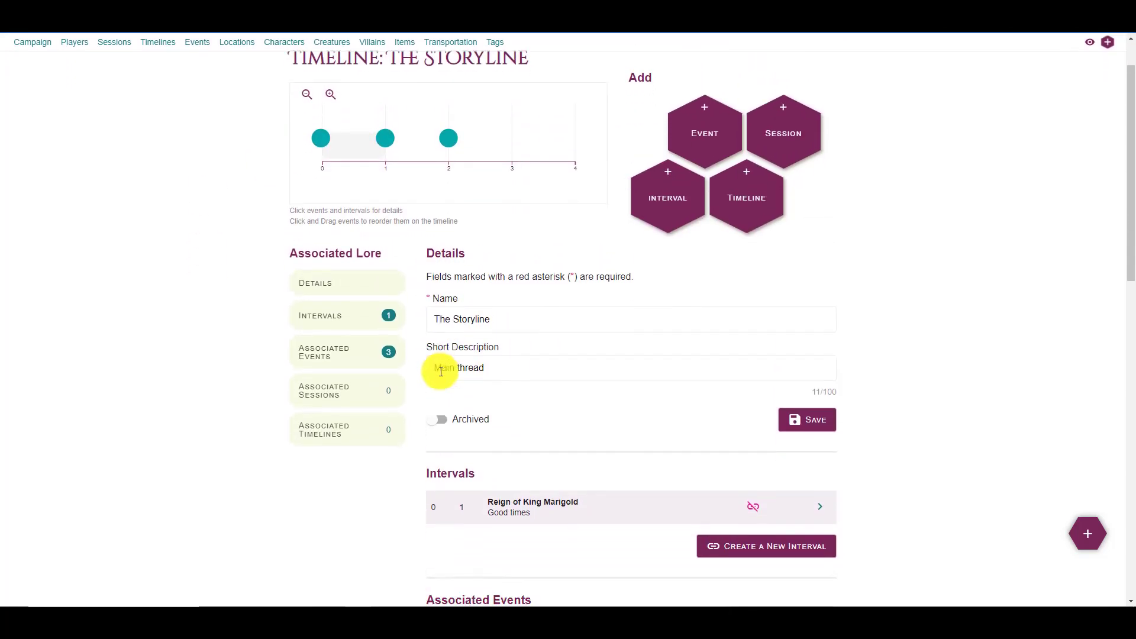
scroll(385, 308, up, 1)
scroll(533, 385, down, 3)
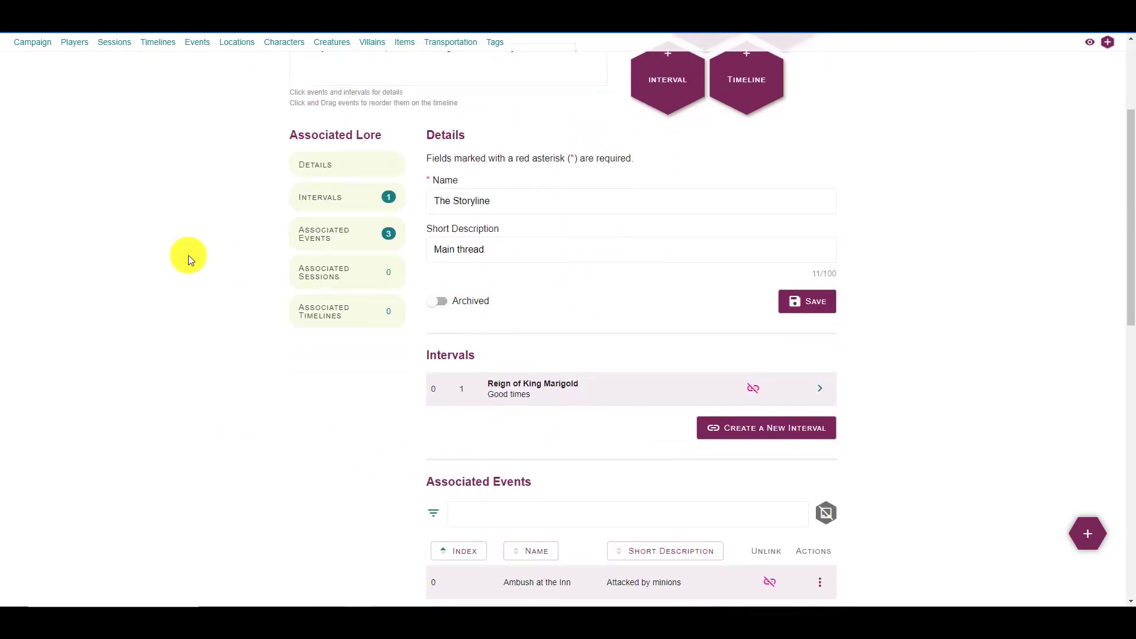
scroll(319, 226, up, 3)
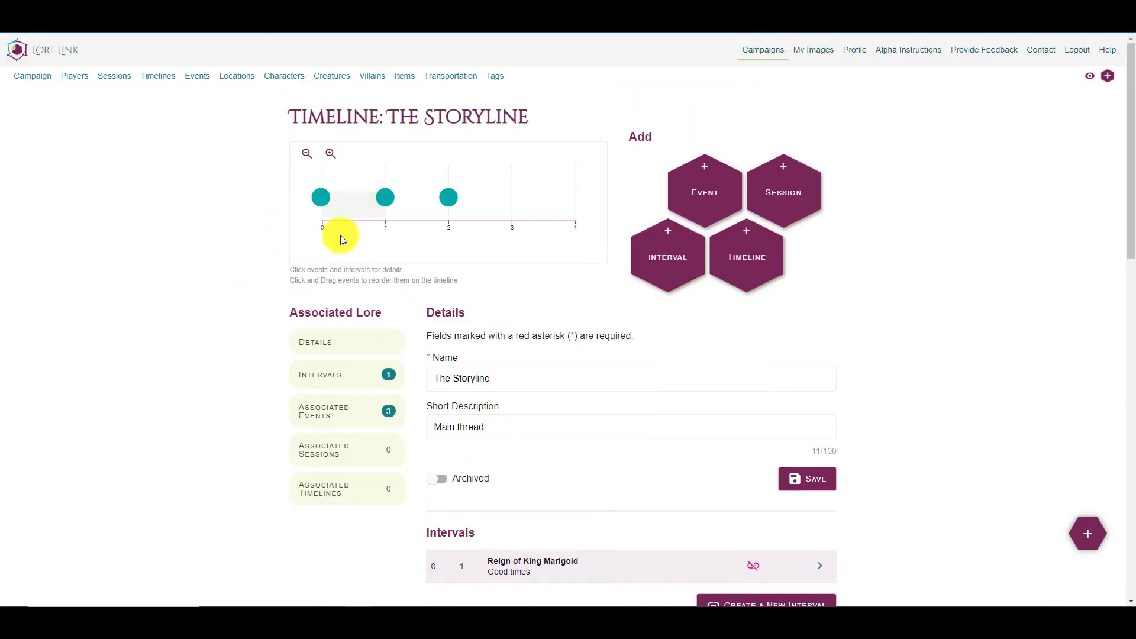
- Create an interval from 1 to 2 named "Spring Season" with the short description "Mild temps"
click(667, 256)
click(905, 243)
text(2)
click(929, 291)
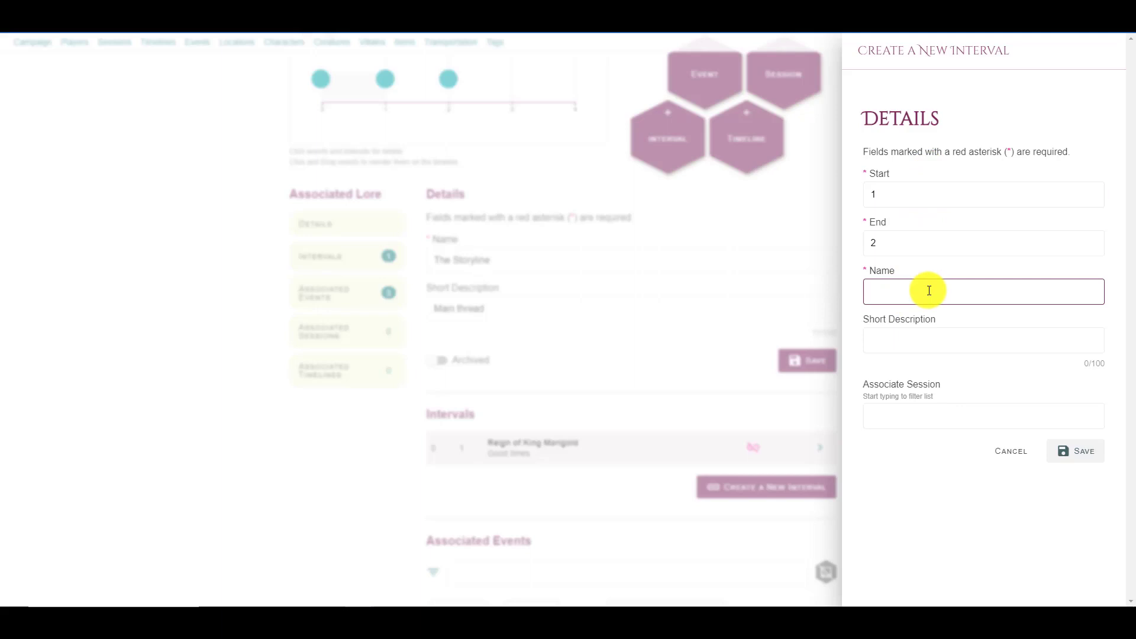
text(Spring SEas)
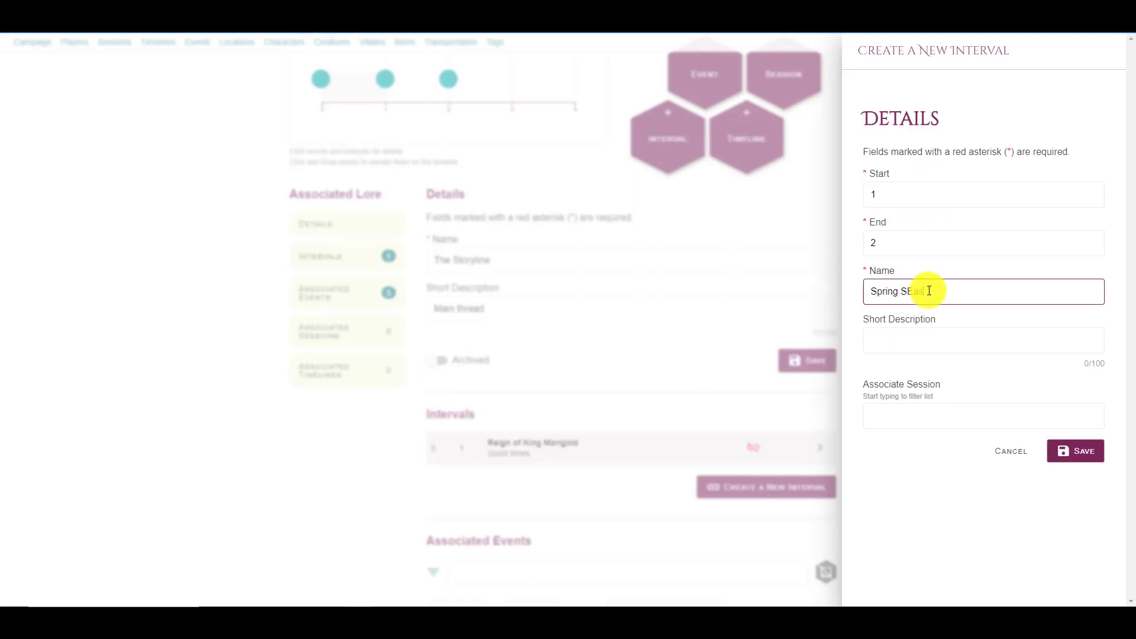
key(BackSpace)
key(BackSpace)
key(BackSpace)
text(eason)
key(Tab)
text(M)
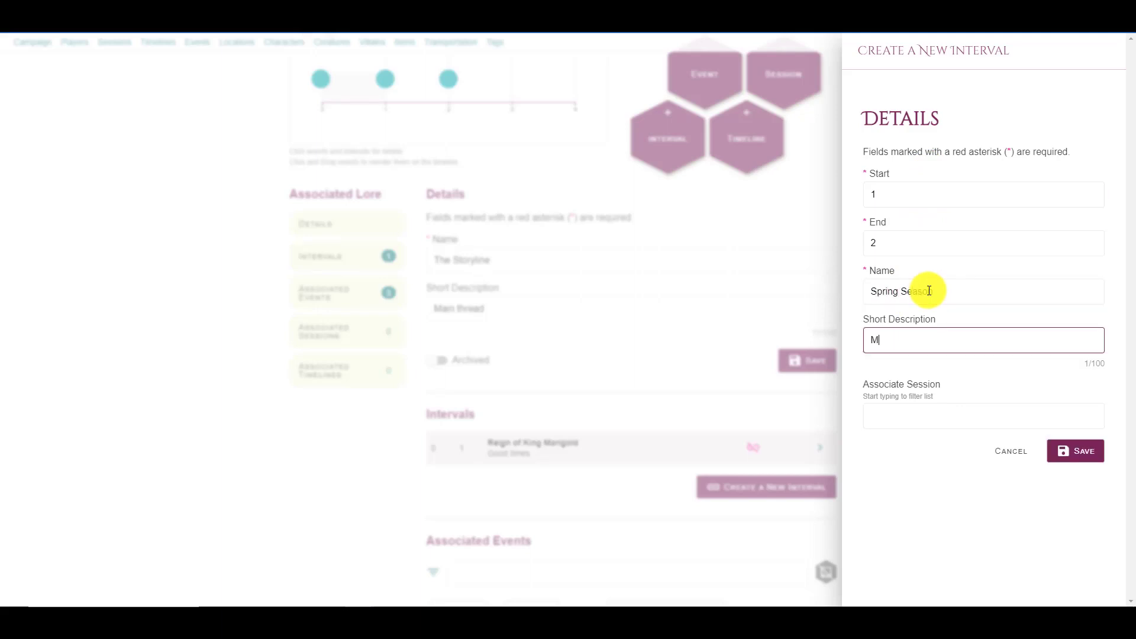
text(ild temps)
click(1077, 453)
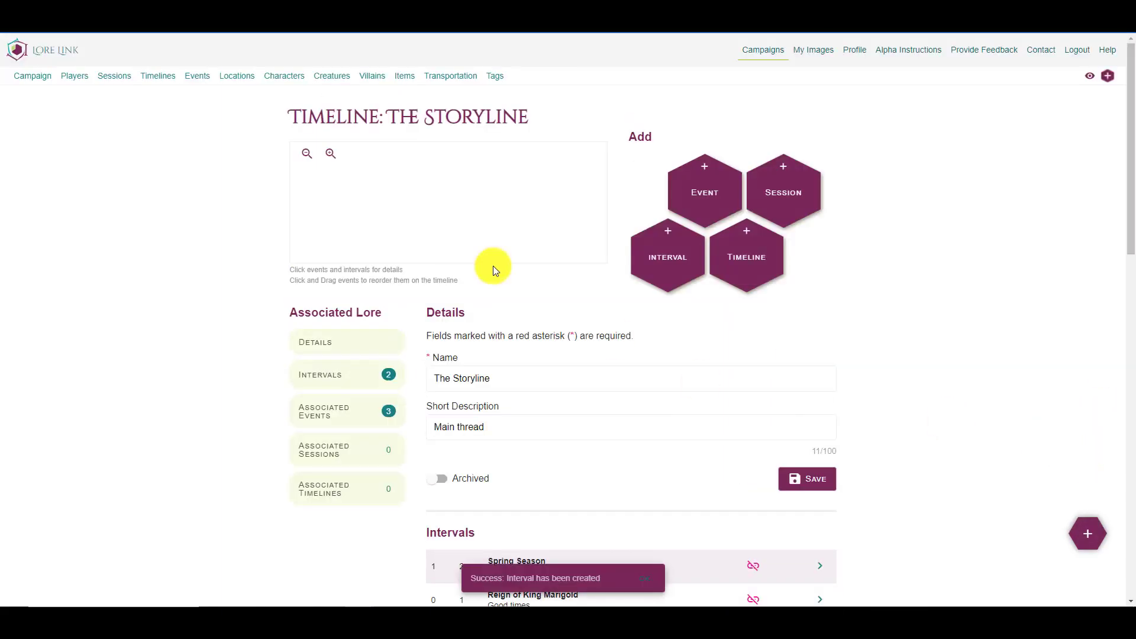
- Review both intervals on the chart and in the interval list, along with the associated events
scroll(255, 232, down, 1)
scroll(250, 226, up, 1)
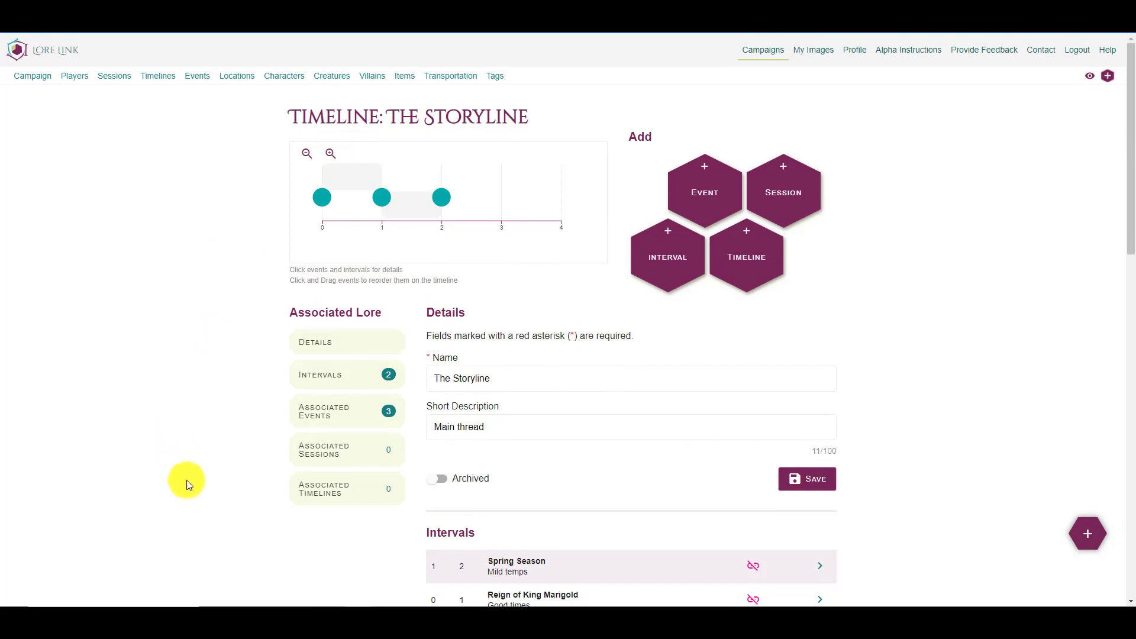
scroll(244, 326, down, 1)
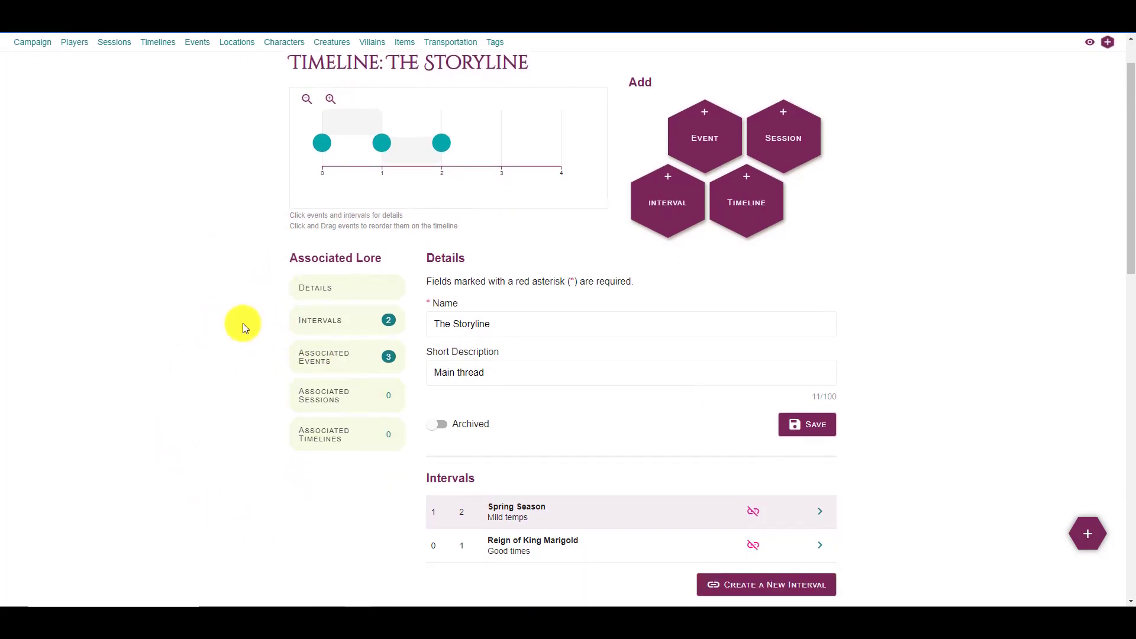
scroll(322, 340, up, 1)
scroll(258, 410, down, 1)
scroll(237, 396, down, 8)
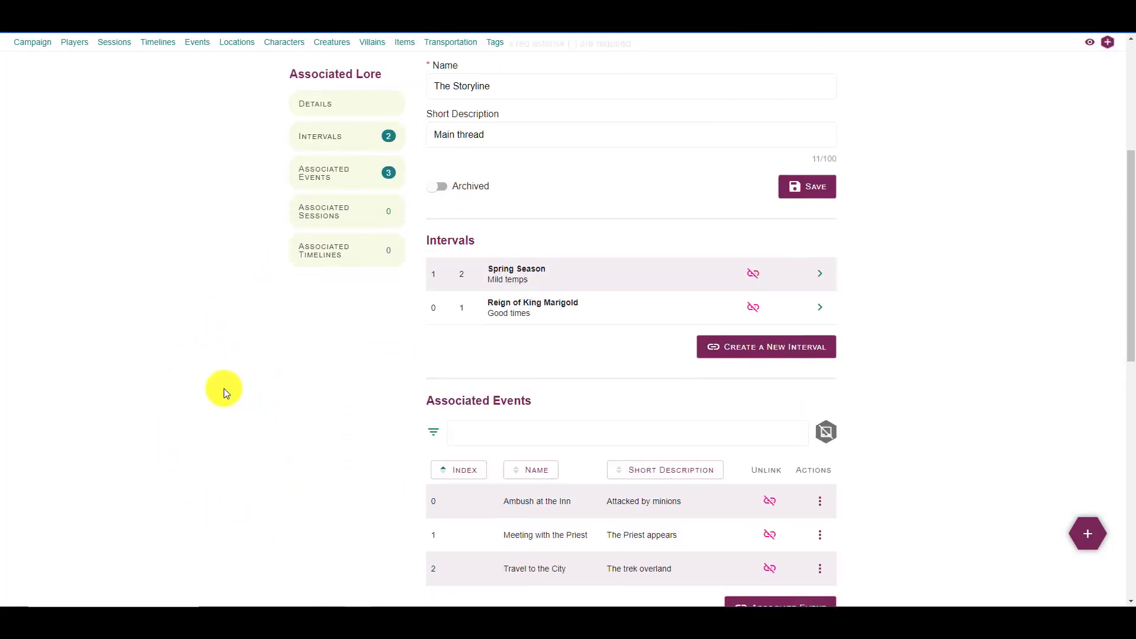
scroll(223, 391, up, 4)
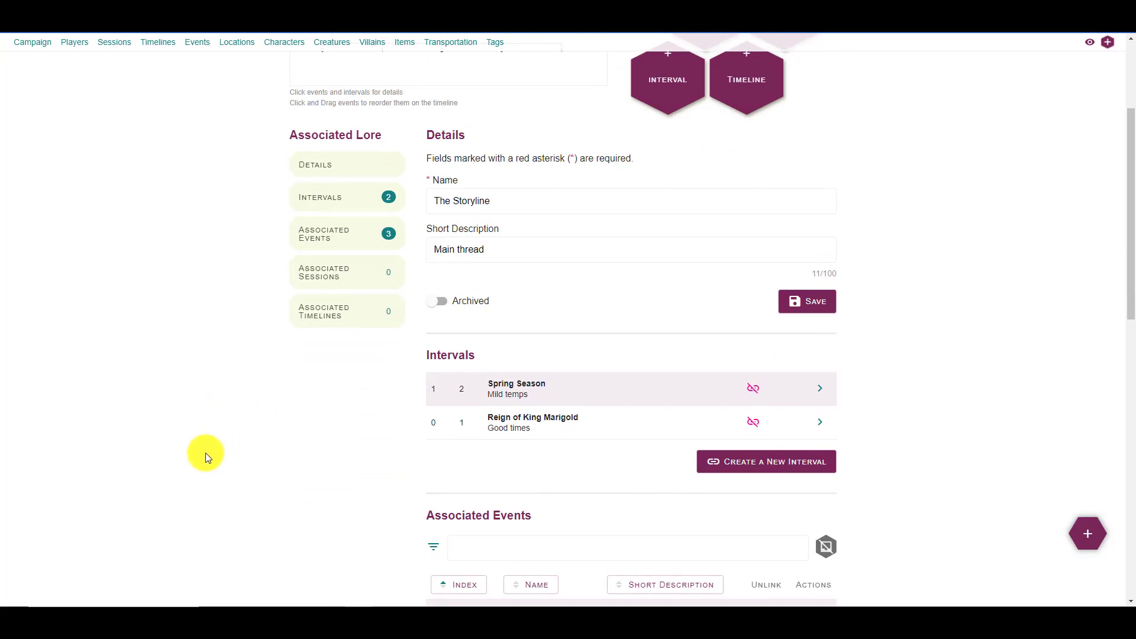
scroll(192, 448, up, 2)
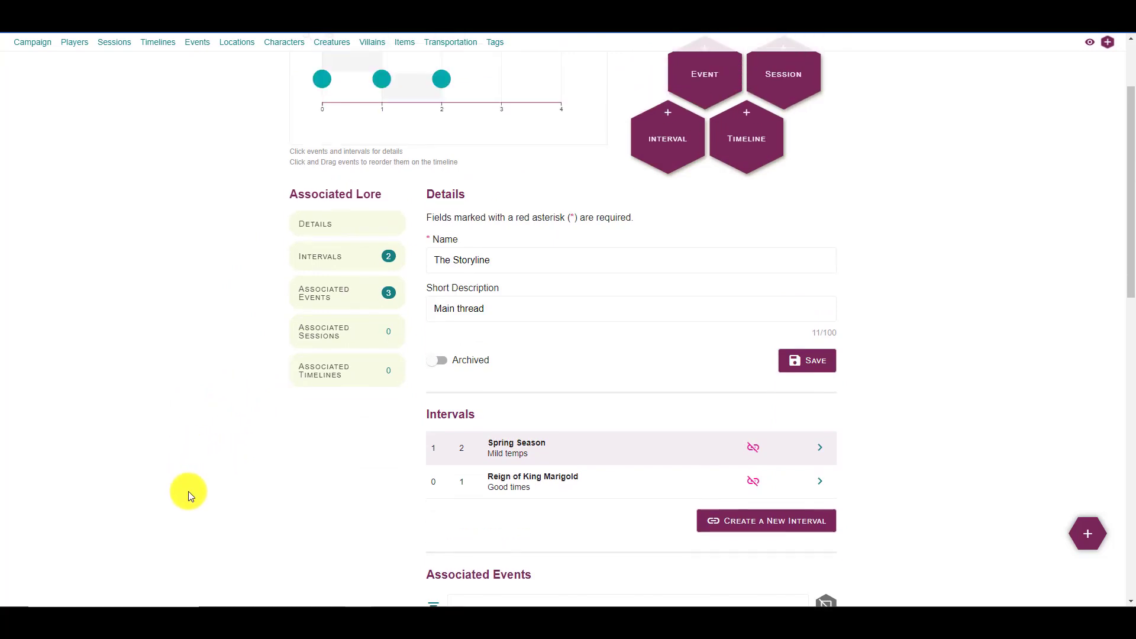
scroll(189, 495, up, 4)
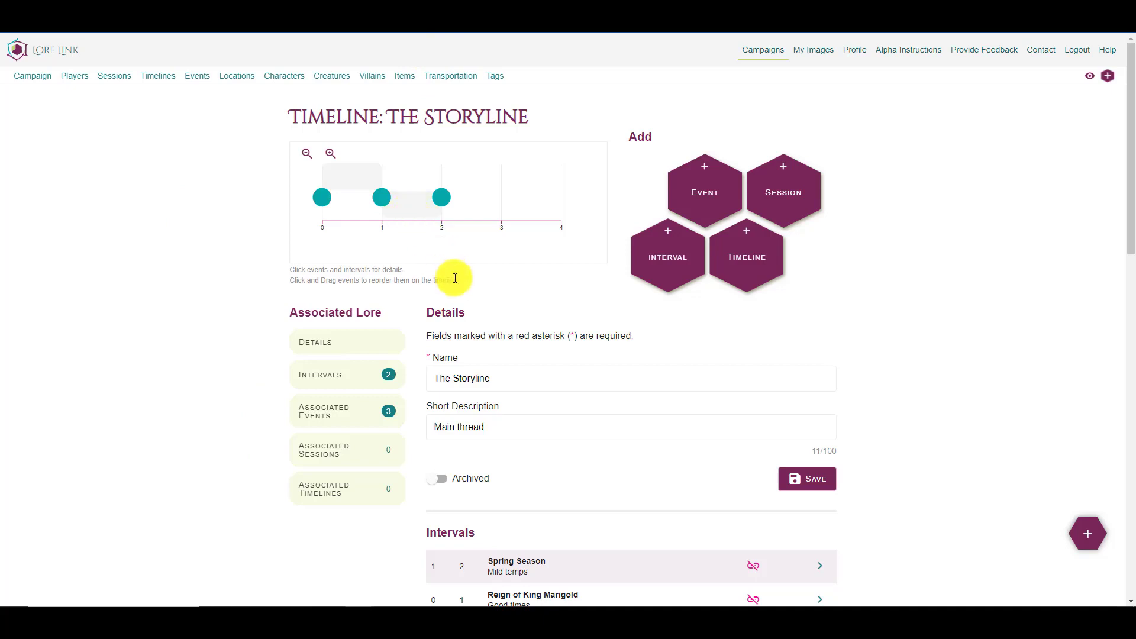
- Examine the edit options of the "Spring Season" interval, including session association, and close them without changes
scroll(807, 420, down, 2)
click(821, 449)
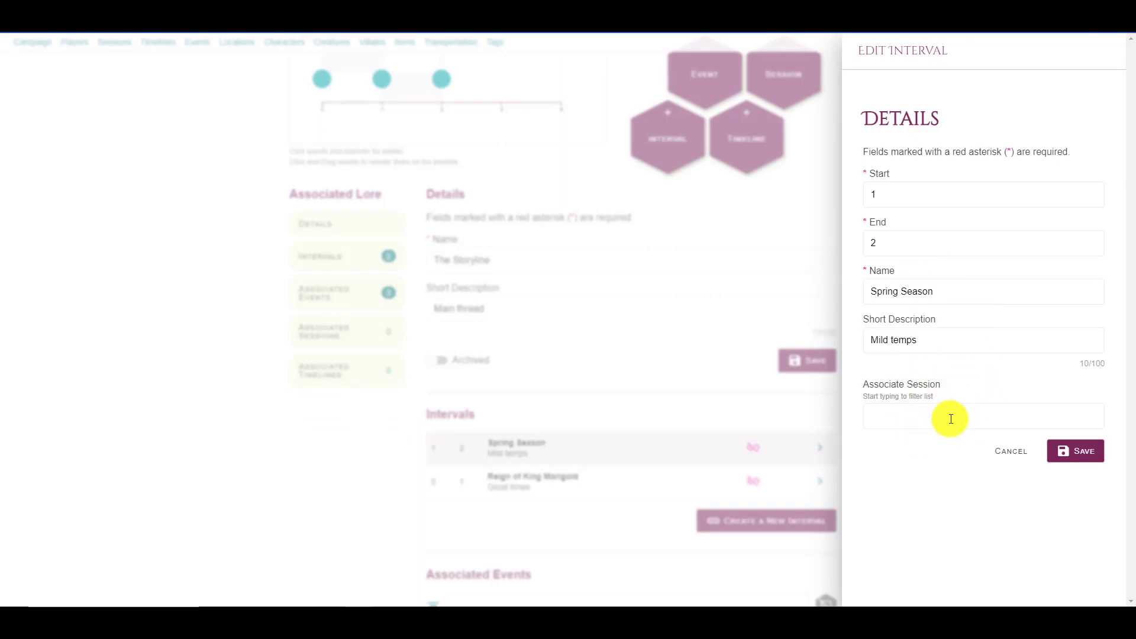
click(122, 385)
- Examine the options for associating another timeline with The Storyline and cancel without adding one
scroll(434, 445, down, 3)
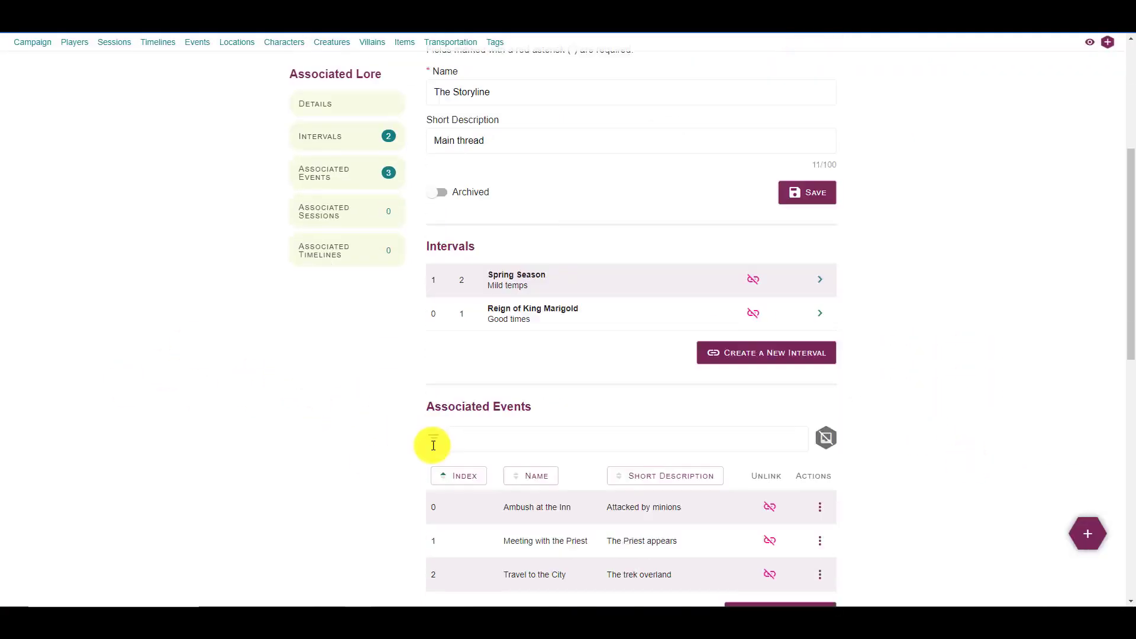
scroll(433, 445, down, 10)
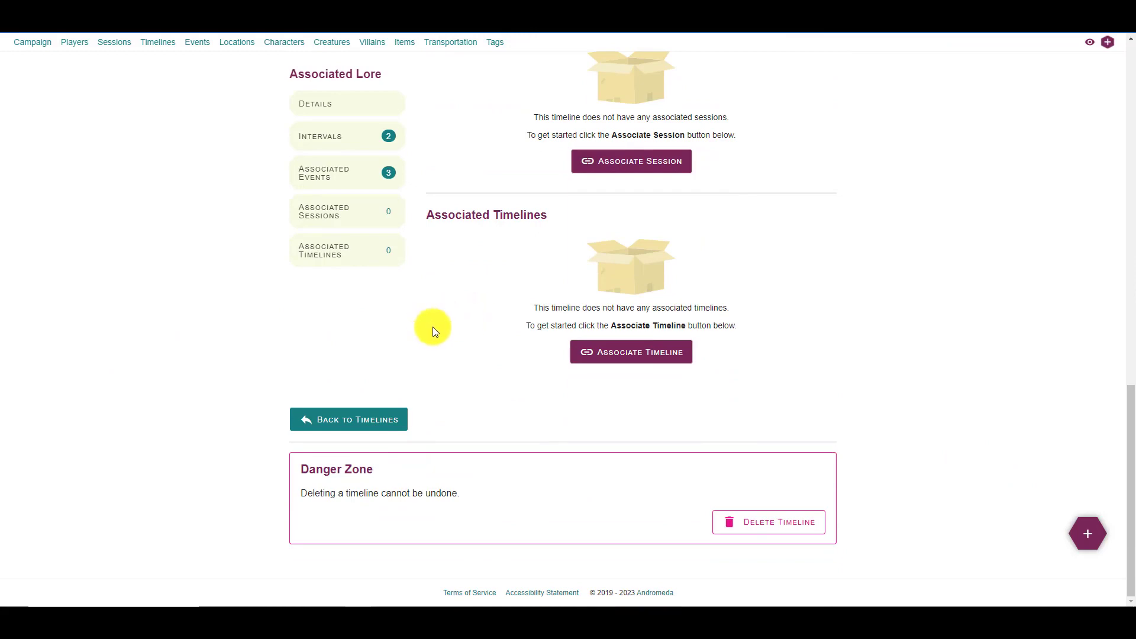
click(622, 353)
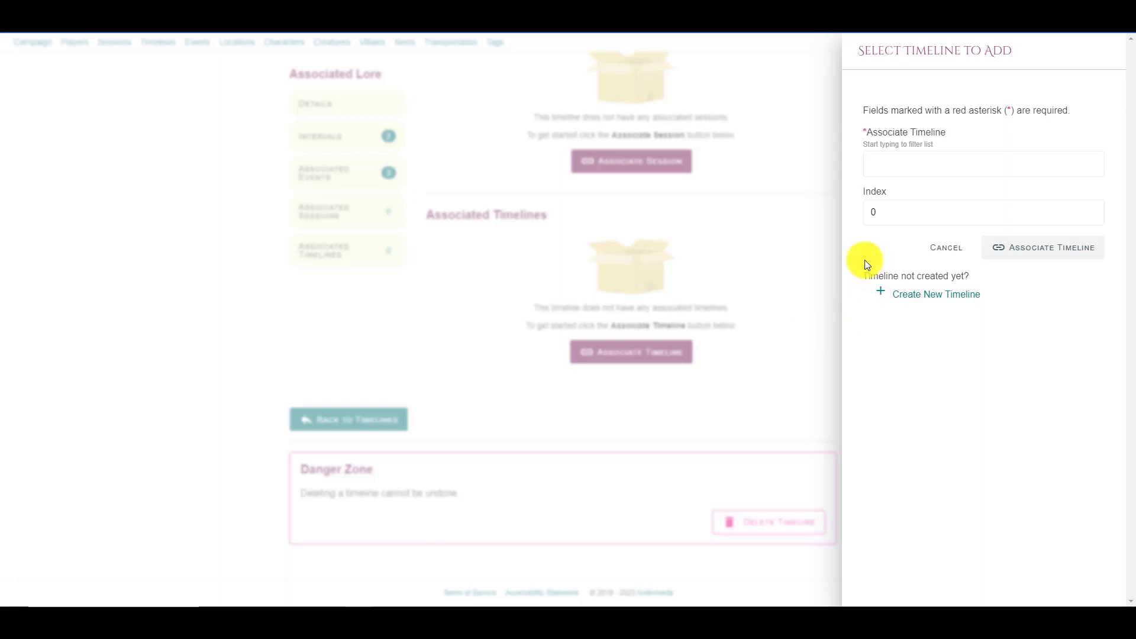
click(949, 247)
scroll(538, 416, up, 10)
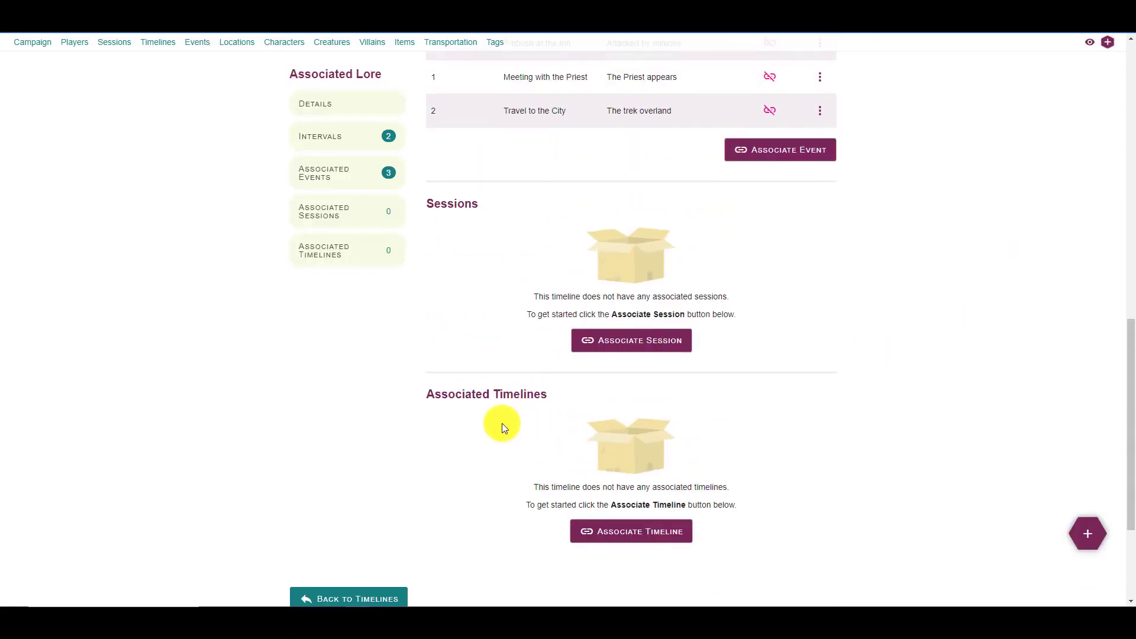
scroll(385, 343, up, 6)
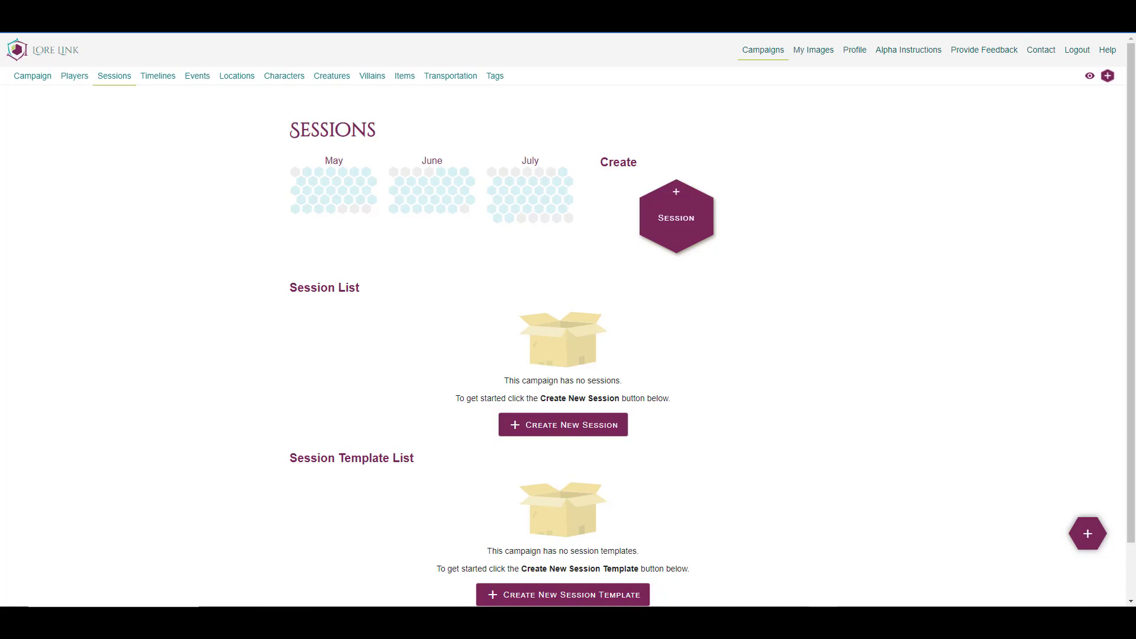
- Open the player "Alisandra the Cunning" from the campaign's player list and review the player detail fields
click(75, 76)
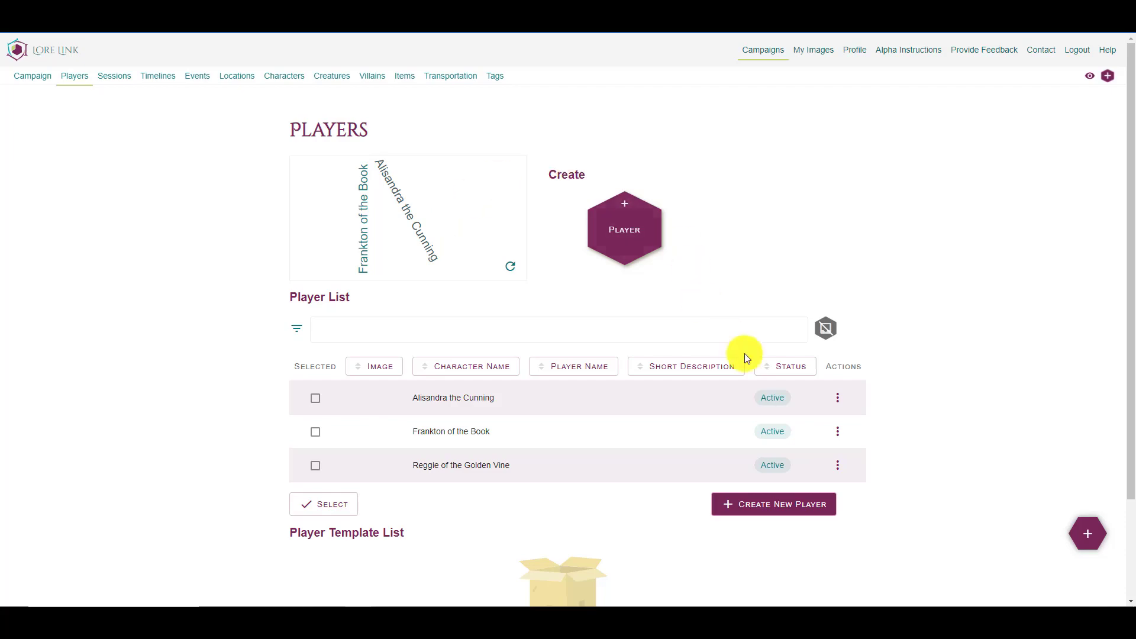
click(838, 410)
click(858, 424)
scroll(512, 201, down, 5)
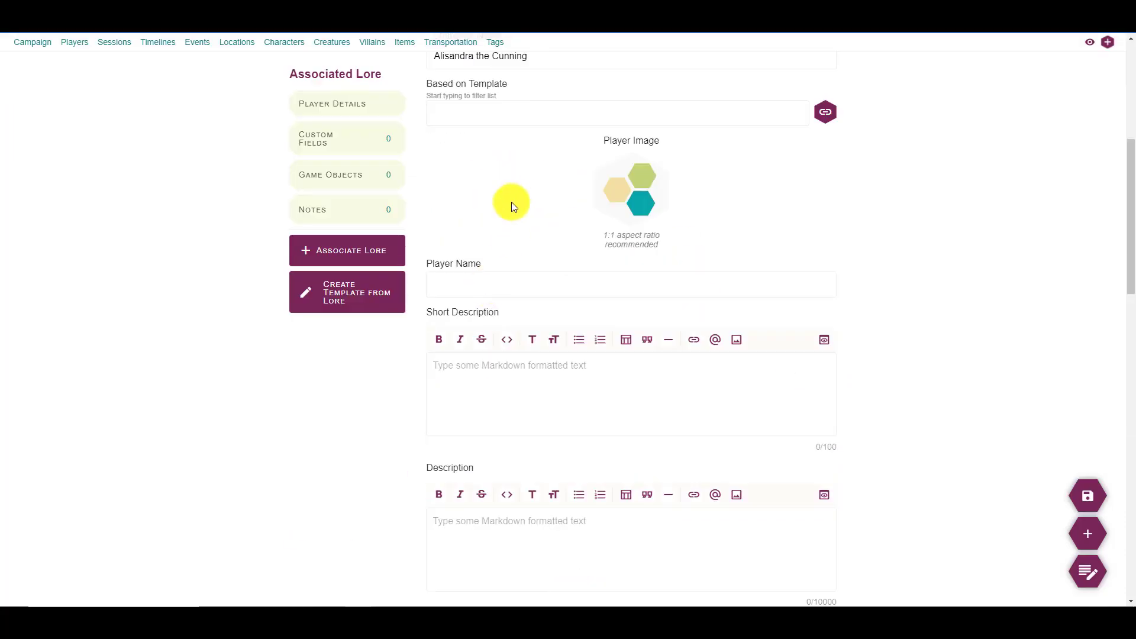
scroll(519, 232, down, 2)
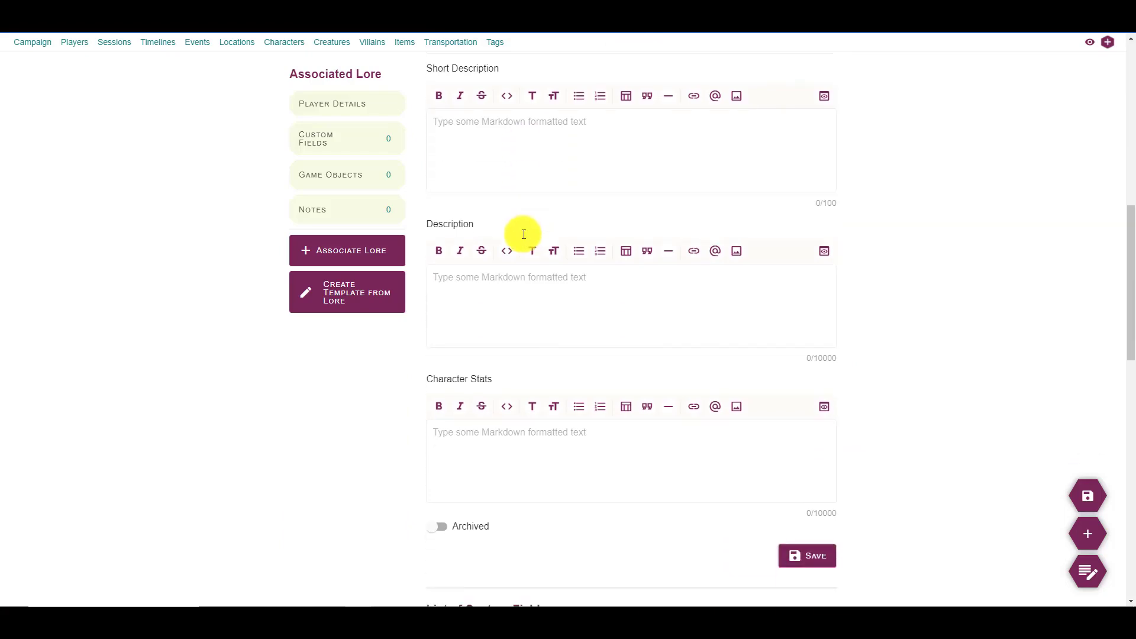
- Associate the game object "Sword of Undead Slaying" with the player
scroll(612, 287, down, 1)
scroll(592, 246, up, 7)
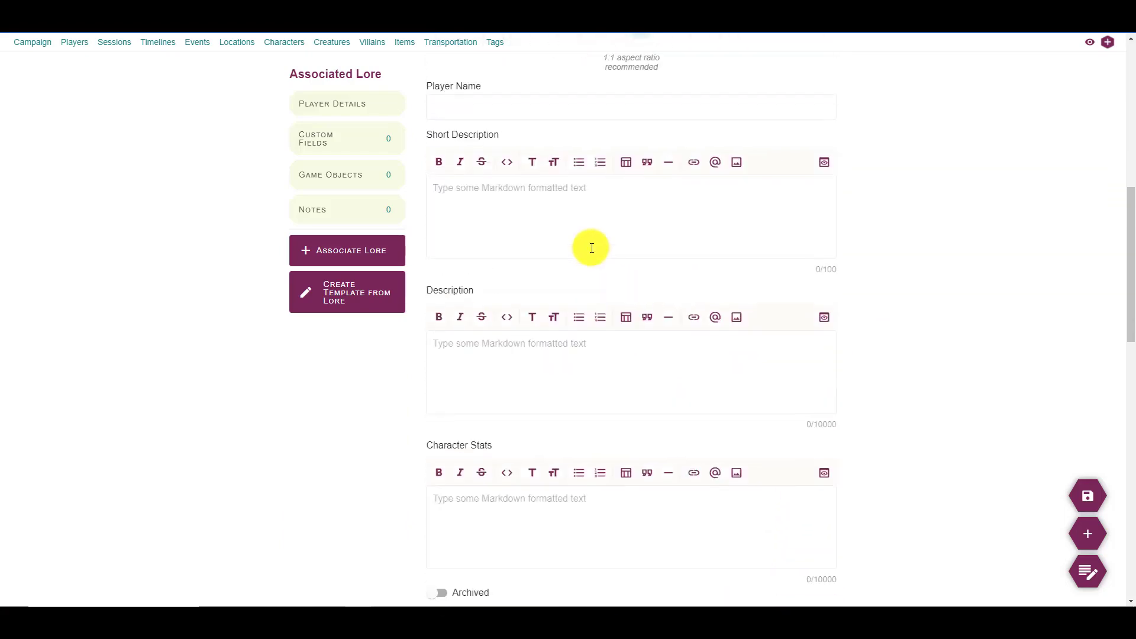
scroll(658, 277, down, 10)
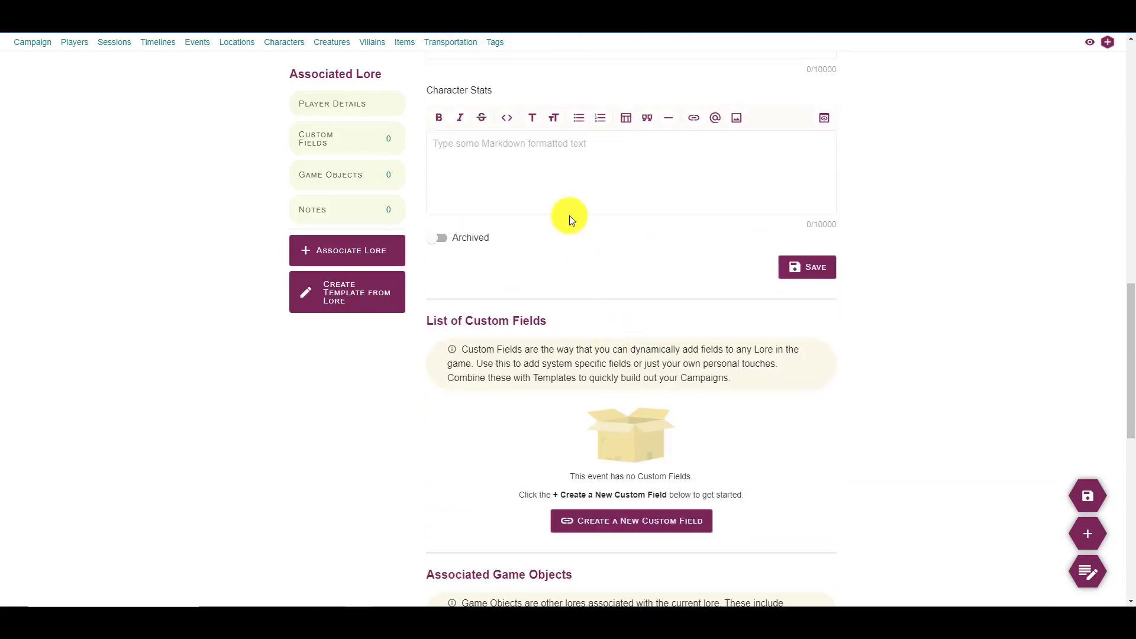
click(525, 151)
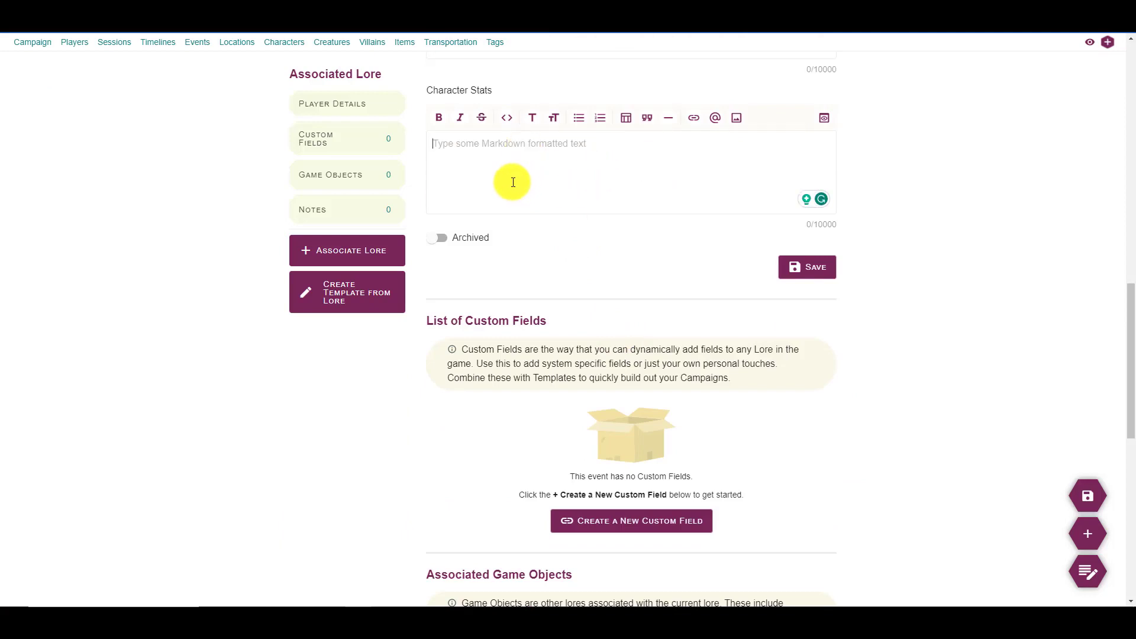
scroll(808, 489, down, 2)
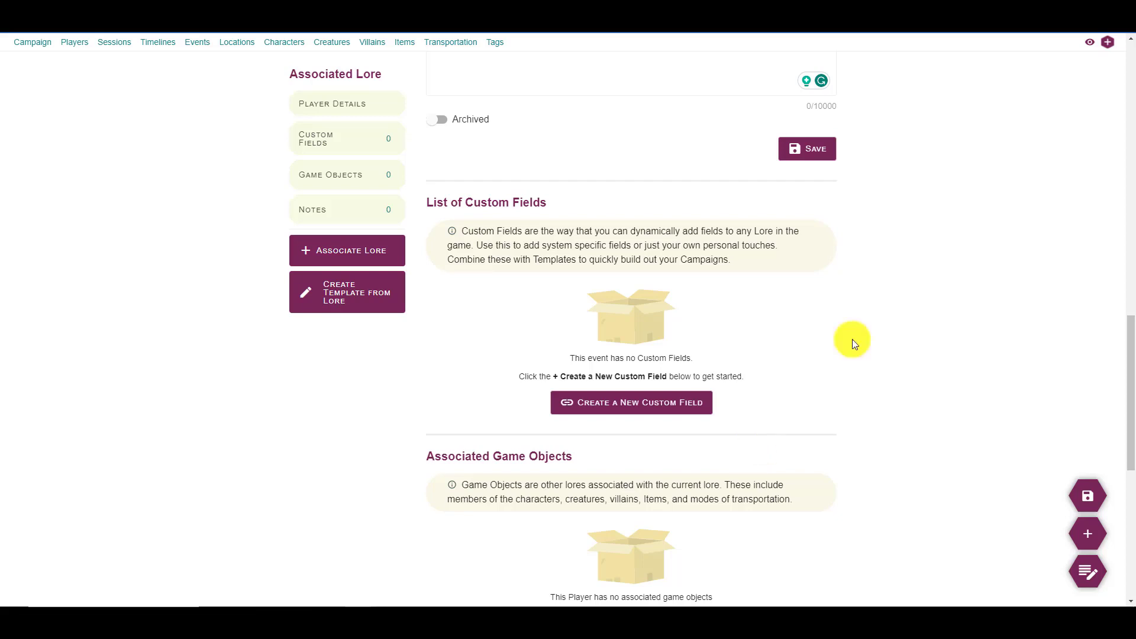
scroll(577, 358, down, 4)
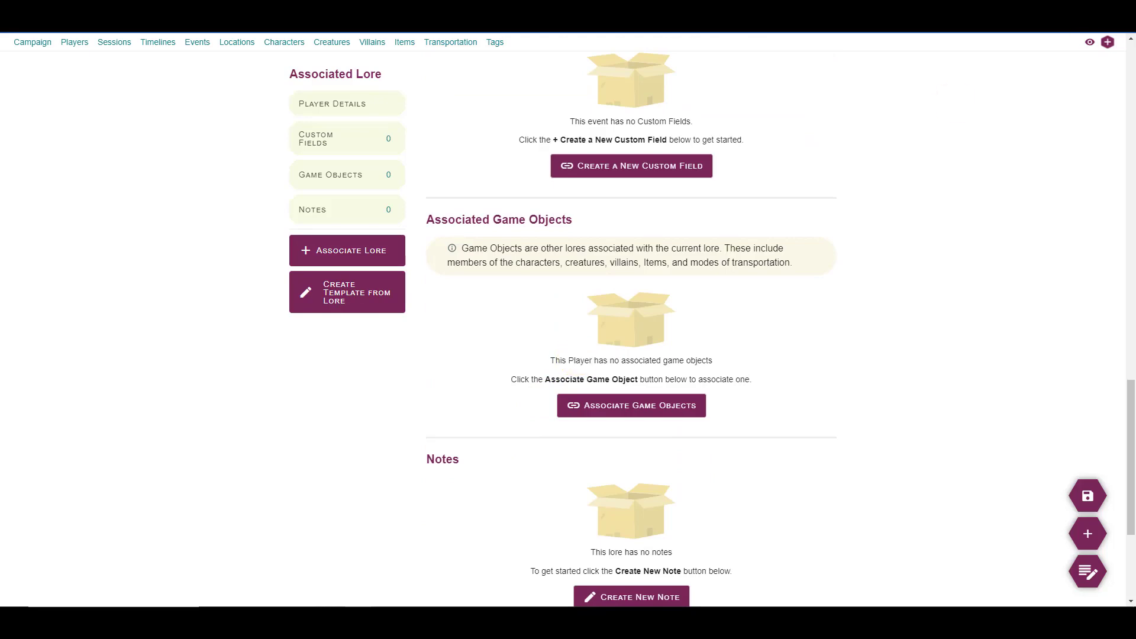
click(632, 406)
click(975, 273)
click(973, 273)
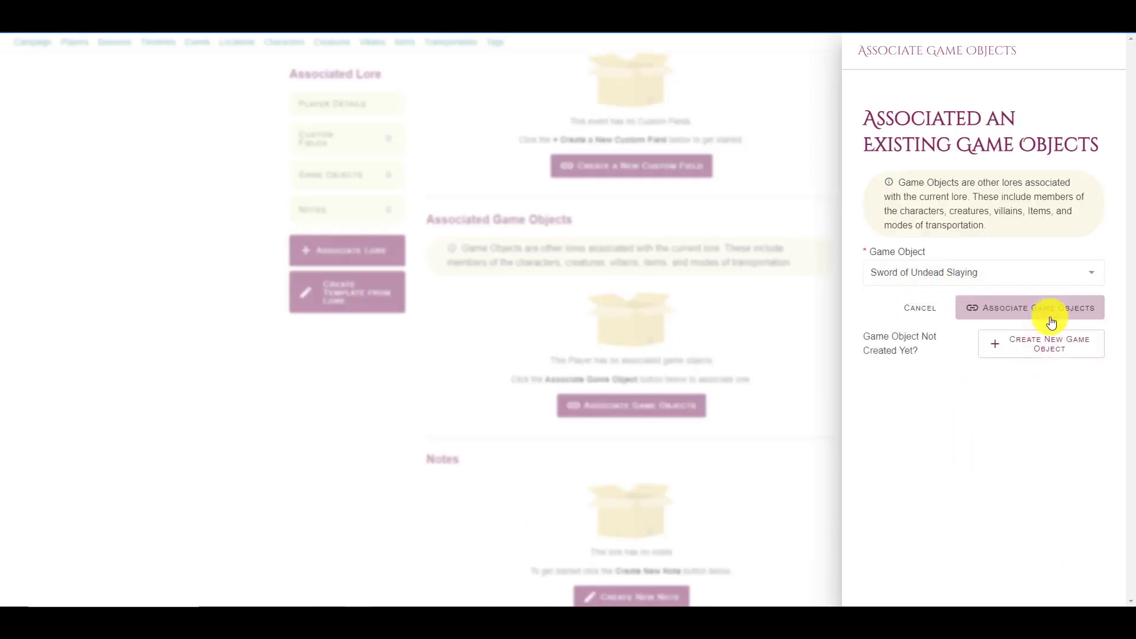
click(1049, 319)
scroll(831, 413, down, 2)
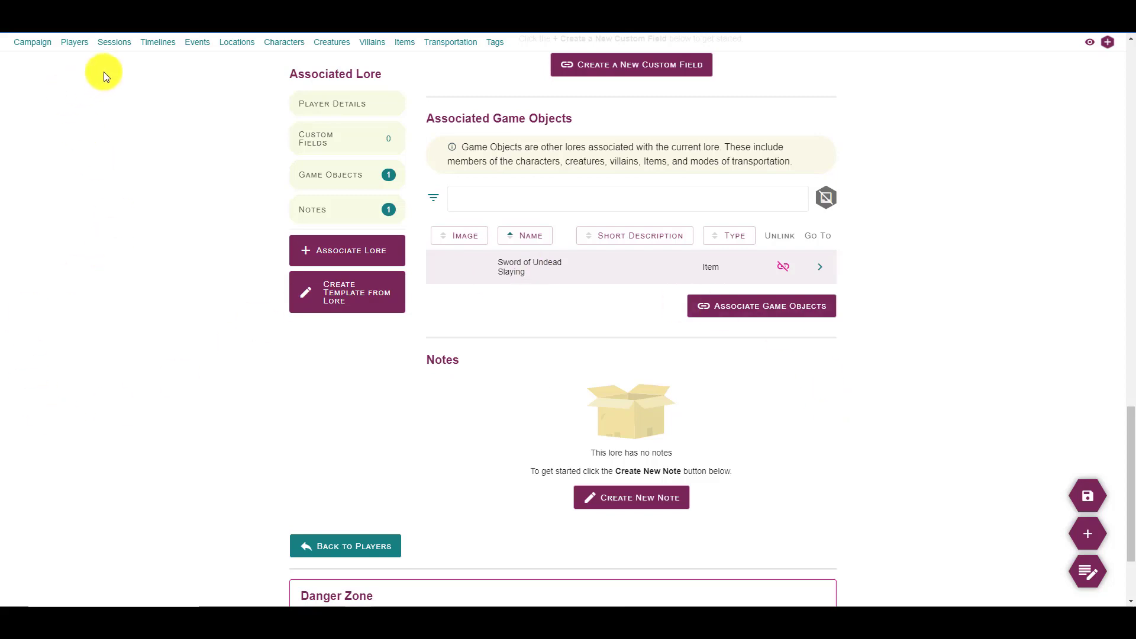
- Start a new session in the campaign's sessions and name it "Session 1"
click(112, 43)
scroll(556, 296, down, 1)
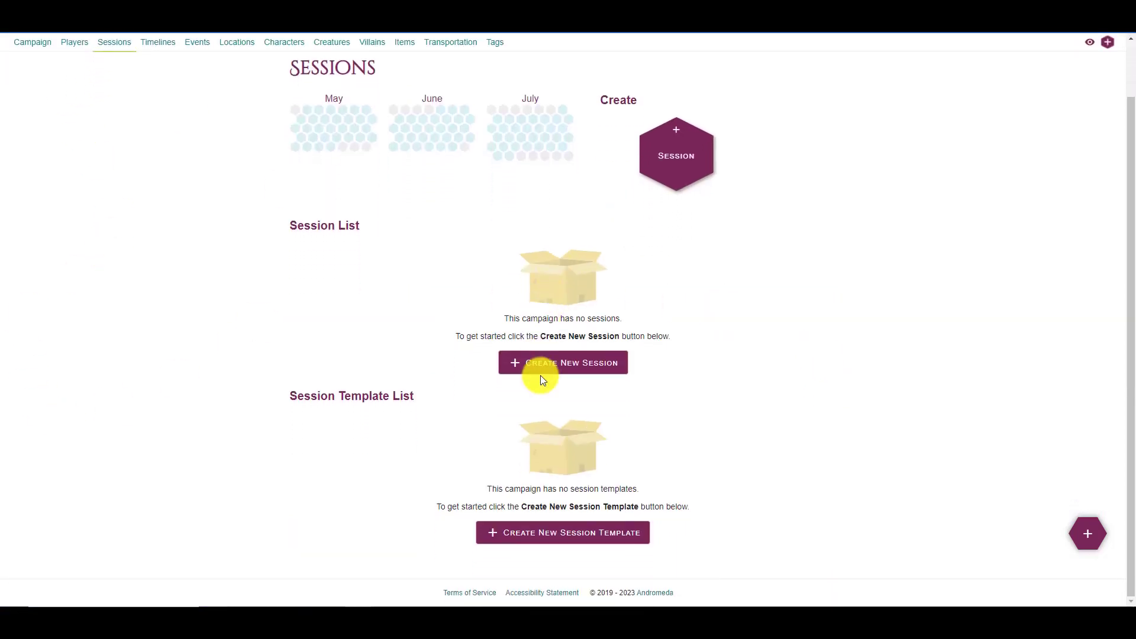
click(541, 366)
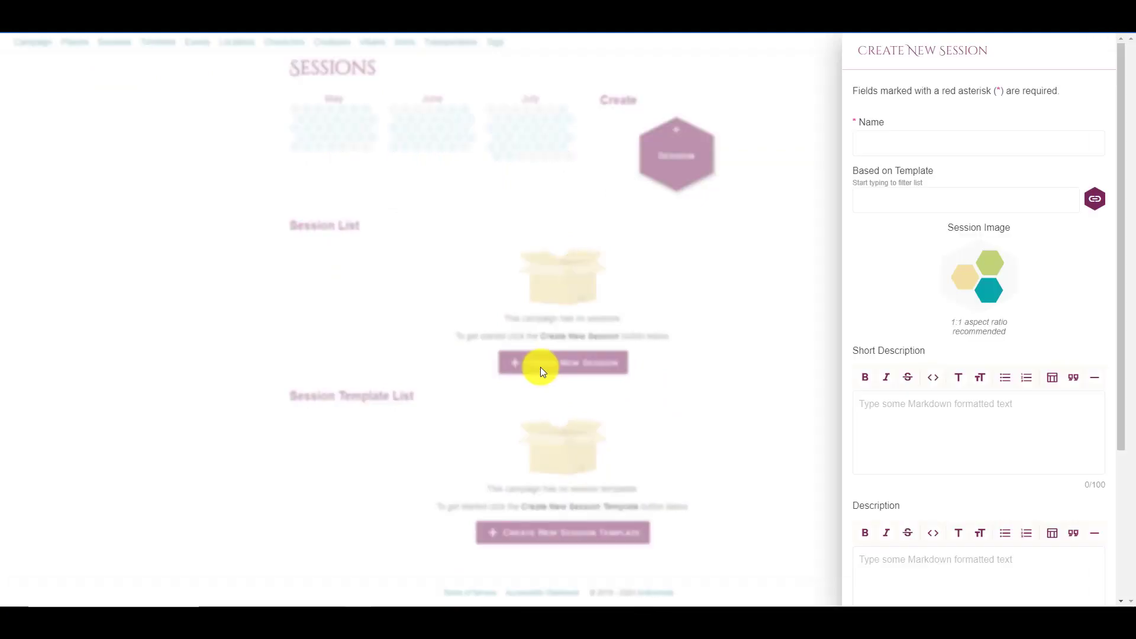
click(865, 143)
text(Se)
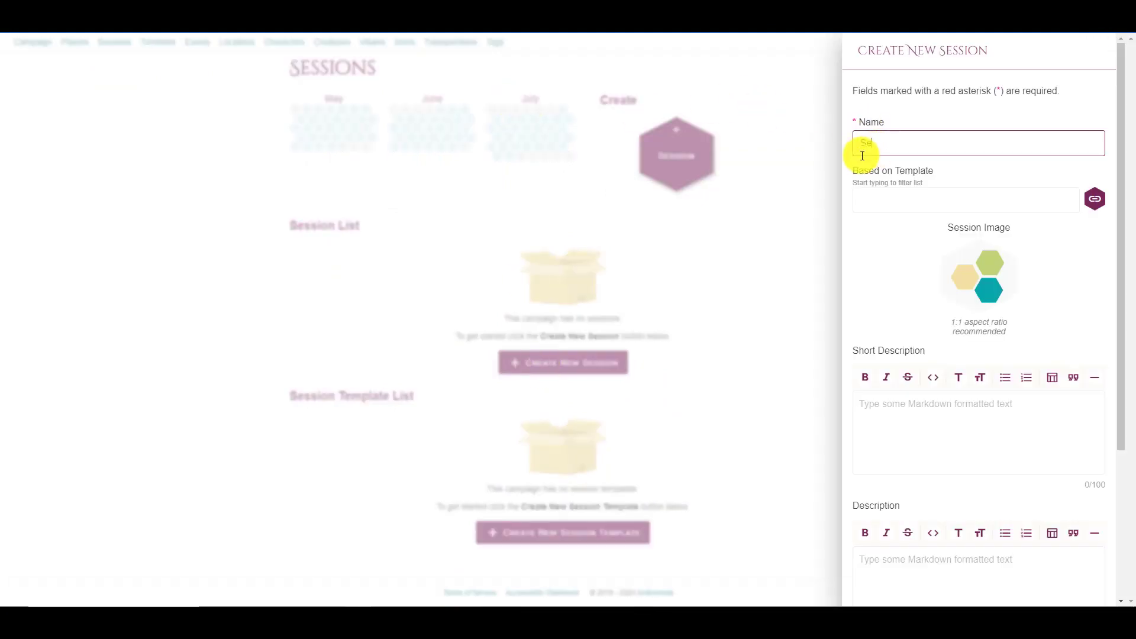
text(ssion 1)
- Enter "The start of the adventure" as the new session's short description
scroll(938, 287, down, 3)
click(938, 289)
text(The start of the advneu)
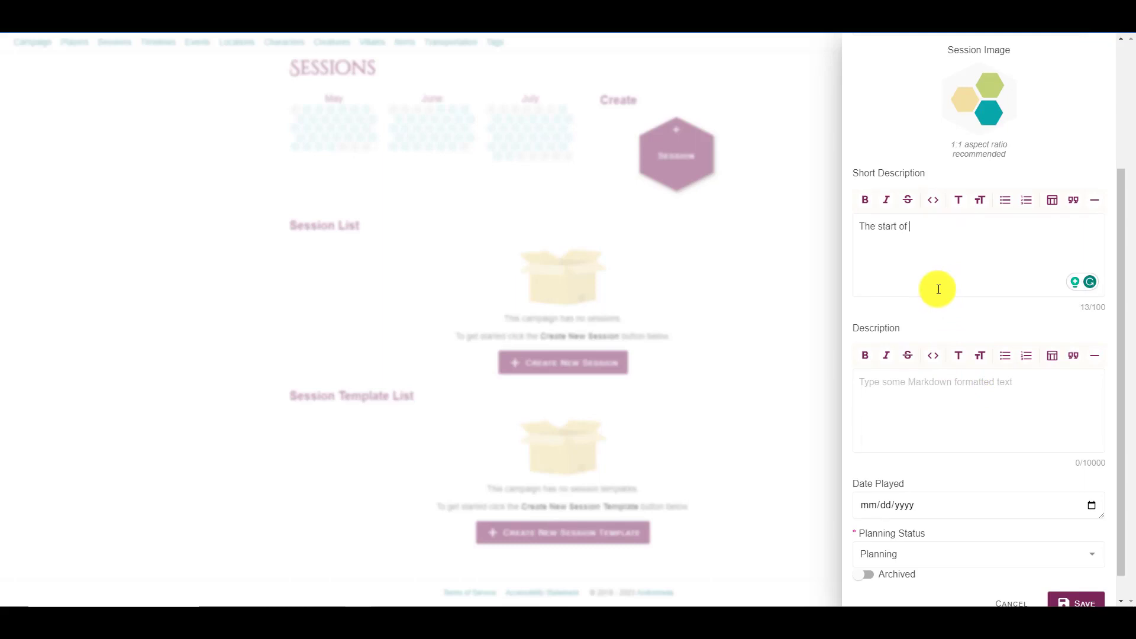
key(BackSpace)
key(BackSpace)
key(BackSpace)
key(BackSpace)
text(venture)
- Enter "The players the priest, get ambushed, and start the overland trek." as the session's description
click(964, 399)
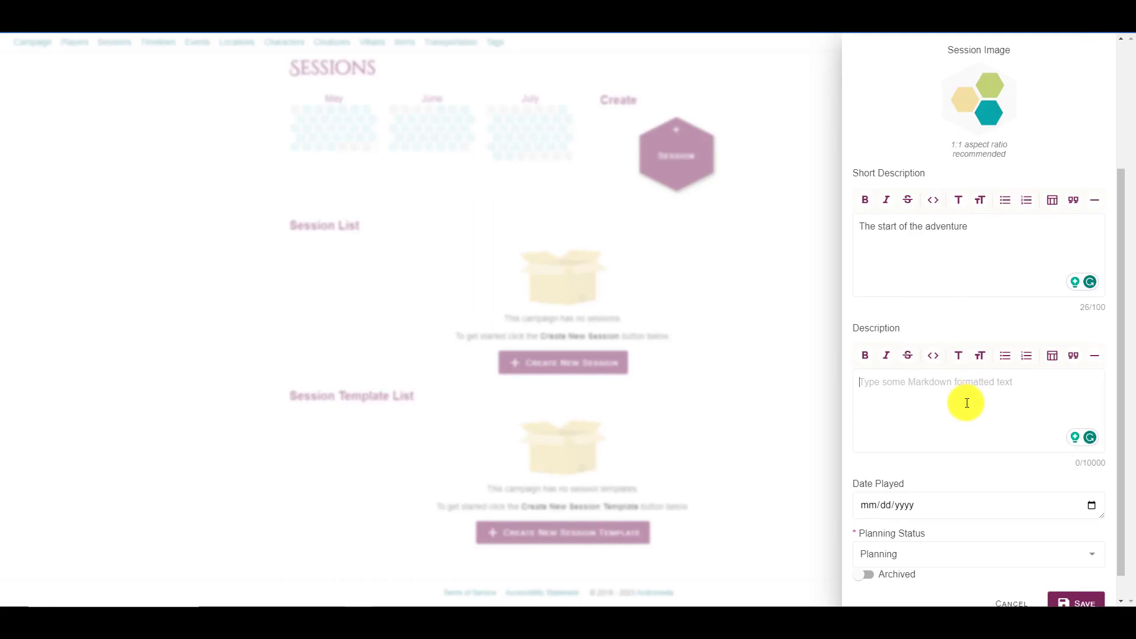
text(They pl)
key(BackSpace)
key(BackSpace)
key(BackSpace)
key(BackSpace)
text(playe)
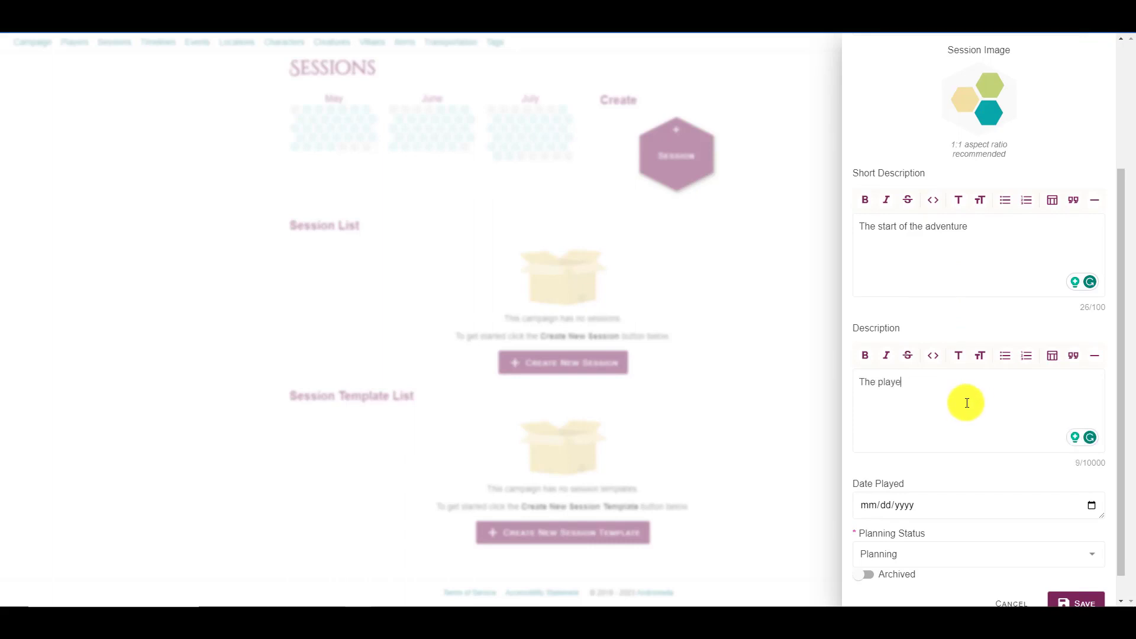
text(rs the priest, get ambushed, and sta)
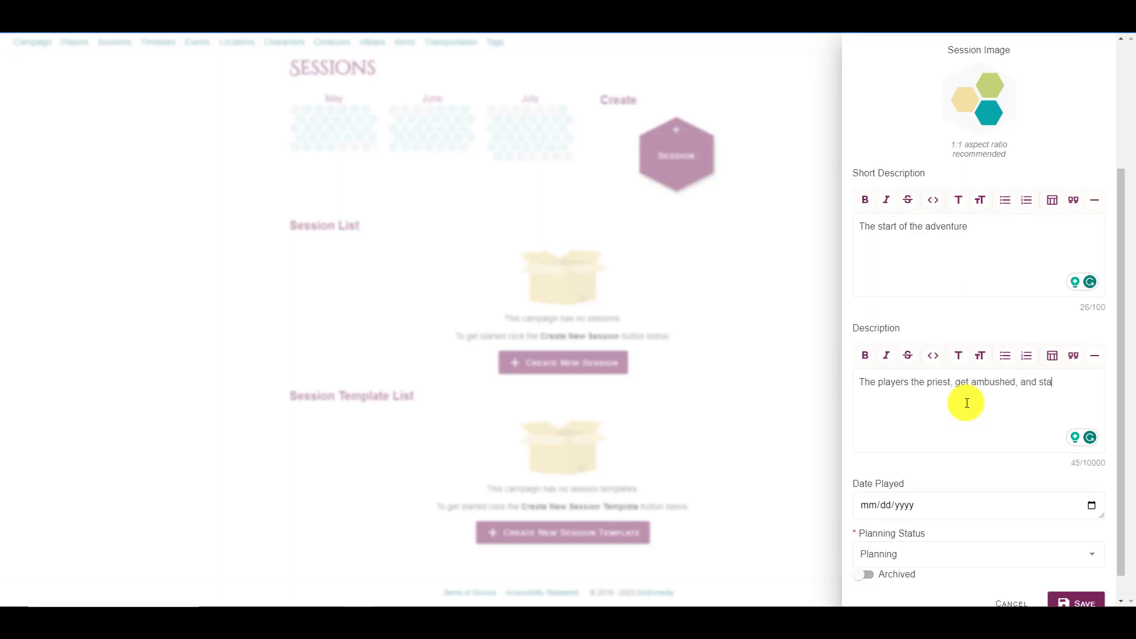
text(rt the over-land trek.)
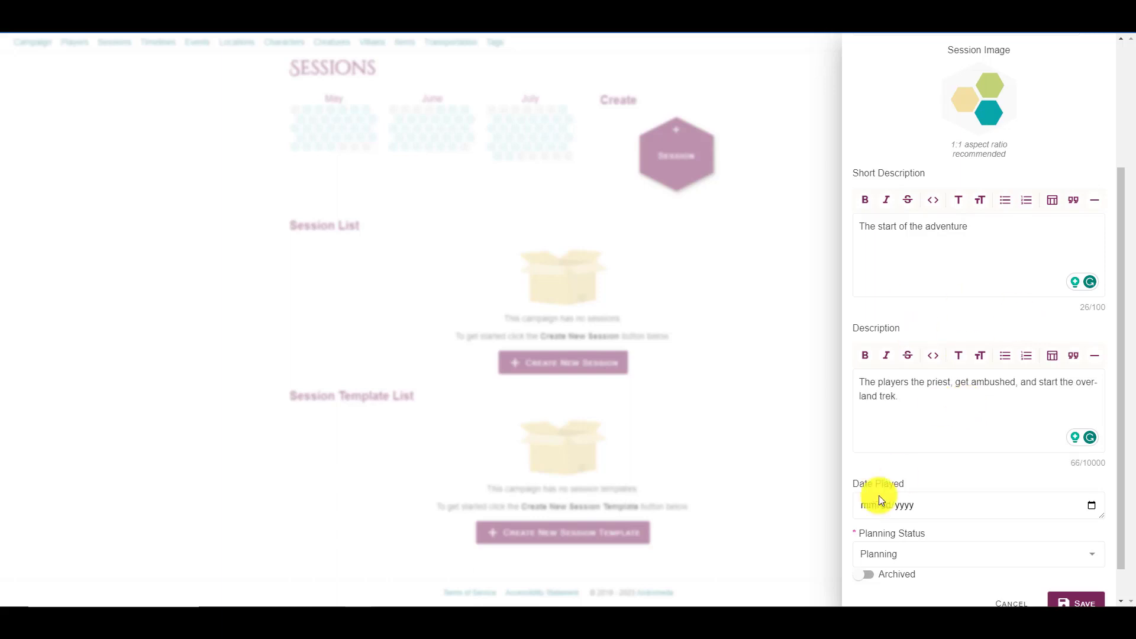
- Set the session's date played to 06/22/2023, keep the planning status as Planning, and save the session
click(928, 504)
click(1092, 504)
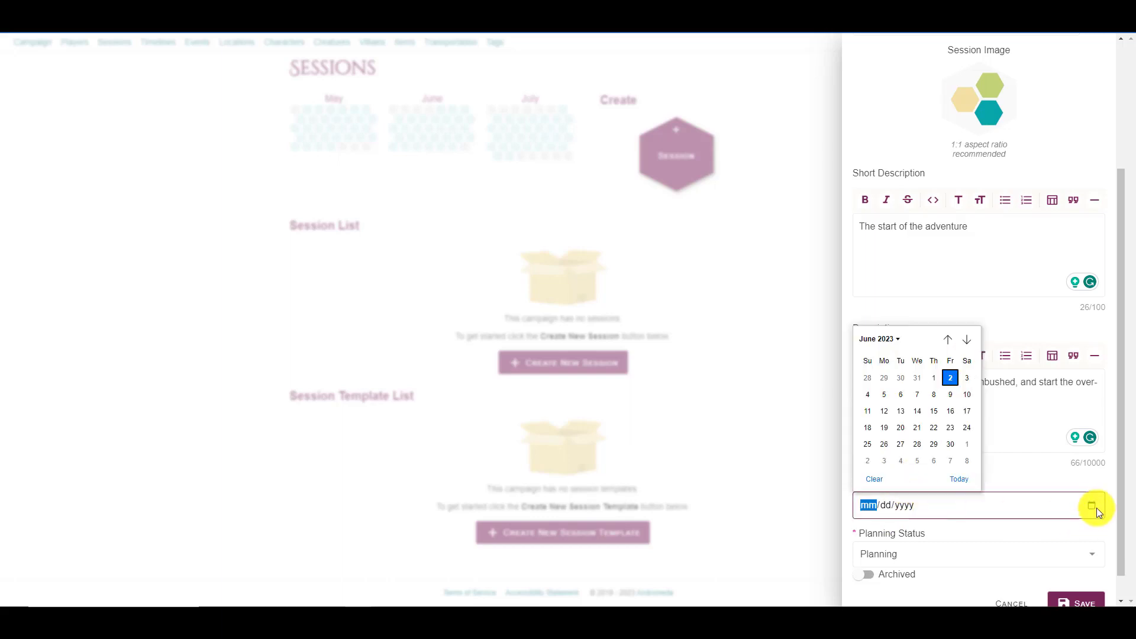
click(934, 427)
scroll(960, 394, down, 1)
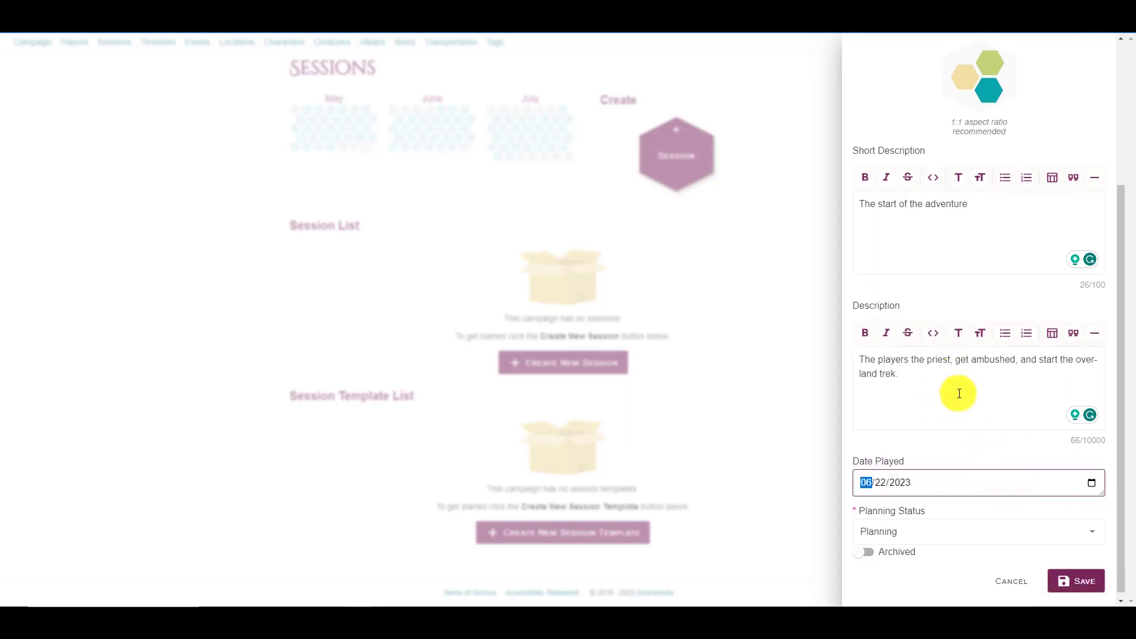
click(938, 530)
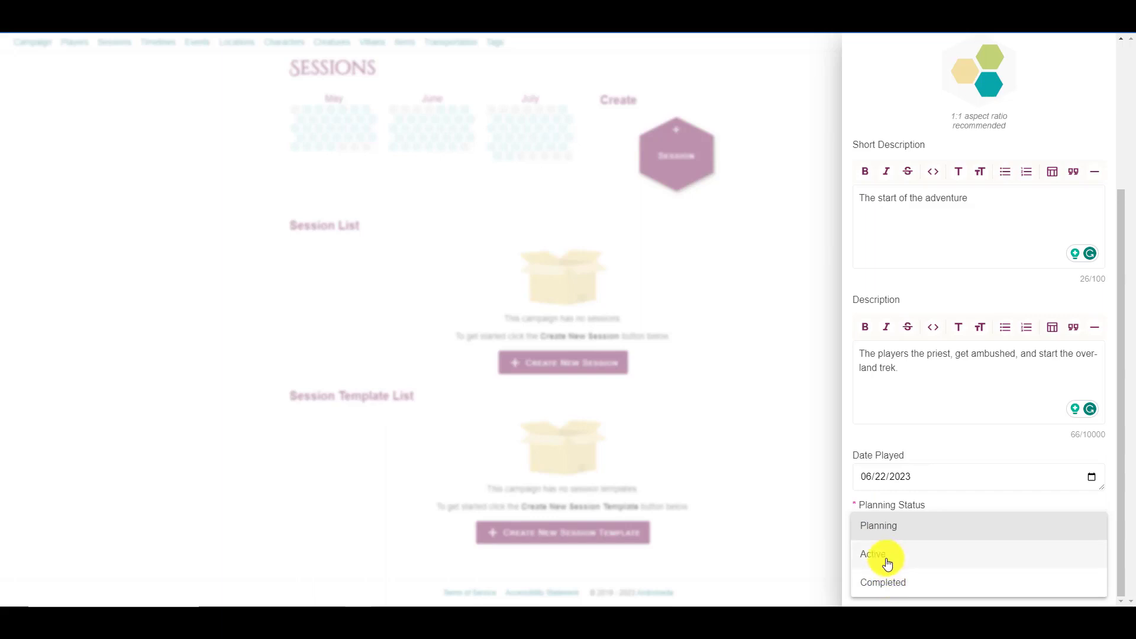
click(911, 421)
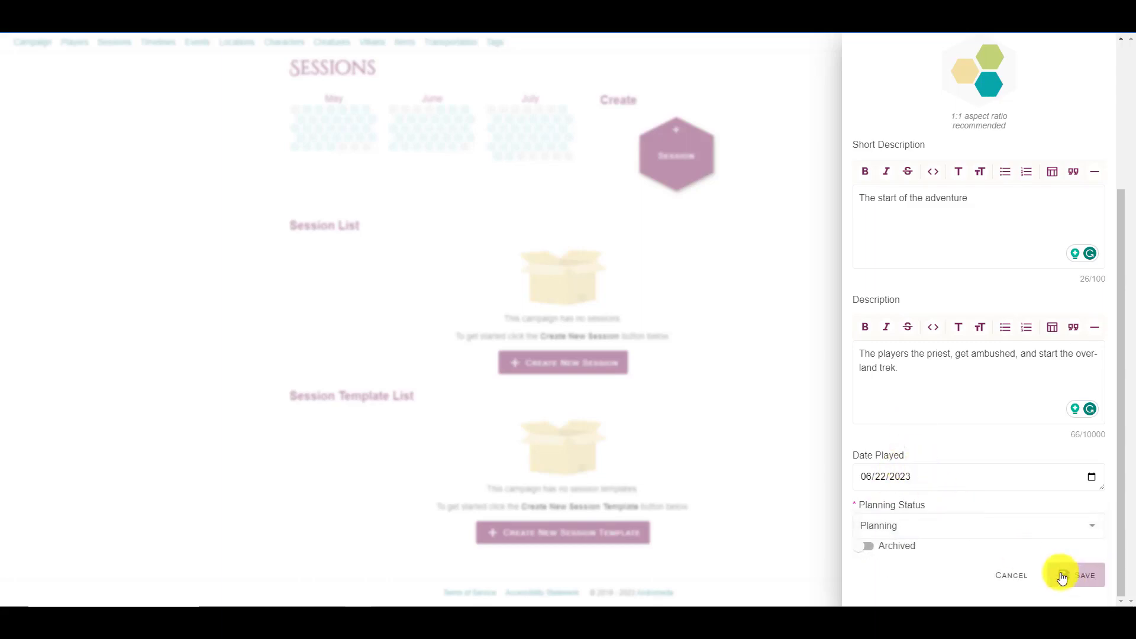
click(1083, 577)
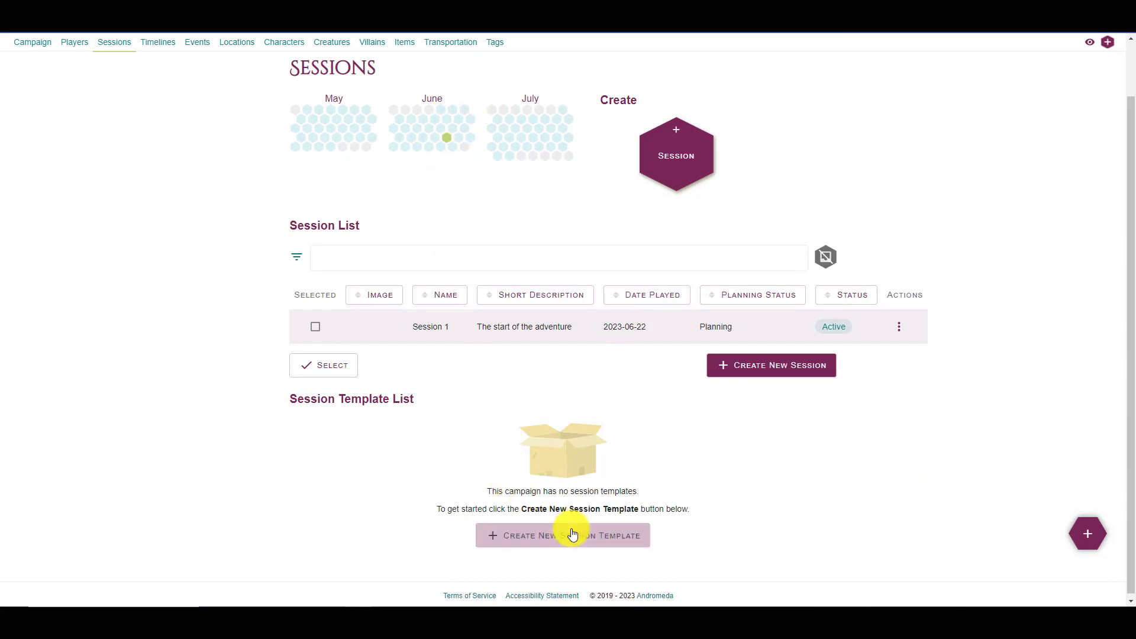
- Open Session 1 from the session list and associate the event "Meeting with the Priest" with it
click(902, 327)
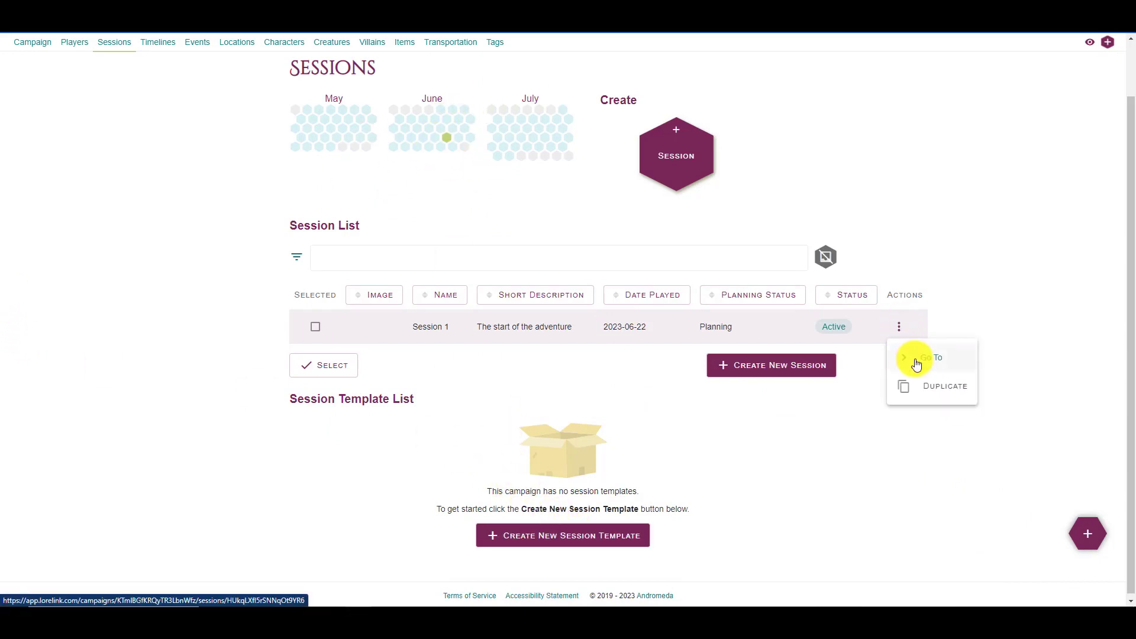
click(915, 357)
scroll(459, 320, down, 5)
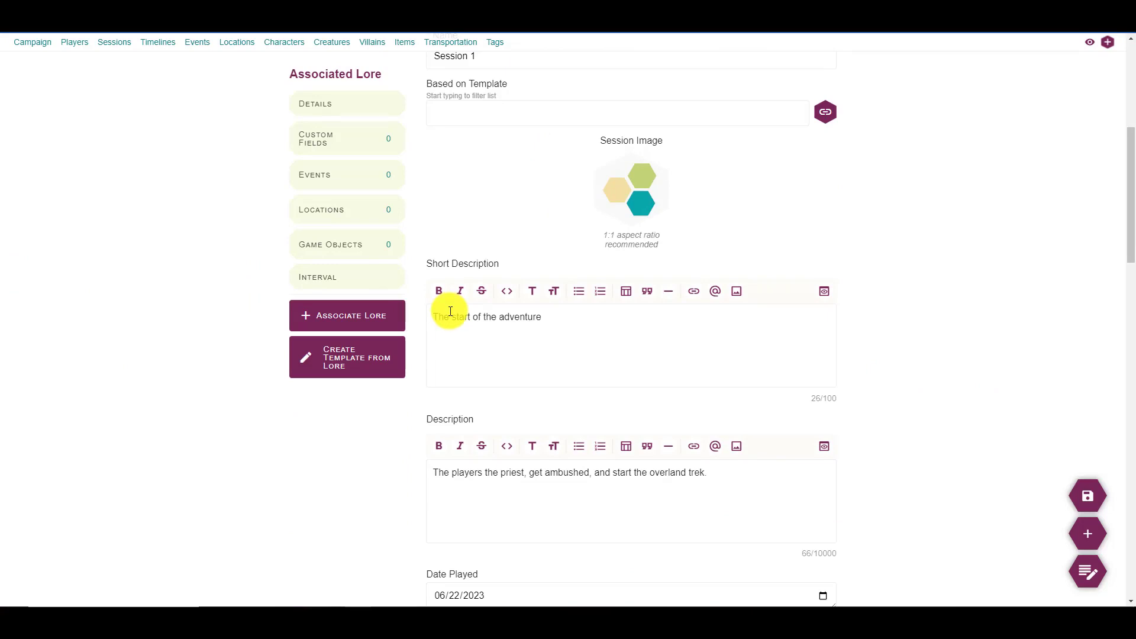
scroll(470, 353, down, 10)
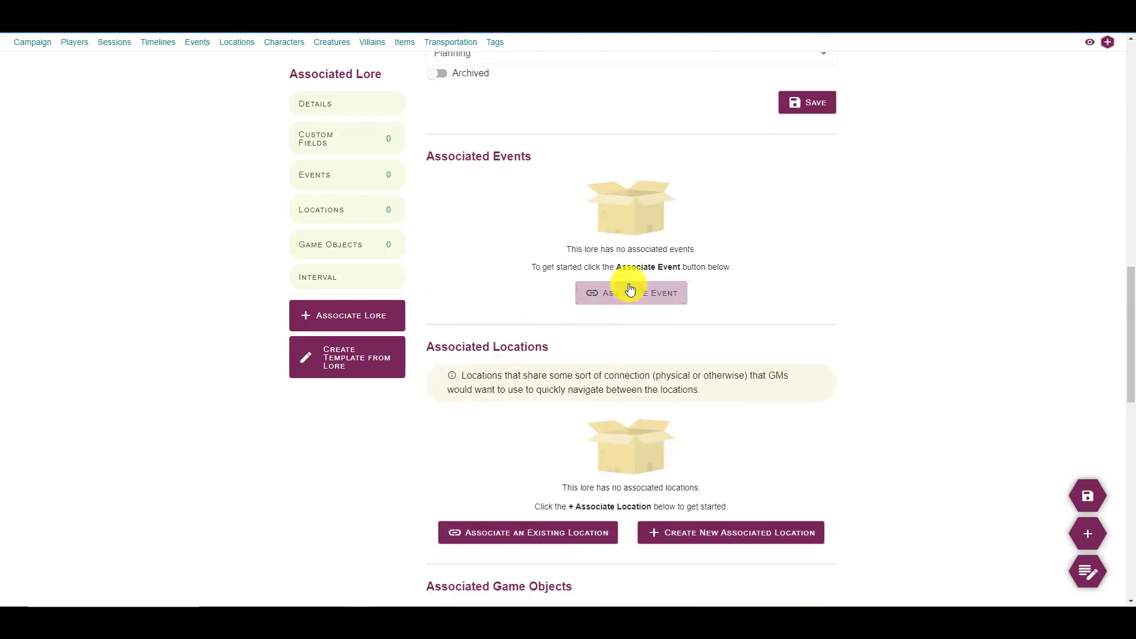
click(631, 290)
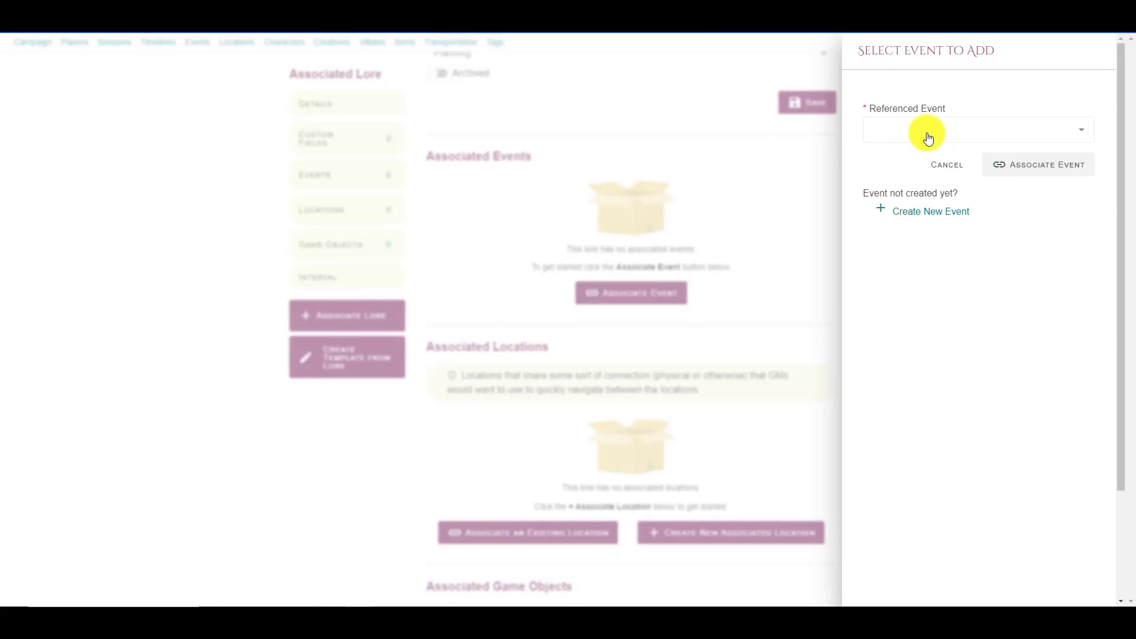
click(925, 133)
scroll(912, 253, down, 2)
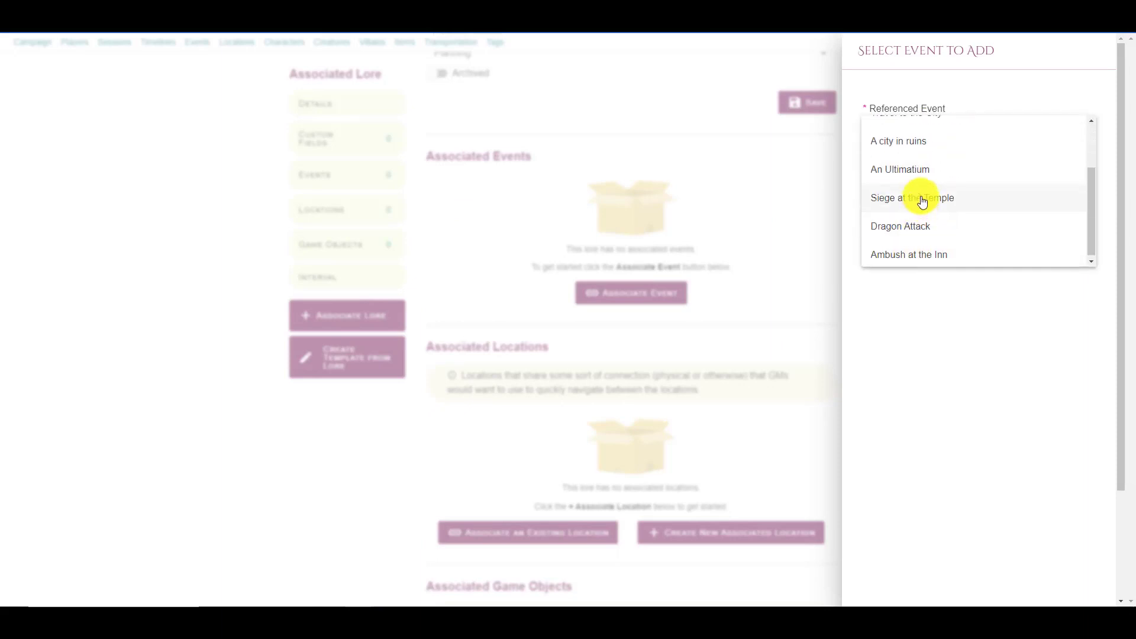
scroll(918, 151, up, 2)
key(Escape)
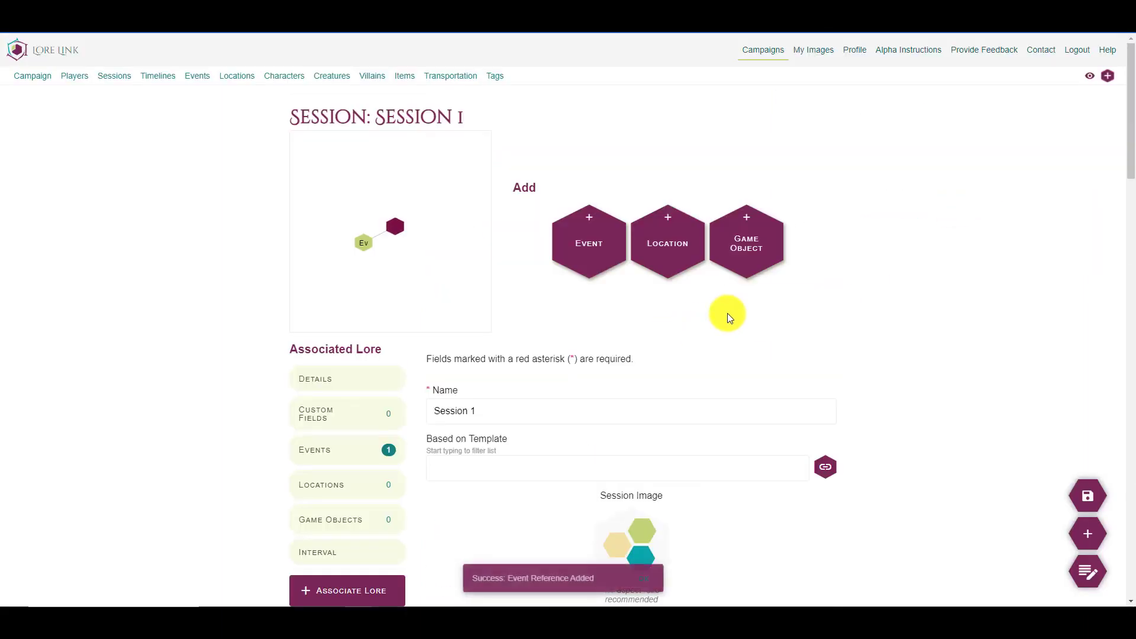
- Associate the event "Ambush at the Inn" with Session 1
scroll(722, 435, down, 12)
click(765, 416)
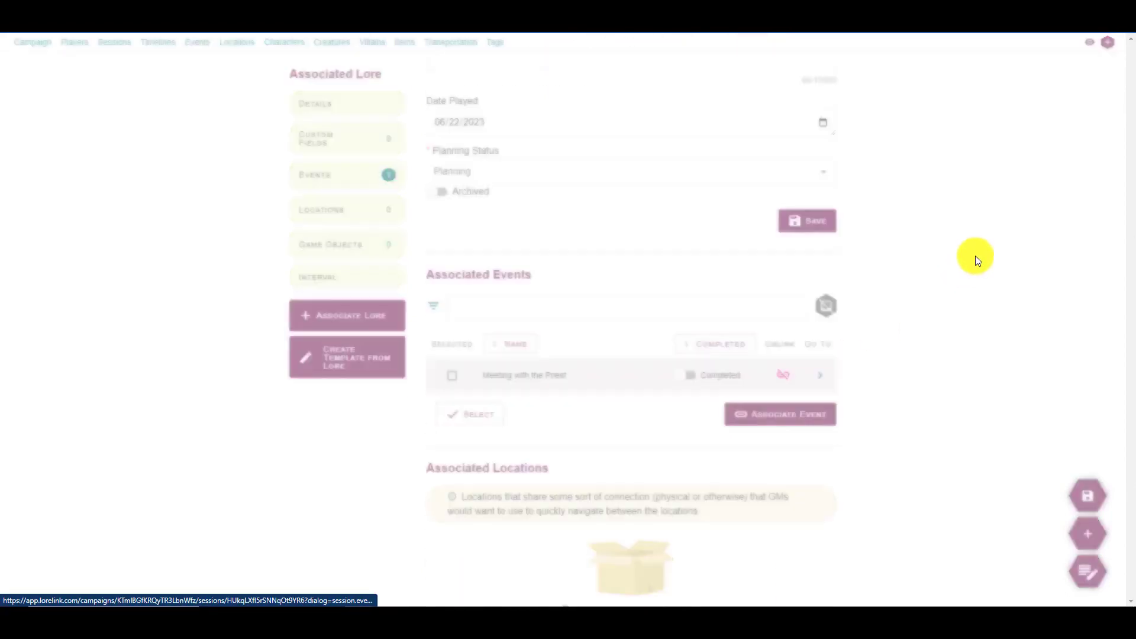
click(948, 130)
scroll(905, 221, down, 2)
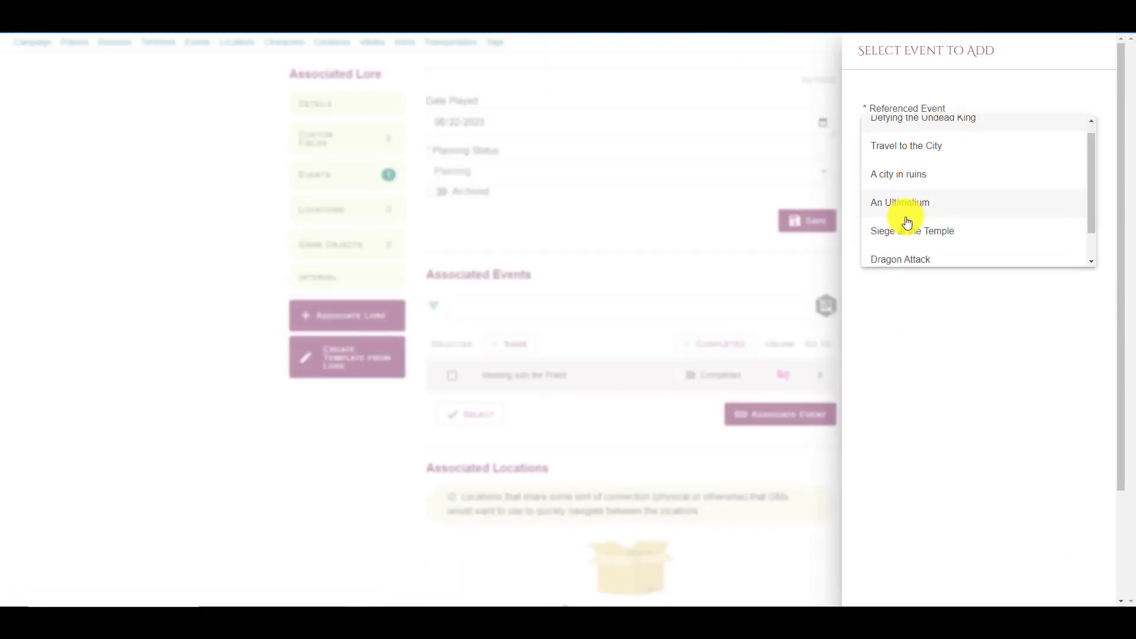
click(926, 253)
click(1032, 165)
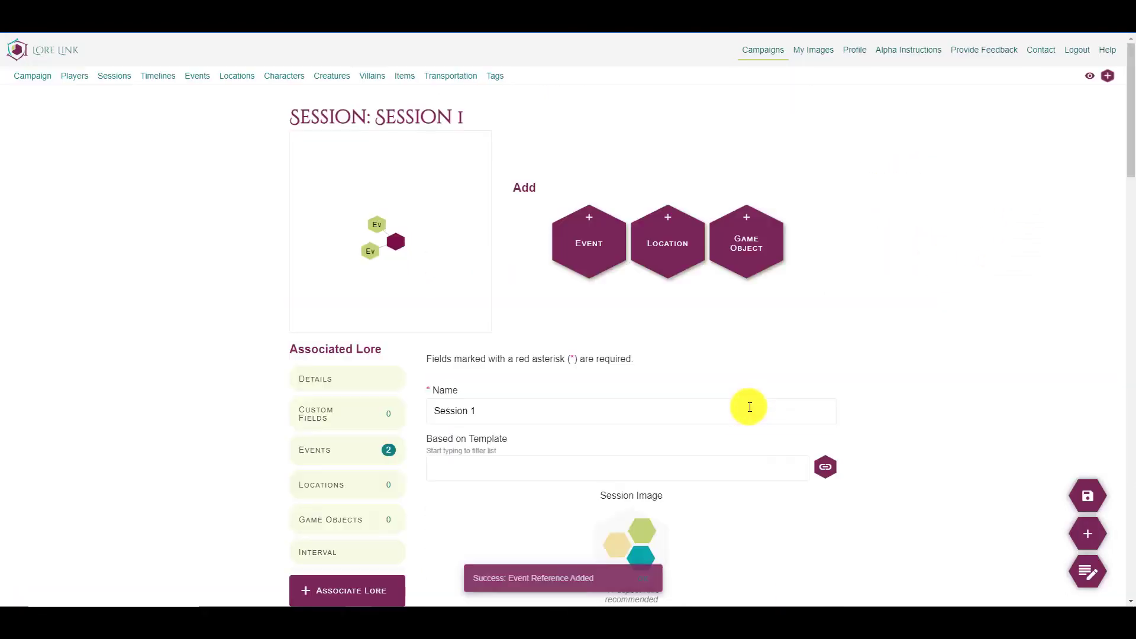
- Associate the event "Travel to the City" with Session 1
scroll(758, 402, down, 12)
click(778, 445)
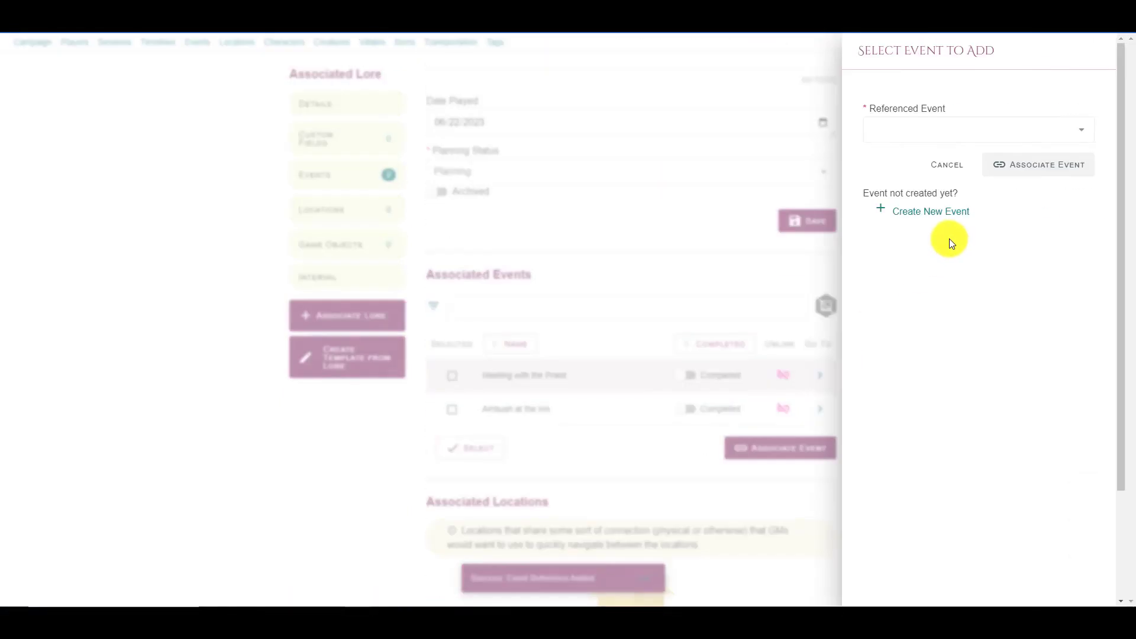
click(914, 127)
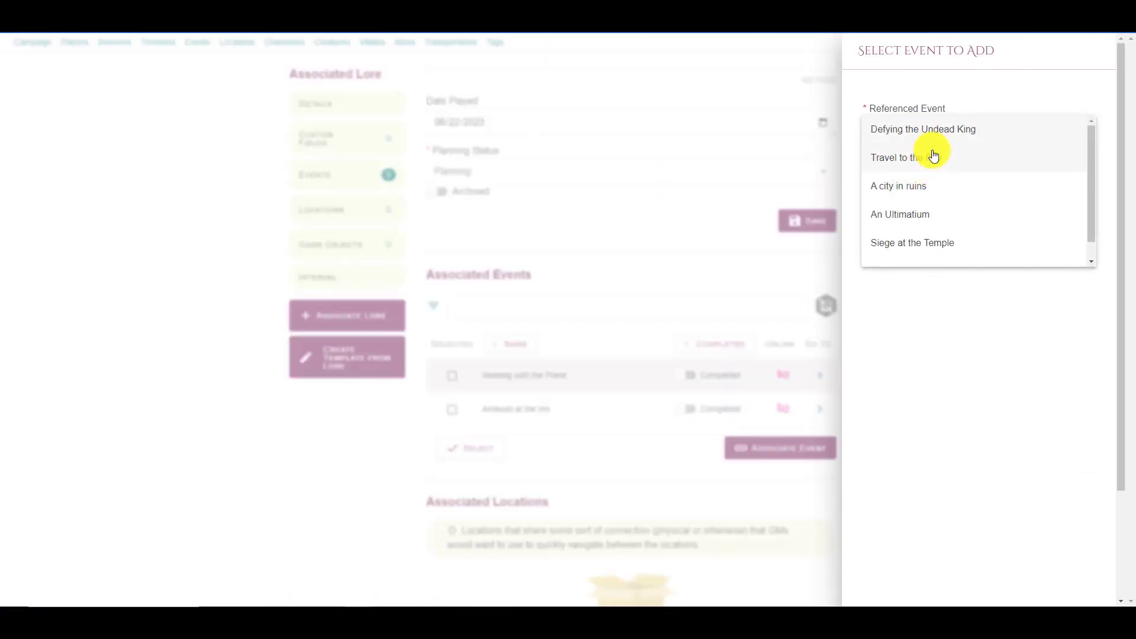
click(932, 155)
click(1028, 172)
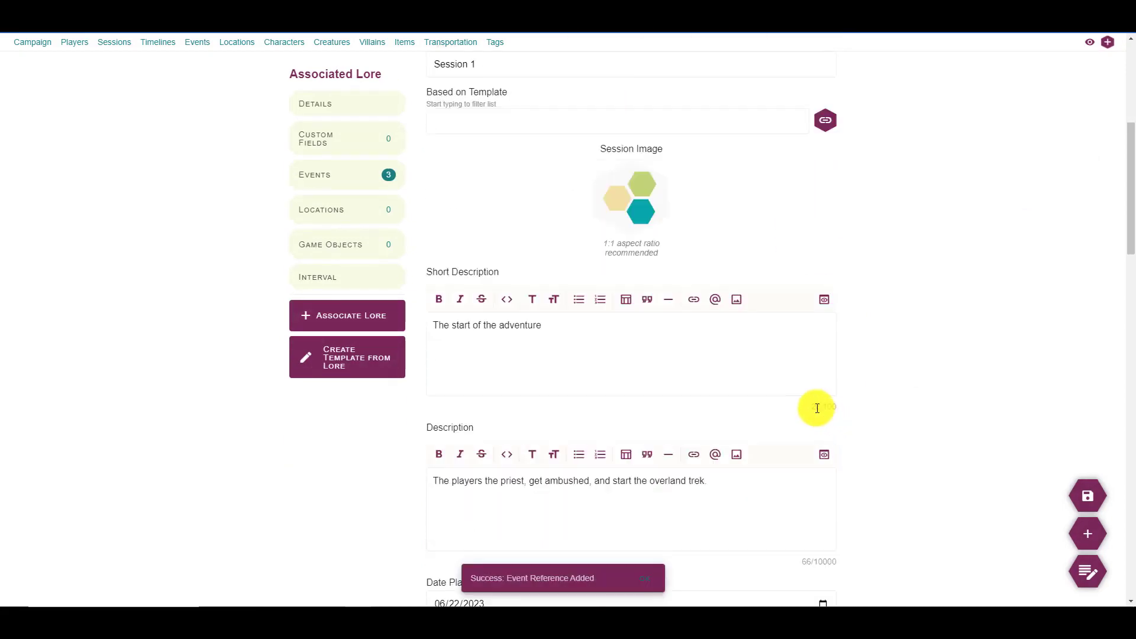
- Associate the event "A city in ruins" with Session 1
scroll(817, 408, down, 5)
scroll(817, 413, down, 6)
click(801, 310)
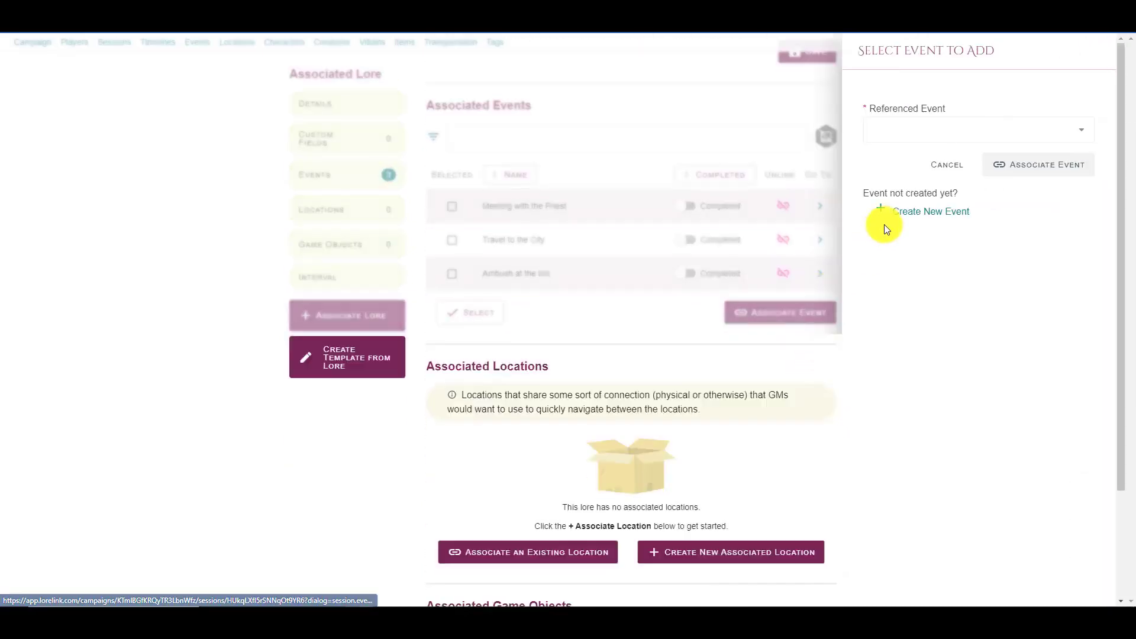
click(925, 148)
click(911, 157)
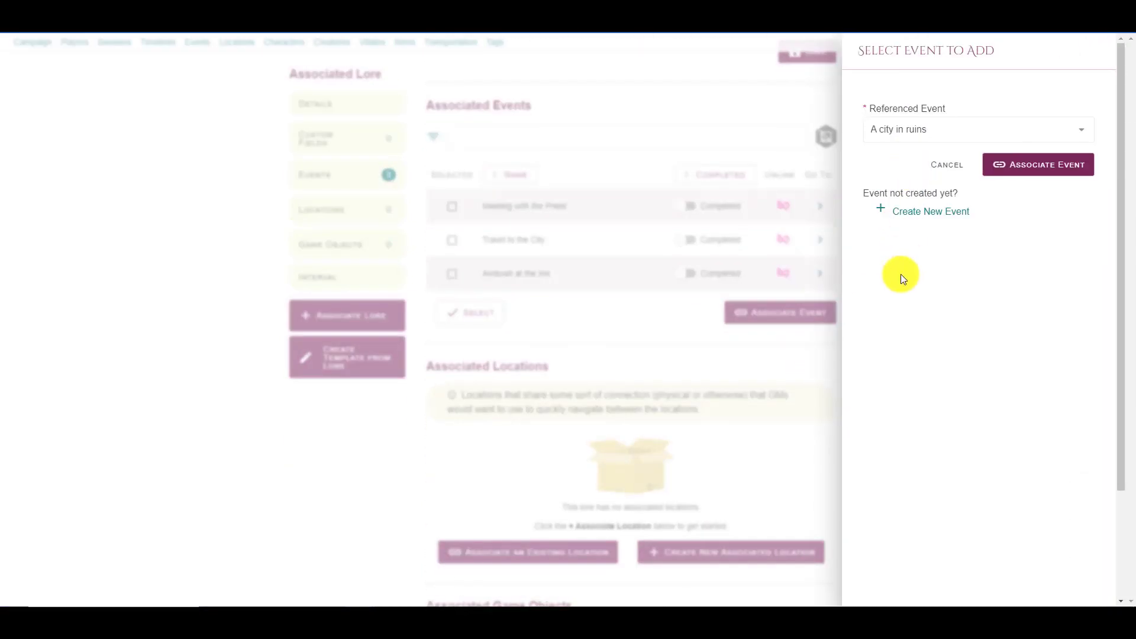
click(1002, 160)
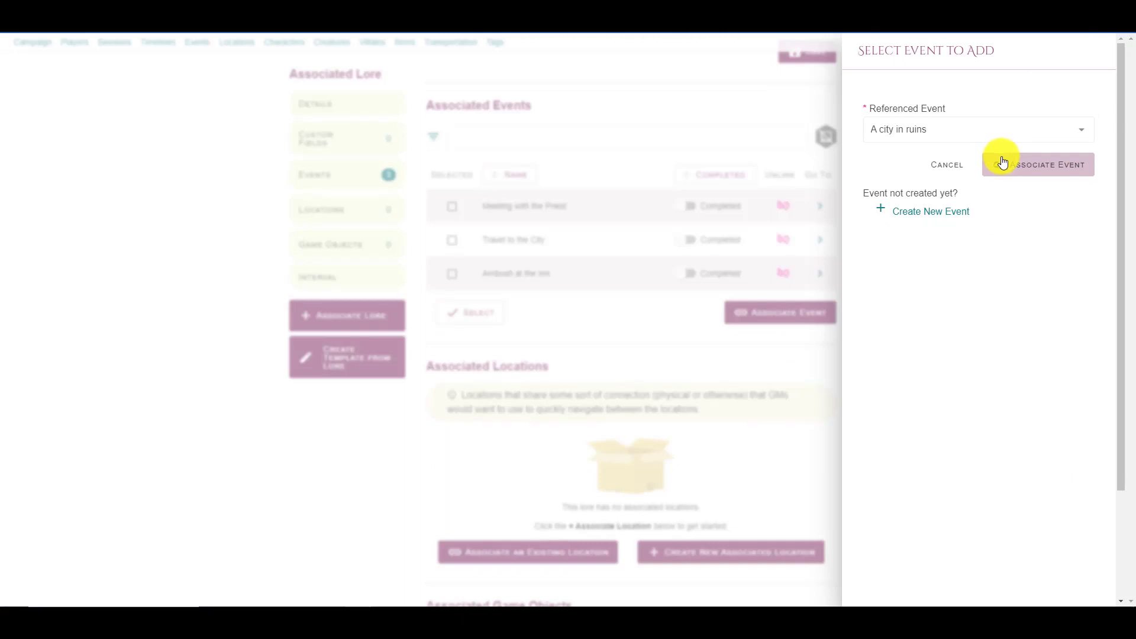
- Start a new location associated with Session 1 and name it "The Temple"
scroll(932, 340, down, 12)
scroll(860, 388, down, 4)
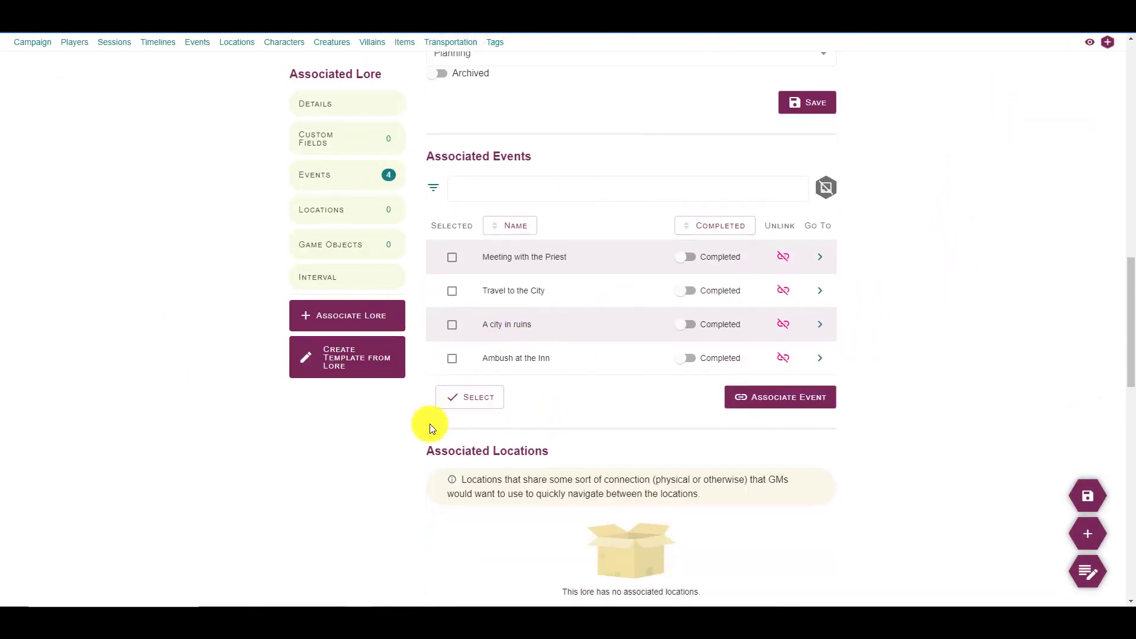
scroll(601, 342, down, 5)
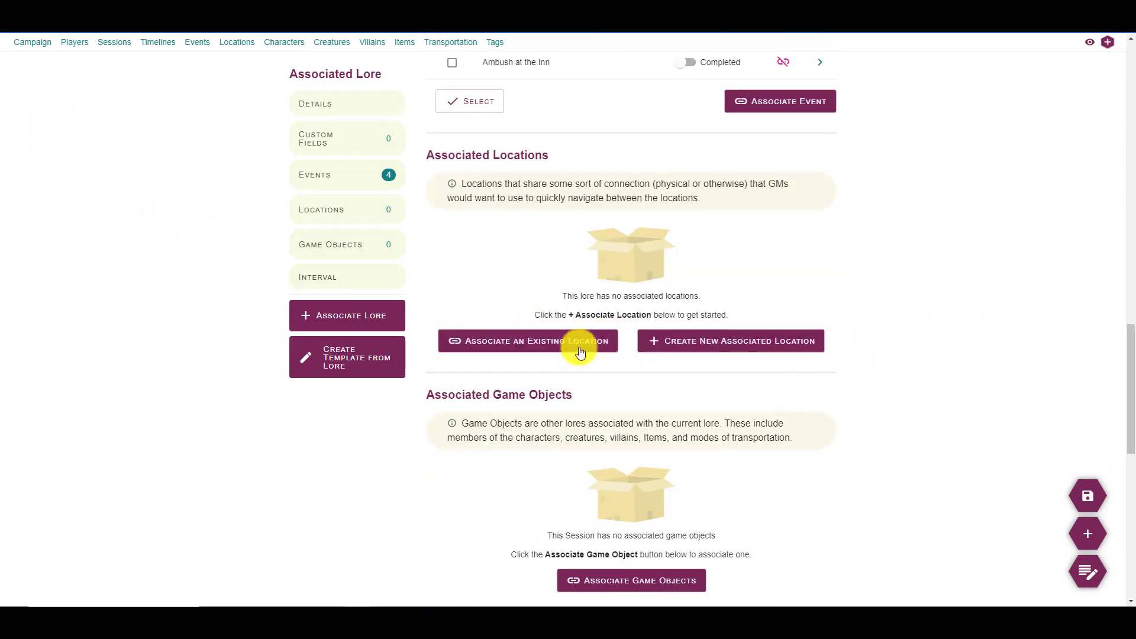
click(702, 346)
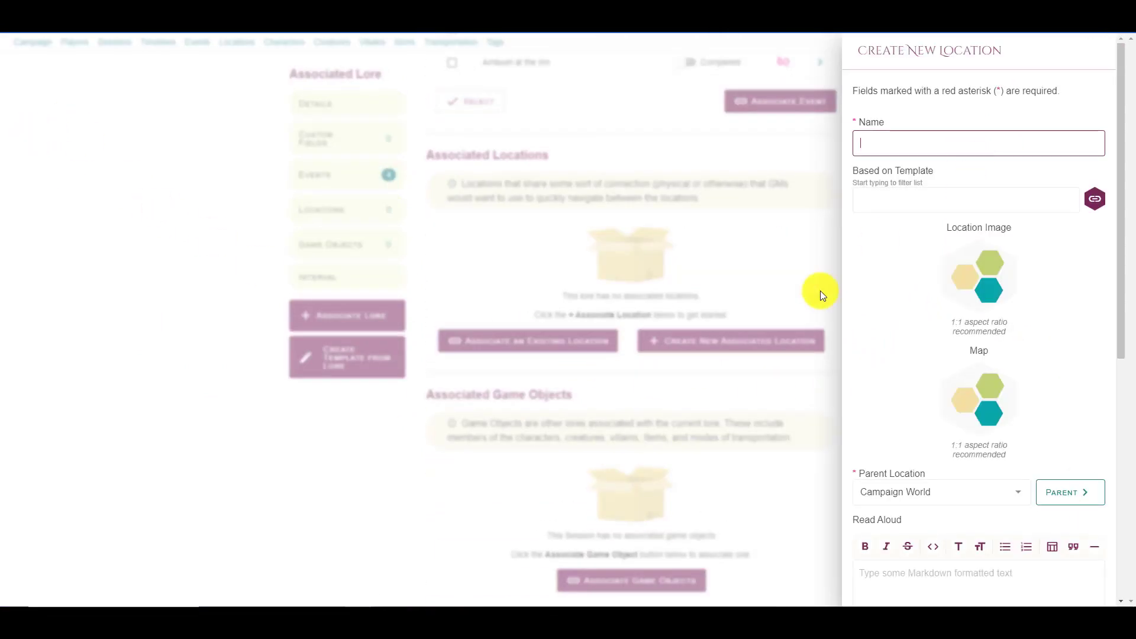
text(The City)
key(BackSpace)
key(BackSpace)
key(BackSpace)
key(BackSpace)
text(Temple)
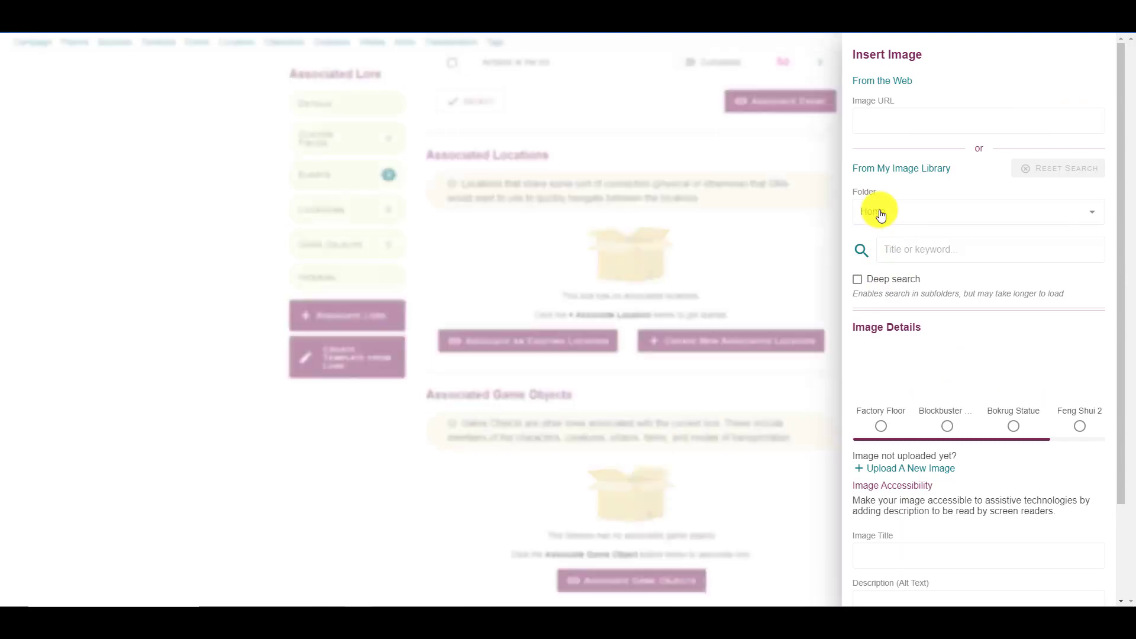
- Give the location the "City on Fire" image from the Mood Images folder and create the location
click(878, 212)
mouse_move(902, 258)
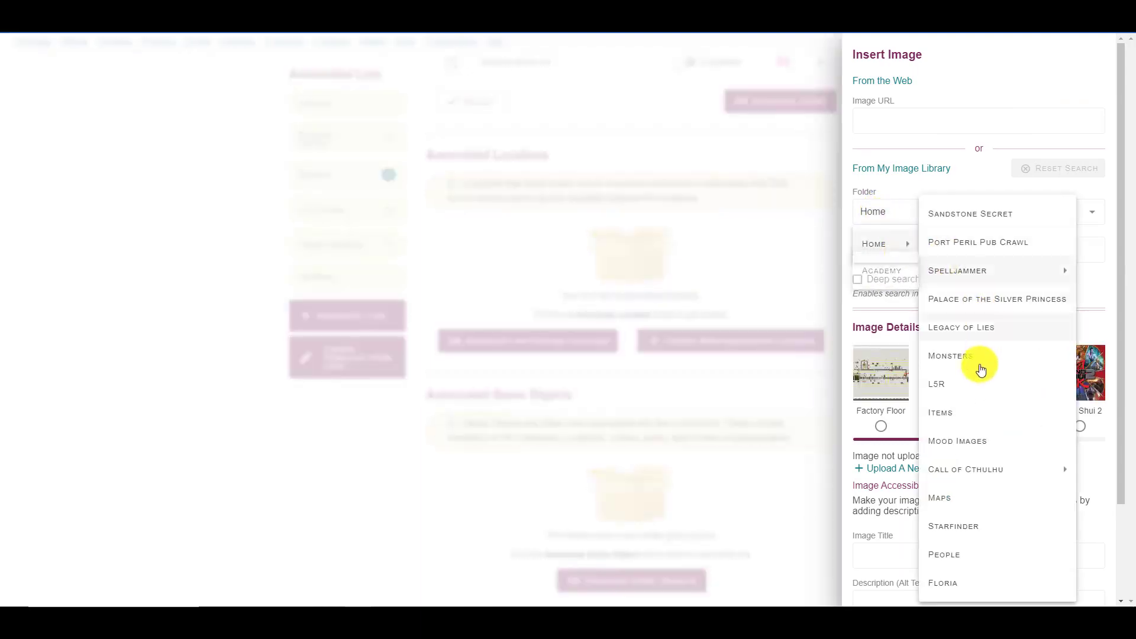
click(964, 441)
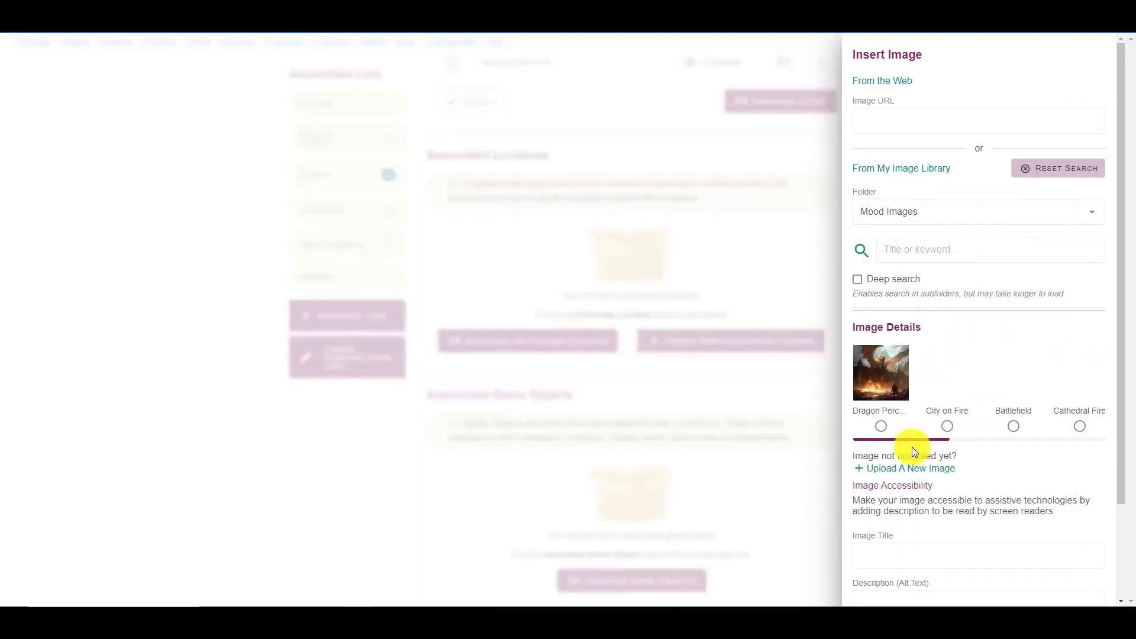
click(947, 426)
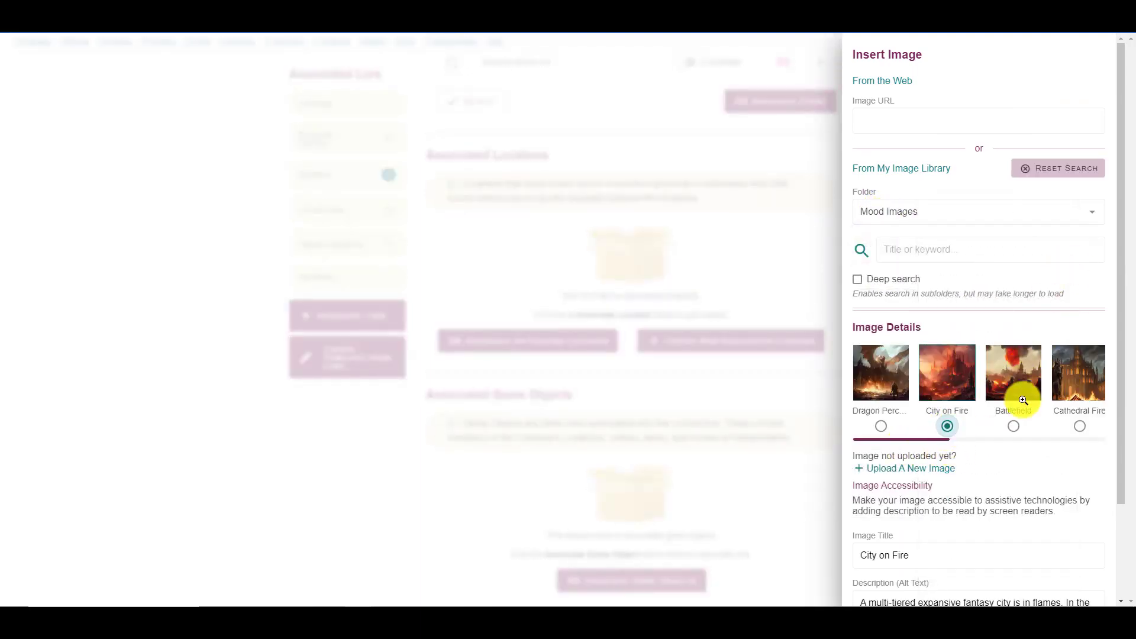
scroll(1042, 499, down, 2)
click(1068, 568)
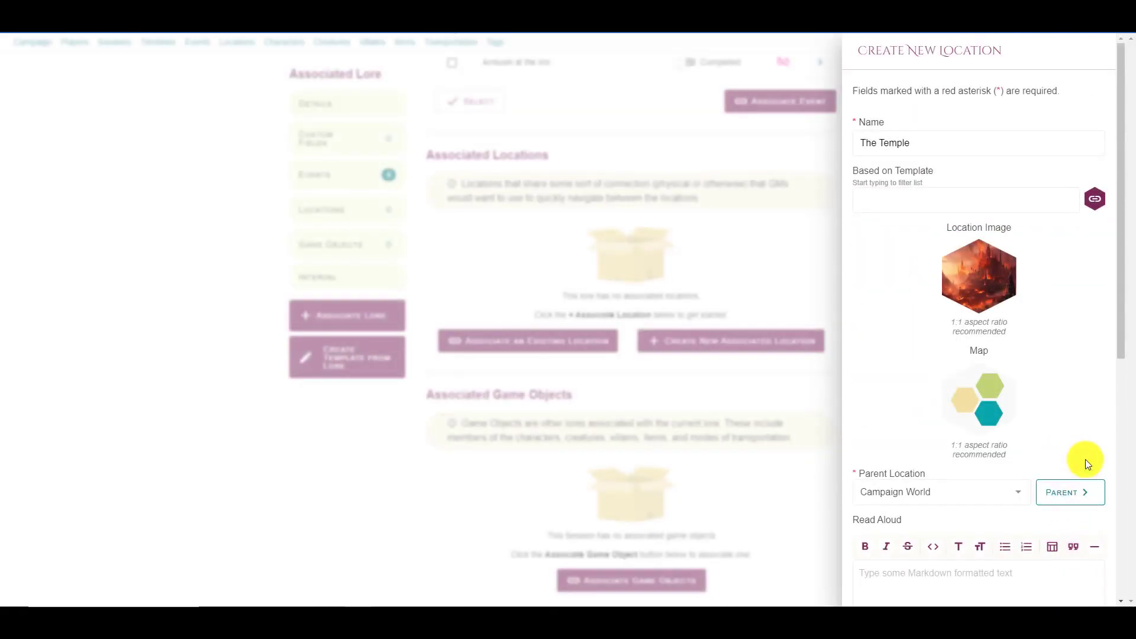
scroll(1085, 459, down, 8)
click(1080, 580)
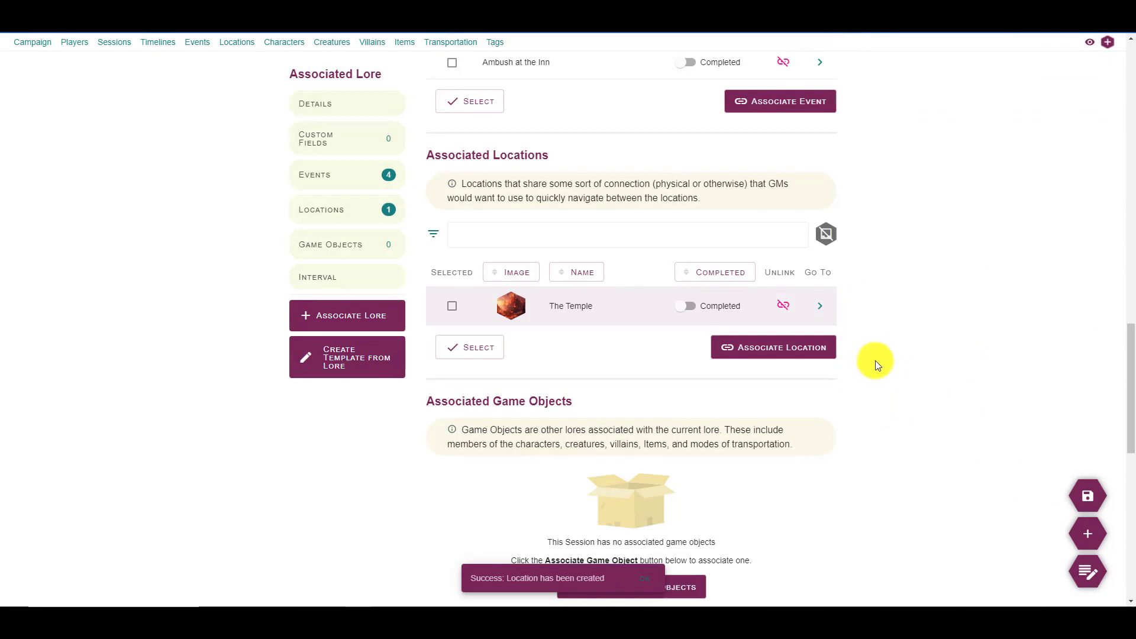
- Associate the game object "The Priest" with Session 1
scroll(894, 389, up, 5)
scroll(858, 451, down, 2)
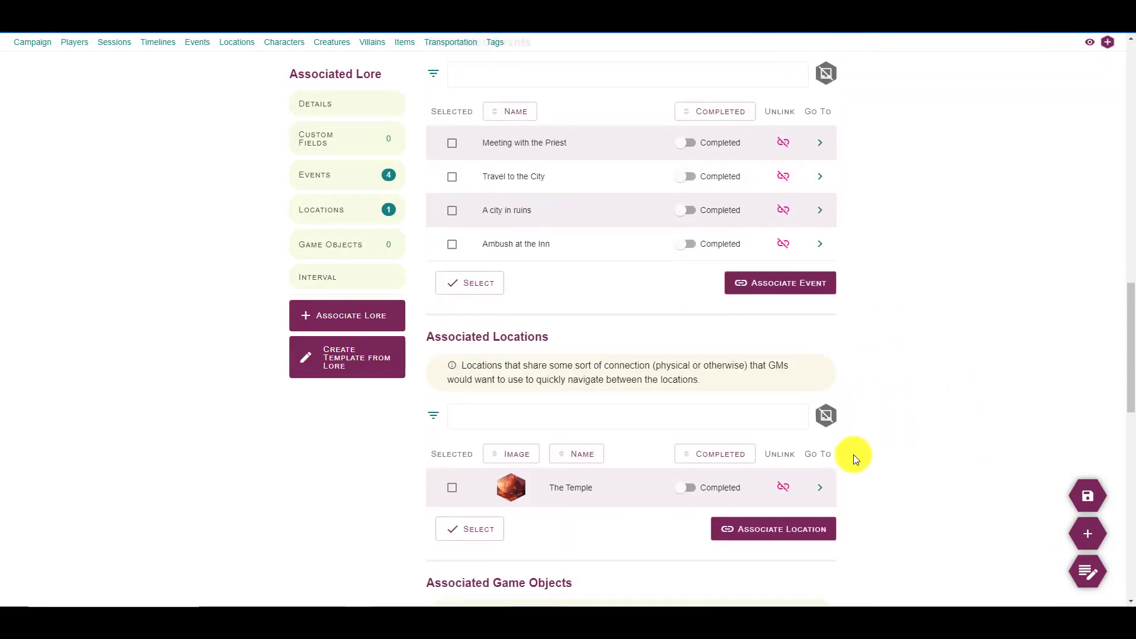
scroll(682, 322, up, 1)
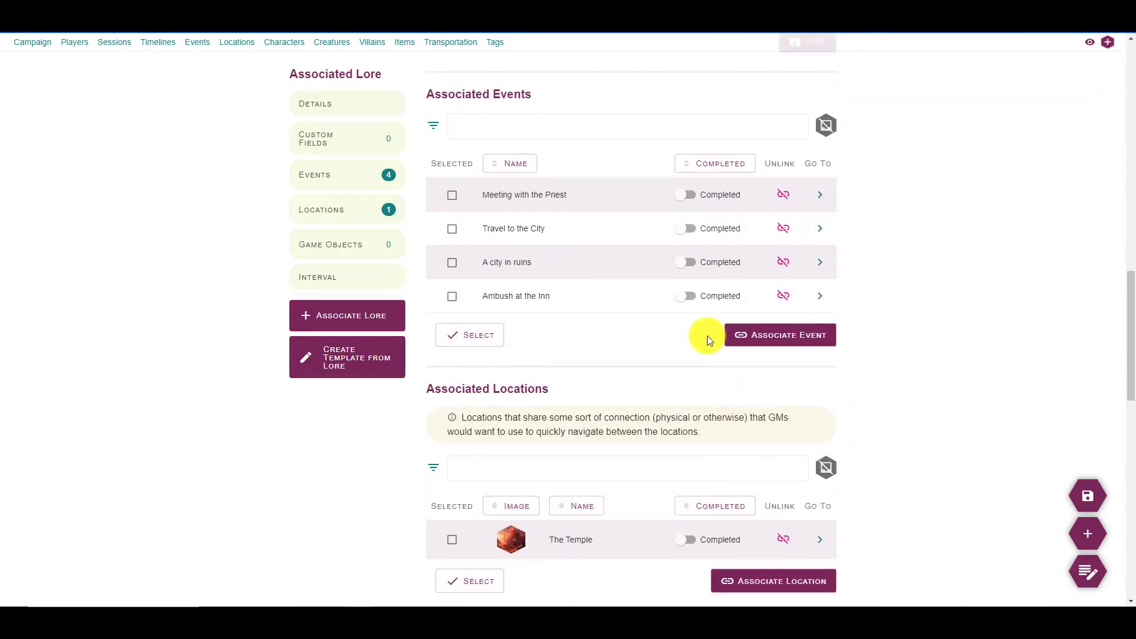
scroll(708, 335, down, 5)
click(661, 524)
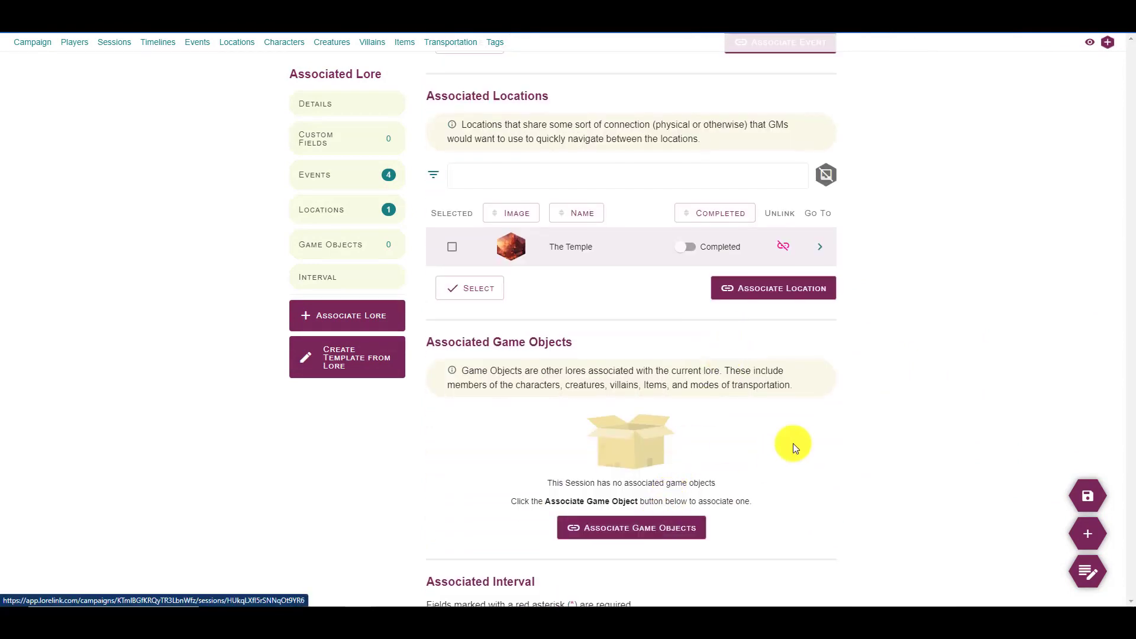
key(Escape)
click(923, 386)
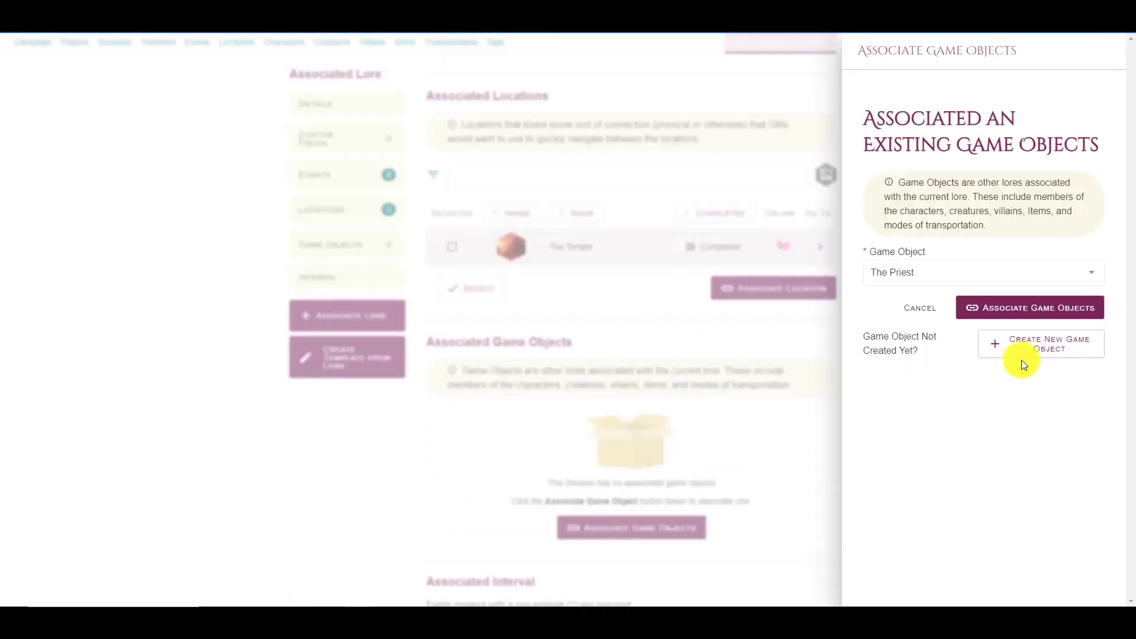
click(1040, 307)
- Associate the game object "Sword of Undead Slaying" with Session 1
scroll(669, 443, down, 3)
click(761, 355)
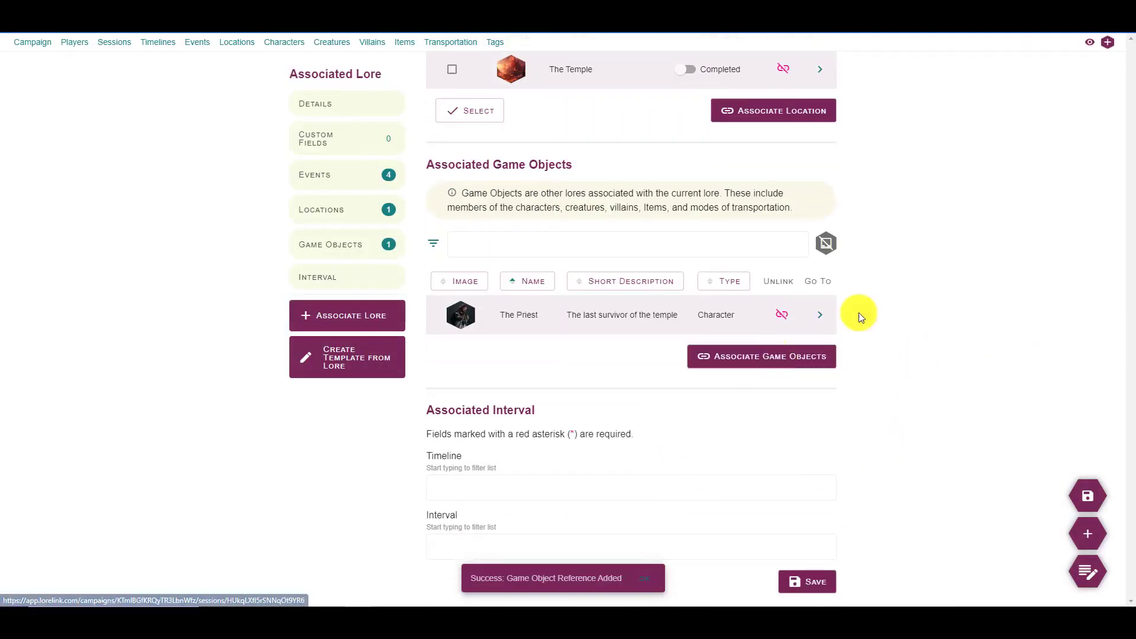
click(942, 281)
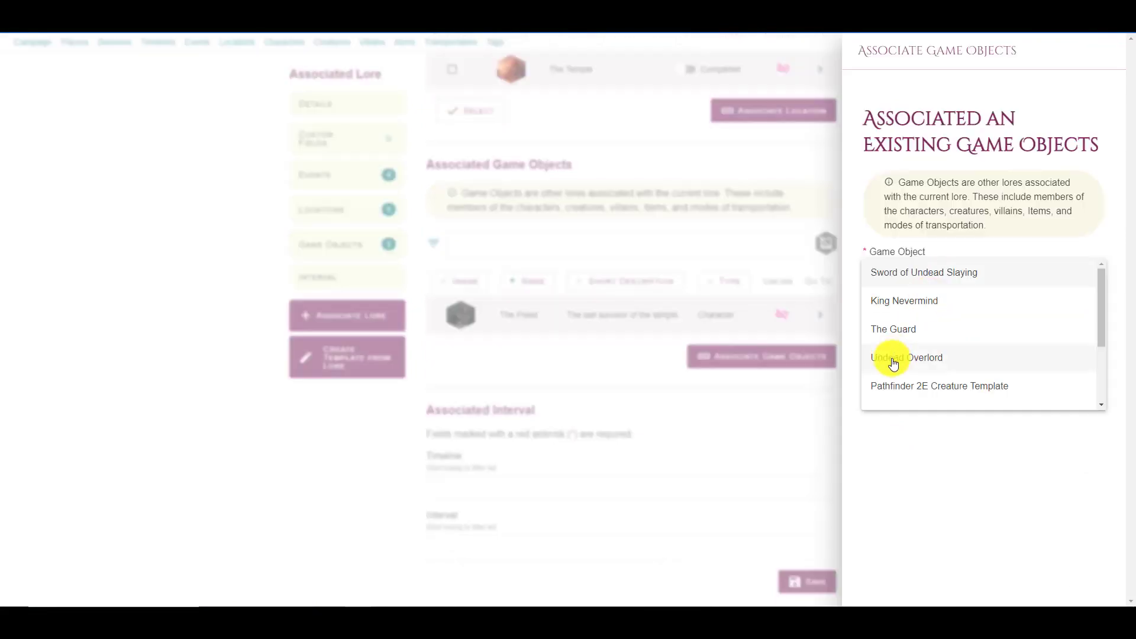
scroll(931, 414, down, 2)
scroll(933, 324, up, 2)
click(932, 277)
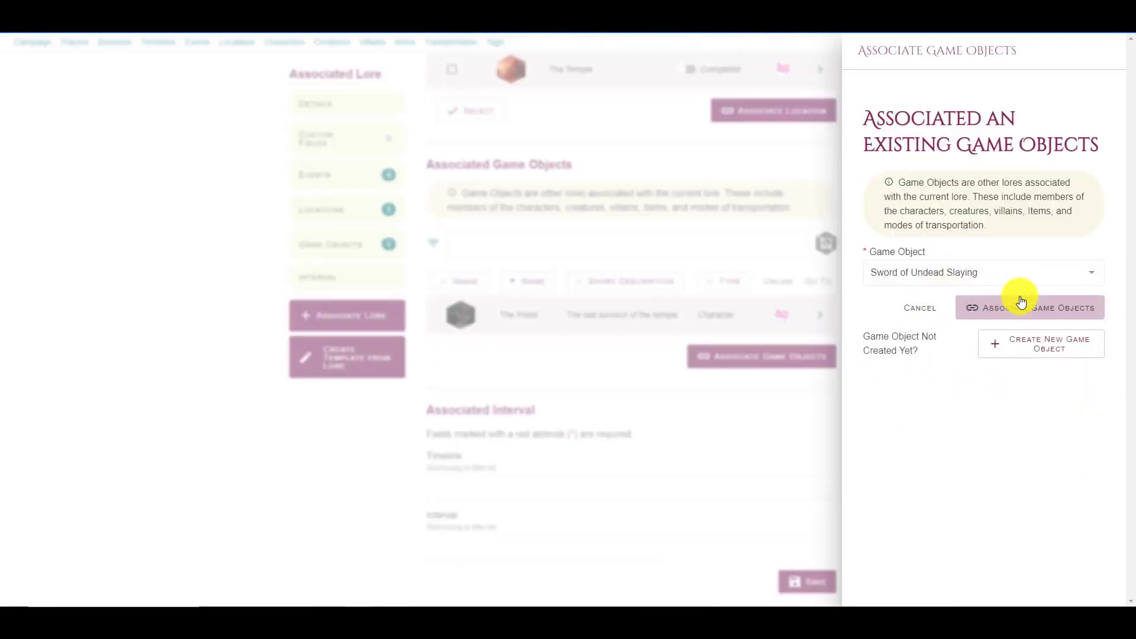
click(1019, 305)
- Review Session 1's associated events, locations and game objects along with its description fields in the editing page
scroll(736, 526, down, 2)
scroll(634, 386, down, 3)
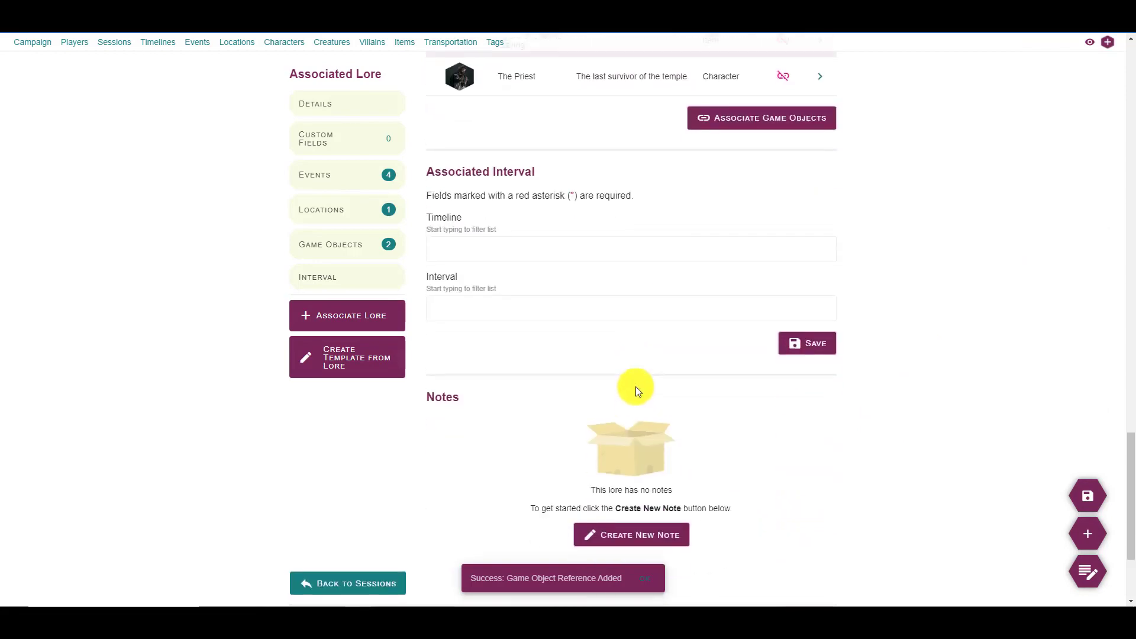
scroll(635, 386, up, 3)
scroll(613, 382, up, 2)
scroll(610, 384, up, 7)
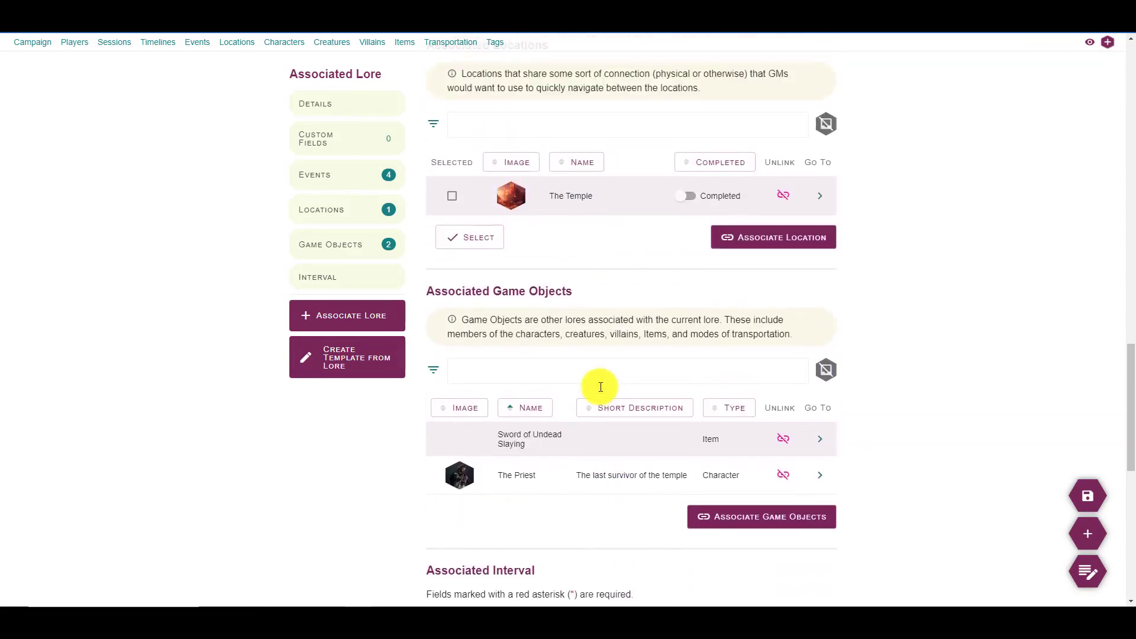
scroll(569, 406, down, 2)
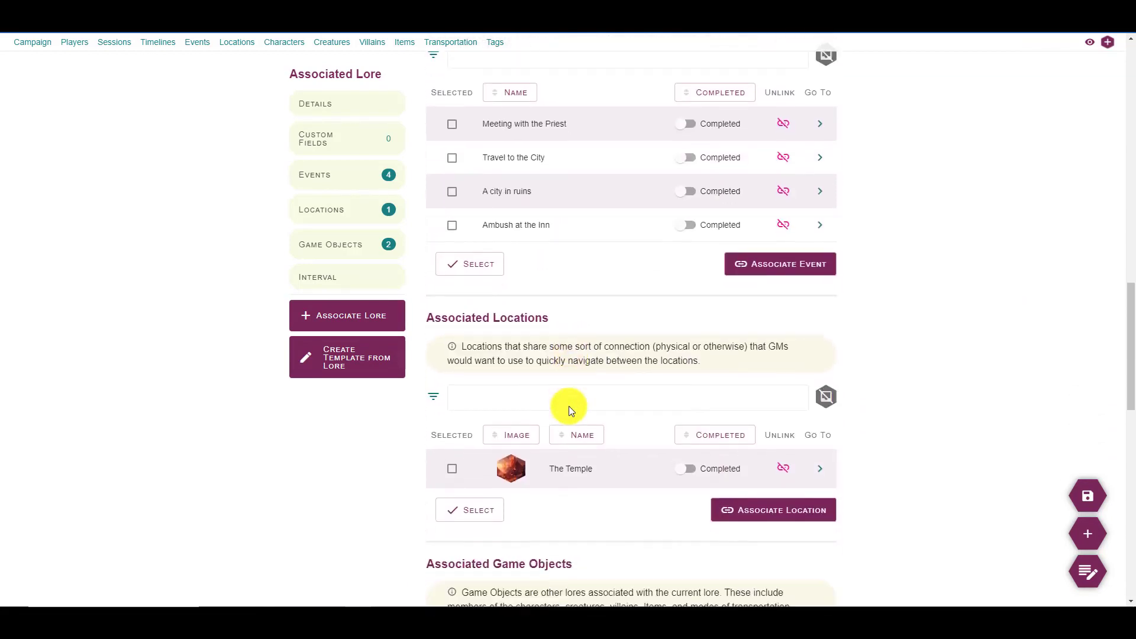
scroll(596, 368, up, 5)
scroll(828, 262, up, 4)
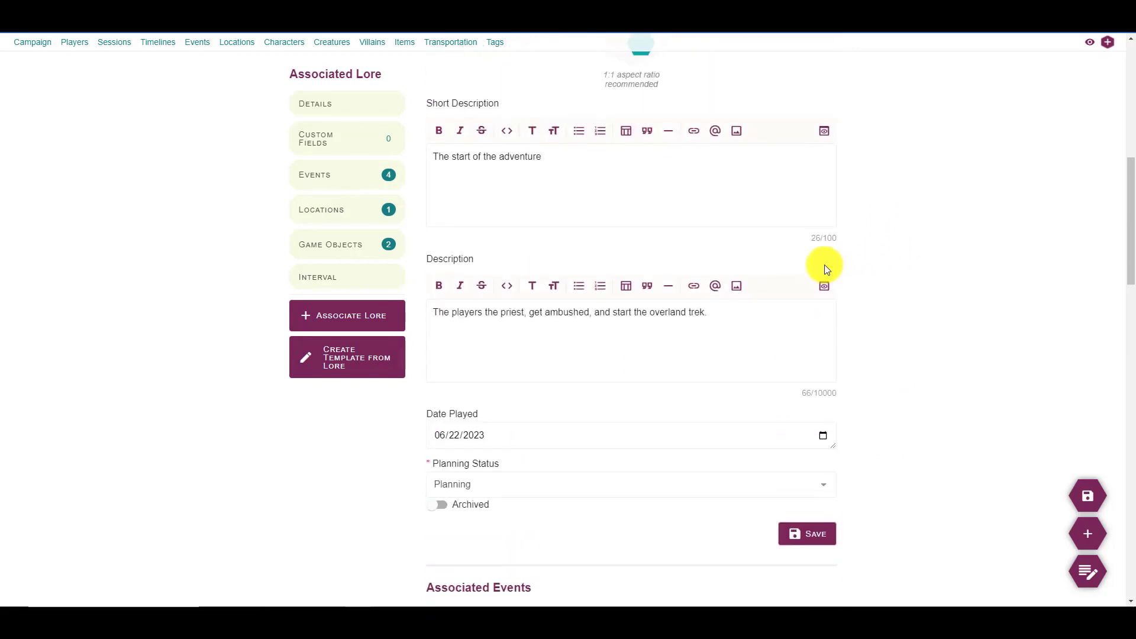
scroll(828, 262, down, 4)
- Switch Session 1 to its read-only view and examine its details, associated lore, interval and notes
click(1092, 45)
scroll(922, 284, up, 8)
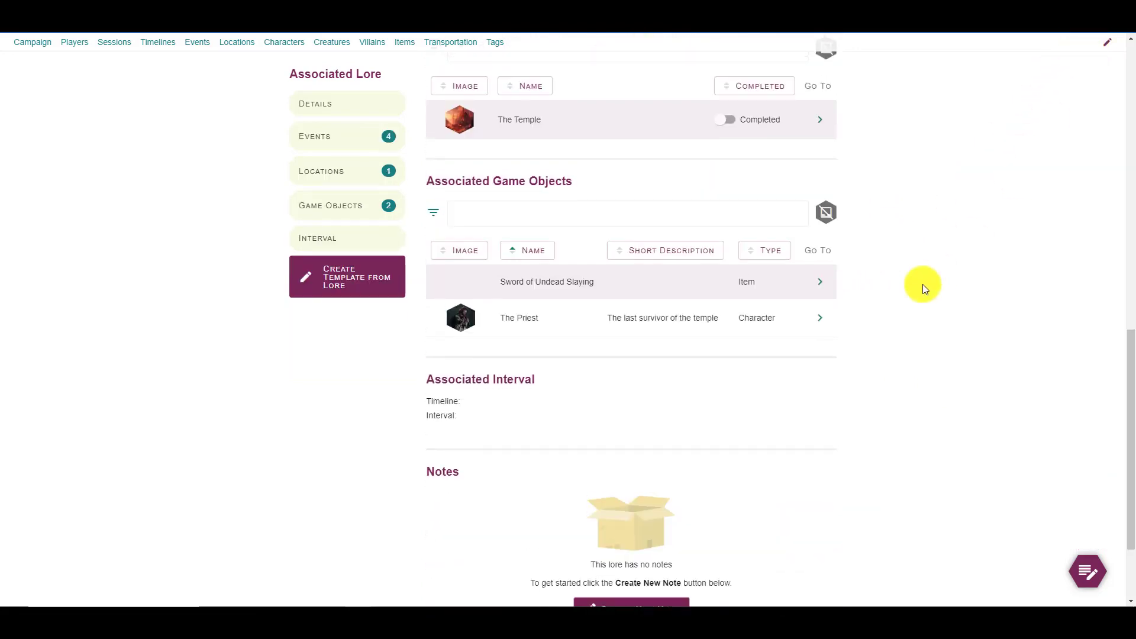
scroll(921, 286, up, 3)
scroll(917, 287, down, 4)
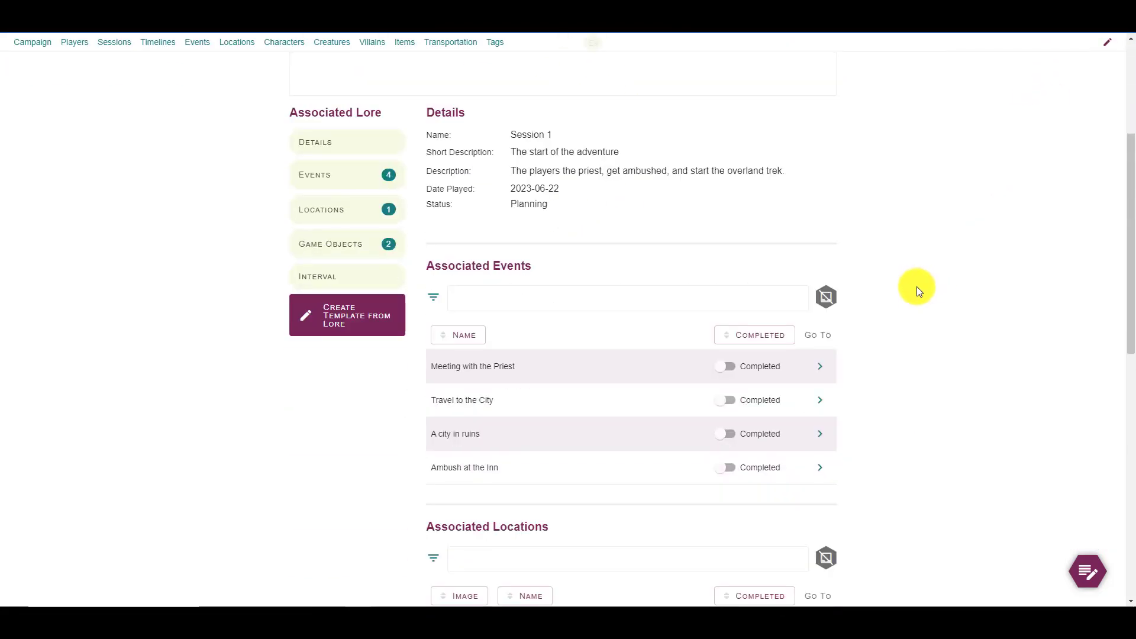
scroll(900, 293, down, 2)
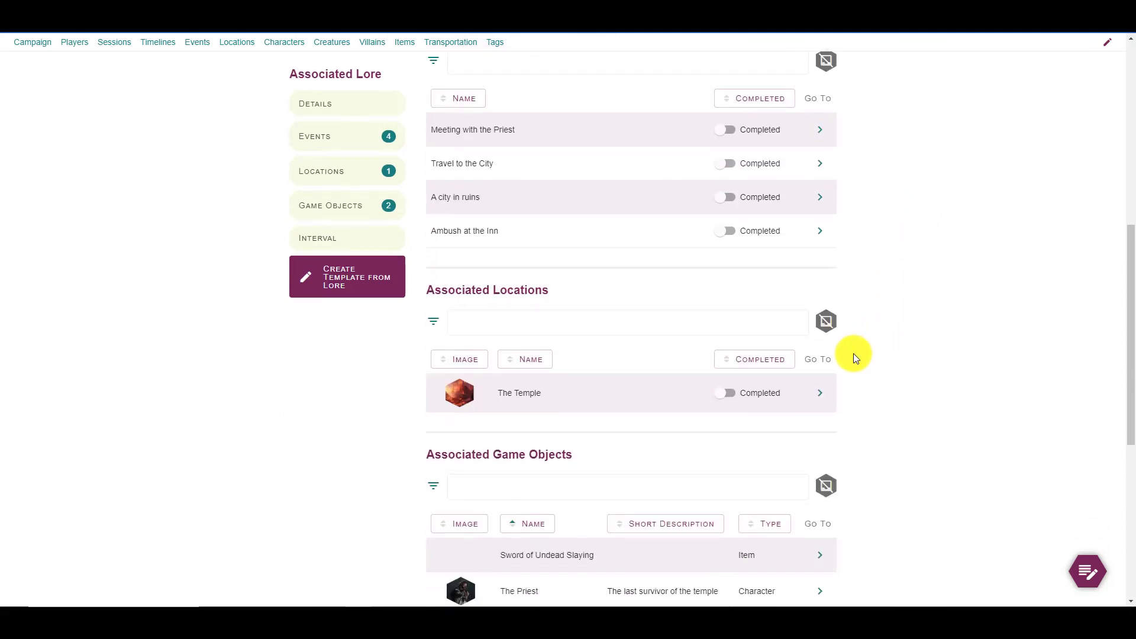
scroll(852, 353, down, 3)
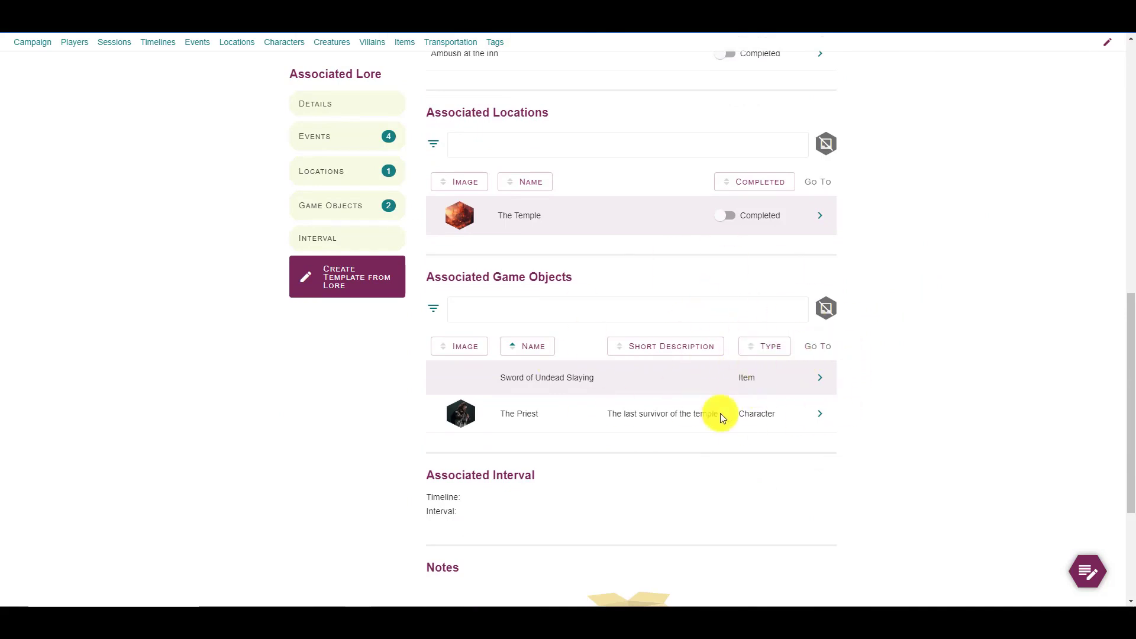
scroll(551, 336, down, 3)
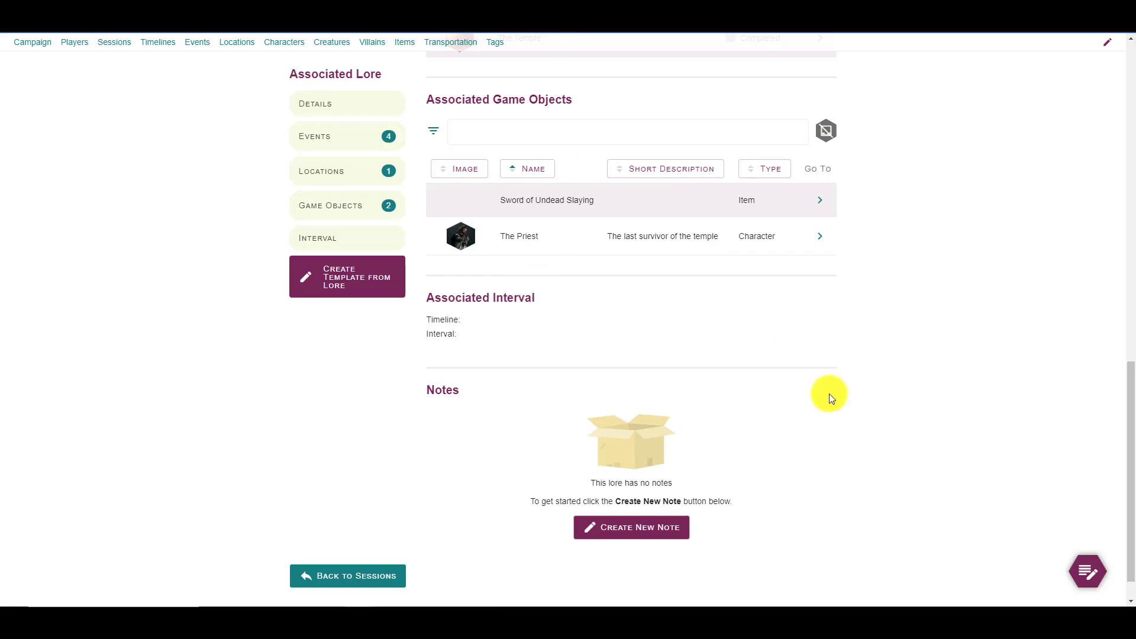
scroll(996, 170, up, 10)
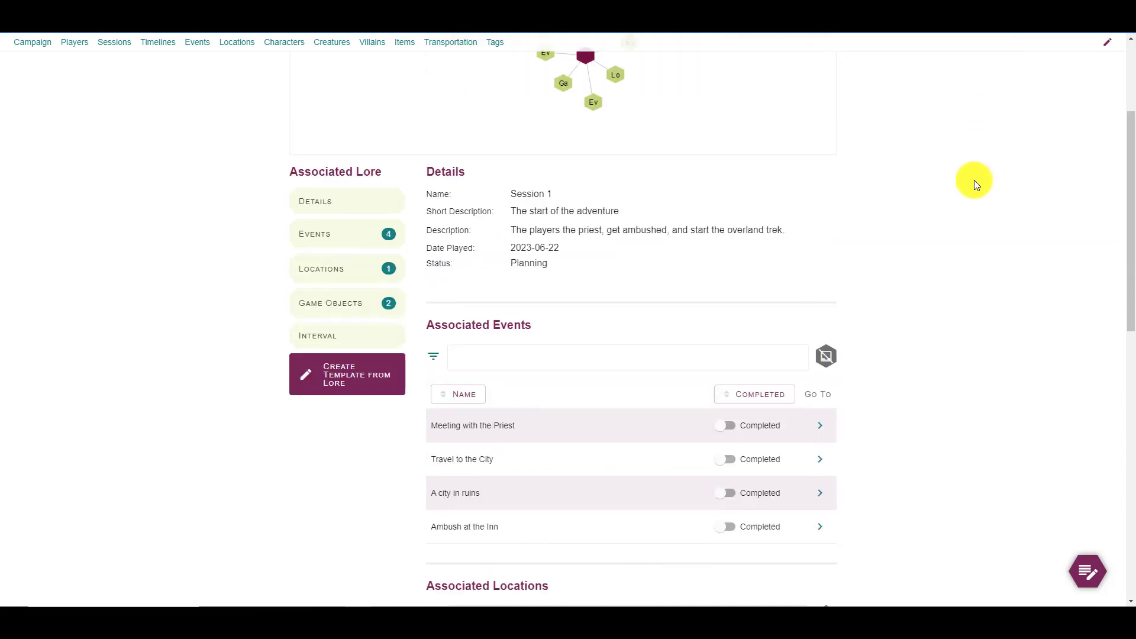
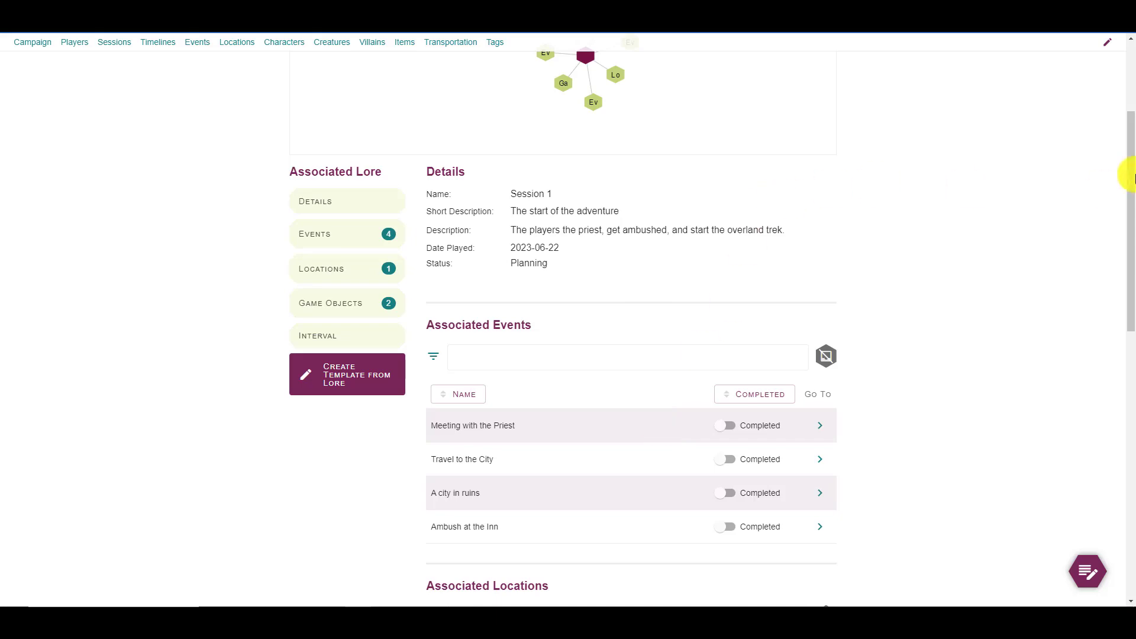
- Return Session 1 to editing and start a new associated event named "Blacksmith Side Quest"
click(1106, 46)
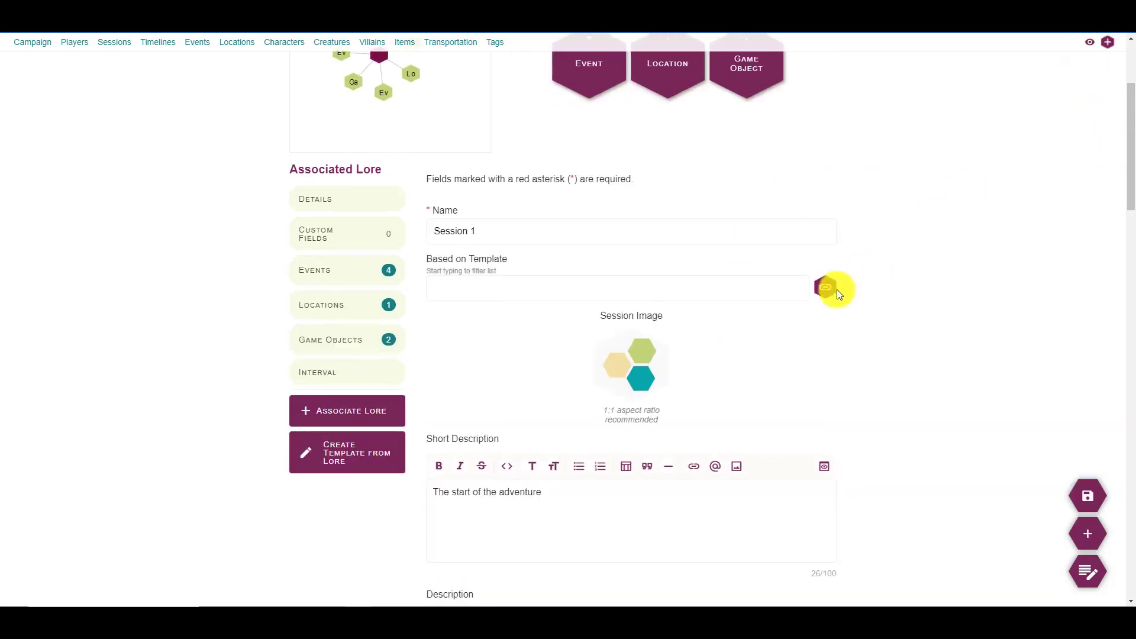
scroll(609, 279, down, 9)
scroll(545, 342, down, 5)
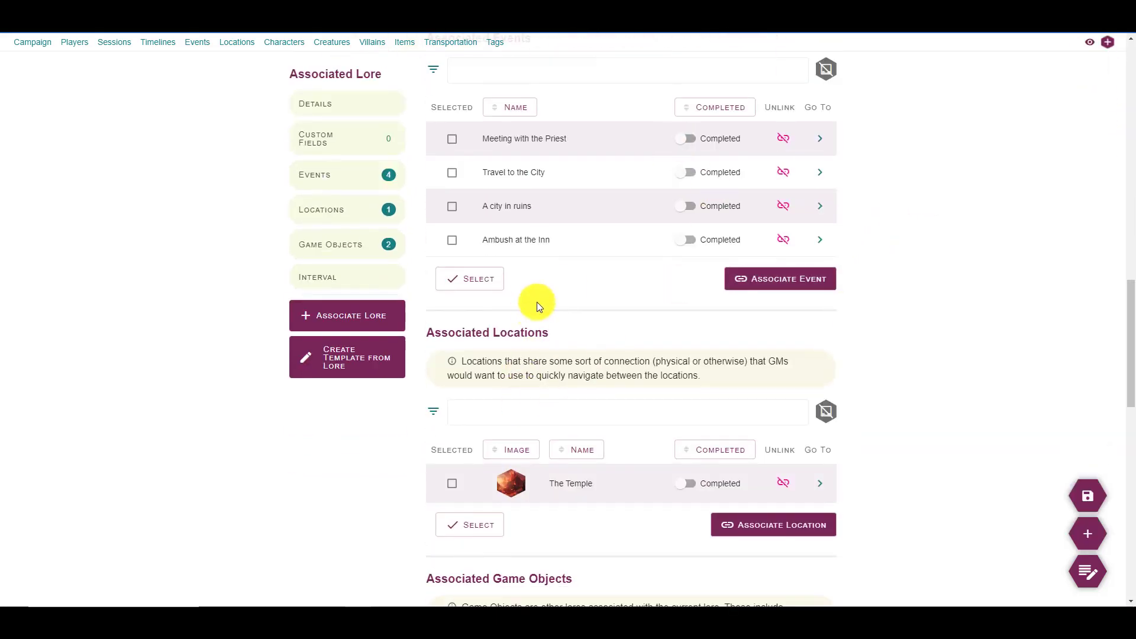
click(748, 295)
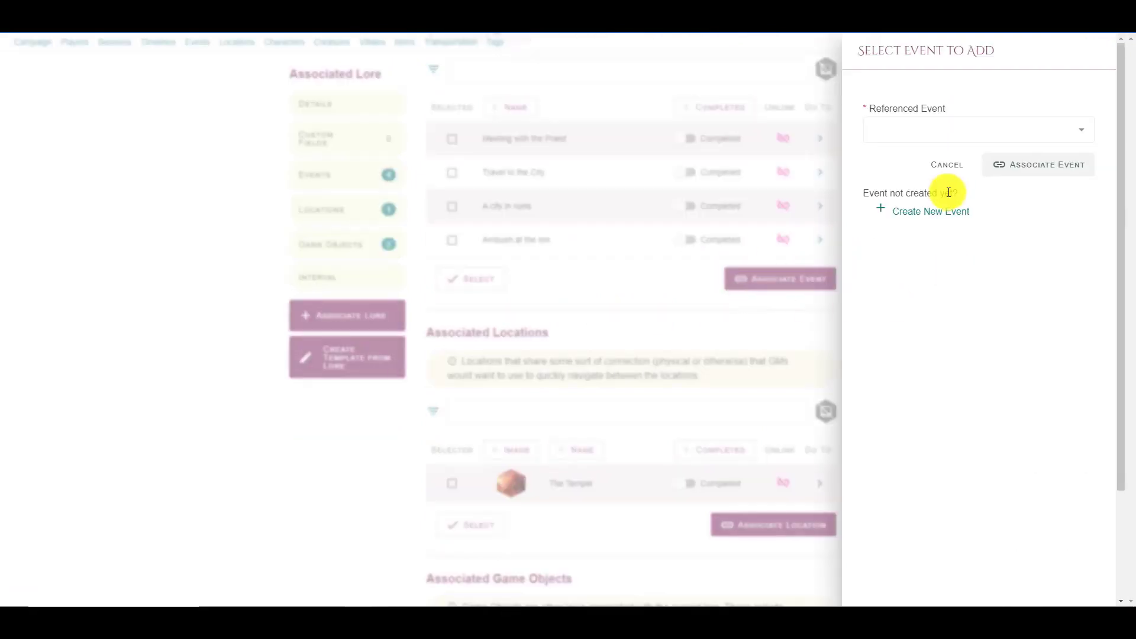
click(931, 211)
text(Blacksm)
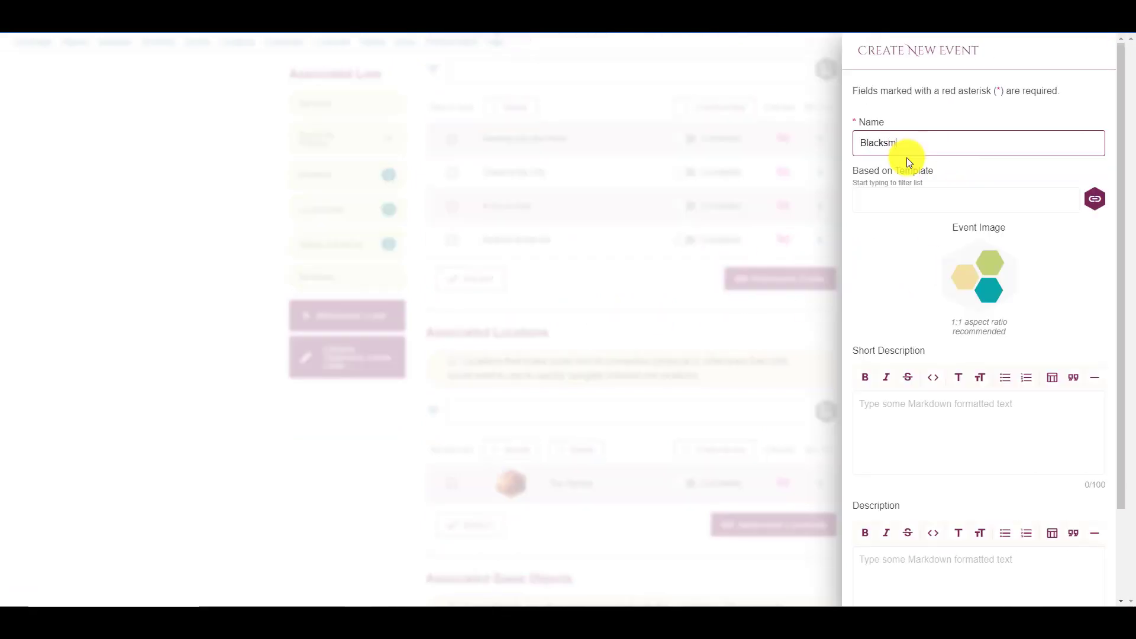
text(ith Side Quest)
- Enter a short description beginning "A quest to" for the Blacksmith Side Quest and create the event
click(889, 429)
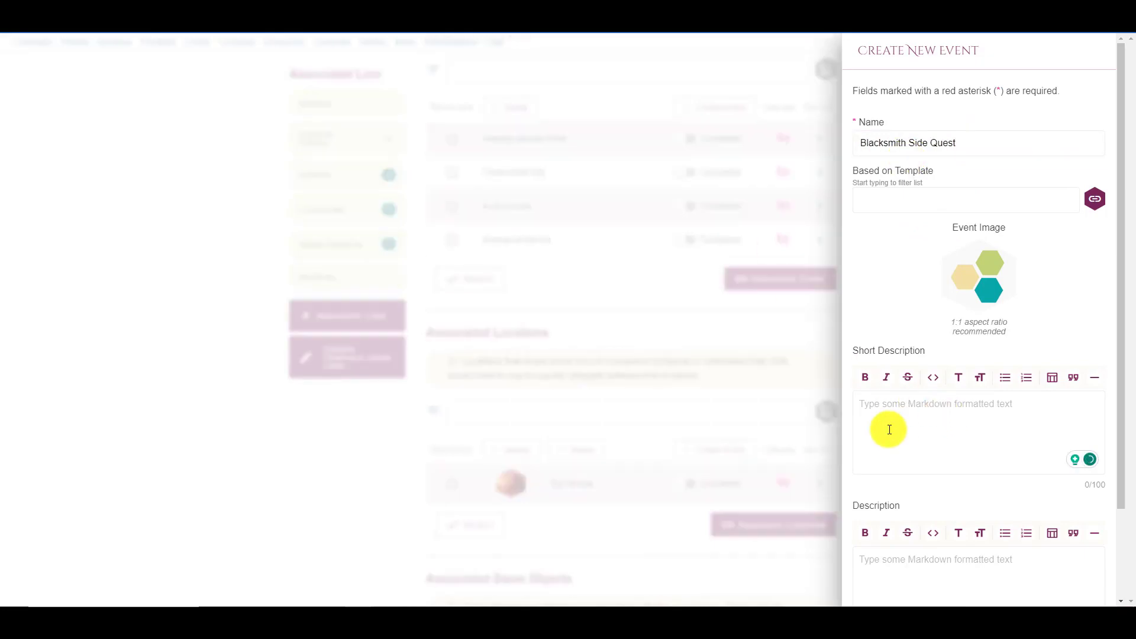
text(A quest to fi)
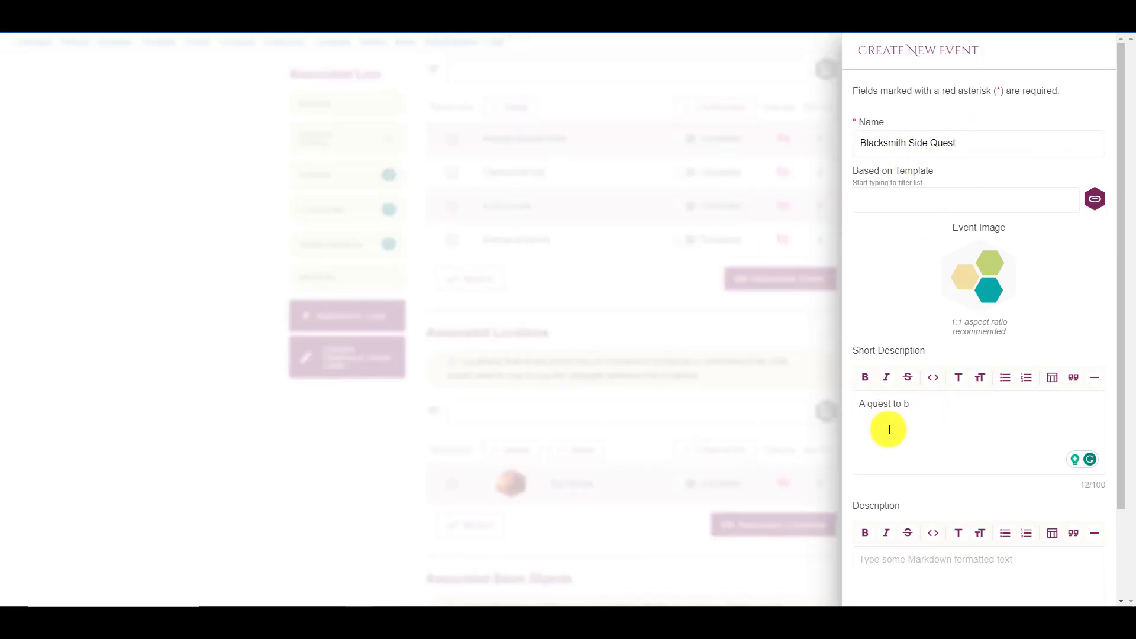
text(nd a legendary)
click(811, 186)
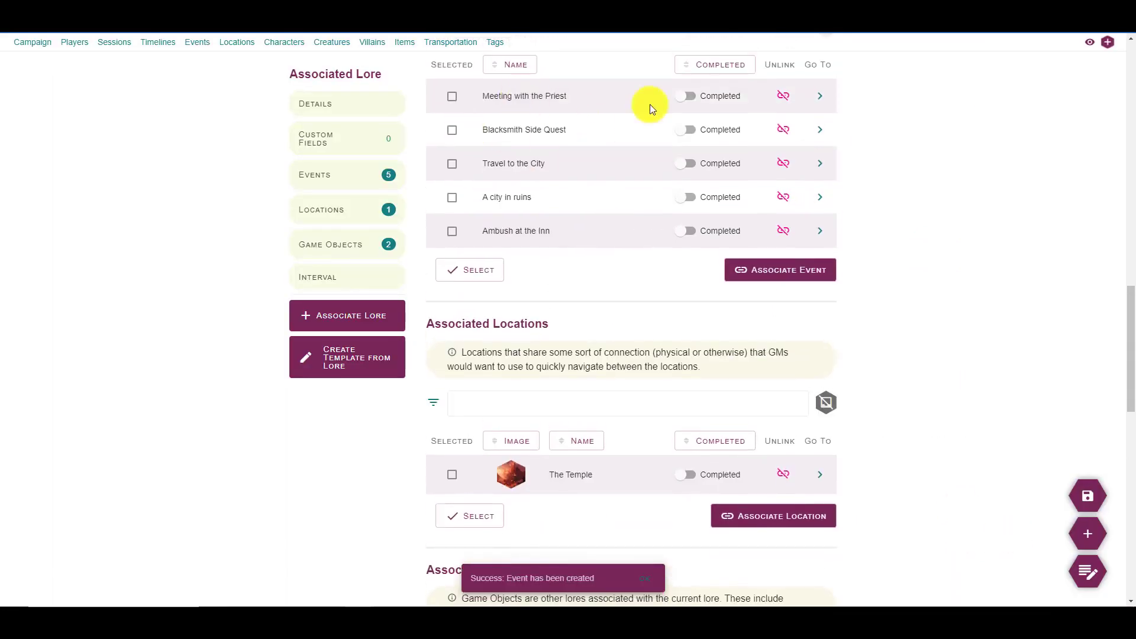
scroll(642, 271, up, 2)
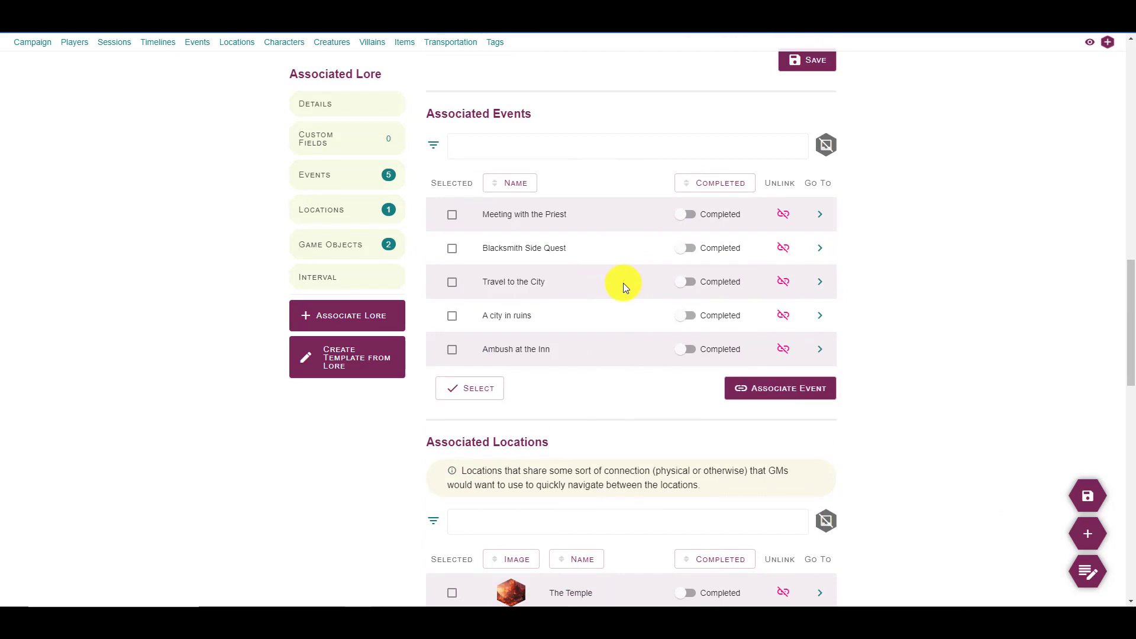
- Mark the Meeting with the Priest, Ambush at the Inn and Blacksmith Side Quest events as completed in Session 1
click(689, 216)
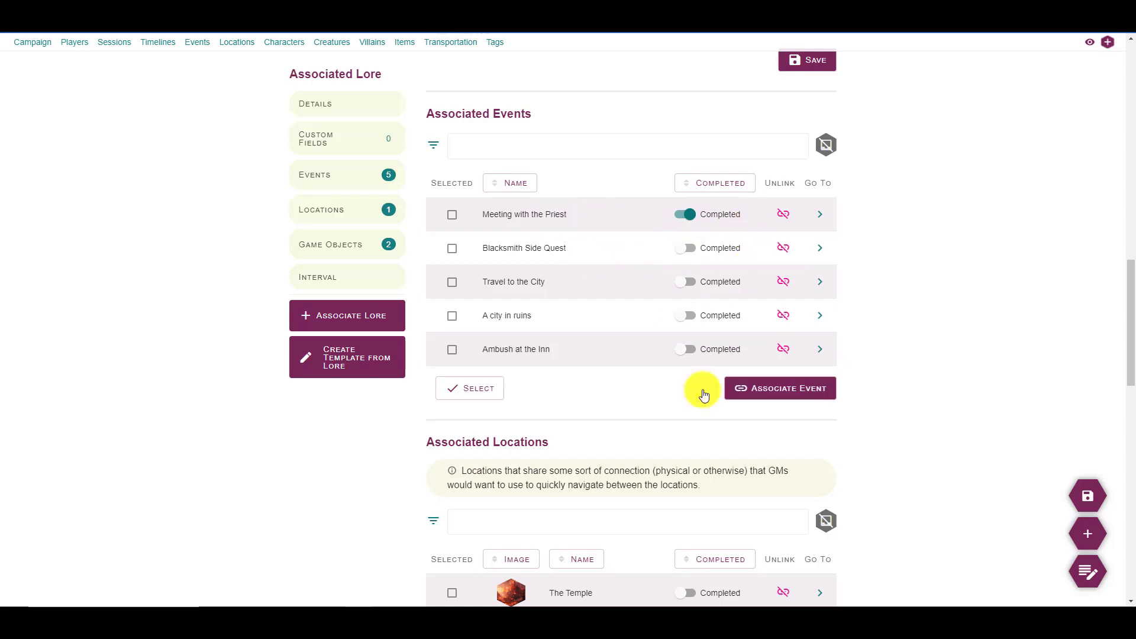
click(688, 350)
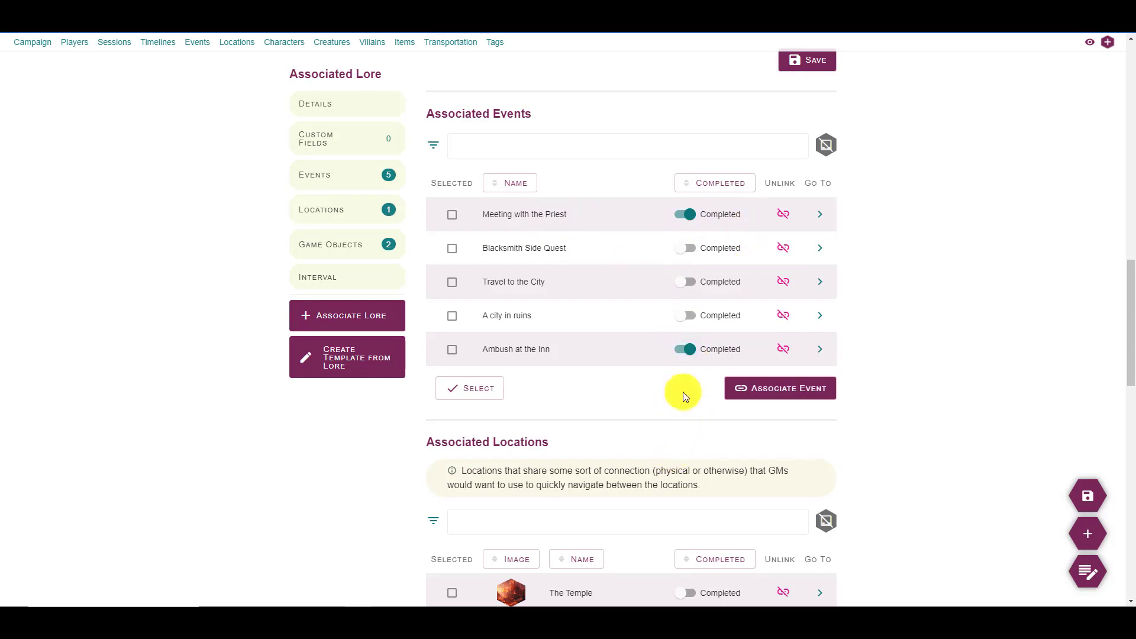
click(681, 254)
- Select the incomplete events Travel to the City and A city in ruins, and choose to move them to a new session
scroll(742, 395, down, 1)
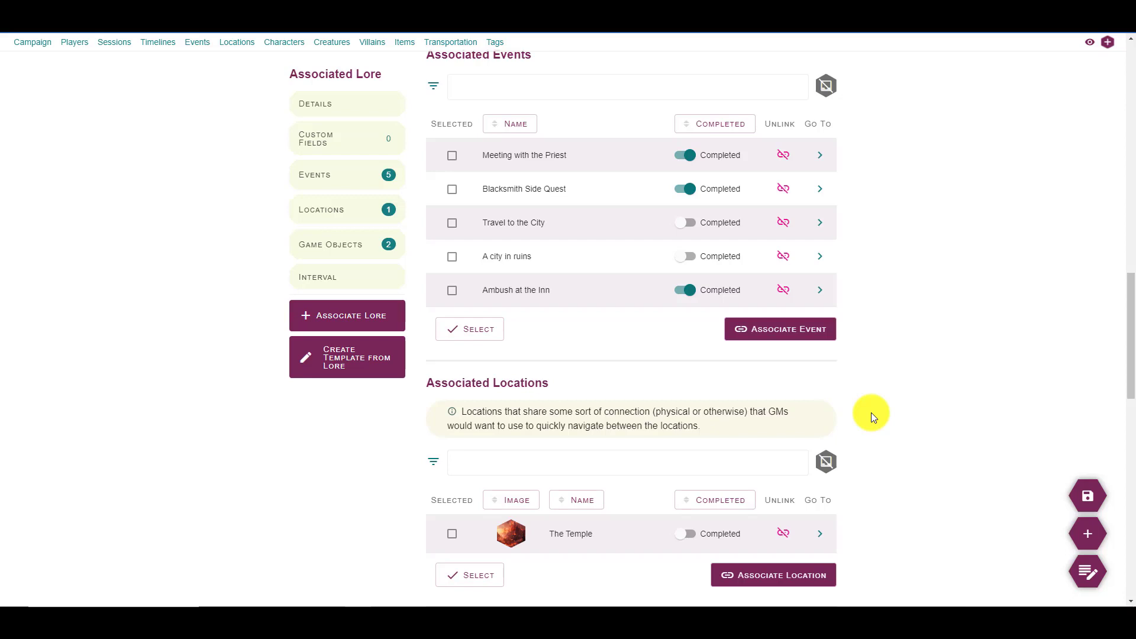
click(453, 223)
click(452, 223)
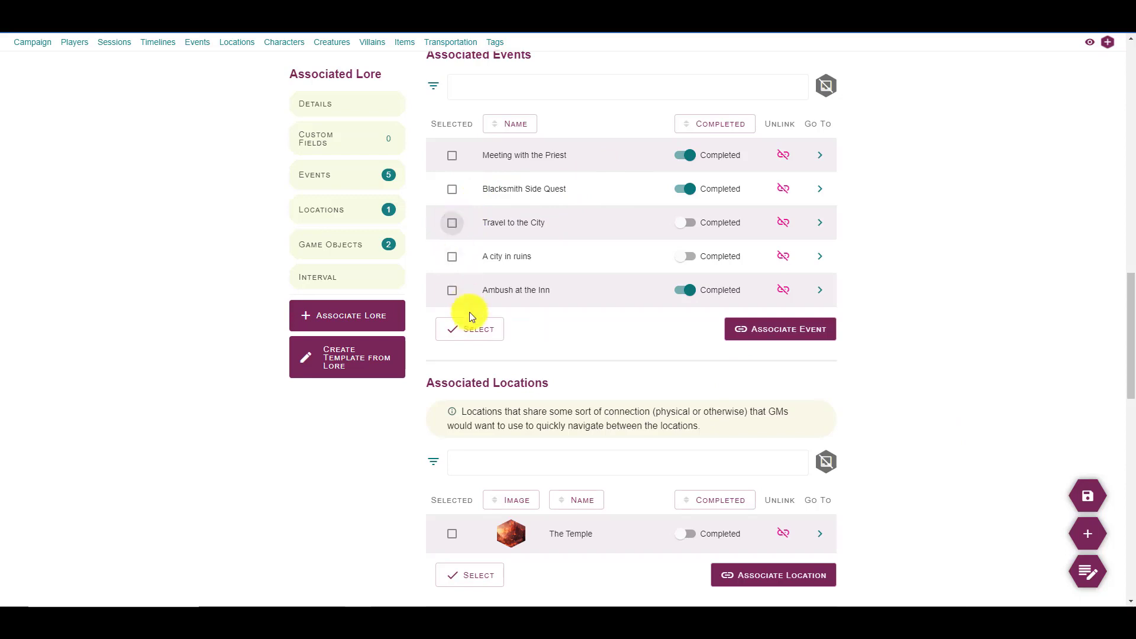
click(468, 329)
click(500, 388)
click(452, 224)
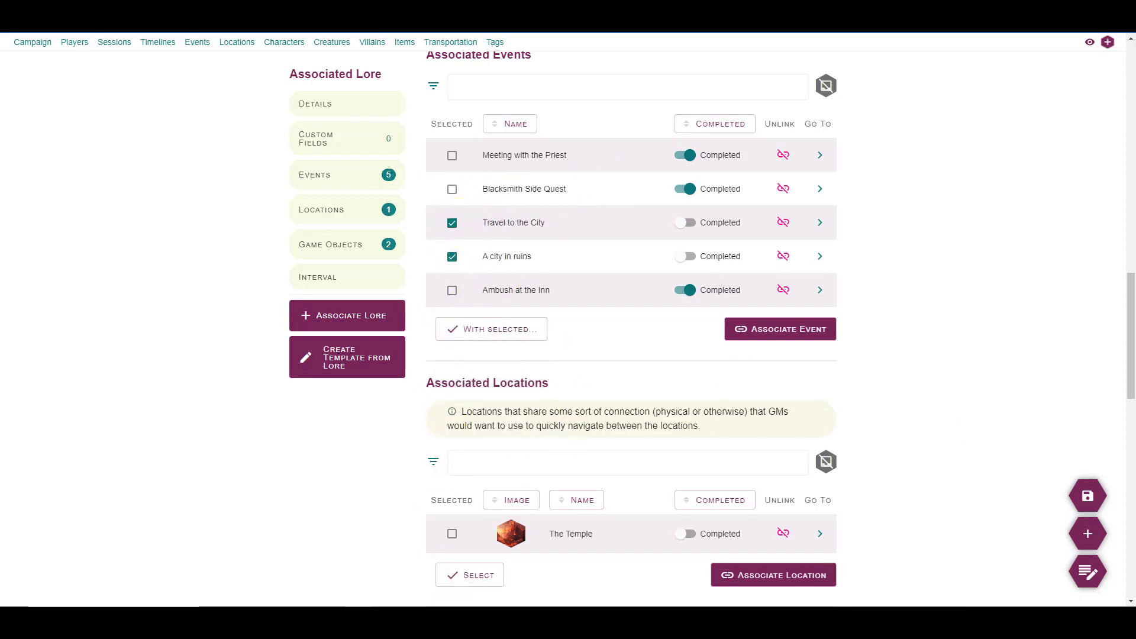
click(509, 327)
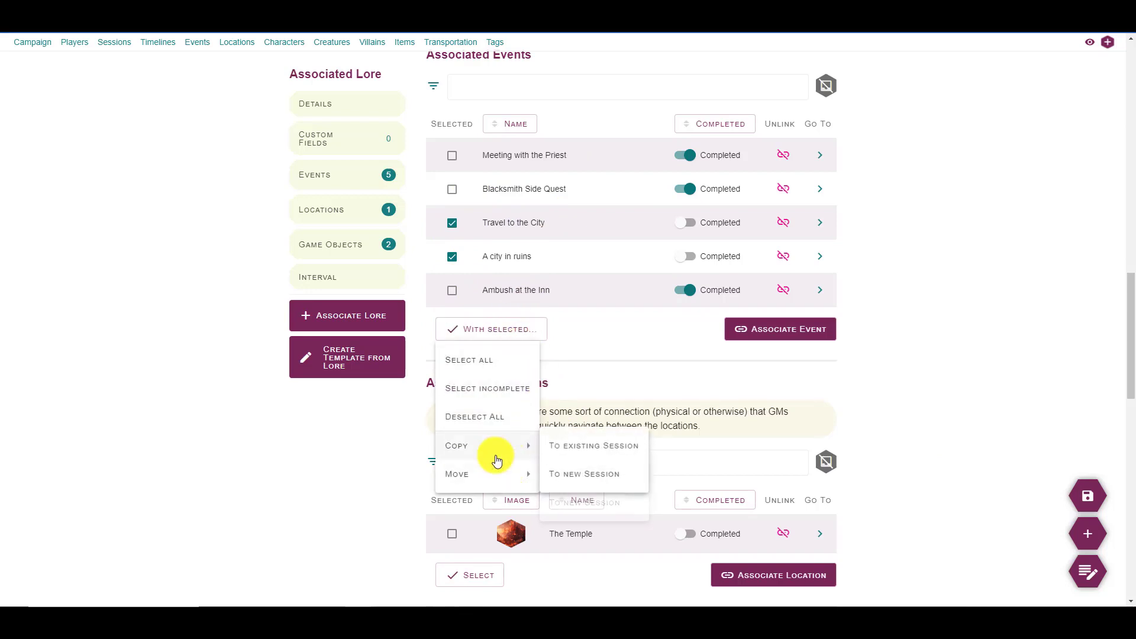
mouse_move(492, 495)
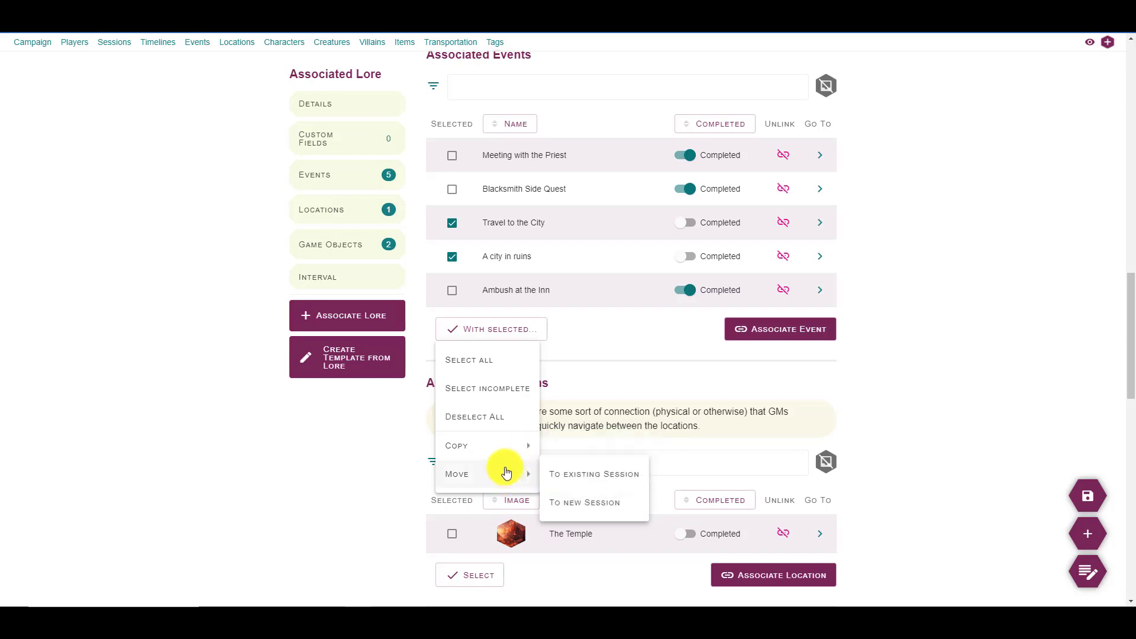
mouse_move(507, 451)
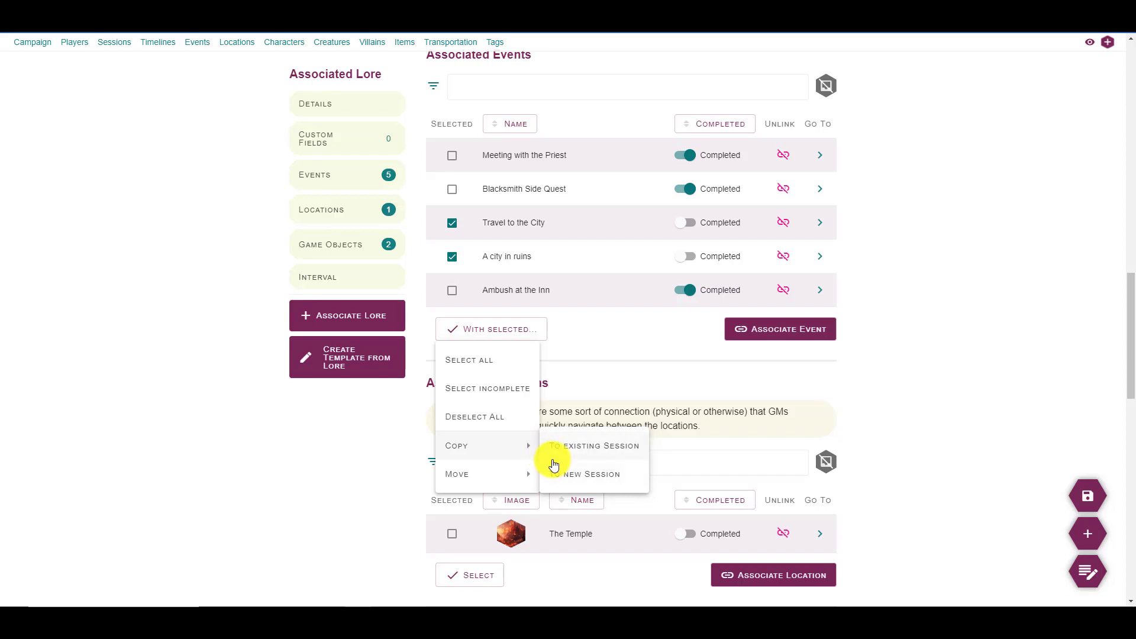
mouse_move(490, 472)
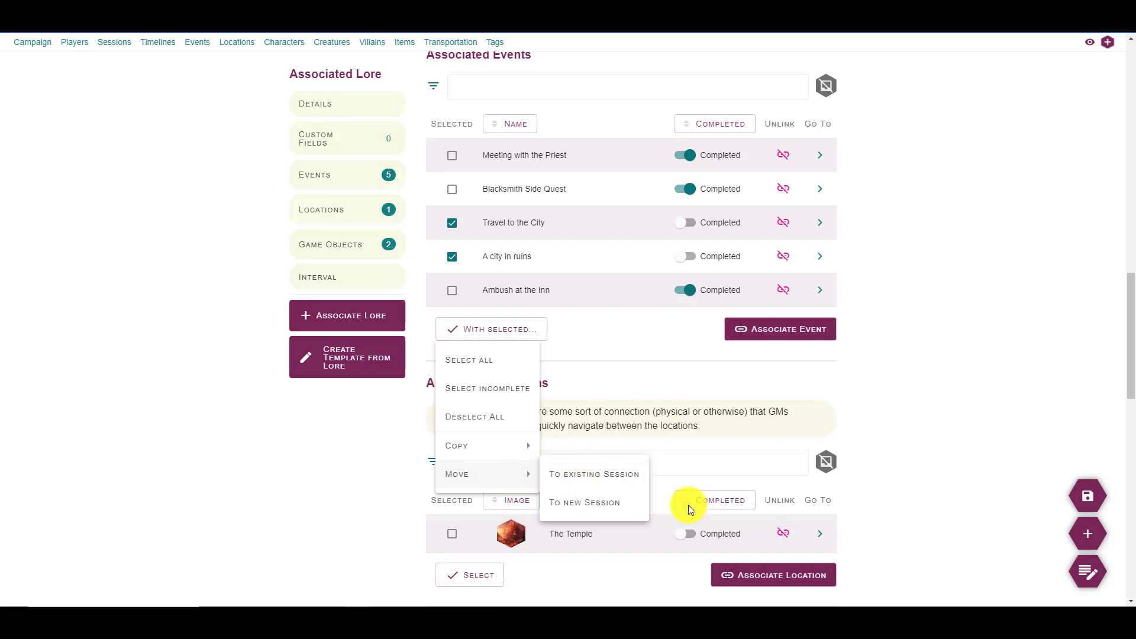
click(591, 502)
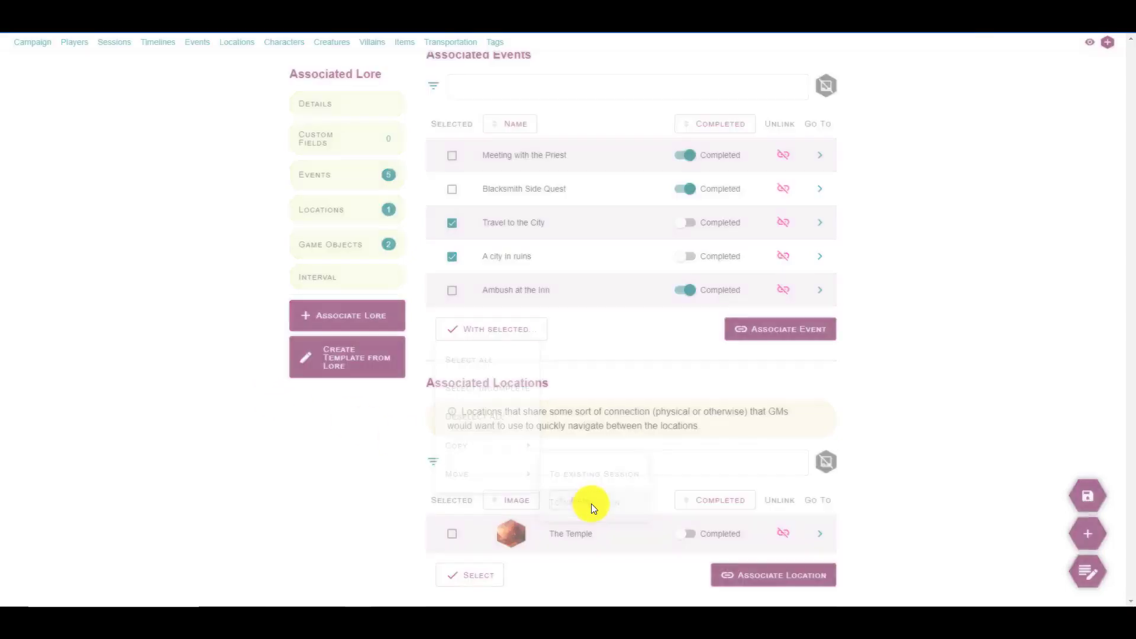
- Create the new session as "Session 2" with short description "The trek overland" and date played 06/29/2023
click(895, 142)
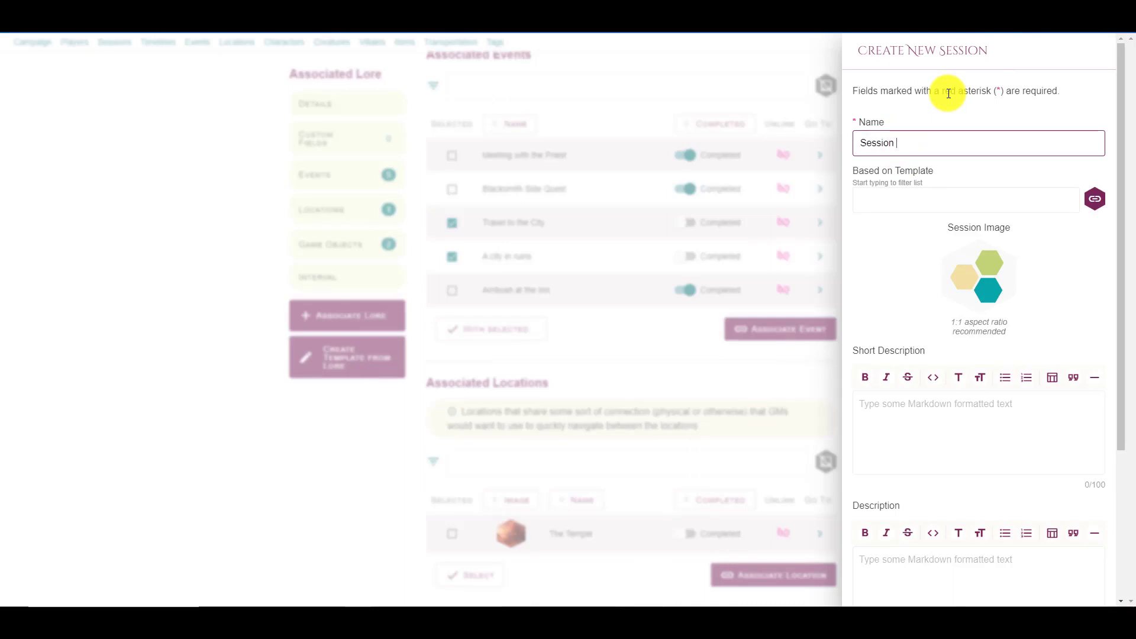
scroll(951, 189, down, 2)
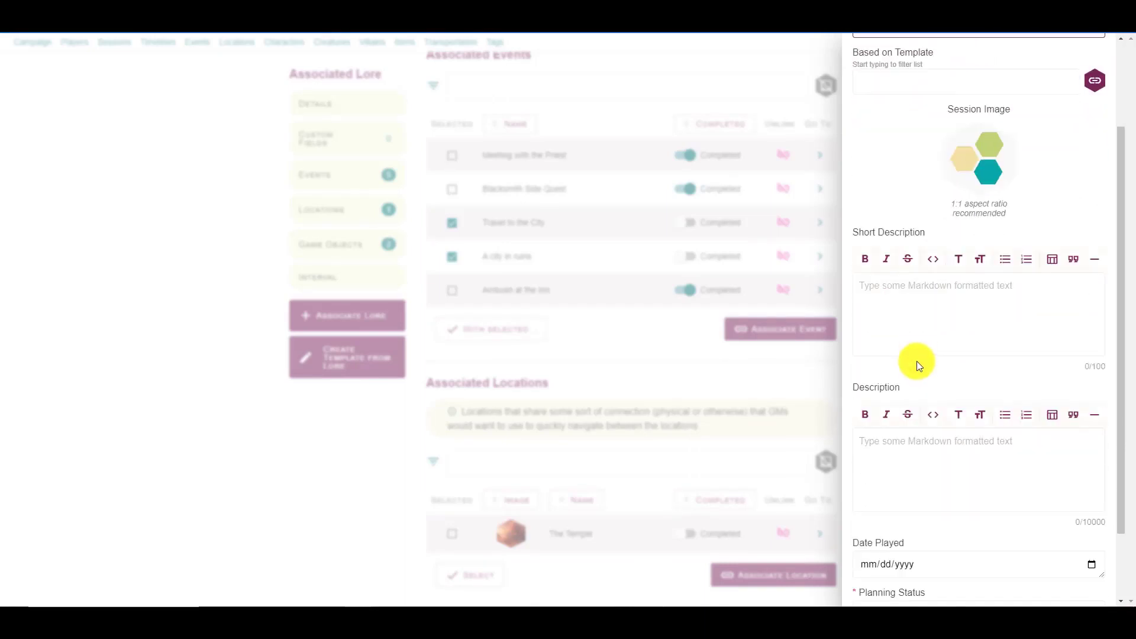
click(959, 332)
text(The trek overland)
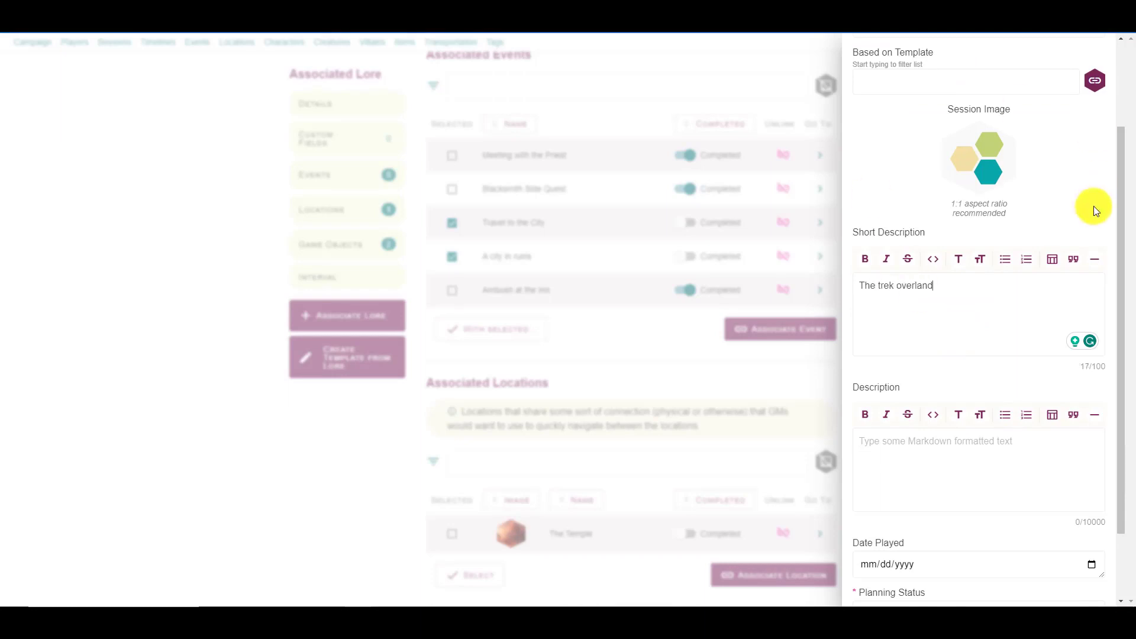
scroll(908, 513, down, 2)
click(925, 473)
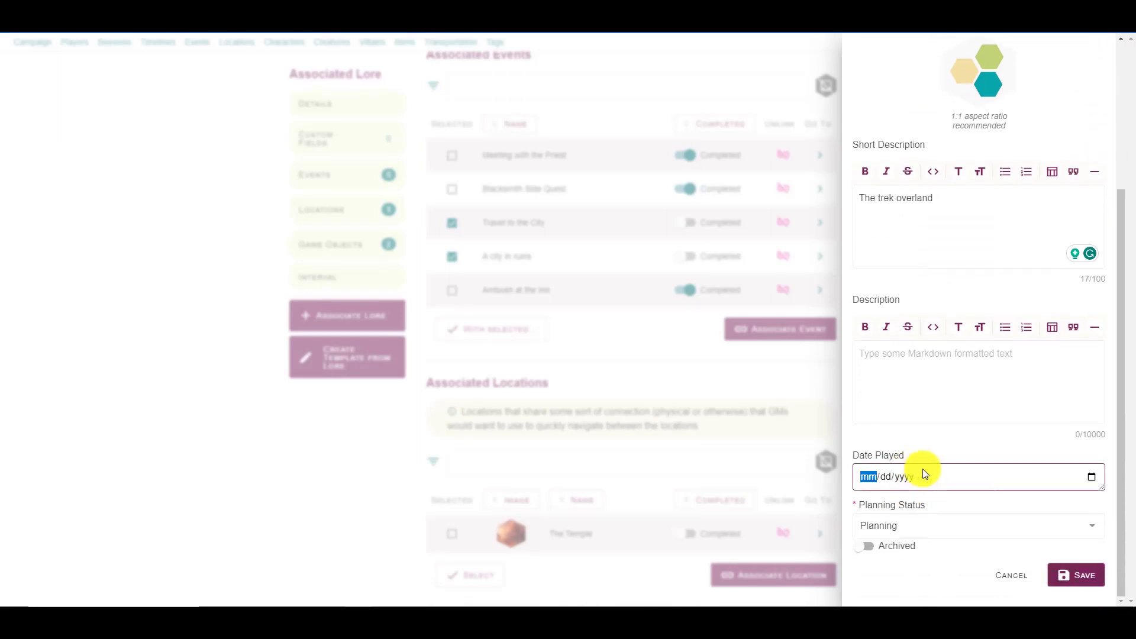
click(1092, 477)
key(Return)
click(1073, 569)
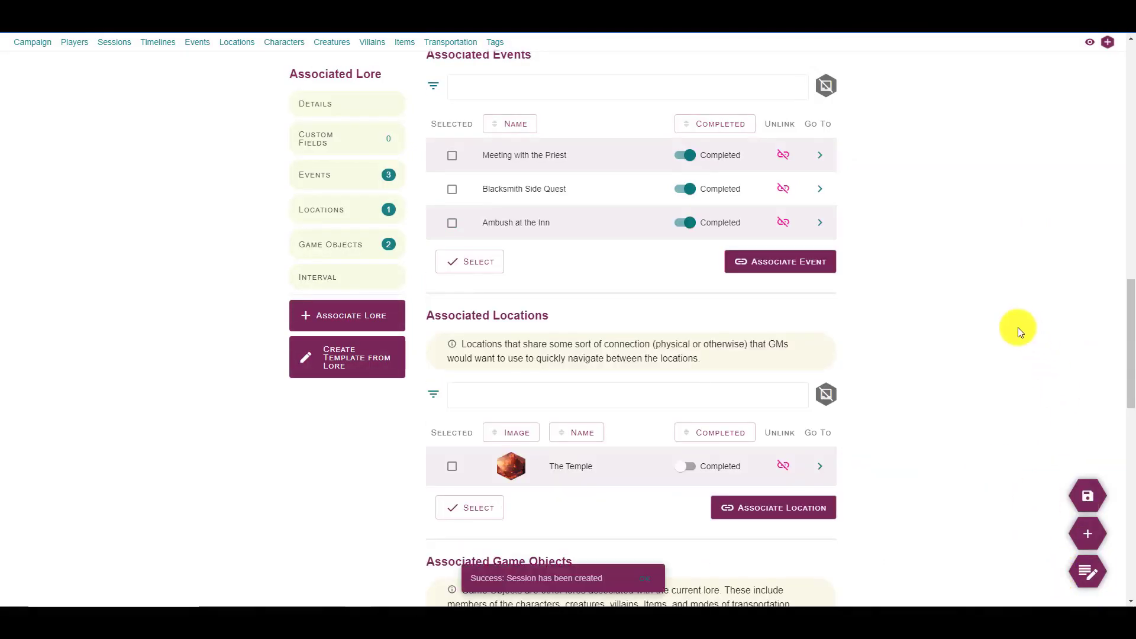
- Copy The Temple from Session 1's associated locations to the existing Session 2
scroll(605, 225, down, 8)
scroll(607, 226, up, 11)
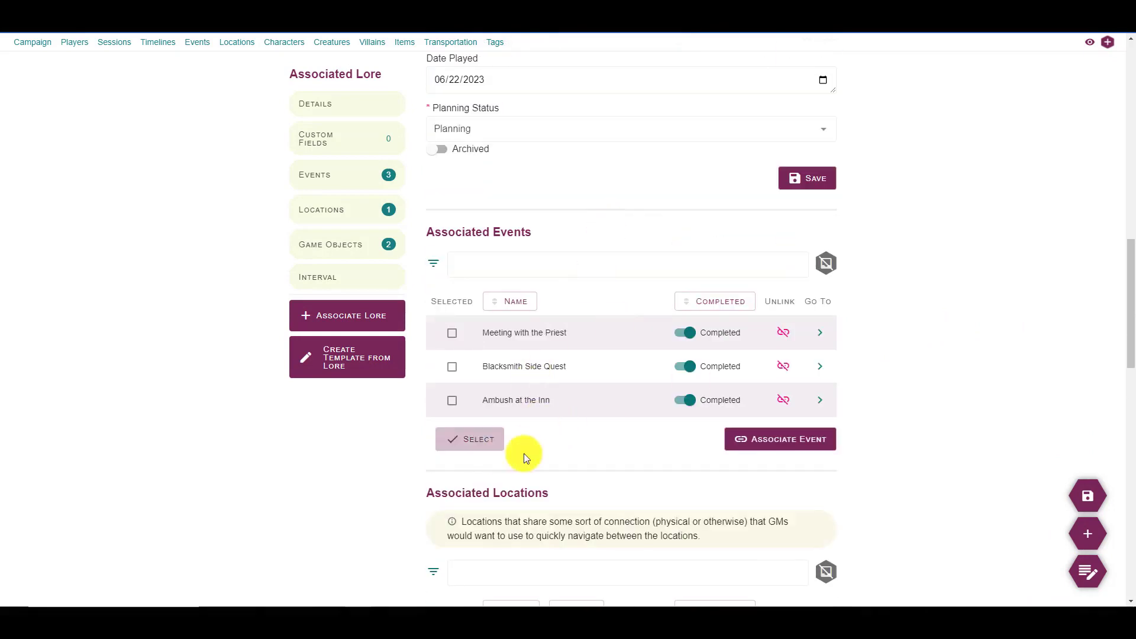
scroll(559, 385, up, 5)
scroll(560, 385, down, 8)
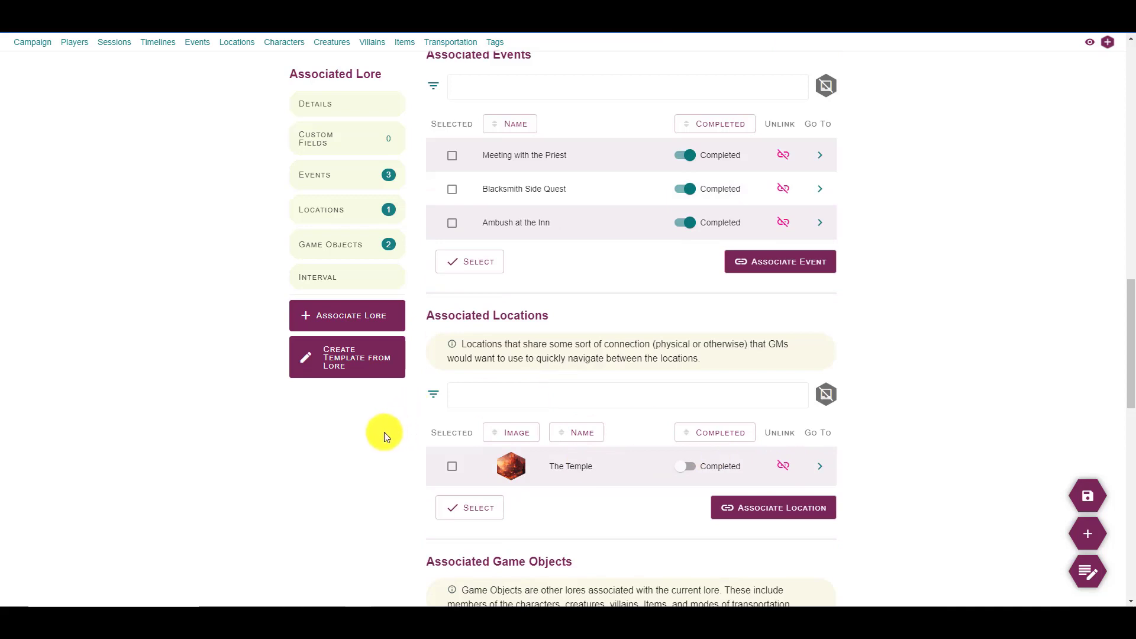
click(461, 466)
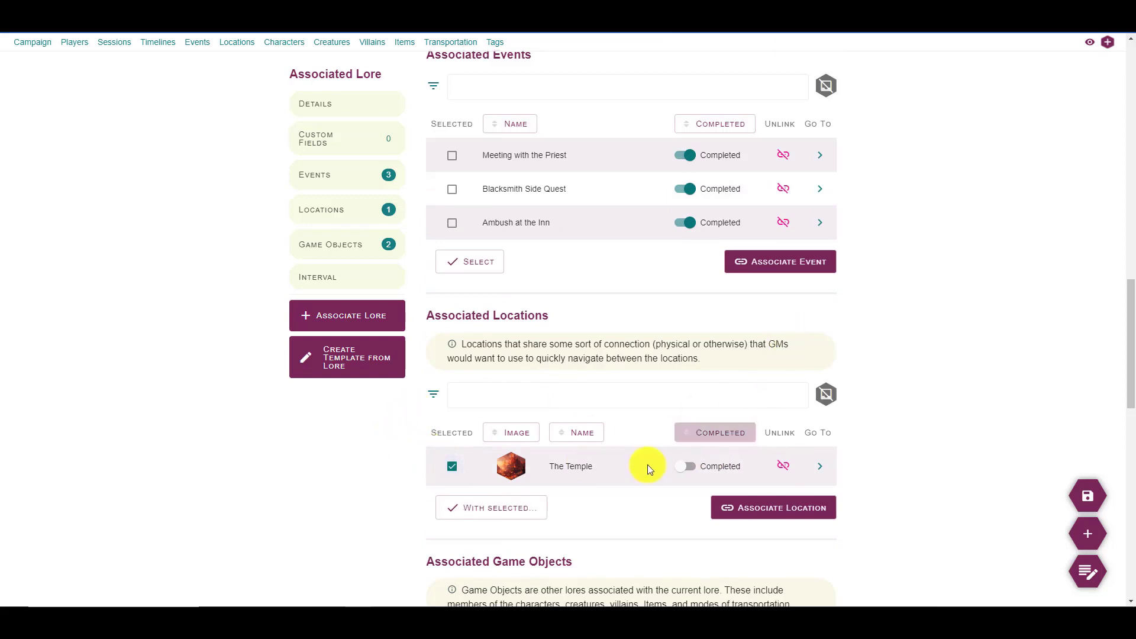
click(507, 507)
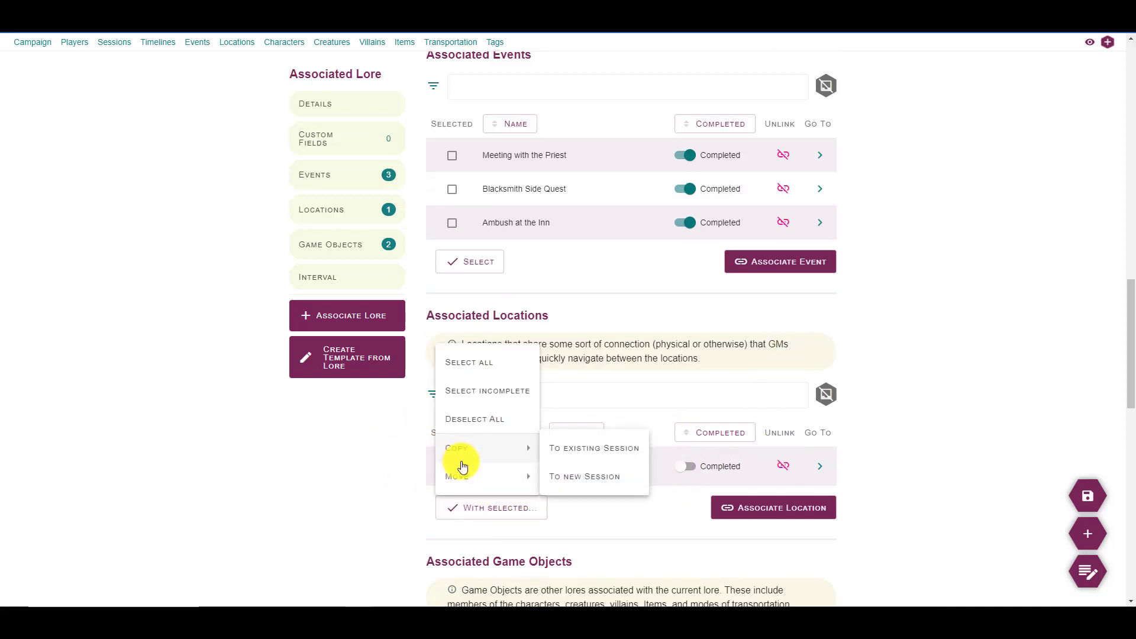
mouse_move(469, 478)
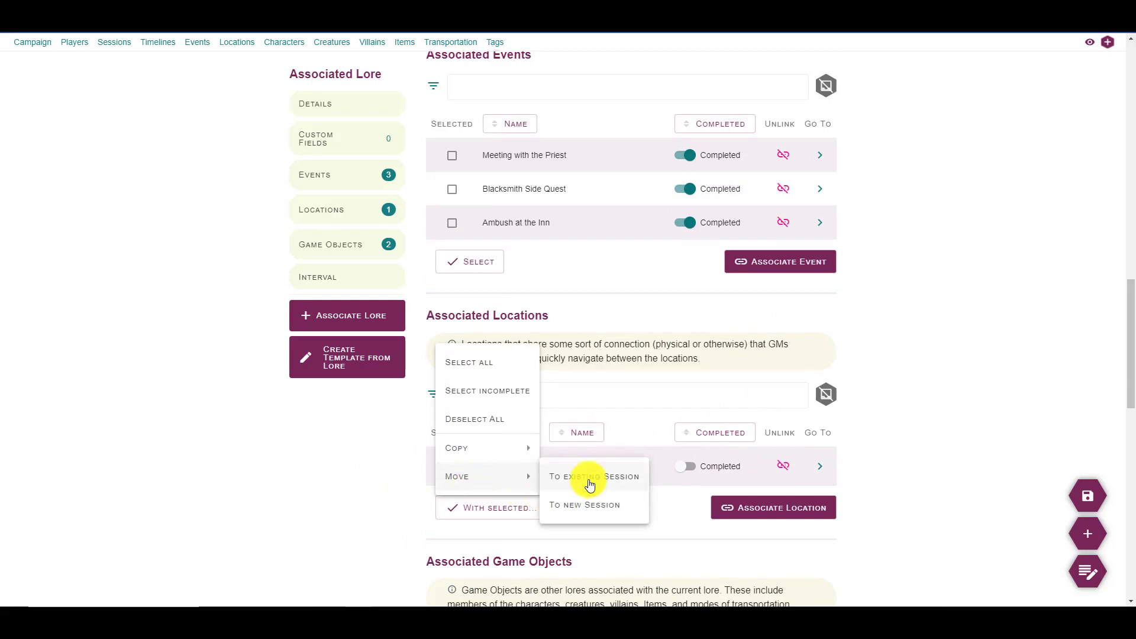
mouse_move(499, 452)
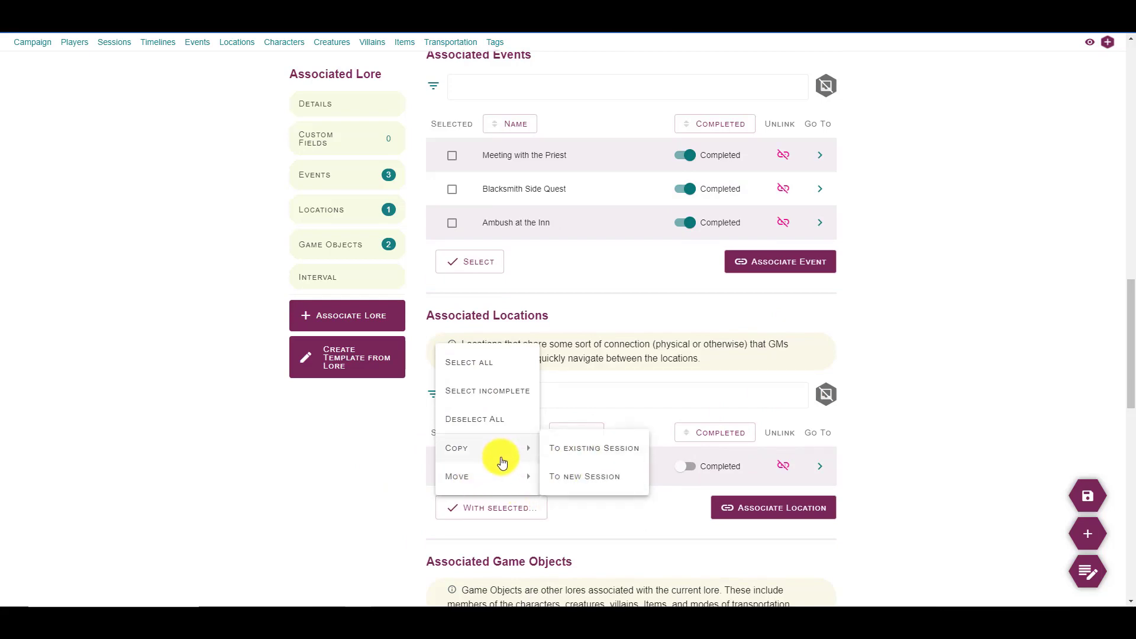
click(602, 450)
click(949, 123)
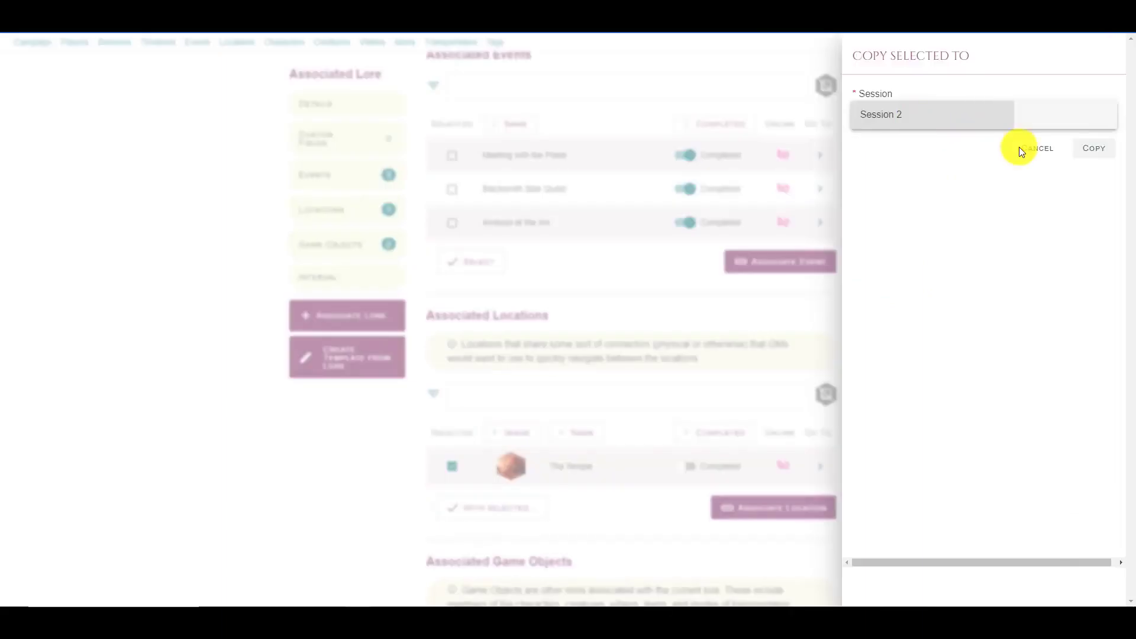
click(1095, 148)
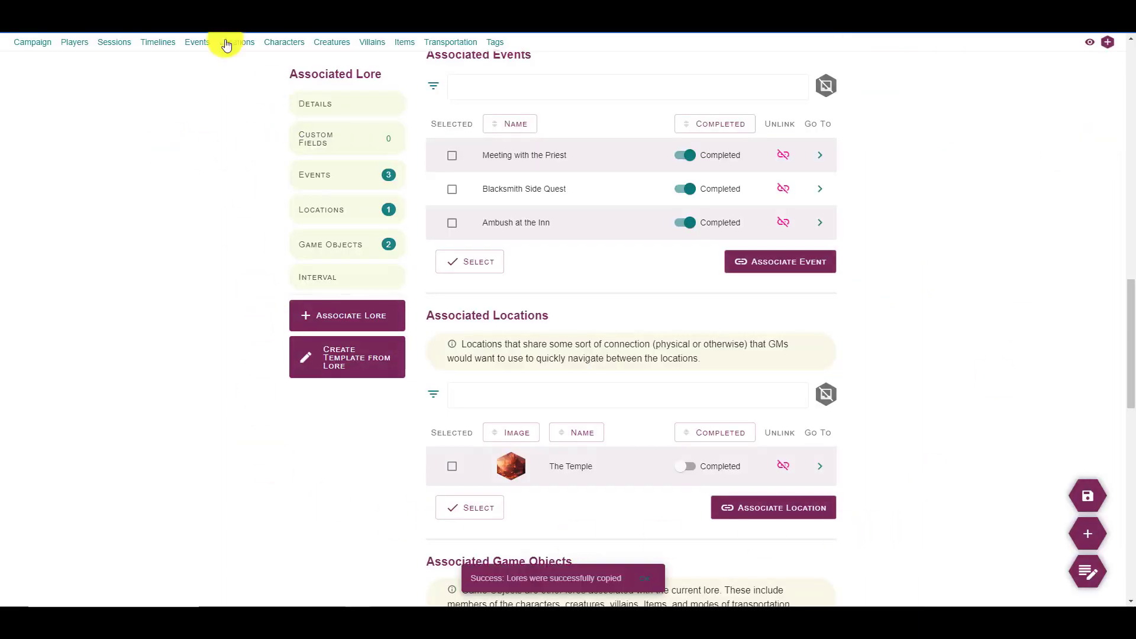
- Check the campaign's session list and open The Storyline timeline for editing
click(111, 43)
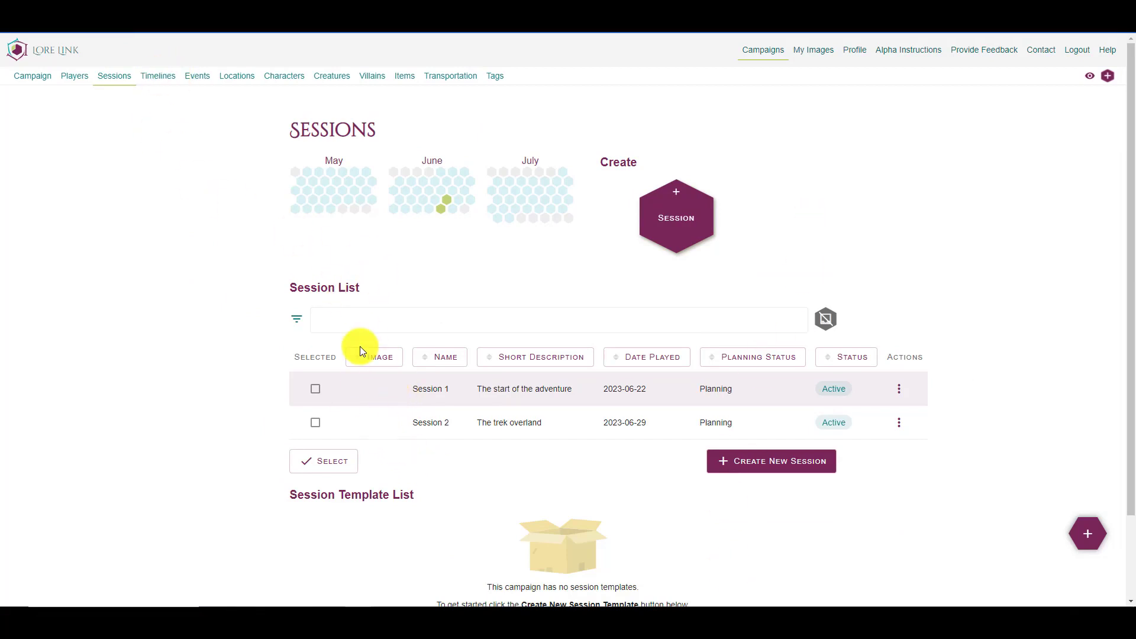
click(158, 77)
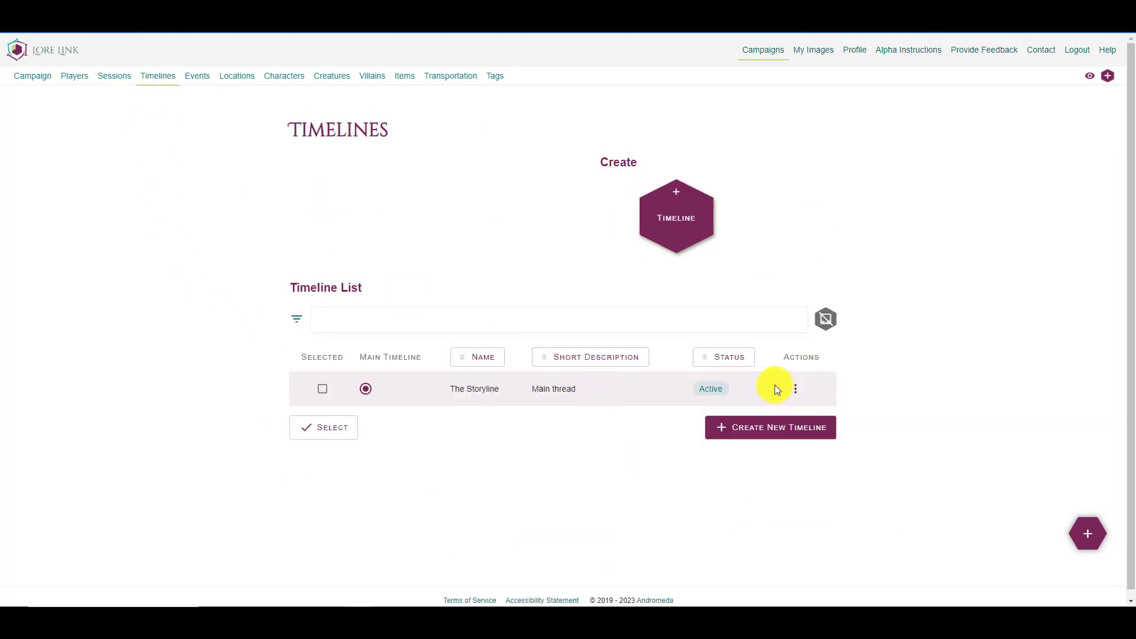
click(799, 392)
click(826, 418)
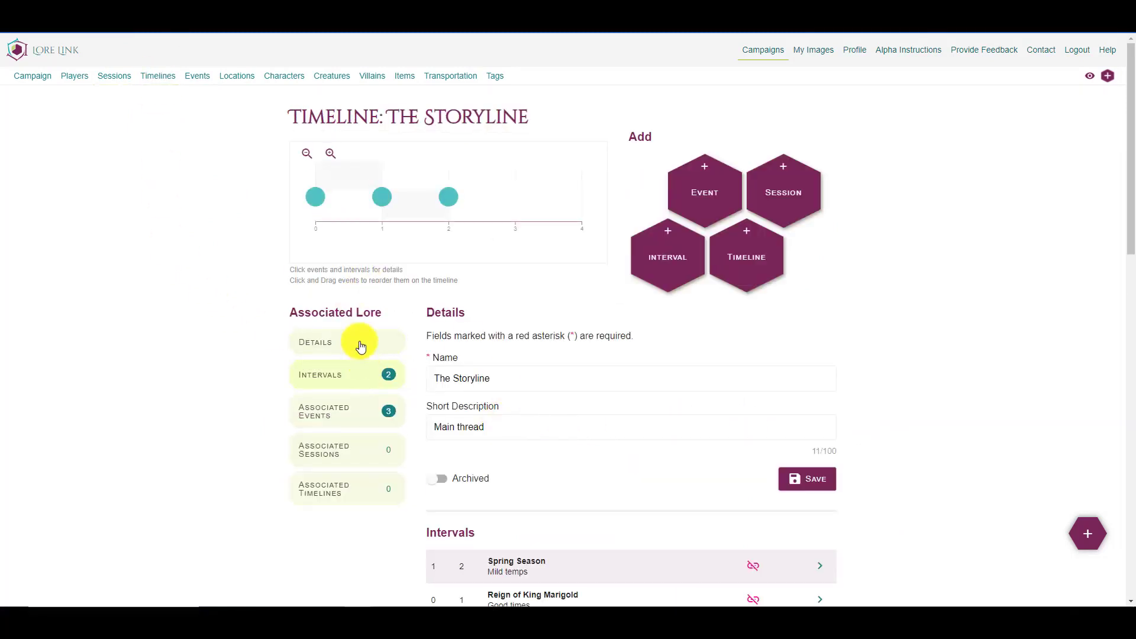
- View the details of the first two events on The Storyline's timeline graph
click(319, 200)
click(592, 152)
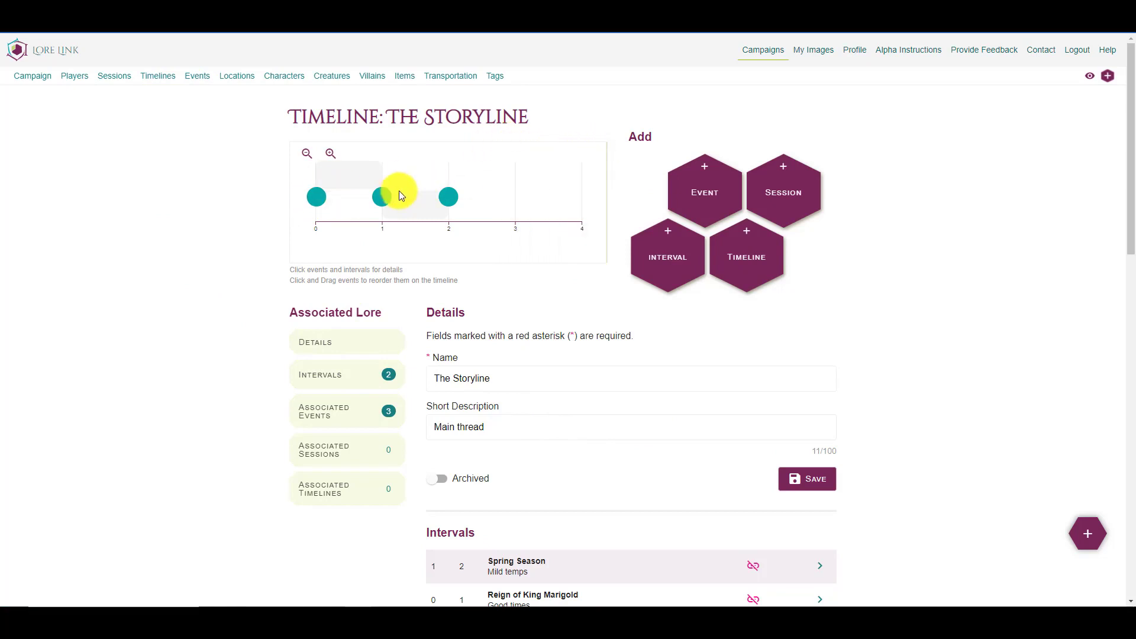
click(382, 196)
click(592, 152)
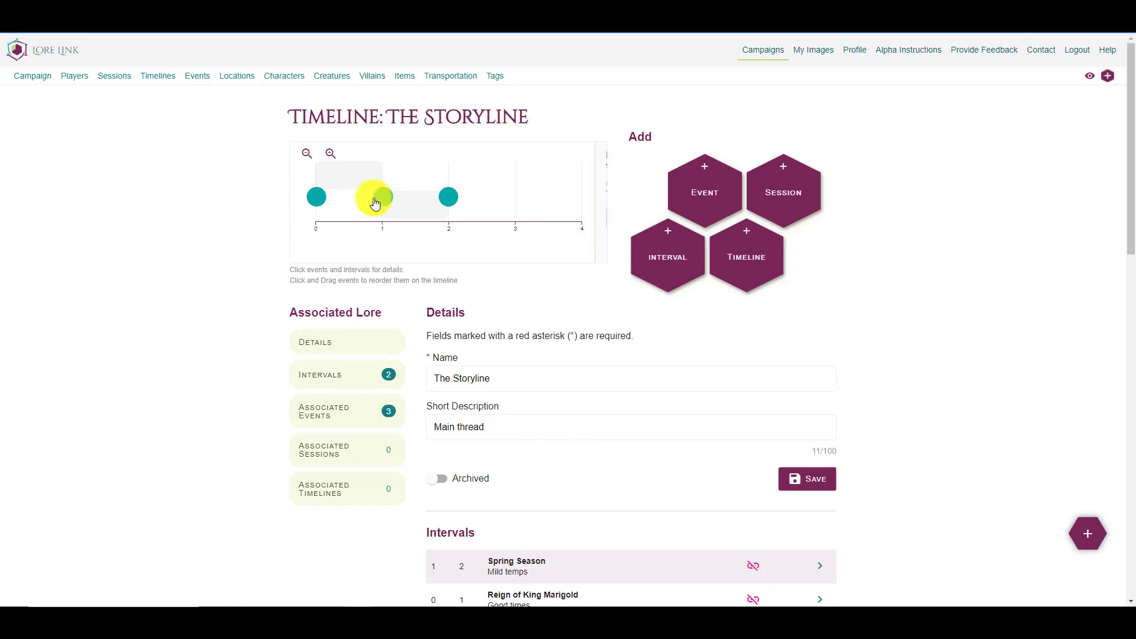
- Try to move the Meeting with the Priest event from position 1 to the start of the timeline
drag(375, 204, 312, 201)
click(380, 204)
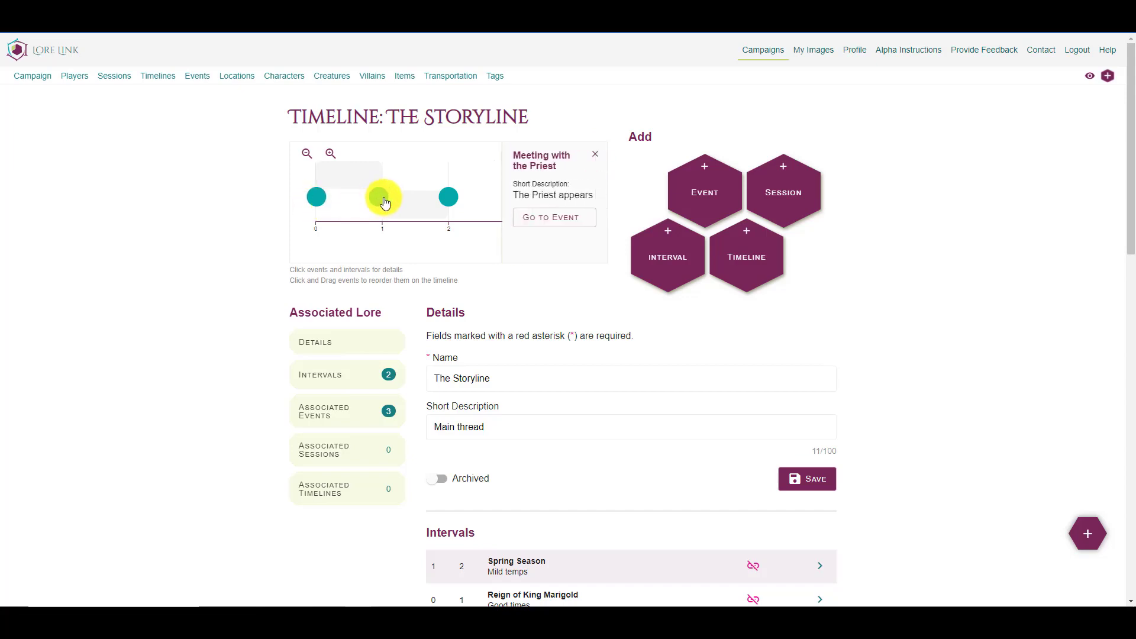
click(592, 153)
scroll(605, 385, down, 5)
scroll(406, 147, up, 5)
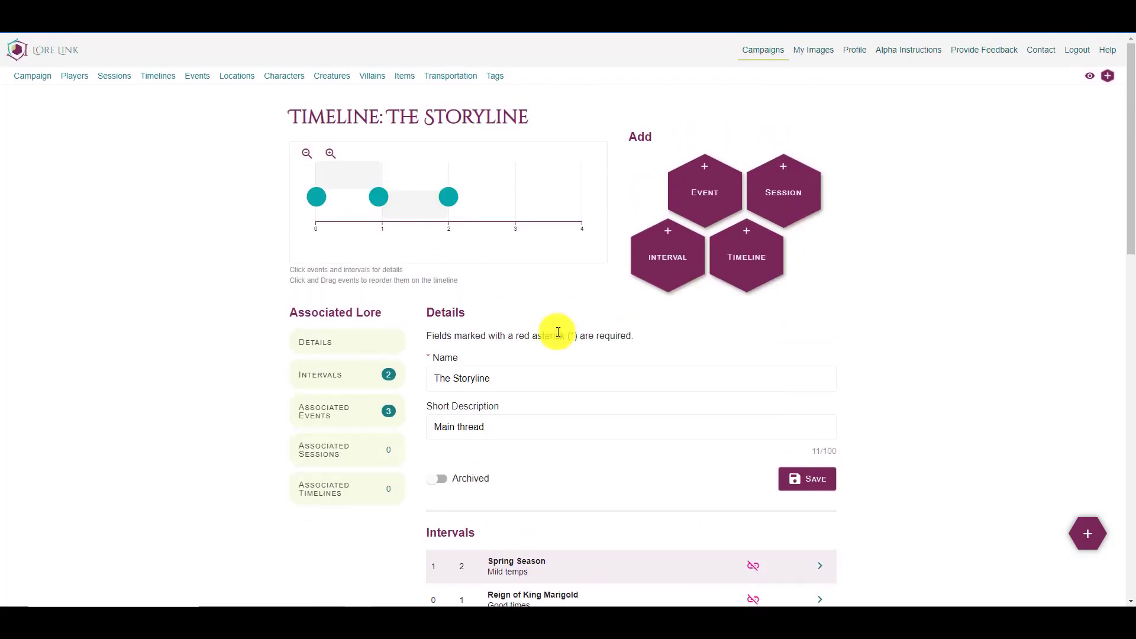
- Reorder the timeline so Meeting with the Priest comes before Ambush at the Inn, and check both events' details
mouse_move(305, 191)
mouse_down()
mouse_move(381, 196)
mouse_move(315, 197)
mouse_up()
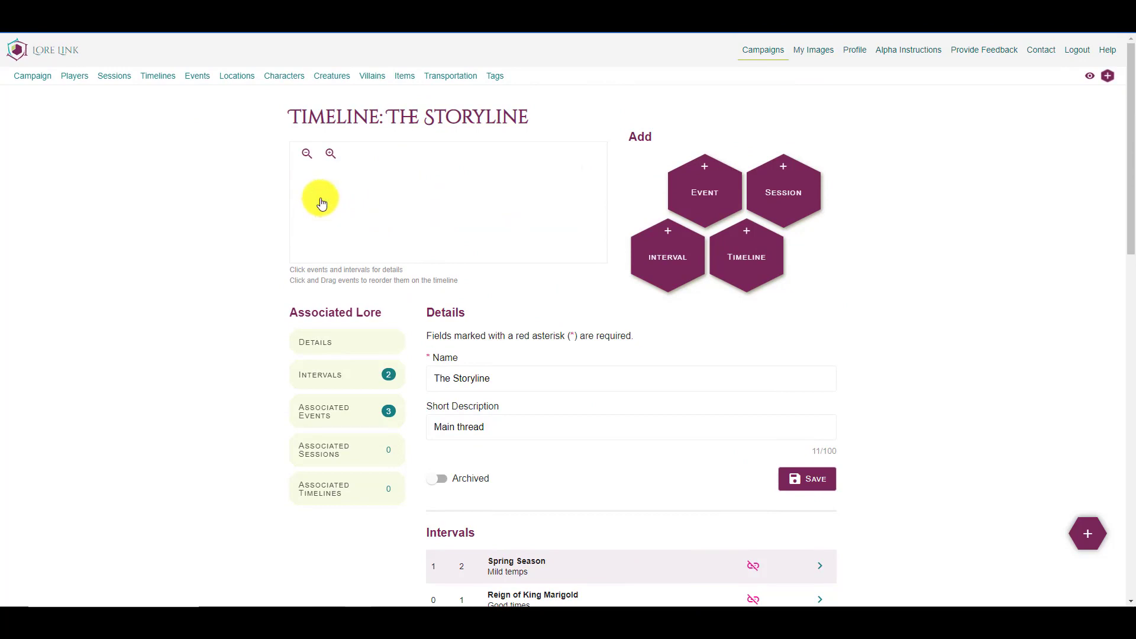
click(378, 194)
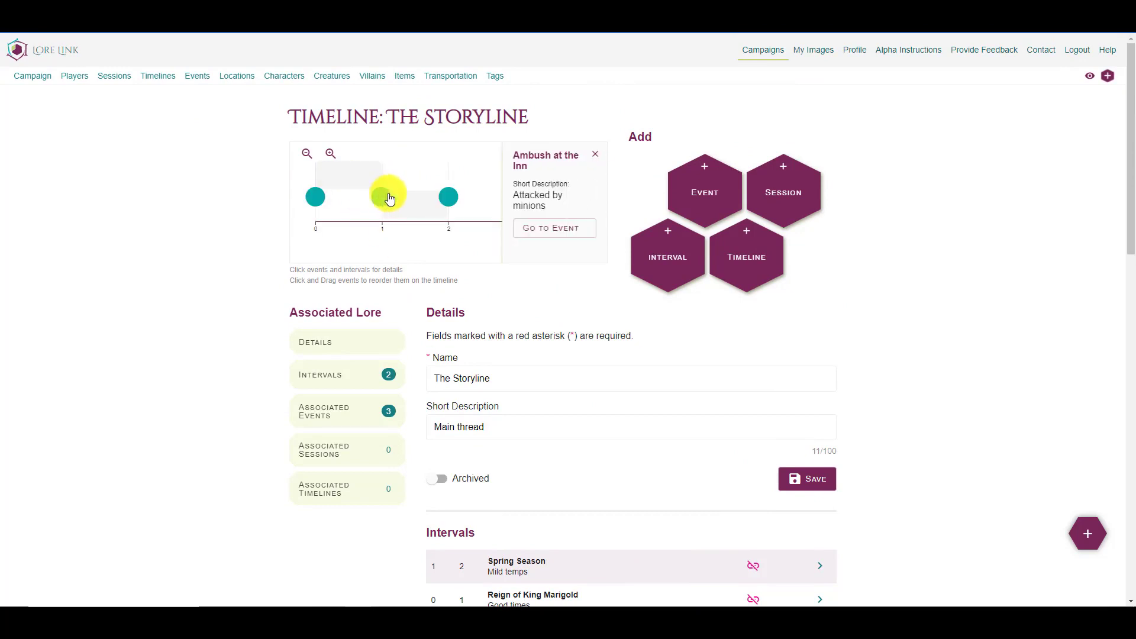
drag(598, 144, 598, 156)
click(598, 157)
click(315, 197)
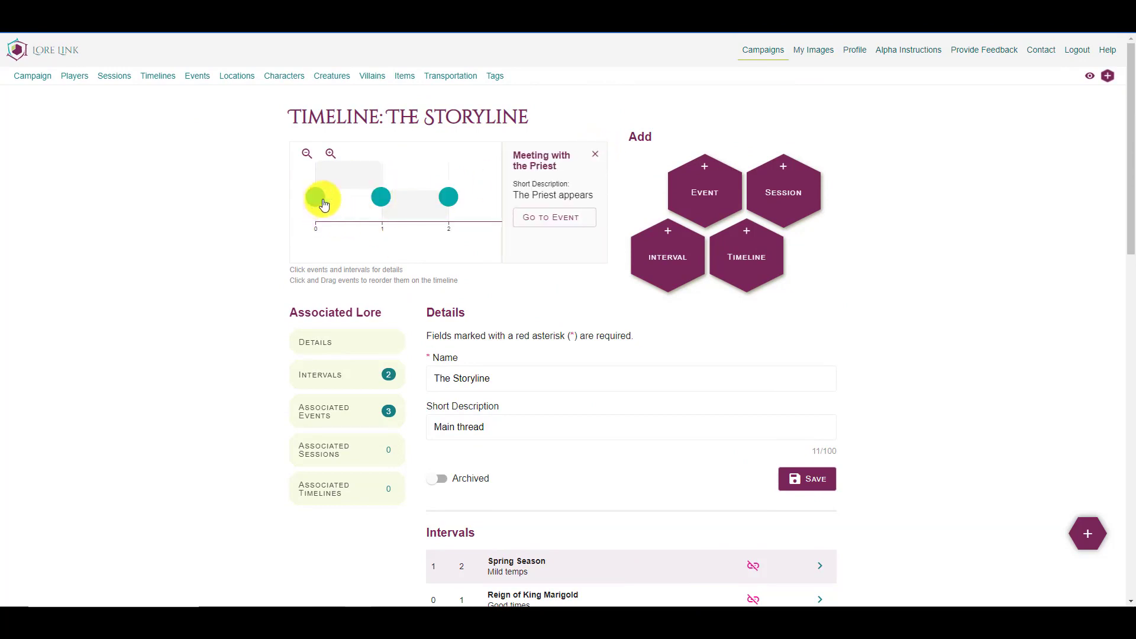
click(591, 157)
- View the details of the Reign of King Marigold interval on the timeline graph
click(345, 178)
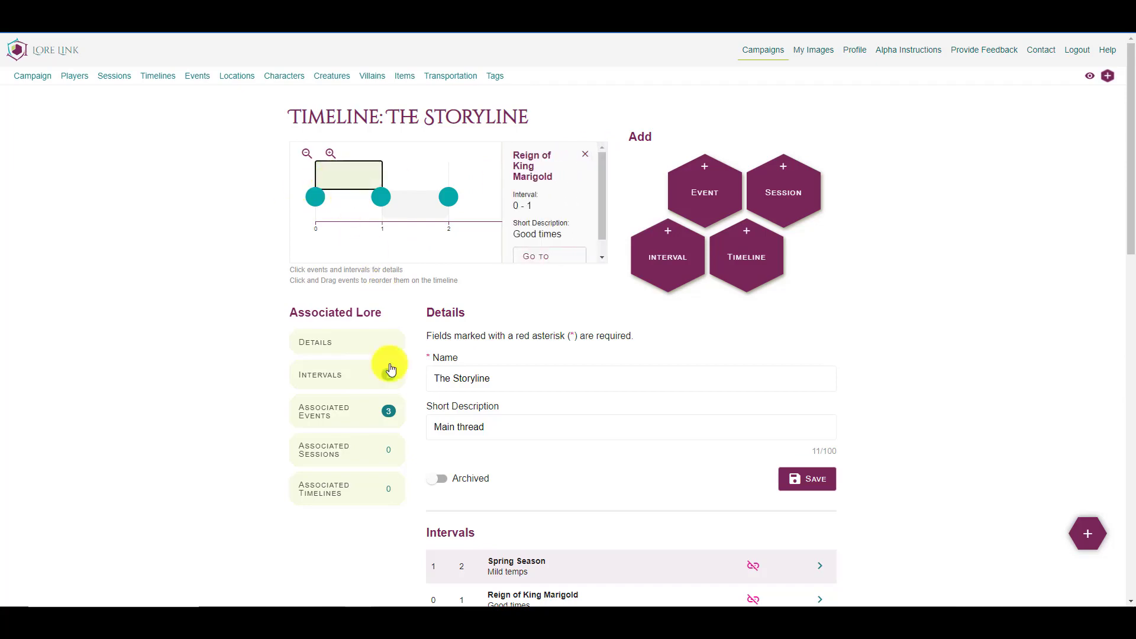
scroll(588, 180, down, 2)
scroll(595, 152, up, 2)
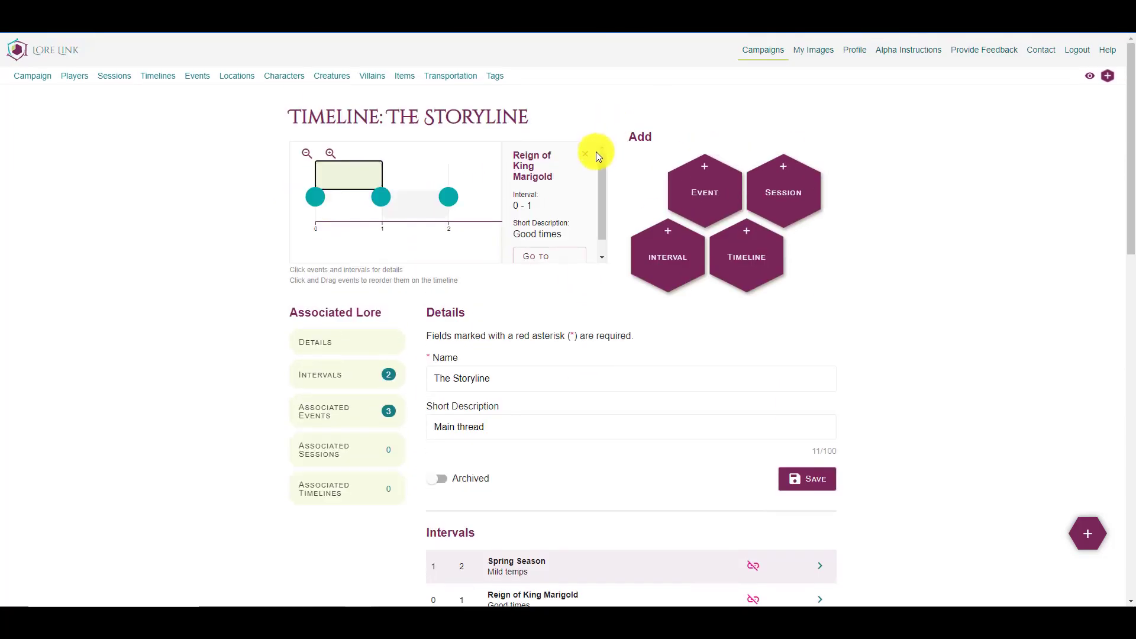
- Rename the Reign of King Marigold interval as Session 0 Events and associate it with Session 1
click(585, 156)
scroll(714, 447, down, 2)
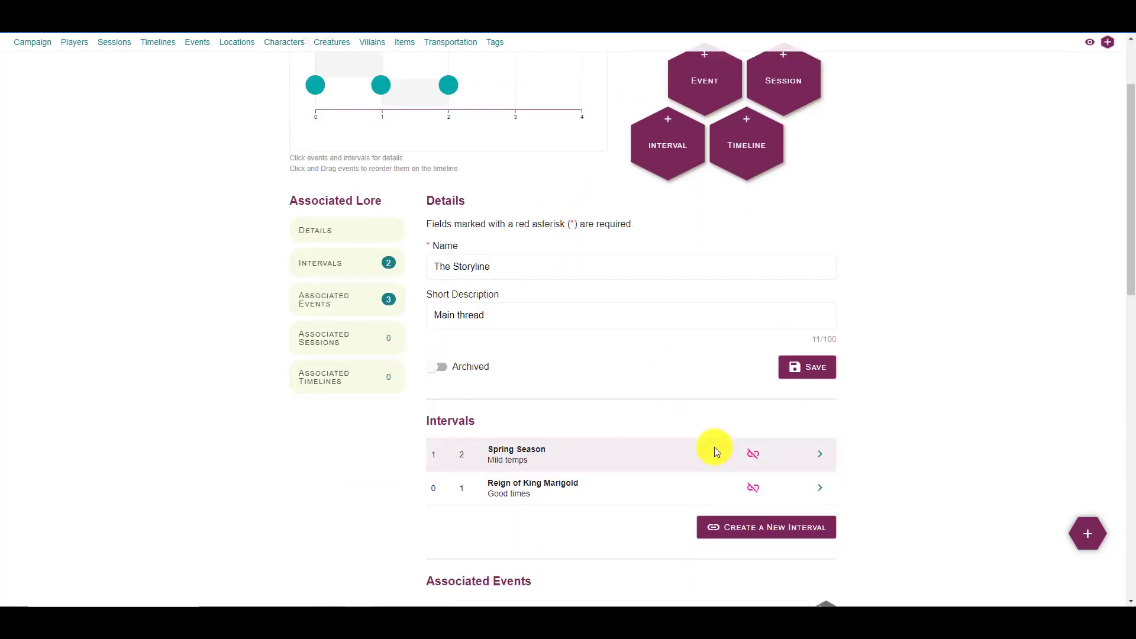
click(819, 485)
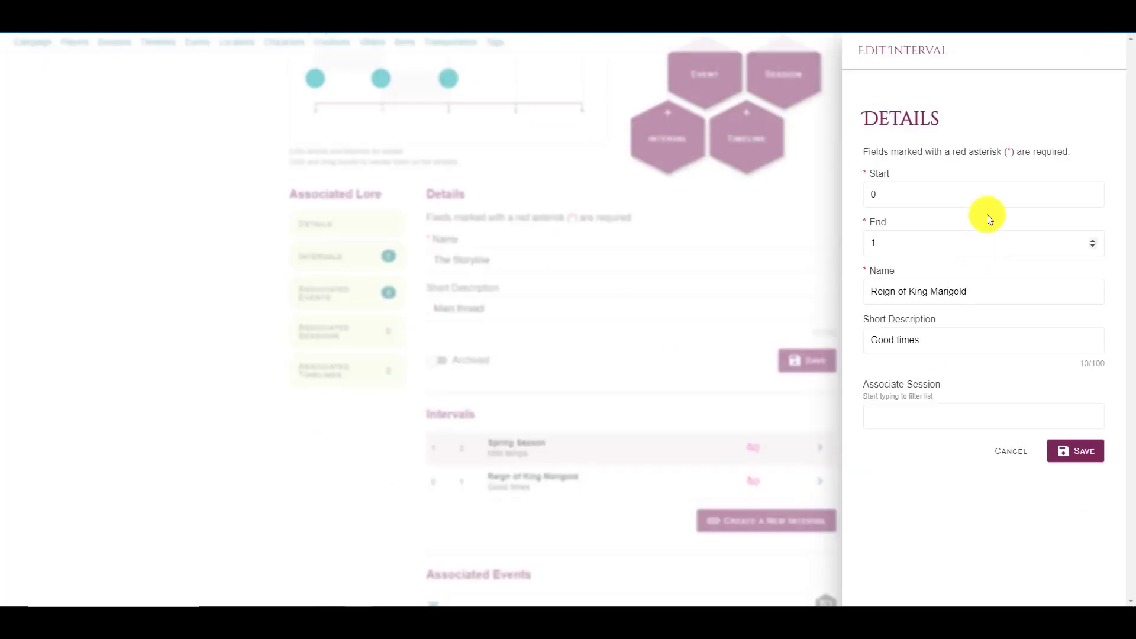
triple_click(935, 292)
text(Session 0 Events)
click(921, 415)
click(905, 442)
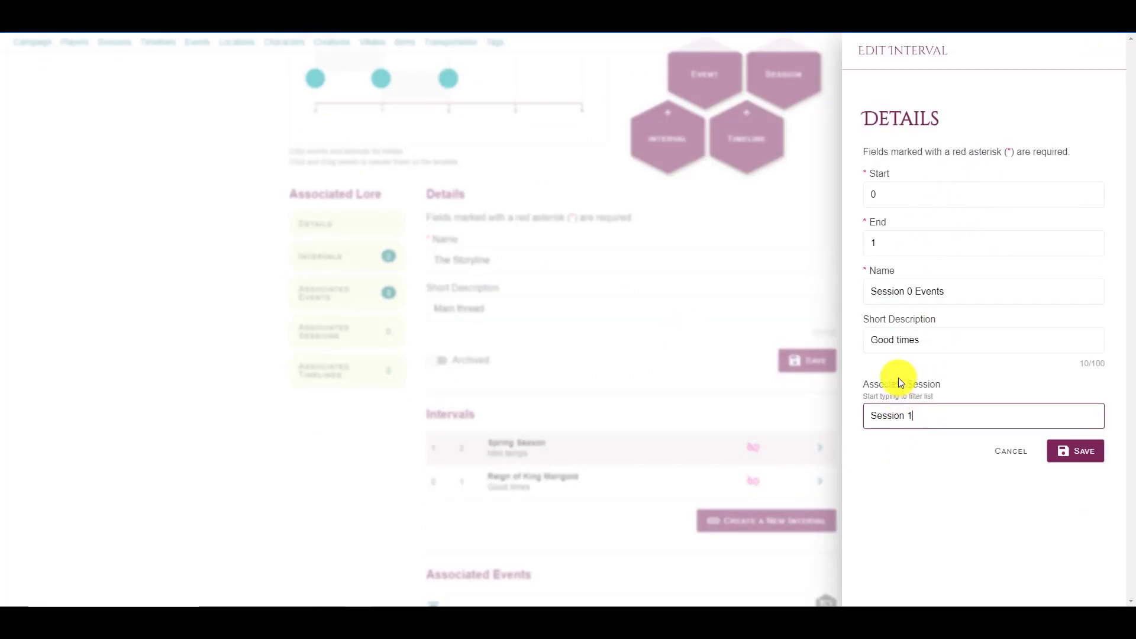
- Correct the interval's name to Session 1 Events, save it and leave the interval editor
click(917, 283)
key(BackSpace)
key(BackSpace)
text(1)
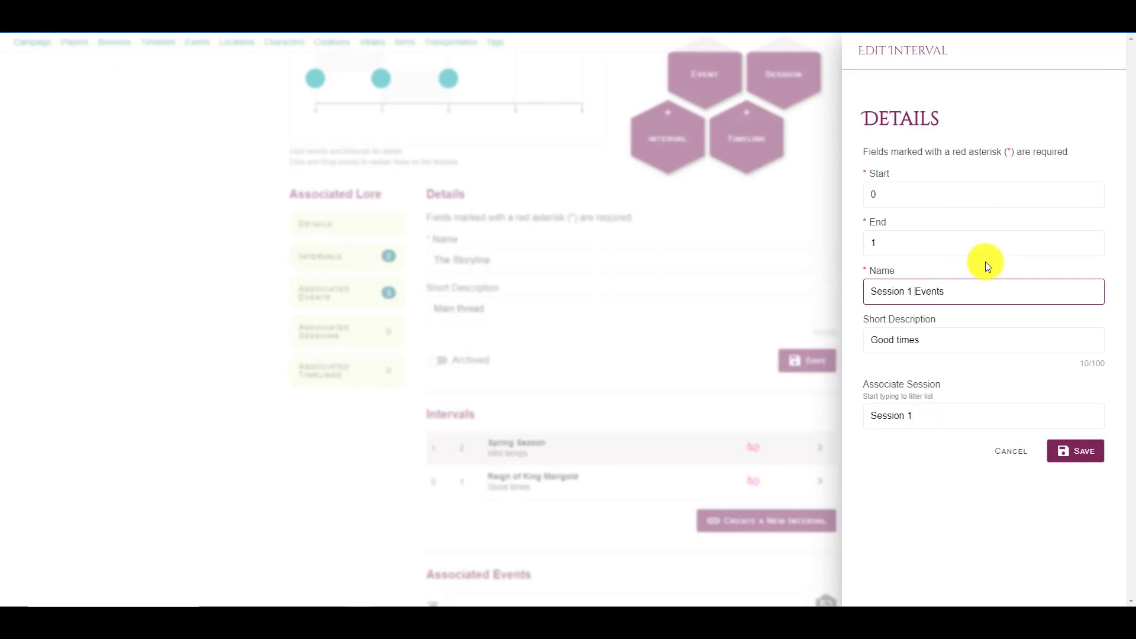
click(1066, 456)
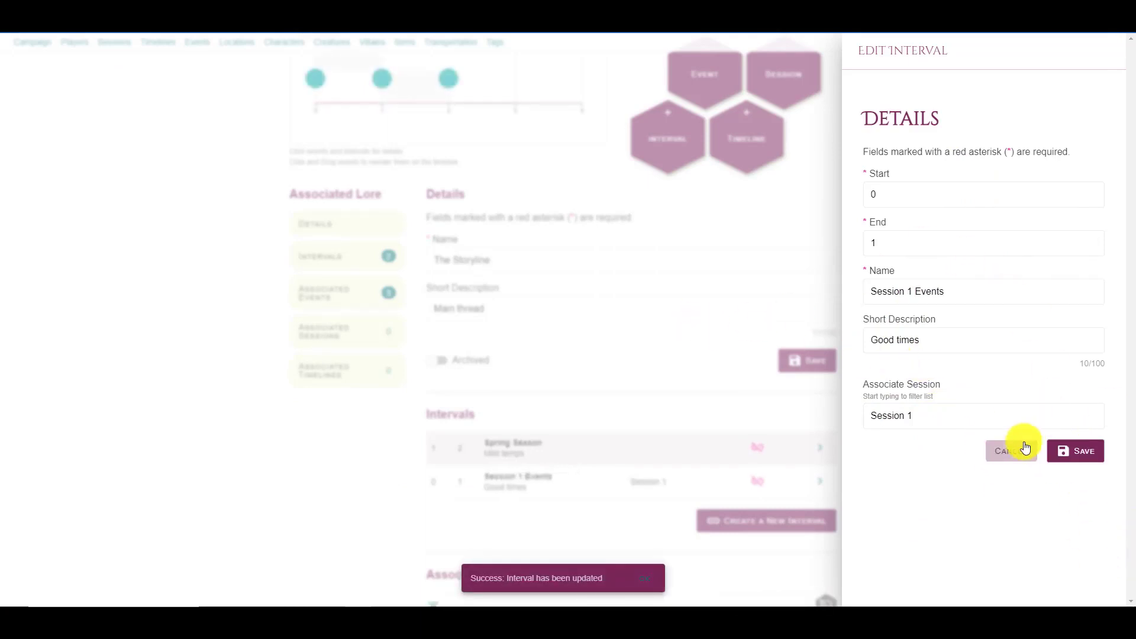
click(1007, 449)
- View the Session 1 Events interval's details on the timeline graph and its entry in the interval list
scroll(349, 211, up, 2)
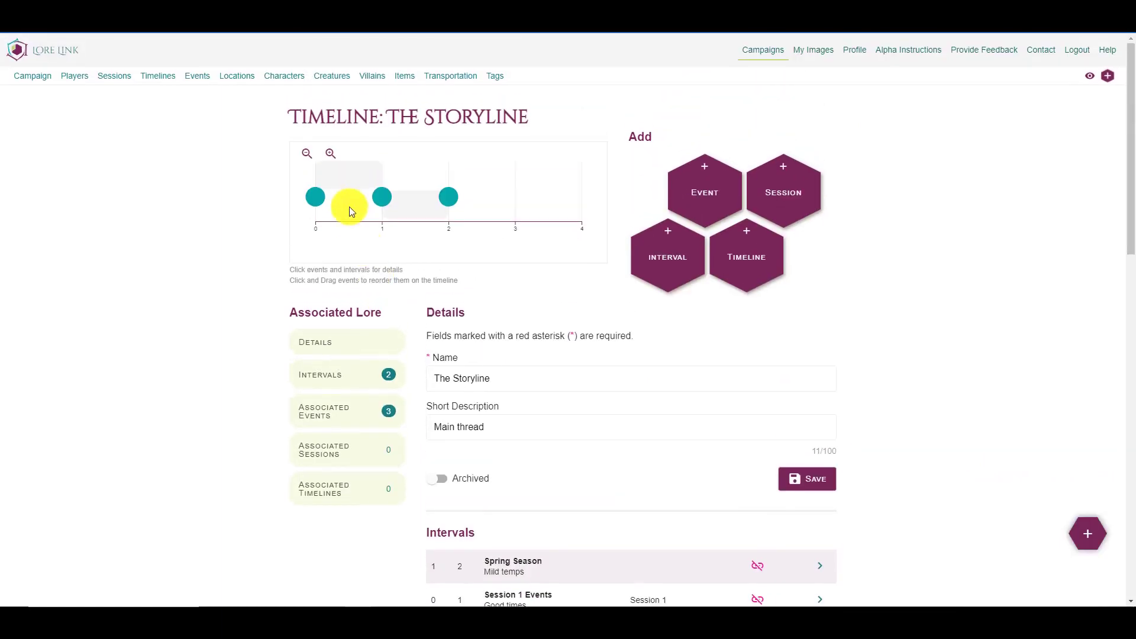
click(345, 173)
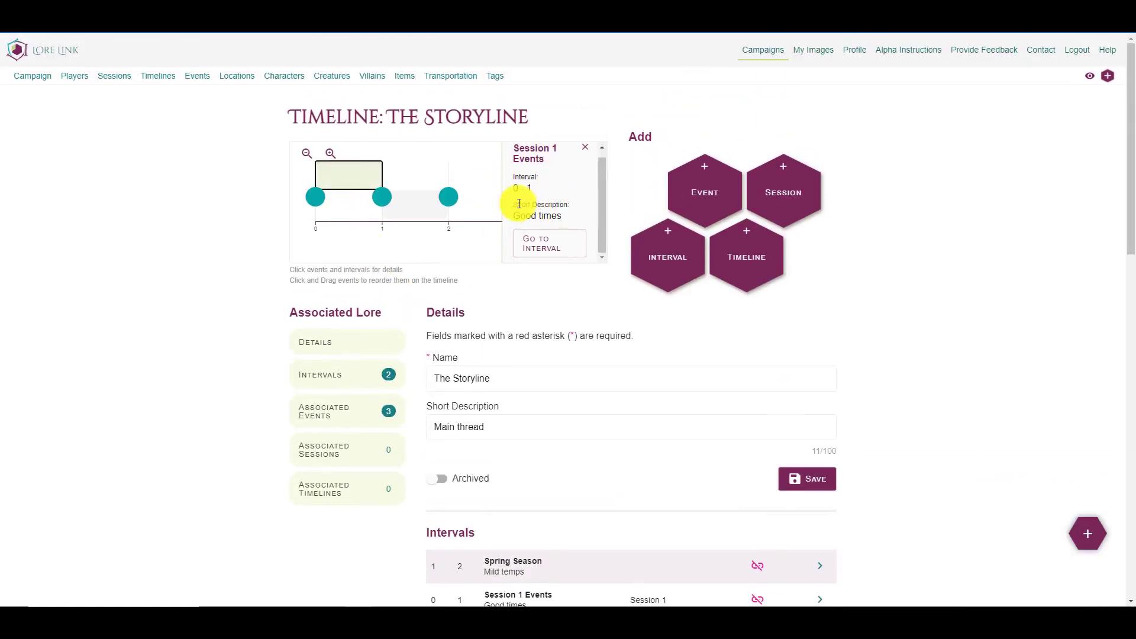
click(584, 148)
scroll(168, 277, down, 5)
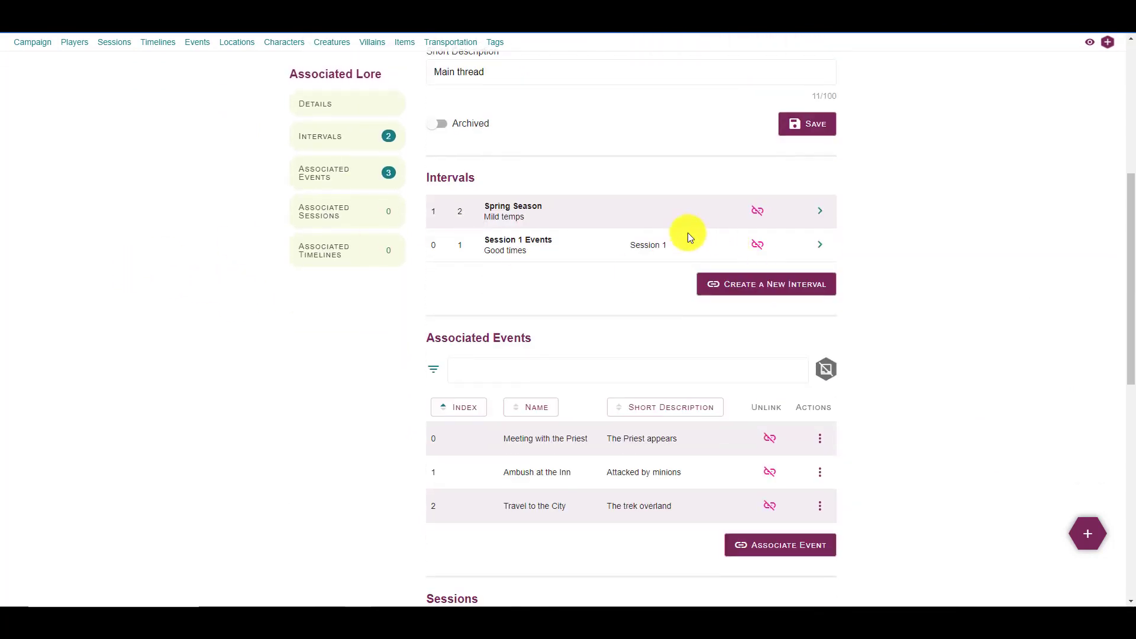
- Open Session 1 from the sessions list and review its associated game objects, interval and notes
click(120, 42)
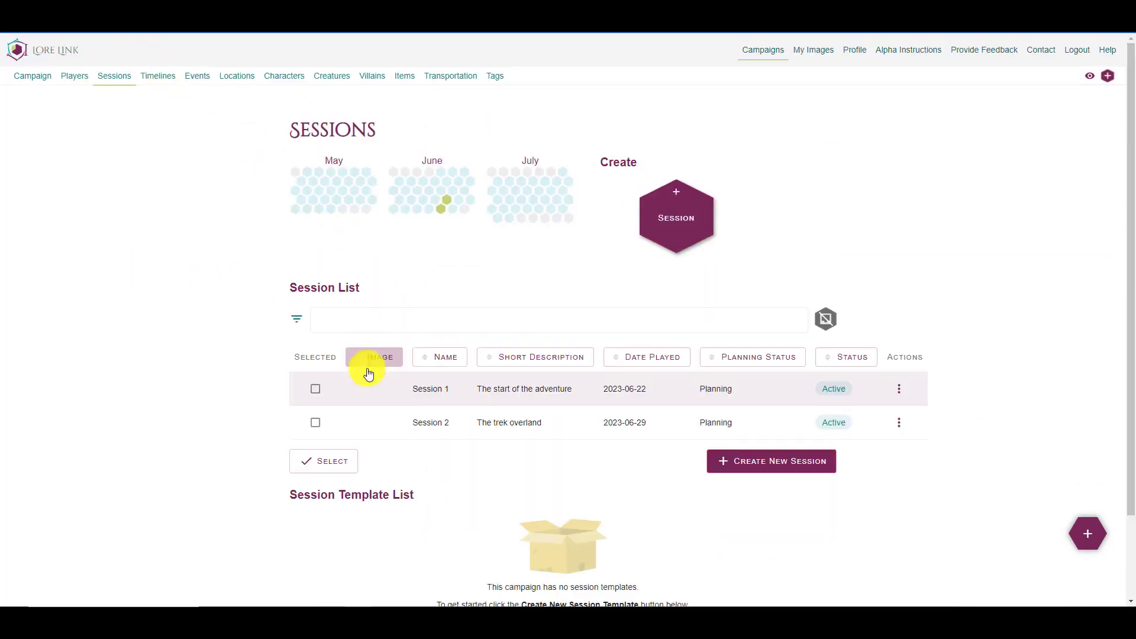
click(899, 389)
click(913, 419)
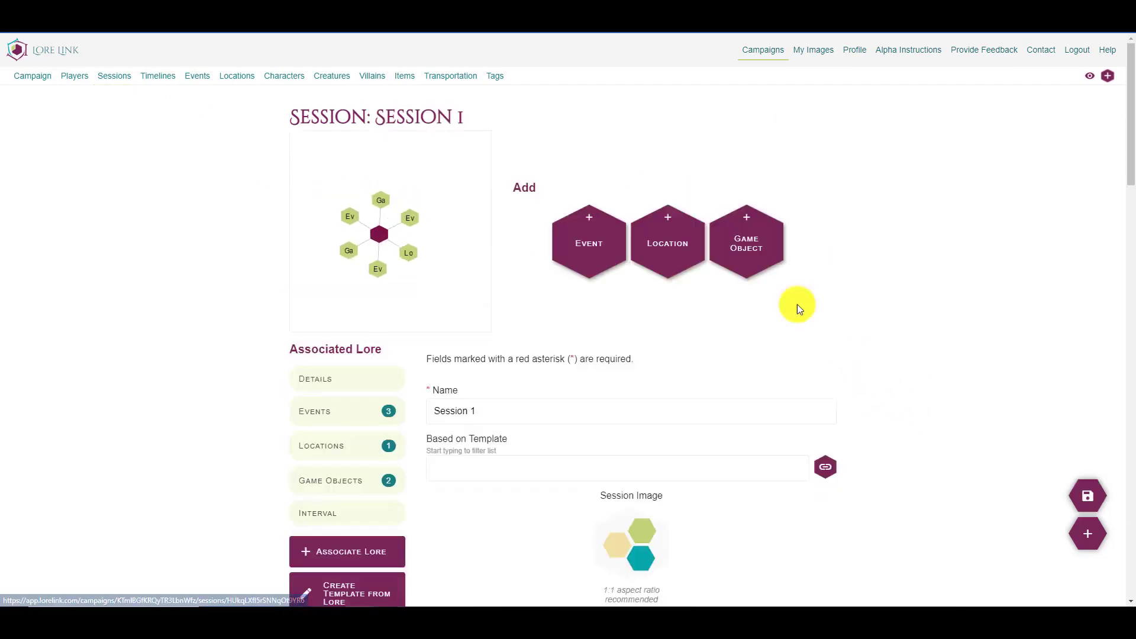
scroll(724, 275, down, 15)
scroll(707, 273, down, 8)
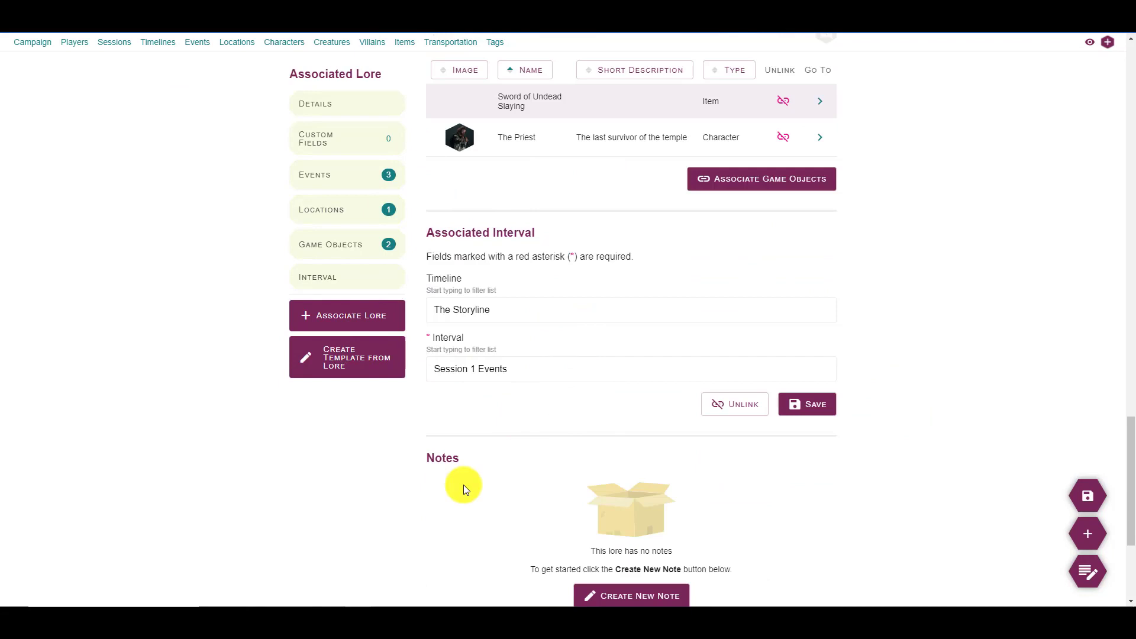
scroll(634, 368, down, 4)
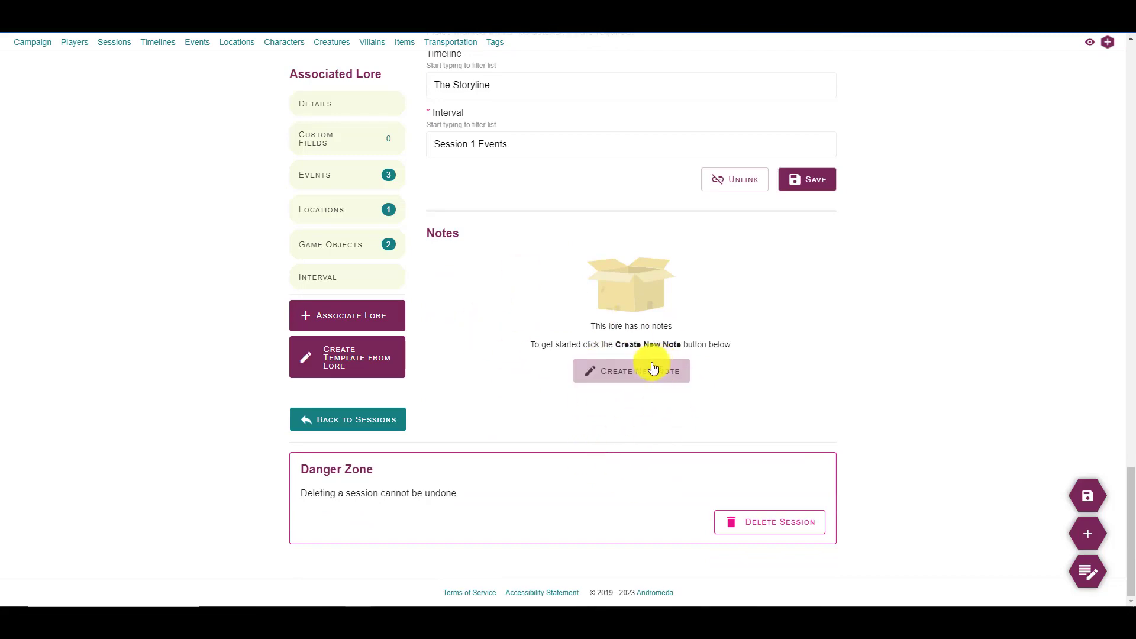
scroll(651, 367, up, 4)
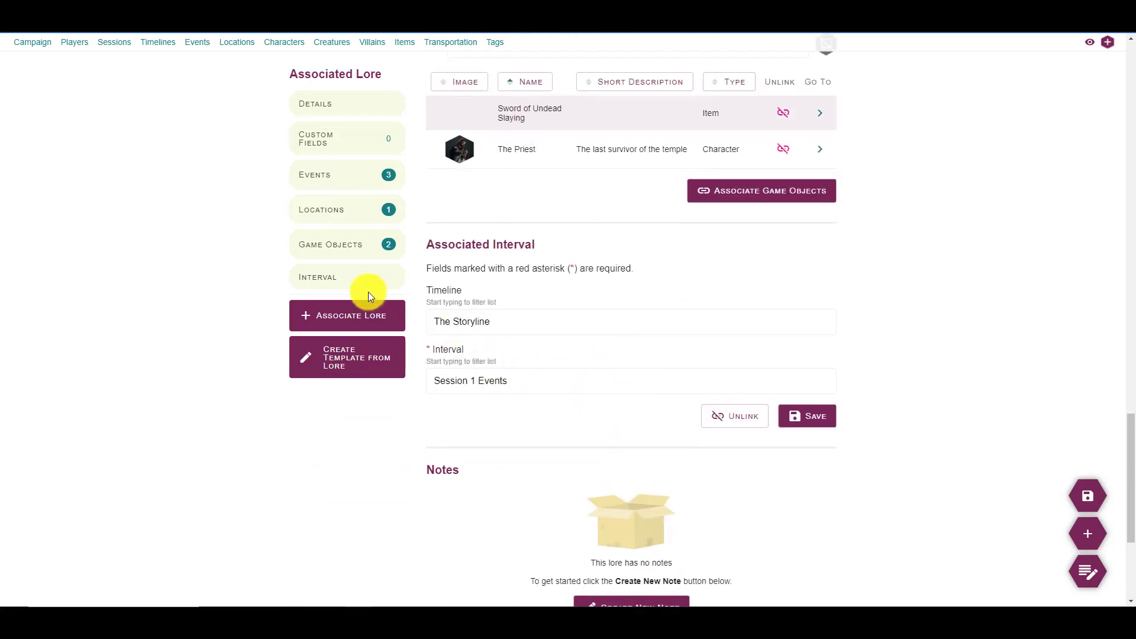
scroll(207, 296, up, 20)
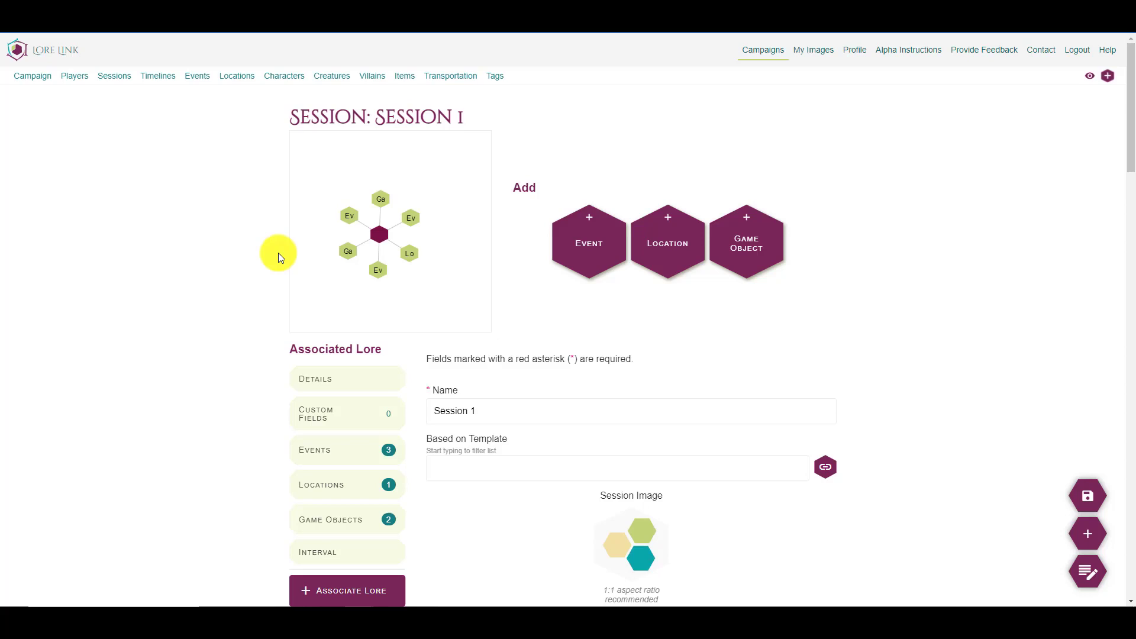
- Switch Session 1 to view mode and review its Meeting with the Priest event, including game objects and triggers
click(1089, 82)
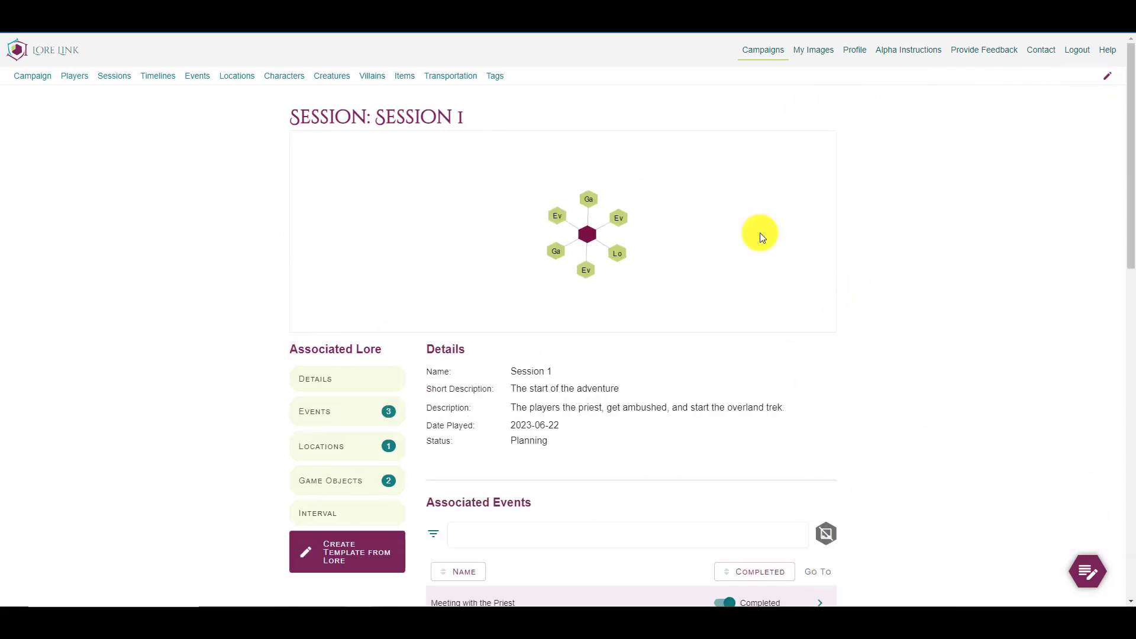
click(820, 602)
scroll(728, 264, down, 3)
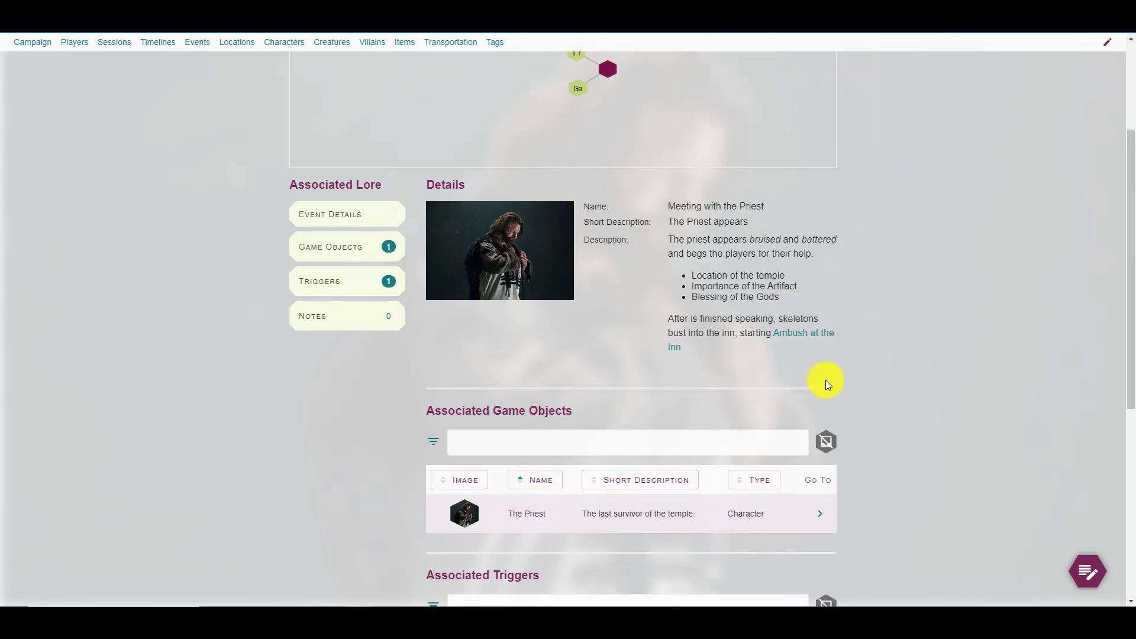
scroll(853, 235, down, 6)
scroll(781, 203, up, 2)
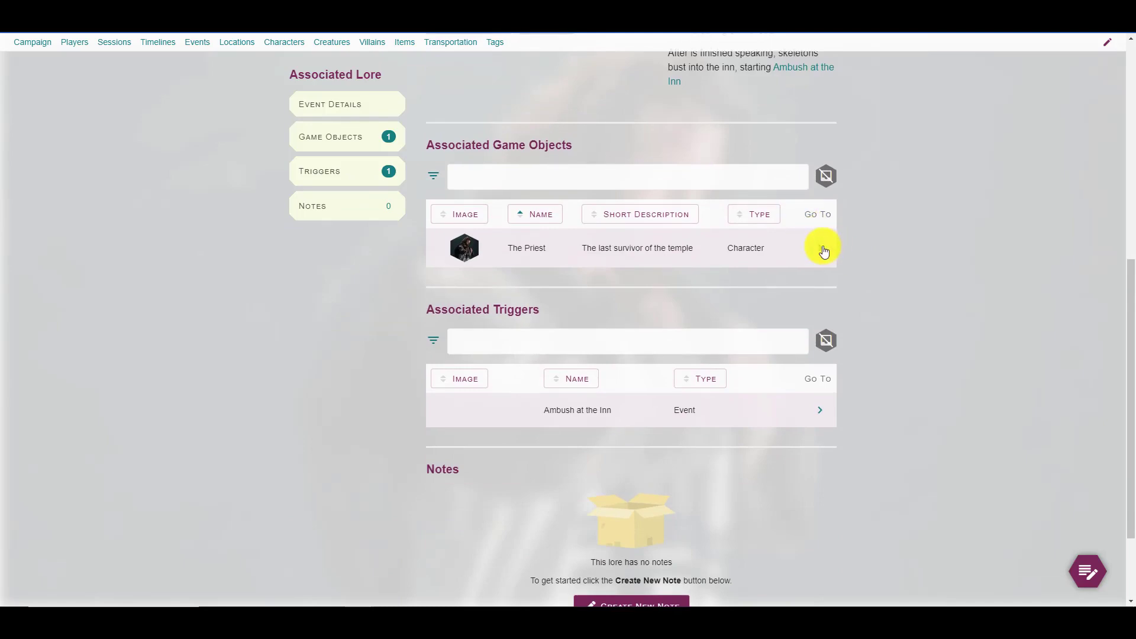
- Open The Priest character from the event's associated game objects and review its details and notes
click(823, 249)
scroll(605, 286, down, 2)
scroll(602, 368, up, 2)
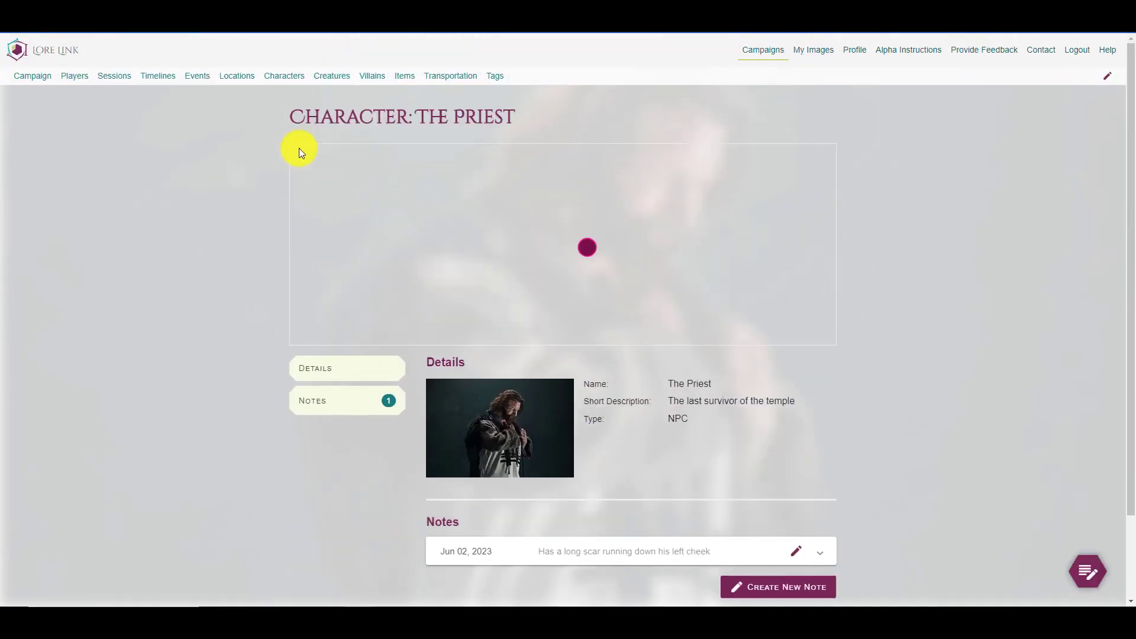
- Open the Ambush at the Inn event from the event list and review its details
click(190, 75)
scroll(704, 290, down, 4)
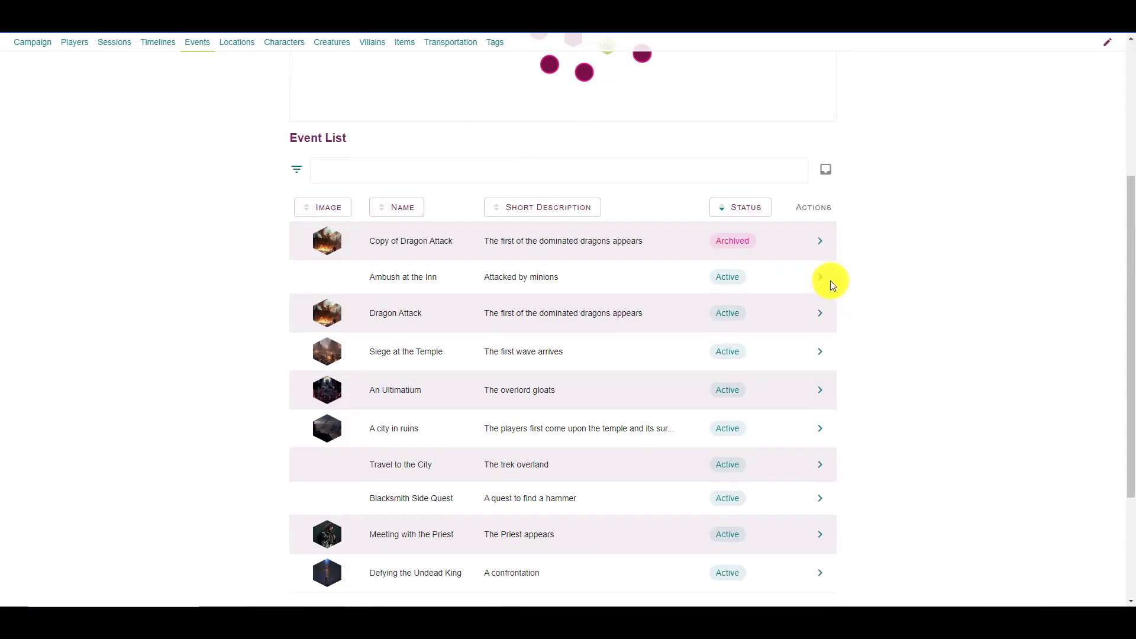
click(820, 276)
scroll(381, 254, down, 1)
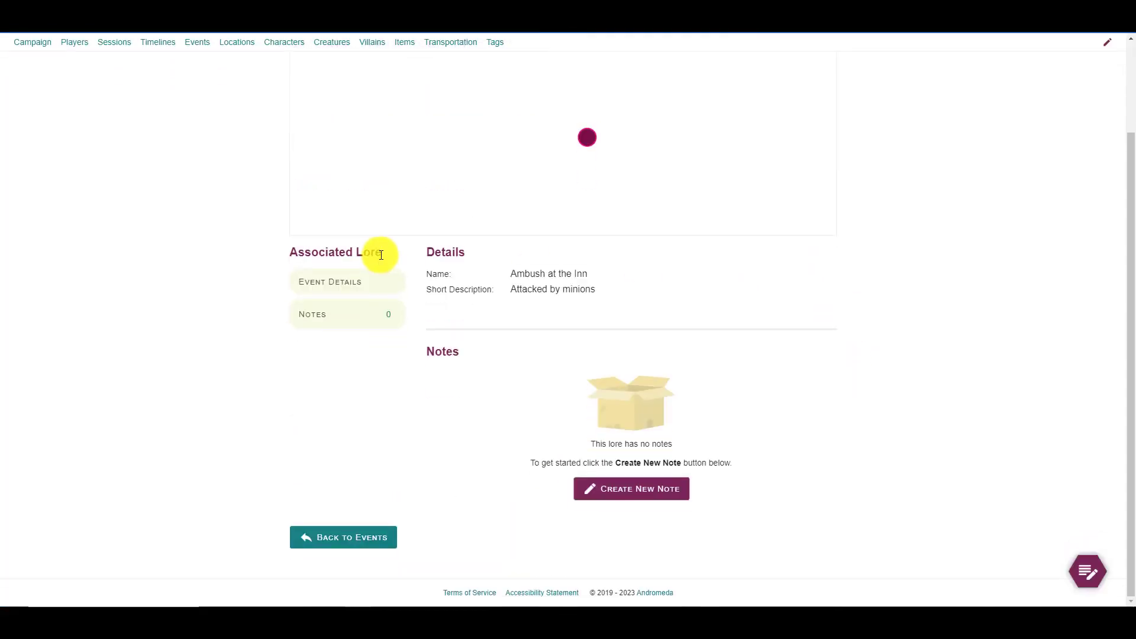
- Return to the event list and view the Meeting with the Priest event's details
right_click(186, 192)
click(210, 200)
scroll(731, 435, down, 3)
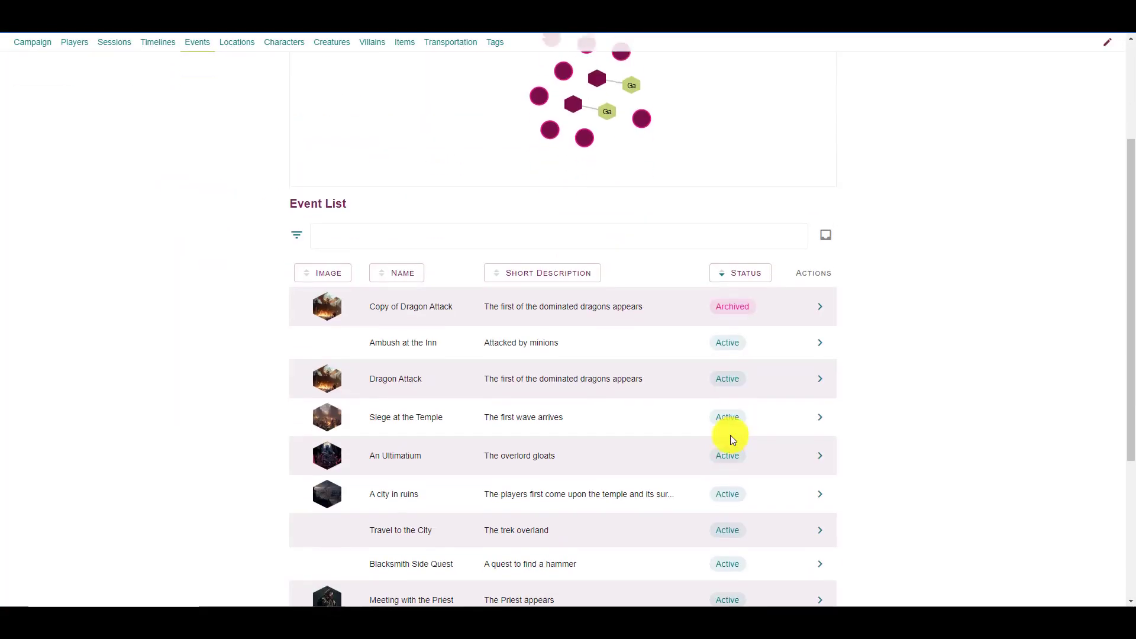
scroll(715, 418, down, 3)
click(819, 416)
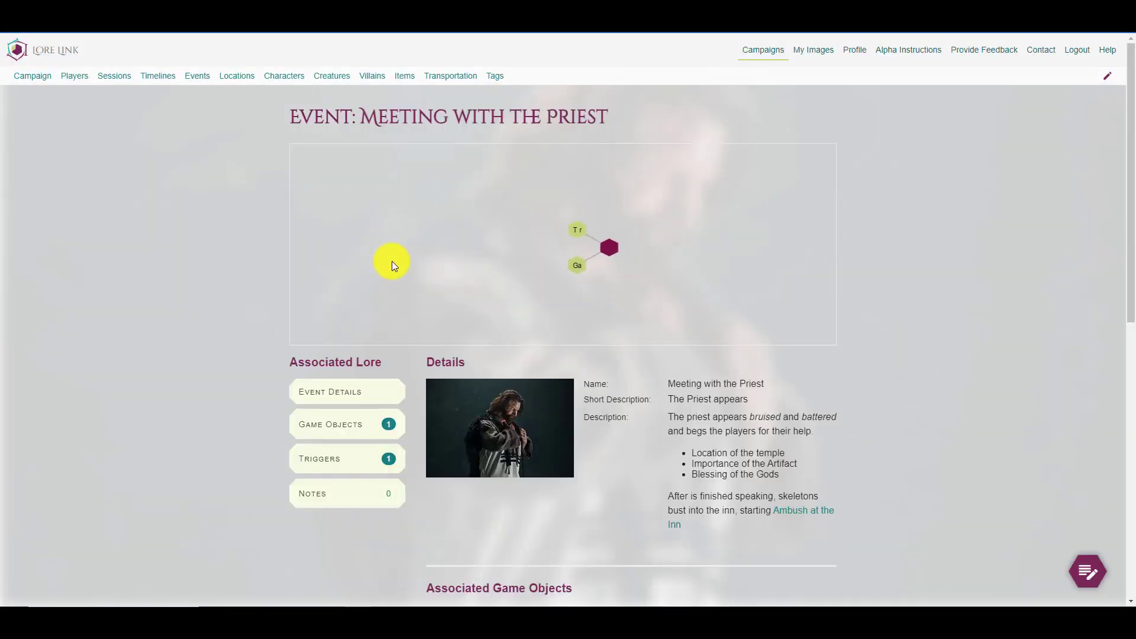
scroll(860, 437, down, 1)
scroll(408, 177, up, 1)
- Open the Ground Floor location under Palace of the Dead and go to Main Hall from its map
click(237, 74)
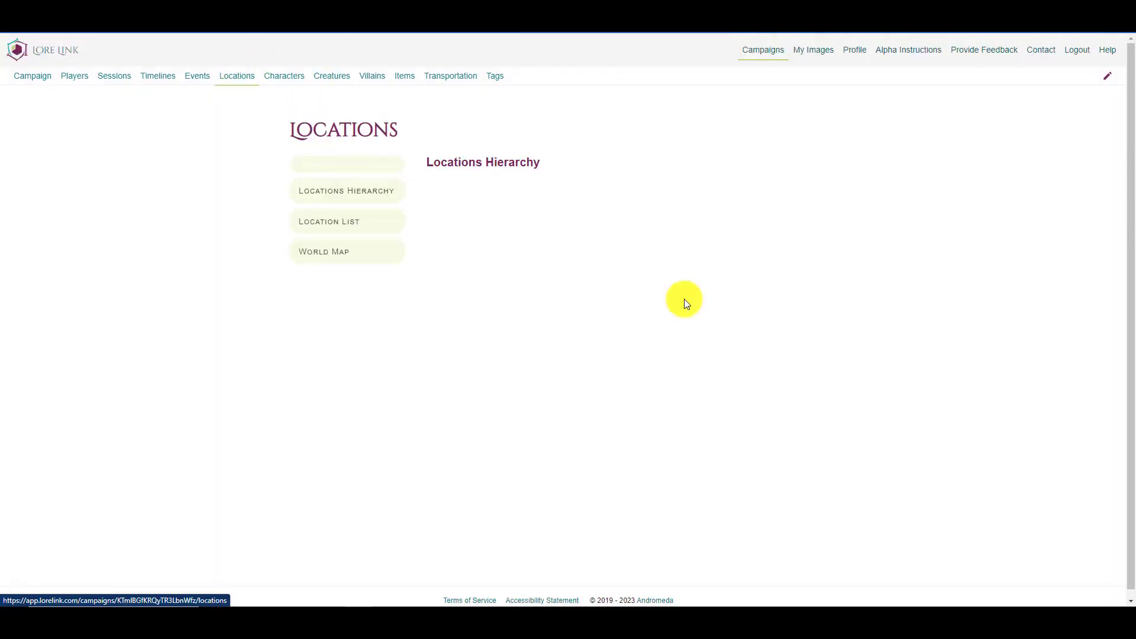
scroll(641, 306, down, 1)
click(470, 367)
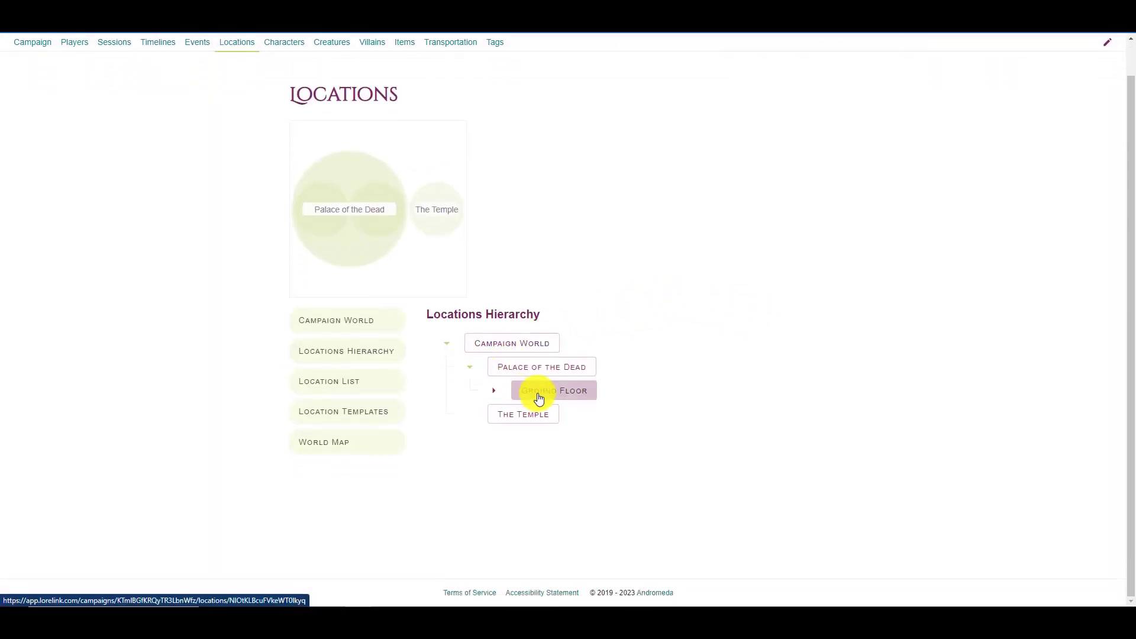
click(506, 390)
scroll(858, 267, down, 5)
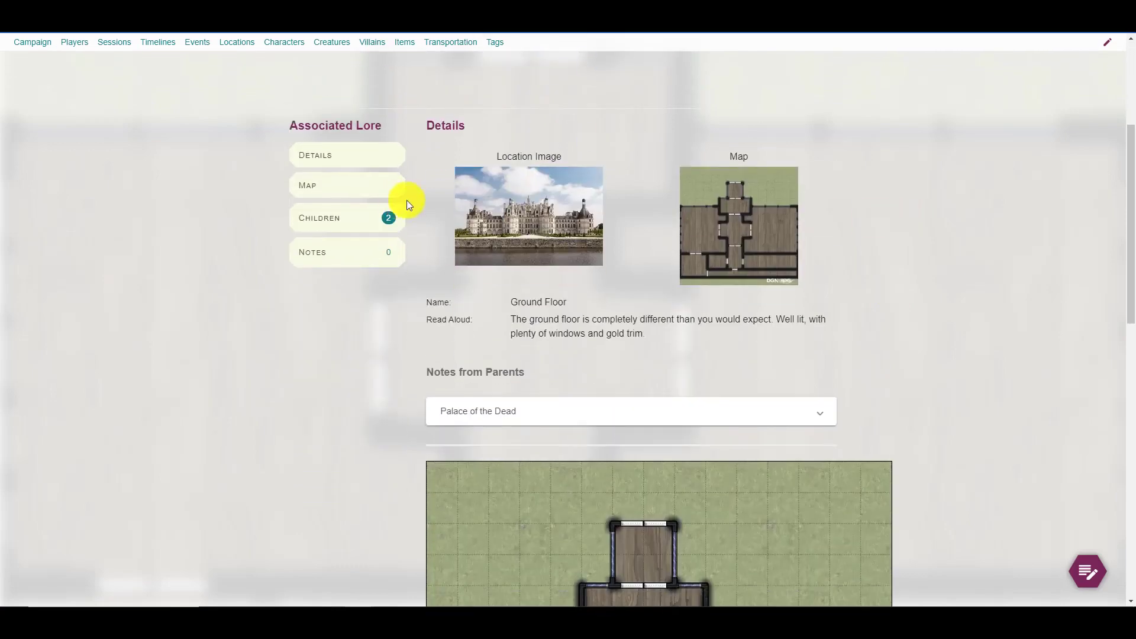
scroll(824, 300, down, 4)
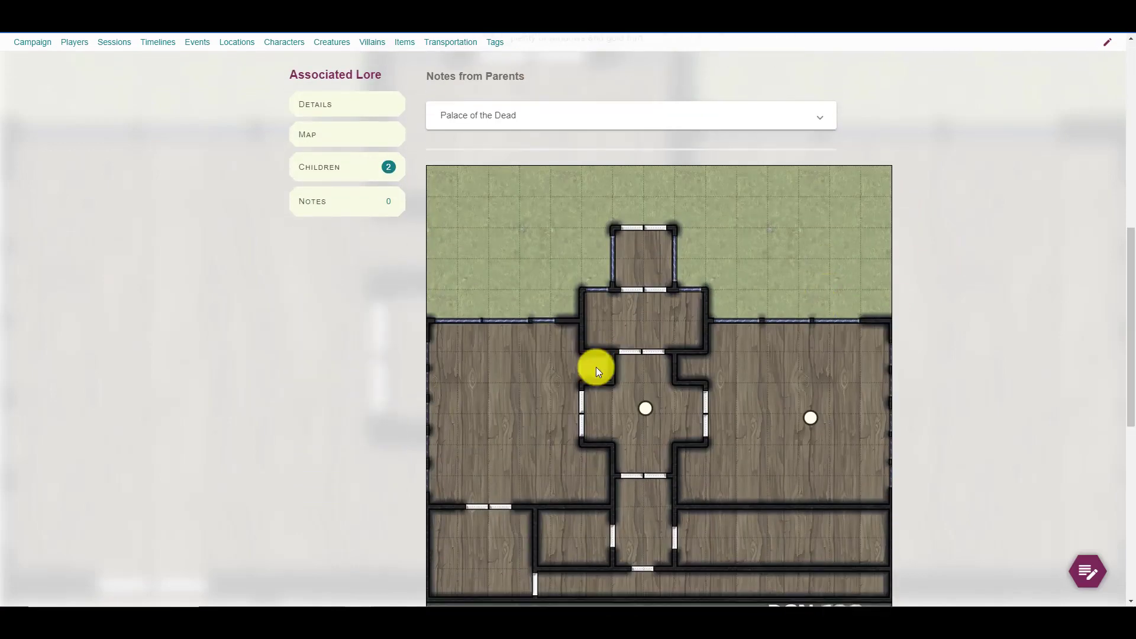
click(645, 410)
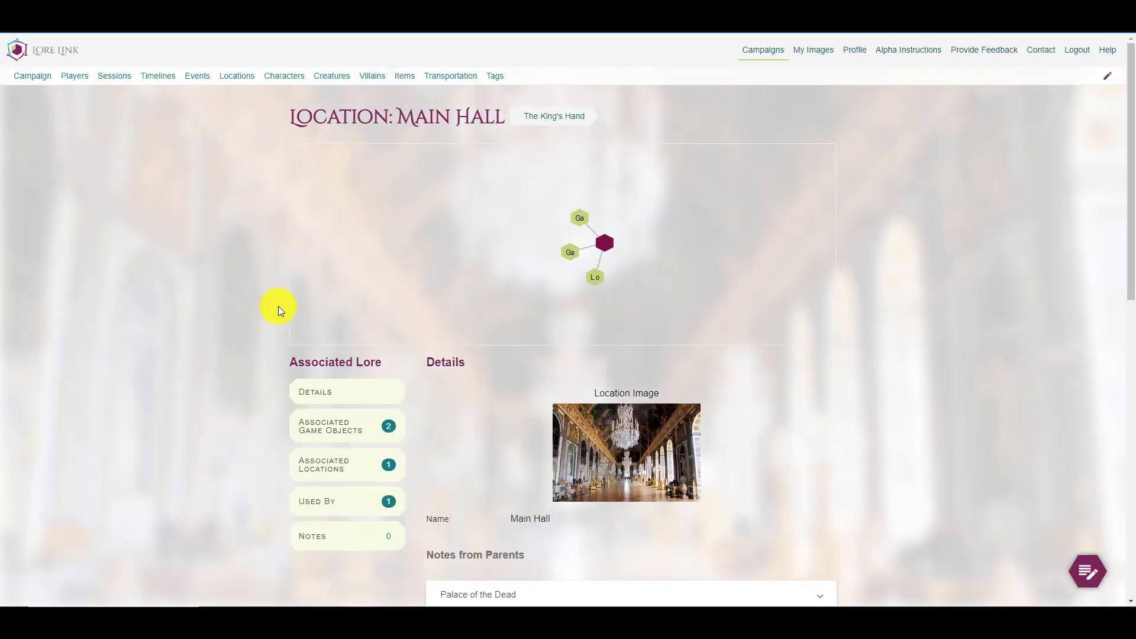
- Open The King's Hand tag from Main Hall and save a player-secret note on it reading "The King's Hand were betrayed"
click(550, 117)
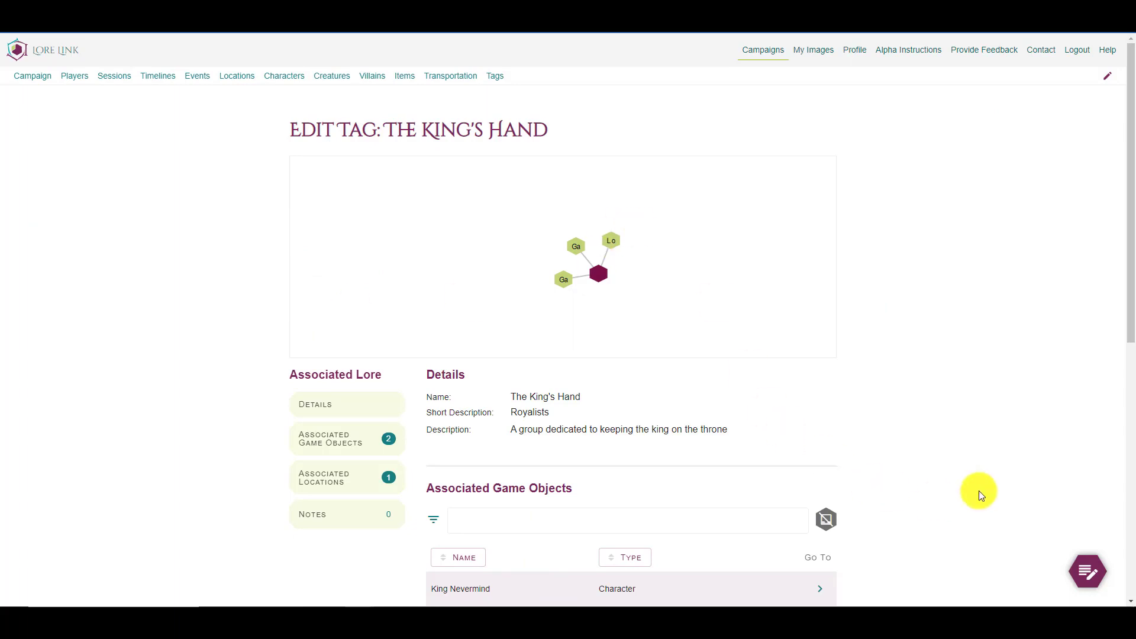
click(1083, 574)
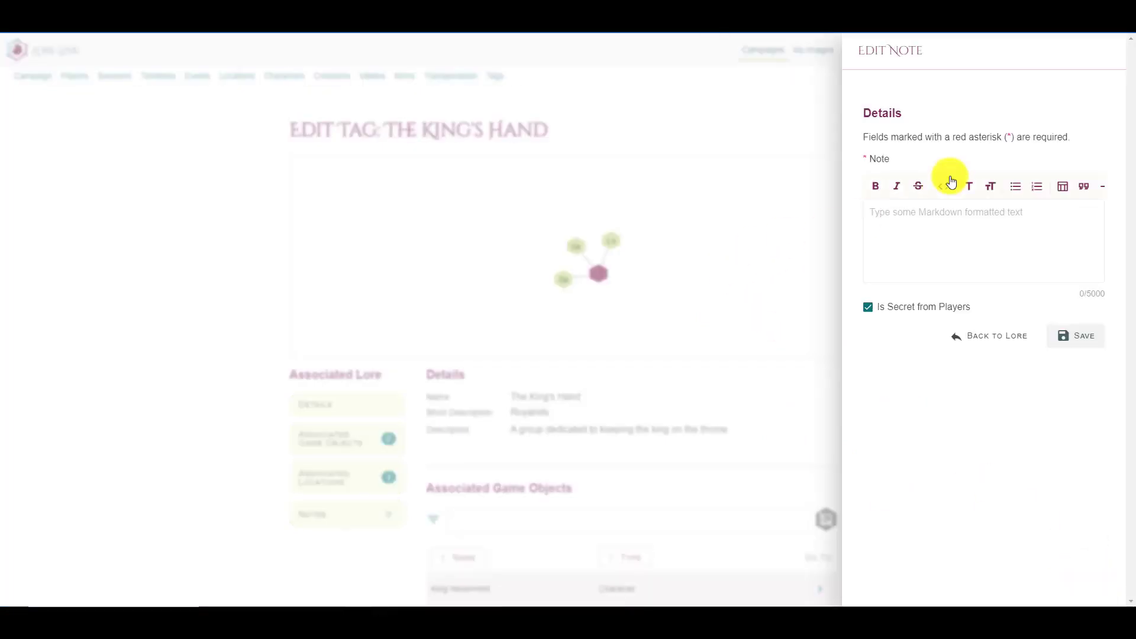
text(T)
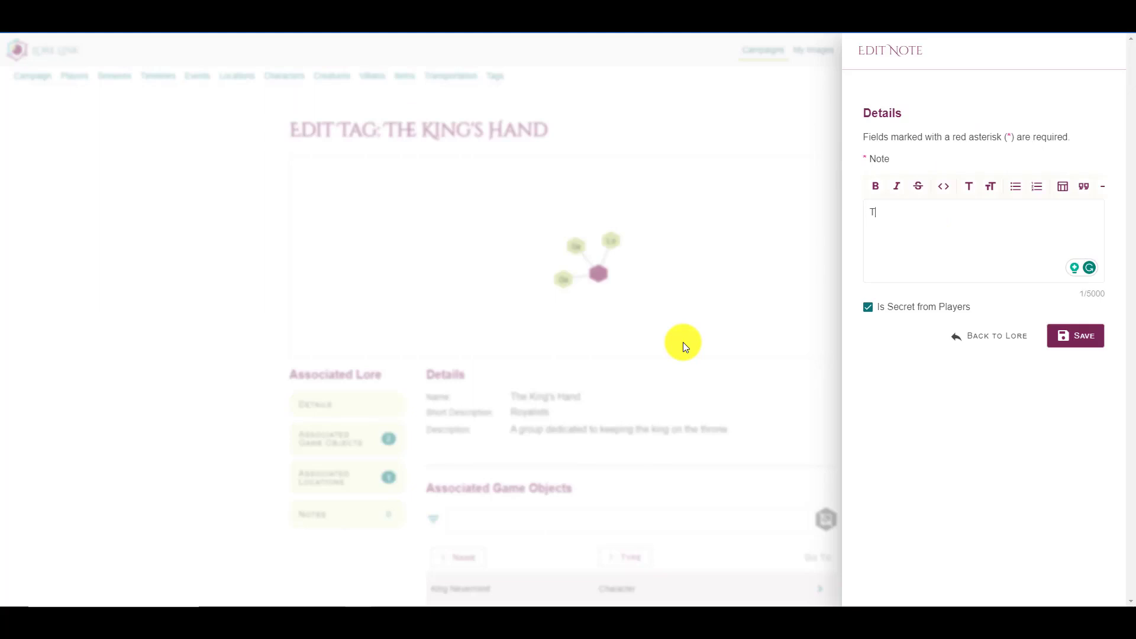
text(he Hing's Hand were betrayed)
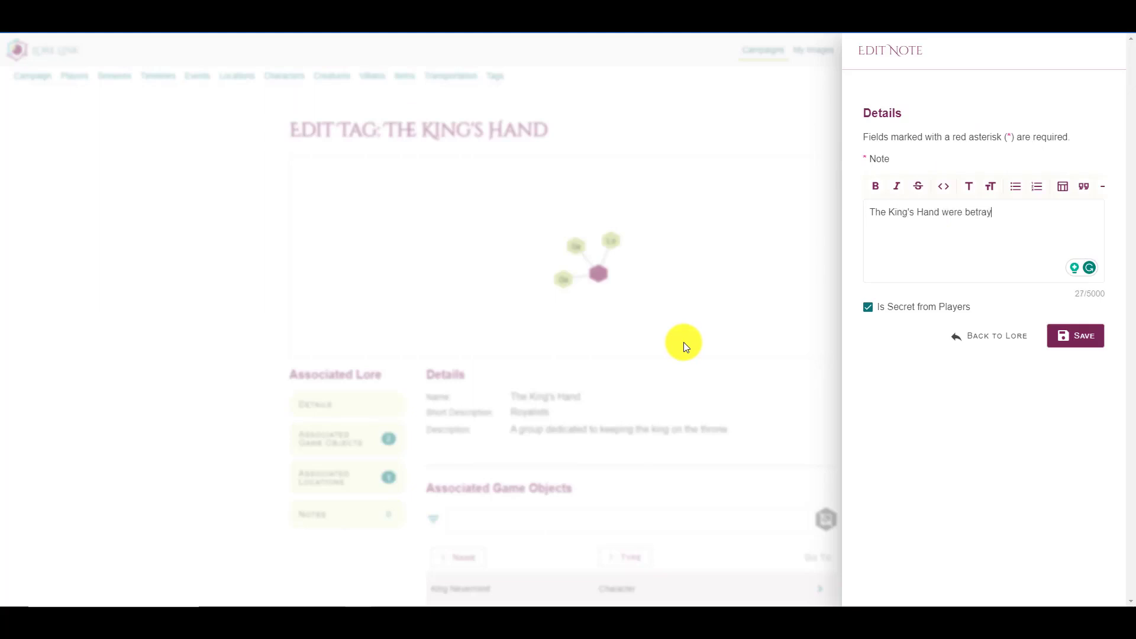
click(1077, 335)
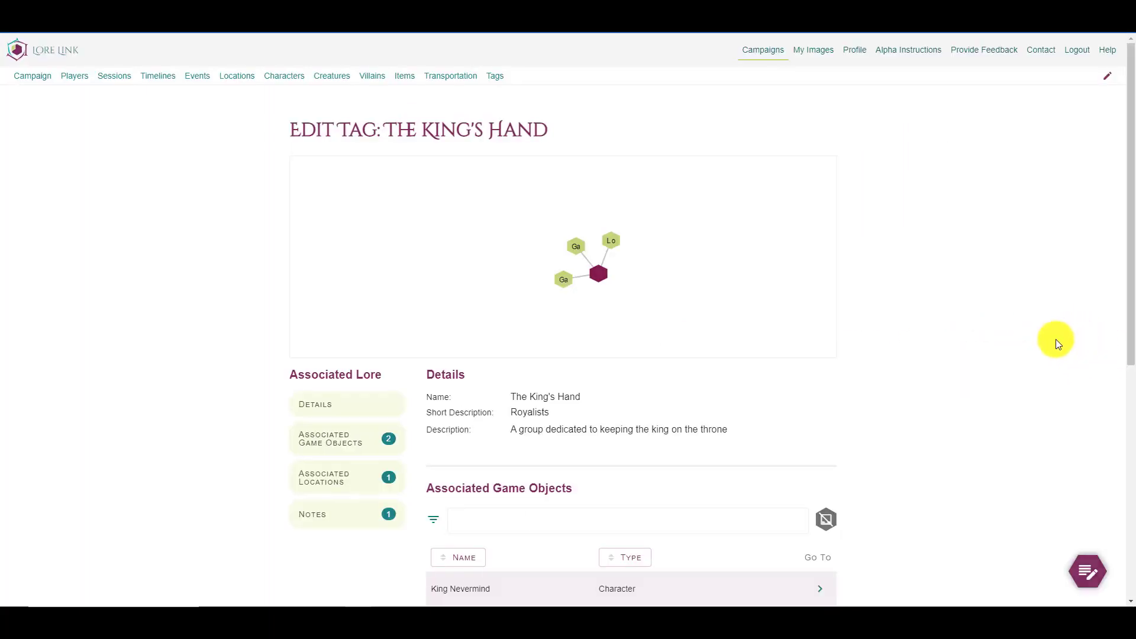
- Review The King's Hand tag's associated lore and notes, and open the site's contact form
scroll(946, 283, down, 7)
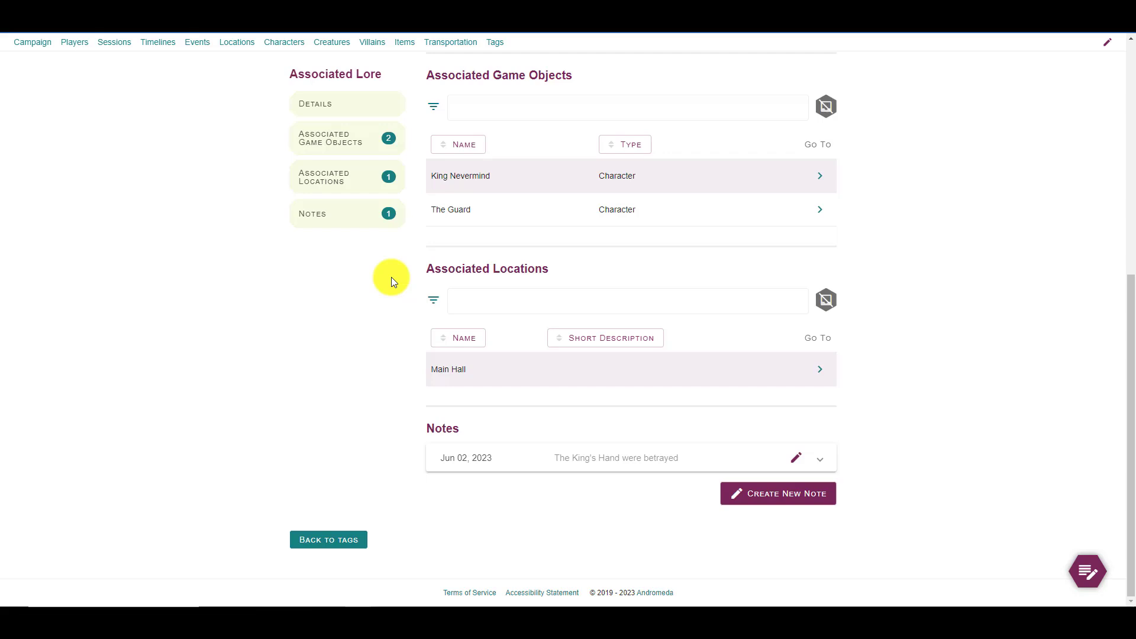
scroll(392, 277, up, 6)
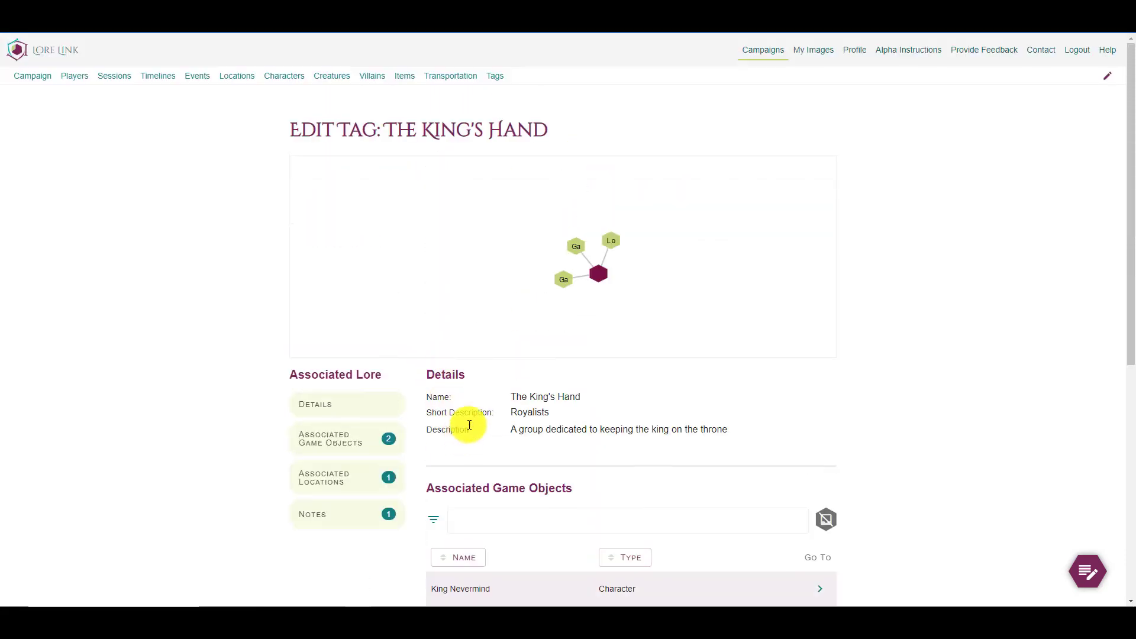
click(1040, 53)
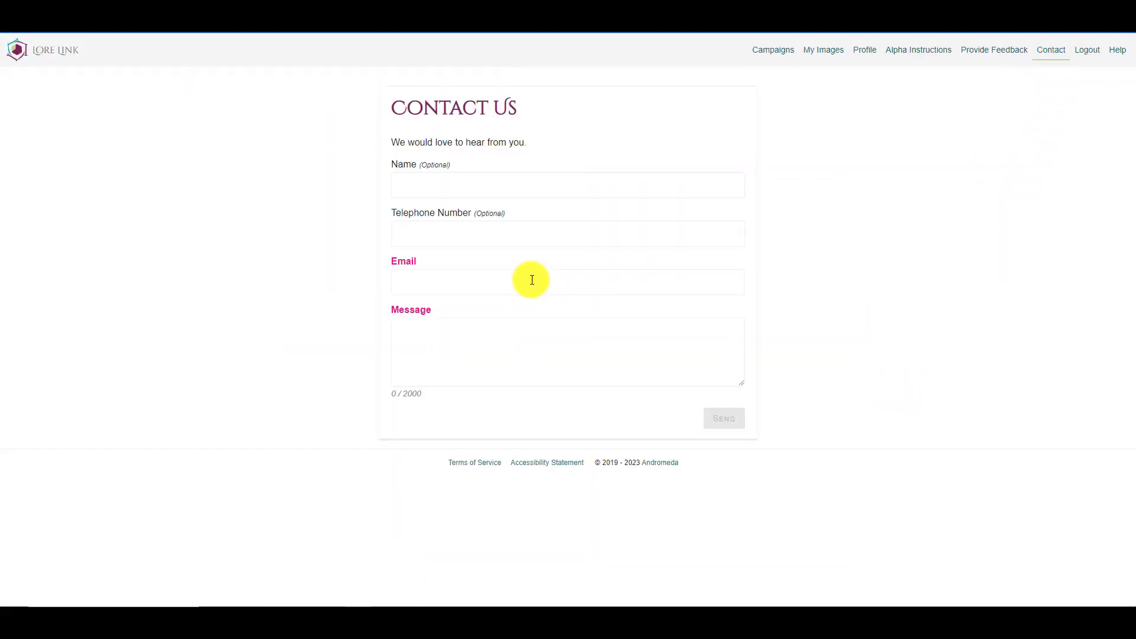